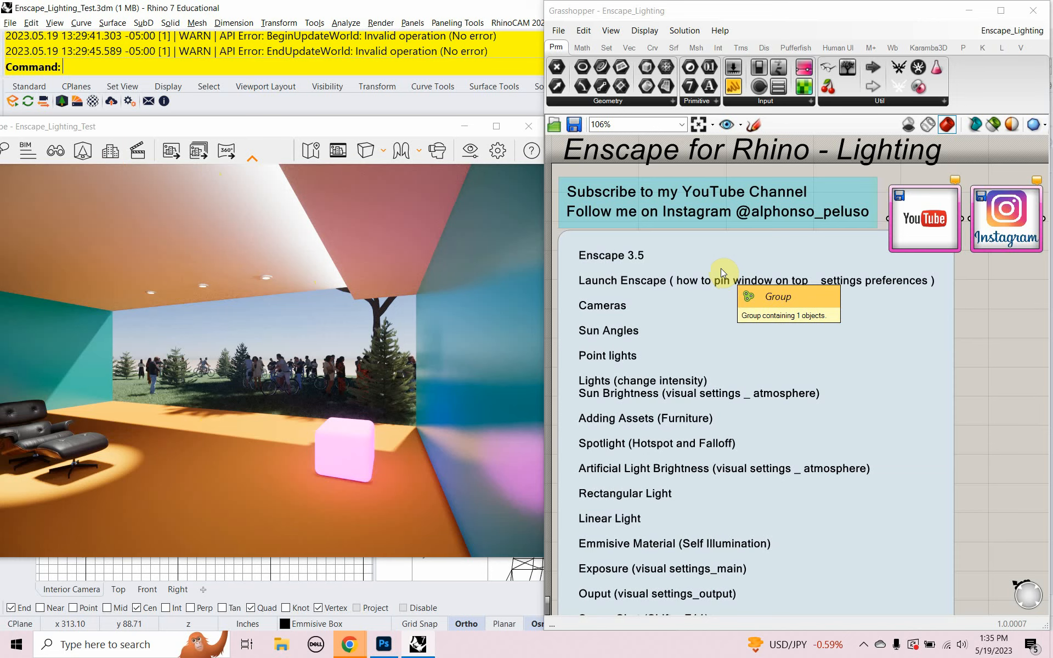
- Switch to Chrome, subscribe to the displayed YouTube channel and turn on all of its notifications
key("alt+Tab")
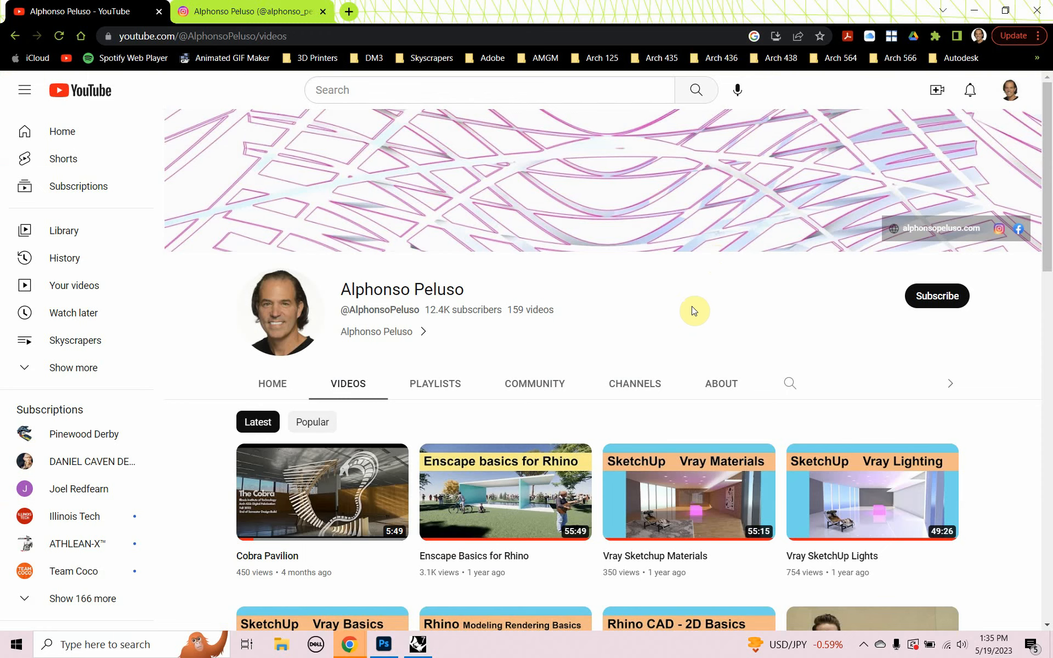
scroll(679, 311, "down", 3)
scroll(679, 312, "down", 13)
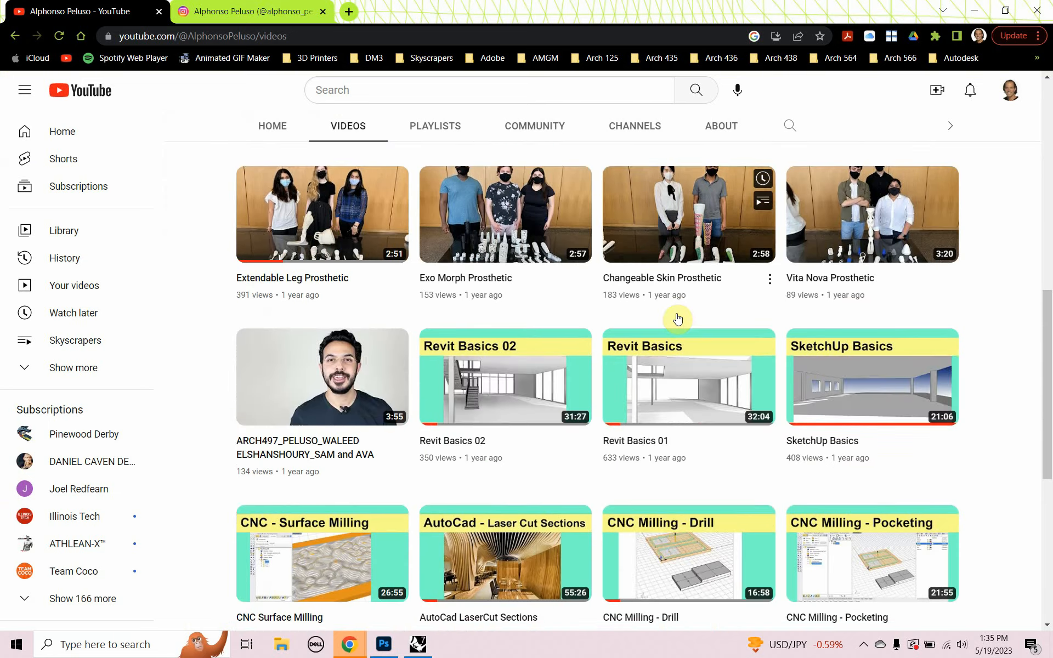
scroll(679, 317, "up", 16)
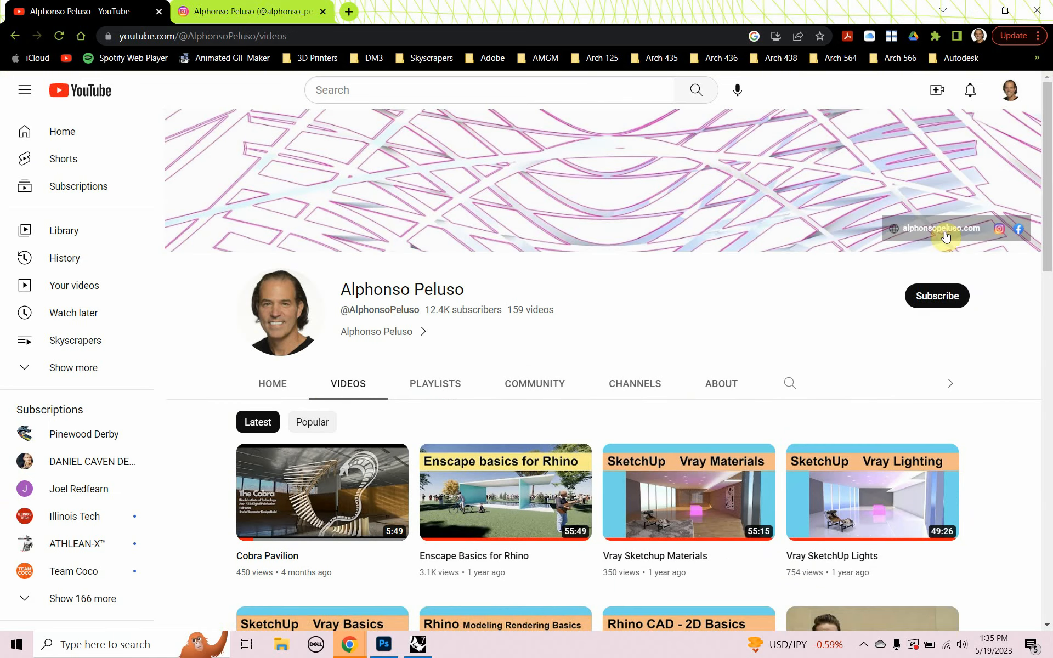
left_click(934, 296)
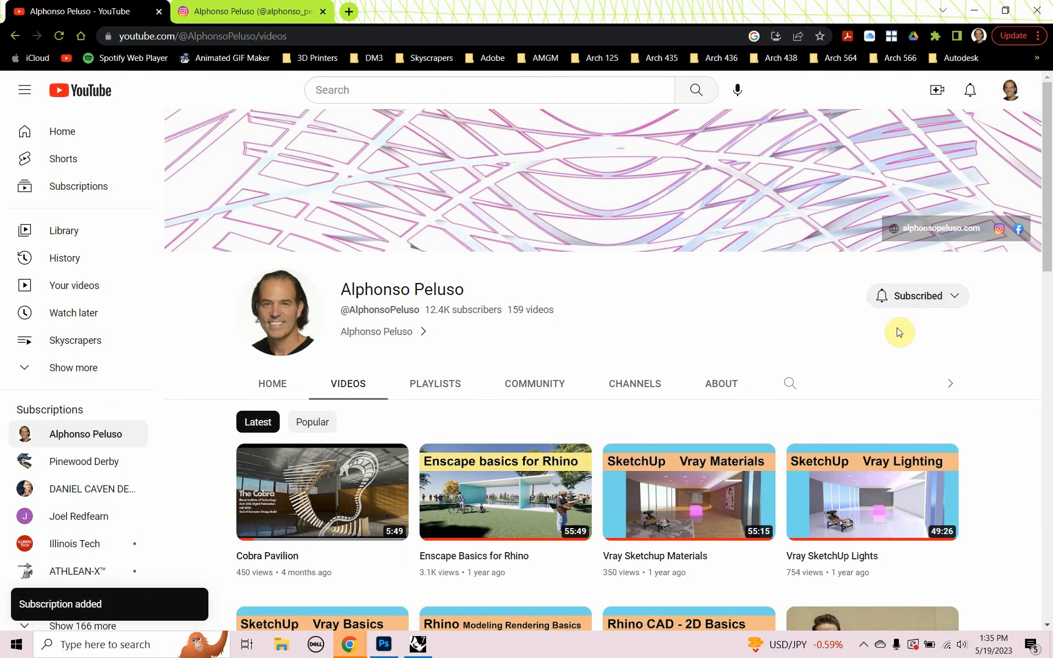
left_click(881, 298)
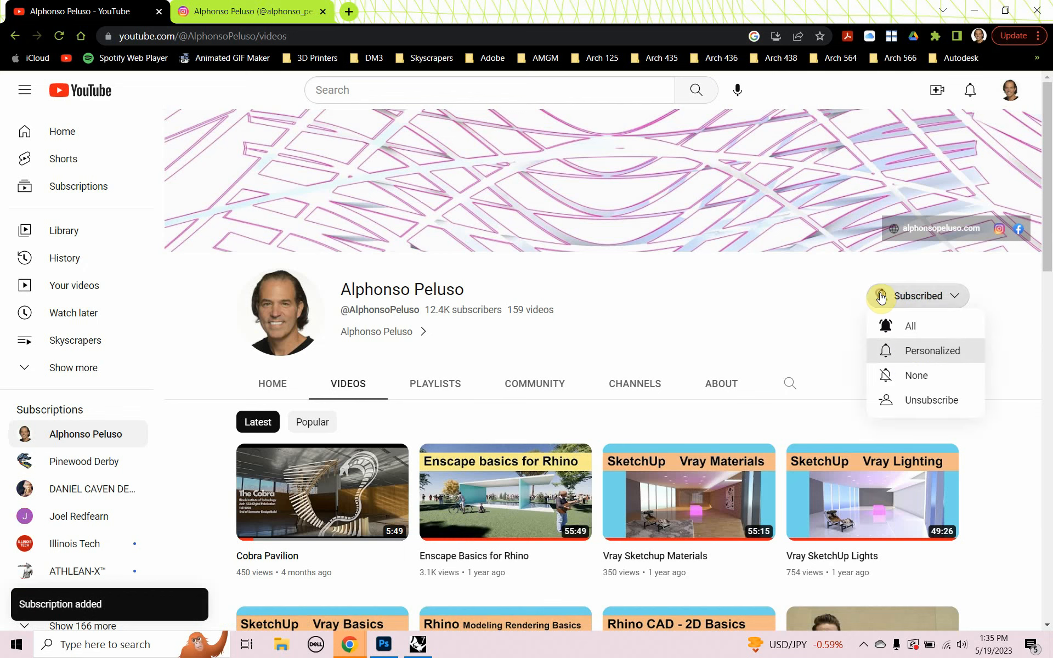
left_click(913, 328)
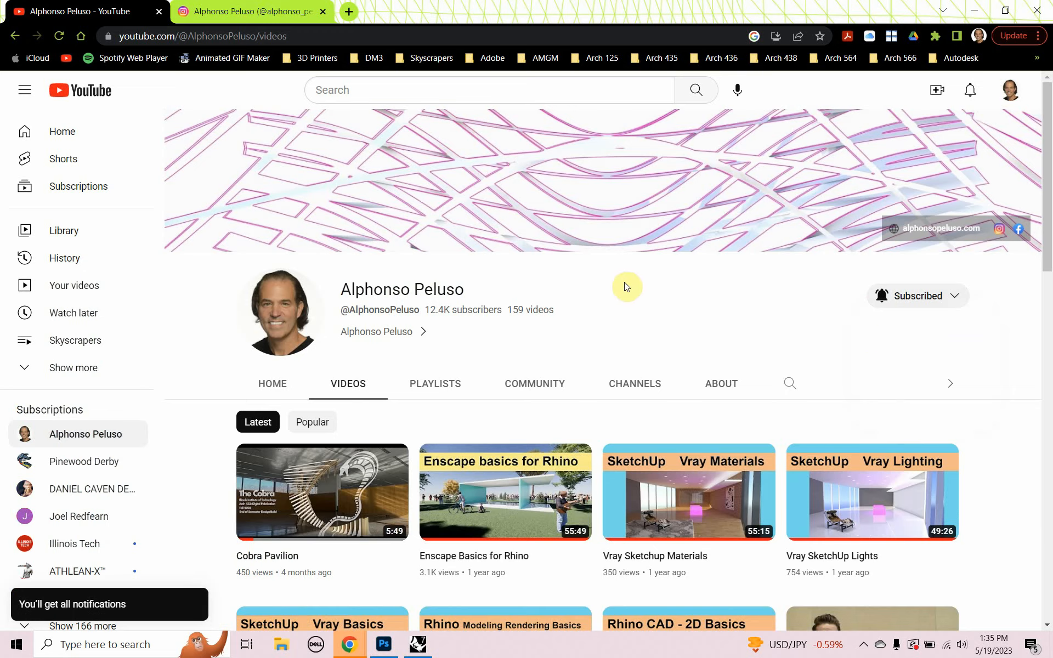
- Look over the Instagram profile and its recent posts, and return to the YouTube channel page
left_click(235, 13)
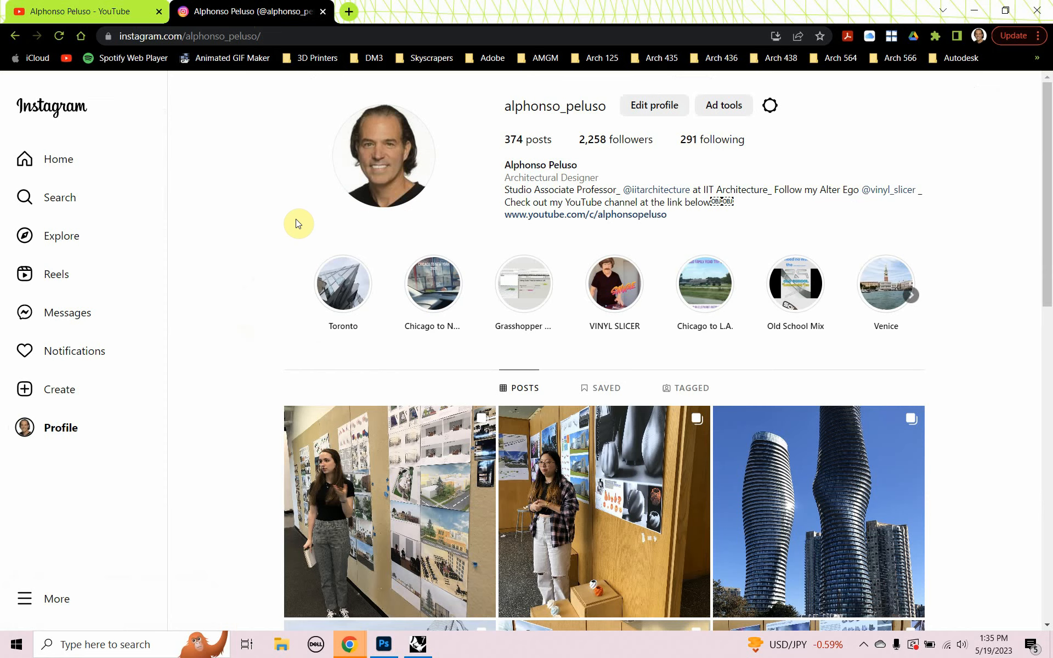
scroll(304, 329, "down", 2)
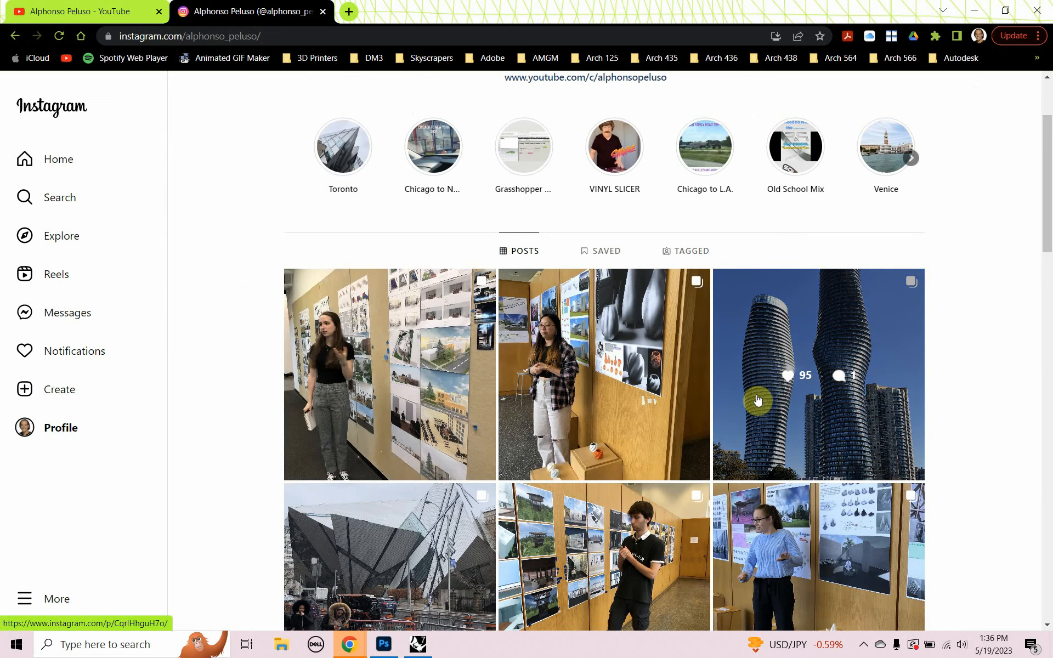
scroll(784, 423, "up", 3)
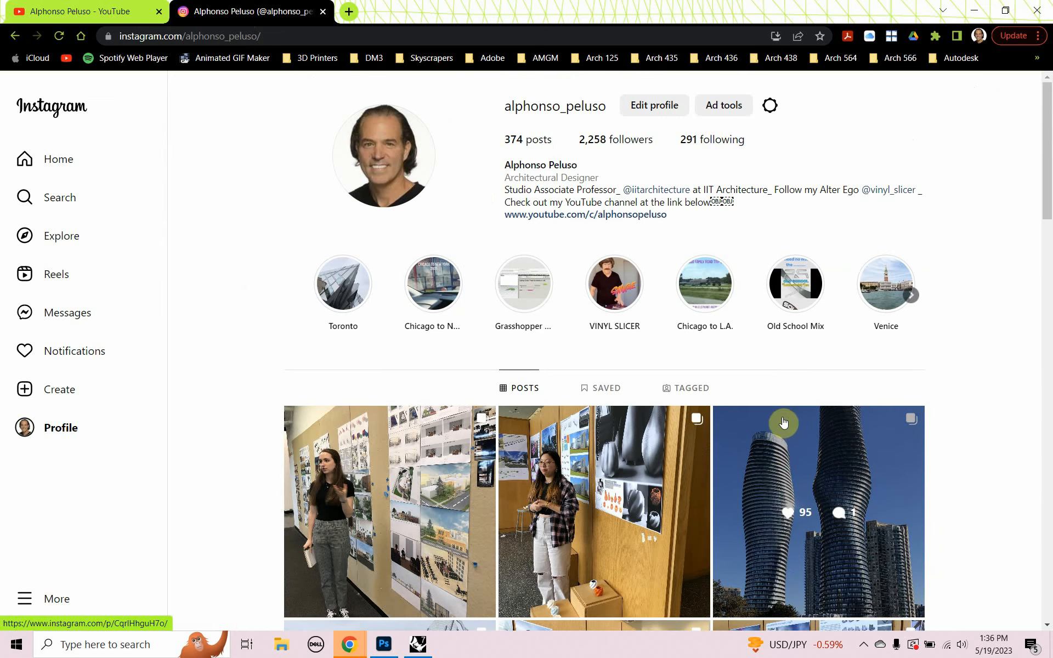
left_click(61, 17)
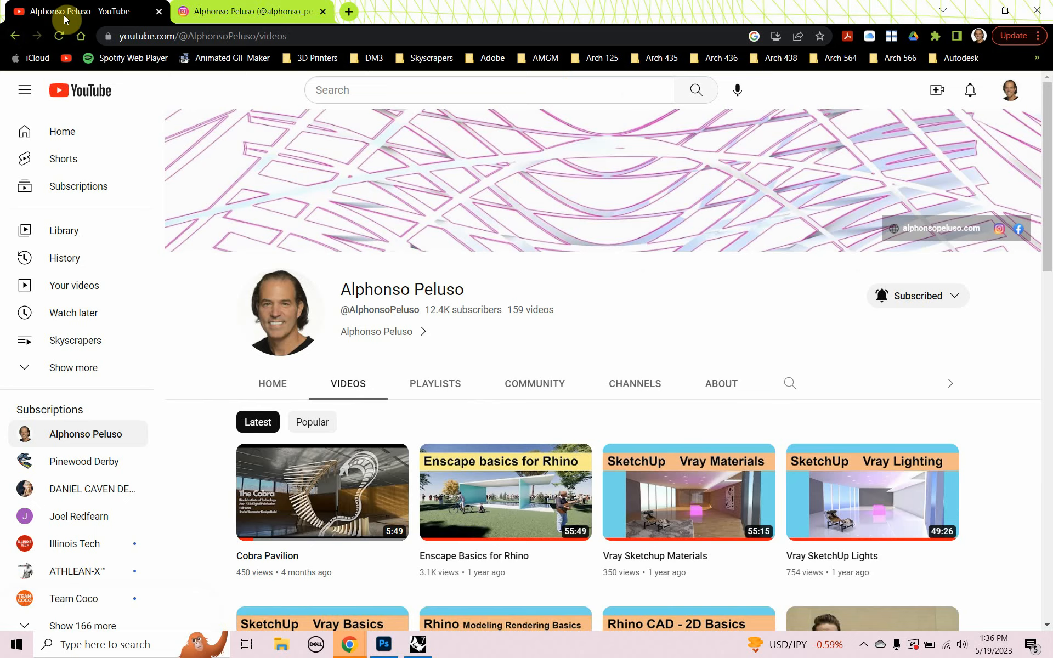
- Switch back to Rhino, close and relaunch Enscape, and move its window over the Rhino viewports
key("alt+Tab")
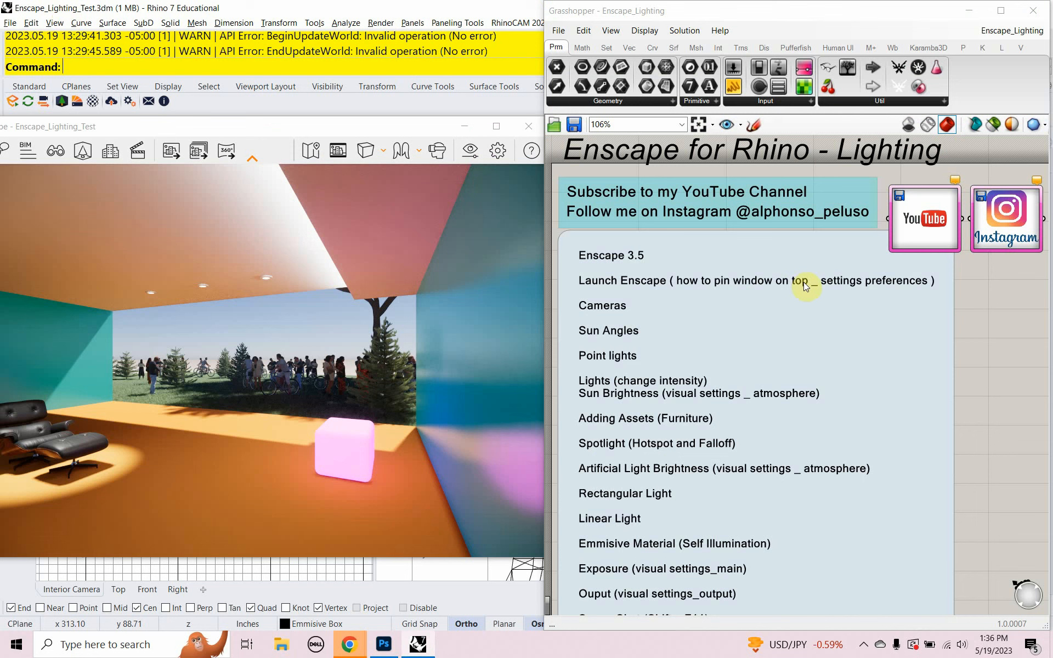
left_click(528, 128)
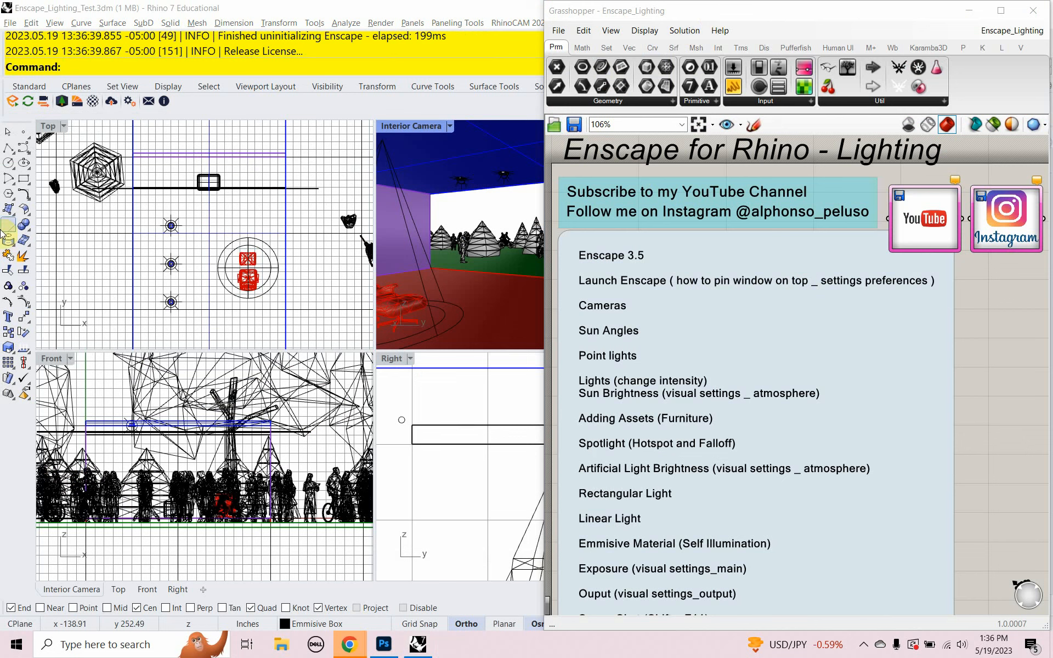
left_click(14, 105)
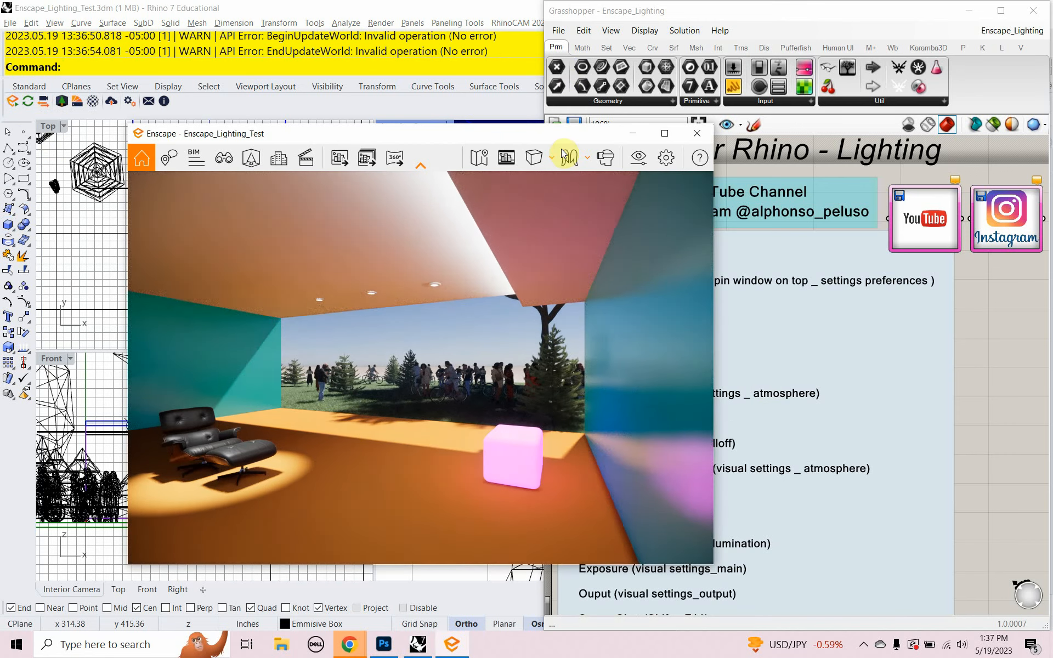
left_click_drag(542, 137, 454, 142)
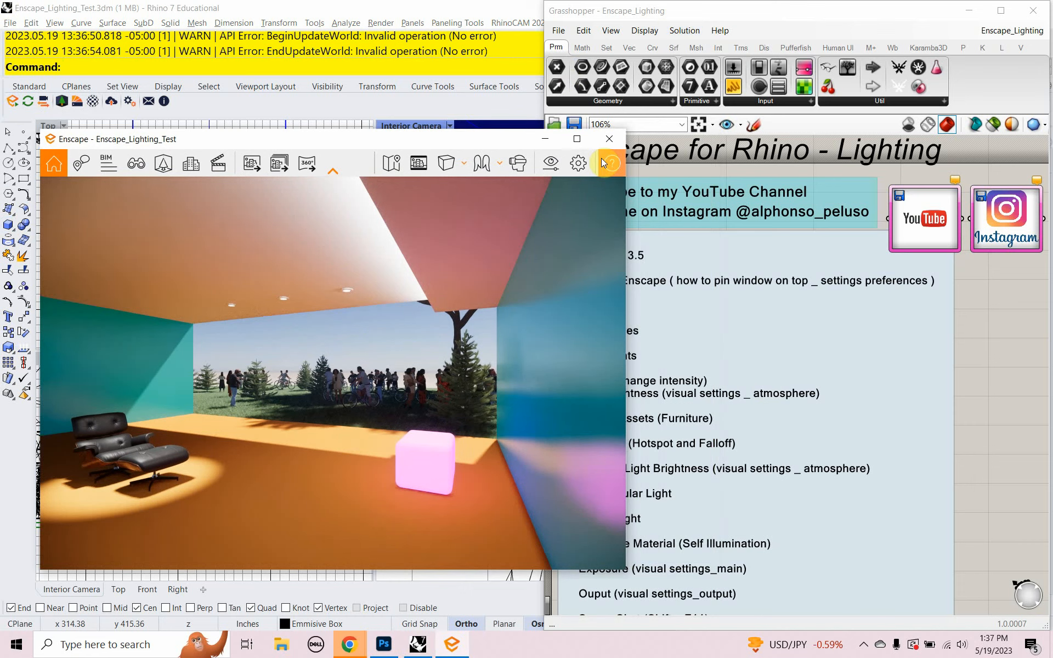
- Make sure Enscape's window preferences have the Enscape window pinned on top of the host application, and close the settings
left_click(583, 164)
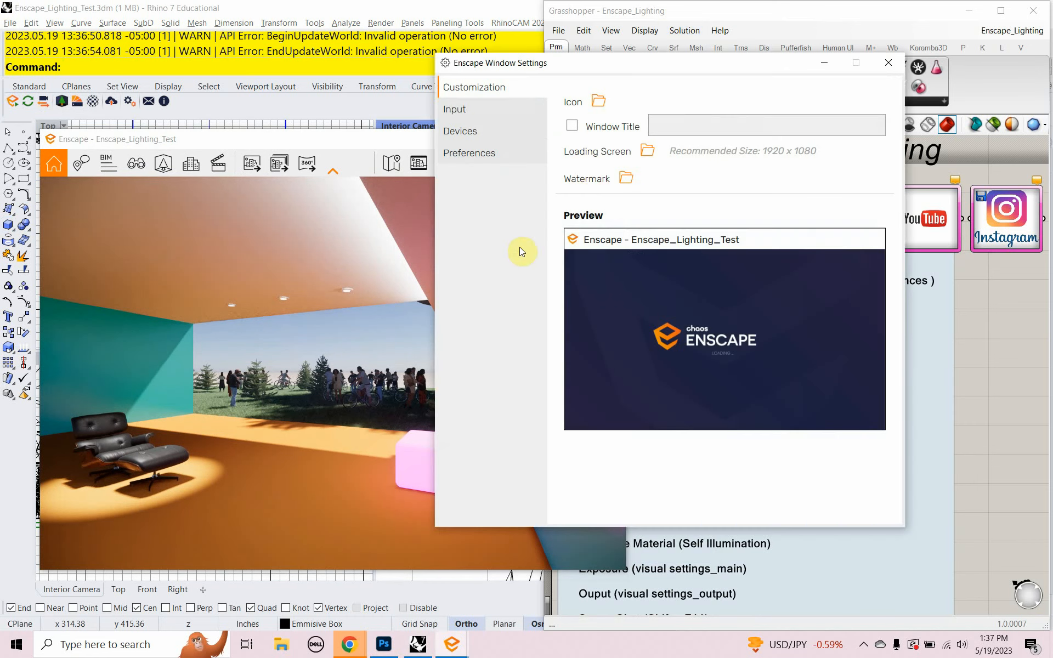
left_click(489, 157)
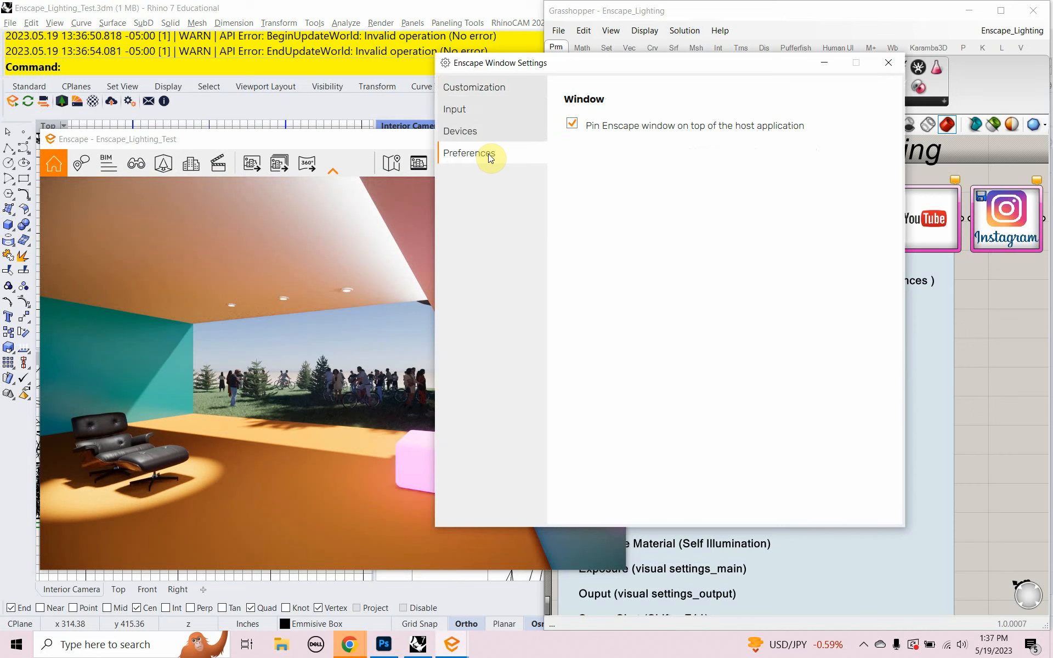
left_click(572, 126)
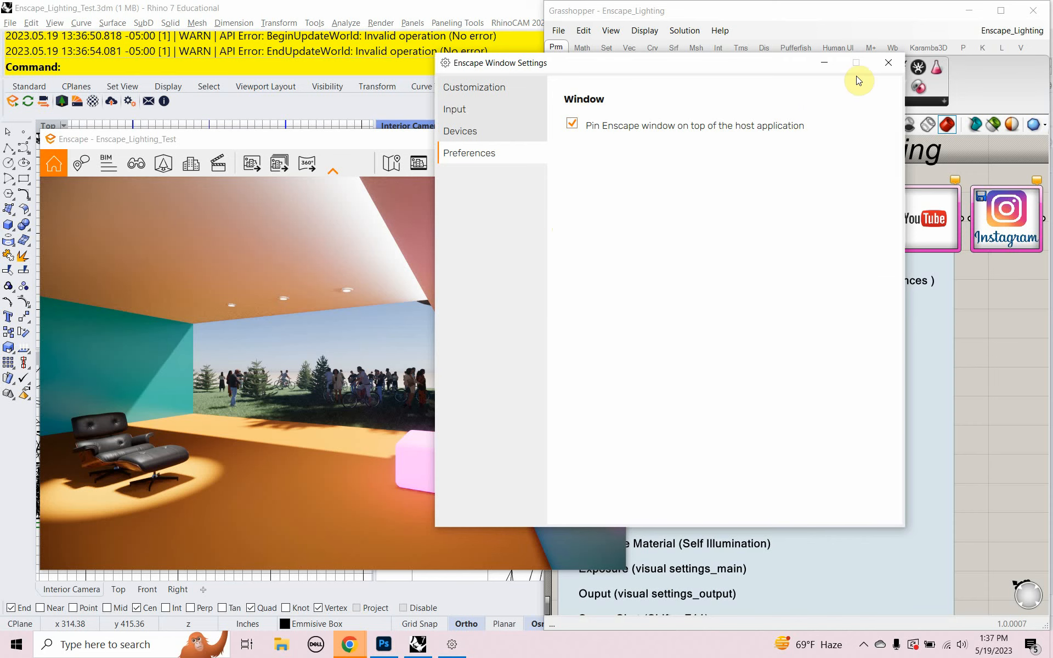
left_click(880, 64)
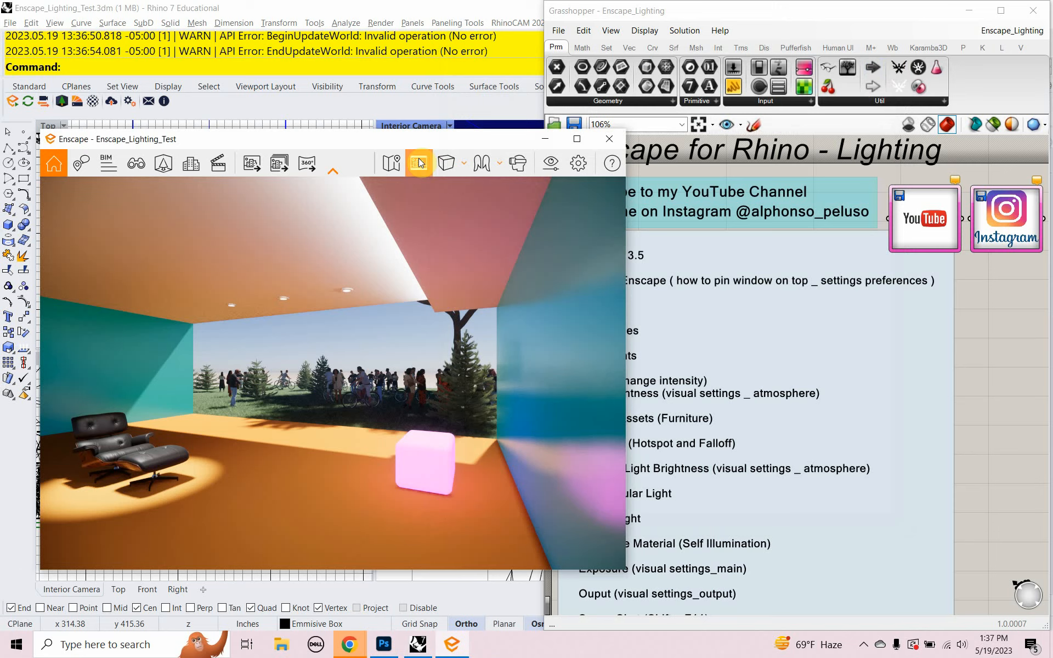
- Close Enscape and open the Rhino 3-D model Enscape_Basics from the Enscape_Basics folder, accepting the V-Ray data upgrade
left_click_drag(422, 143, 412, 166)
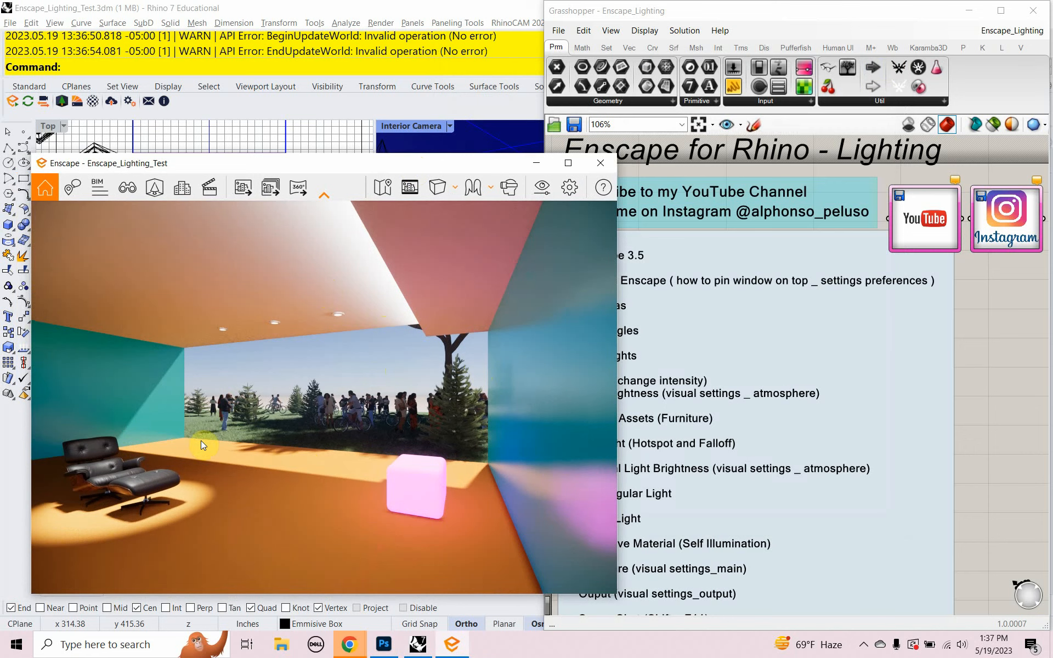
left_click(603, 165)
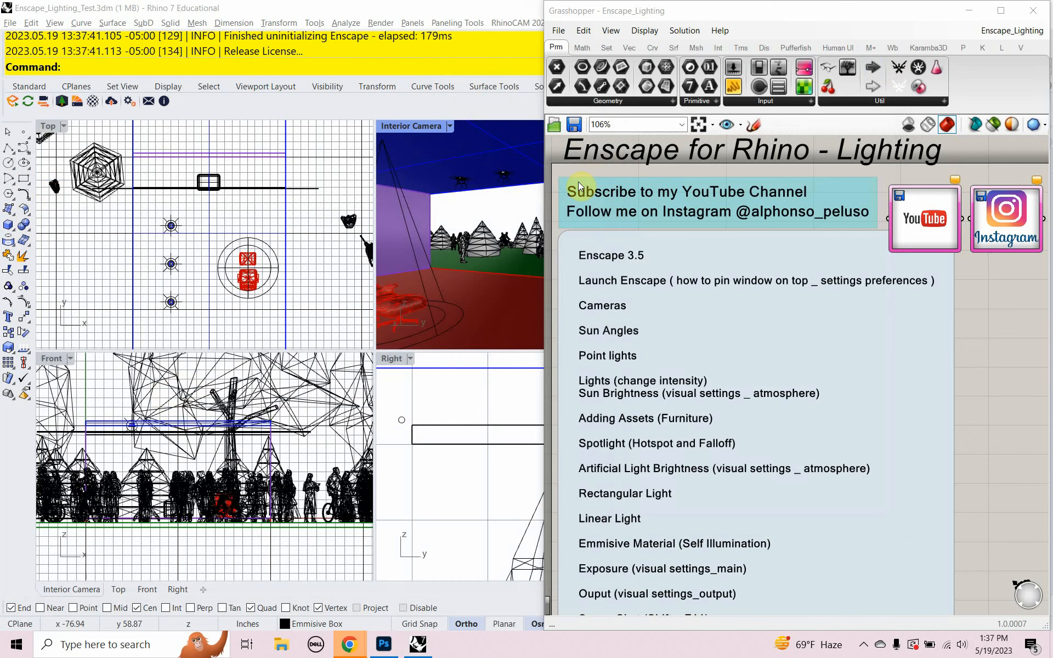
left_click(10, 23)
left_click(10, 52)
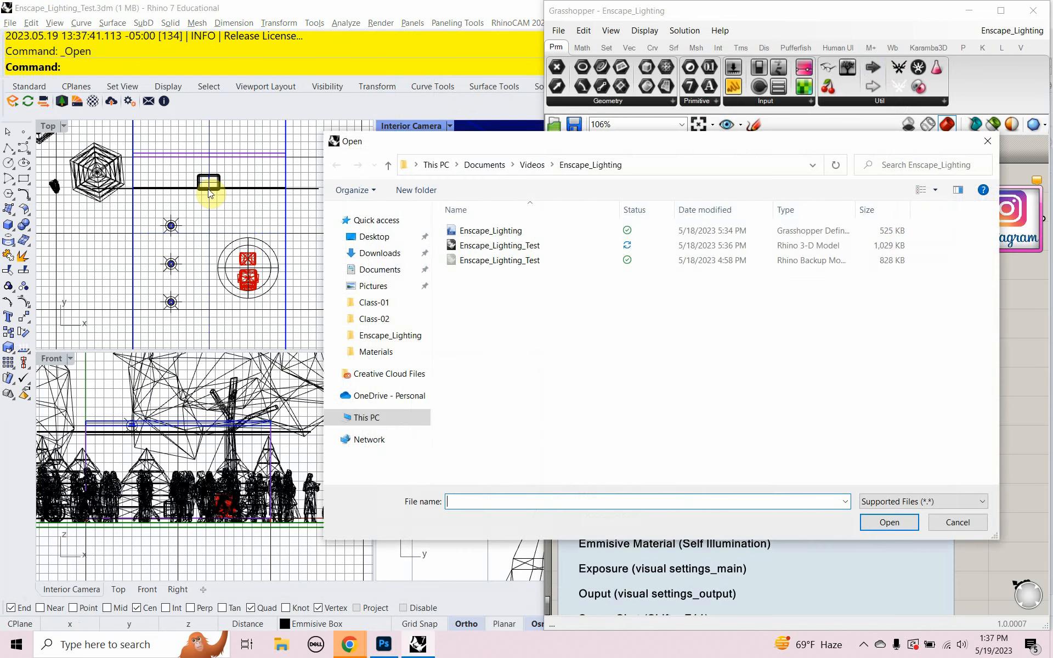
left_click(541, 164)
double_click(487, 275)
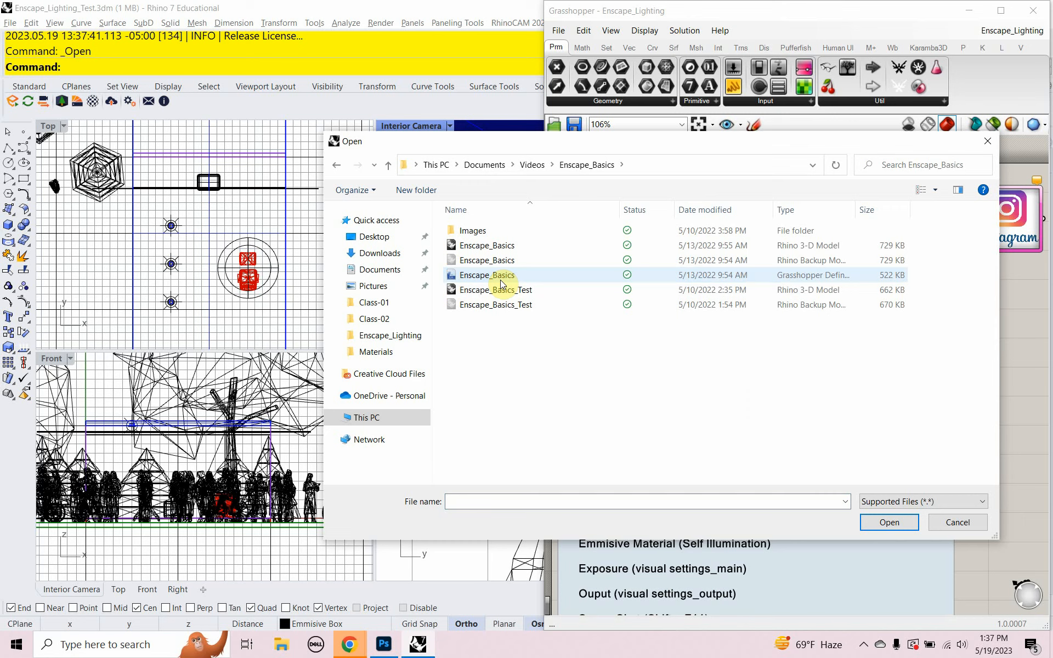
left_click(471, 245)
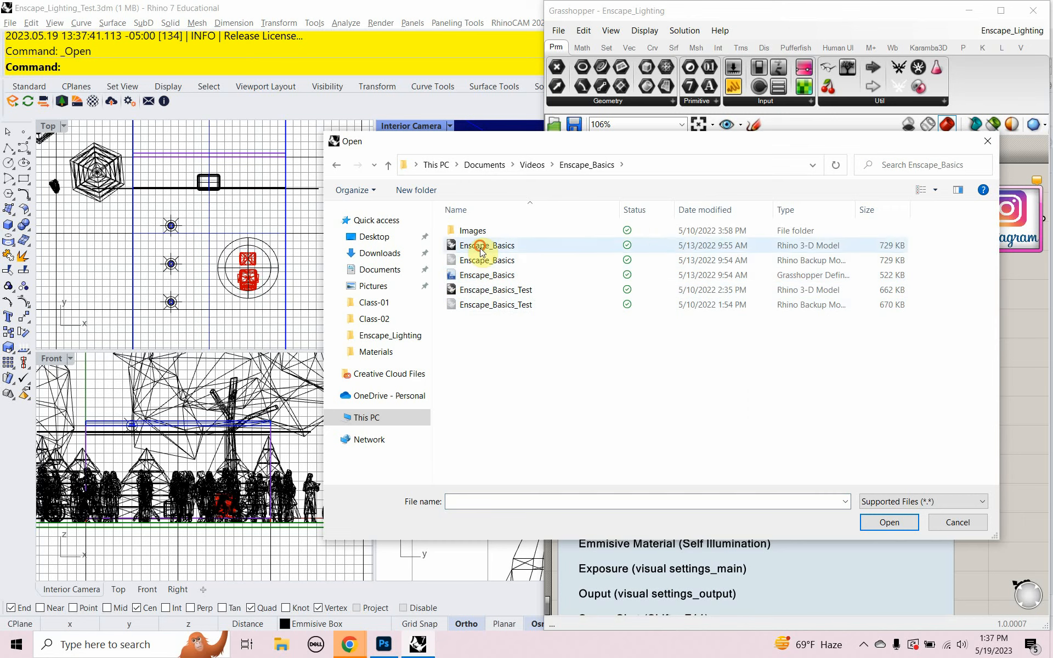
left_click(881, 519)
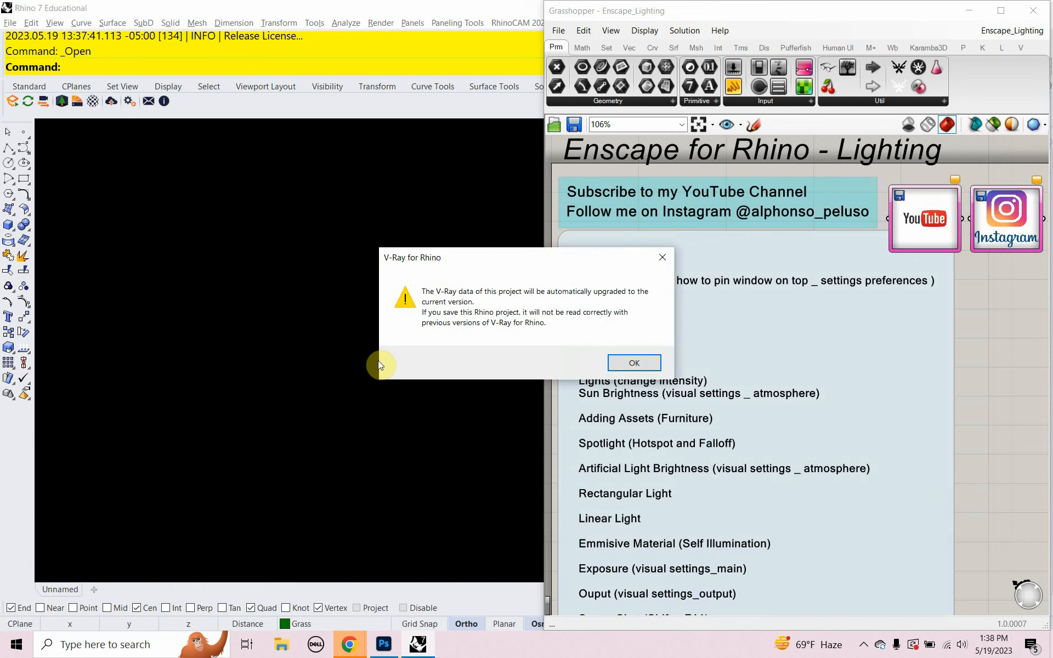
left_click(623, 363)
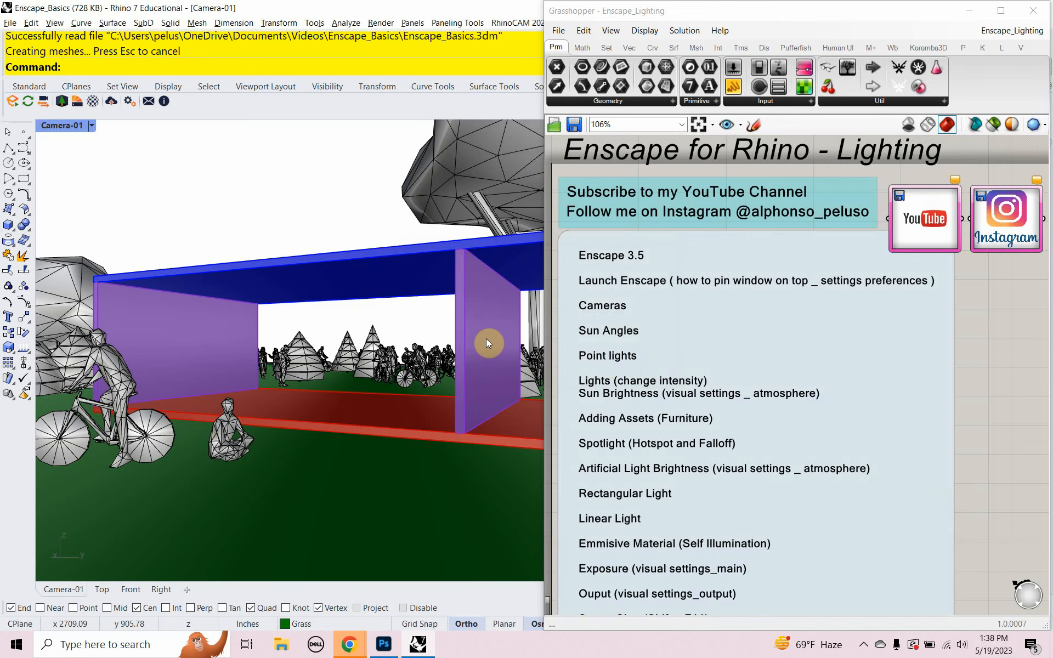
- Minimize Grasshopper and examine the pavilion and its surrounding site from several distances and angles
left_click(970, 13)
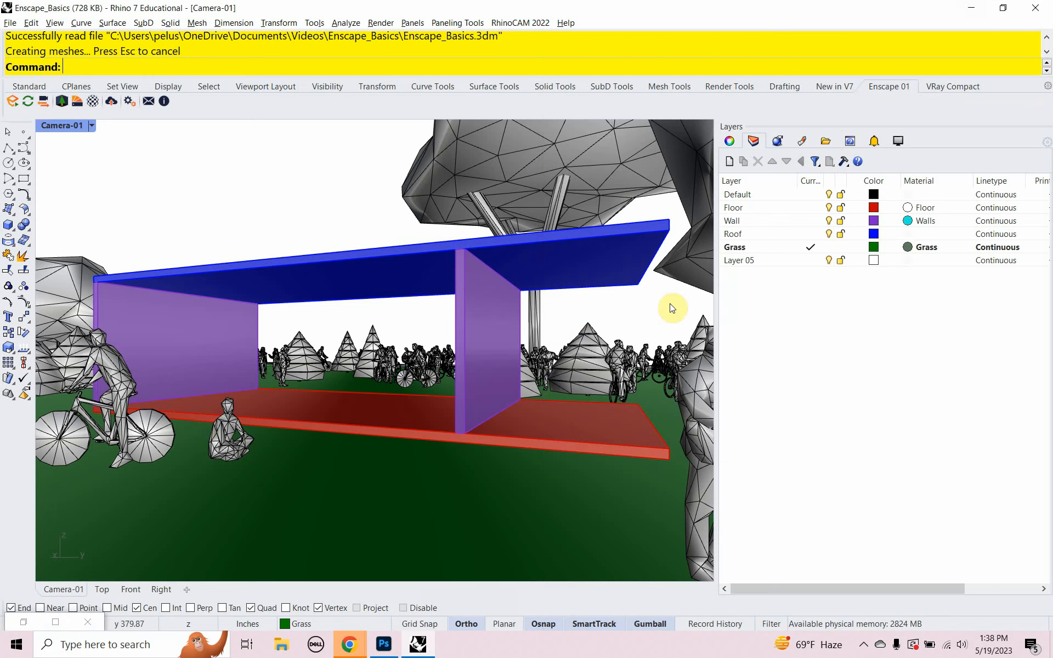
scroll(505, 360, "down", 10)
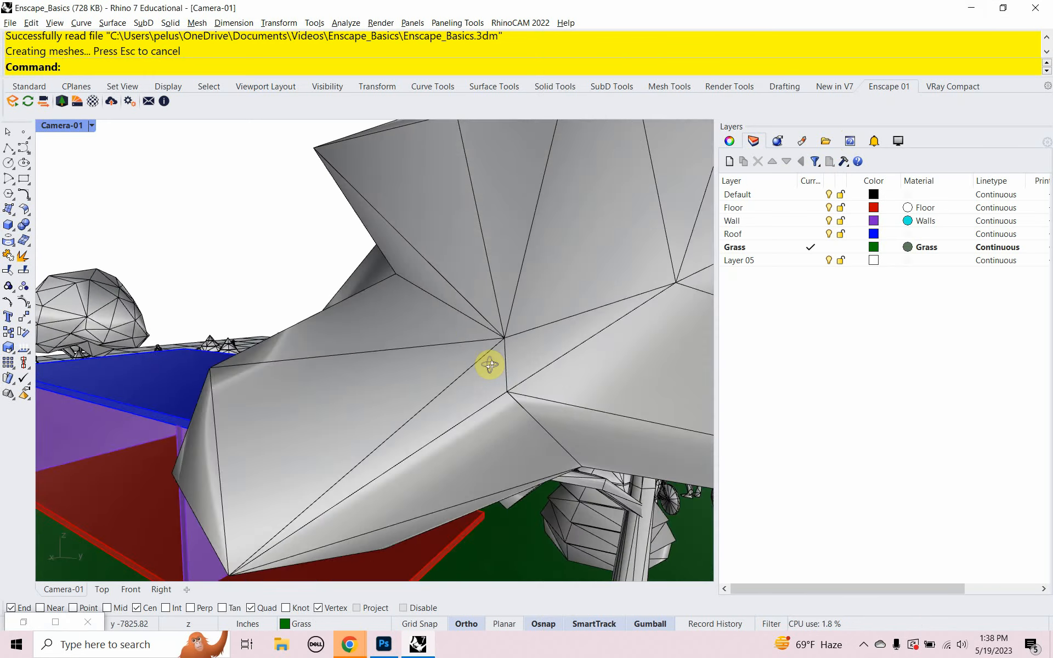
scroll(449, 371, "up", 10)
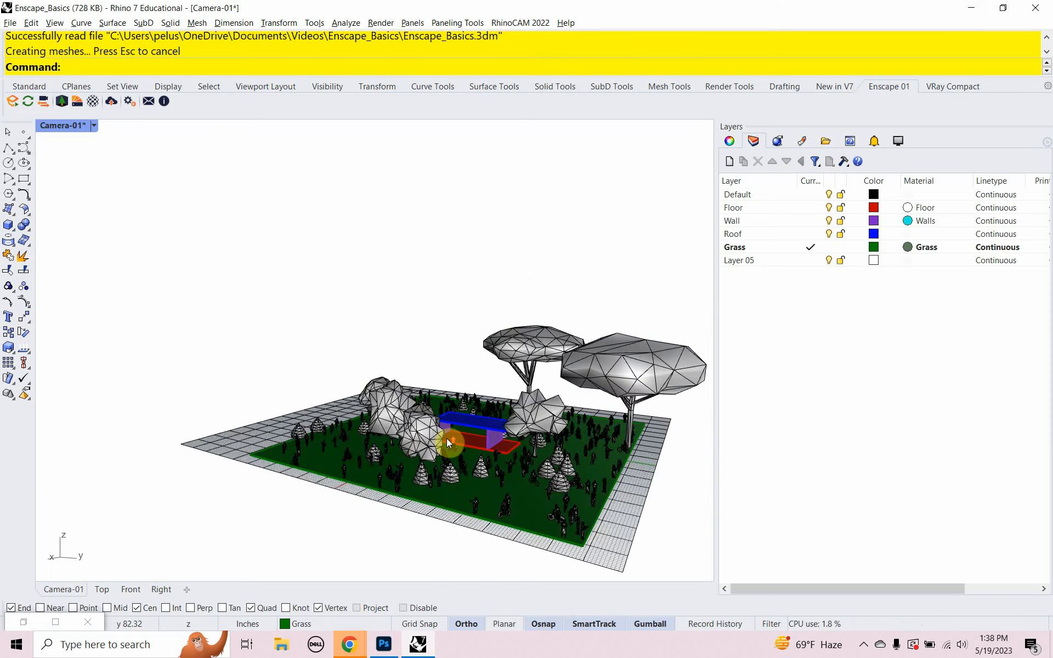
scroll(457, 492, "up", 5)
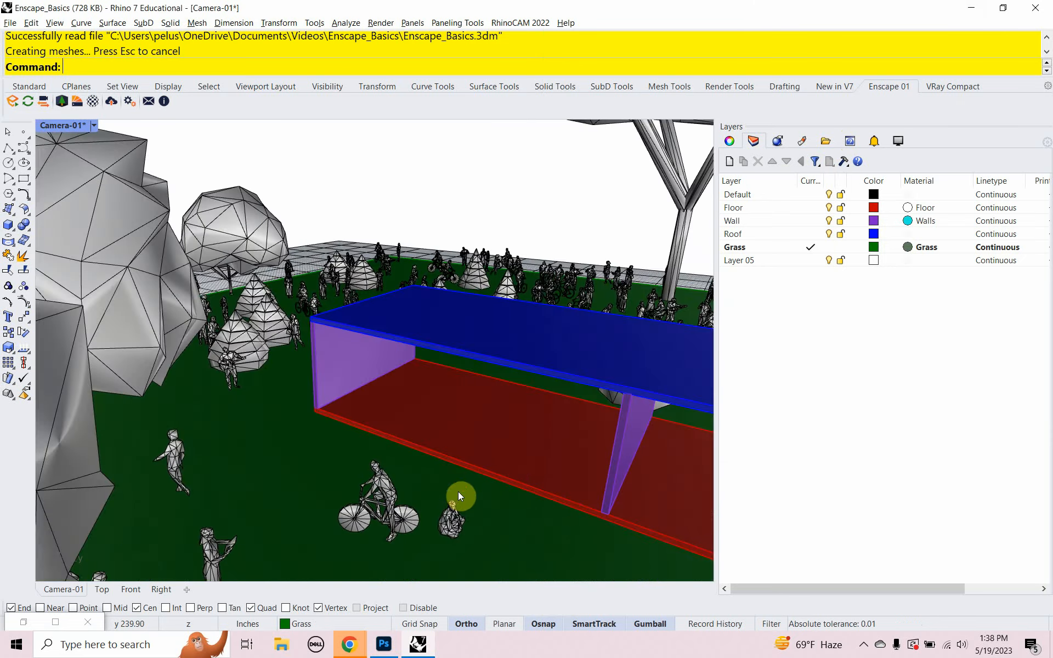
scroll(459, 489, "down", 3)
scroll(458, 472, "up", 2)
scroll(459, 459, "up", 2)
scroll(496, 426, "up", 5)
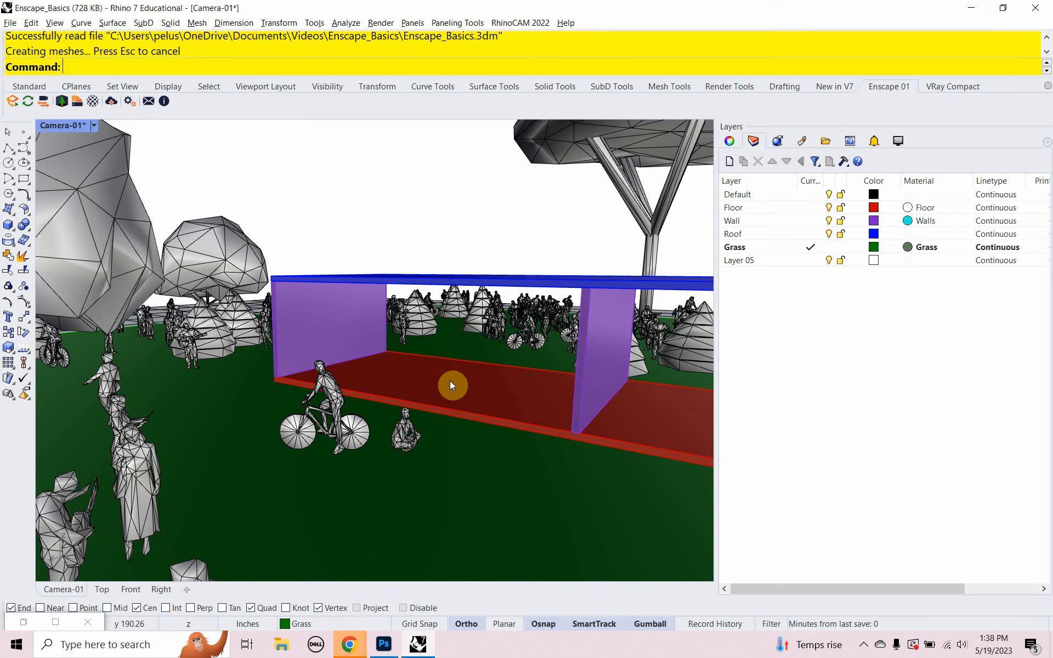
mouse_move(444, 378)
right_mouse_down()
mouse_move(425, 383)
mouse_move(440, 380)
right_mouse_up()
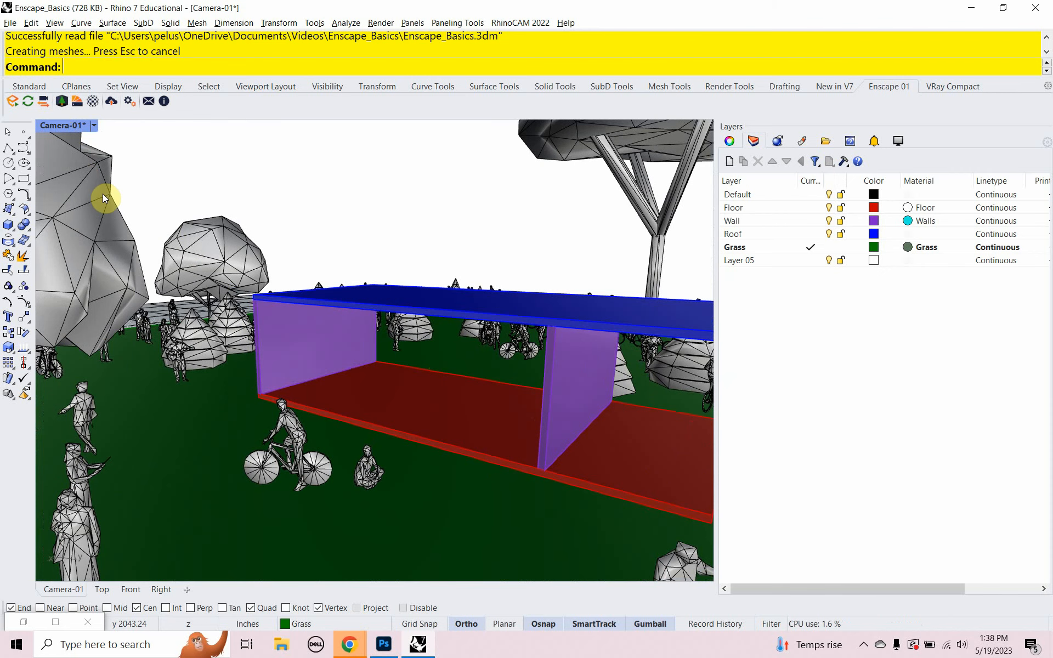
- Use the NamedView command to restore the saved view Camera-01, and close the Named Views window
type("NamedView")
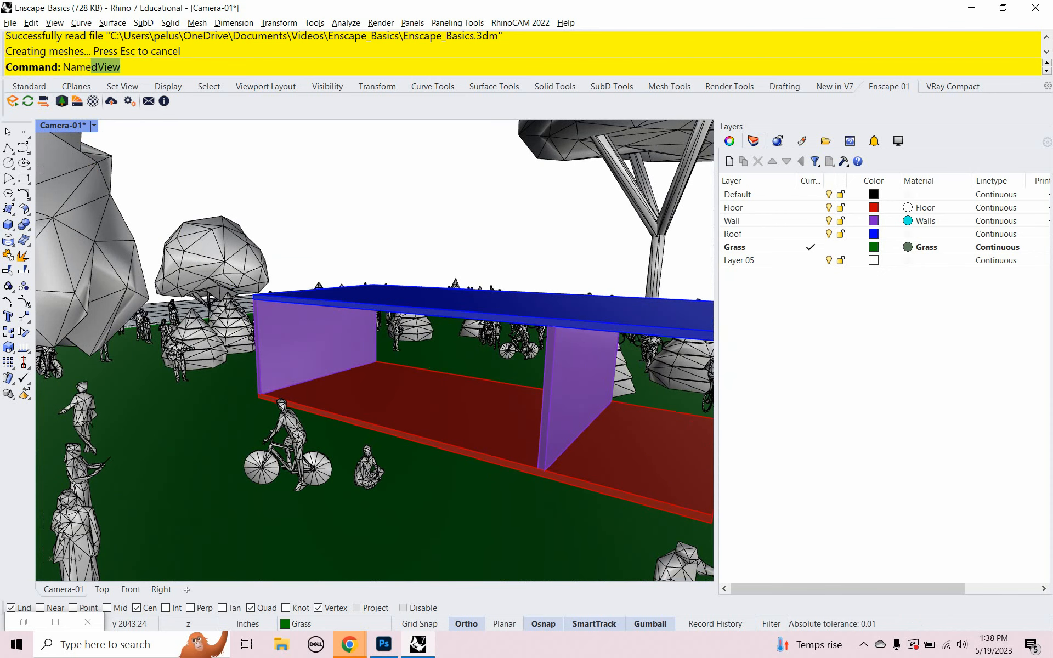
key("Return")
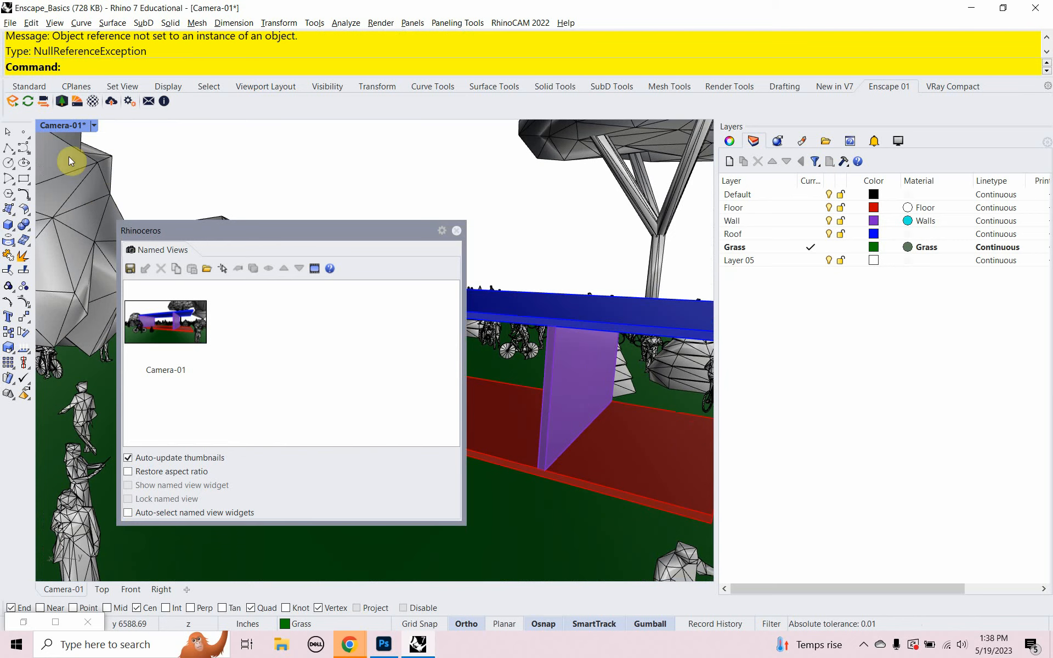
double_click(158, 318)
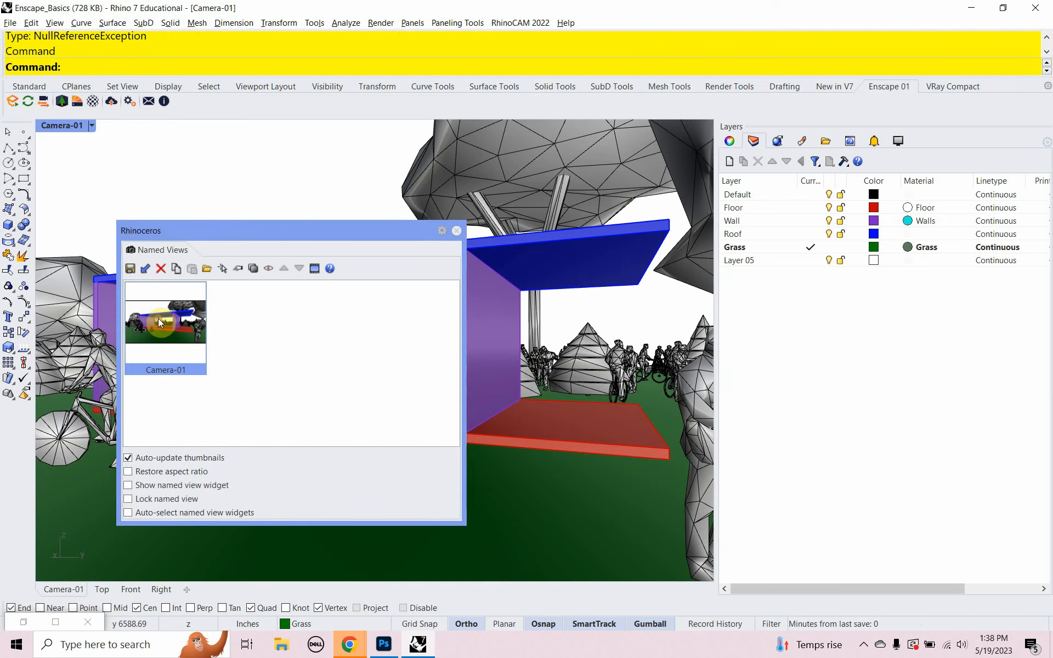
left_click(458, 235)
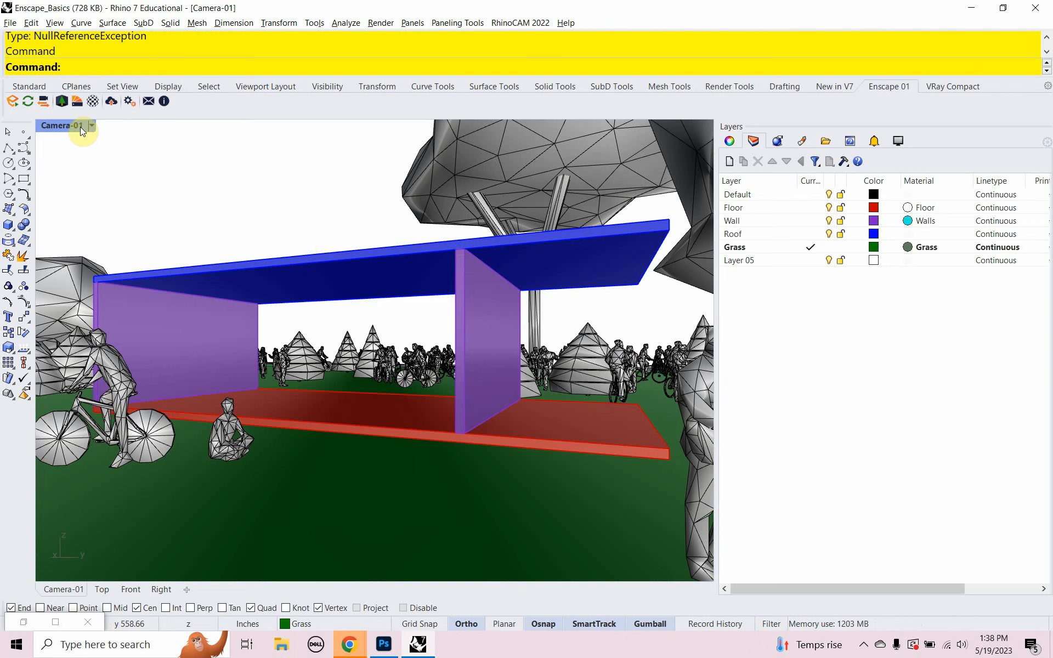
- Switch to the four-viewport layout, fit the whole site in the Top, Front and Right views, and hide the Default layer
double_click(63, 126)
scroll(216, 256, "down", 4)
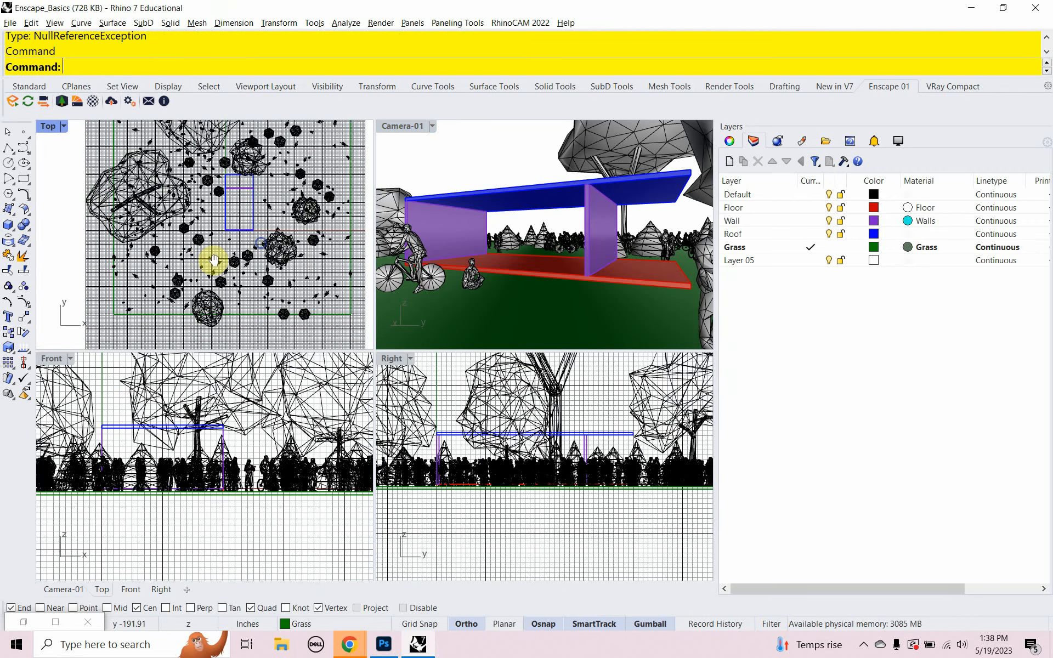
scroll(234, 430, "down", 5)
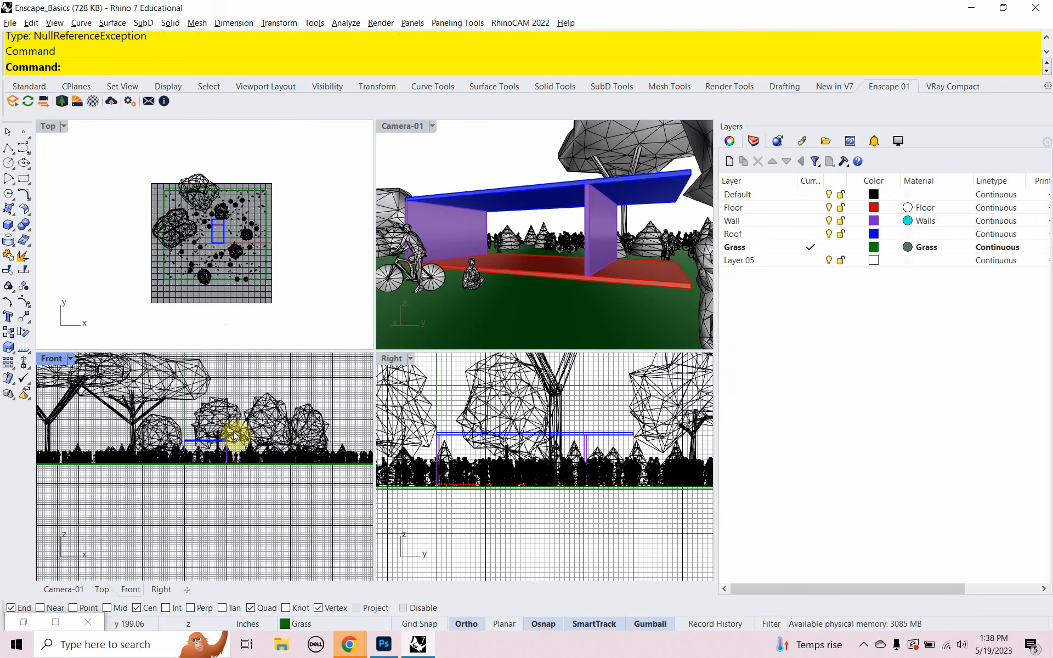
scroll(554, 467, "down", 5)
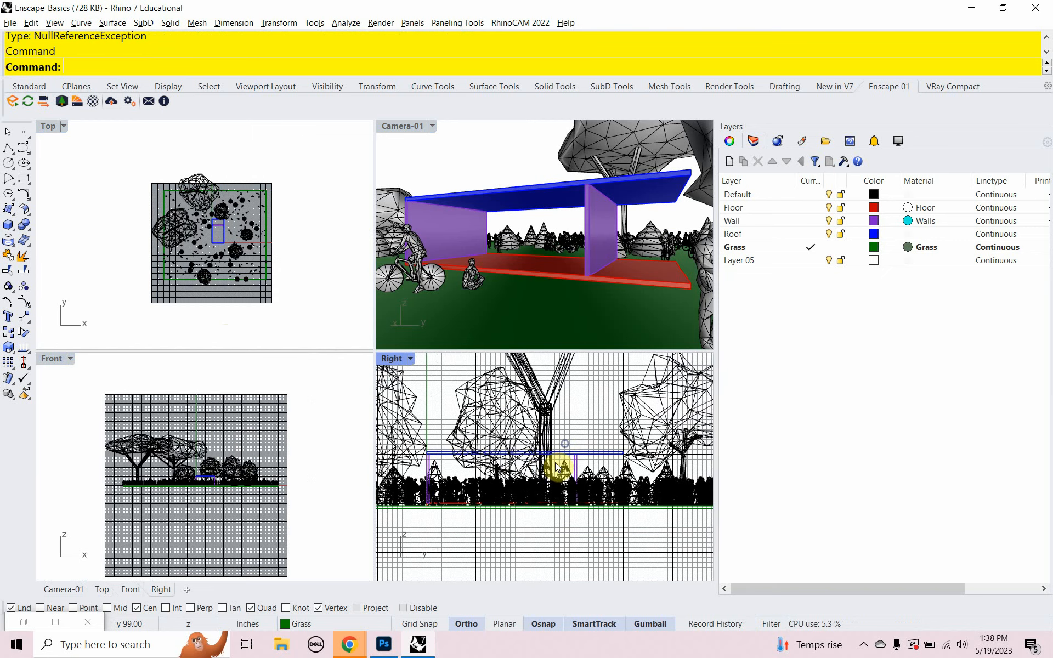
scroll(565, 477, "down", 2)
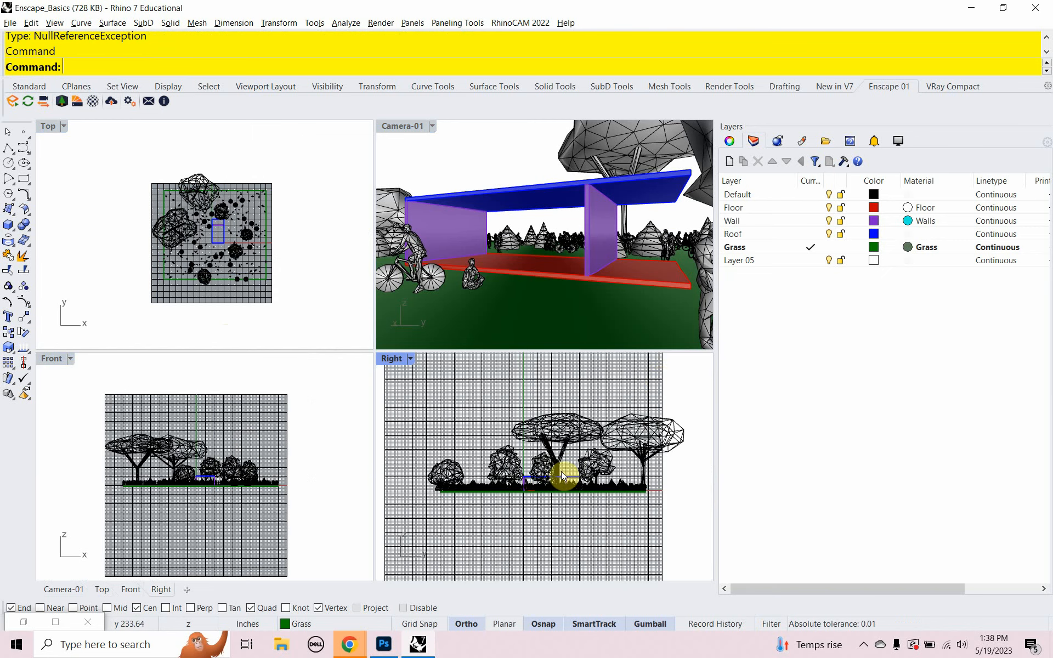
left_click(830, 195)
left_click(829, 195)
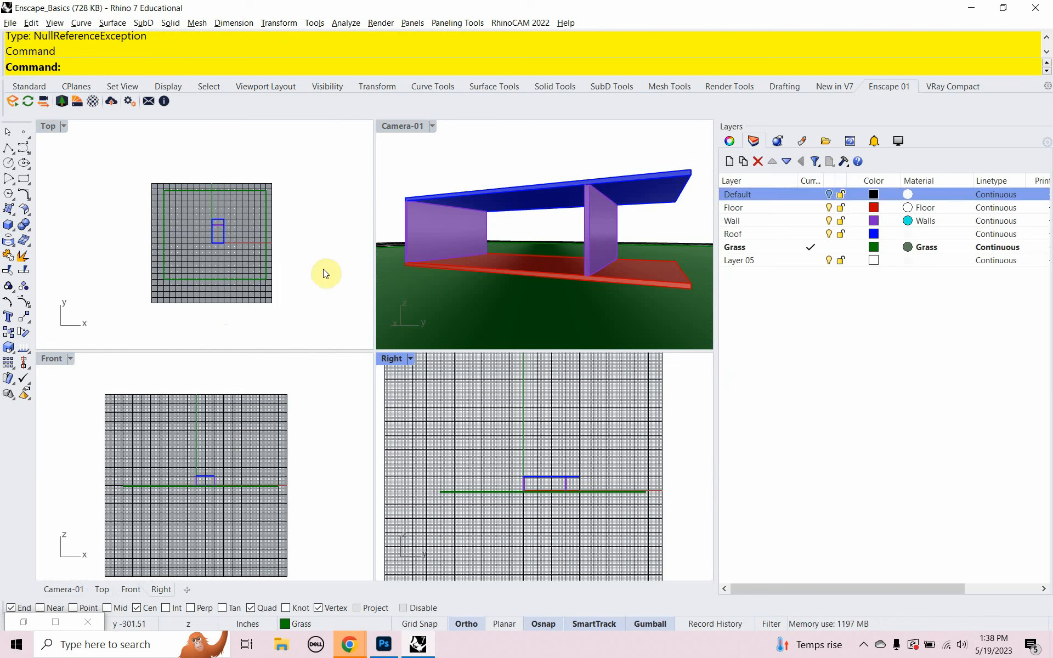
- Use the NamedView command to duplicate the saved view Camera-01 and rename the copy Interior
type("NamedView")
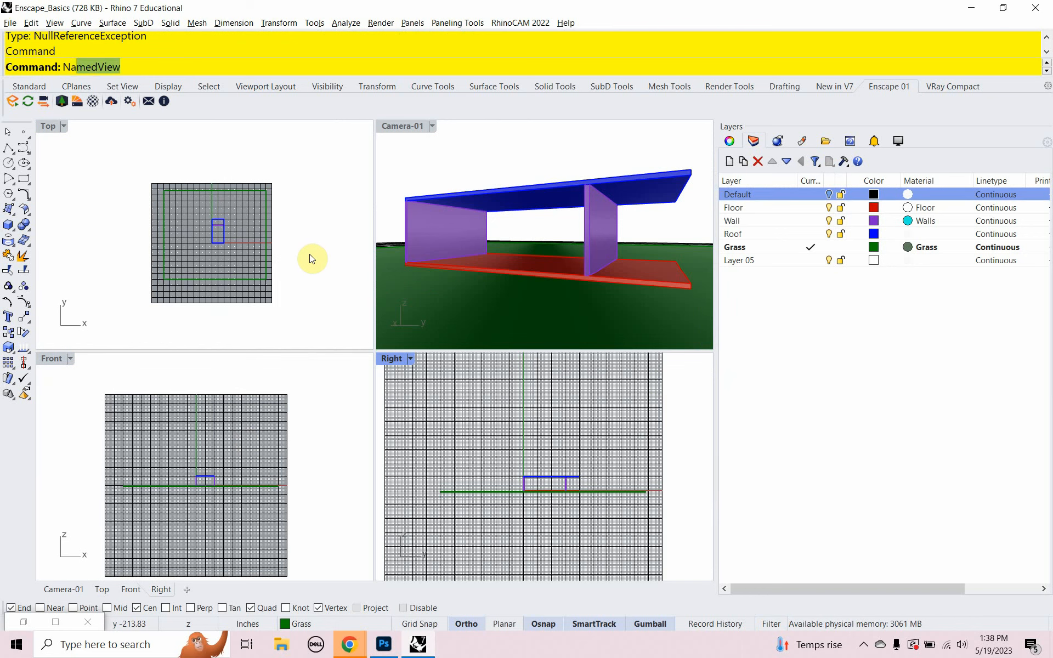
key("Return")
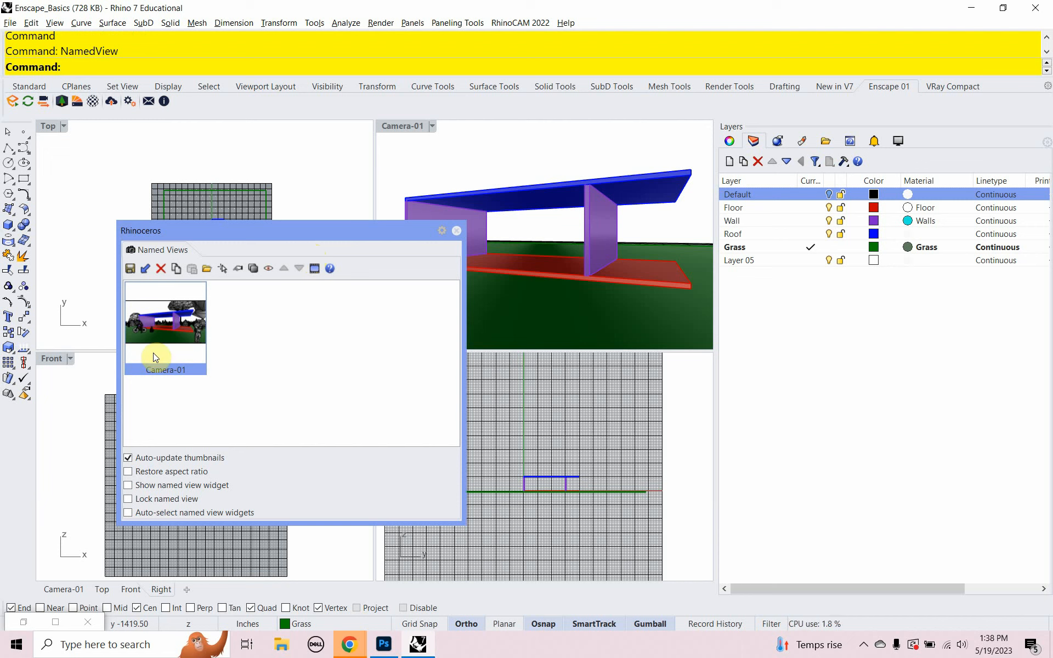
left_click(252, 272)
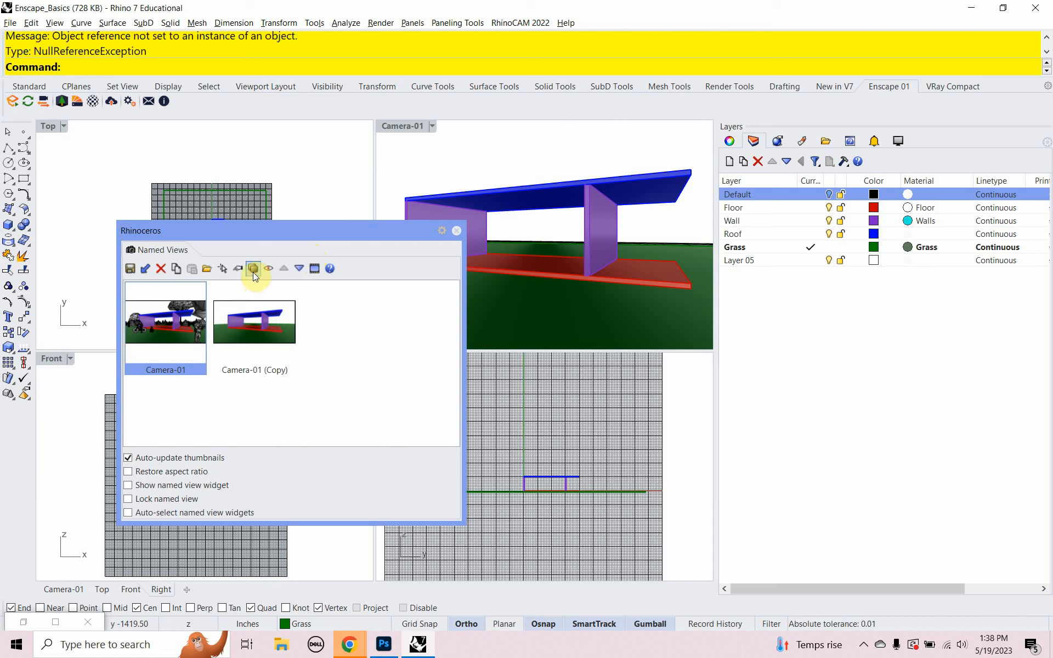
left_click(250, 369)
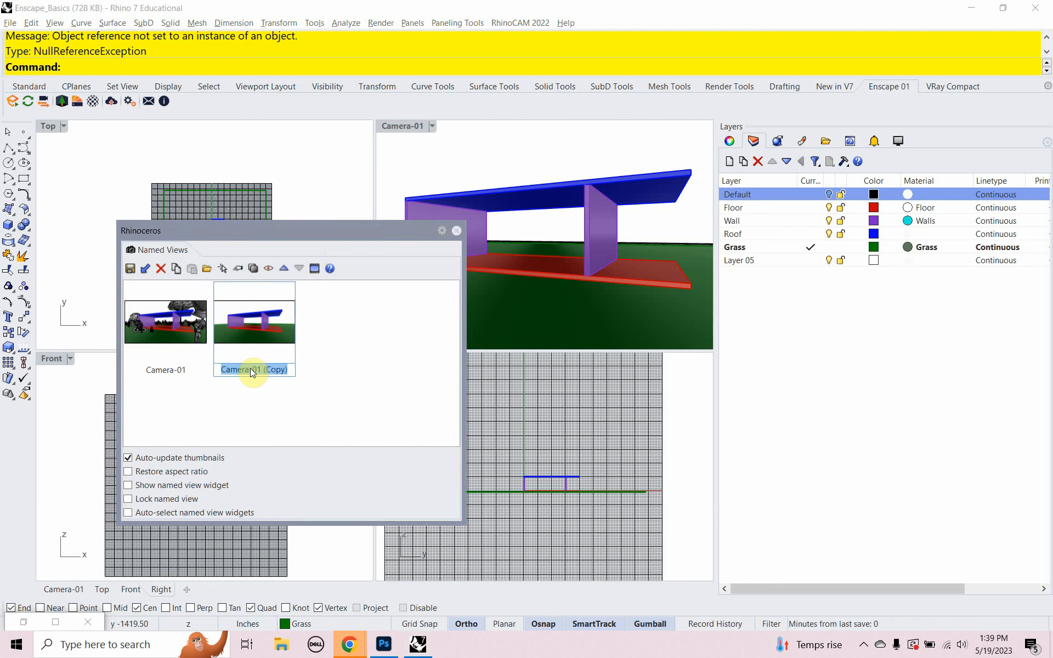
type("In")
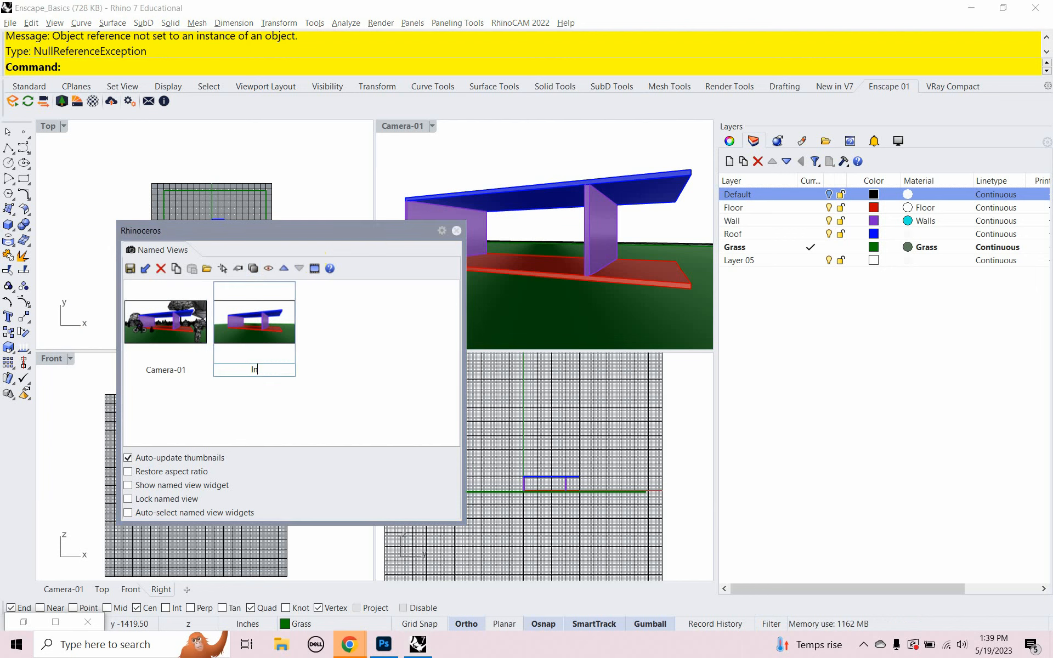
type("terior")
left_click(277, 399)
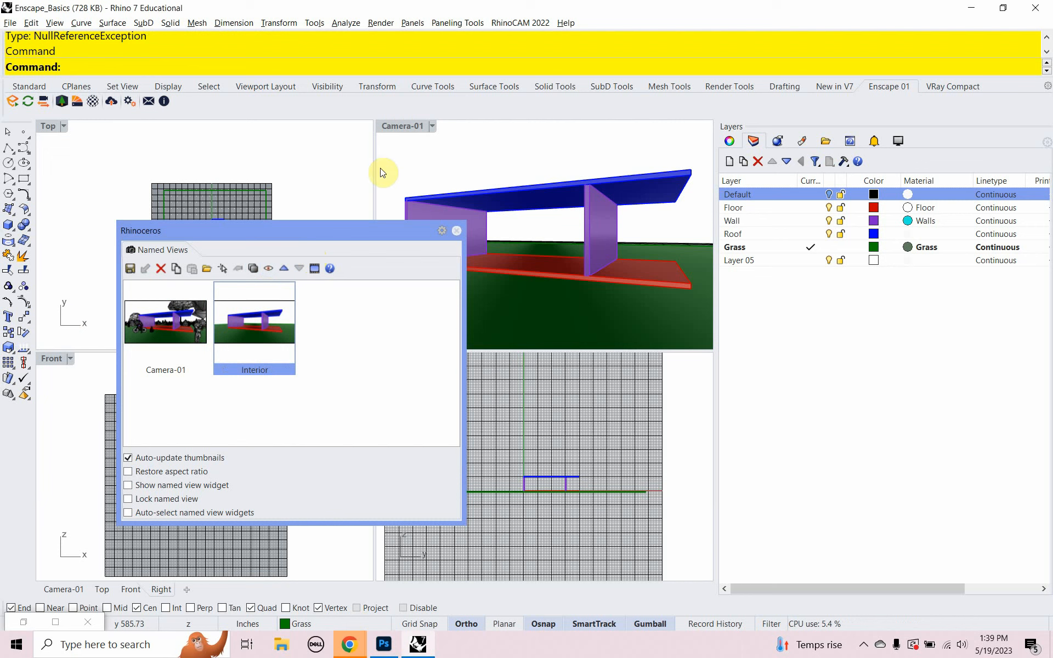
- Restore the named view Interior in the perspective viewport and close the Named Views window
left_click(403, 129)
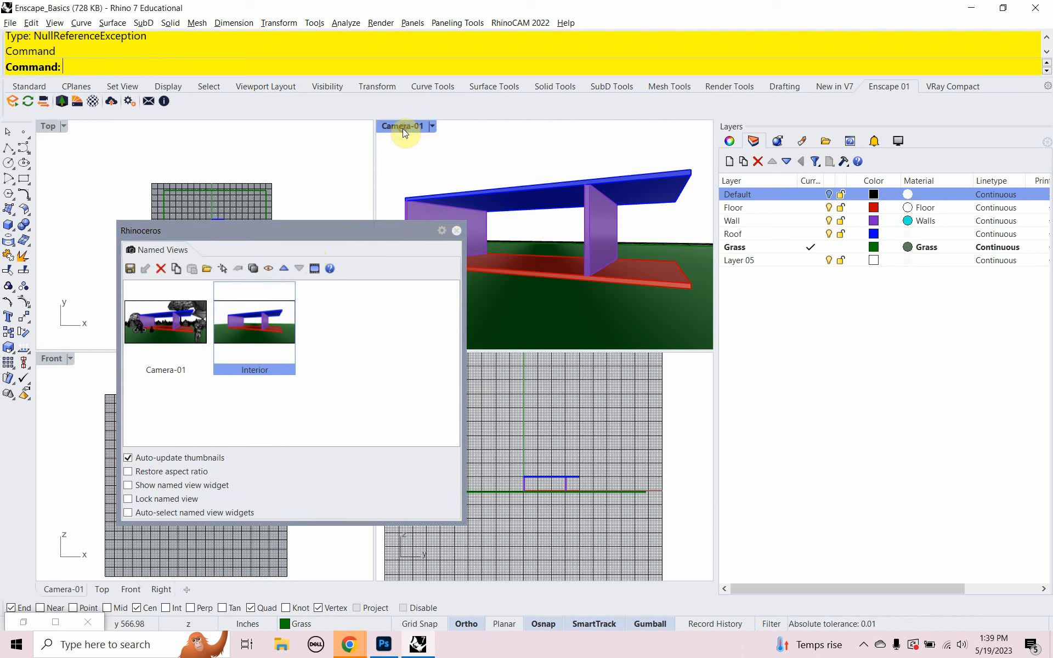
double_click(267, 329)
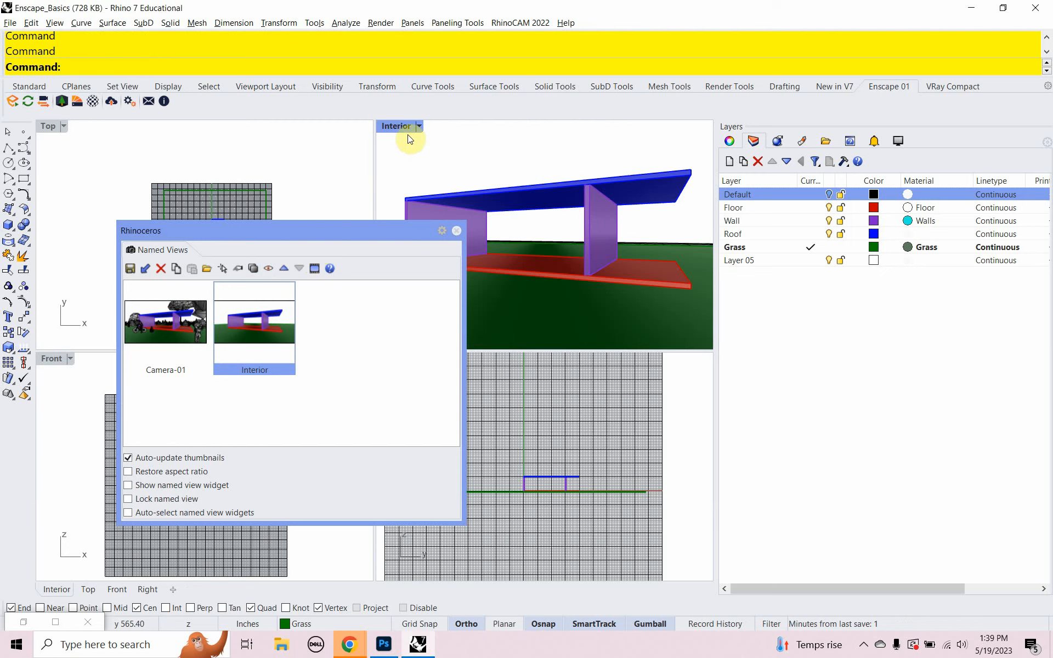
left_click_drag(343, 229, 612, 212)
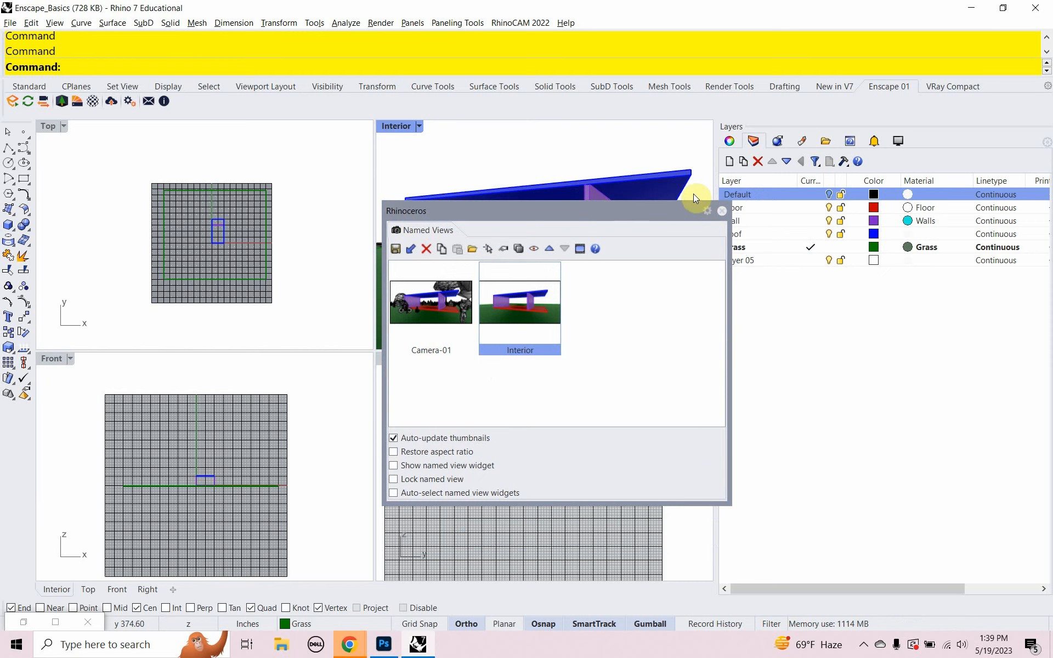
left_click(723, 212)
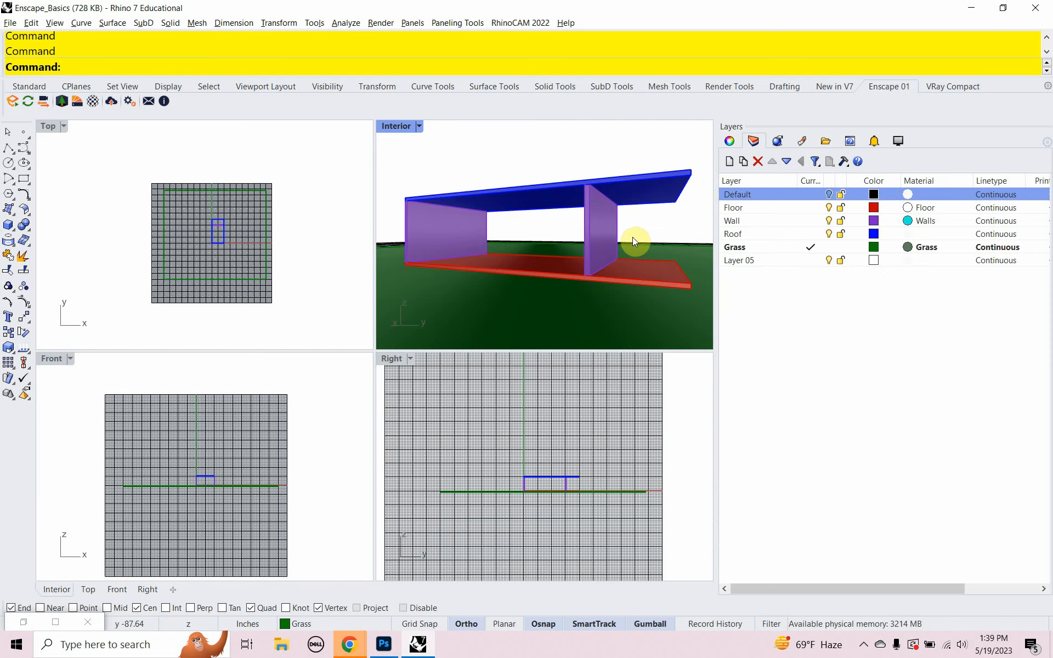
- Show the Interior viewport's camera object in the Top, Front and Right views, and turn off object snaps
key("F6")
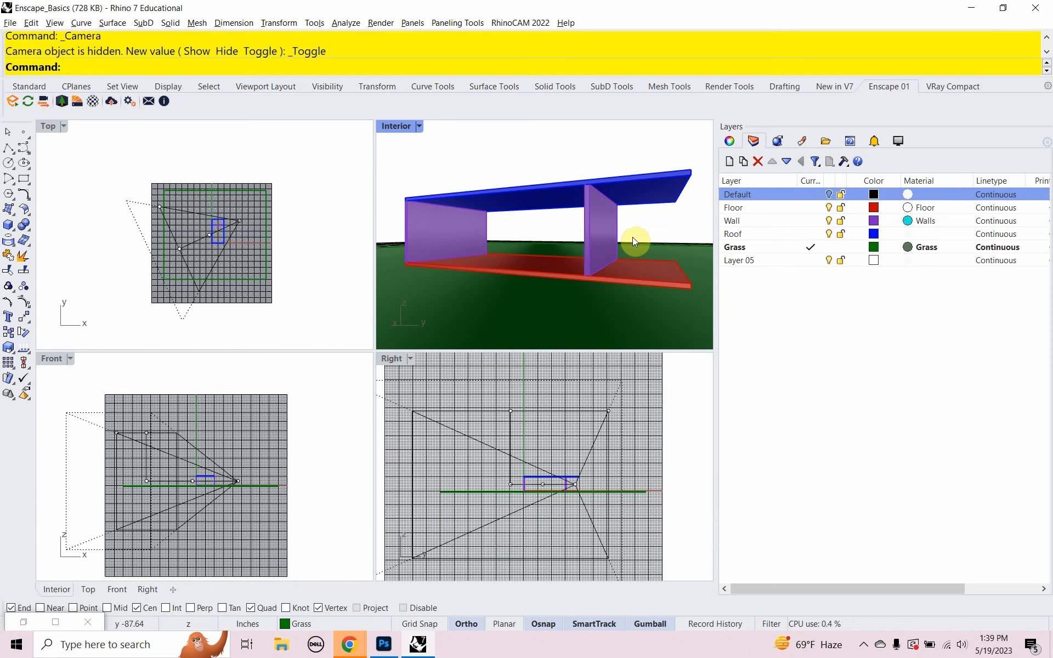
scroll(282, 273, "up", 5)
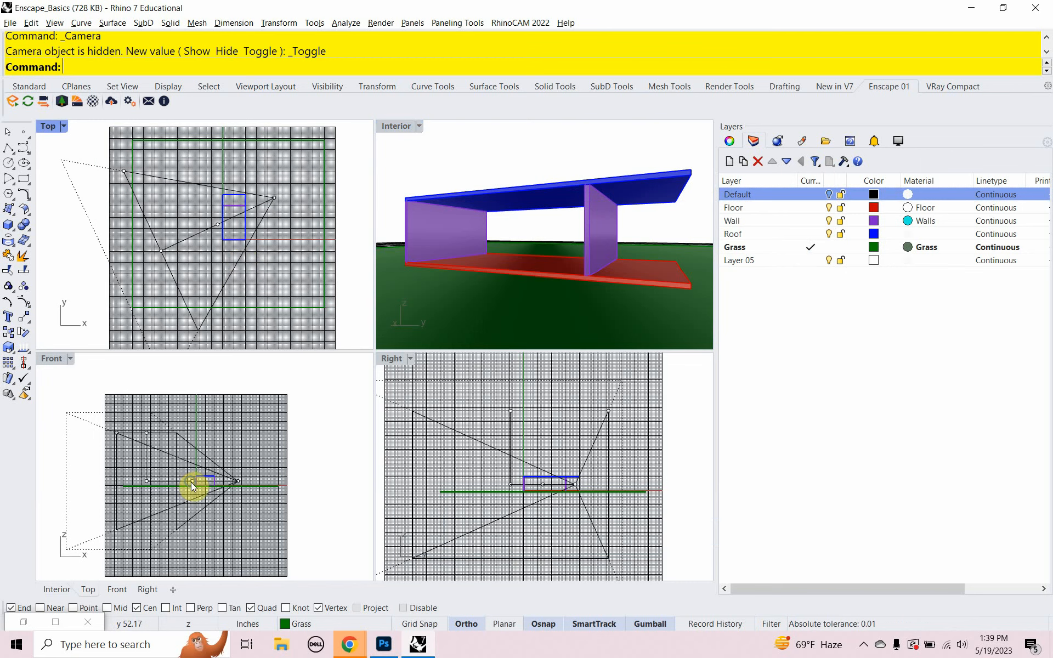
scroll(245, 470, "up", 3)
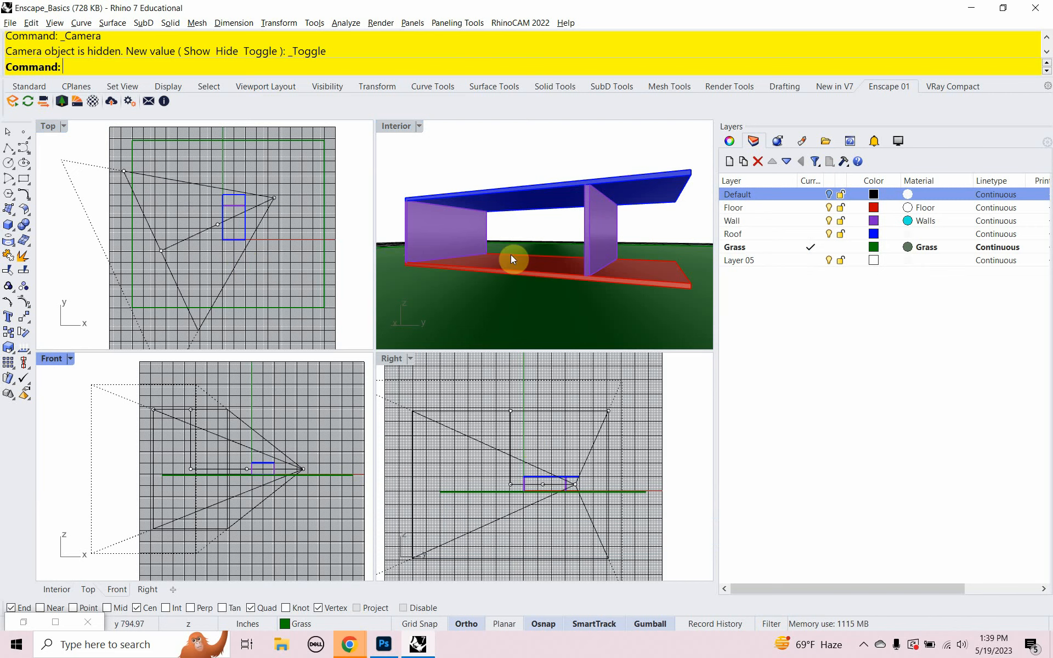
left_click(446, 467)
scroll(466, 474, "up", 2)
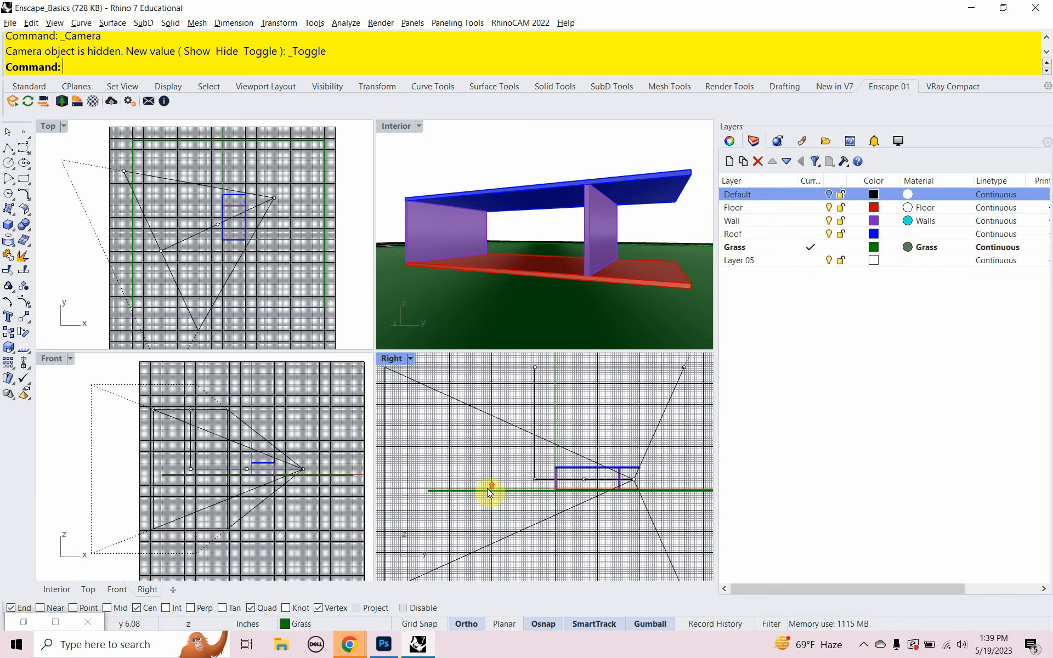
mouse_move(241, 292)
right_mouse_down()
mouse_move(244, 308)
mouse_move(245, 293)
right_mouse_up()
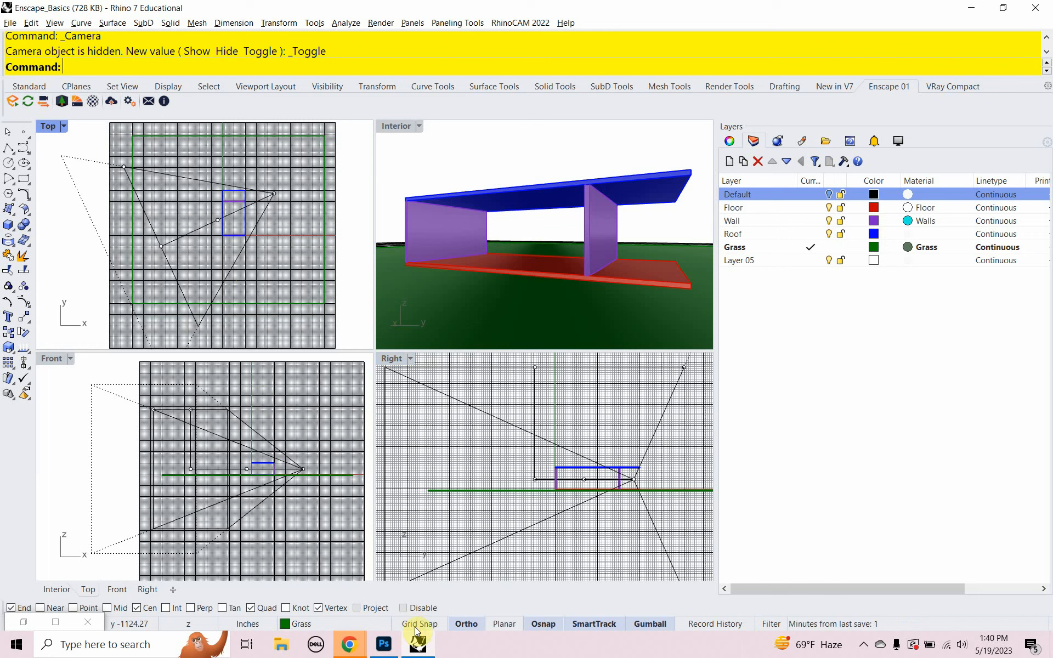
left_click(542, 624)
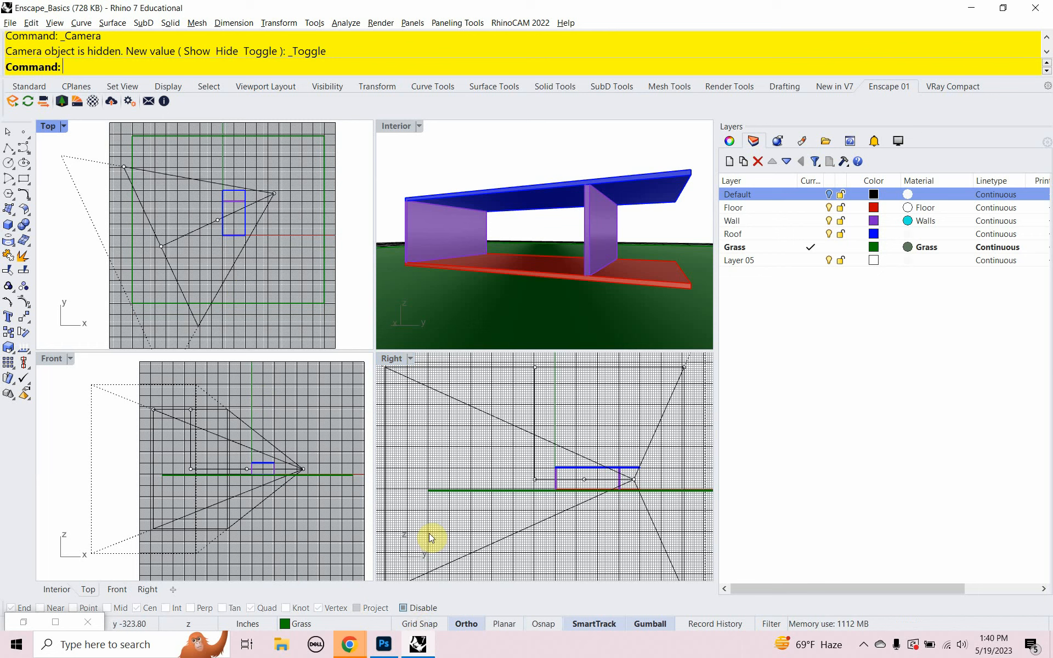
- Move the whole Interior camera in plan into the pavilion, placing it at about X 229, Y 330
scroll(226, 164, "up", 5)
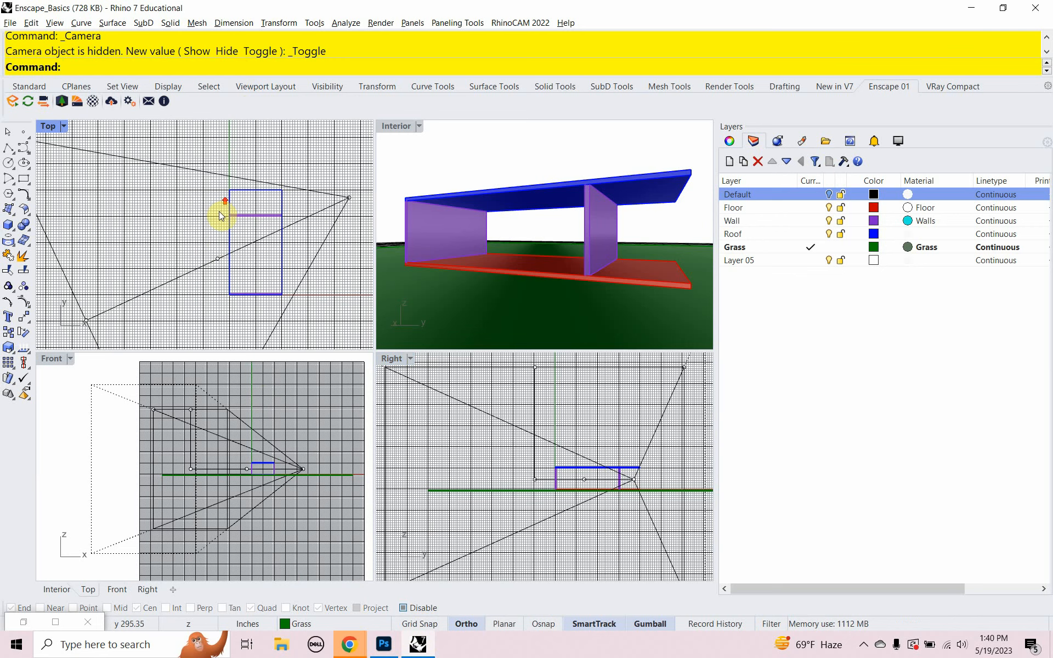
left_click(217, 259)
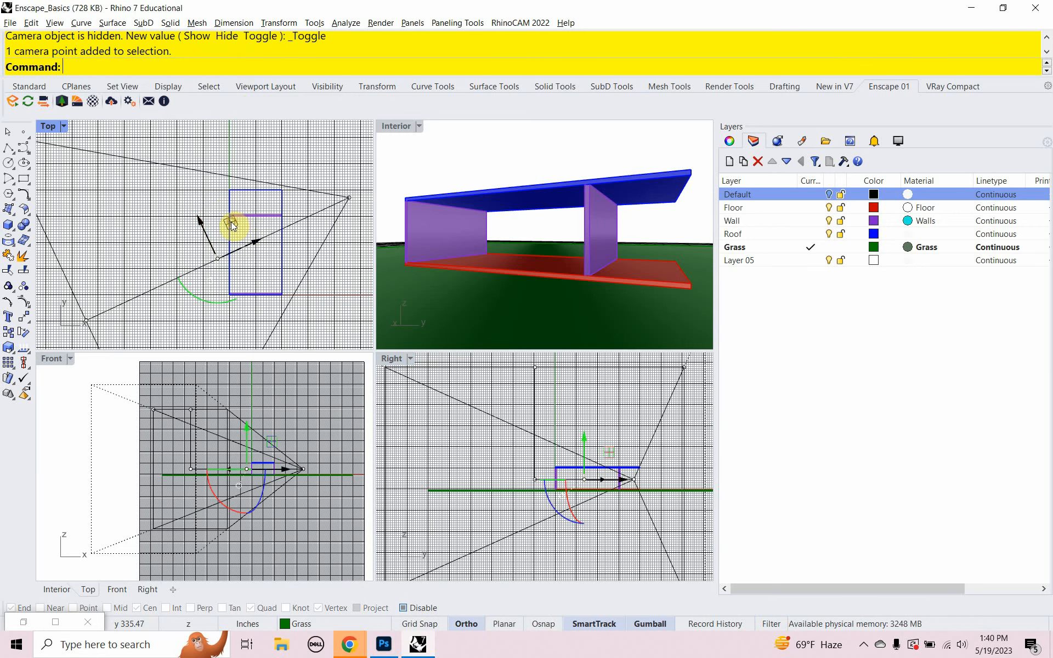
left_click_drag(231, 224, 161, 247)
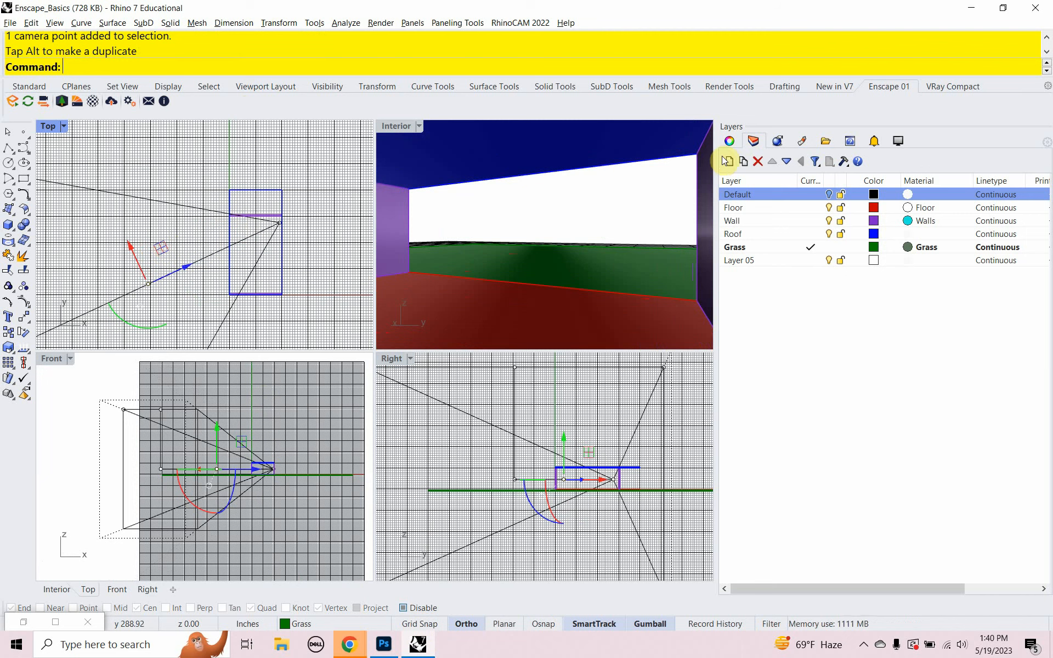
- Display the Interior viewport's properties and shift its camera back in plan to about X 287, Y 351, just outside the pavilion's edge
left_click(390, 130)
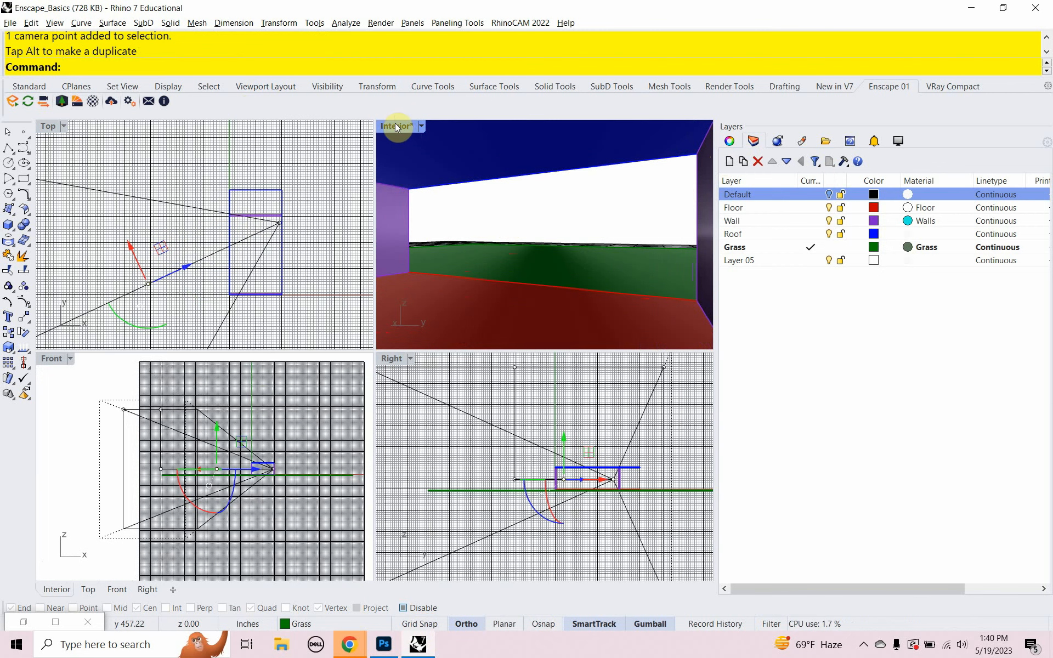
left_click(729, 141)
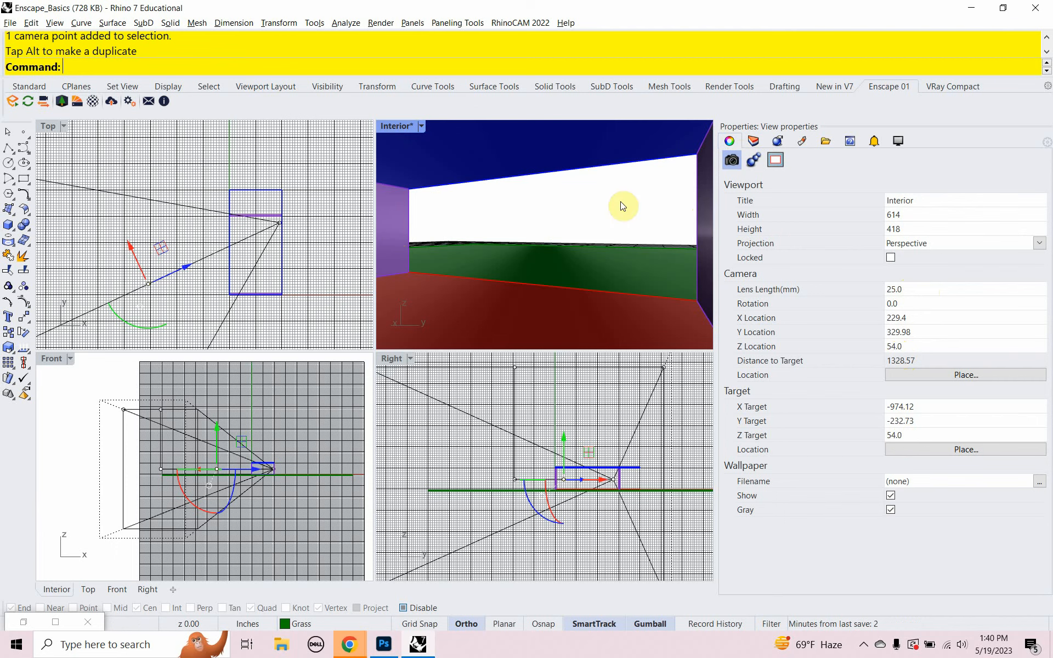
right_click_drag(305, 232, 312, 231)
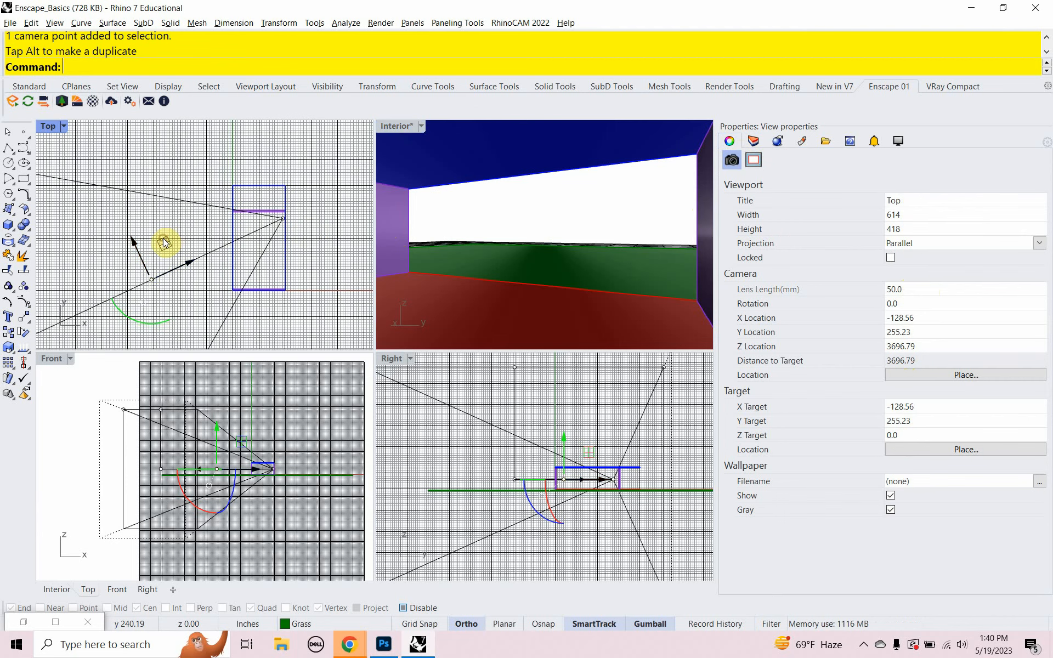
left_click_drag(164, 242, 175, 238)
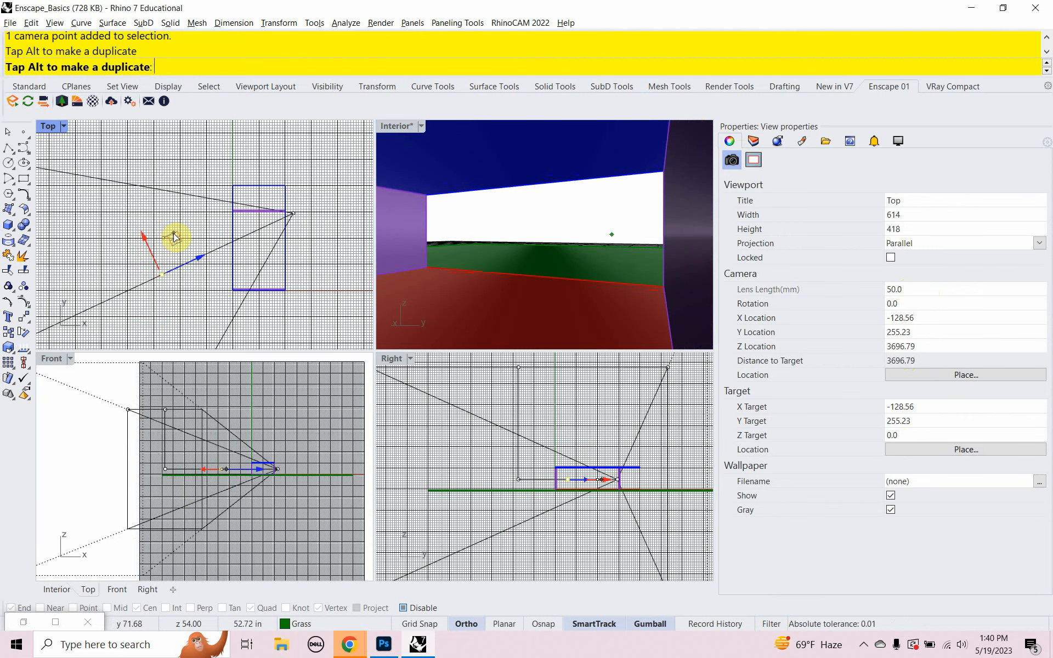
left_click_drag(175, 237, 176, 237)
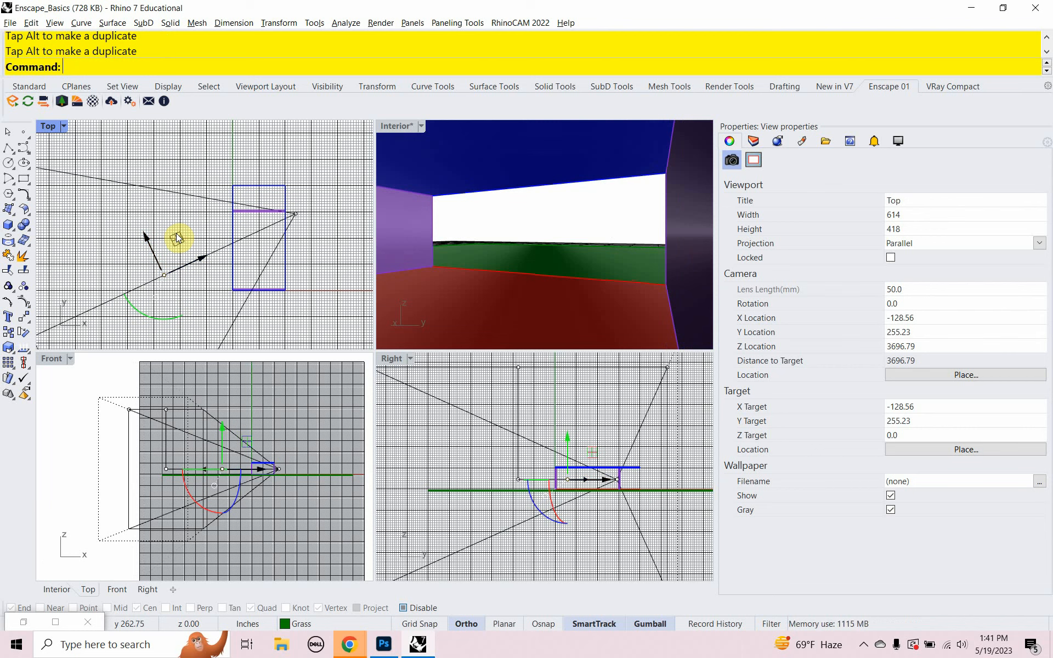
left_click(176, 233)
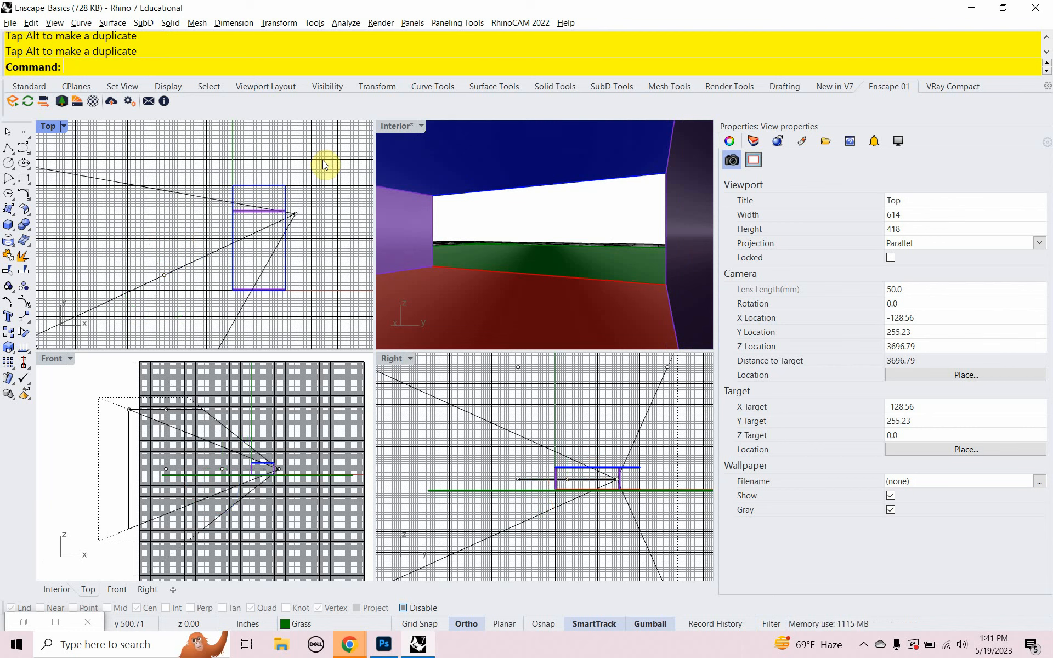
- Save the adjusted camera position as the named view Interior with the NamedView command, replacing the existing one
left_click(396, 125)
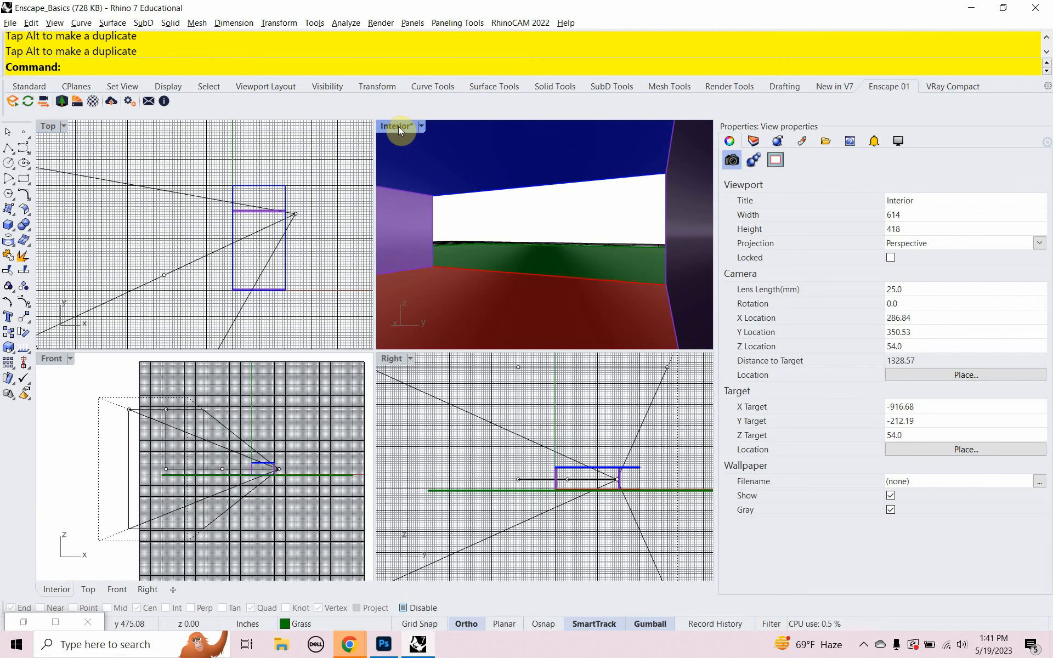
type("NamedView")
key("Return")
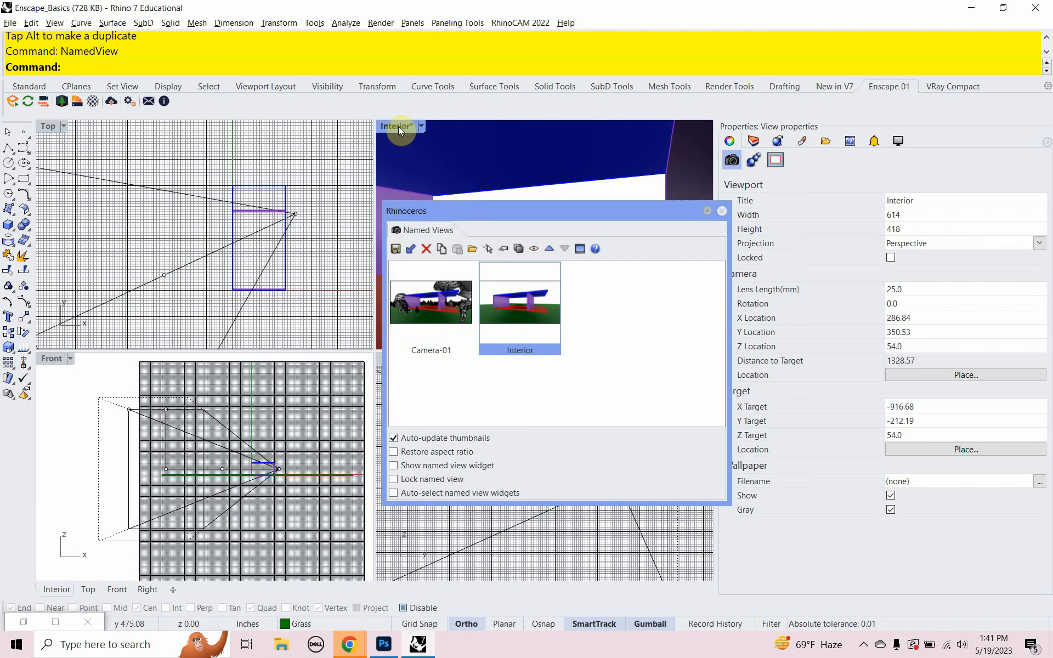
left_click(395, 250)
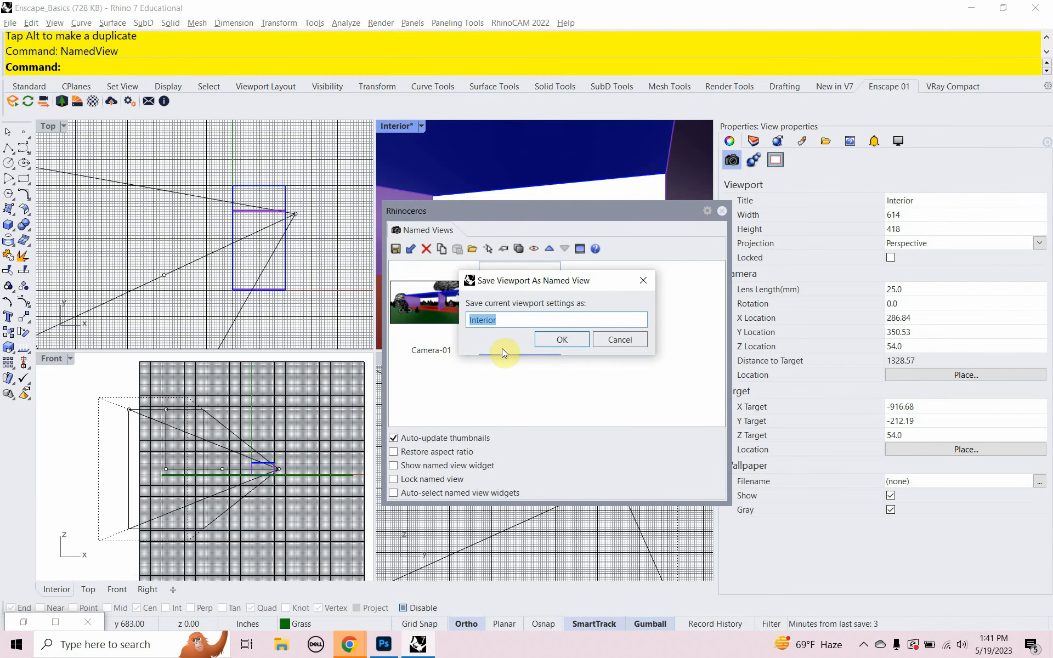
left_click(566, 344)
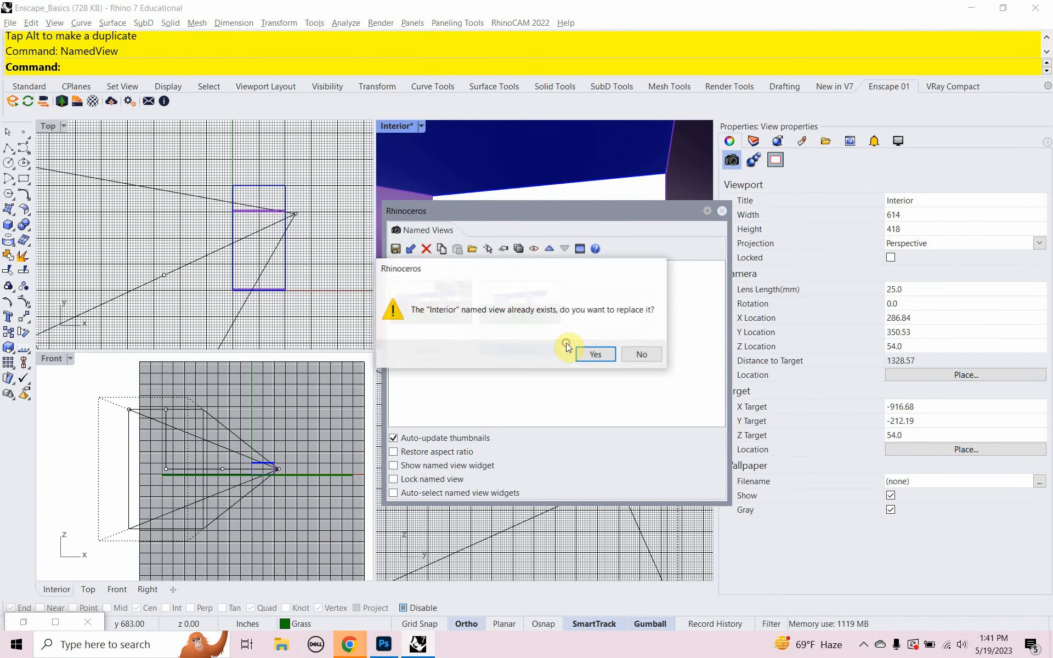
left_click(603, 351)
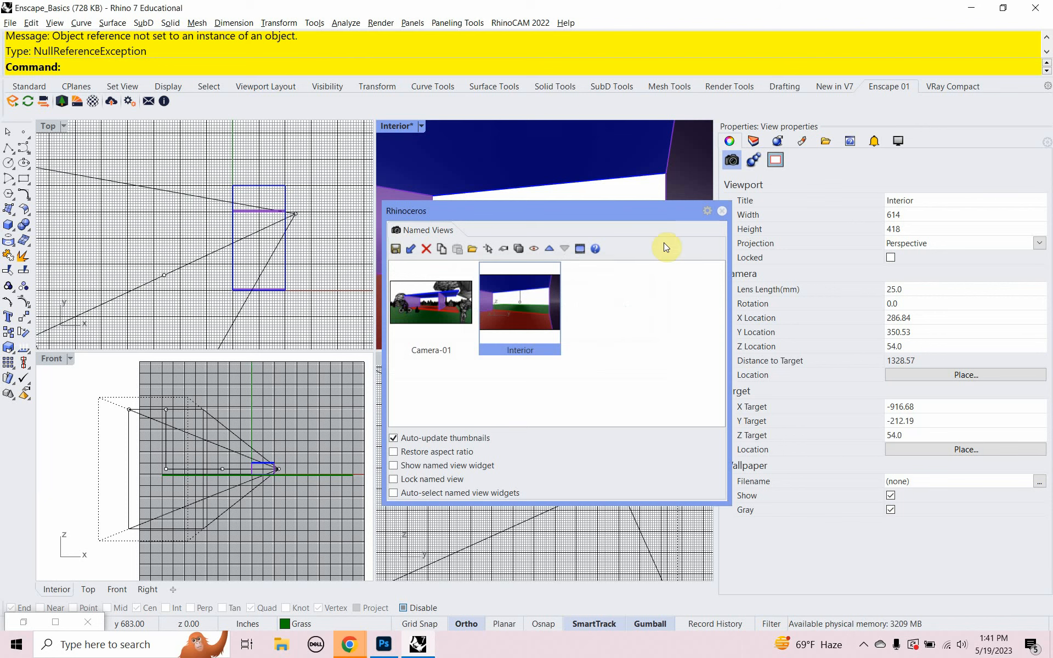
- Close the named views list and start saving the model under a new name in the Documents\Videos\Enscape_Lighting folder
left_click(723, 213)
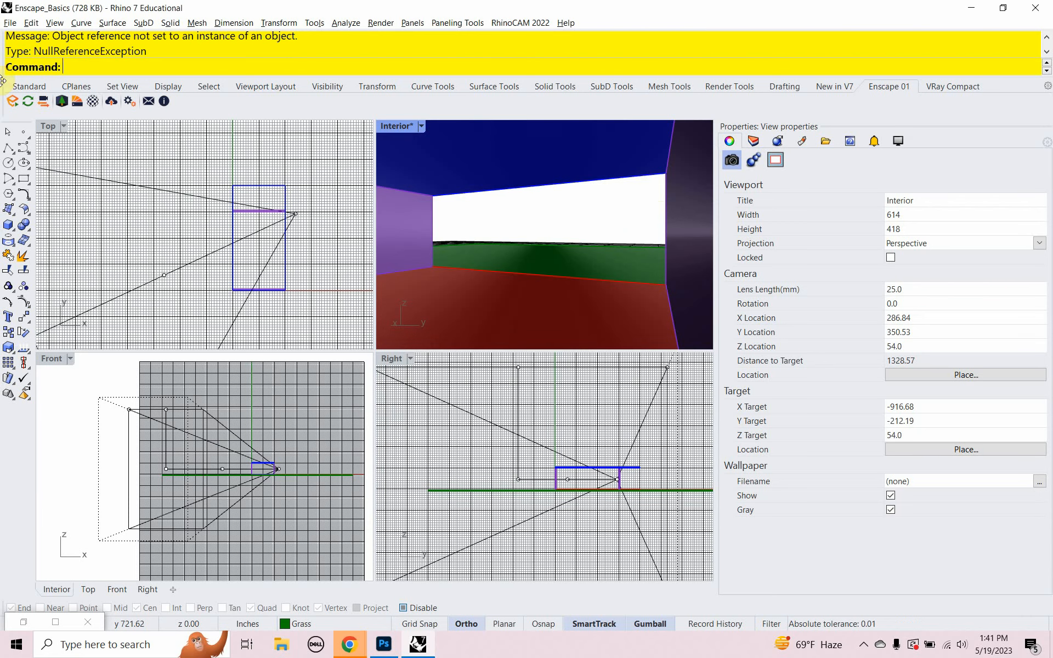
left_click(10, 23)
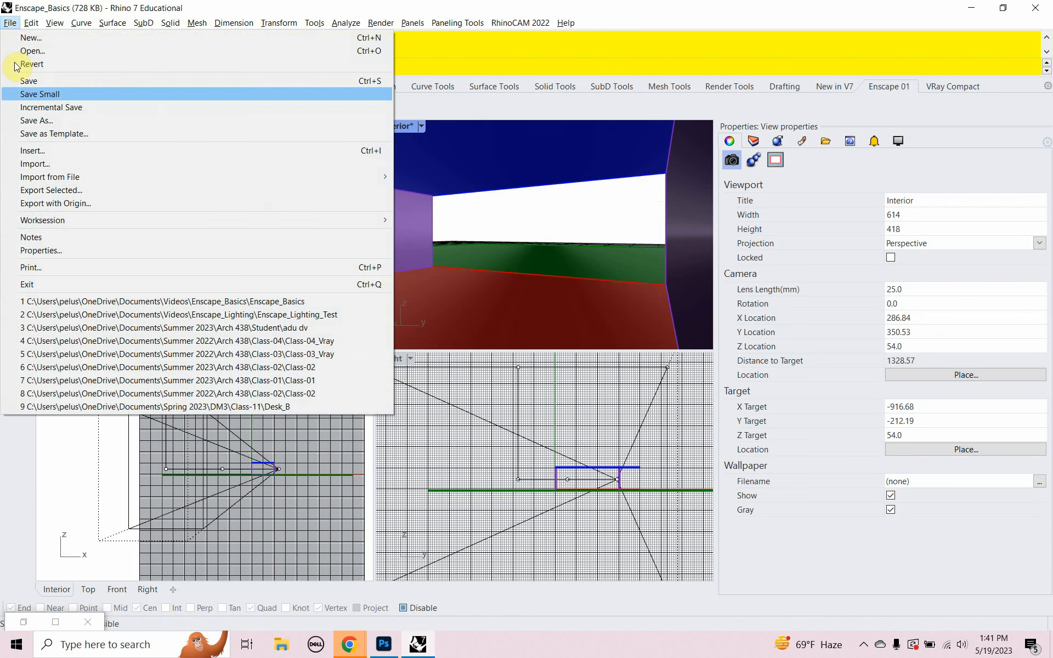
left_click(26, 124)
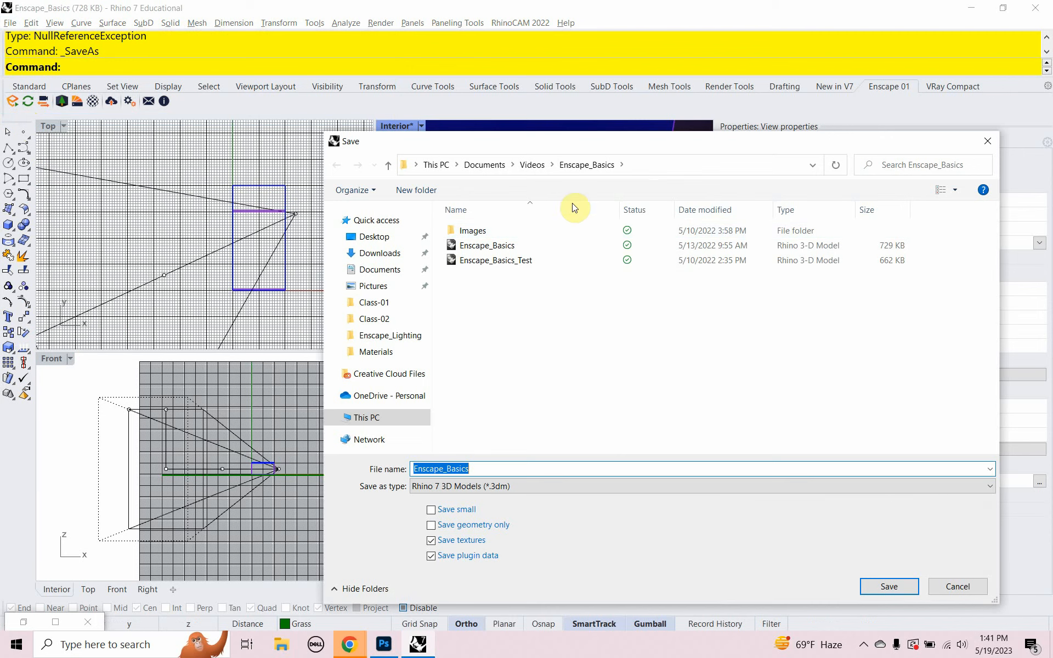
left_click(535, 175)
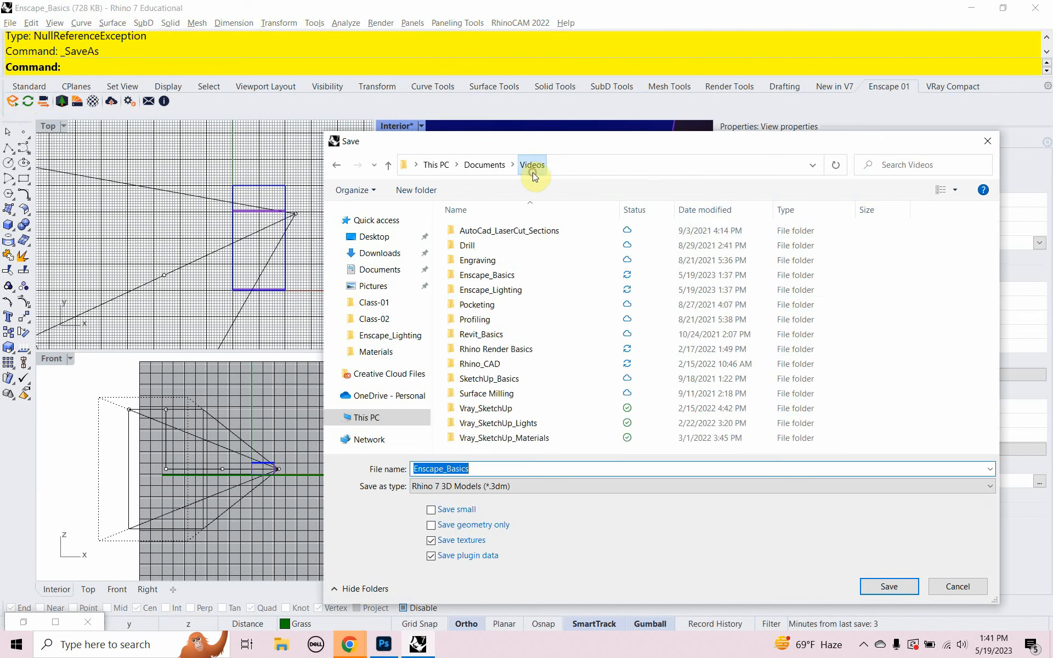
double_click(513, 289)
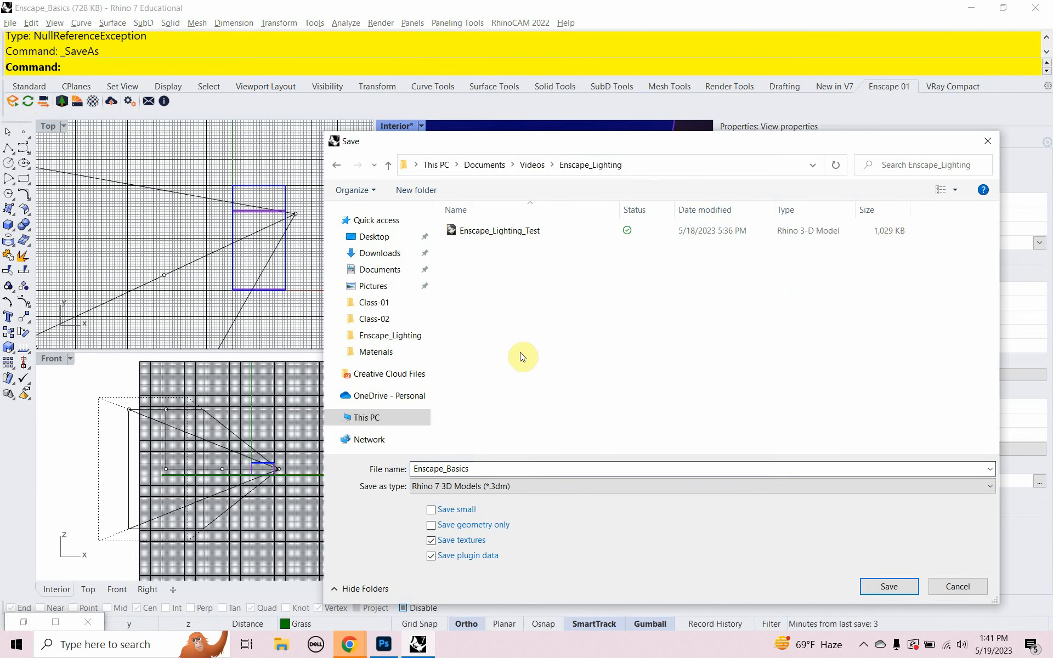
- Name the file Enscape_Lighting, shortening the existing Enscape_Lighting_Test name, and save it as a Rhino 7 3D model
left_click(512, 231)
left_click(501, 468)
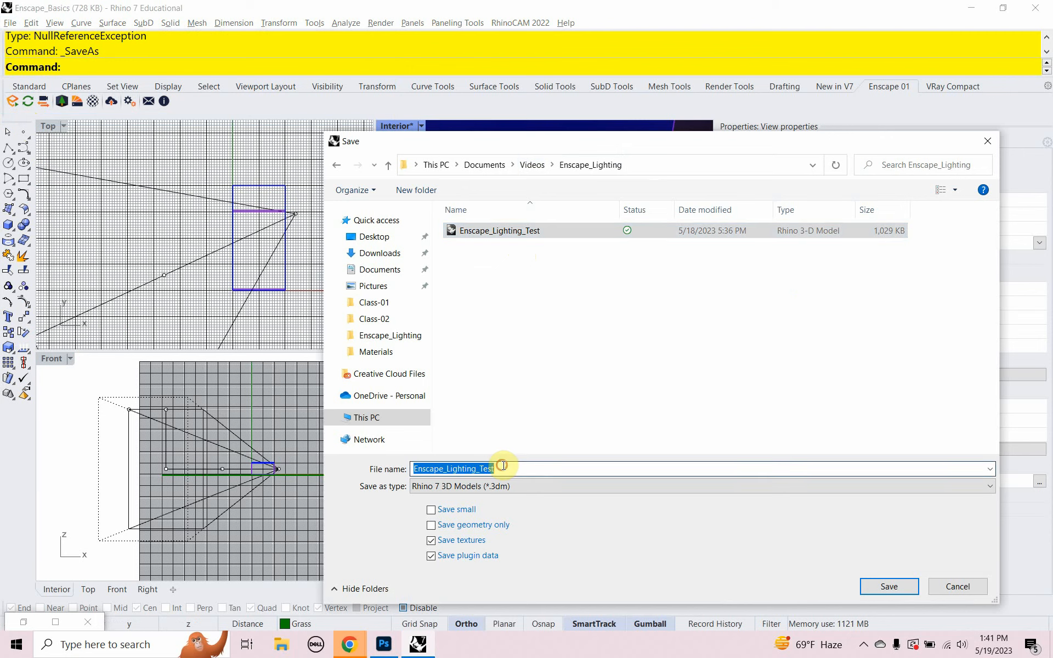
left_click(506, 469)
key("BackSpace")
key("BackSpace")
key("BackSpace")
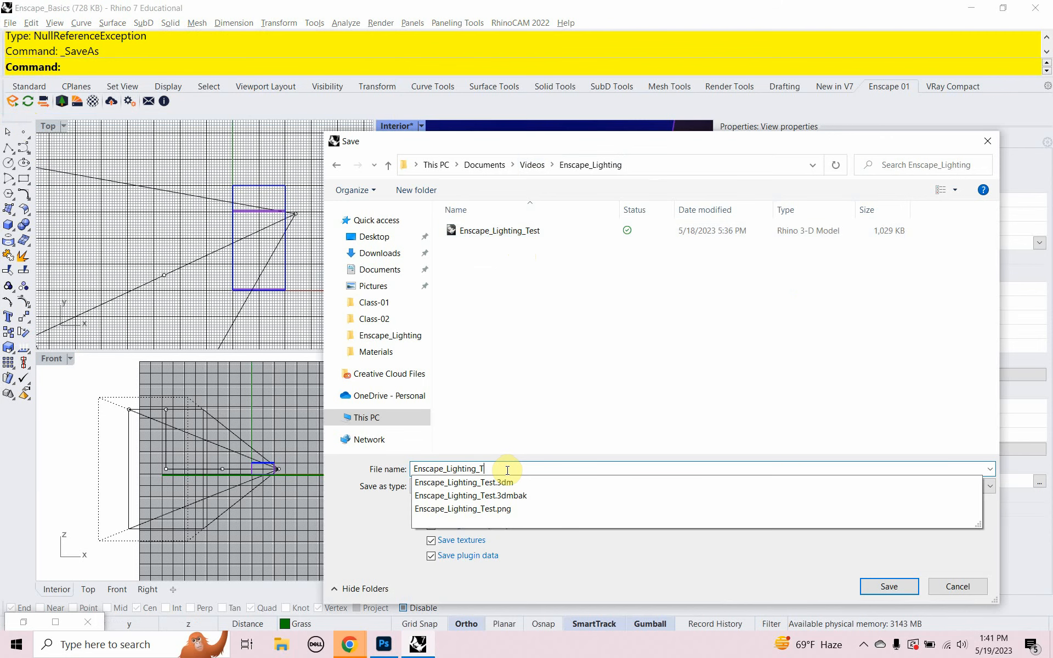
key("BackSpace")
left_click(510, 438)
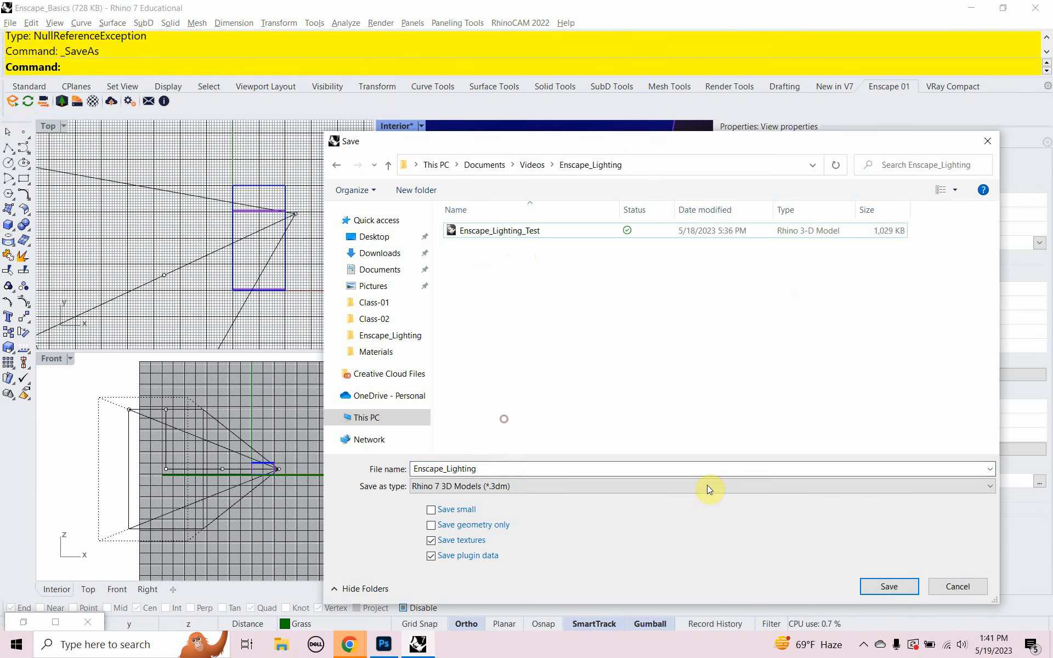
left_click(867, 582)
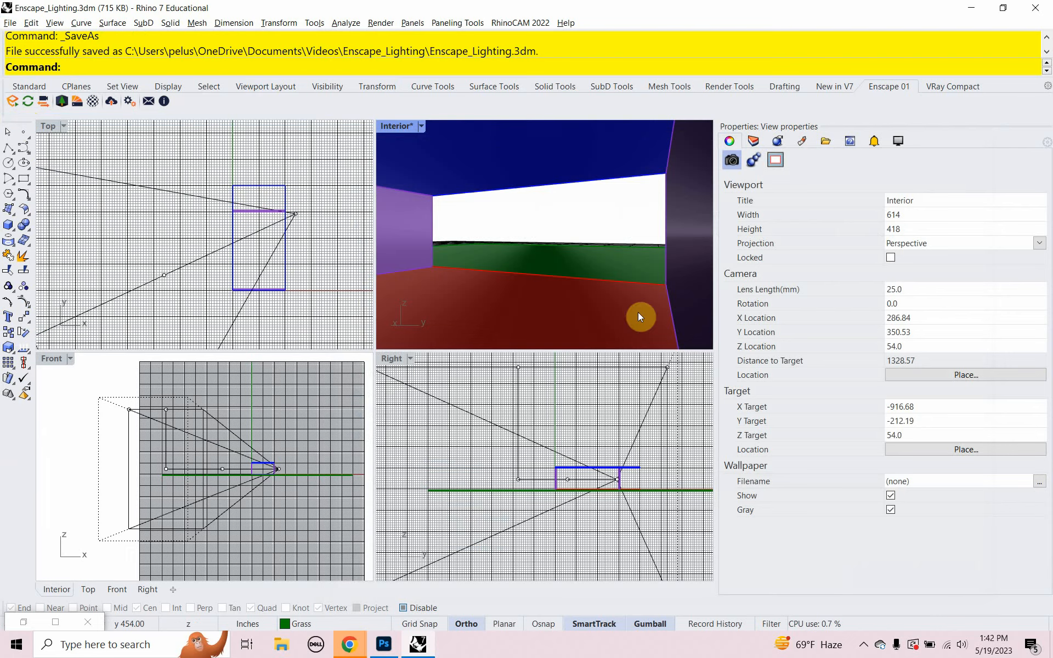
- Review the Enscape lighting topic outline on the Grasshopper canvas and minimize that window again
left_click(21, 621)
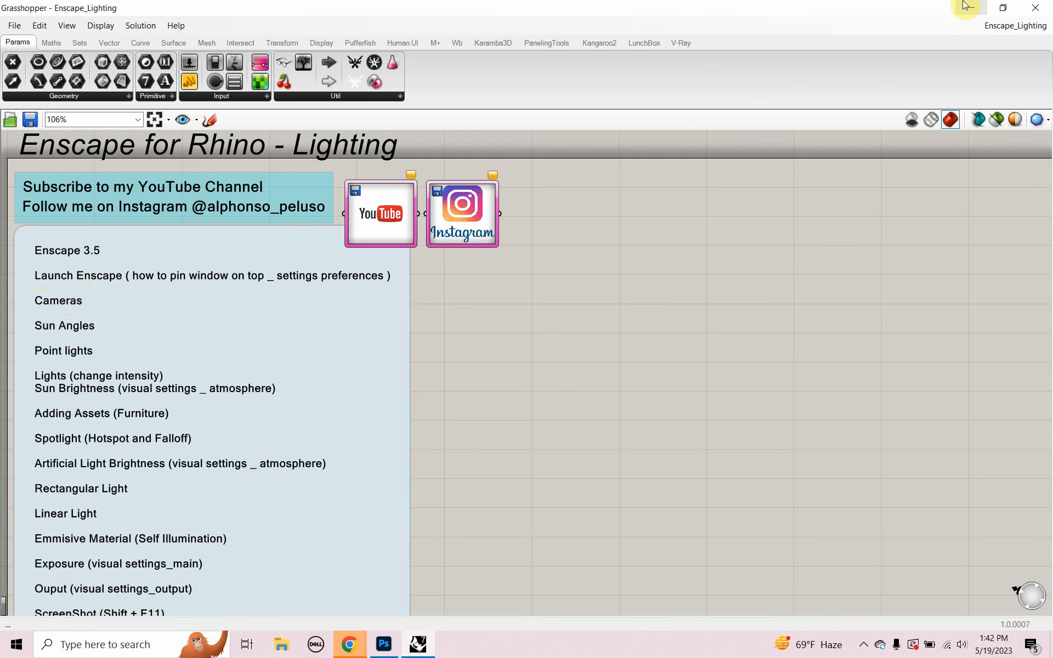
left_click(1003, 7)
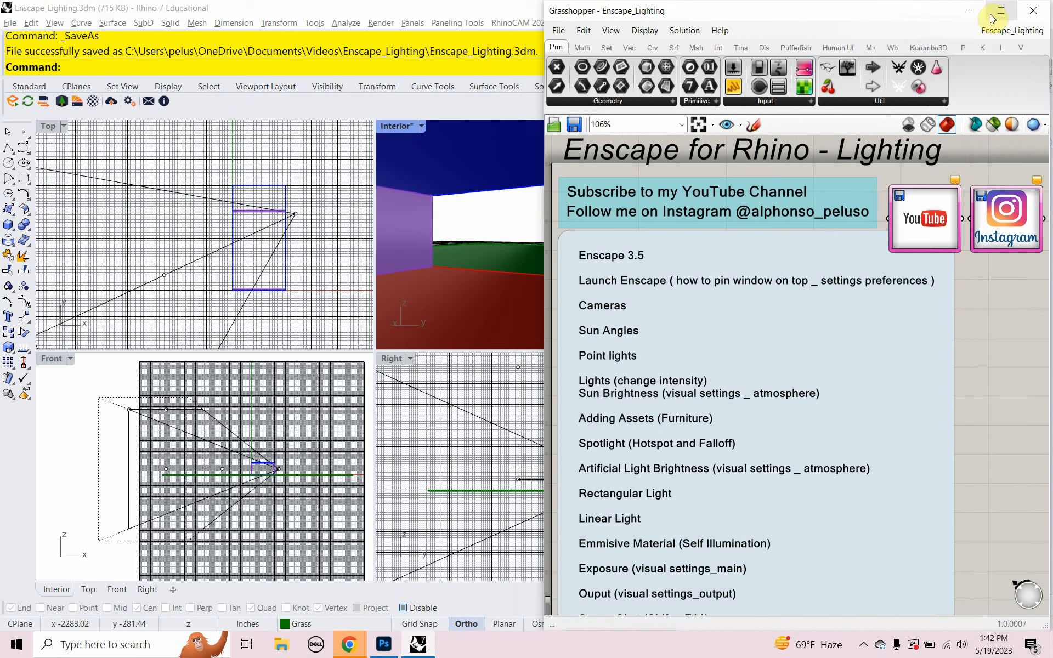
left_click(966, 15)
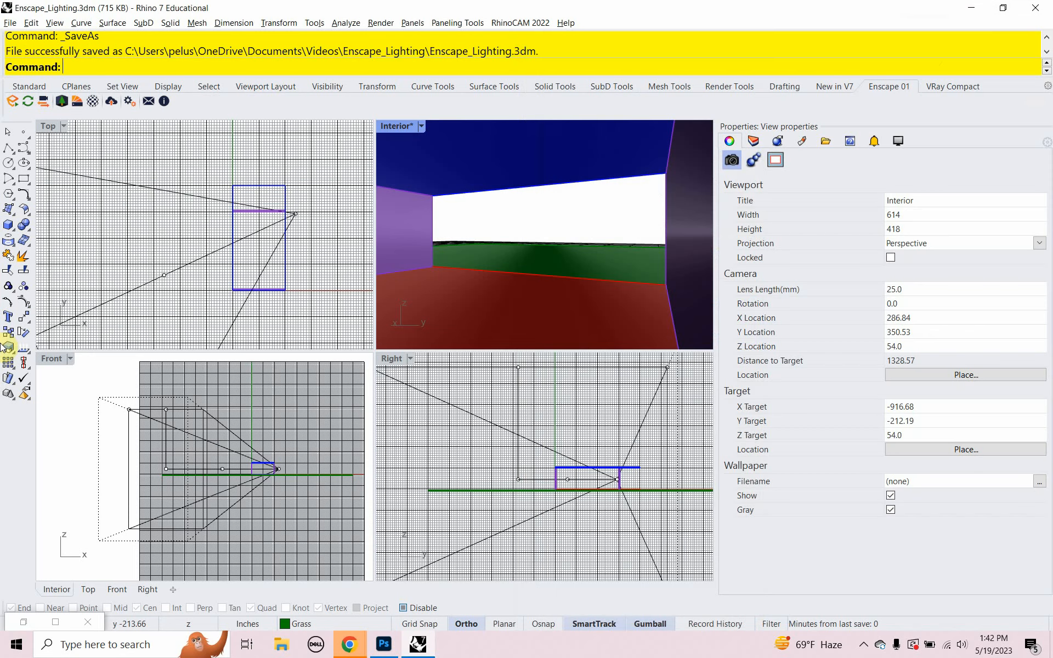
- Hide the Interior viewport's camera object with the Camera toggle, keeping the grid in the Top view displayed
left_click(152, 305)
right_click_drag(153, 304, 161, 272)
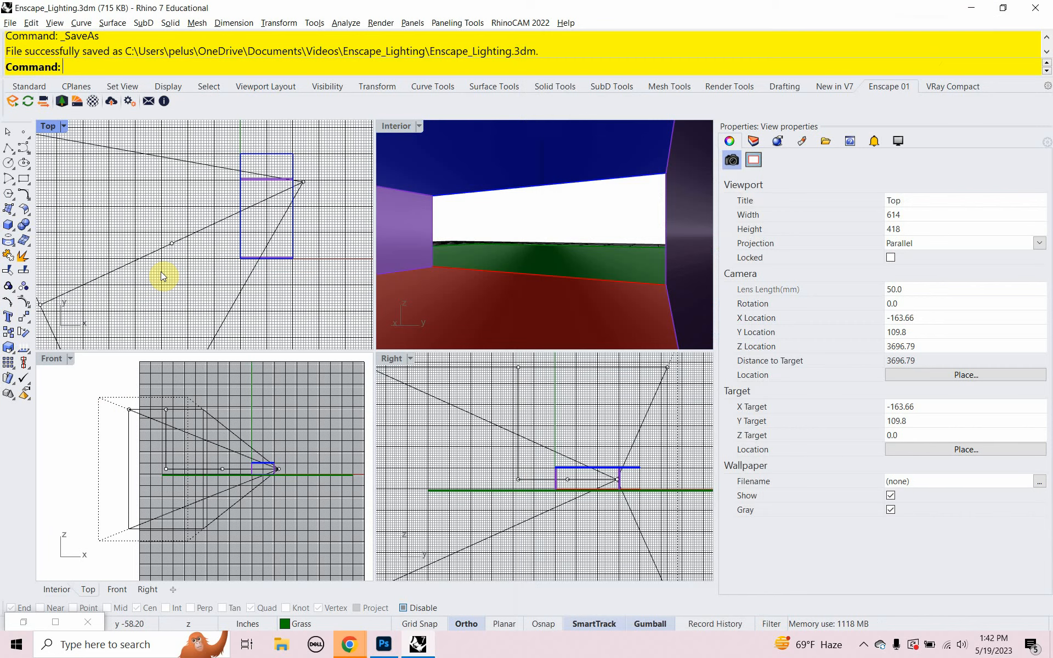
key("F7")
key("F7")
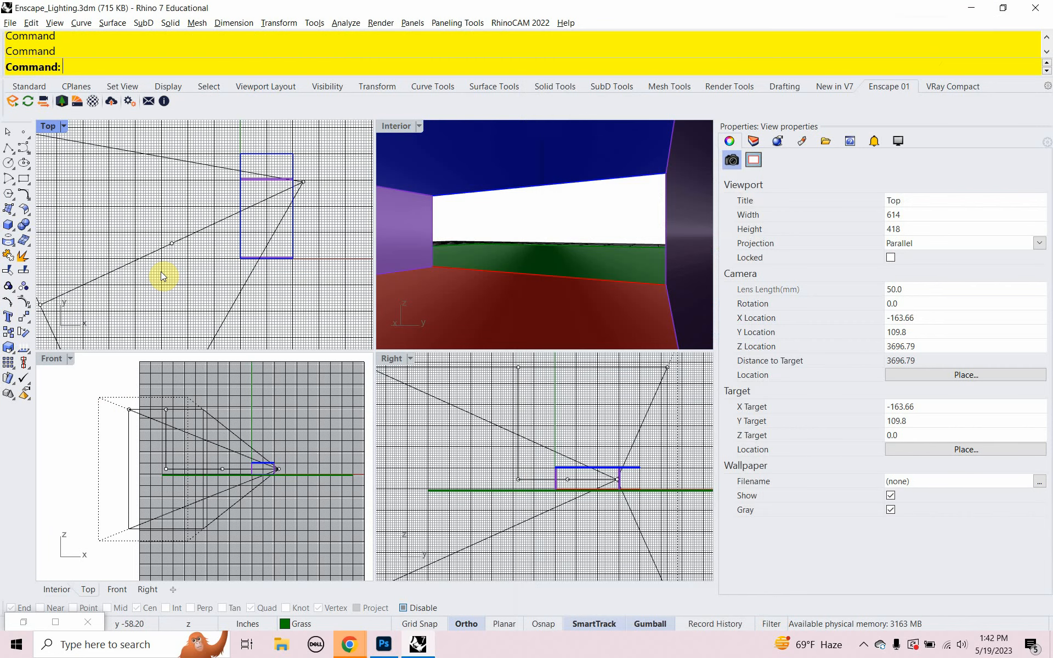
key("F6")
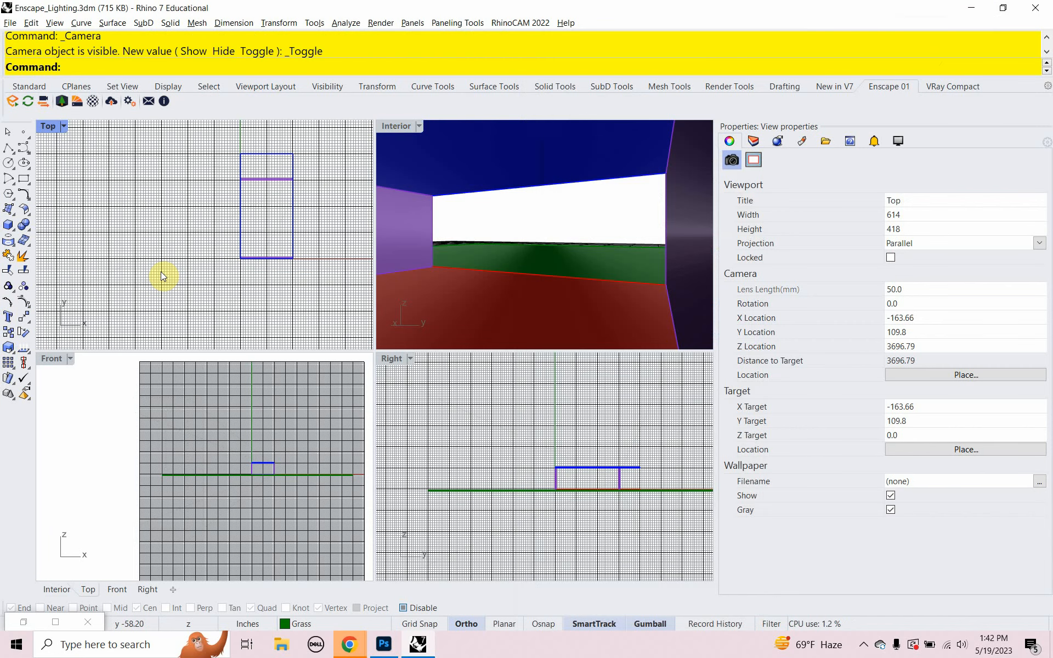
- Frame the pavilion closely in the Front and Right views and recentre it in the Top view
right_click_drag(195, 270, 158, 291)
right_click_drag(221, 420, 206, 417)
scroll(247, 467, "up", 20)
right_click_drag(272, 452, 221, 454)
scroll(571, 487, "up", 15)
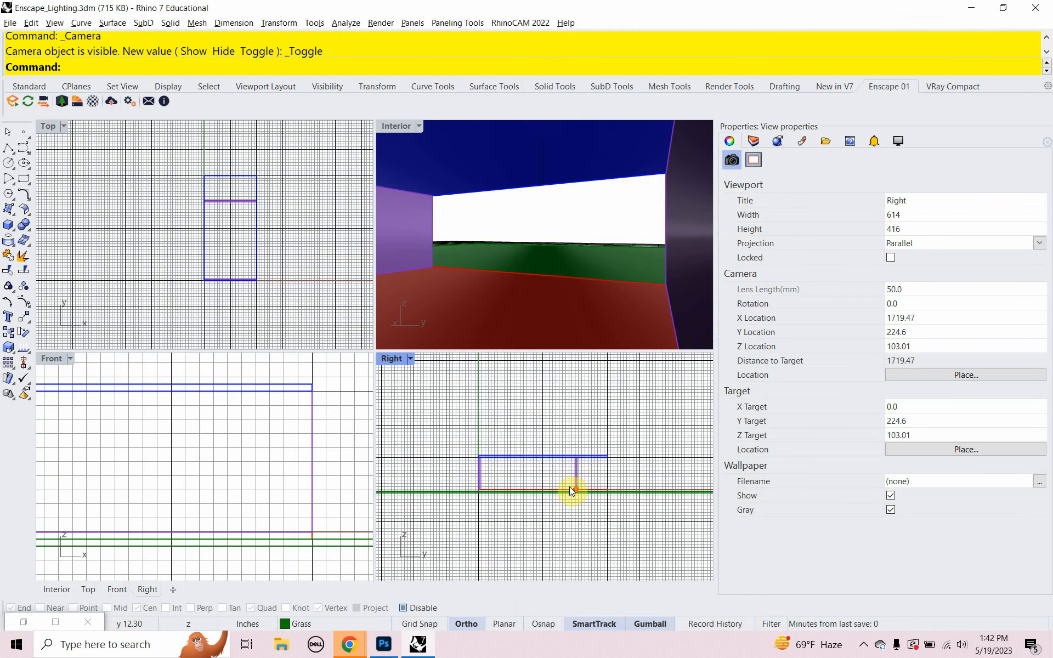
scroll(564, 481, "up", 2)
right_click_drag(522, 455, 606, 484)
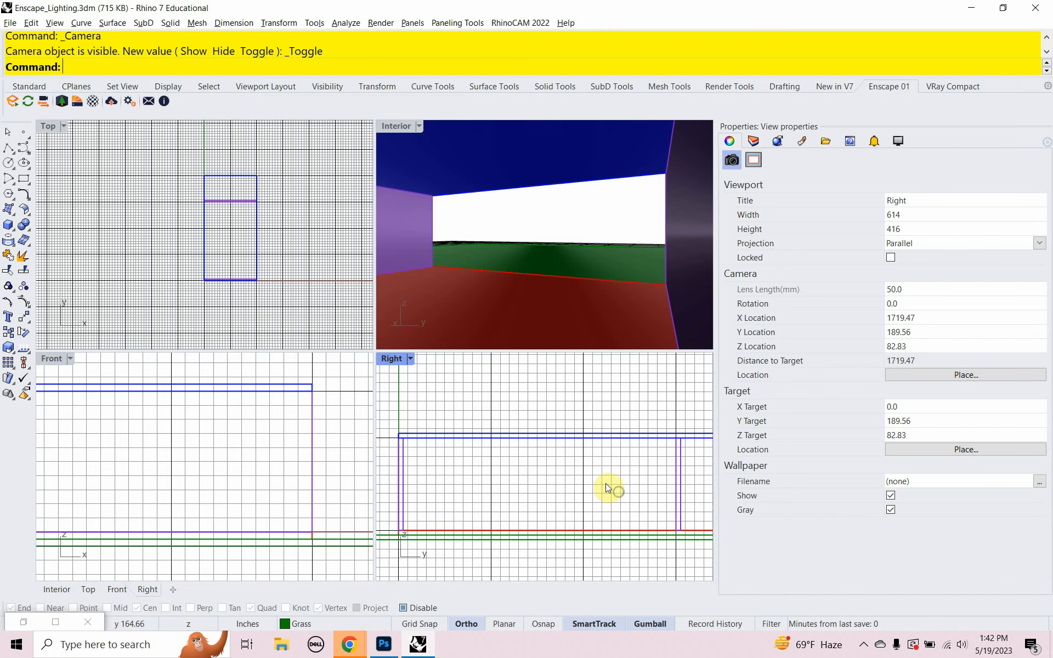
right_click_drag(288, 248, 284, 258)
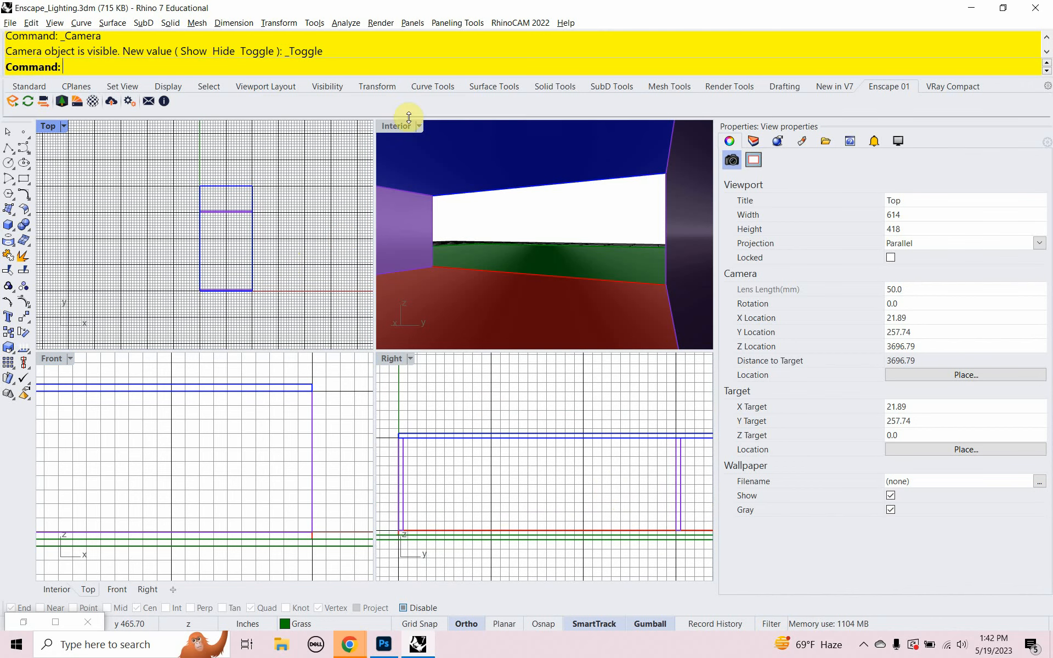
- Launch Enscape from the active Interior viewport and reposition its render window over the modelling views
left_click(392, 132)
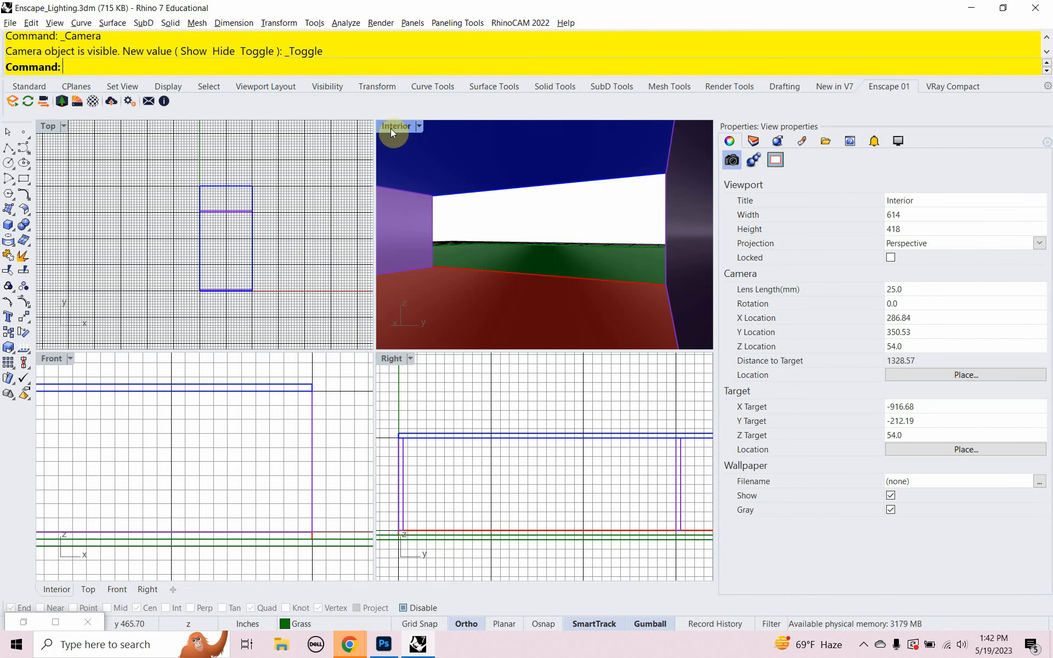
left_click(16, 100)
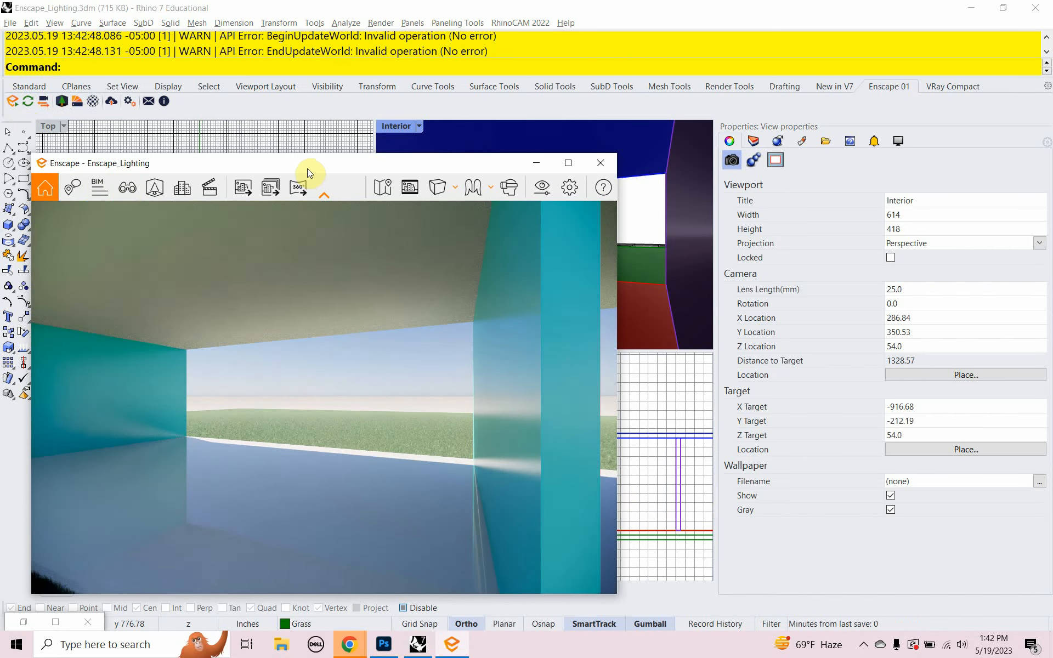
left_click_drag(307, 169, 337, 120)
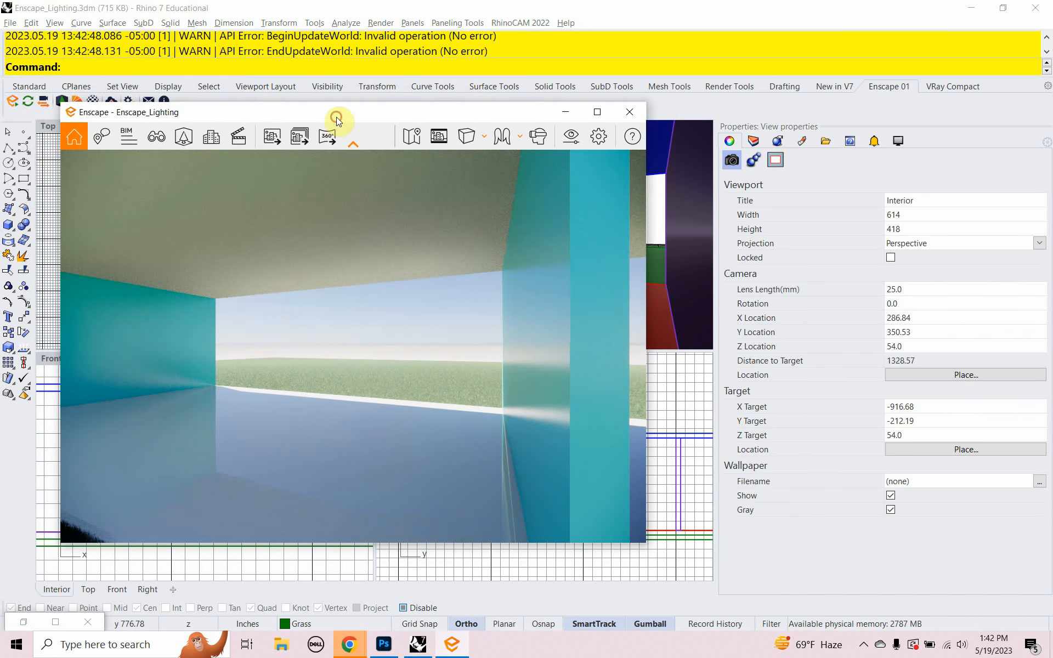
- Look up the time-of-day control in Enscape's Help and shift the time of day to bring more sunlight across the pavilion floor
left_click(631, 139)
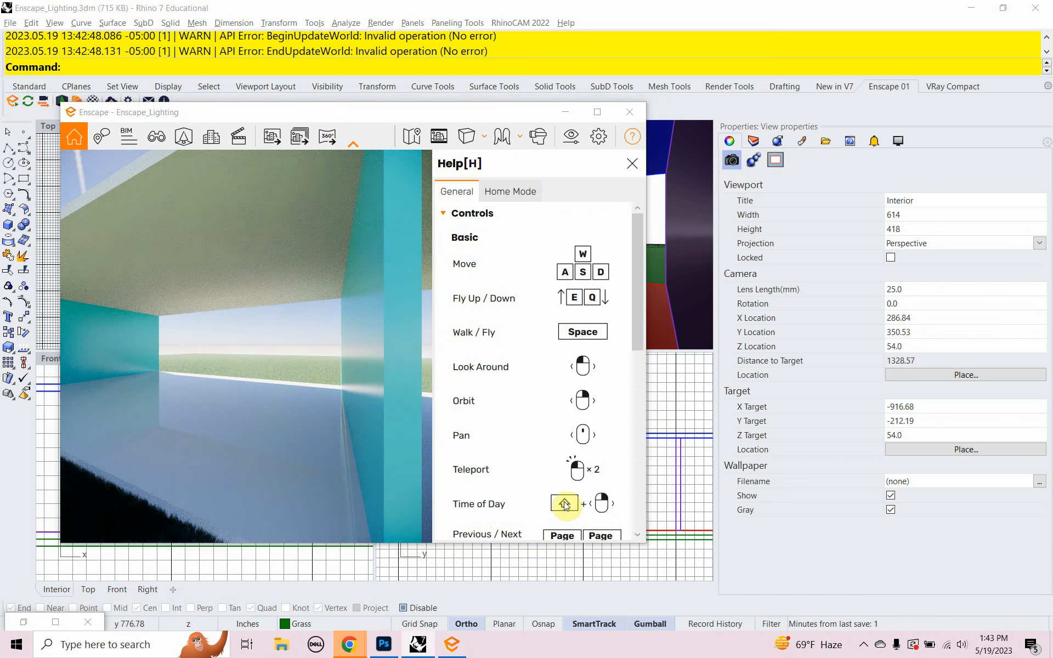
left_click(636, 163)
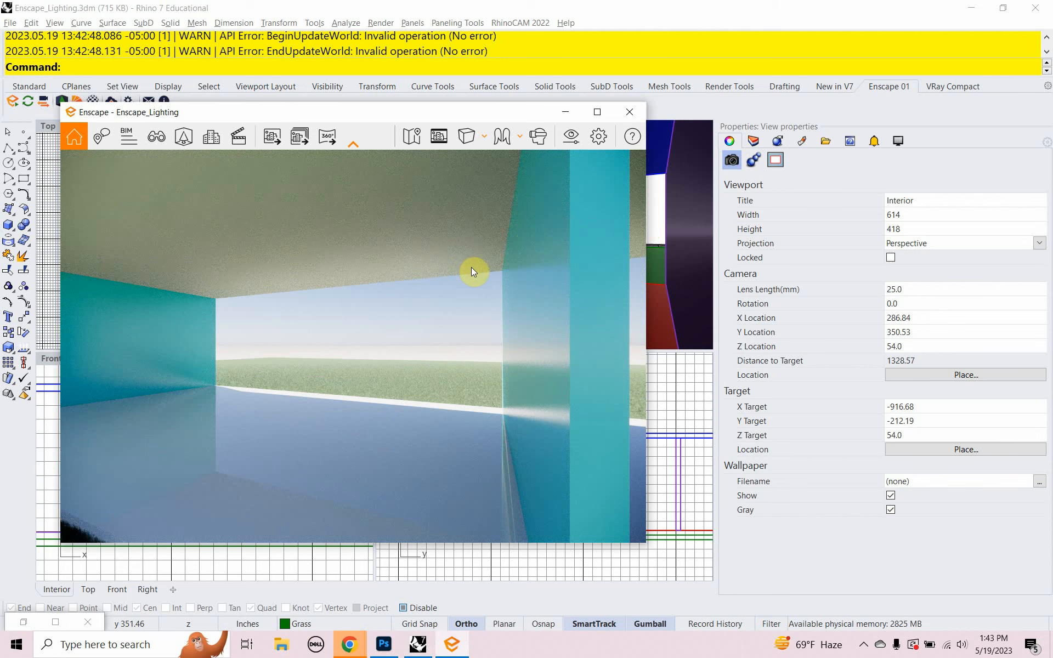
mouse_move(471, 267)
right_mouse_down("shift")
mouse_move(492, 267)
mouse_move(458, 272)
right_mouse_up("shift")
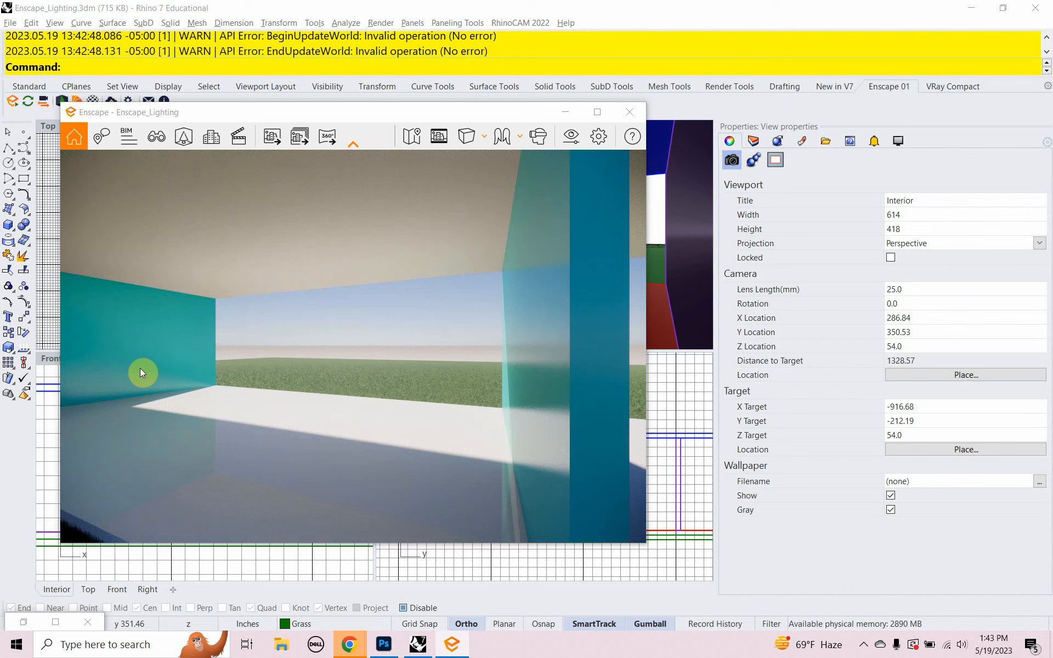
- Open Rhino's sun settings with the Sun command and arrange them side by side with the Enscape render window
left_click(72, 72)
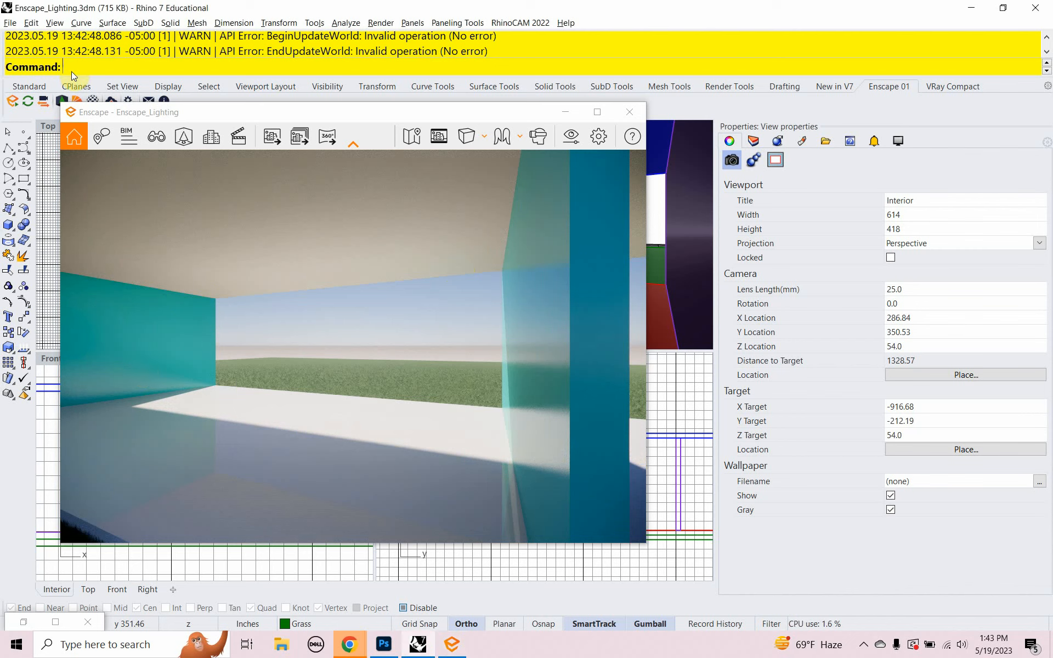
key("Return")
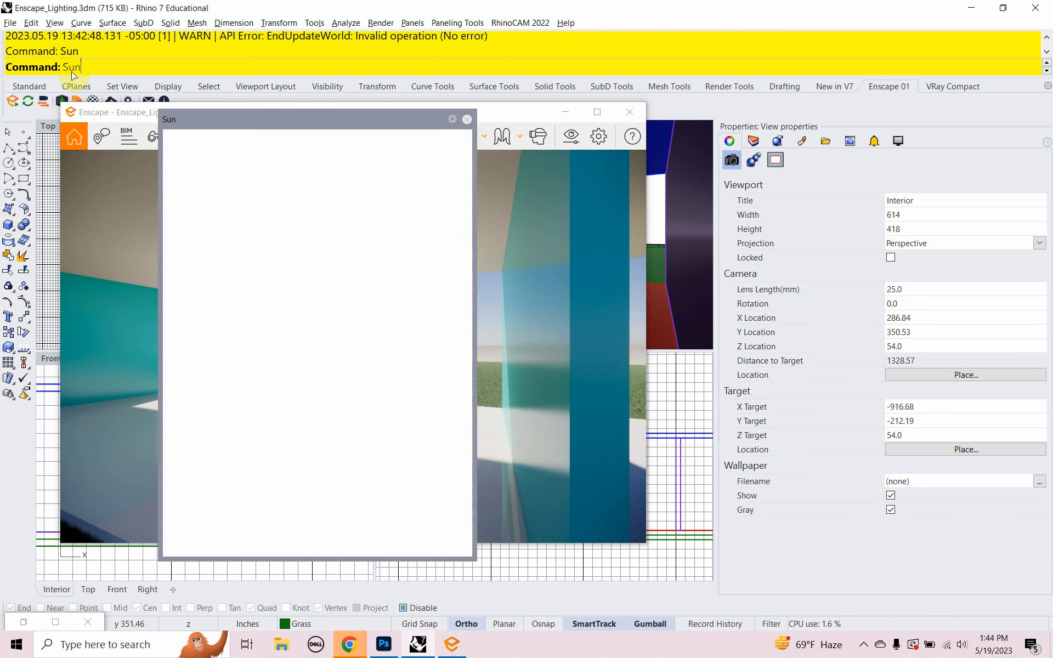
left_click_drag(270, 138, 200, 166)
left_click_drag(300, 115, 704, 154)
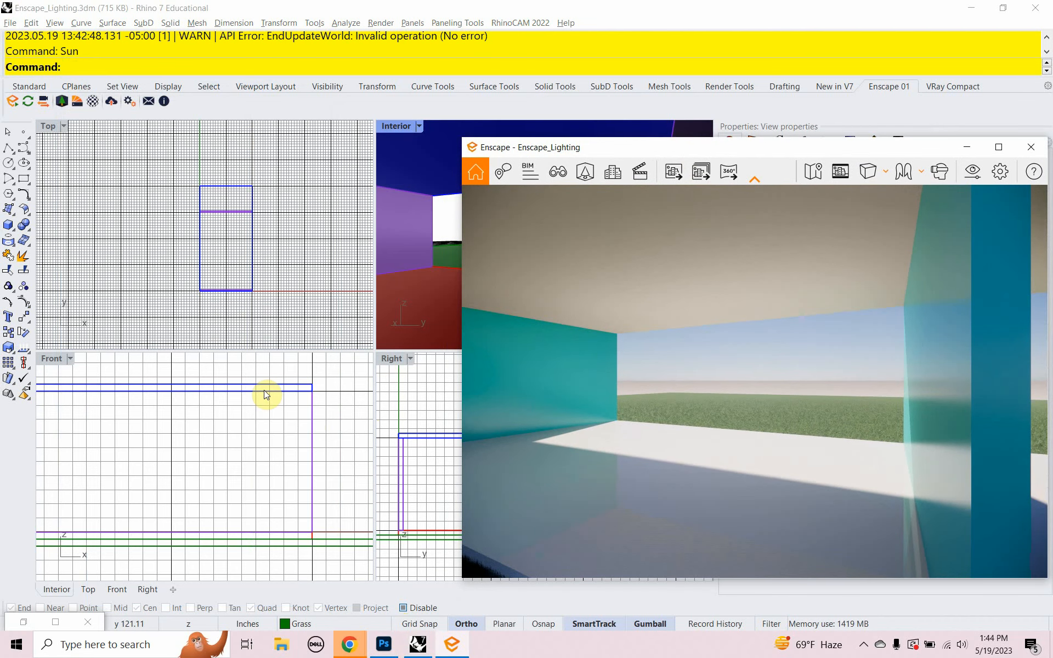
key("alt+Tab")
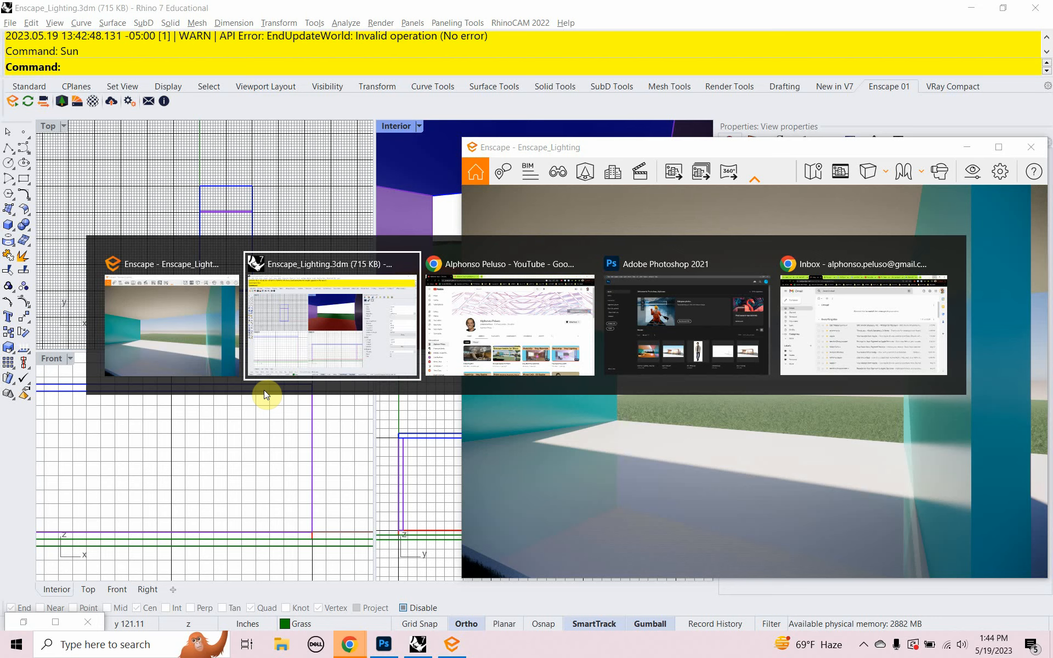
left_click(88, 67)
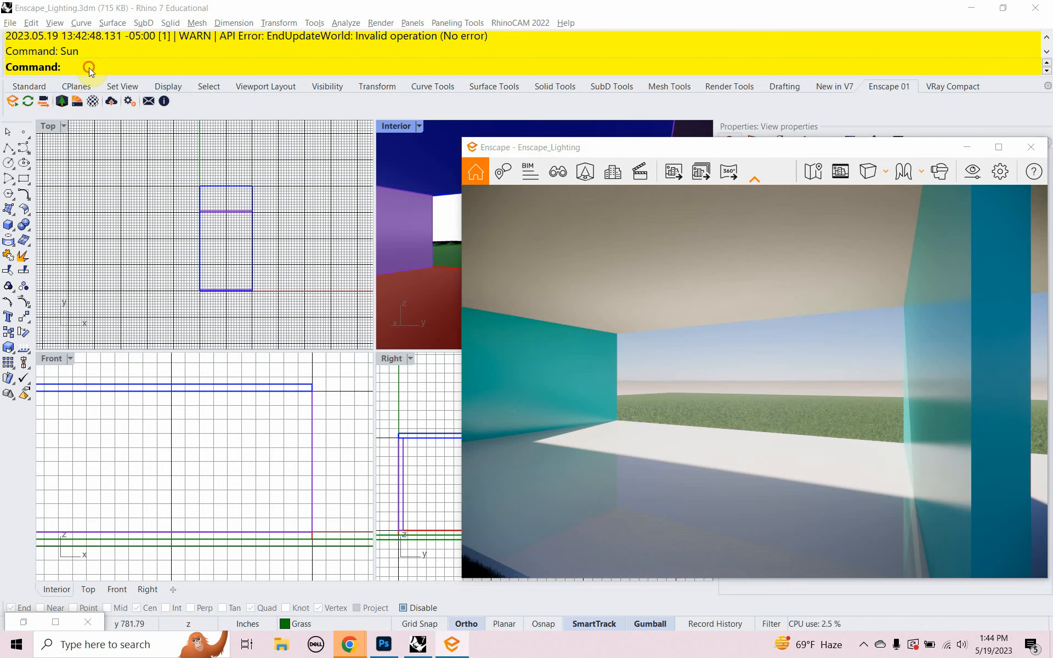
left_click_drag(229, 173, 204, 155)
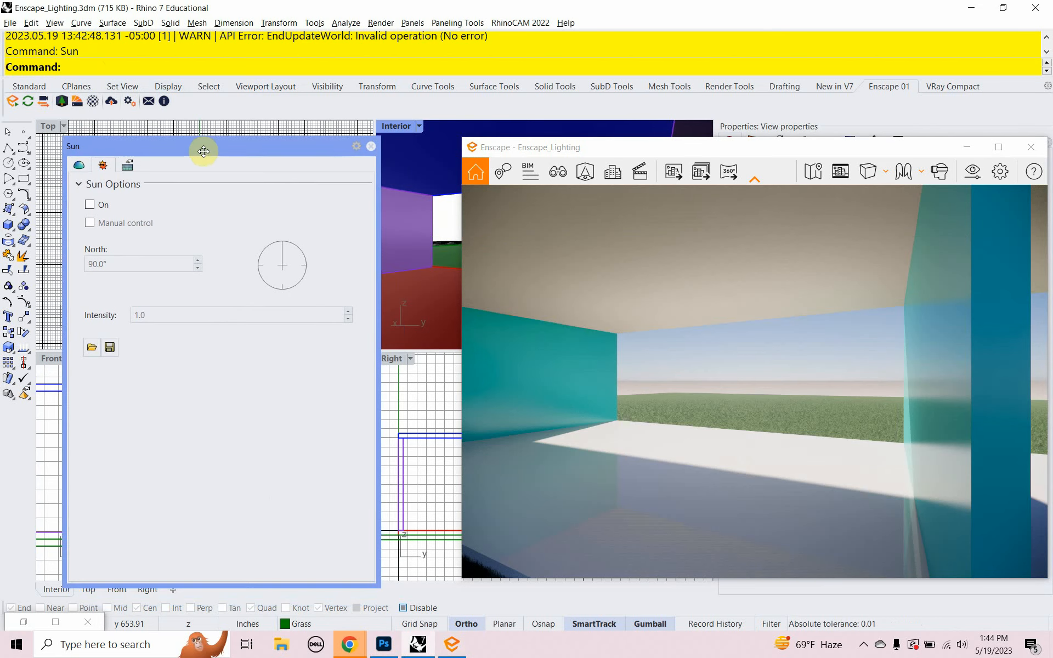
- Turn on the sun with manual control and set its azimuth to about 286.9° and altitude to about 48.2°
left_click(89, 205)
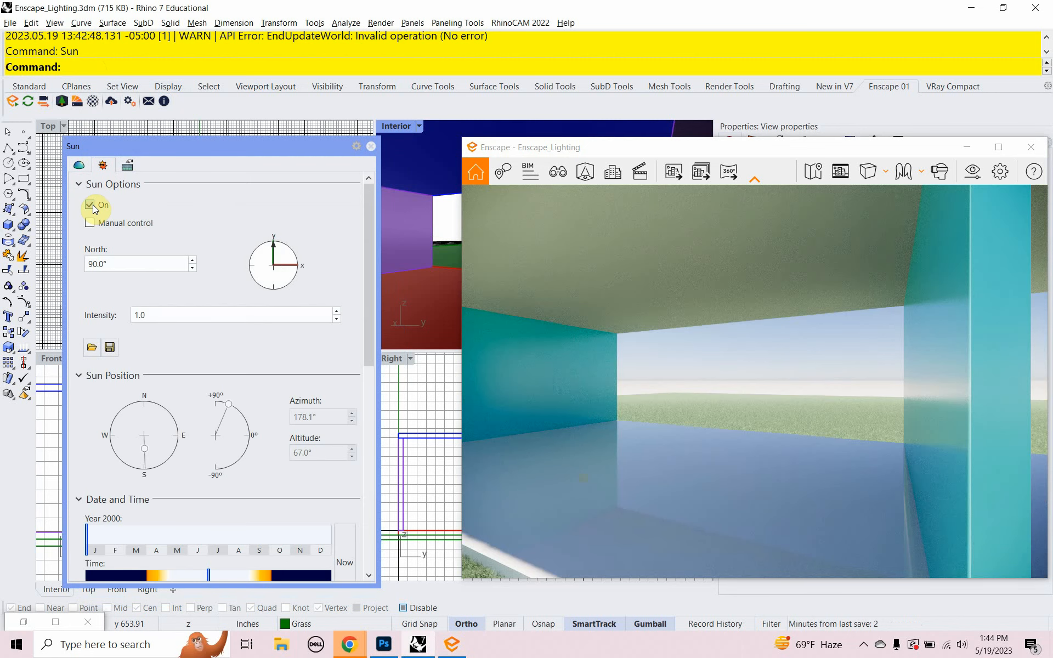
left_click(89, 224)
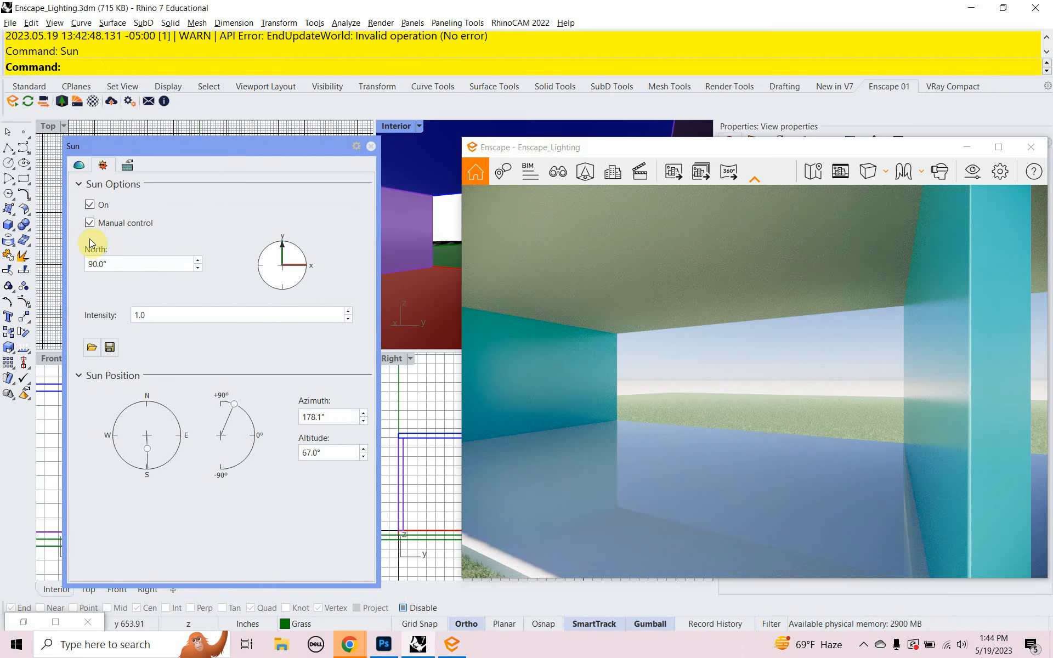
left_click(143, 468)
left_click_drag(144, 468, 107, 412)
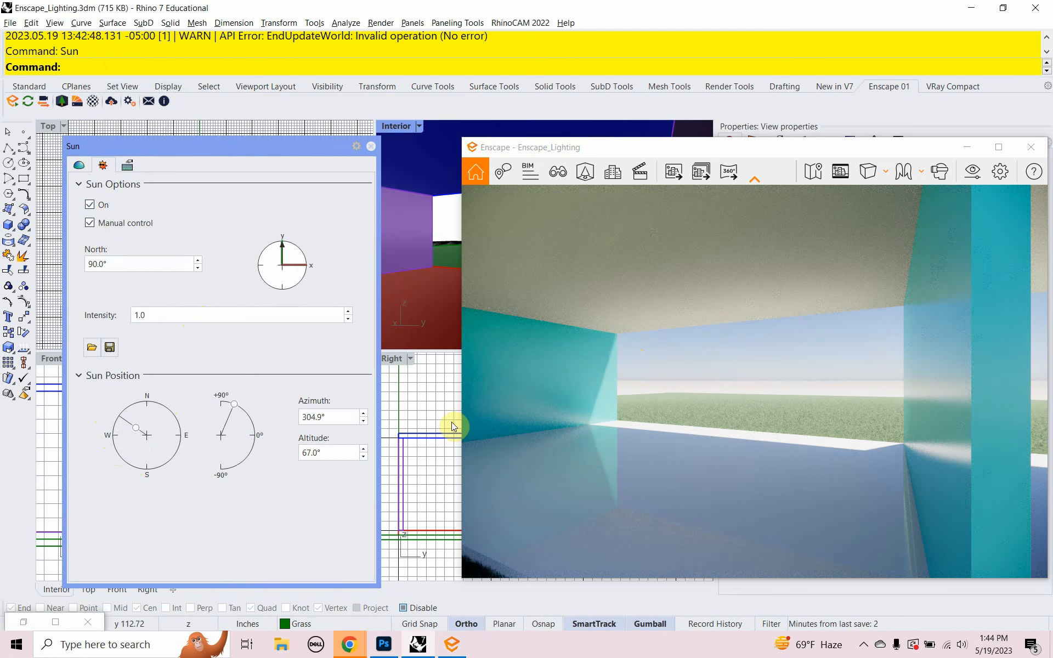
left_click_drag(234, 405, 244, 413)
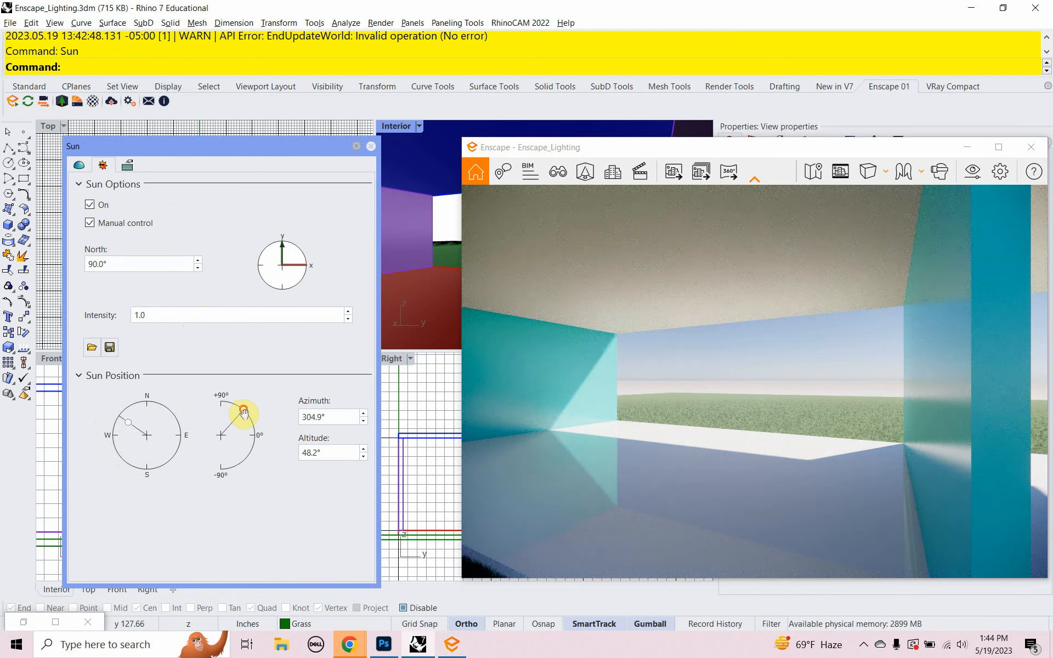
mouse_move(121, 421)
left_mouse_down()
mouse_move(121, 436)
mouse_move(125, 428)
left_mouse_up()
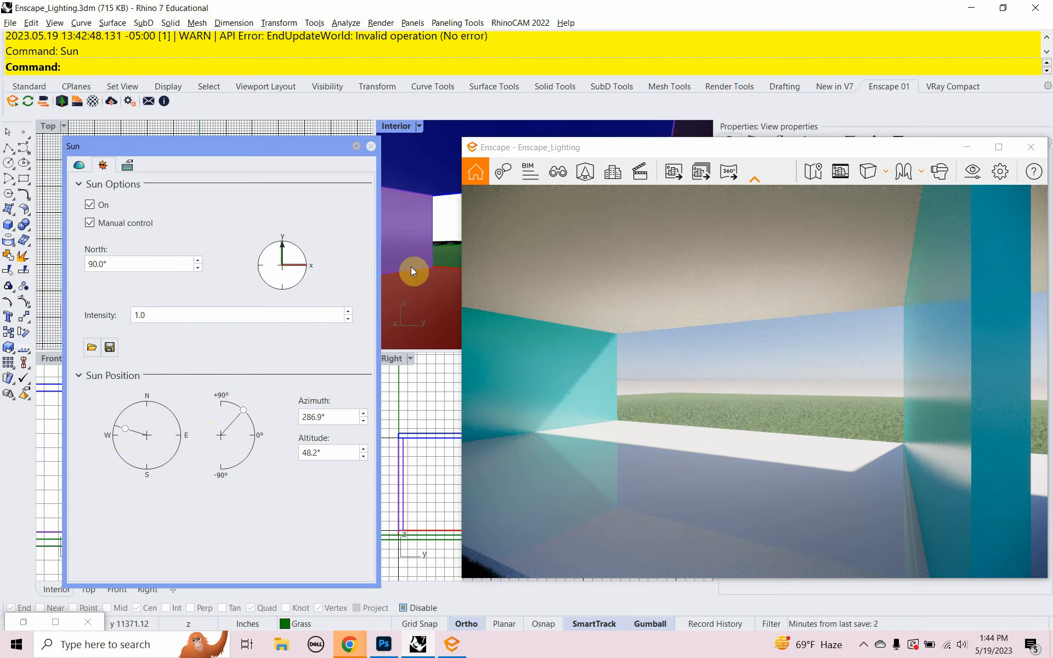
- Shift the sun settings and the Enscape render window so both can be used side by side
left_click_drag(308, 149, 271, 141)
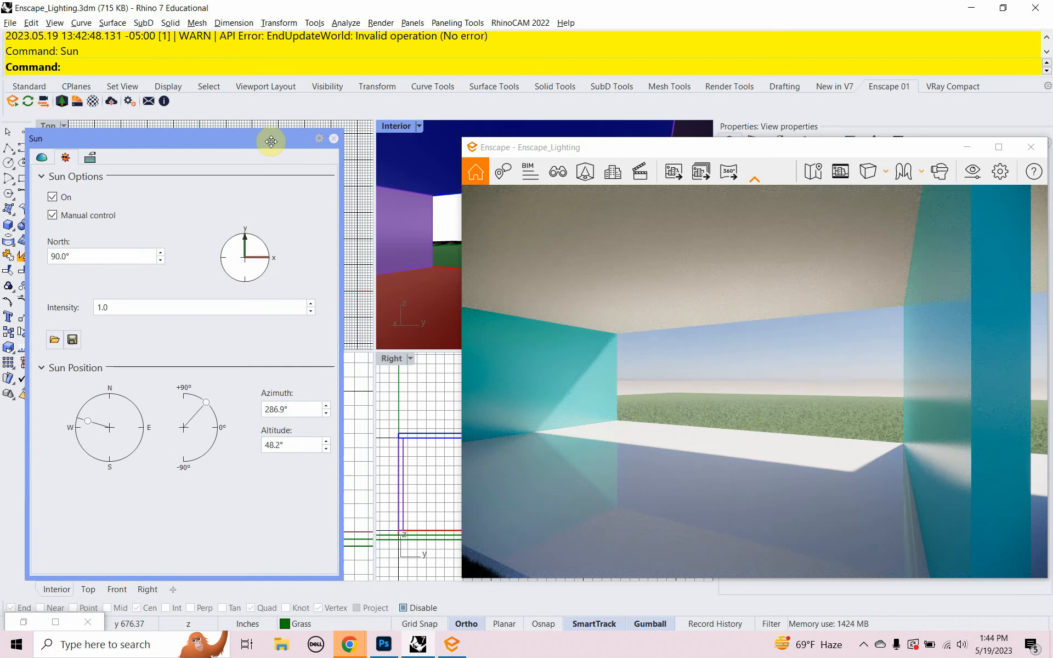
left_click_drag(623, 148, 573, 144)
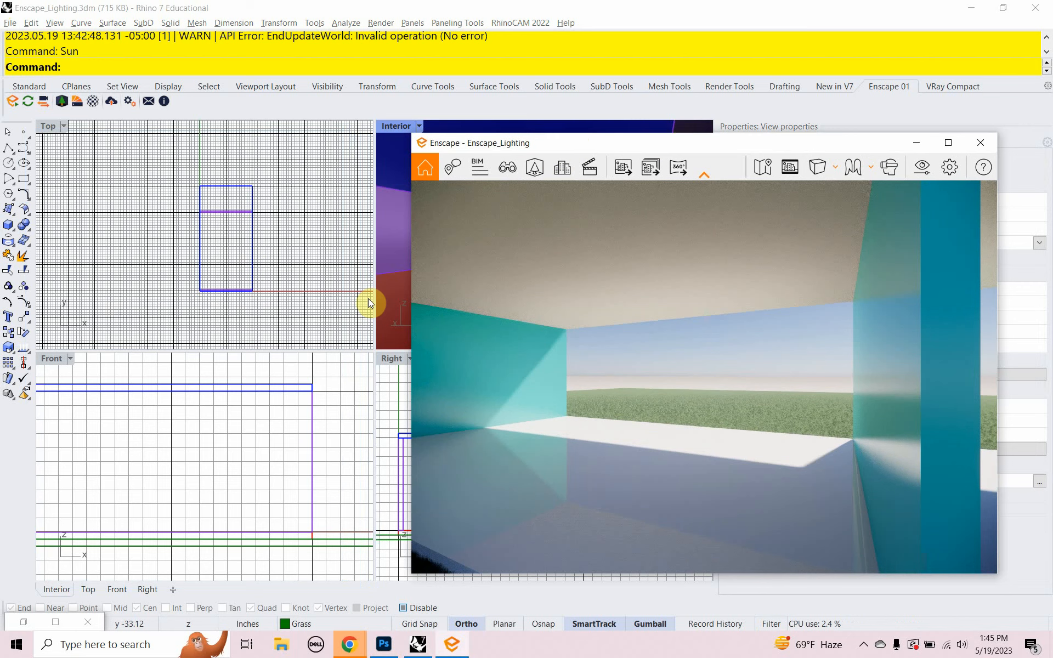
left_click(204, 105)
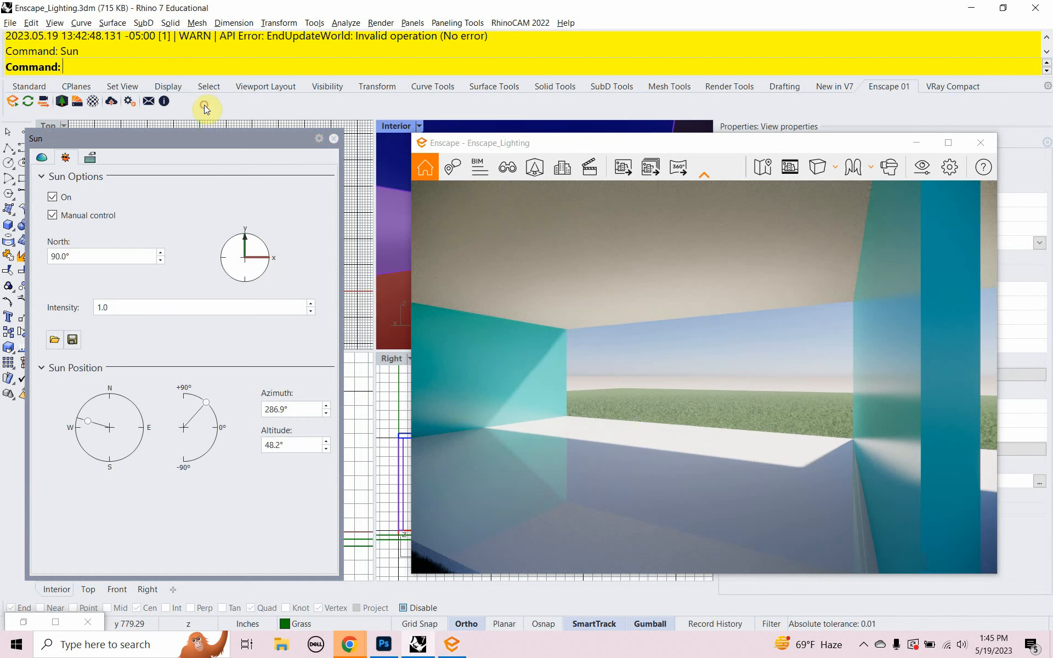
- Try sun intensities of 10.0 and 0.0 in Rhino's sun settings, and restore the intensity to 1.0
left_click(115, 309)
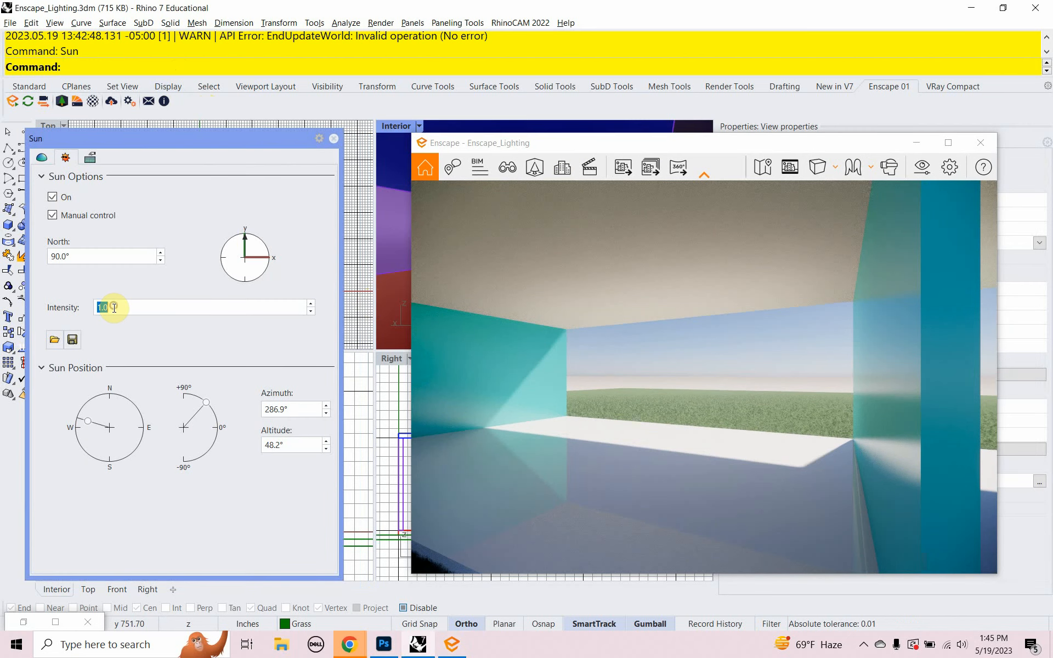
type("10.0")
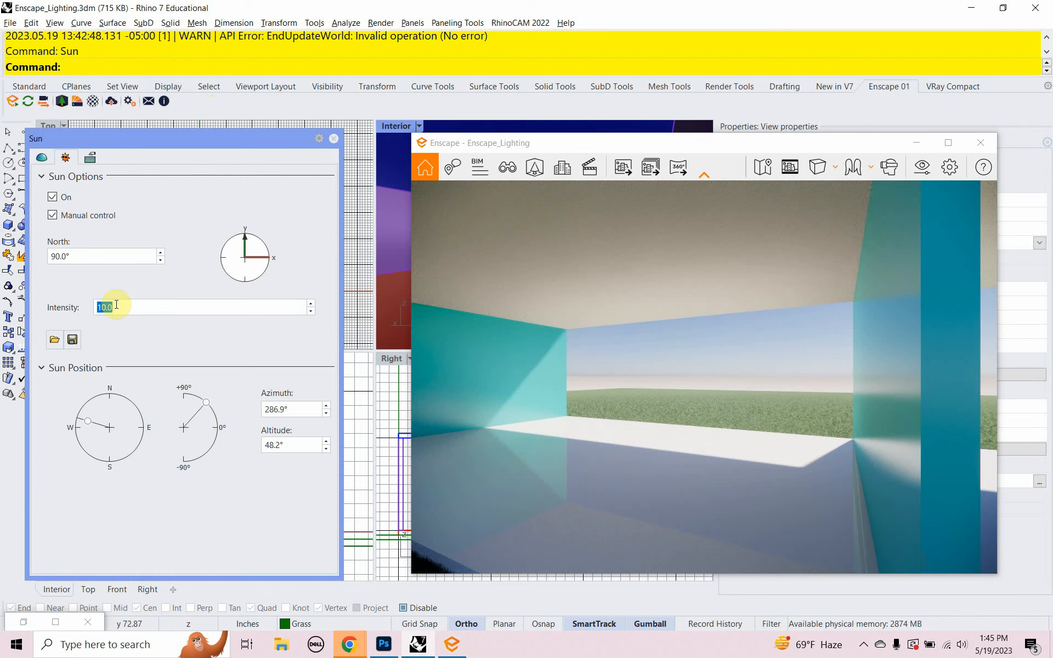
type("0.0")
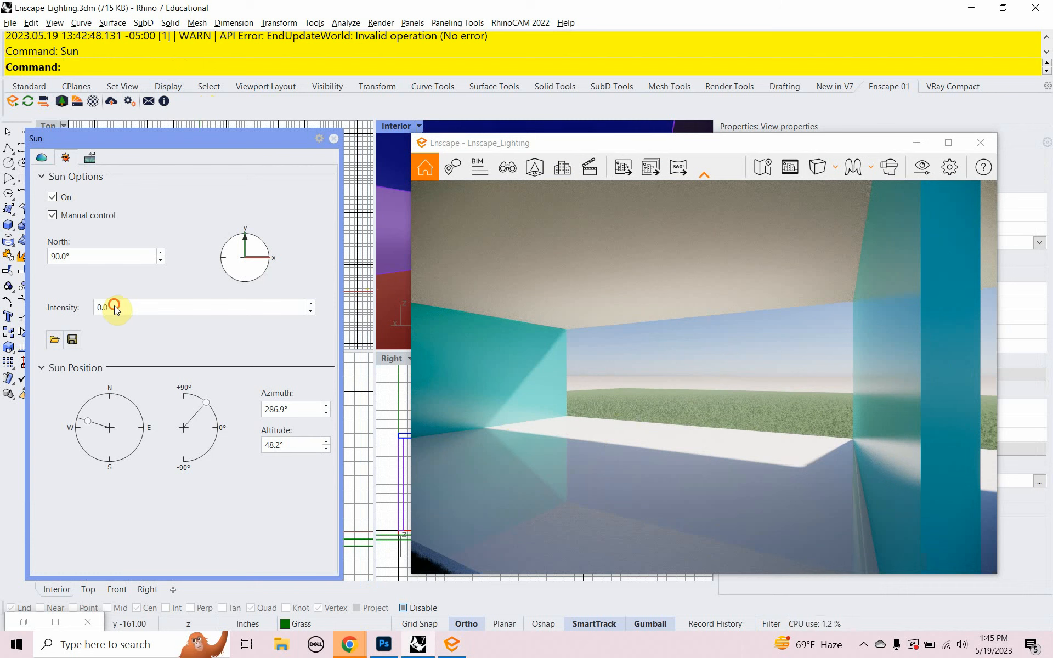
type("1.0")
- Check the lighting topic outline in the Grasshopper window and minimize it again
left_click(53, 620)
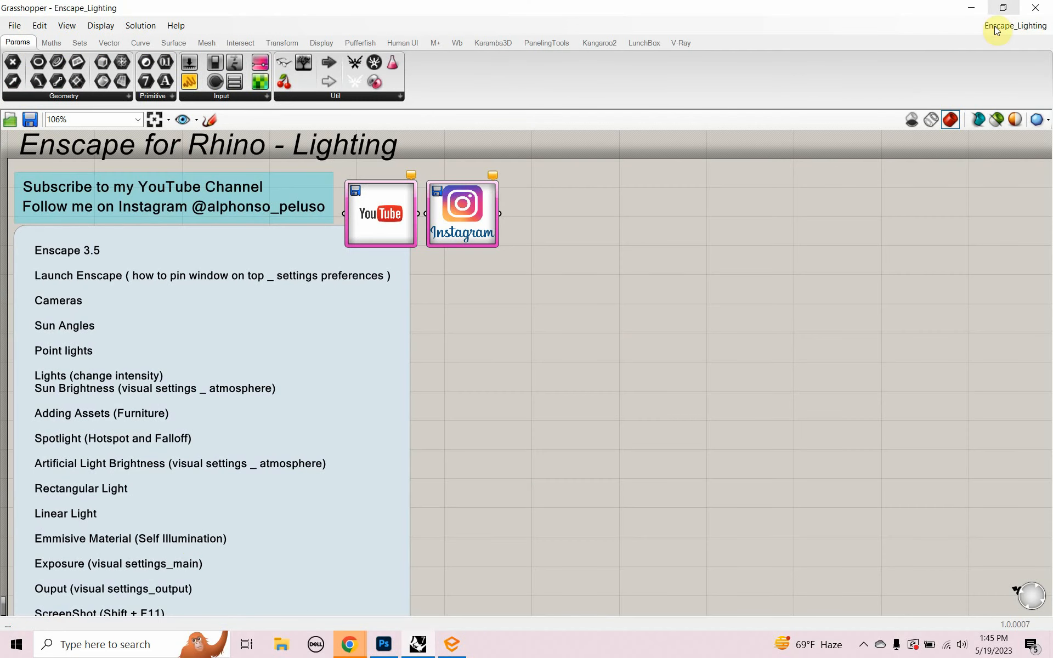
left_click(1002, 8)
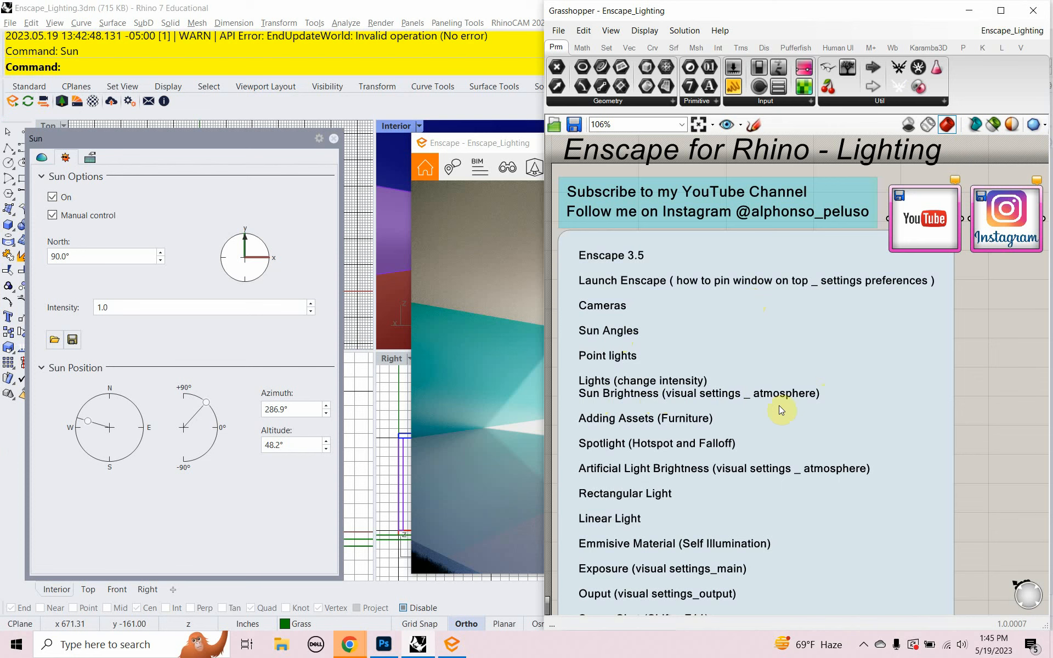
left_click(968, 10)
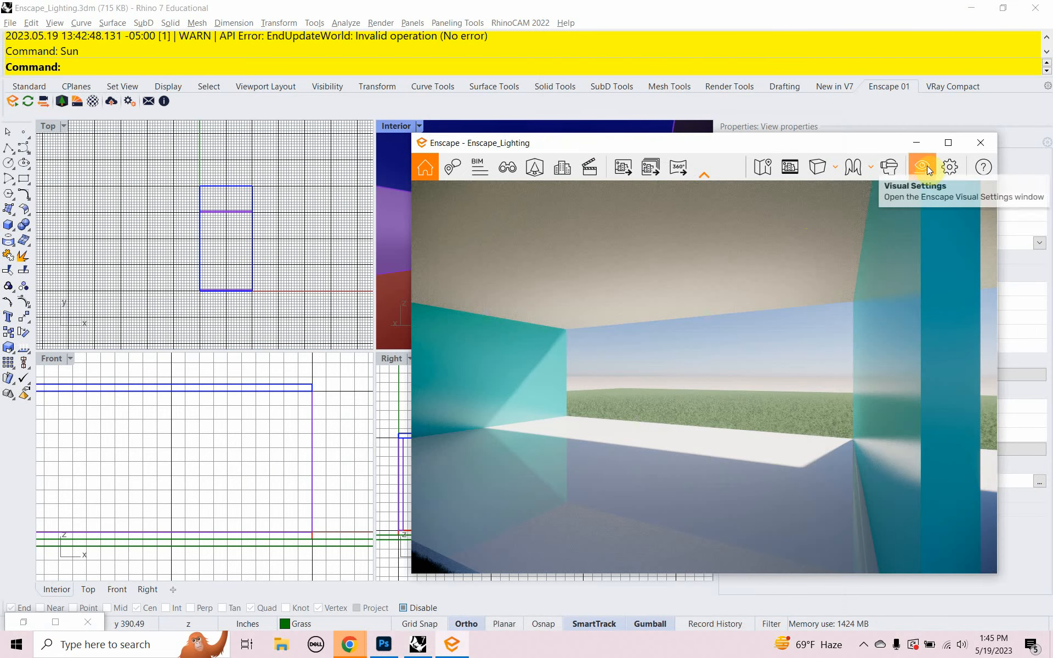
- Nudge the Enscape render window aside and open the atmosphere options of Enscape's visual settings
left_click(865, 140)
left_click_drag(865, 139, 877, 131)
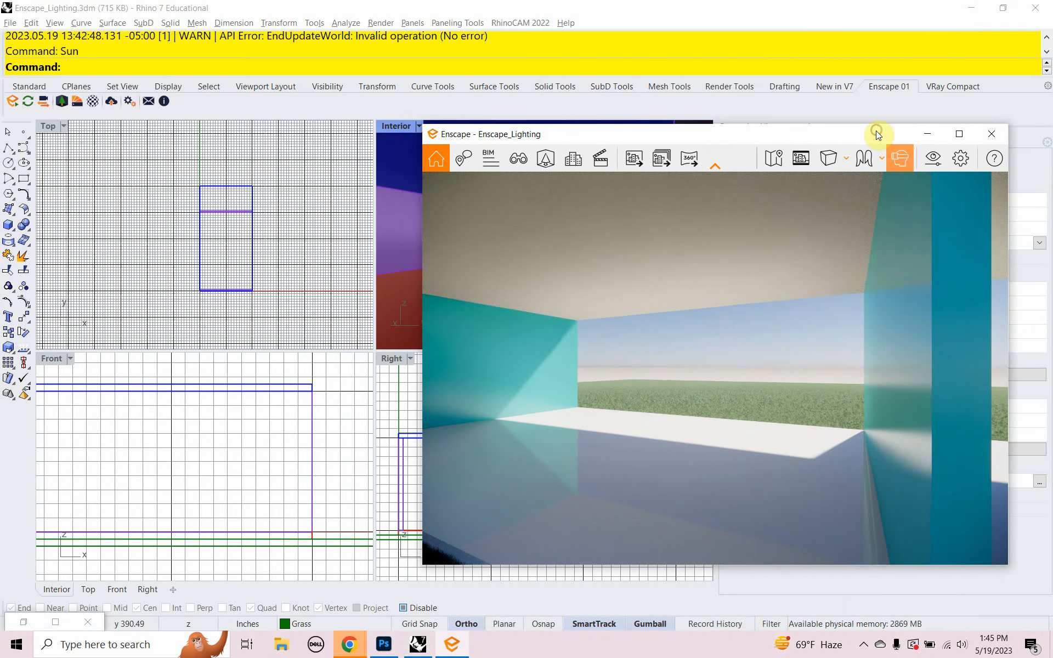
left_click(936, 158)
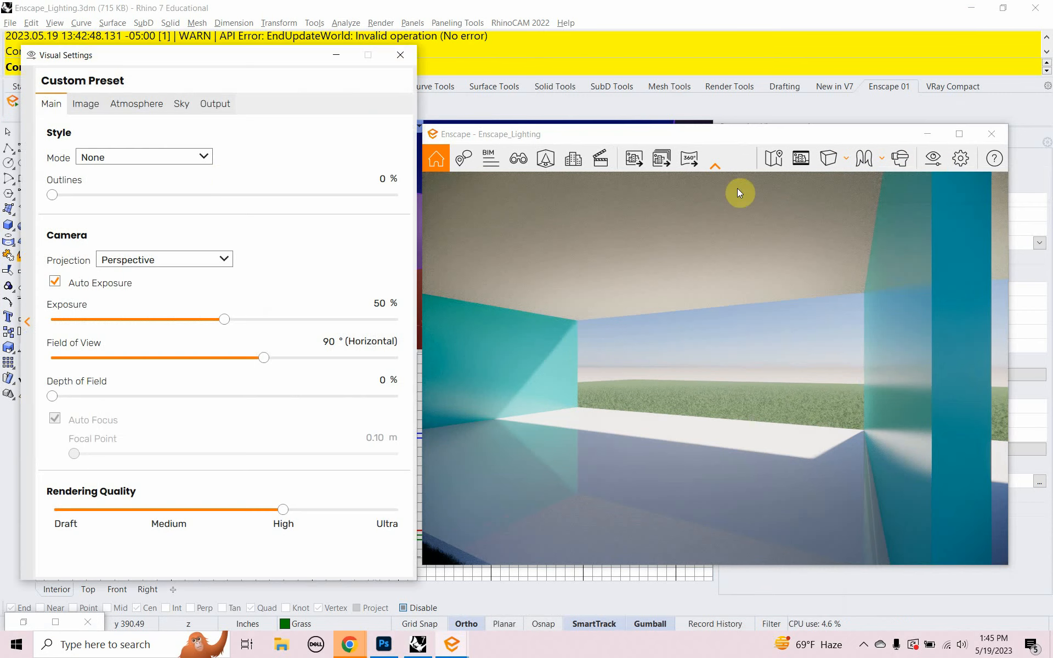
left_click(138, 106)
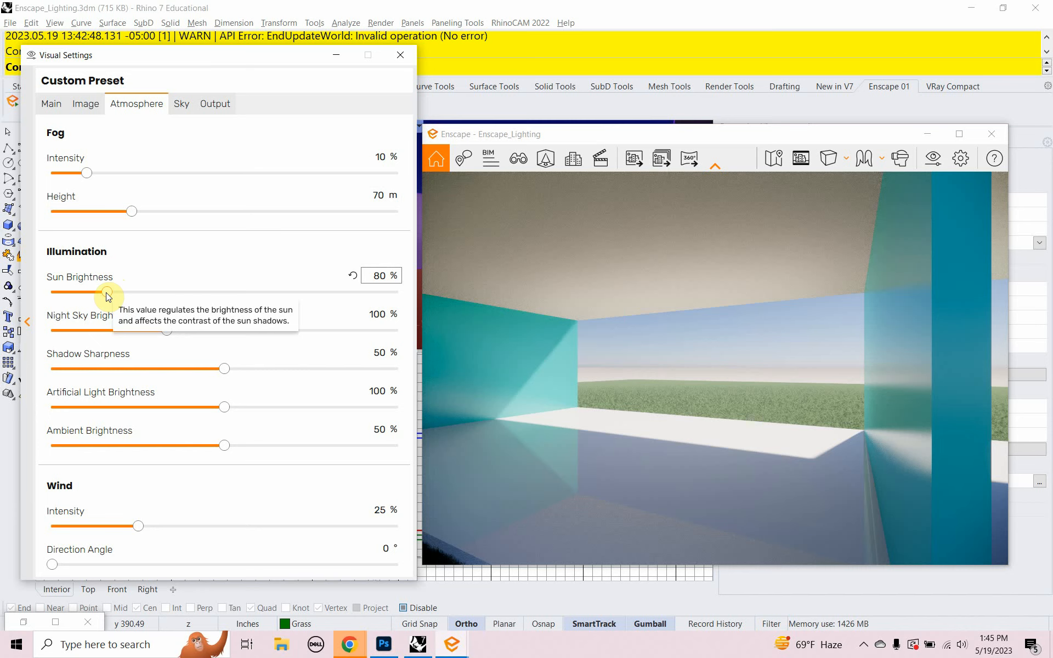
- Try Enscape's sun brightness at about 290%, 2% and 121% to compare the effect on the render
left_click_drag(107, 292, 251, 336)
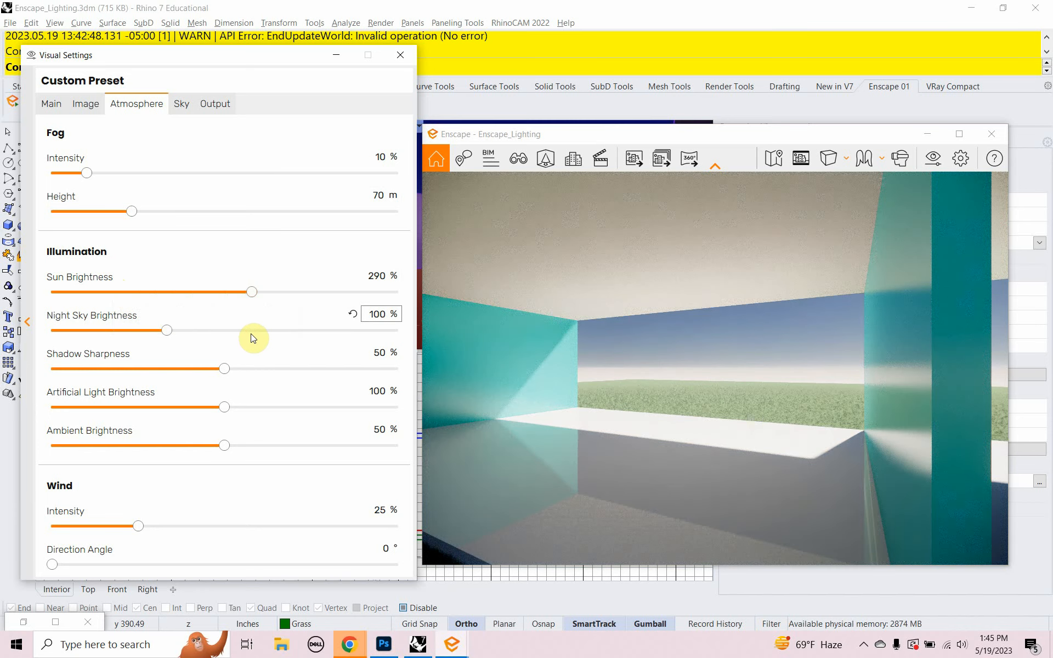
left_click_drag(254, 292, 57, 285)
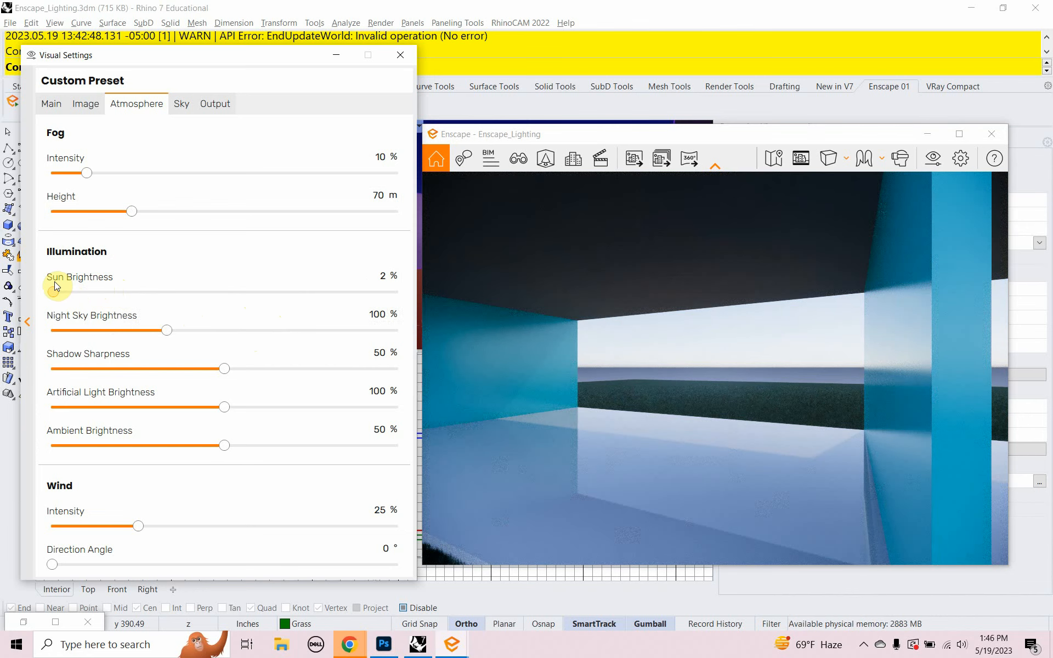
left_click_drag(57, 283, 138, 305)
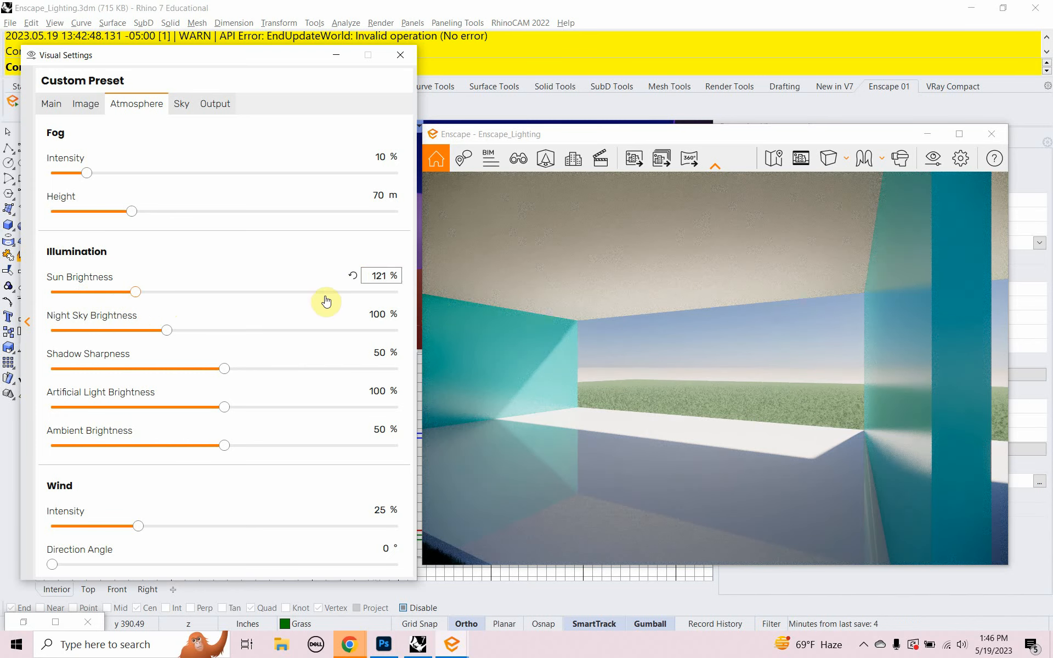
- Set Enscape's sun brightness to 80% and close the visual settings
left_click(384, 276)
type("80")
key("Return")
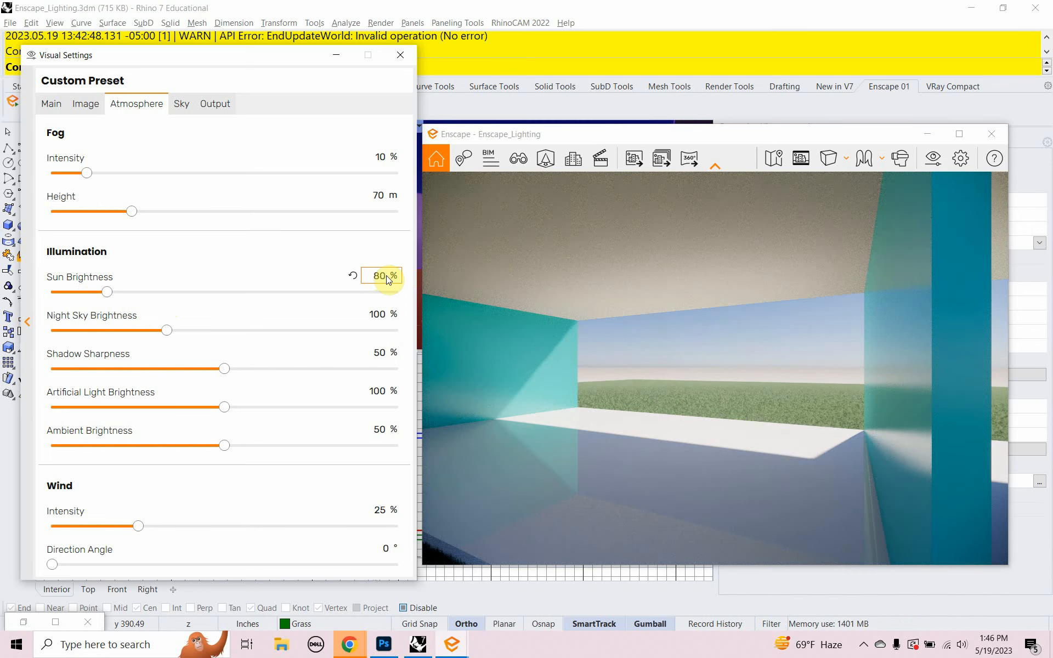
left_click(400, 54)
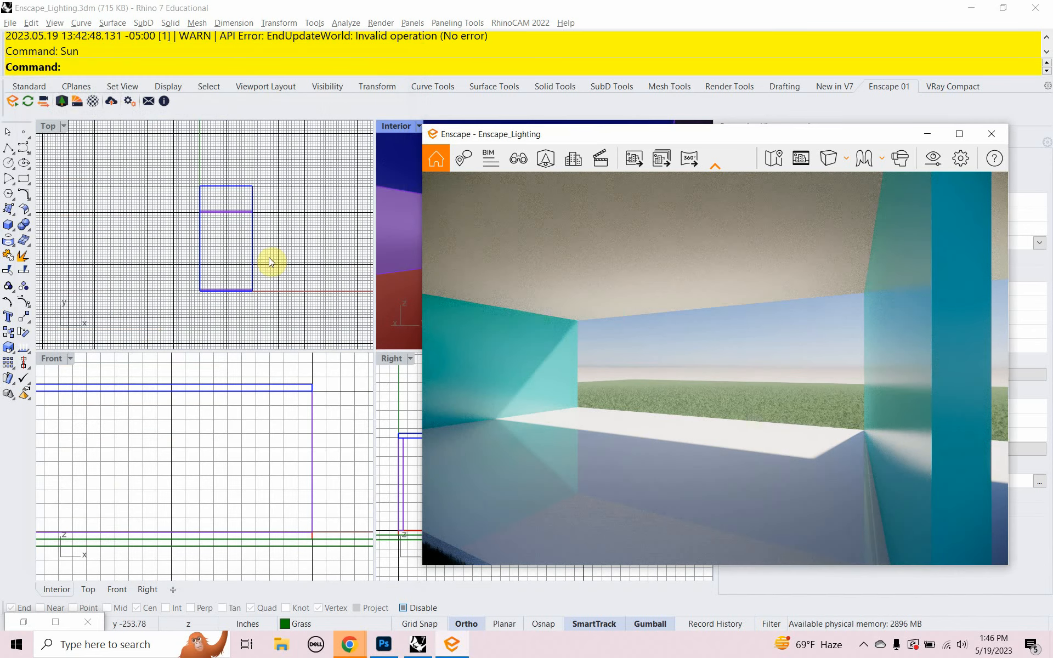
- Bring the Grasshopper lighting outline back up beside the Rhino viewports and close the sun settings
left_click(55, 622)
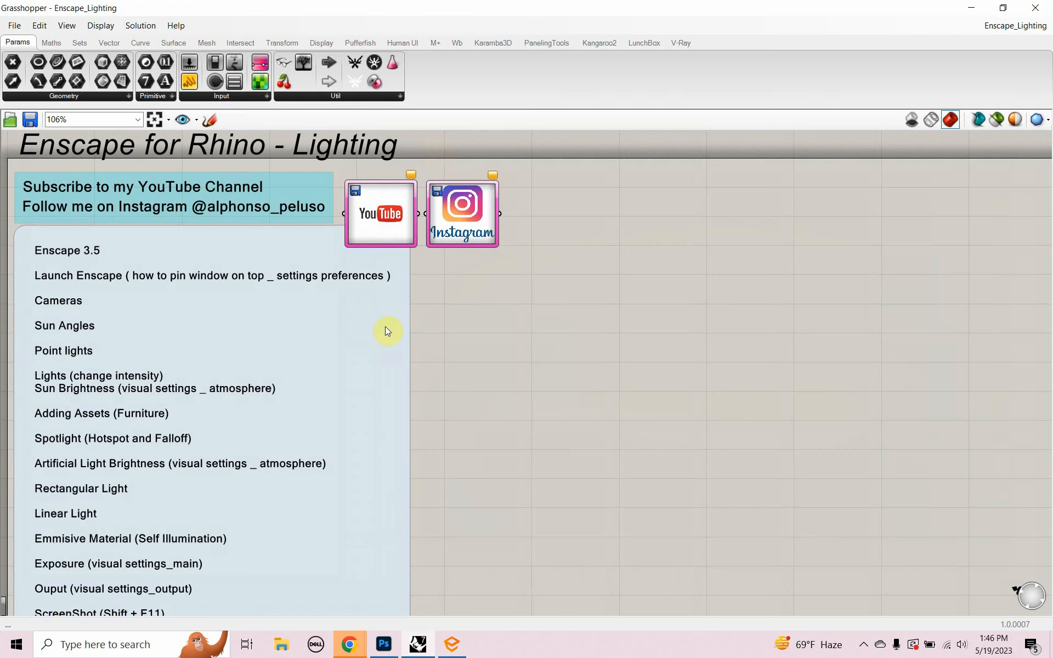
left_click(1002, 8)
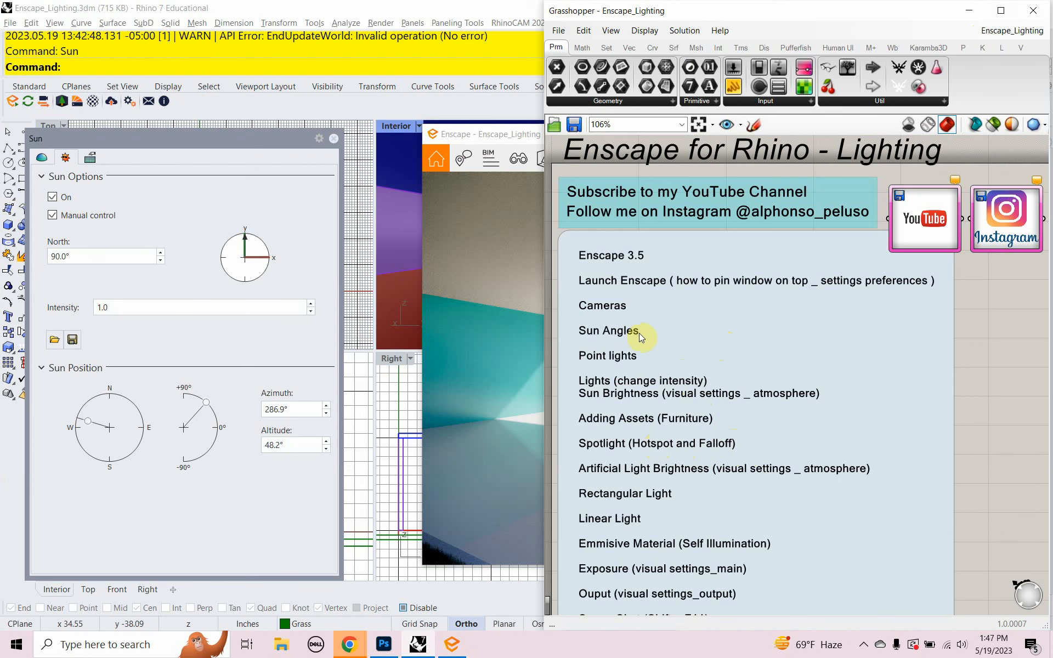
left_click(334, 138)
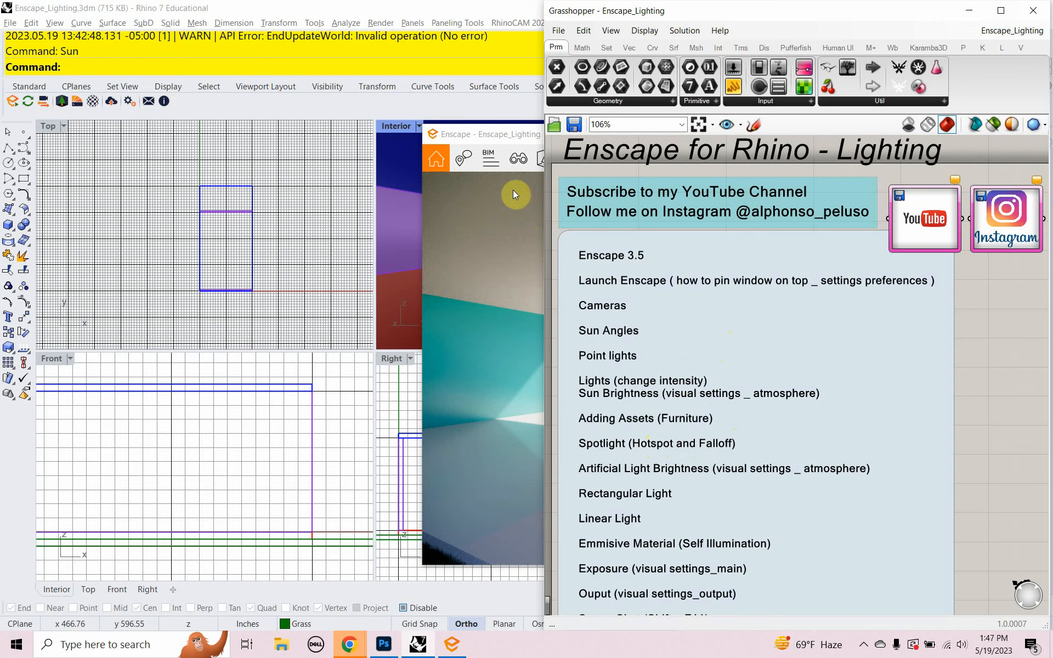
- Open the Asset Library in Enscape, with the render window moved over the modelling views and enlarged
left_click_drag(519, 138, 148, 132)
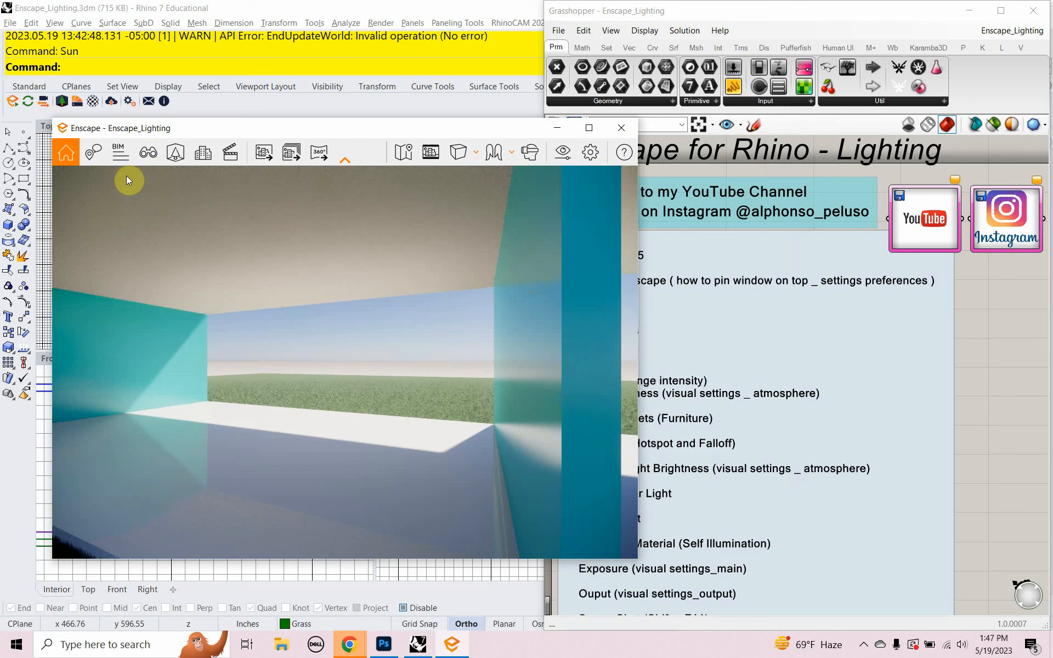
left_click(173, 154)
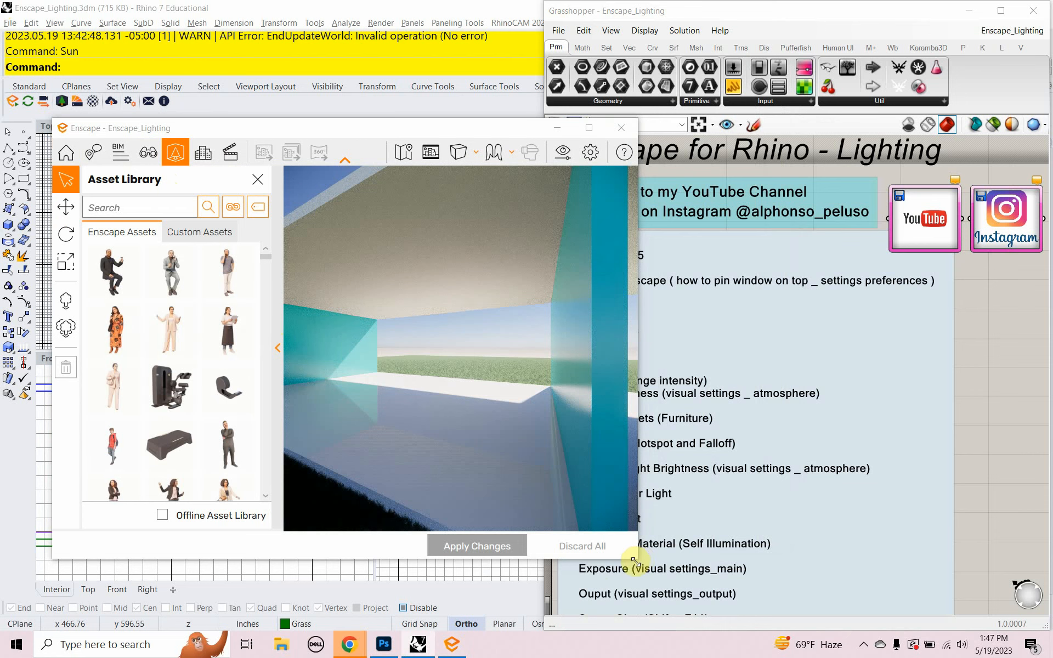
left_click_drag(635, 561, 964, 596)
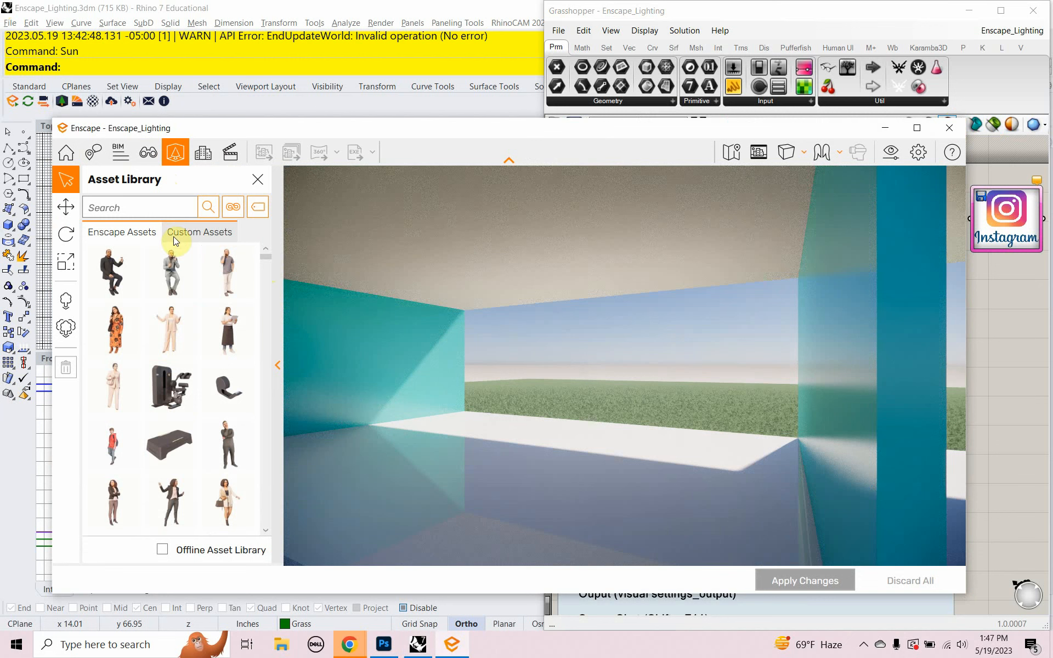
- Browse the Enscape assets in the library and check the custom assets collection
scroll(177, 329, "down", 5)
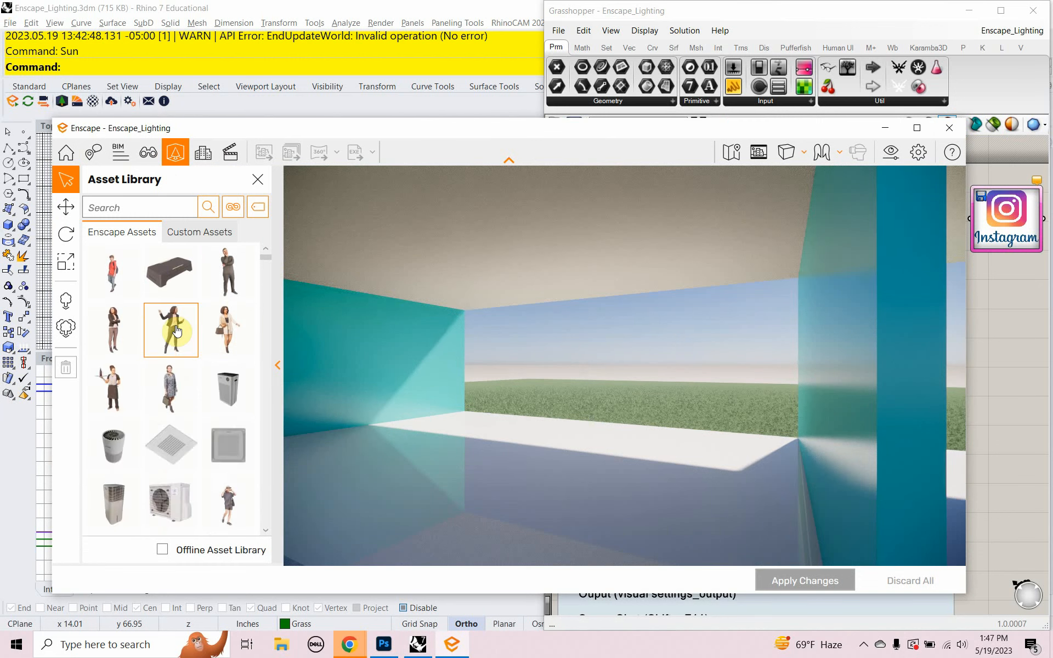
scroll(176, 329, "down", 8)
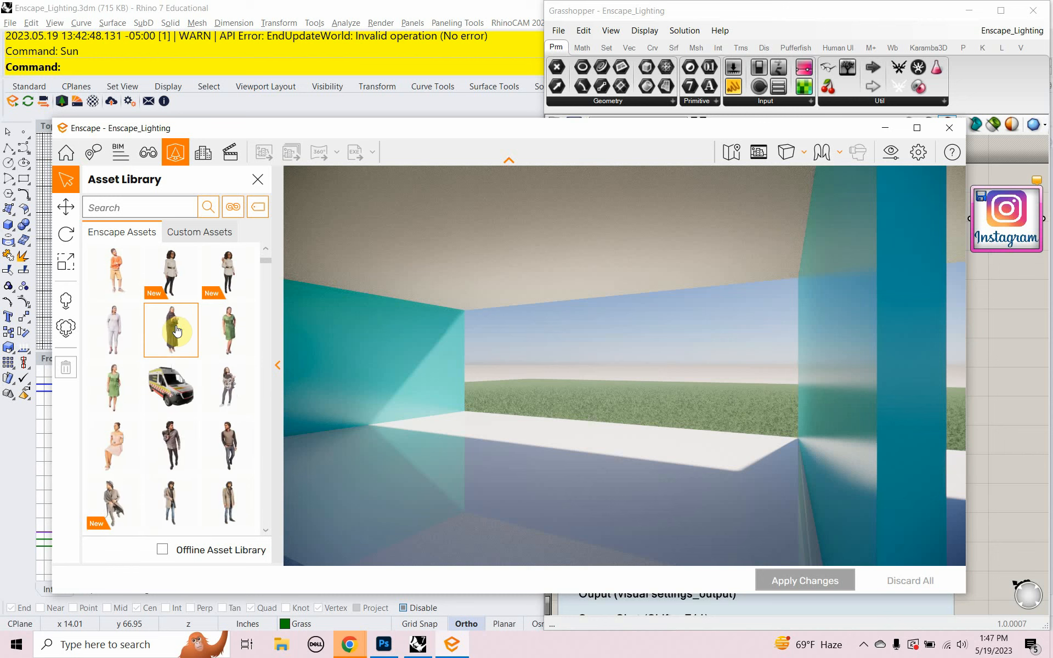
scroll(176, 331, "down", 8)
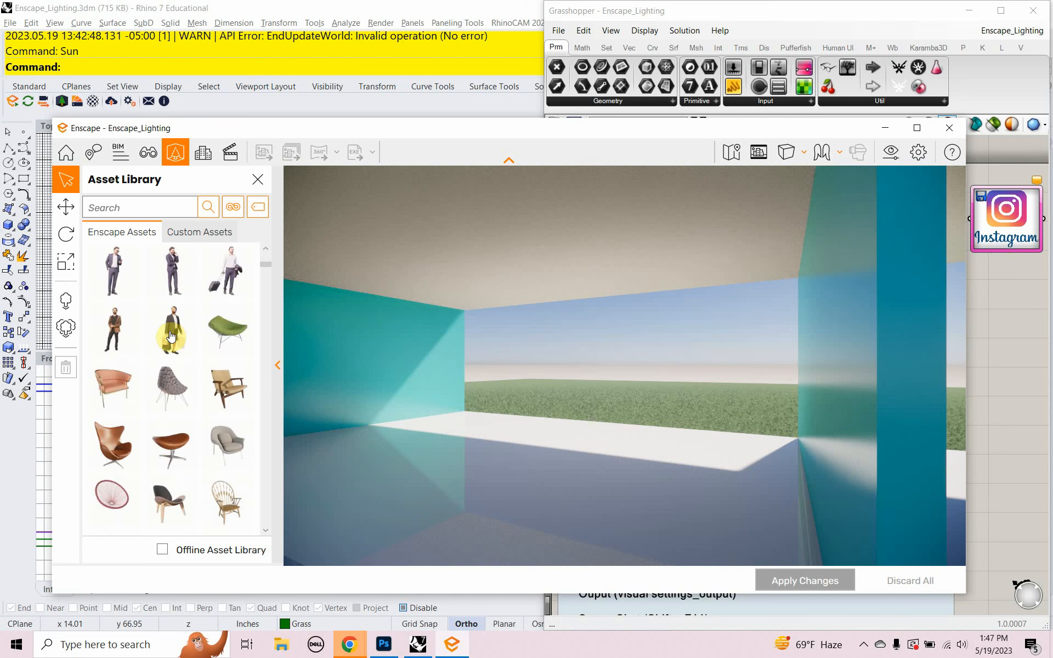
scroll(171, 337, "up", 4)
scroll(170, 335, "up", 5)
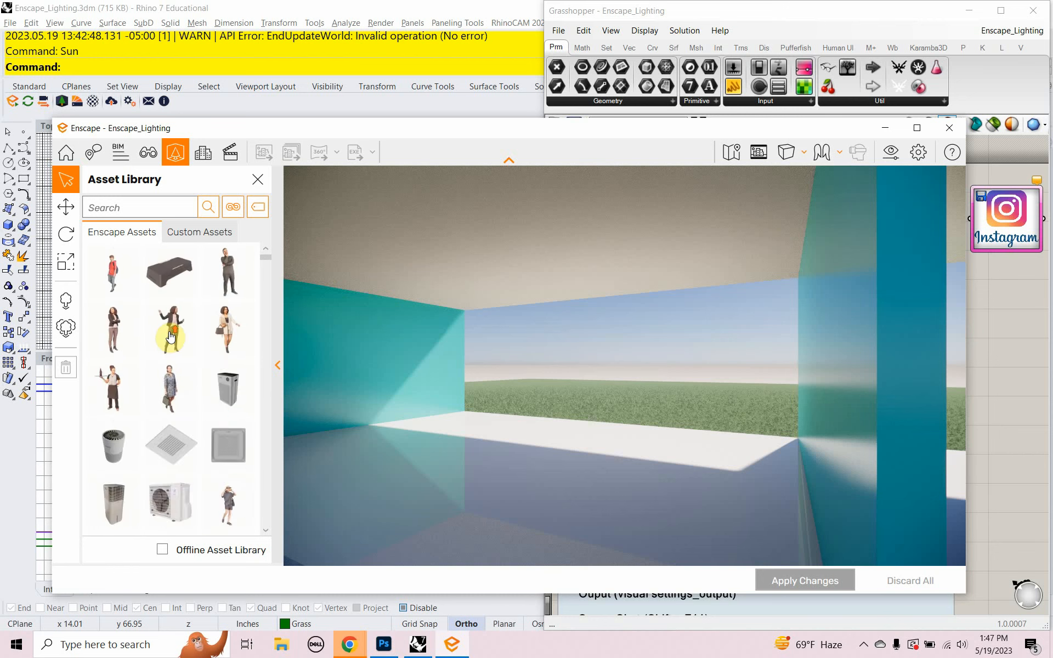
left_click(198, 234)
left_click(132, 229)
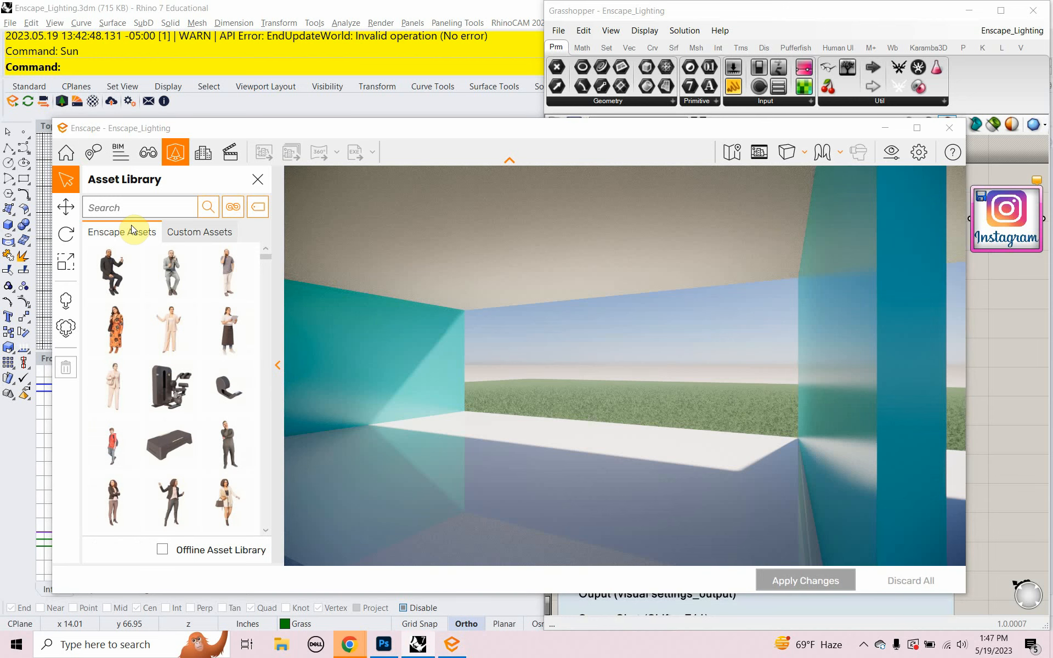
- Search the Enscape assets for "funiture" and clear the search
left_click(147, 205)
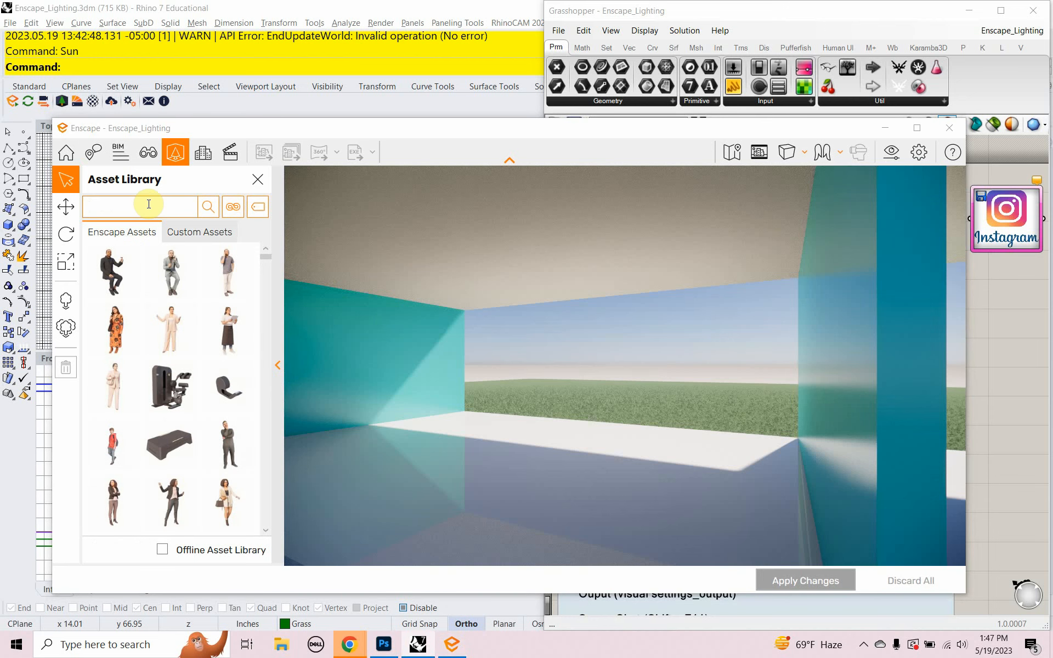
type("funiture")
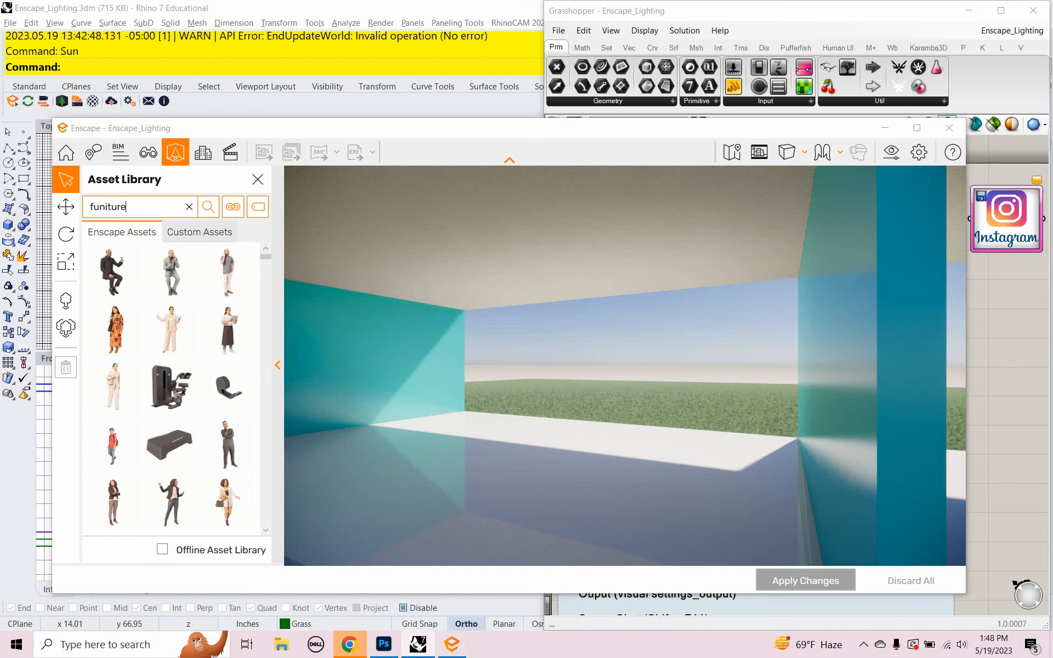
key("Return")
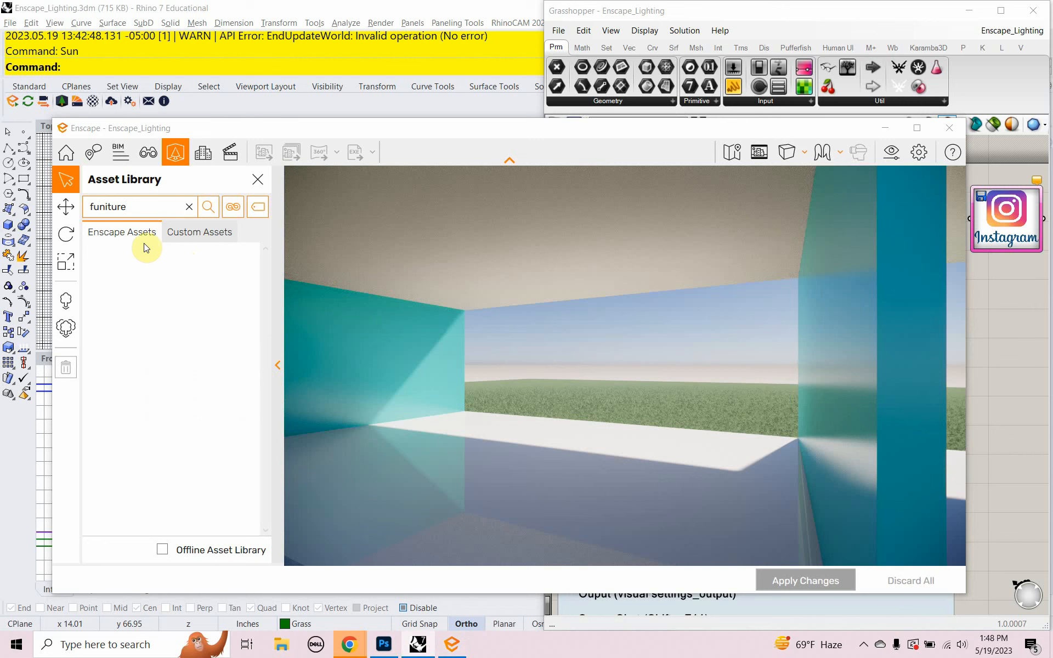
left_click(189, 206)
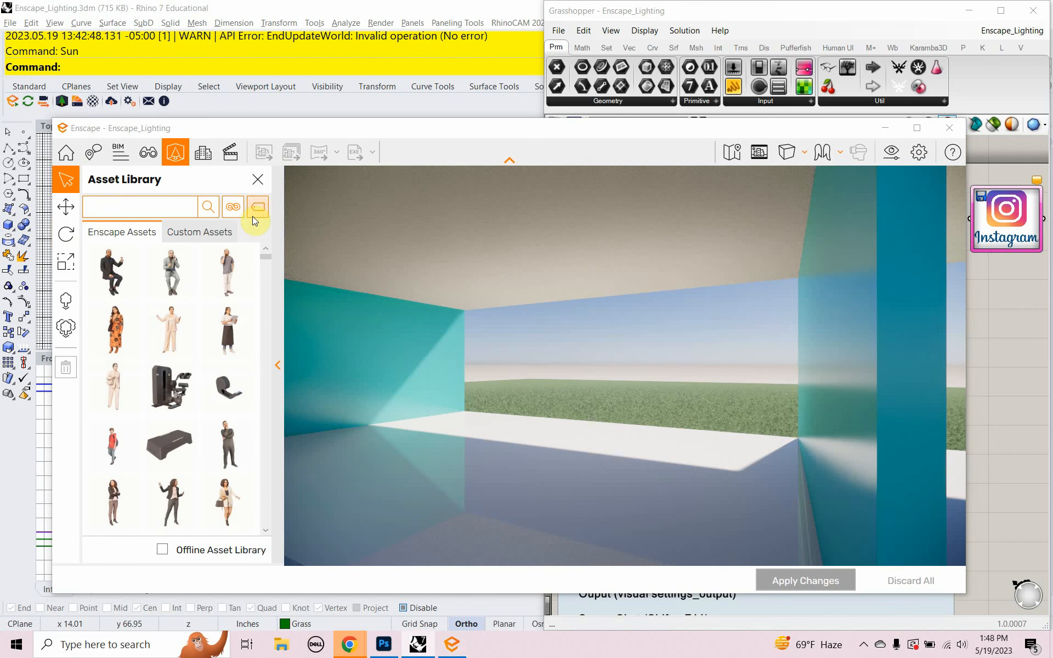
- Filter the Enscape assets to the Furniture category and browse the chairs and armchairs
left_click(238, 209)
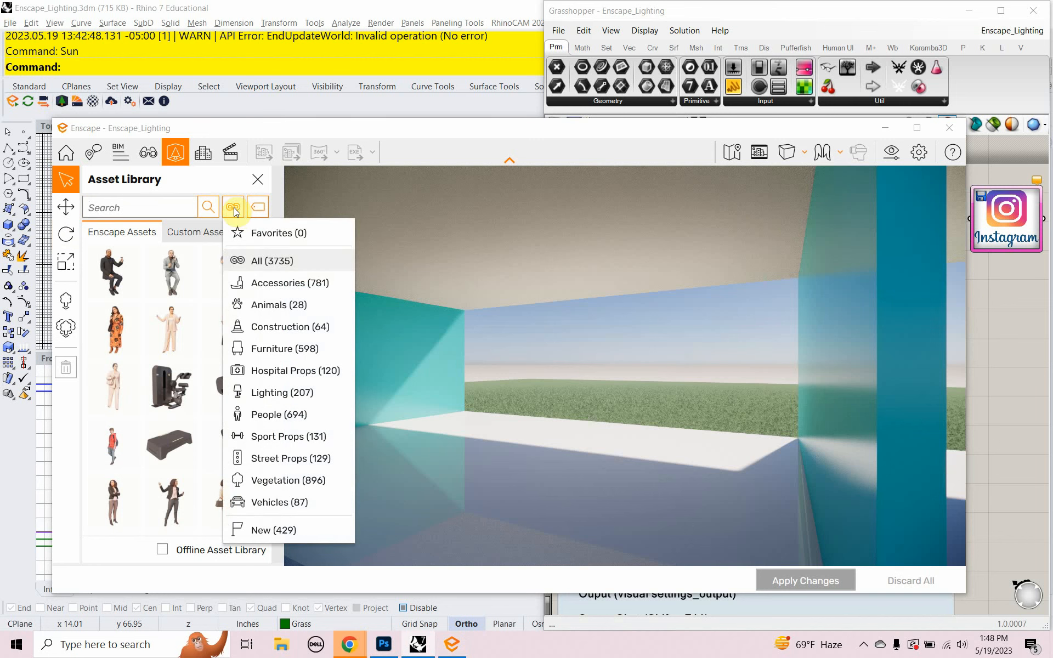
left_click(267, 348)
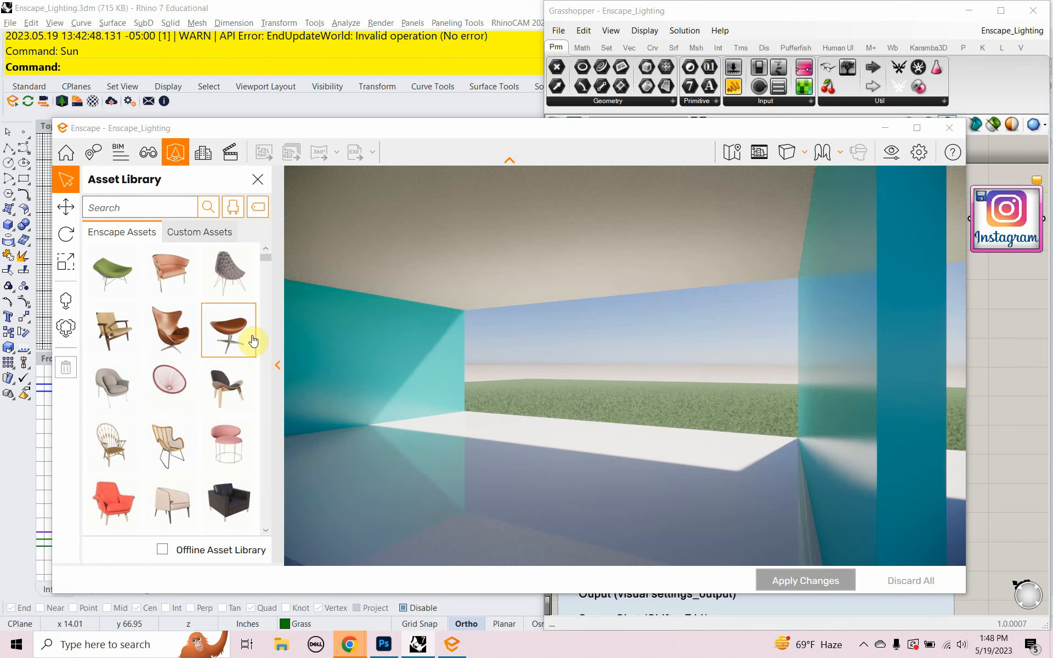
scroll(173, 356, "down", 1)
scroll(173, 357, "down", 1)
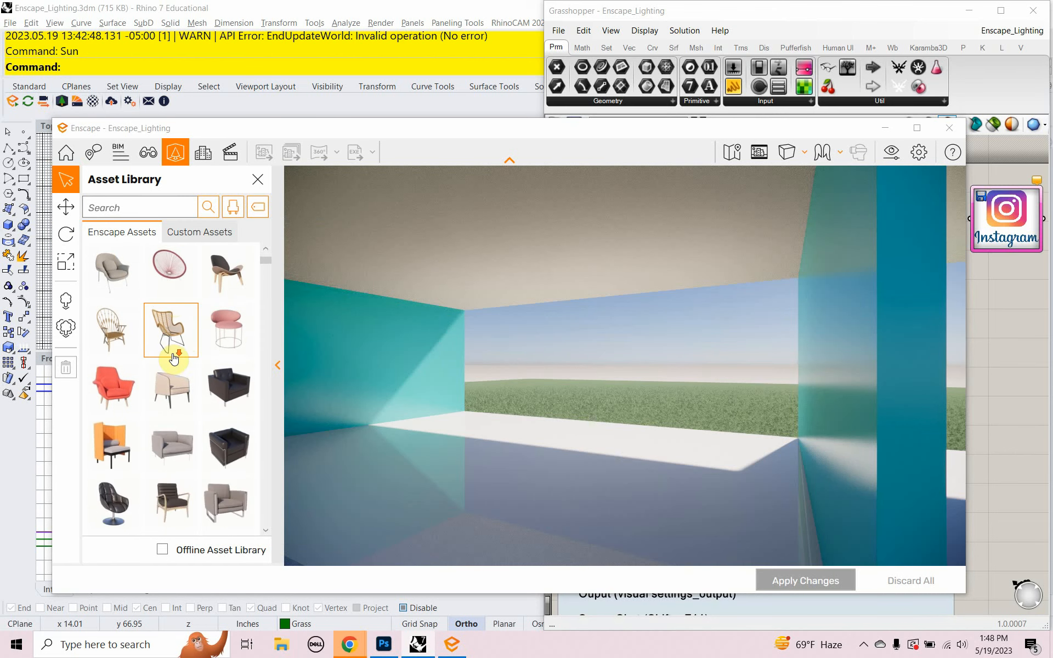
- Place one Armchair 031 from the furniture assets on the pavilion floor near the teal wall
scroll(174, 357, "down", 2)
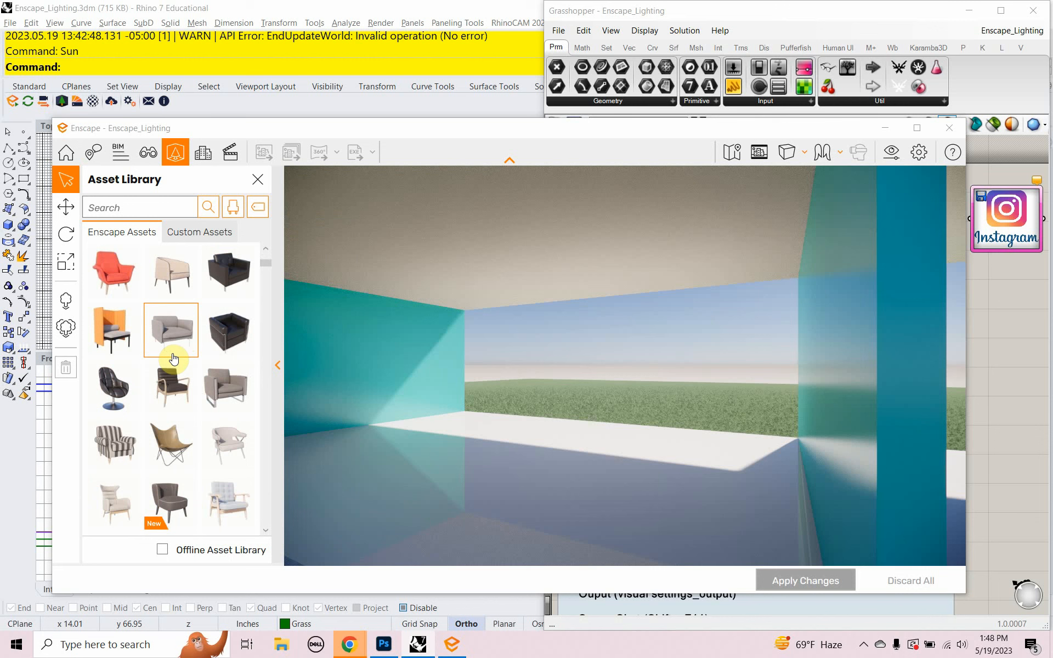
scroll(174, 358, "down", 2)
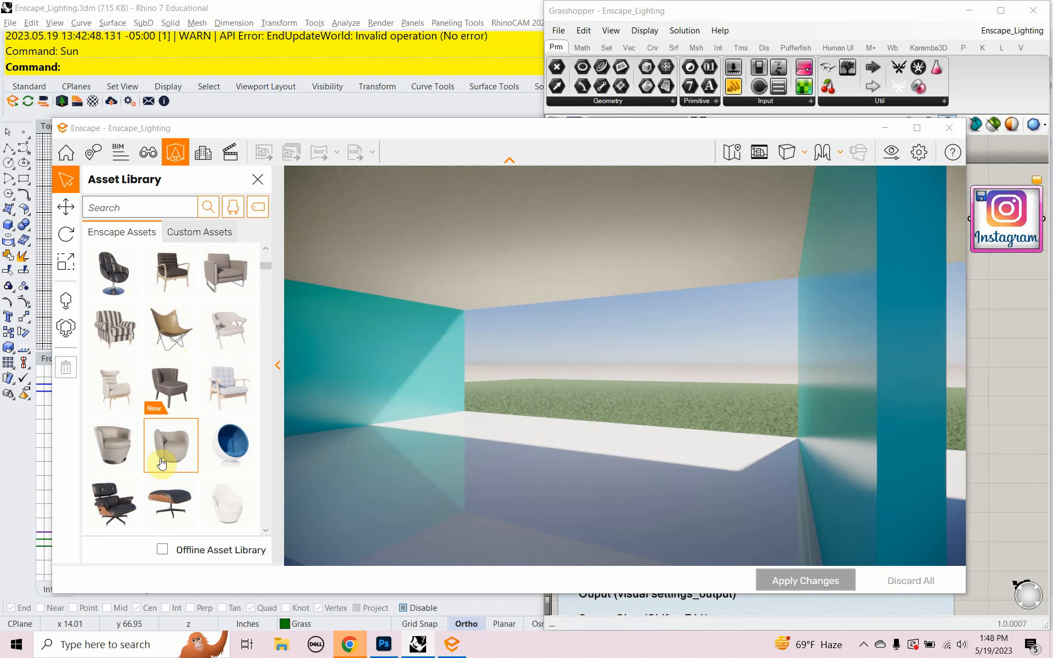
left_click(110, 502)
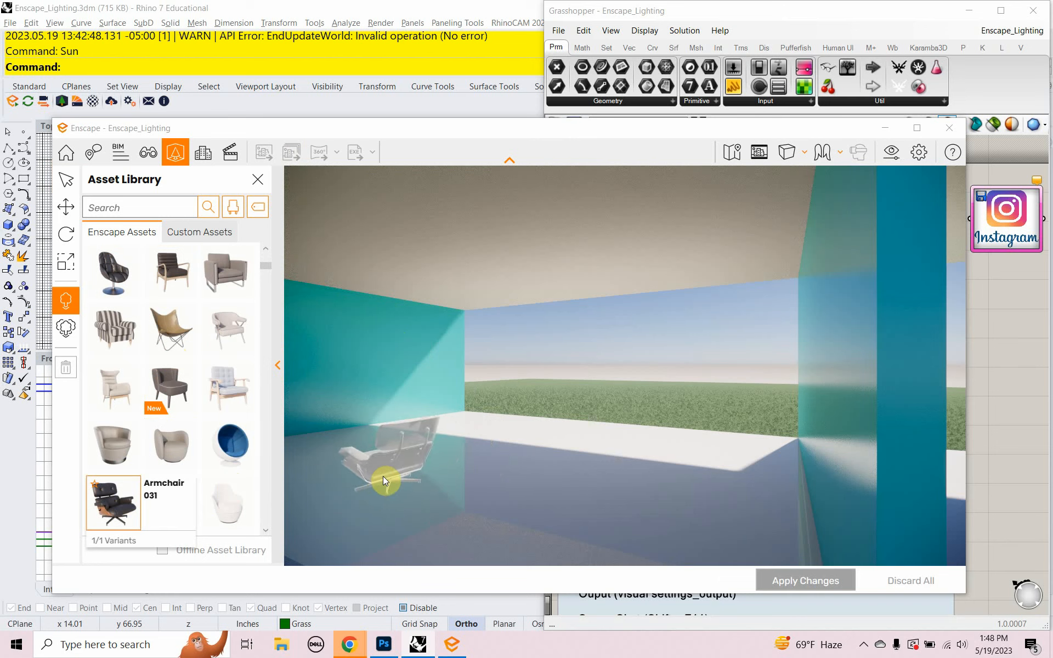
left_click(382, 476)
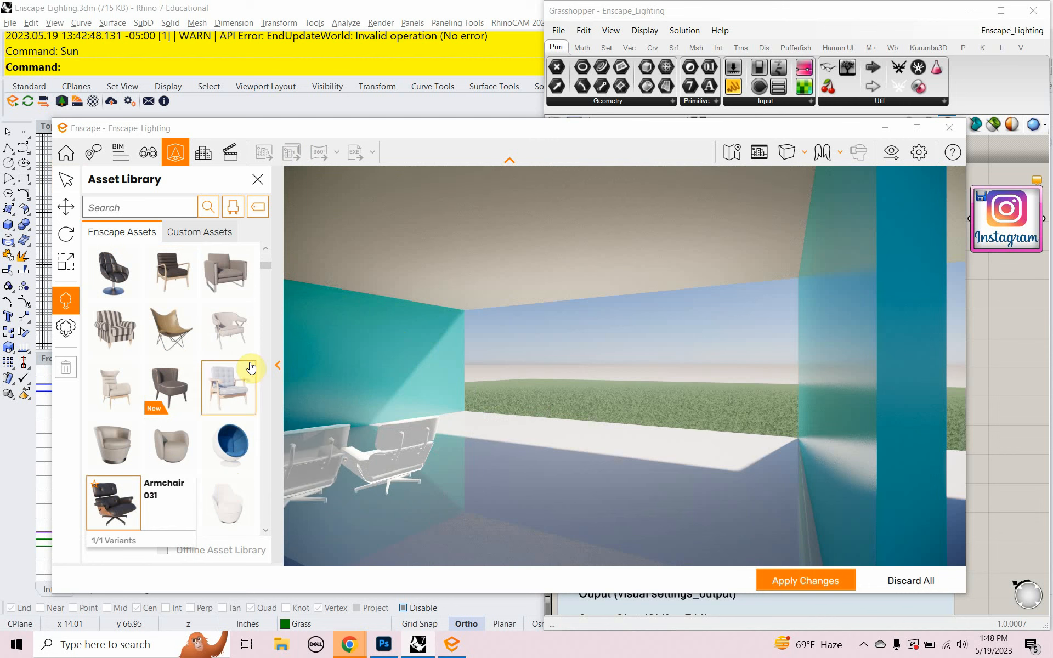
key("Escape")
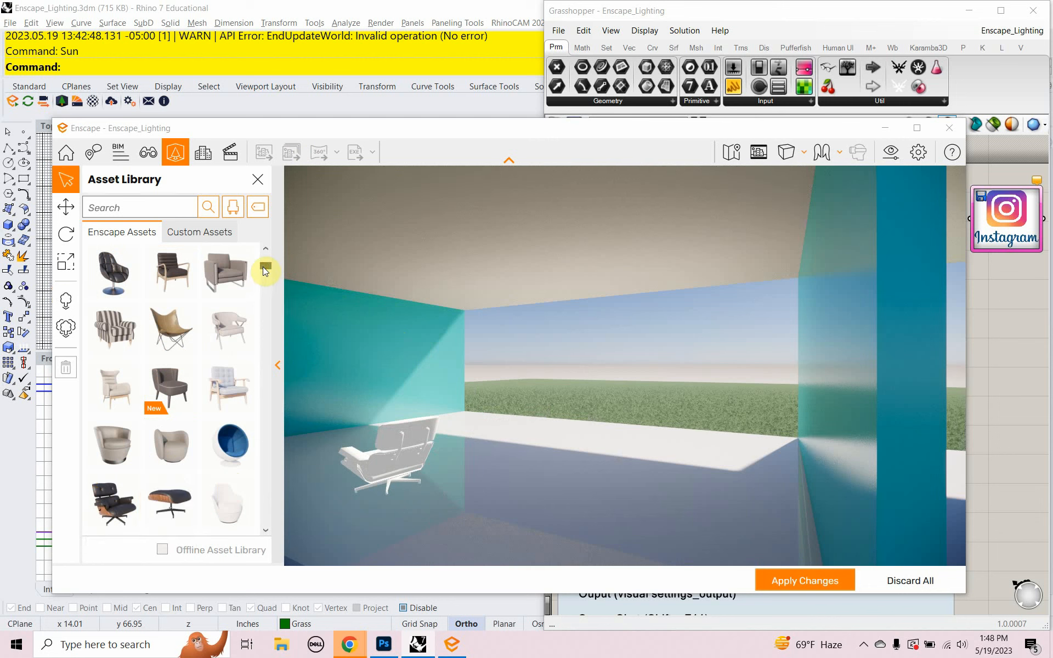
- Place the Armchair 032: Footstool asset beside the armchair and apply the asset changes to the model
left_click(164, 521)
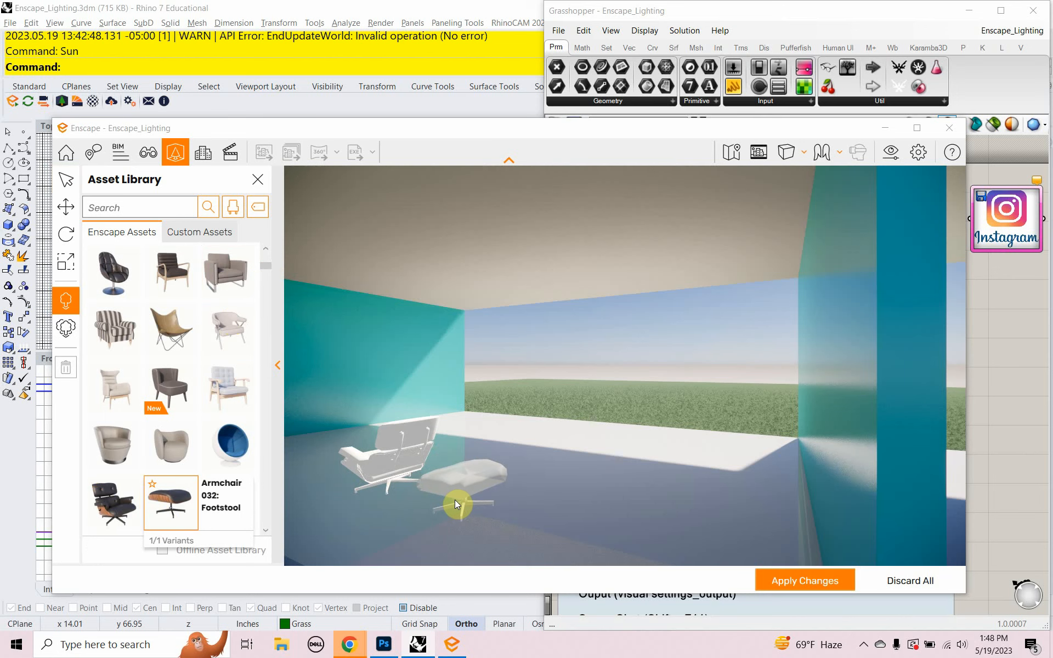
left_click(465, 492)
key("Escape")
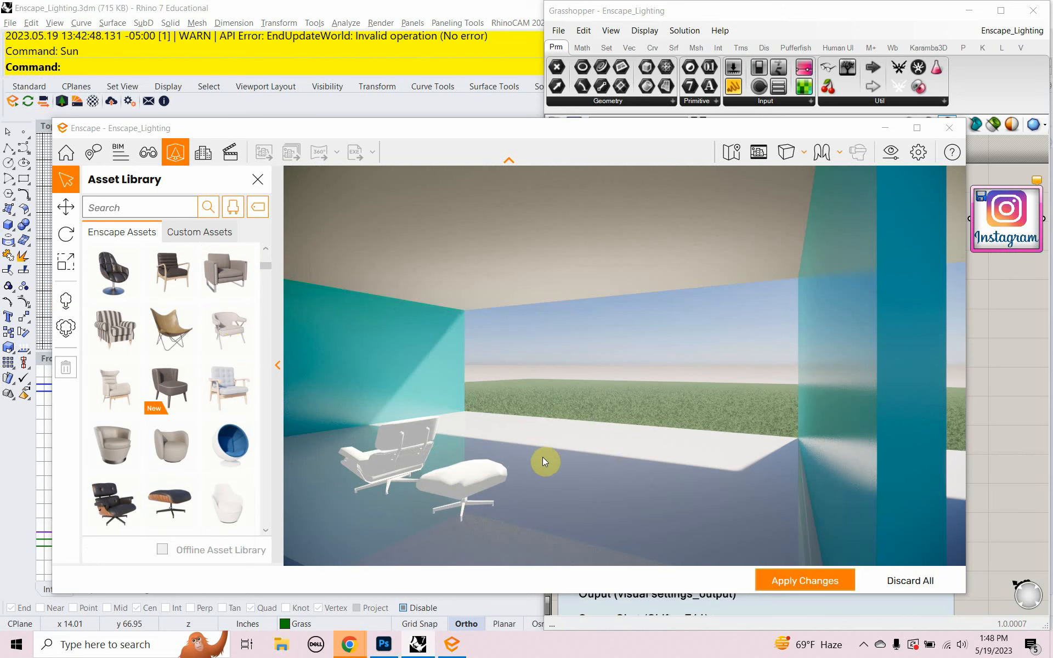
left_click(817, 579)
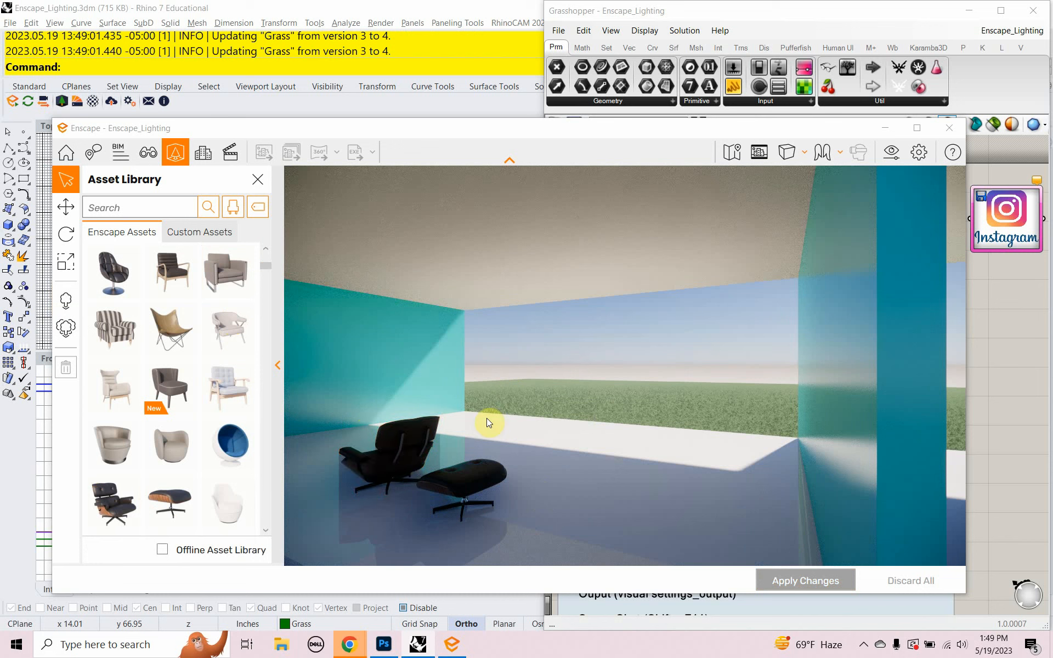
- Switch to Rhino and nudge the armchair in the Top view so it lines up with the footstool
left_click(367, 471)
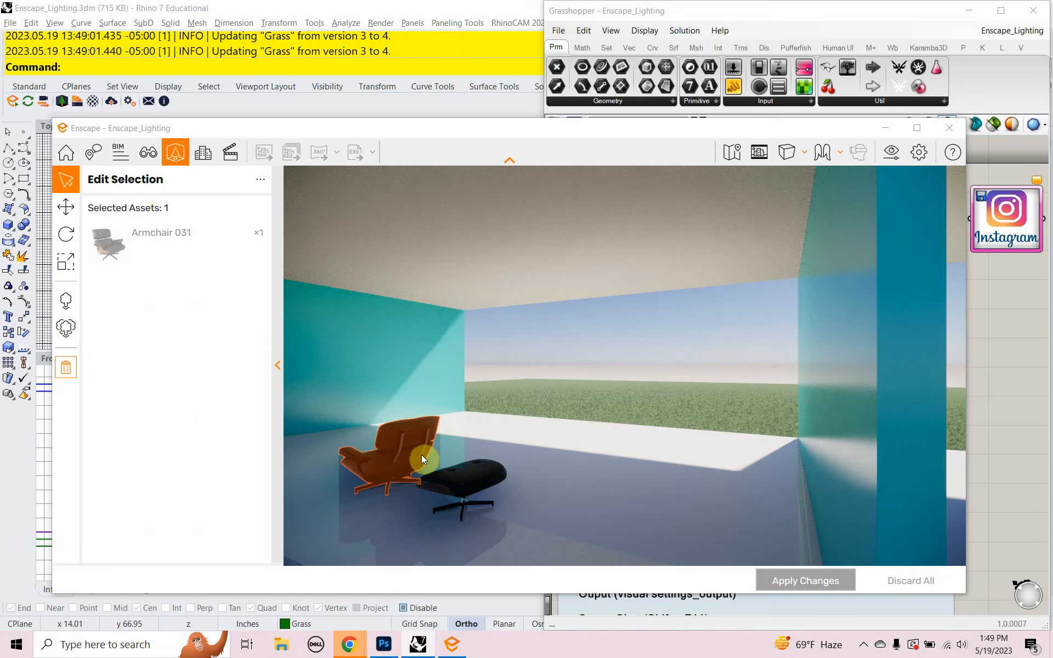
left_click(886, 127)
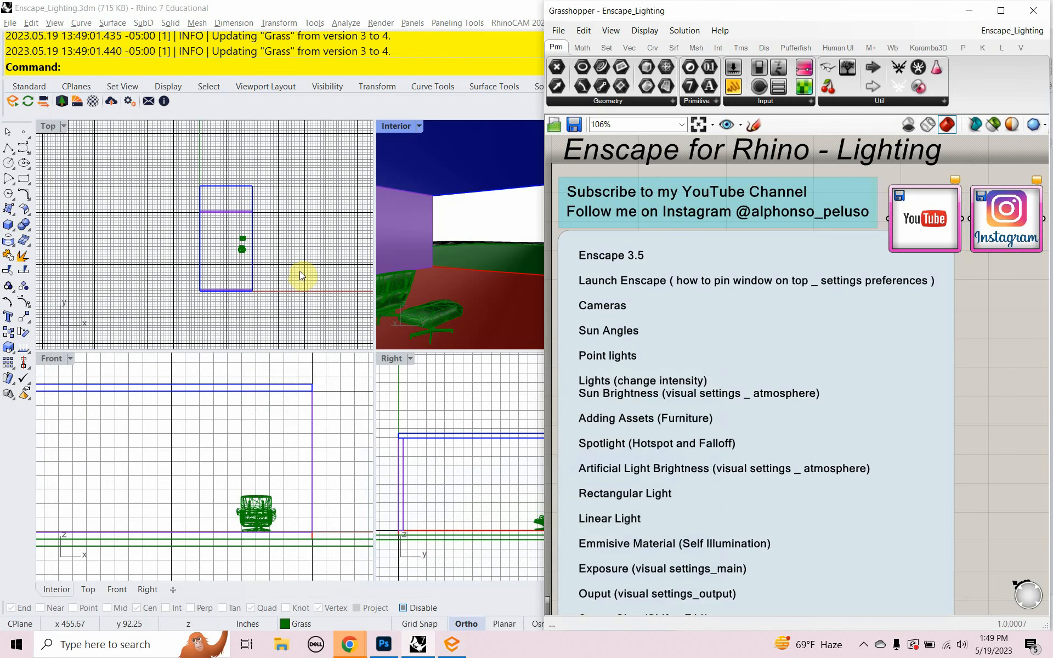
right_click_drag(306, 240, 277, 254)
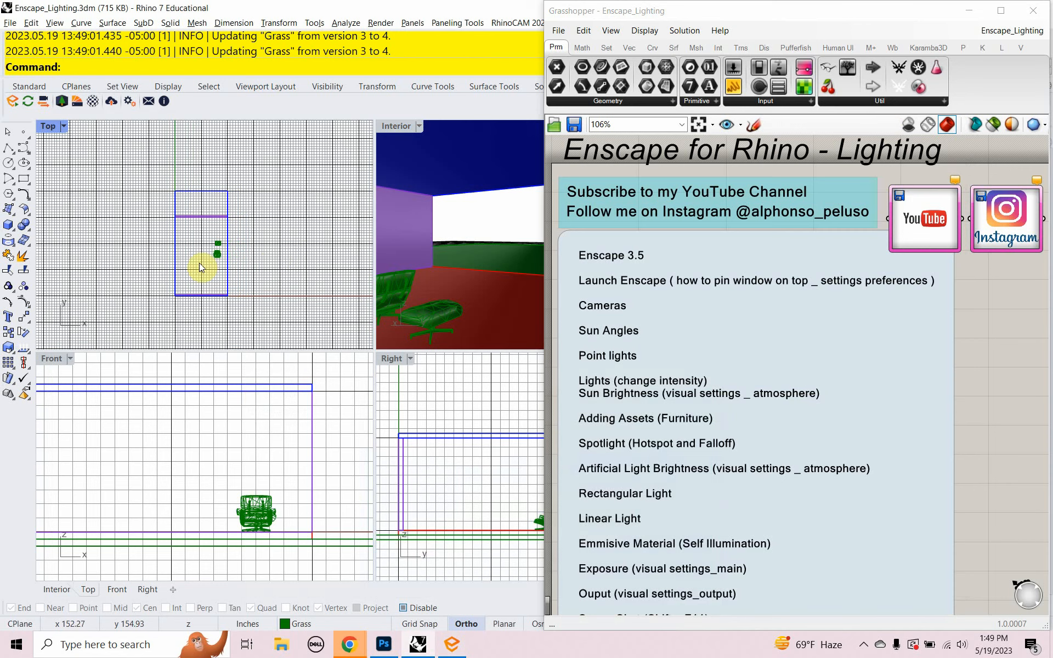
scroll(218, 258, "up", 5)
left_click(227, 233)
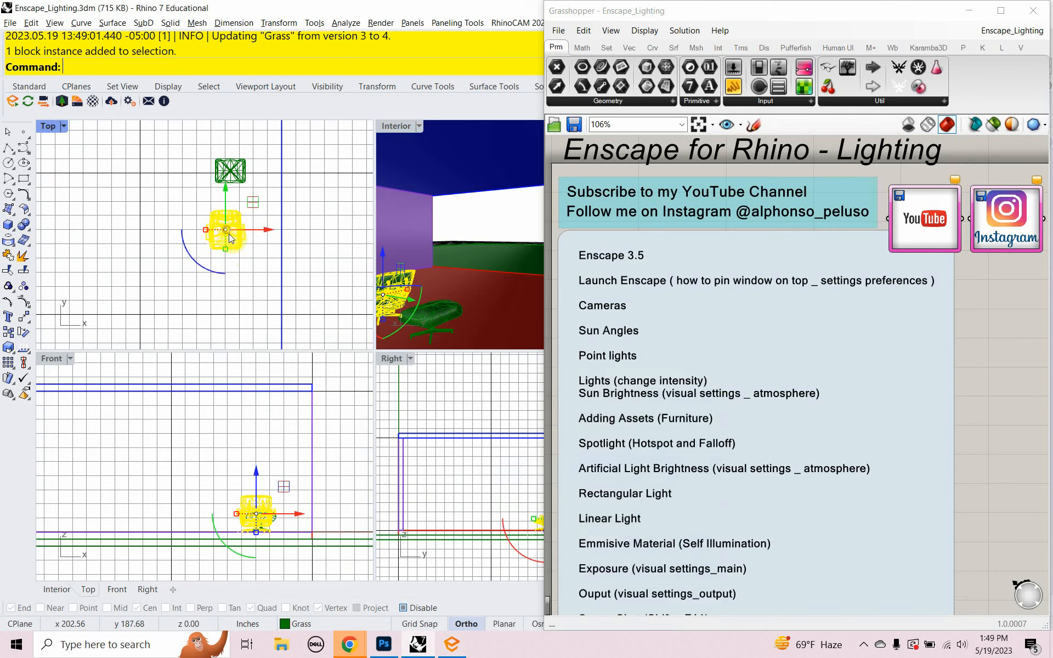
left_click(256, 208)
left_click(239, 219)
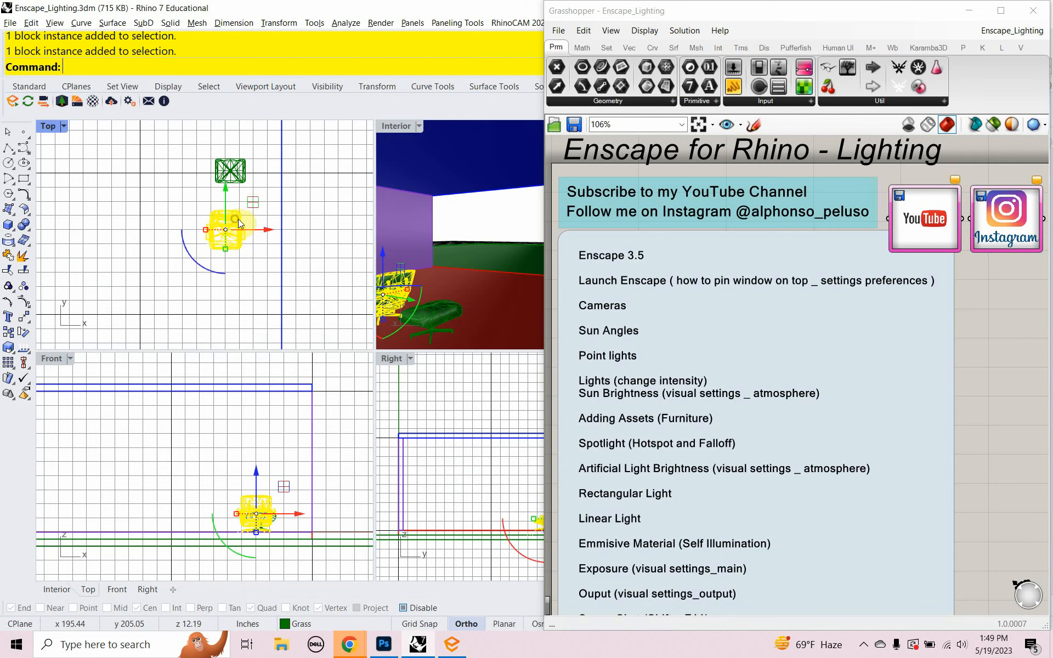
left_click_drag(251, 204, 256, 198)
left_click(196, 279)
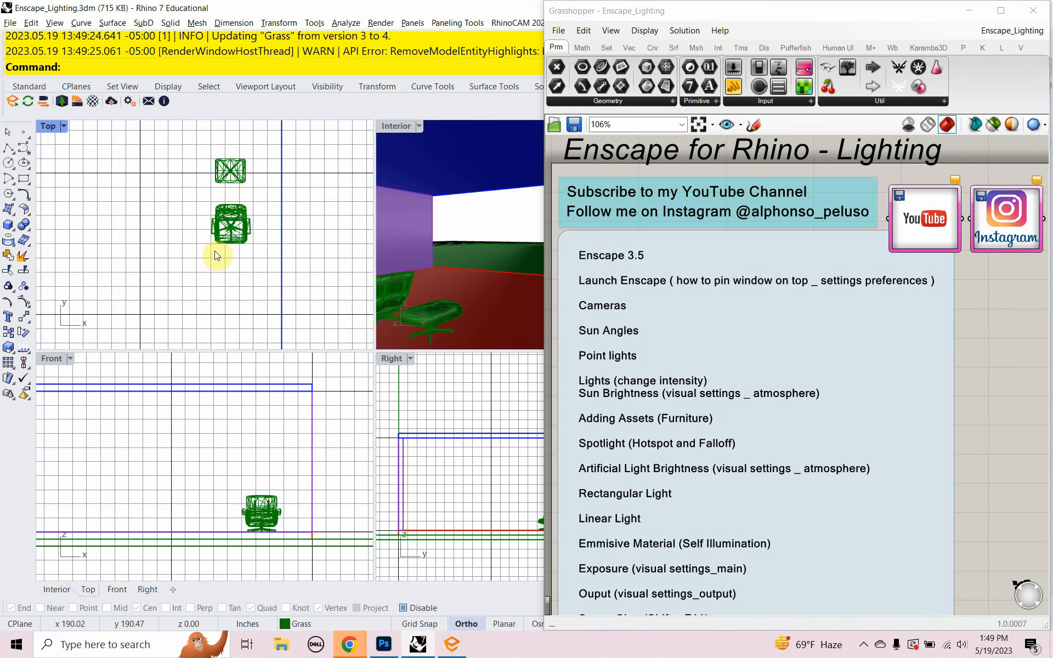
- Rotate the armchair 180 degrees about its centre in the Top view
scroll(219, 225, "up", 5)
left_click(219, 279)
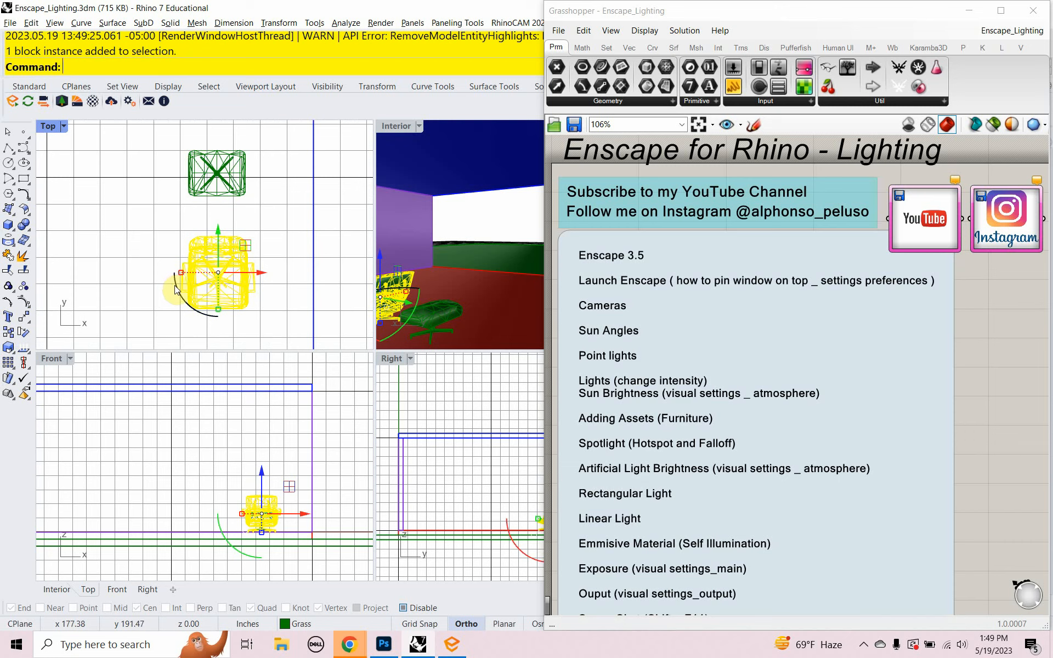
left_click_drag(173, 288, 304, 278)
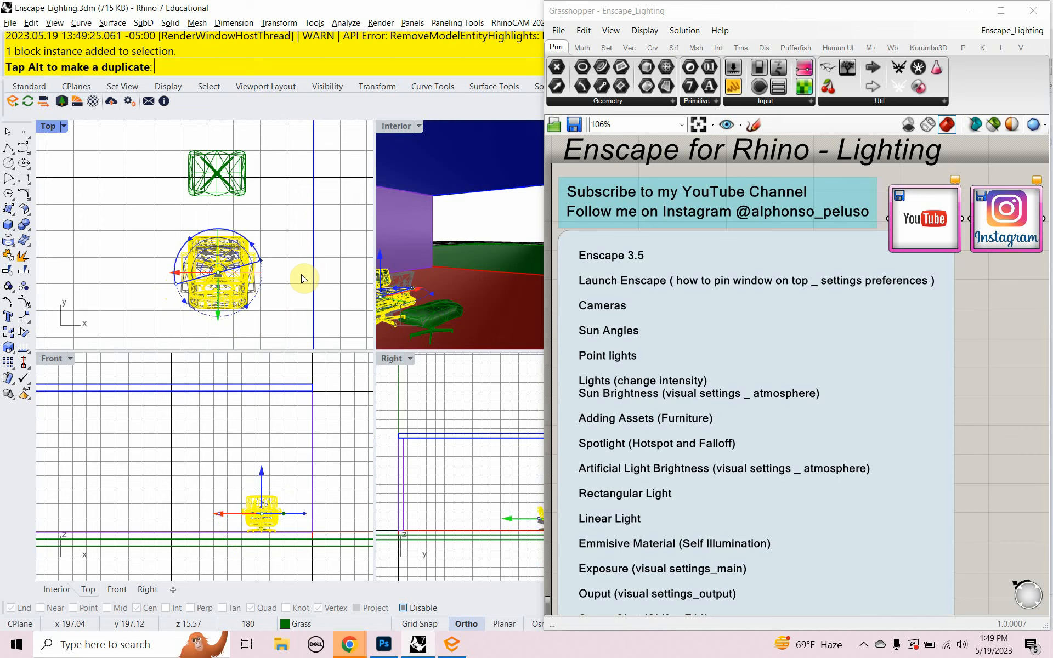
left_click_drag(303, 279, 302, 275)
left_click(296, 219)
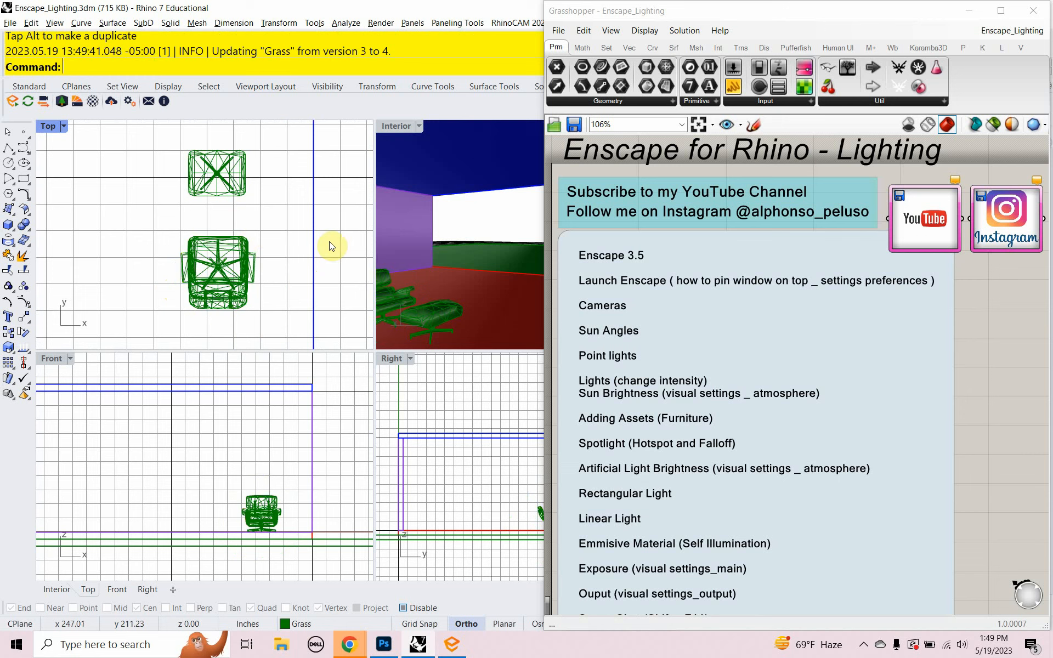
- Move the armchair and footstool together along X, farther inside the pavilion and away from its nearer side edge
left_click_drag(274, 294, 174, 168)
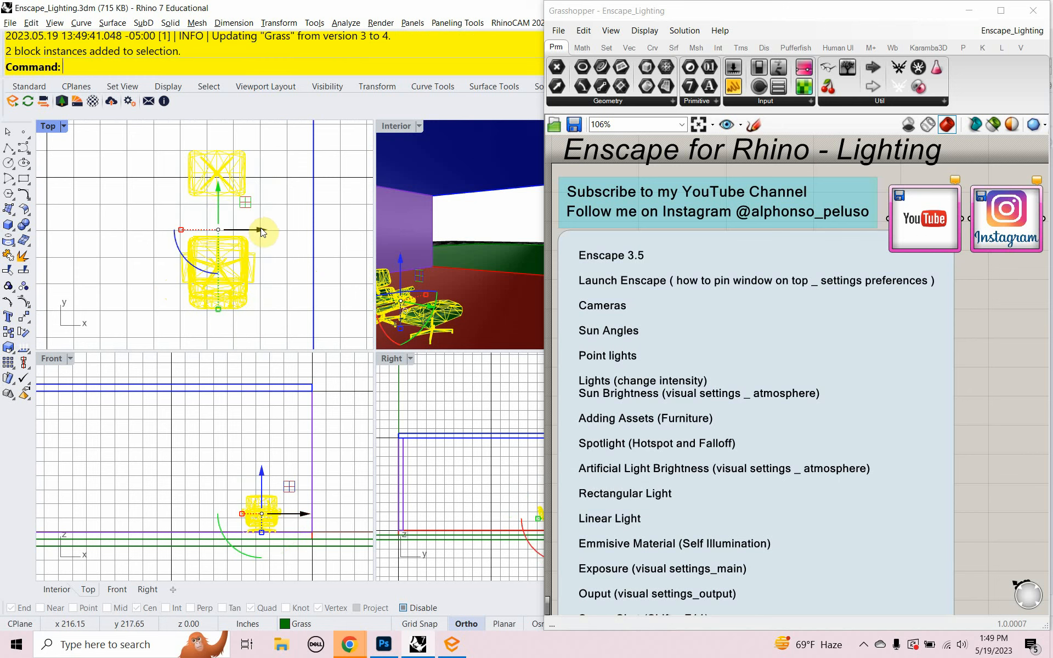
left_click_drag(261, 229, 207, 218)
left_click(263, 271)
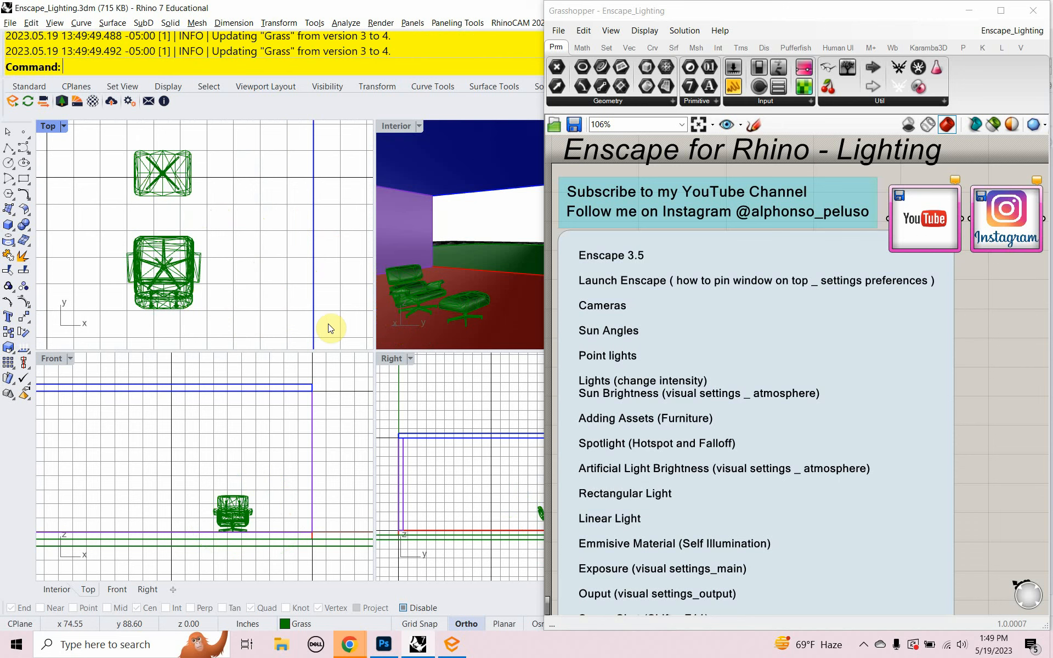
scroll(318, 274, "down", 3)
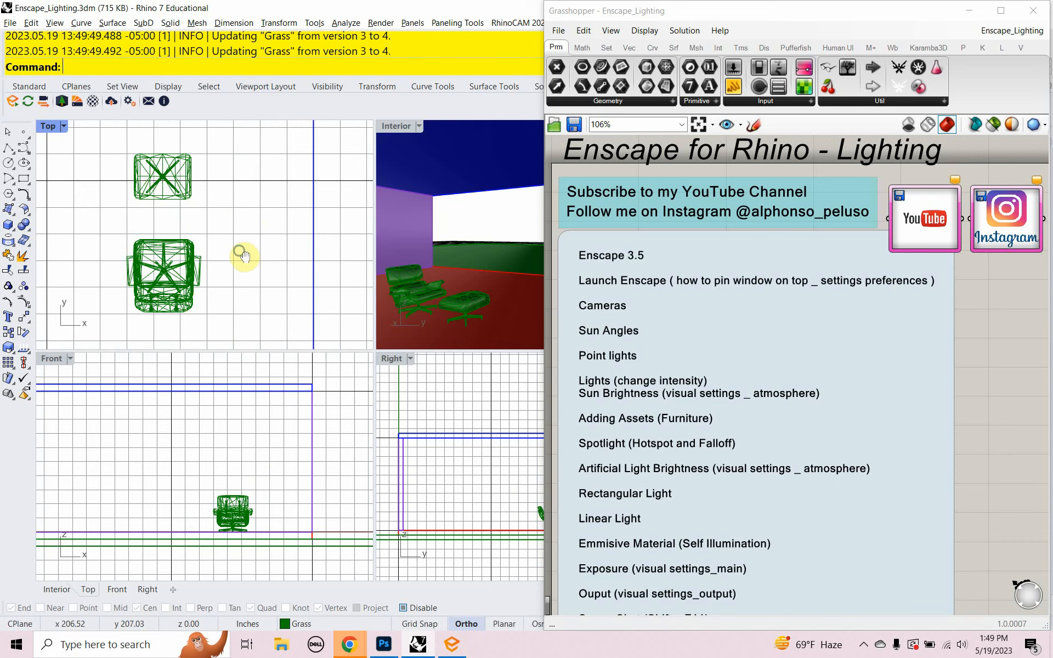
scroll(266, 264, "down", 5)
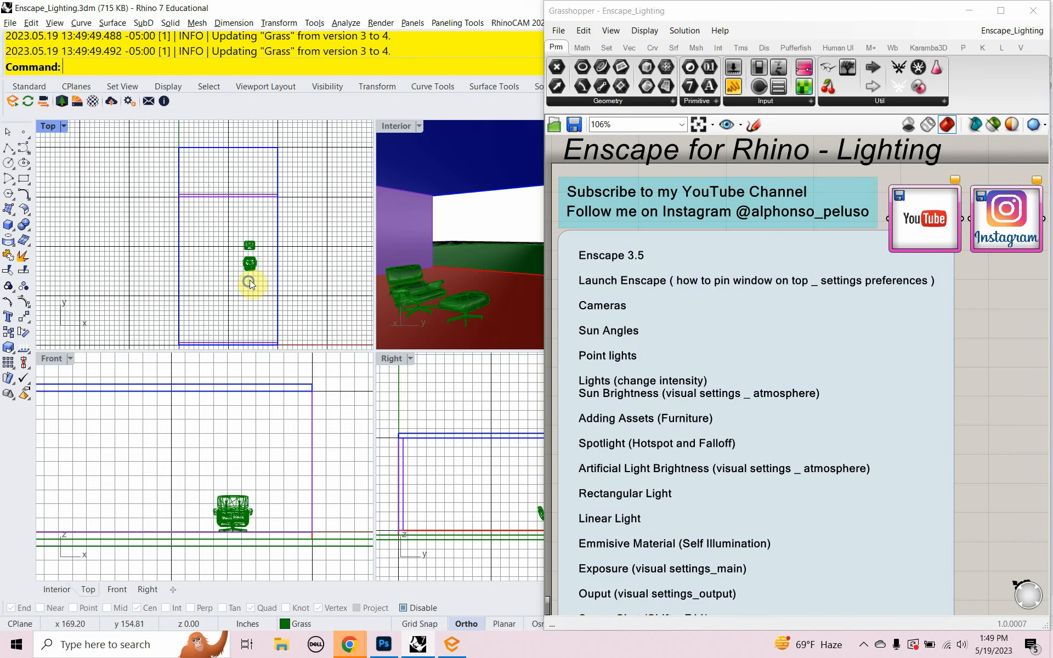
right_click_drag(249, 280, 250, 271)
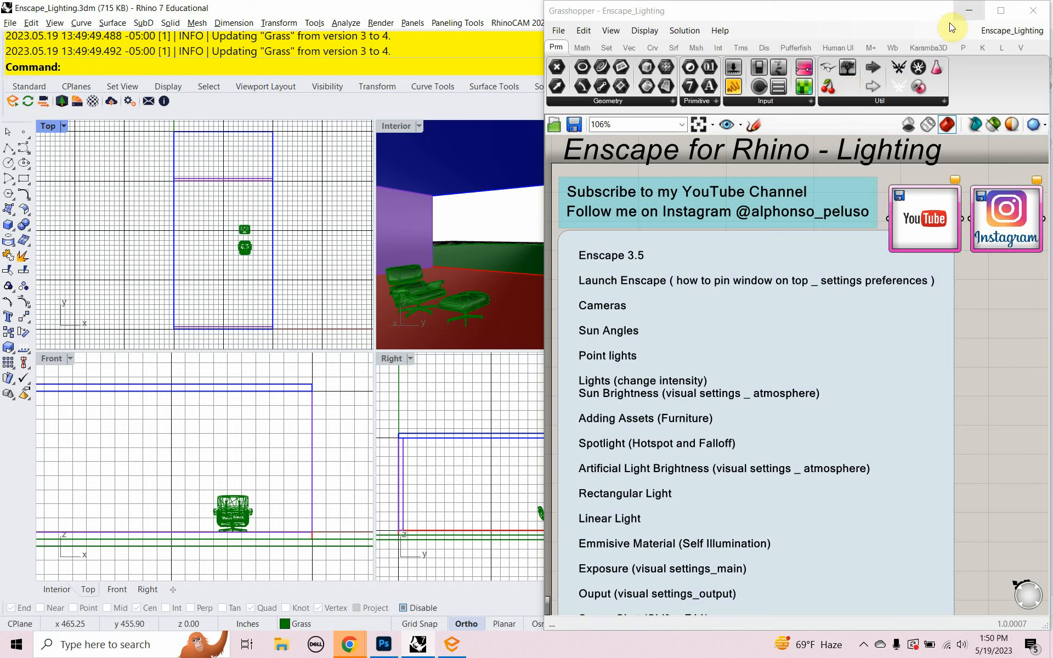
- Return to the Enscape render, close the Asset Library, and shrink and move the window to uncover Rhino's Top and Front views
left_click(967, 11)
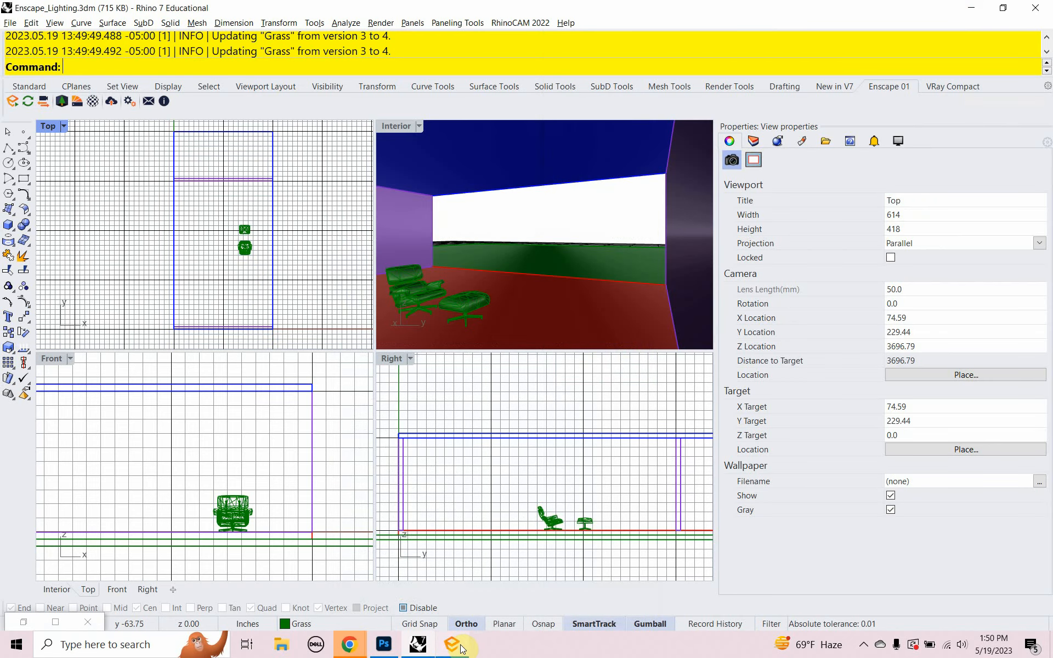
left_click(459, 647)
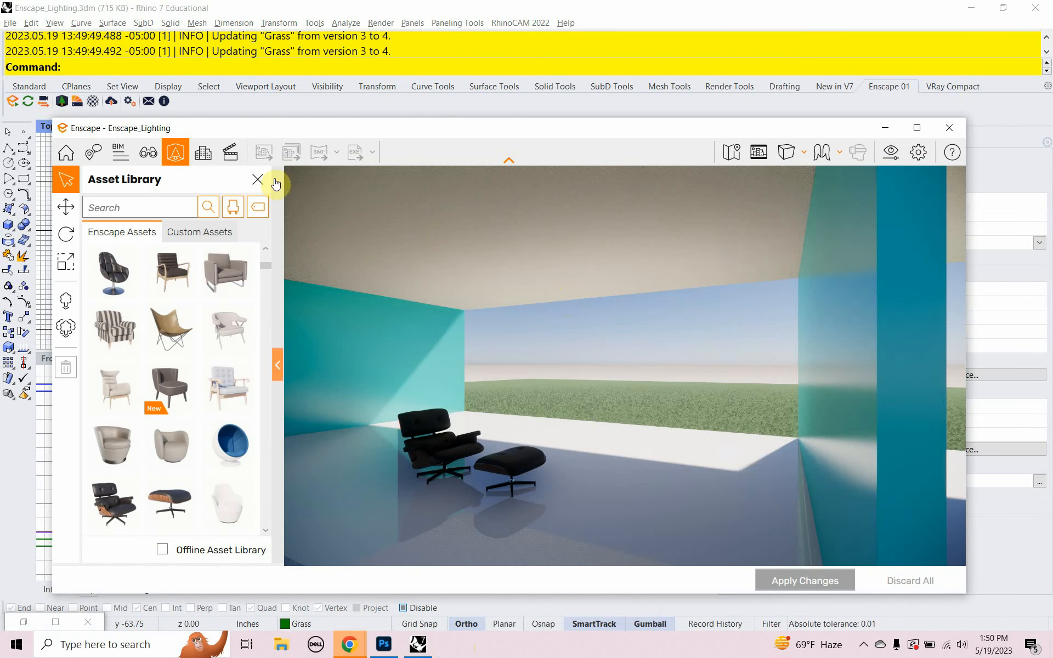
left_click(257, 179)
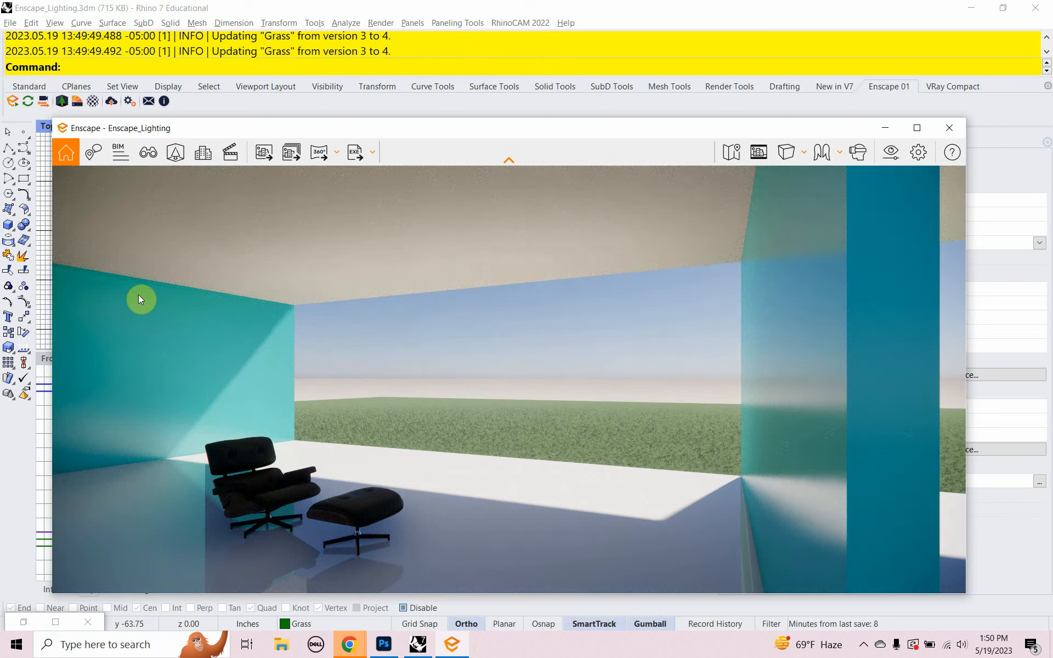
left_click(53, 591)
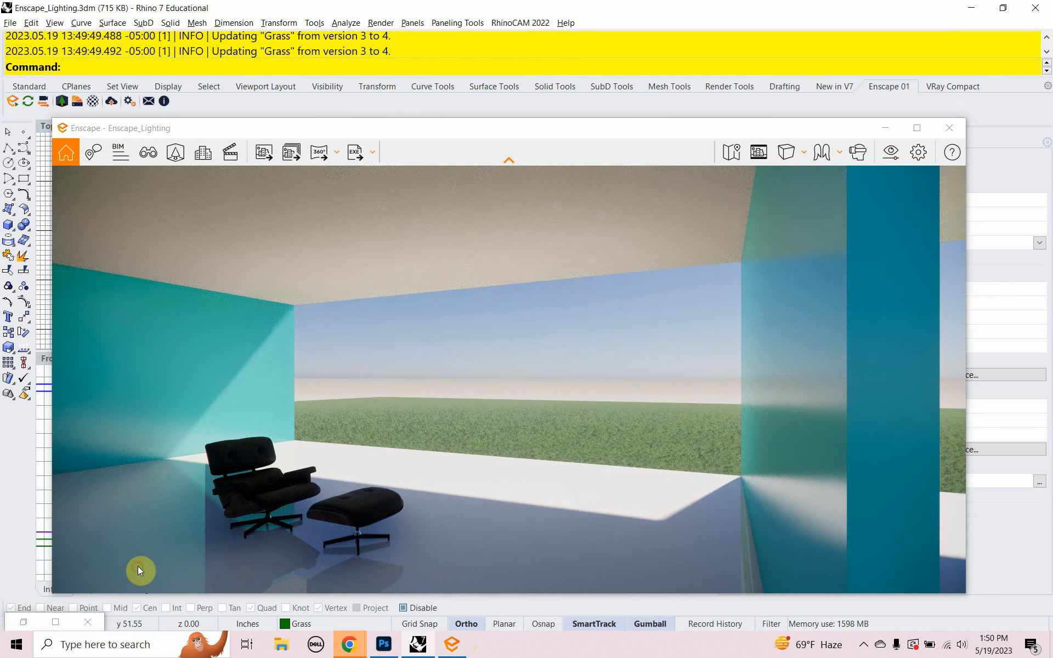
left_click_drag(52, 118, 355, 107)
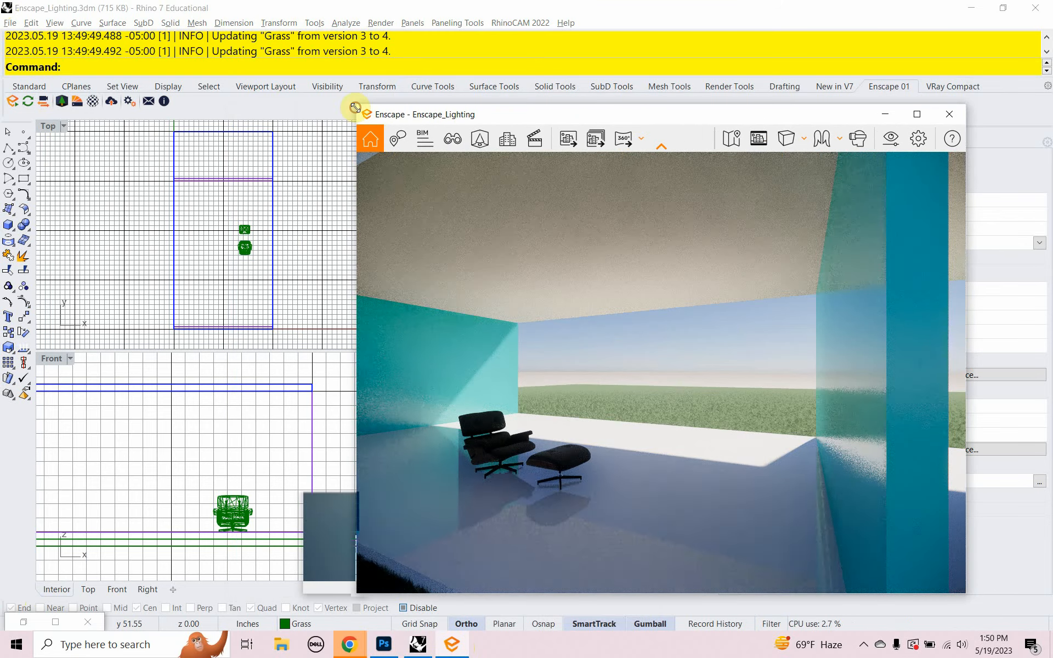
left_click_drag(651, 113, 671, 84)
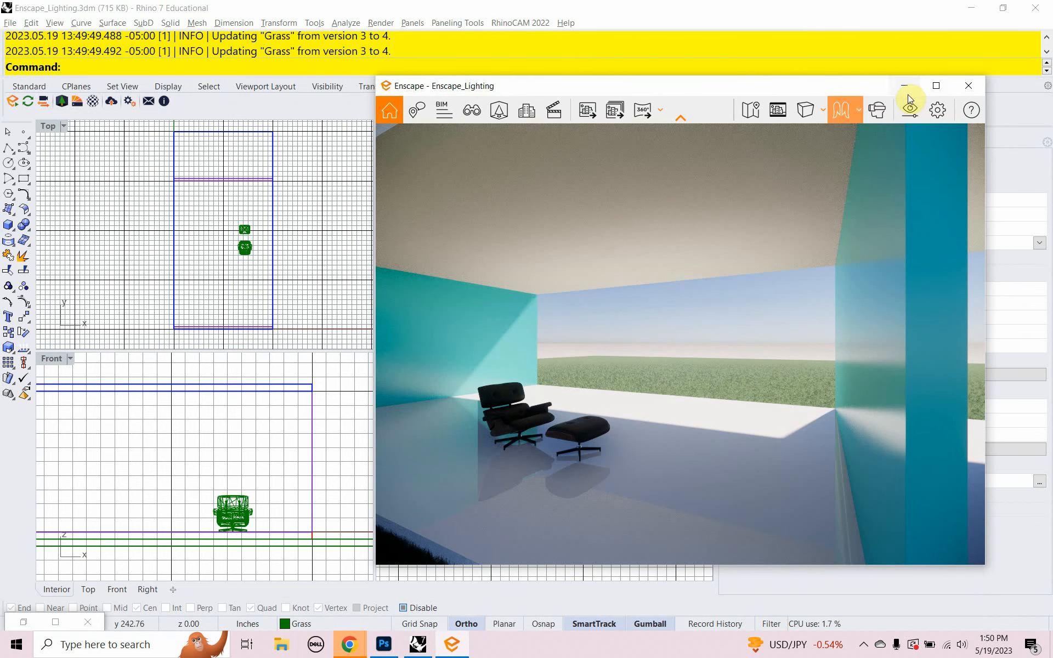
mouse_move(830, 94)
left_mouse_down()
mouse_move(868, 76)
mouse_move(848, 81)
left_mouse_up()
- Create a Spotlight with its cone base centred between the armchair and footstool, enclosing both, and its tip above them below the roof
mouse_move(313, 266)
right_mouse_down()
mouse_move(321, 279)
mouse_move(311, 279)
right_mouse_up()
scroll(266, 277, "up", 3)
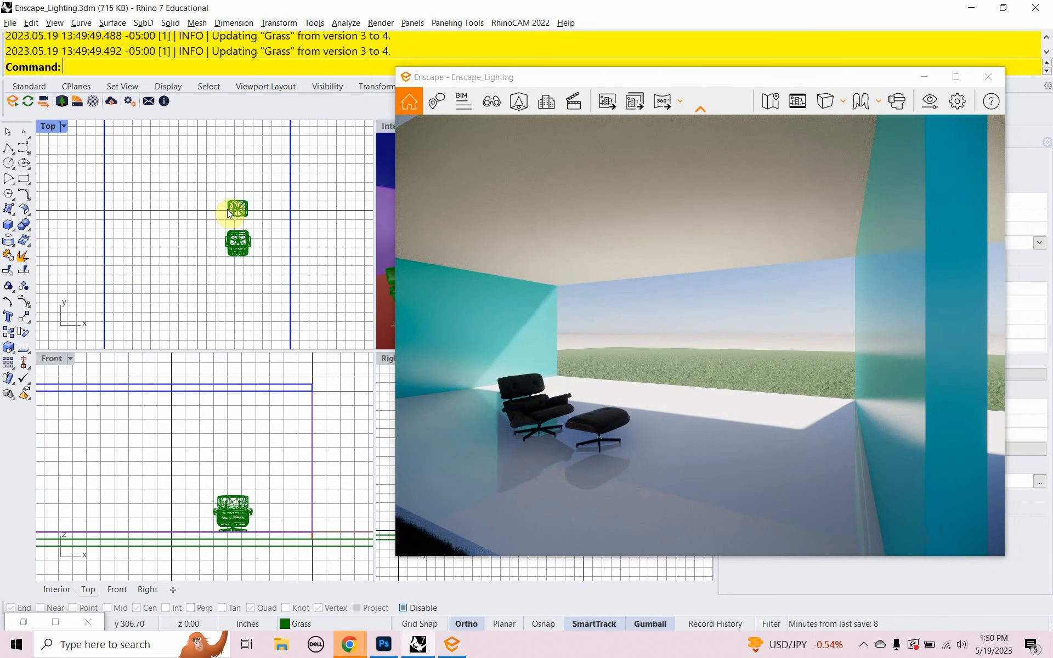
type("Spot")
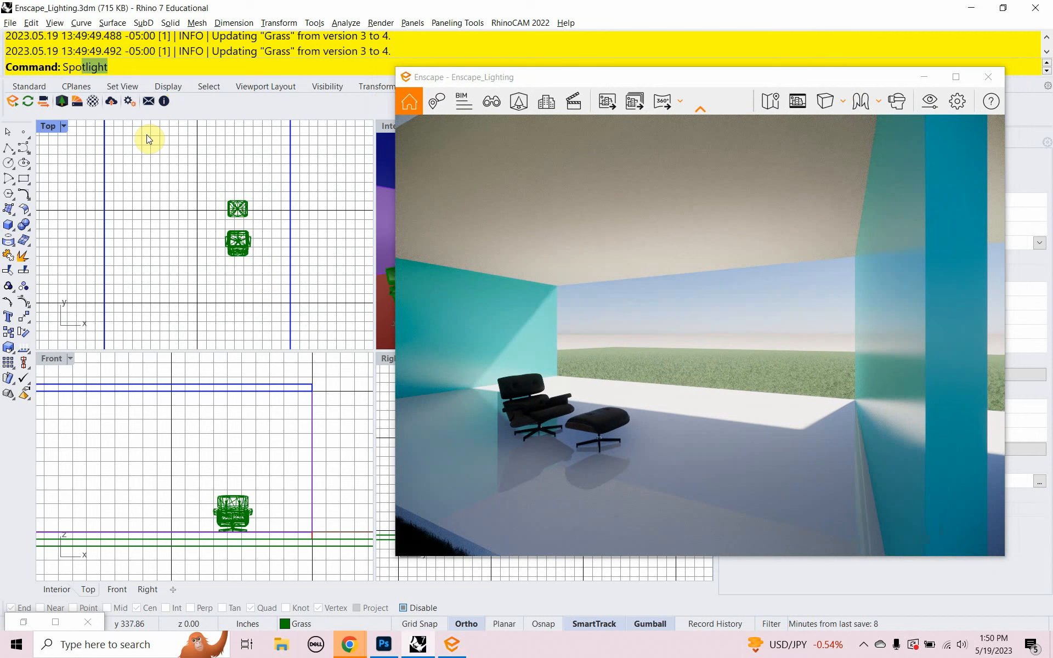
type("light")
key("Return")
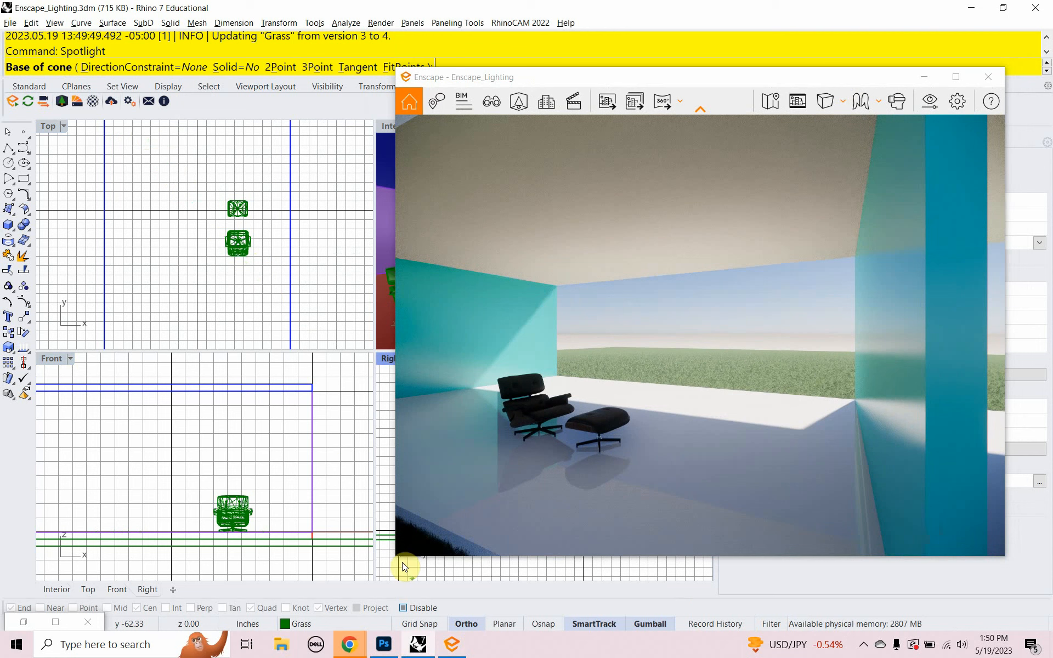
mouse_move(450, 645)
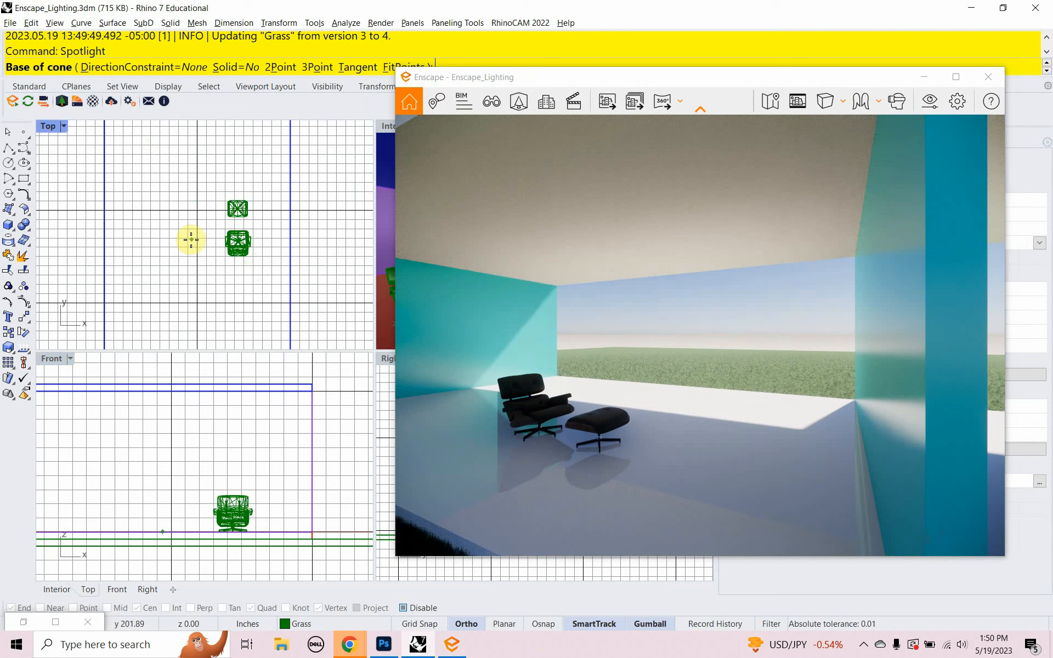
left_click(238, 224)
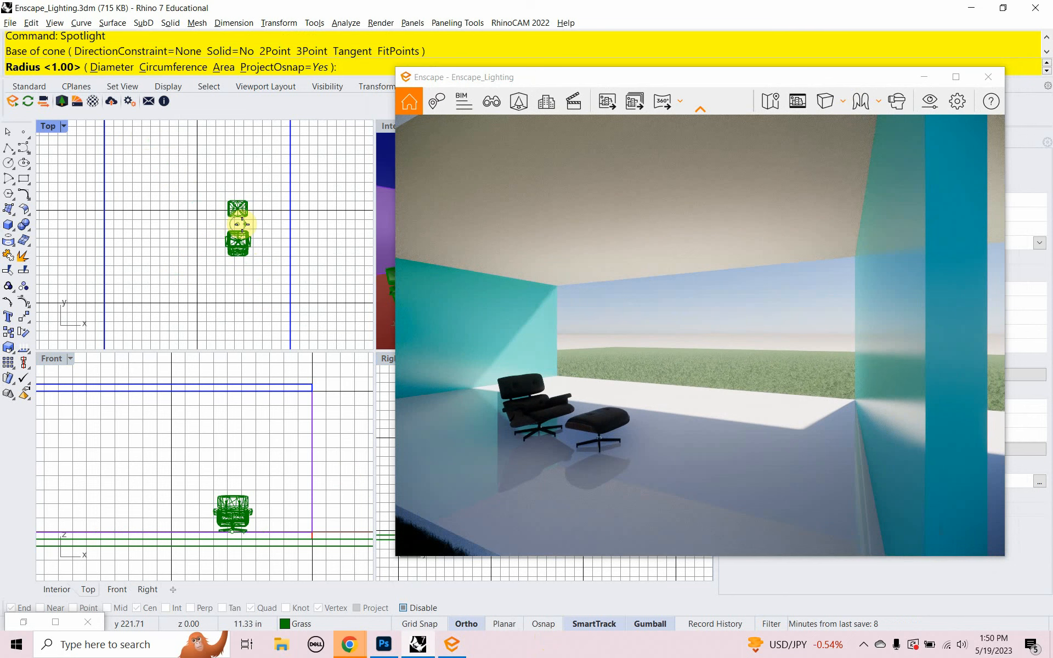
left_click(274, 231)
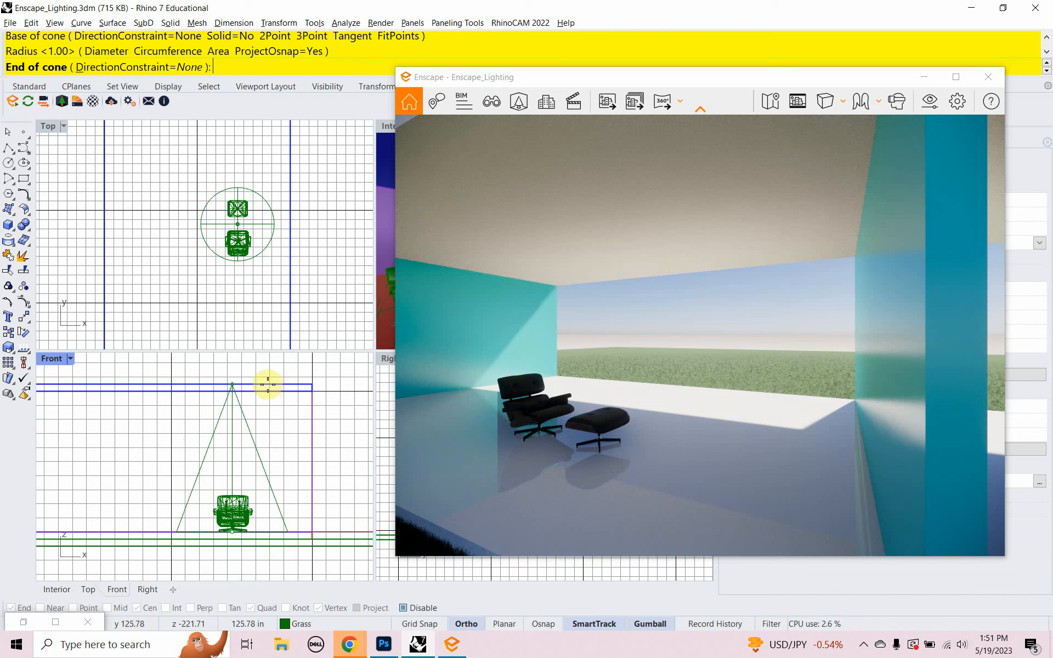
left_click(255, 430)
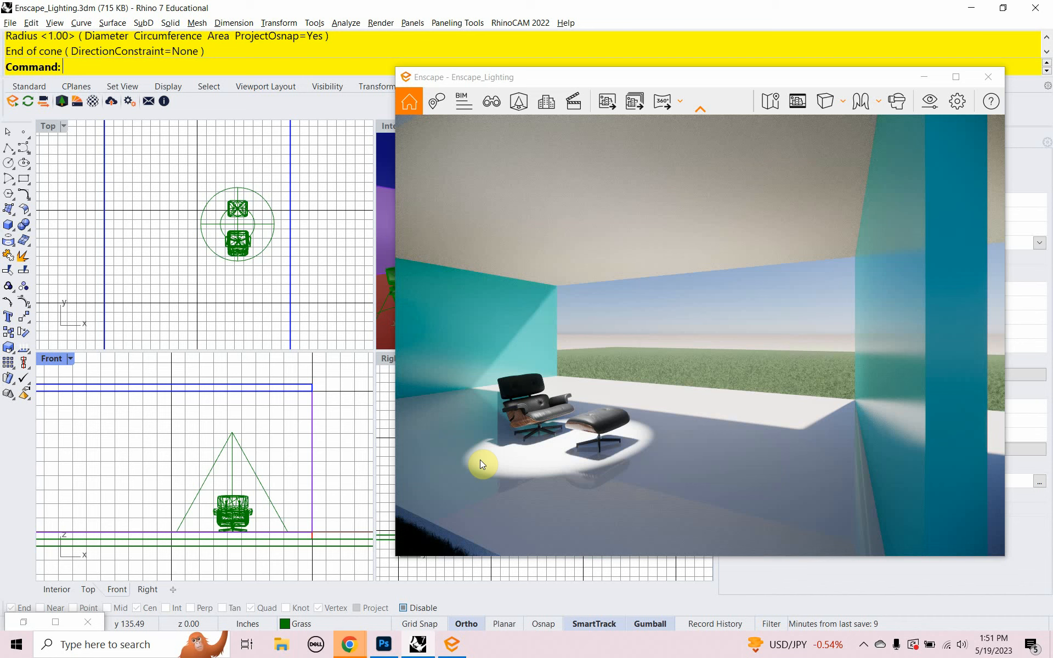
- Return to Rhino's layer list, make Layer 05 the current layer and rename it Furniture
left_click(922, 76)
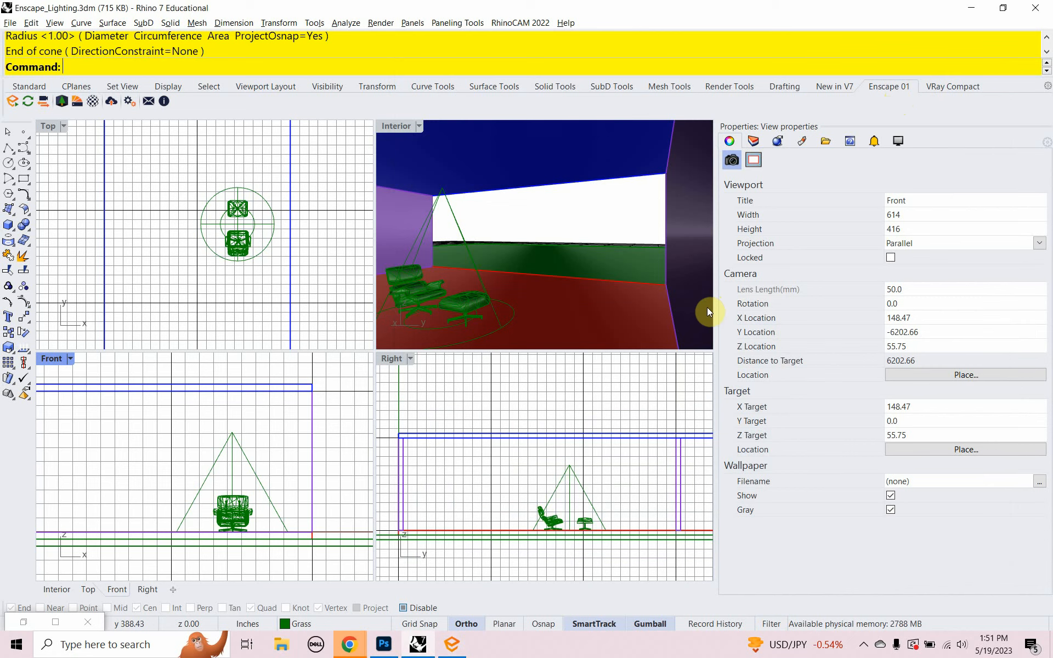
left_click(754, 141)
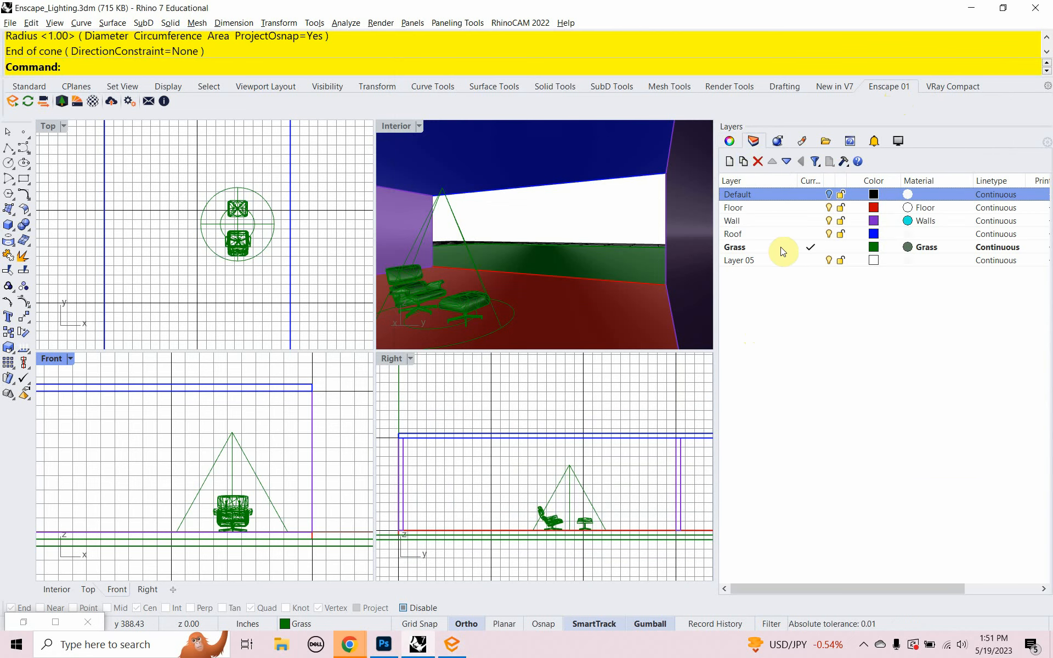
double_click(751, 262)
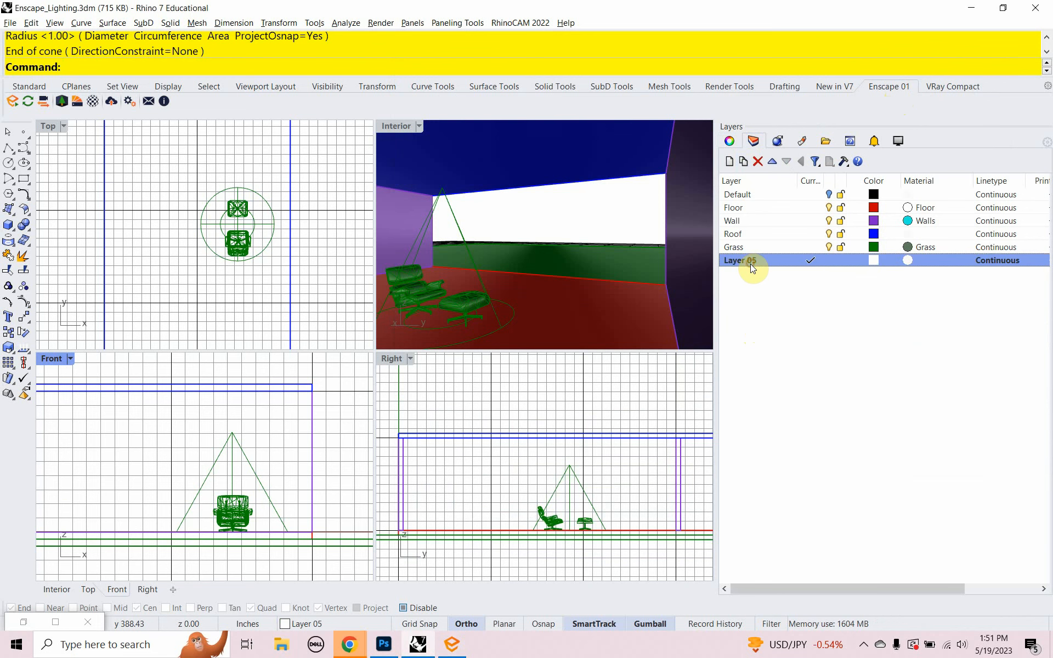
type("F")
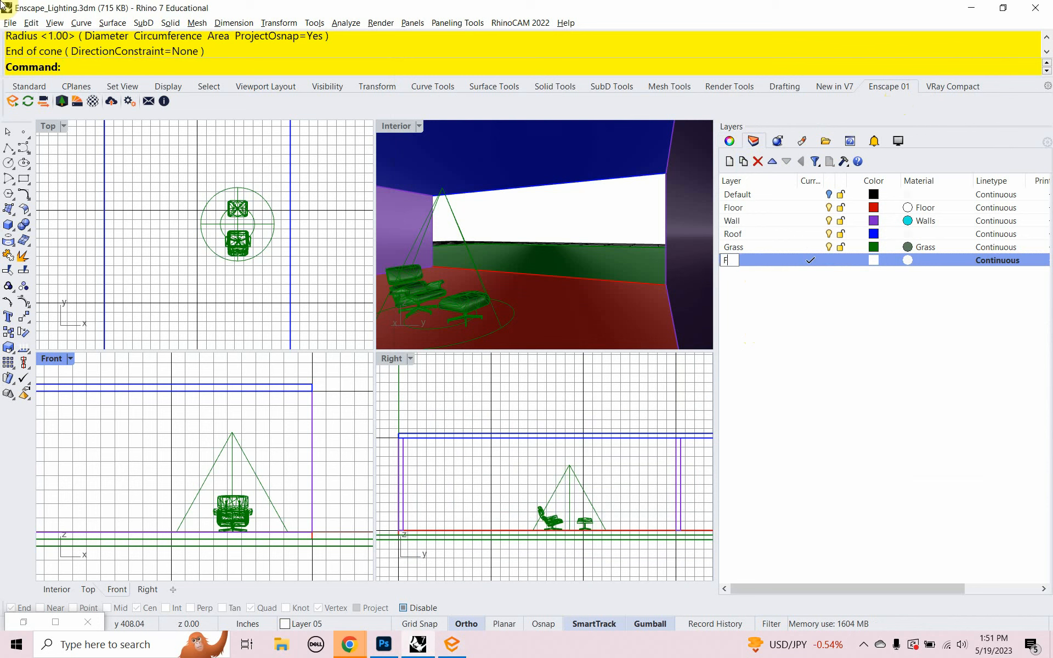
type("urniture")
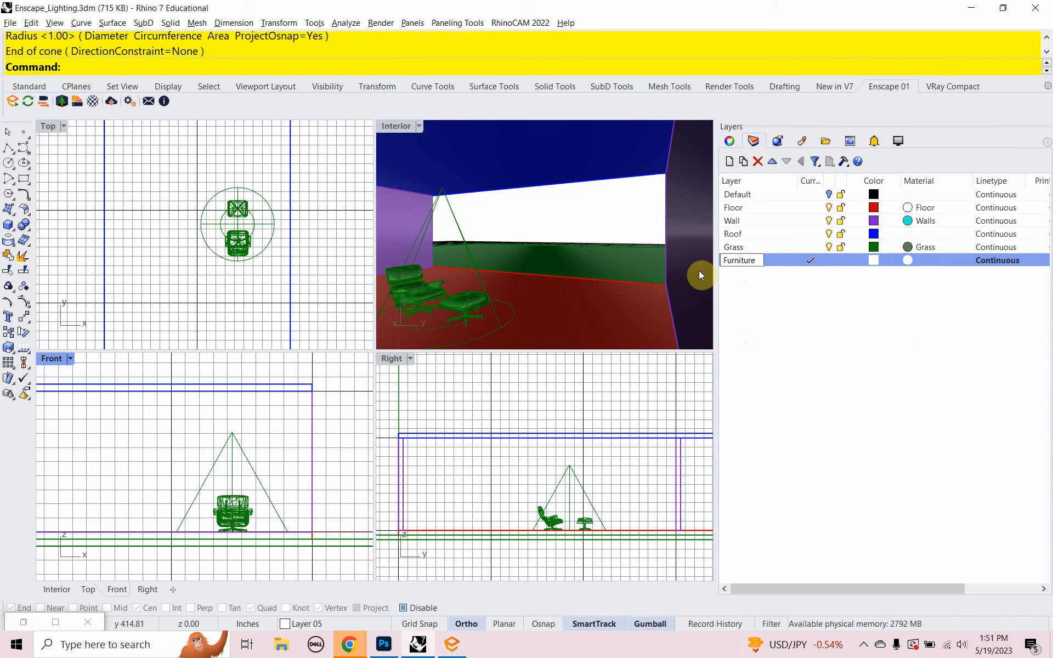
key("Return")
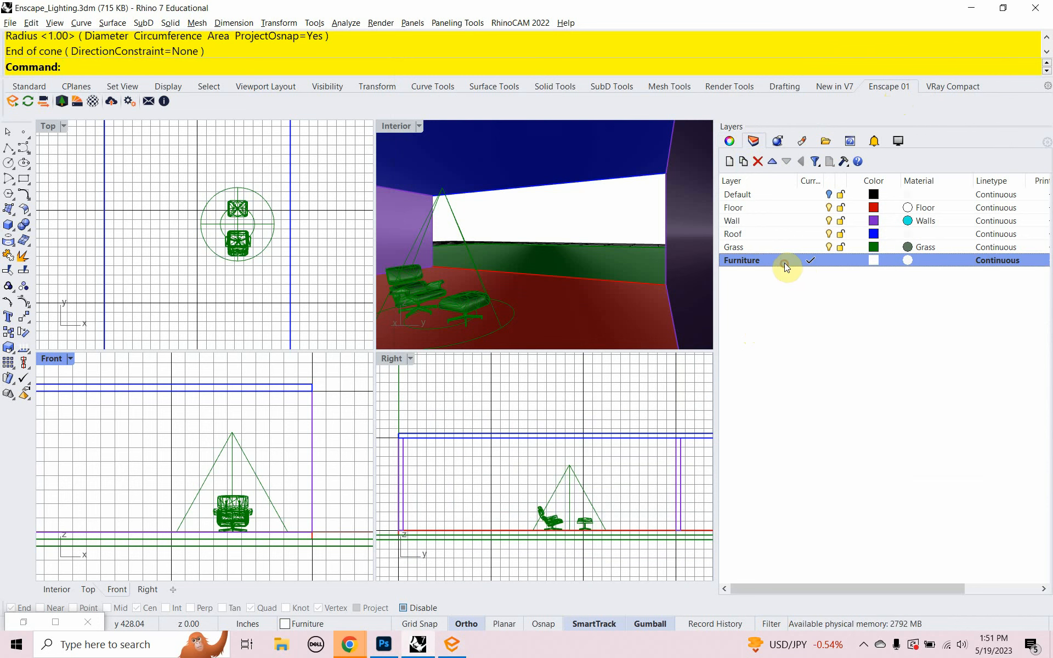
- Set the Furniture layer's colour to Orange
left_click(875, 262)
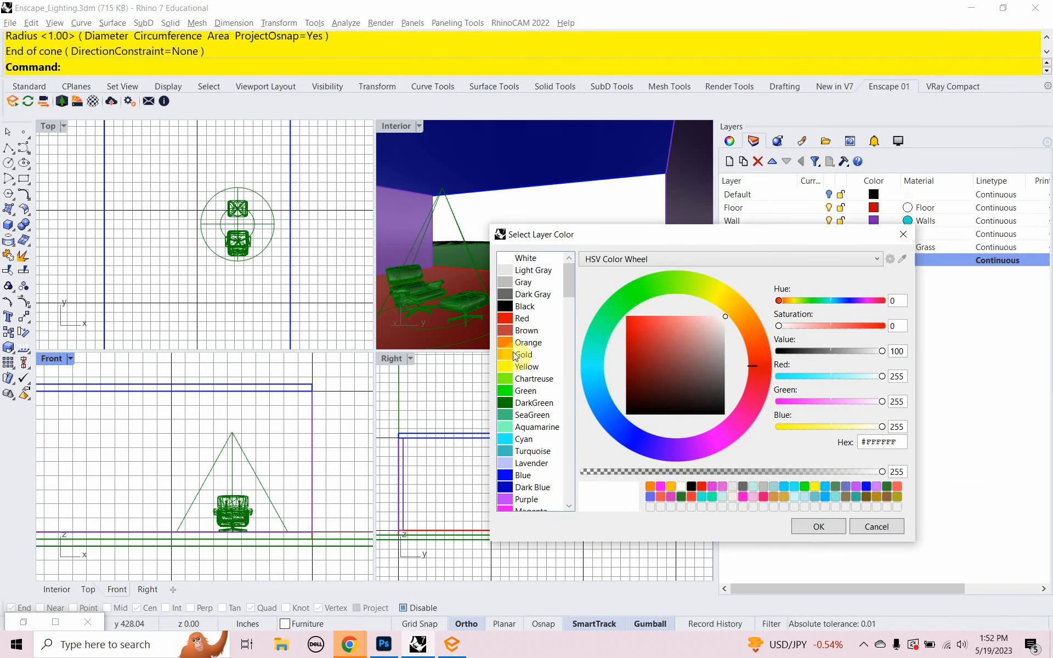
left_click(518, 343)
left_click(817, 526)
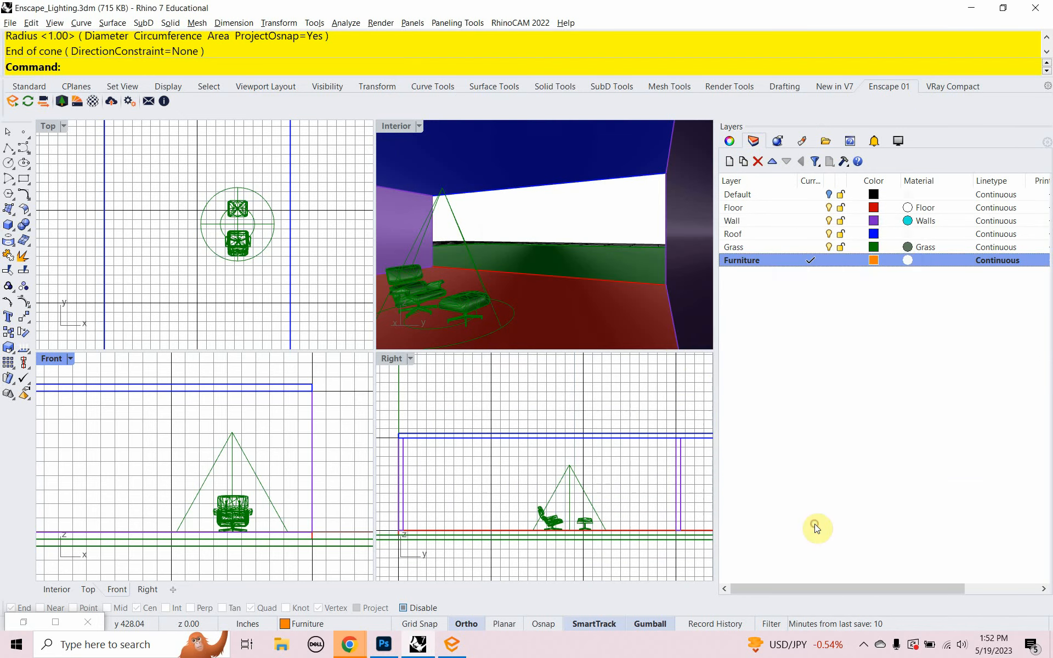
- Select the armchair and footstool and change their object layer to Furniture
left_click(388, 303)
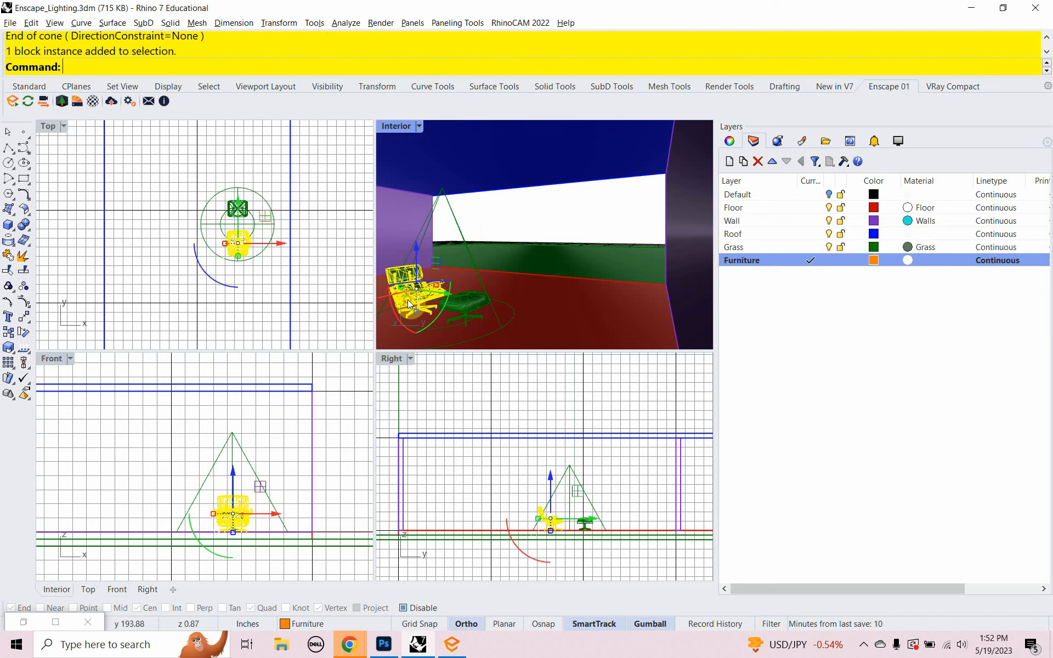
left_click(456, 307, "shift")
right_click(740, 262)
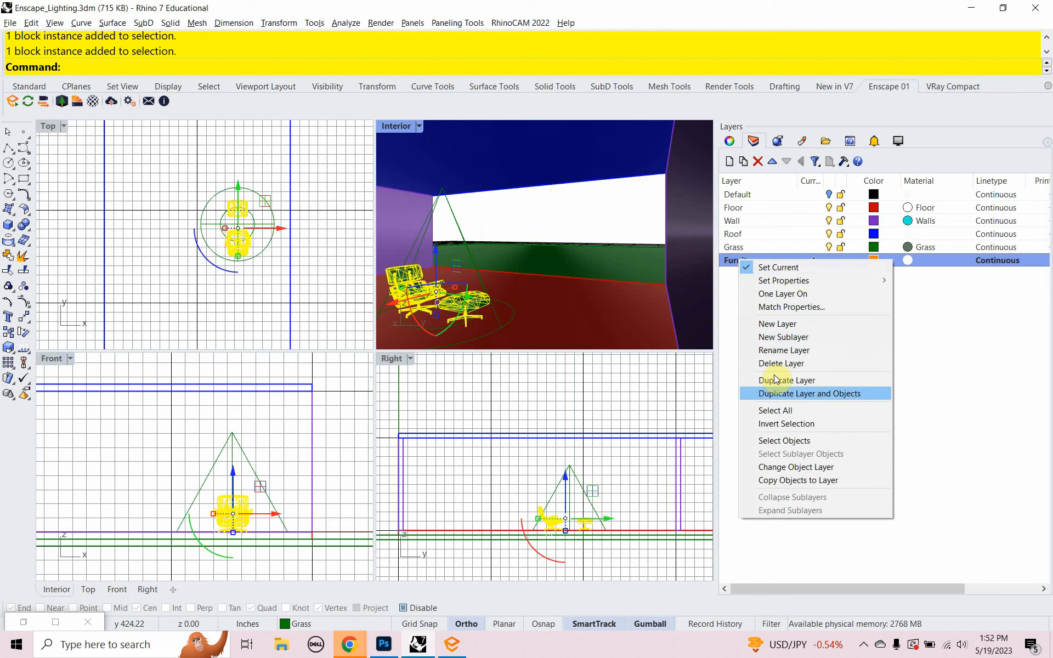
left_click(811, 466)
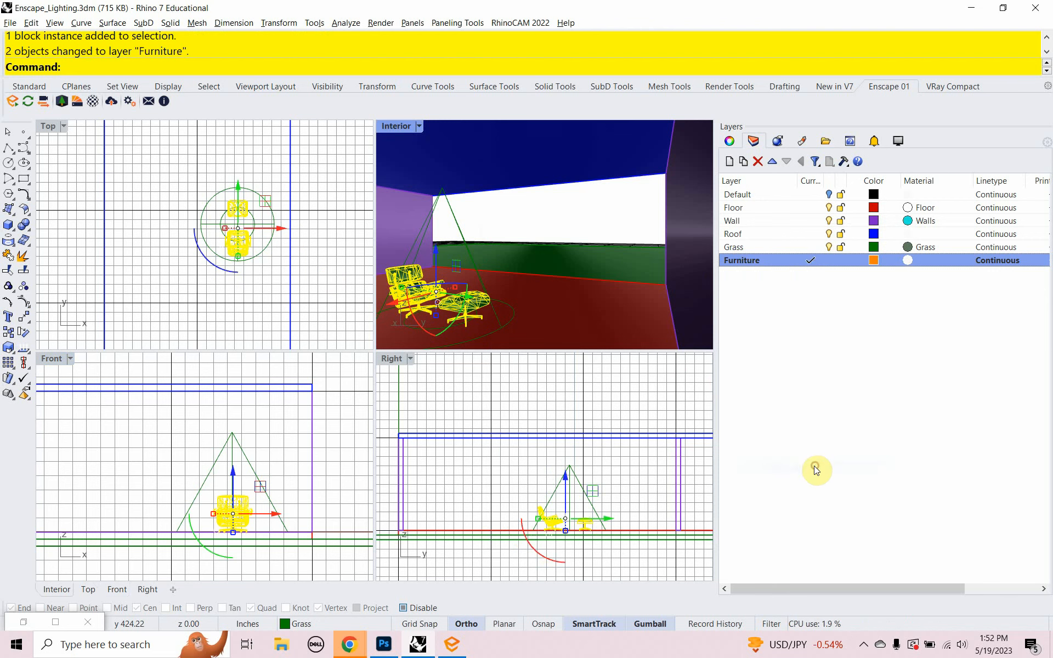
left_click(824, 402)
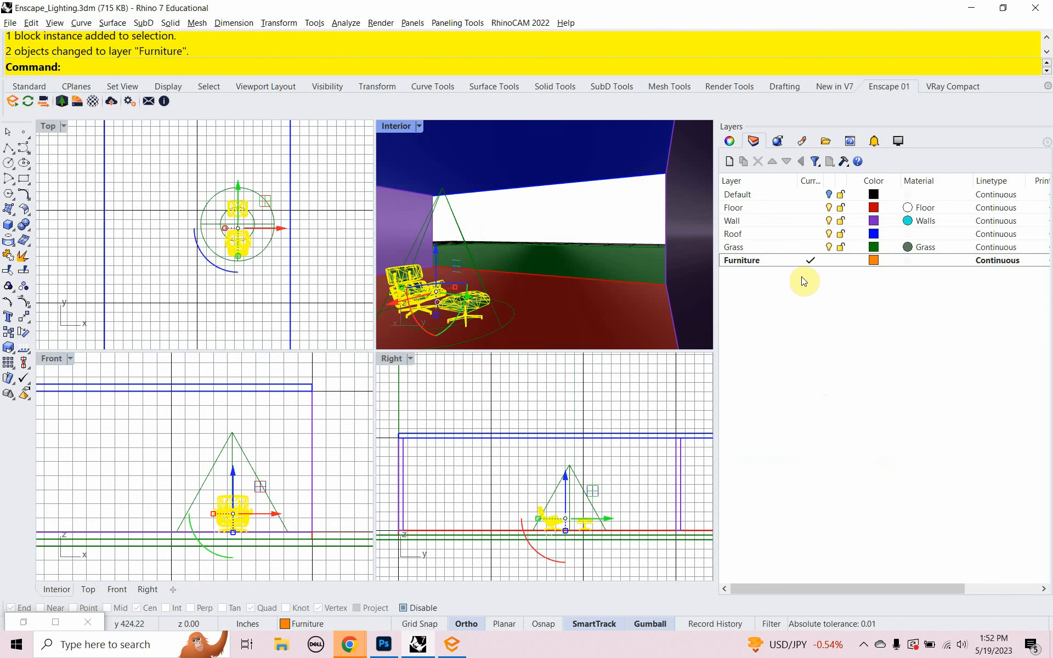
- Create a new layer named Spotlights and make it the current layer
right_click(760, 292)
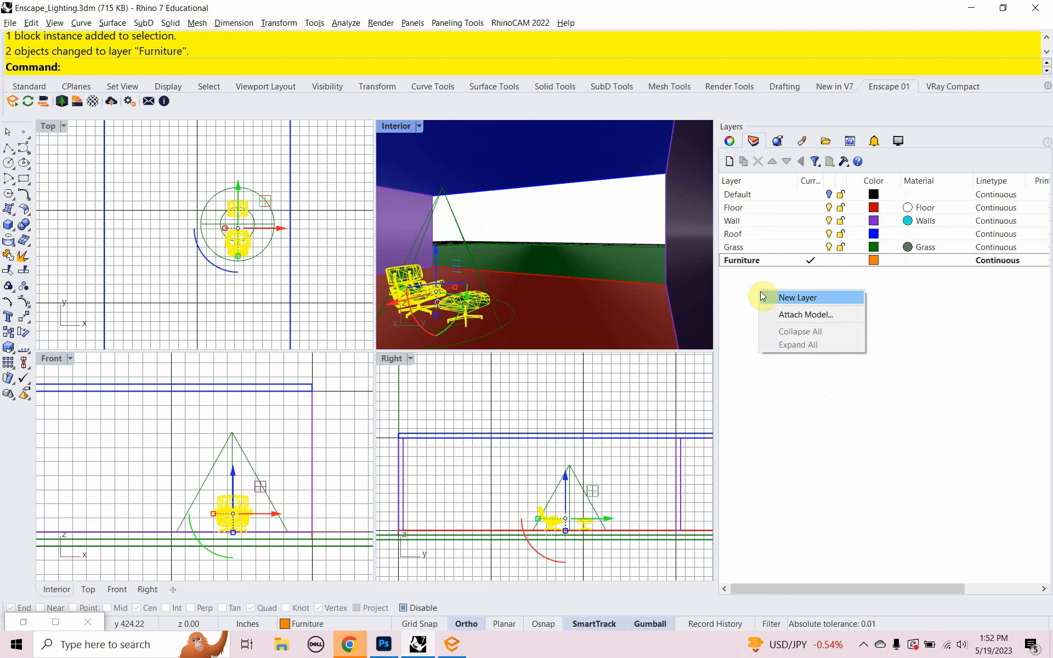
left_click(779, 299)
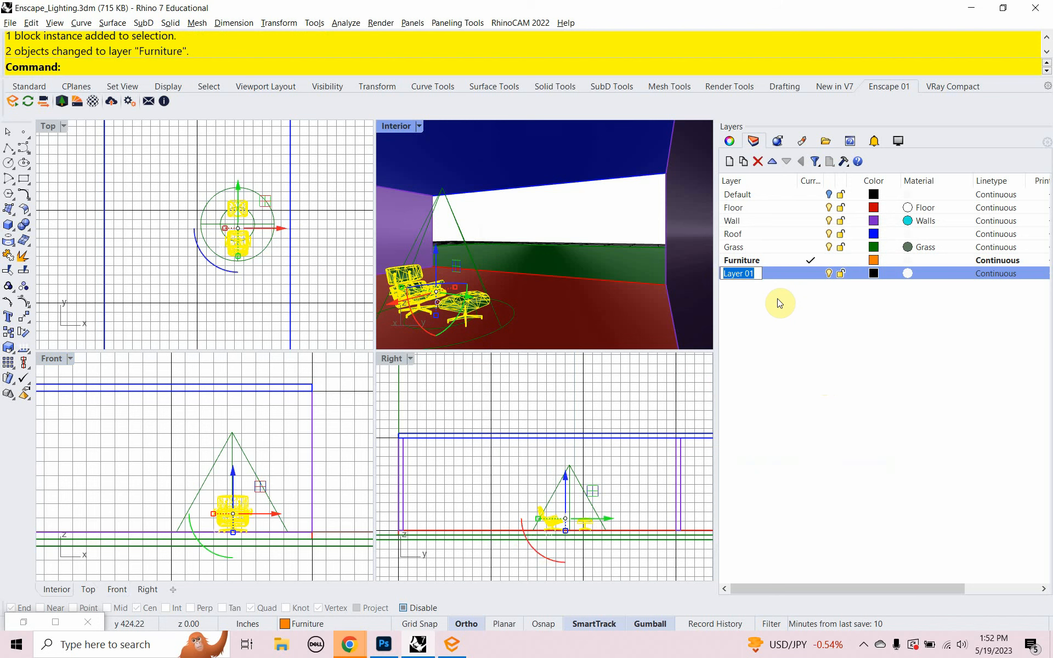
type("Spotlights")
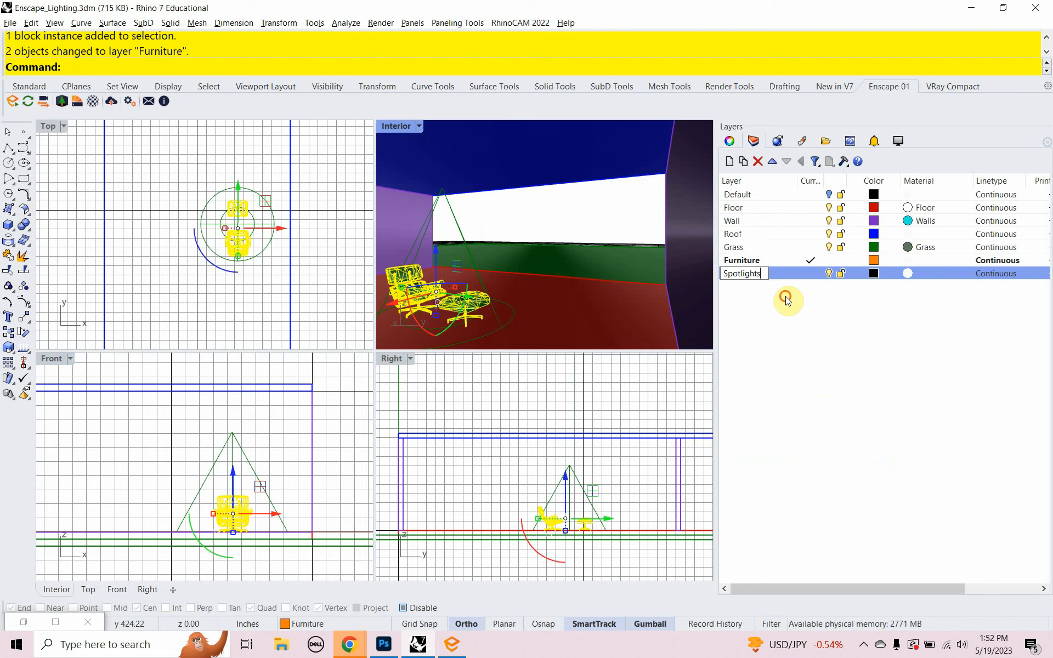
left_click(787, 300)
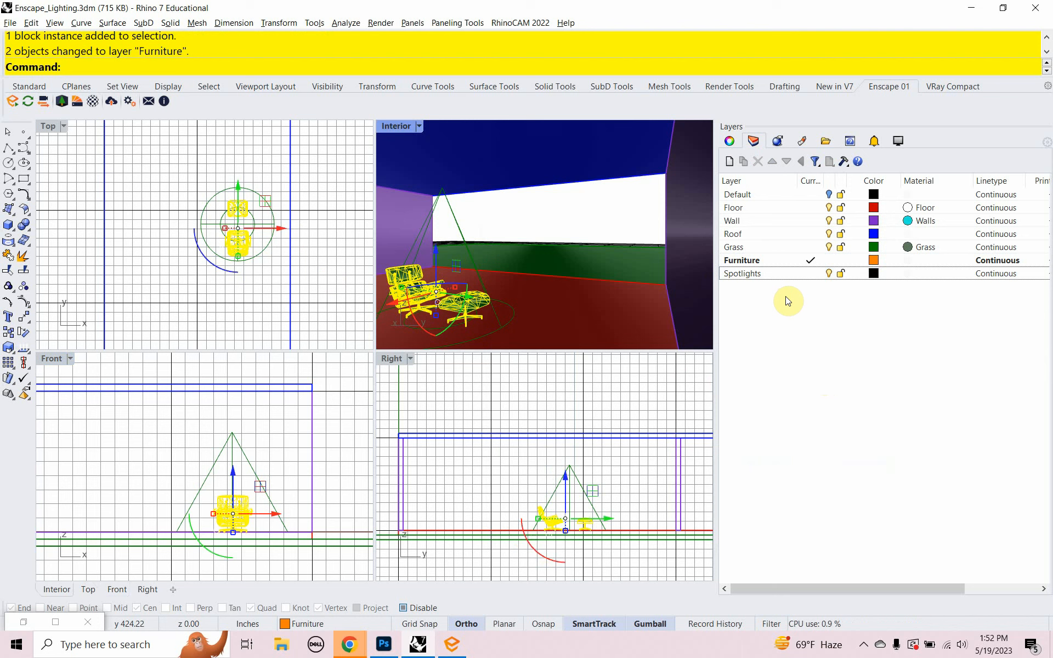
double_click(794, 274)
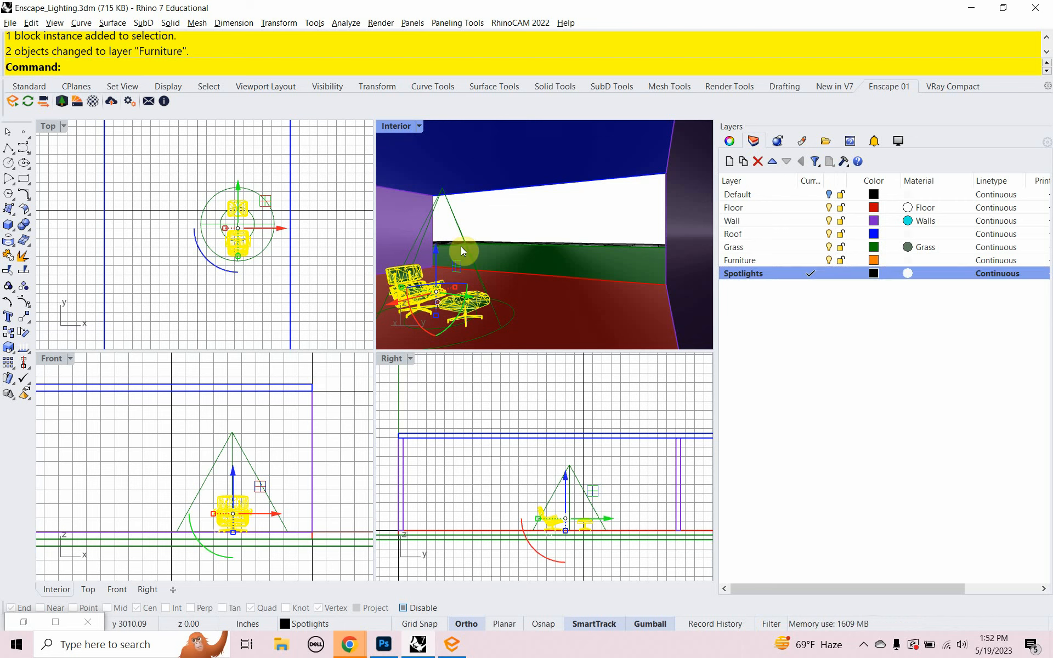
- Select the spotlight above the furniture and change its object layer to Spotlights
left_click(451, 215)
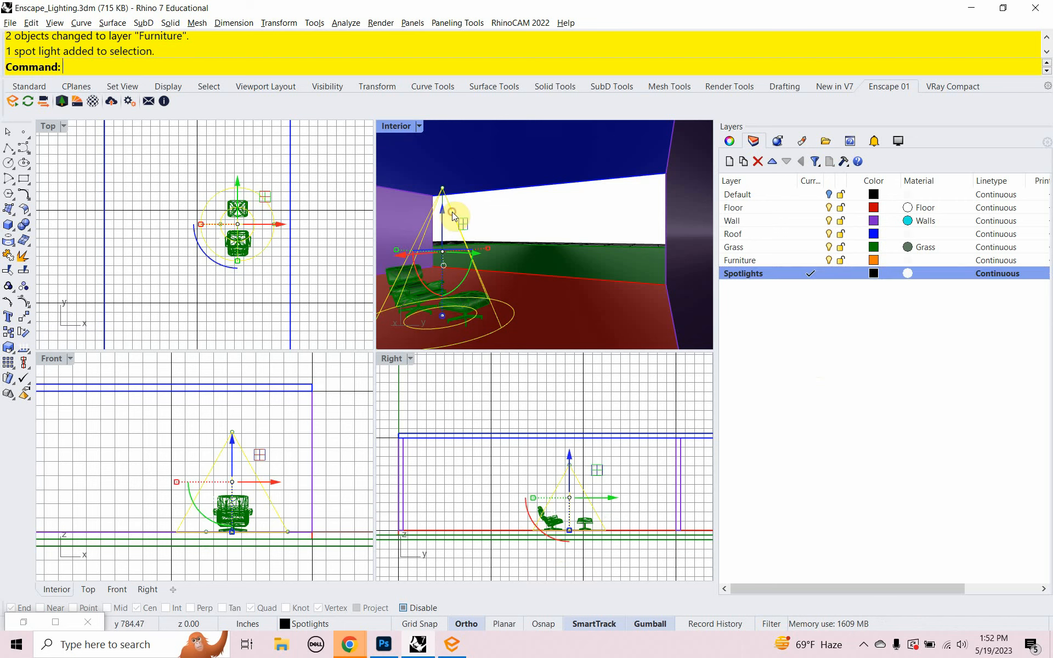
right_click(783, 276)
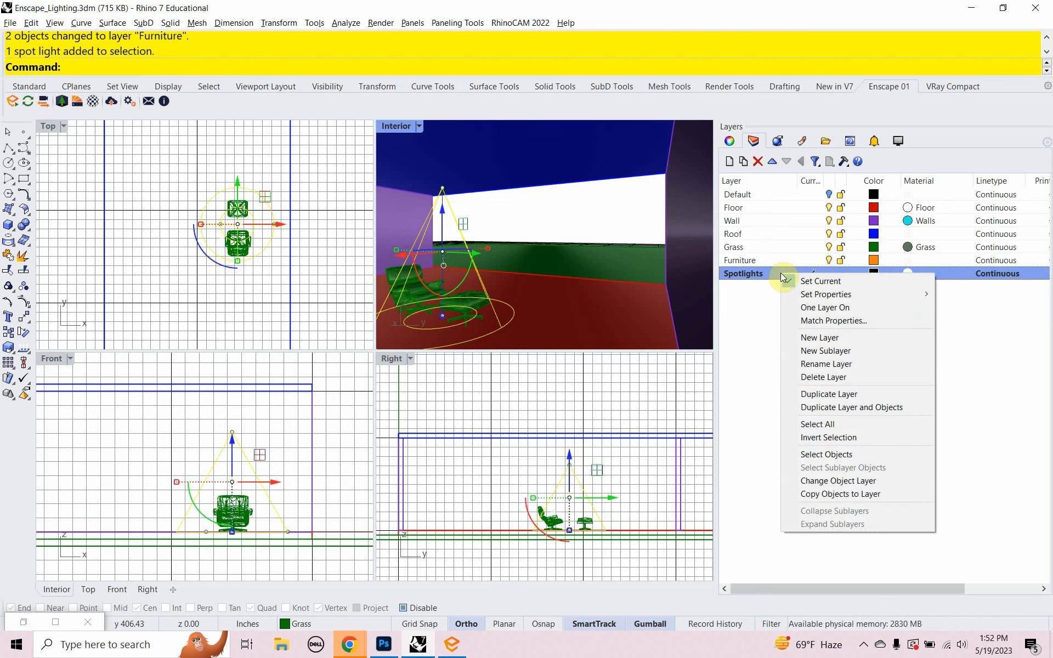
left_click(861, 481)
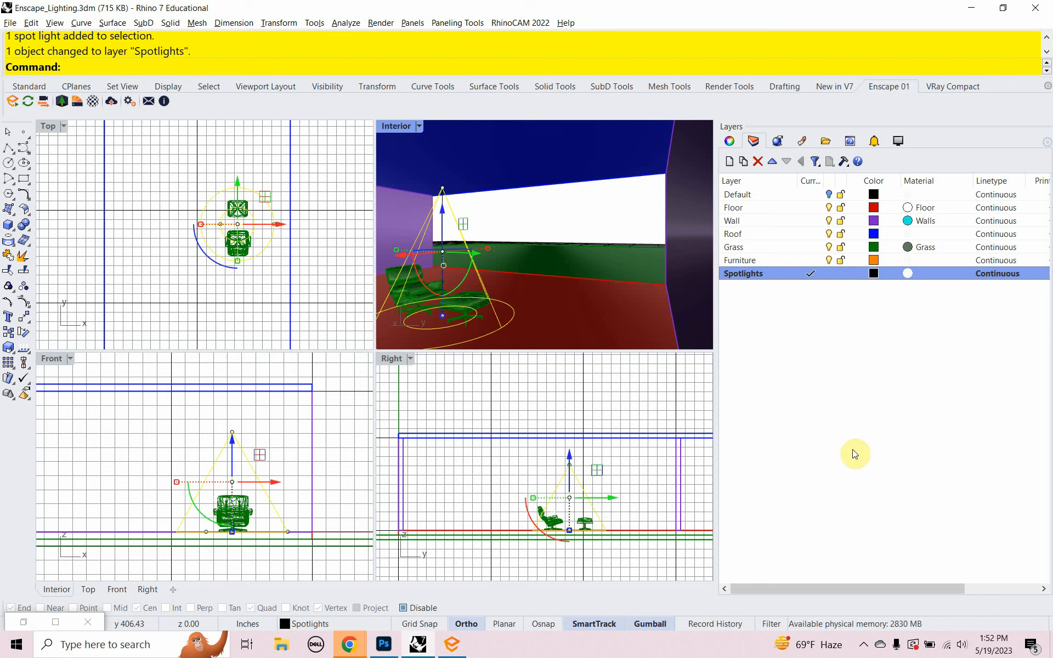
- Turn the Furniture layer off and on again to check which objects it holds
left_click(831, 259)
left_click(830, 259)
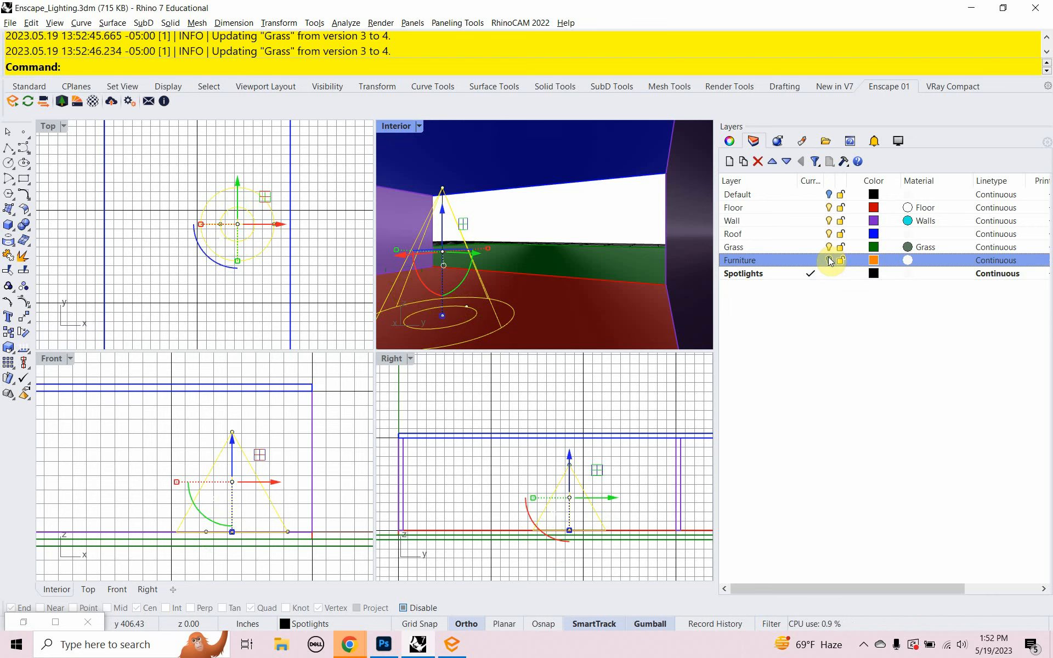
left_click(828, 260)
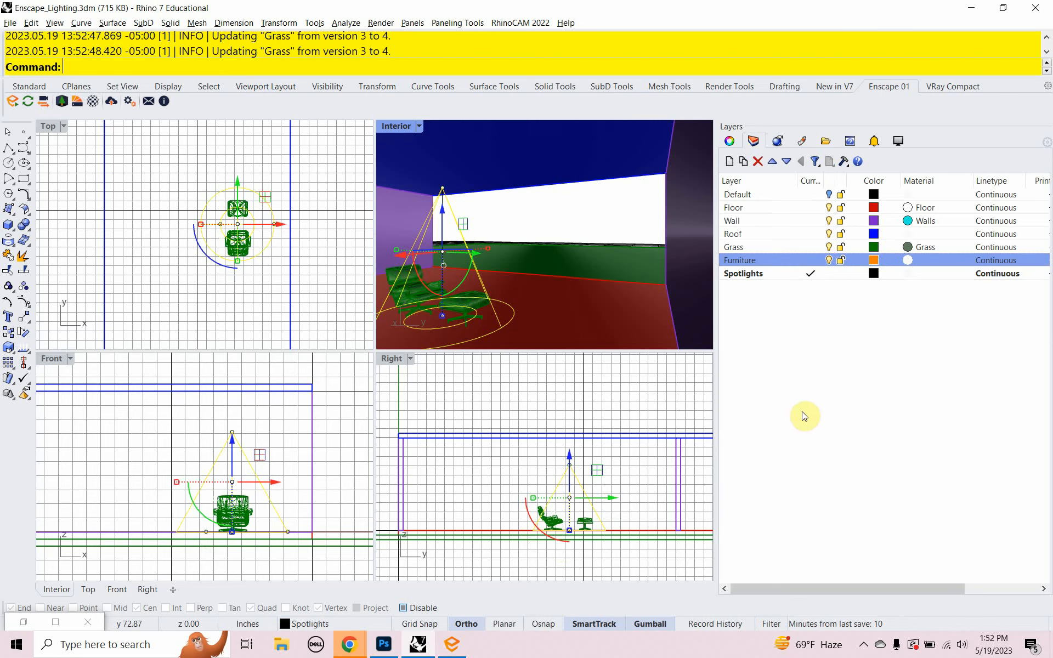
- Bring the Enscape render back up beside Rhino's Top and Front views and clear the spotlight selection
left_click(451, 645)
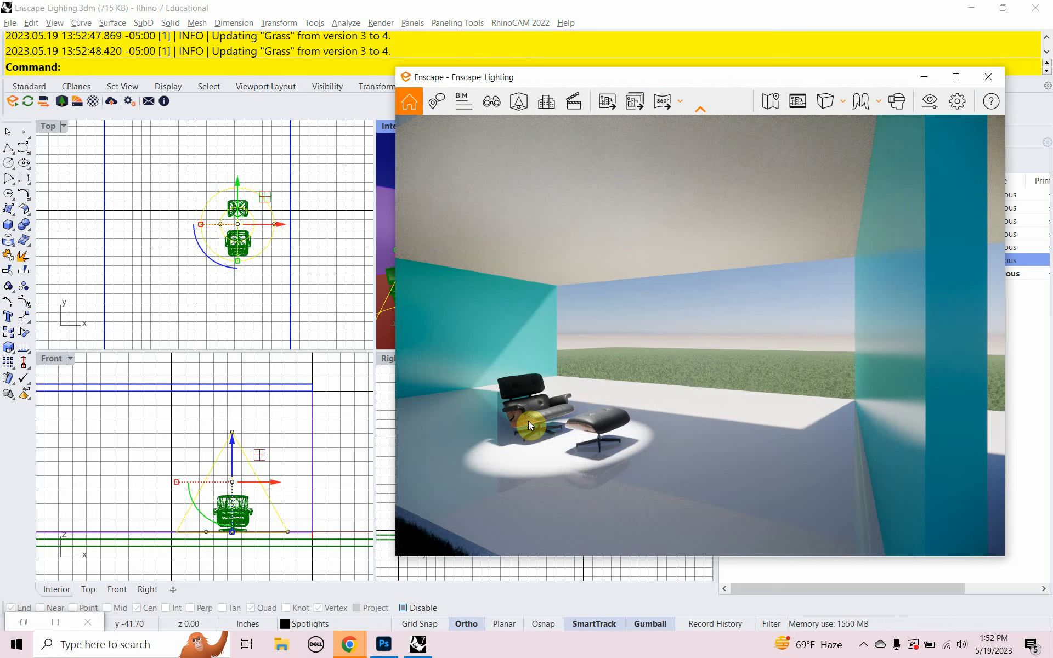
mouse_move(835, 75)
left_mouse_down()
mouse_move(467, 74)
mouse_move(546, 91)
mouse_move(817, 90)
mouse_move(843, 81)
left_mouse_up()
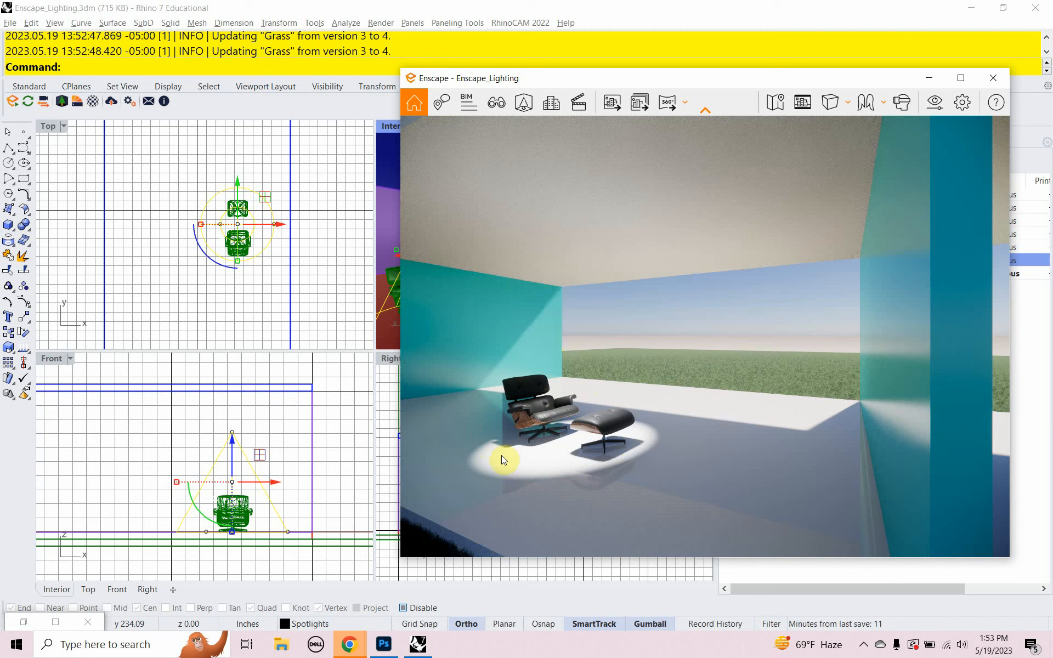
scroll(260, 282, "up", 4)
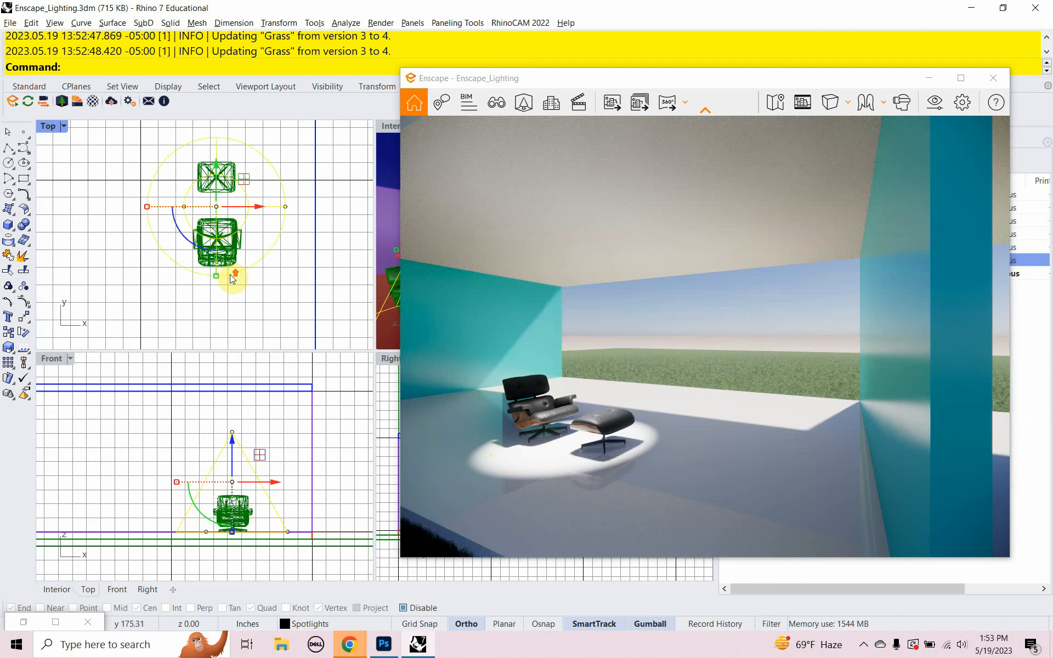
right_click_drag(262, 269, 249, 306)
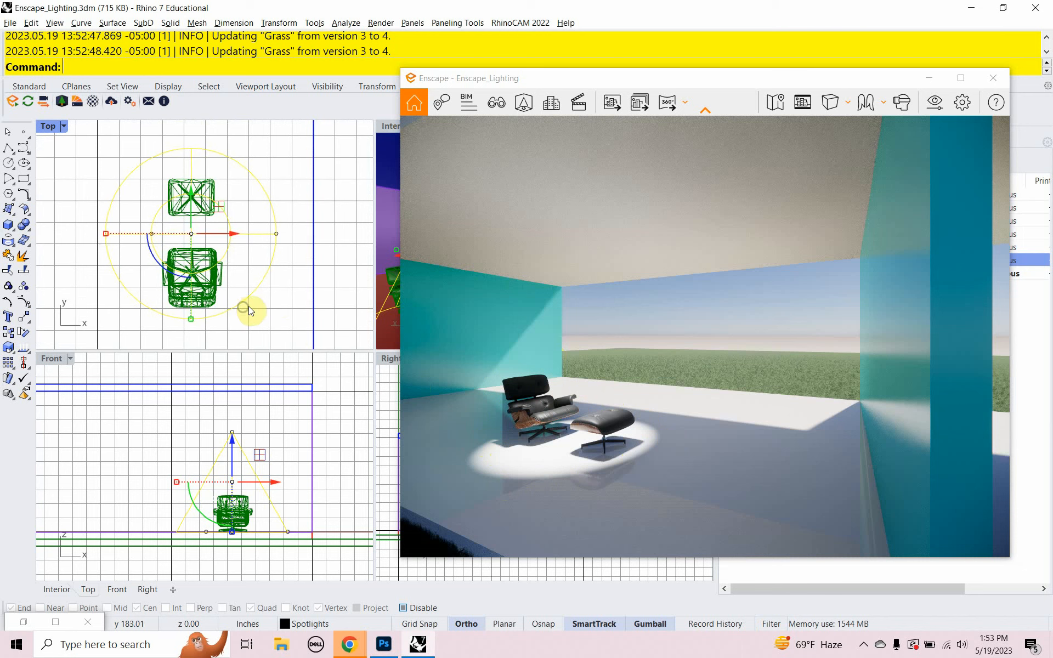
left_click(278, 300)
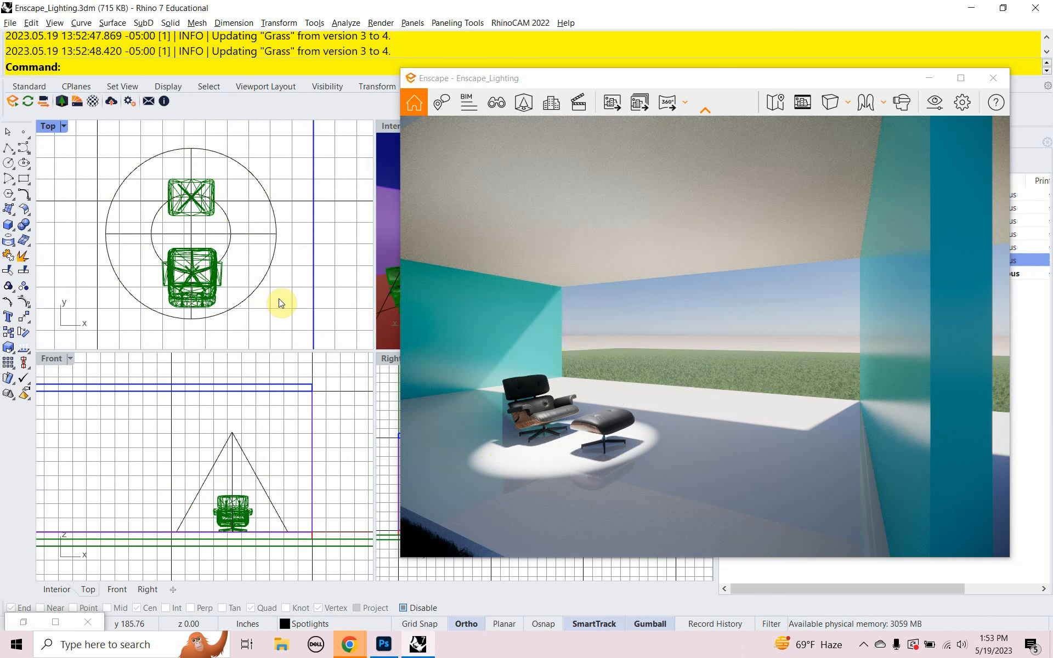
- Enlarge the spotlight's inner hotspot circle in the Top view by moving its hotspot point outward along X
left_click(265, 276)
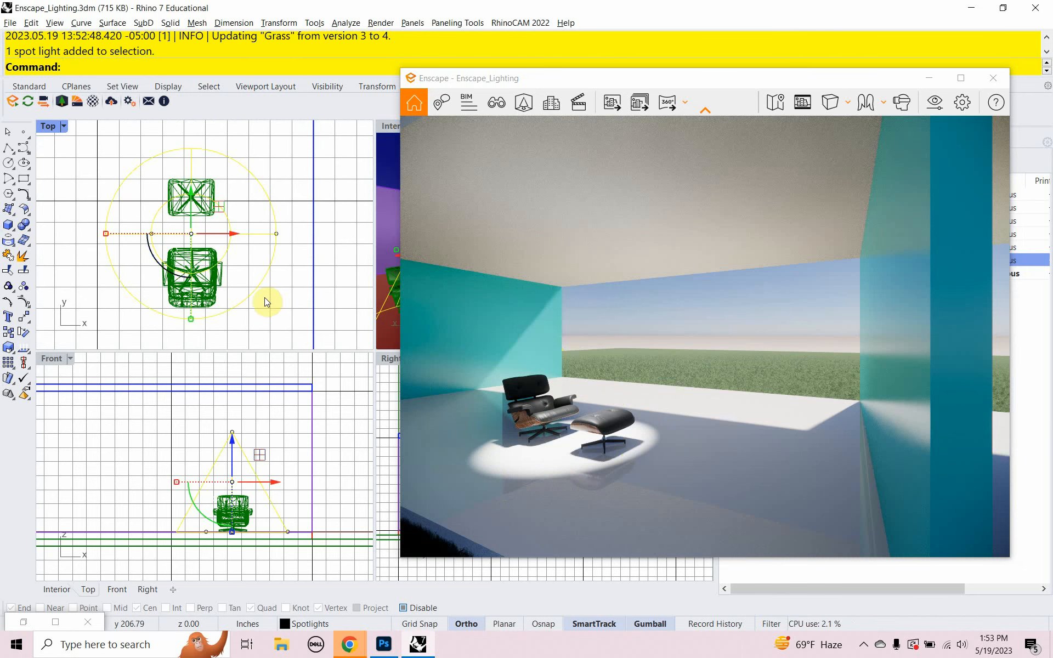
left_click(153, 237)
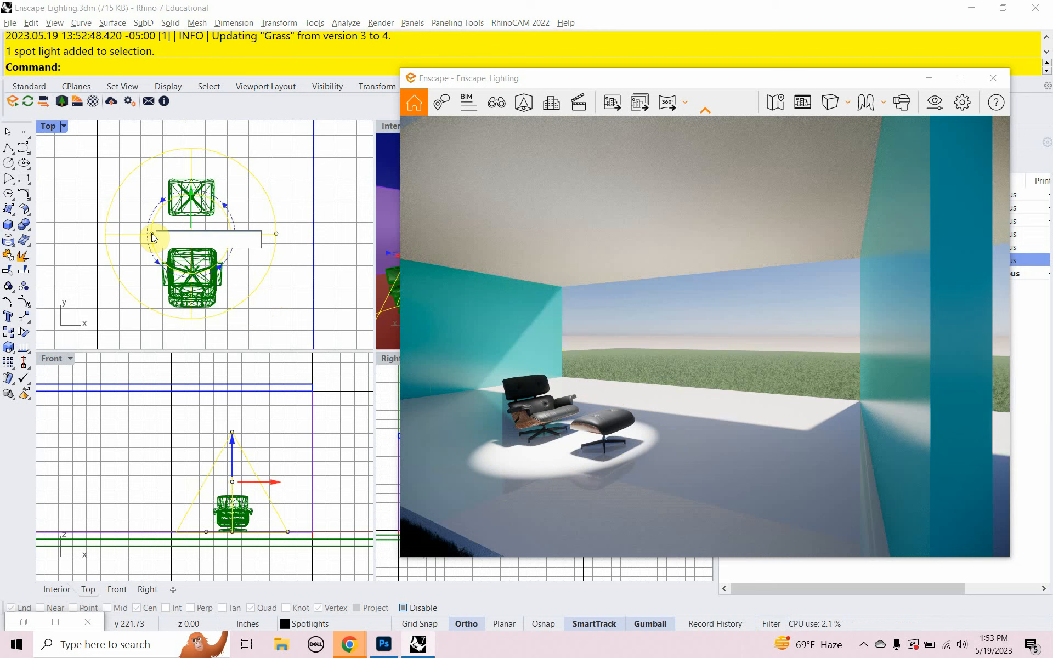
left_click(137, 257)
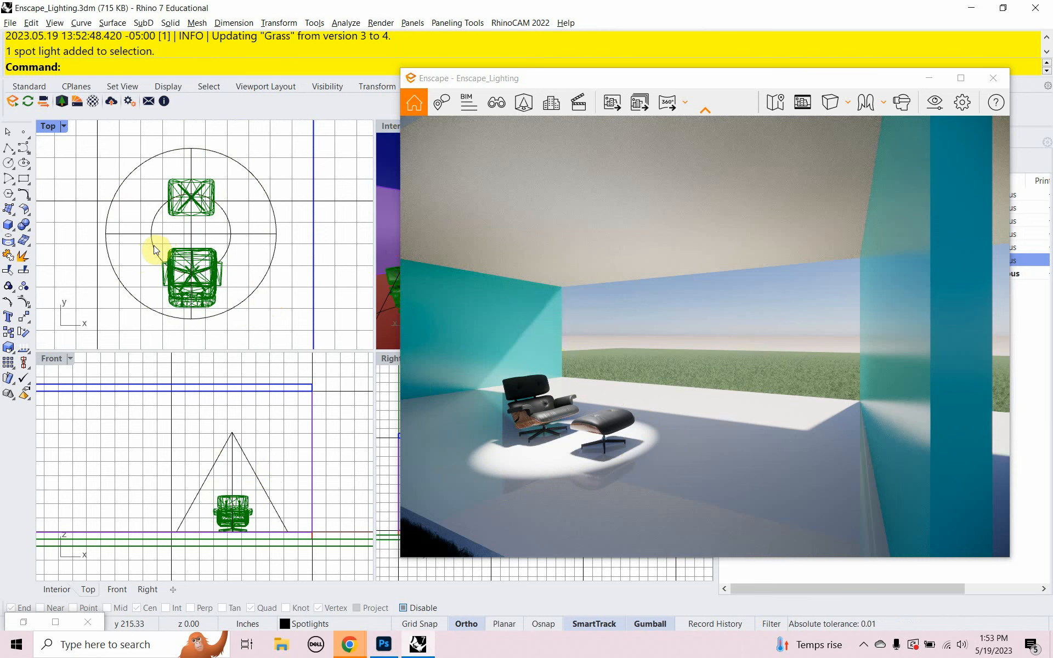
left_click(157, 247)
scroll(158, 241, "up", 3)
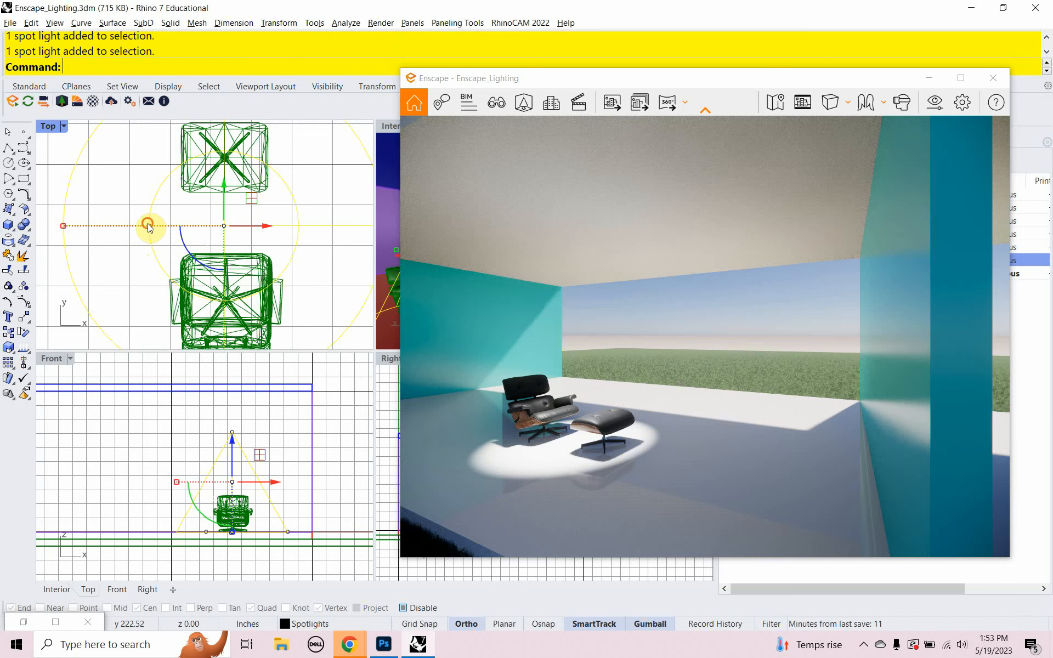
left_click(148, 225)
scroll(178, 233, "down", 2)
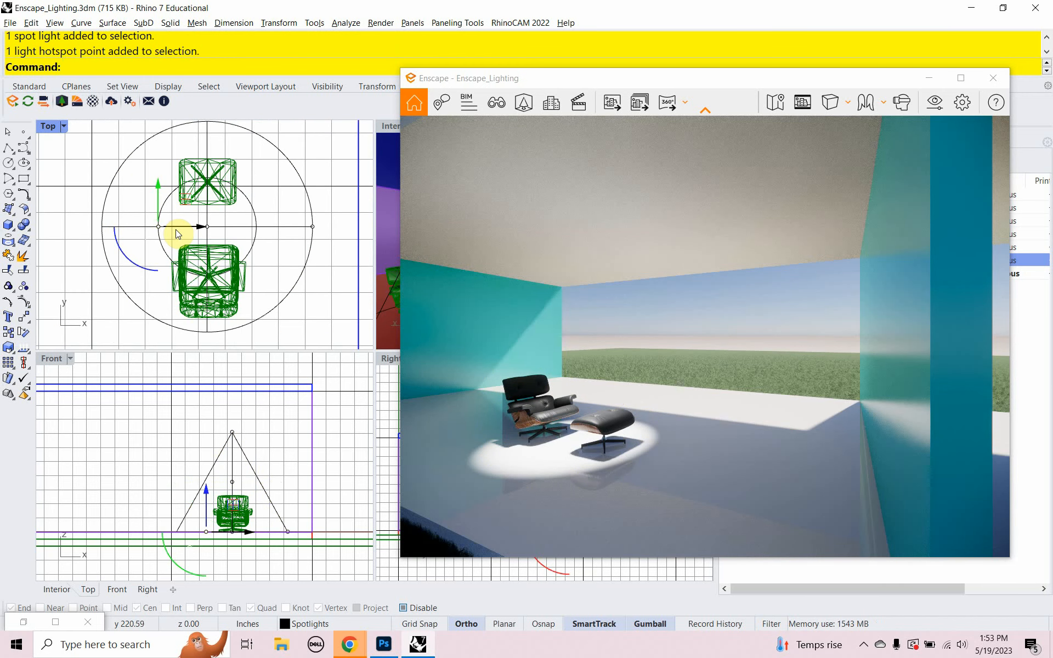
scroll(176, 233, "down", 1)
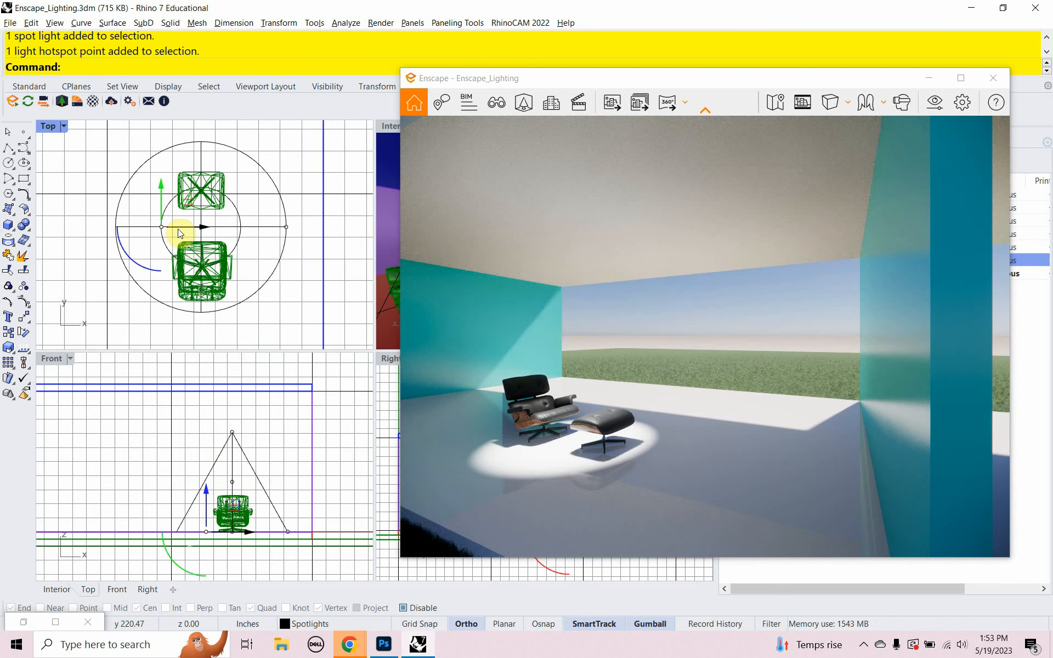
left_click_drag(193, 229, 169, 231)
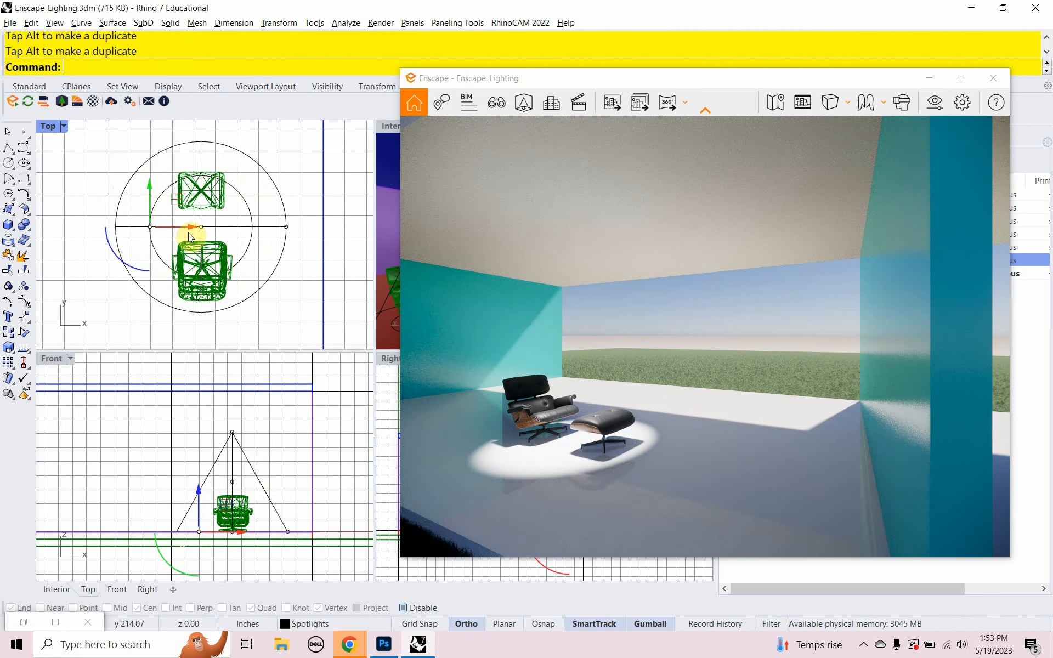
- Widen the spotlight's outer cone by moving its radius point outward along X in the Top view, and close the Enscape render window
left_click(286, 228)
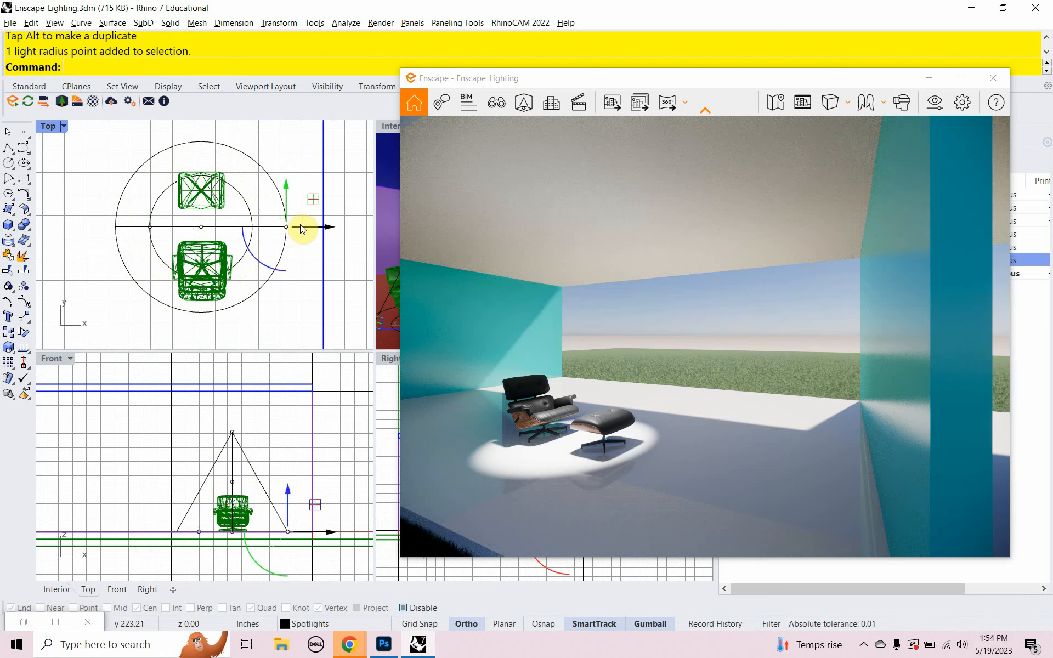
left_click_drag(301, 228, 329, 235)
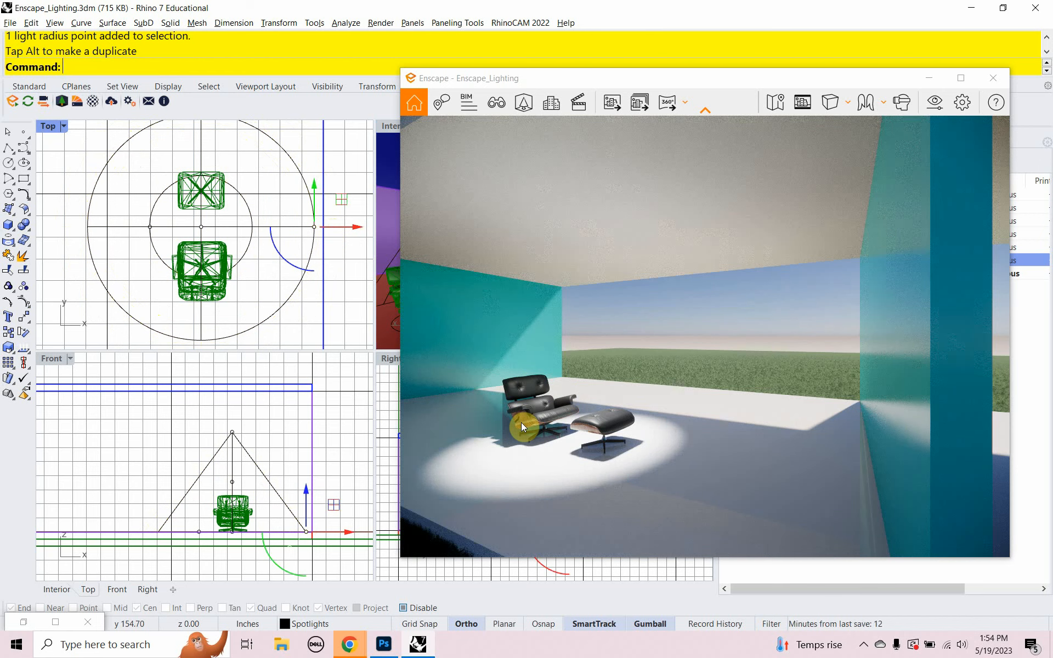
scroll(281, 300, "down", 4)
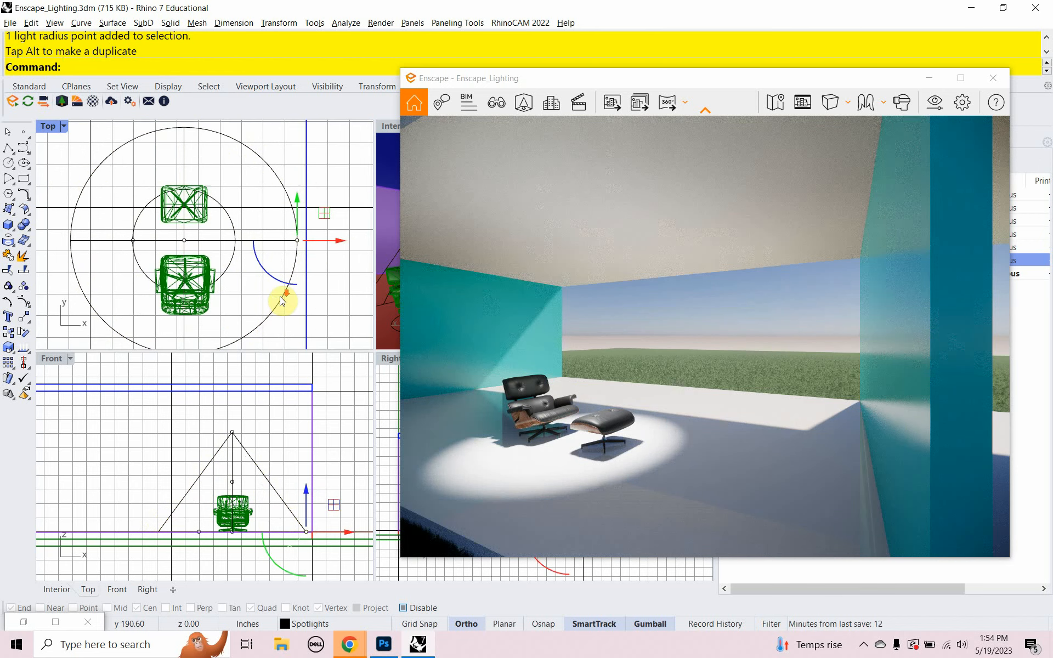
right_click_drag(281, 300, 237, 269)
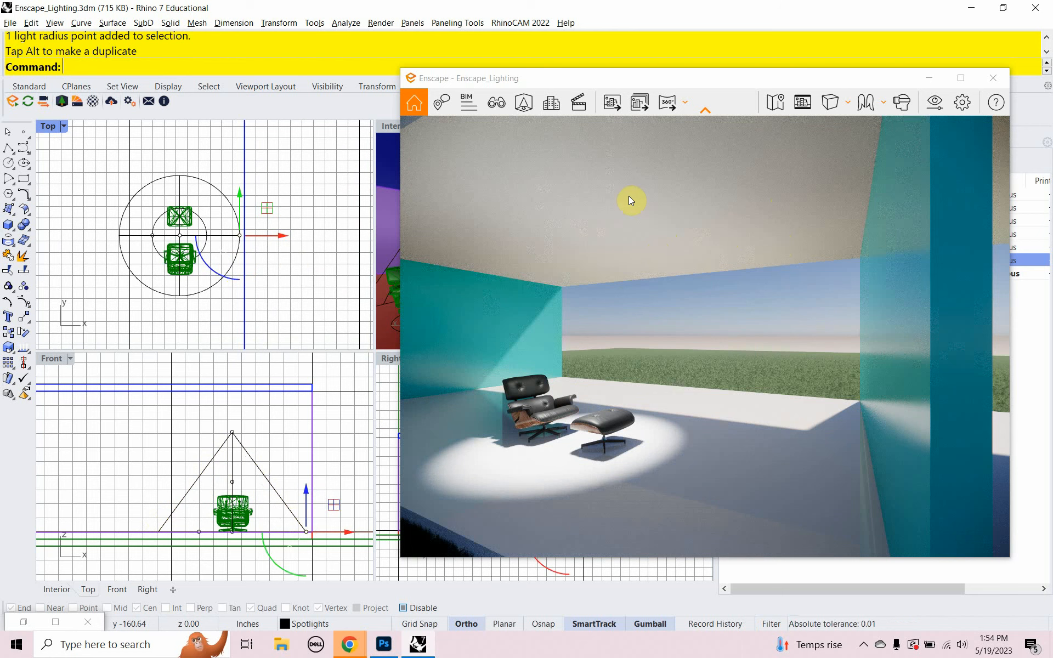
left_click(985, 81)
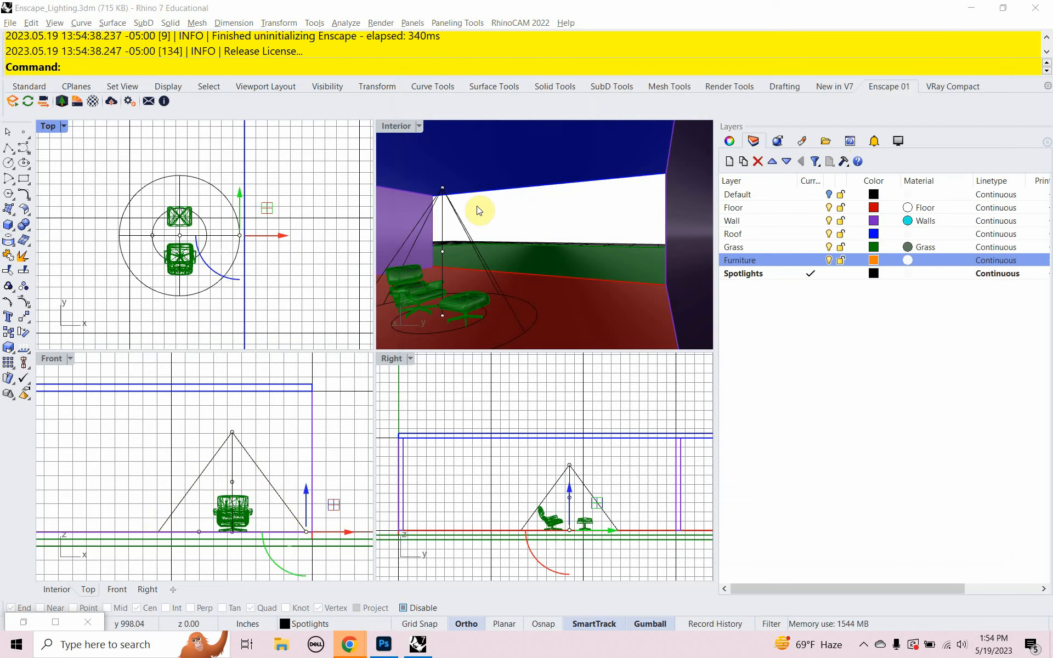
- Create a new layer named Recess Can and make it the current layer
scroll(339, 231, "down", 5)
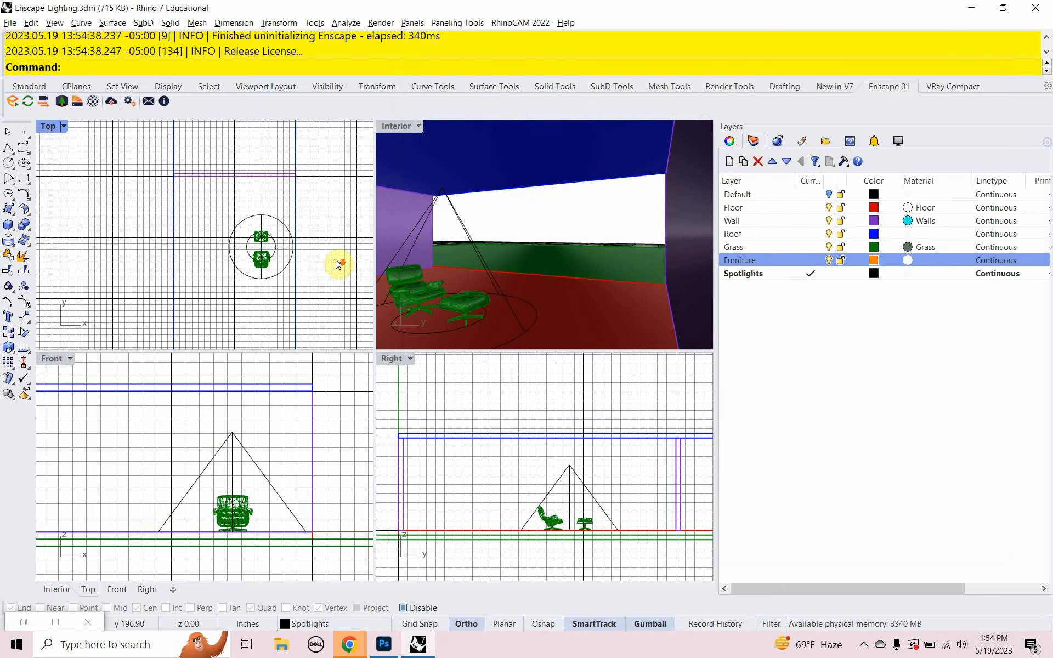
right_click_drag(328, 271, 318, 277)
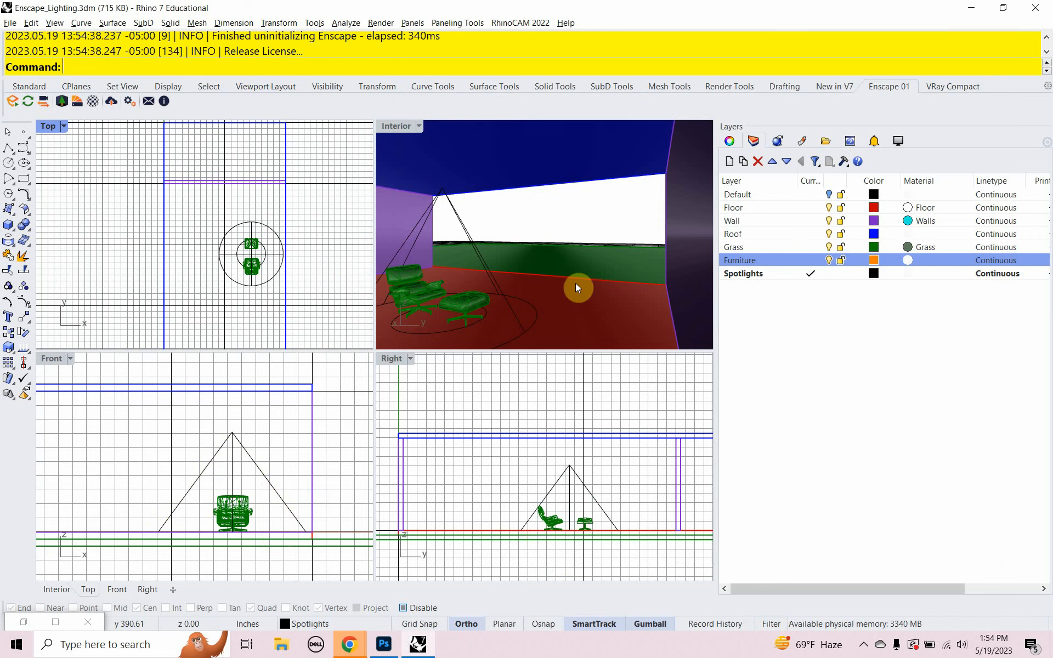
left_click(736, 301)
right_click(735, 299)
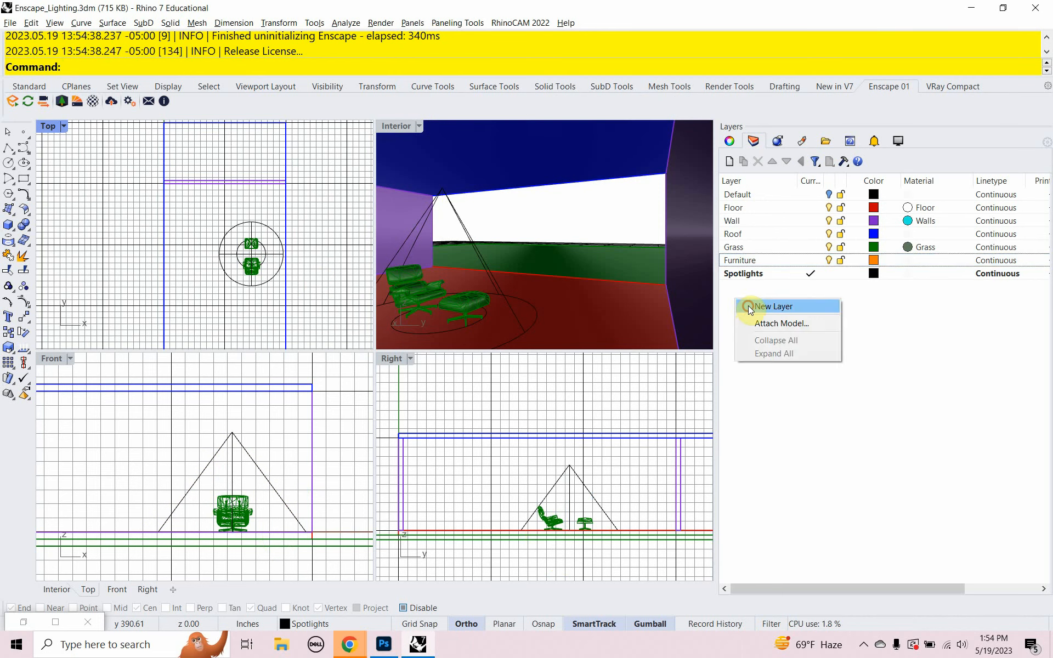
left_click(751, 309)
type("Rec")
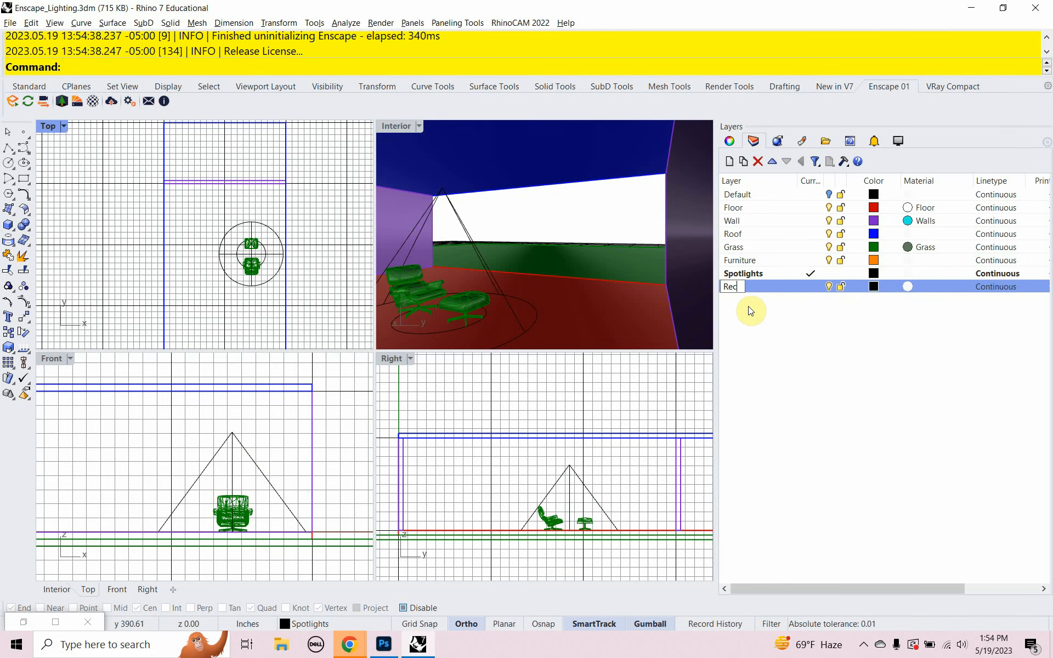
type("ess Can")
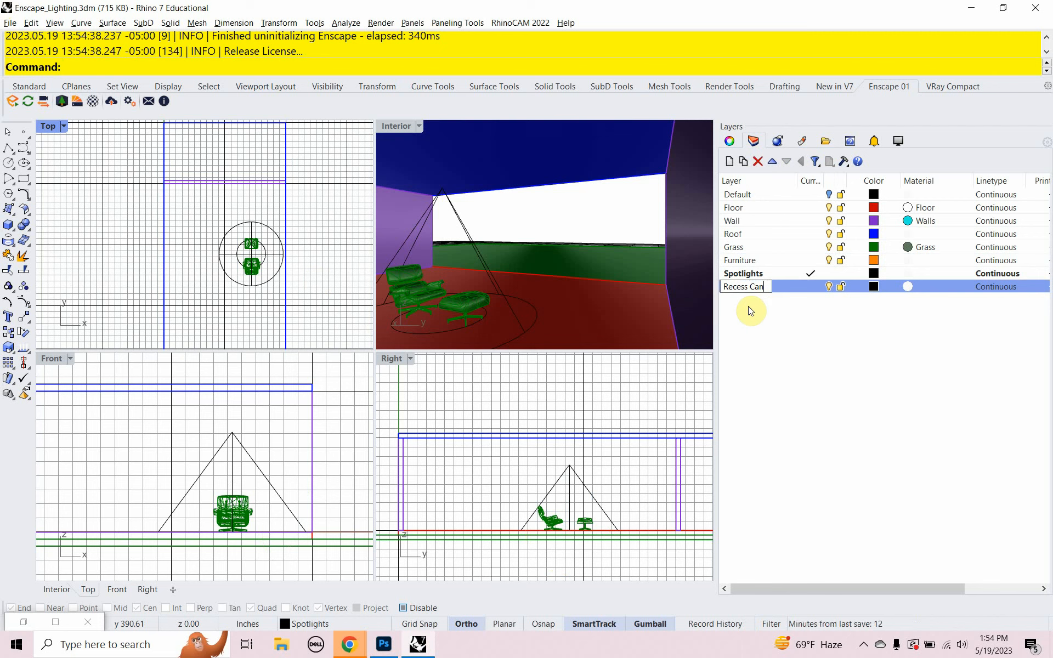
left_click(792, 290)
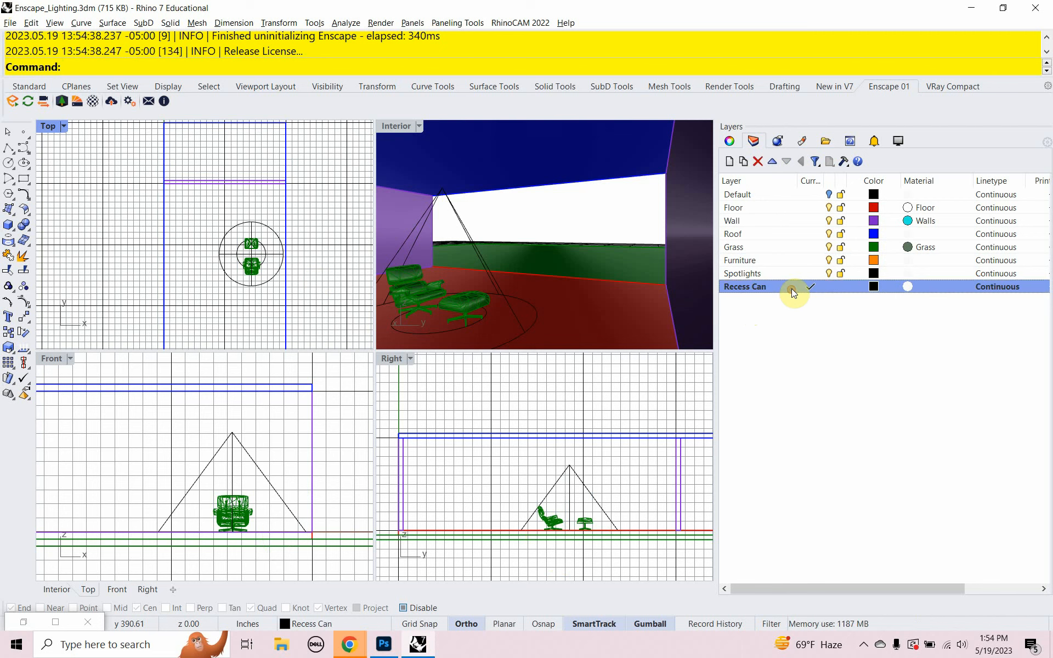
- With Grid Snap on, draw a circle of 3-inch radius in the Top view, between the side wall and the spotlight
right_click_drag(203, 277, 222, 258)
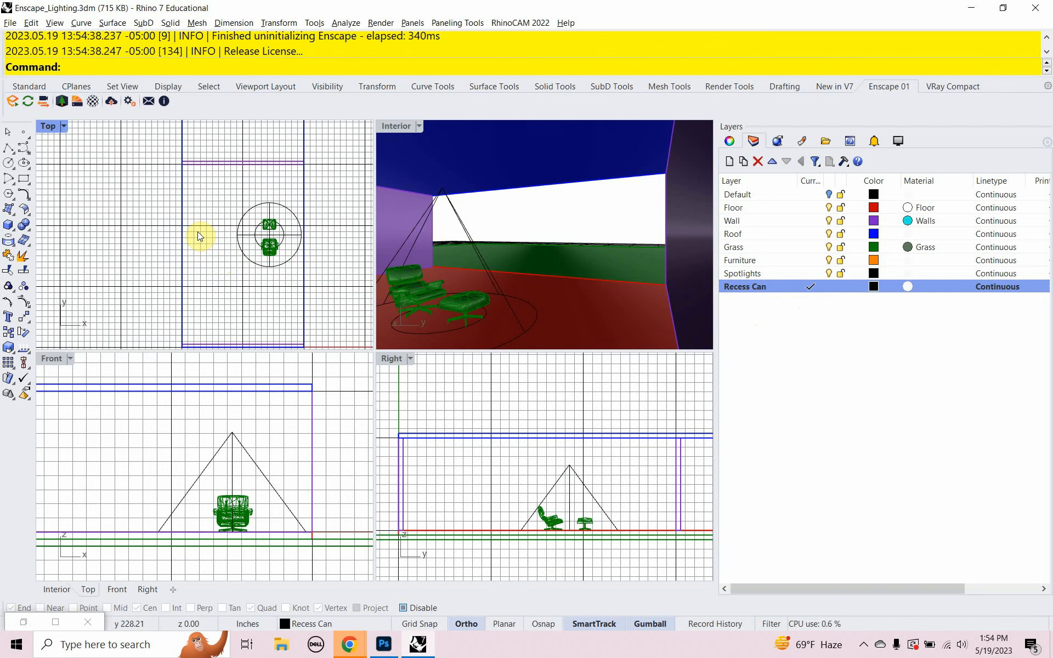
left_click(436, 626)
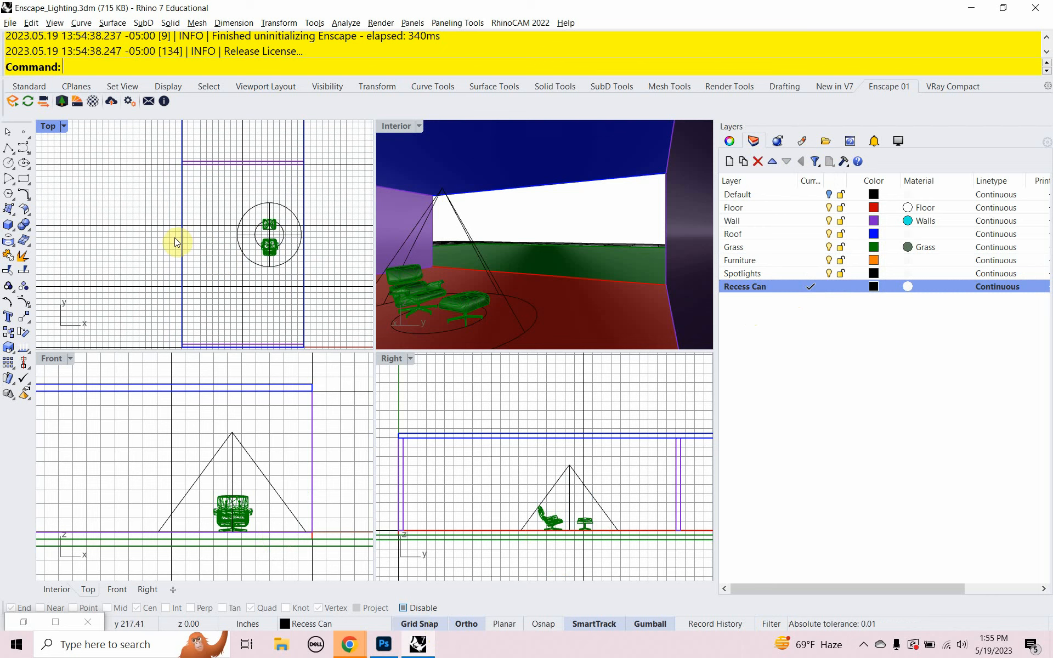
scroll(180, 219, "up", 5)
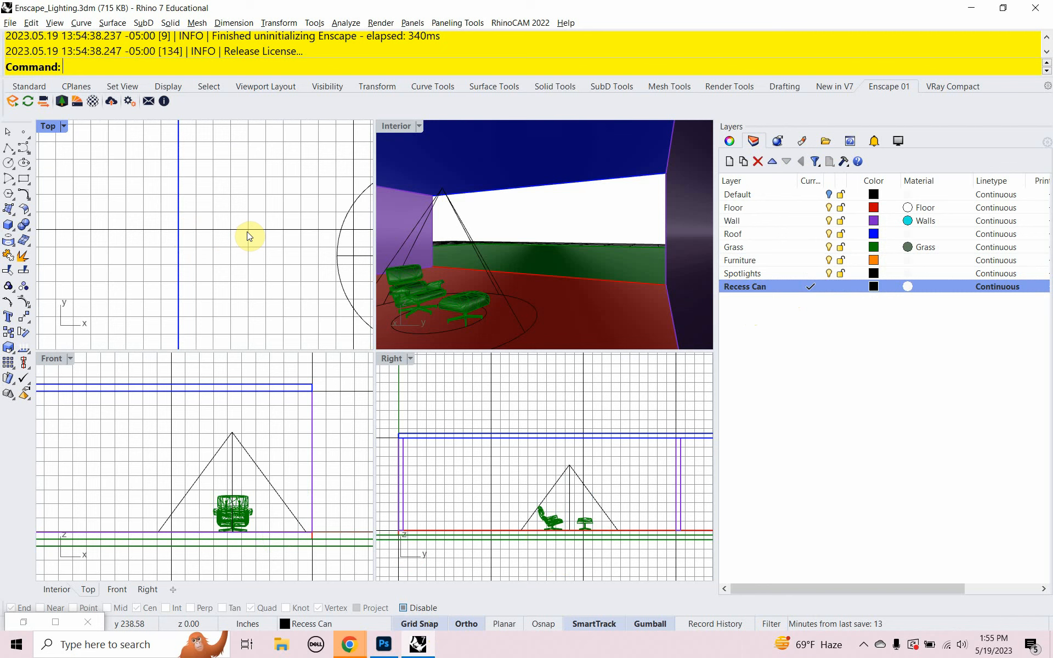
type("Circle")
key("Return")
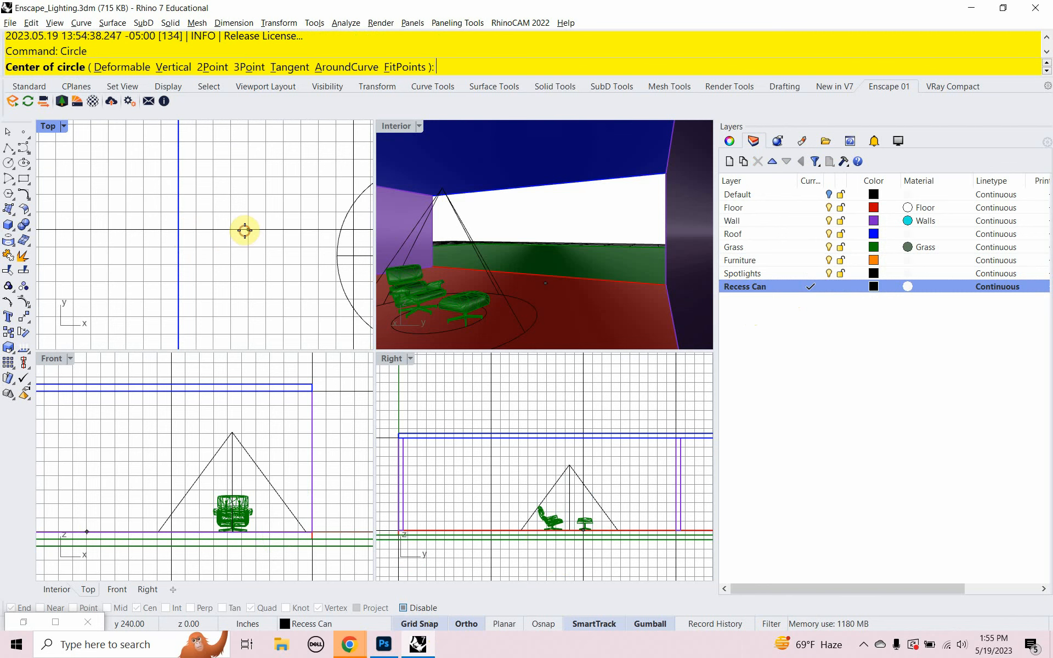
left_click(246, 229)
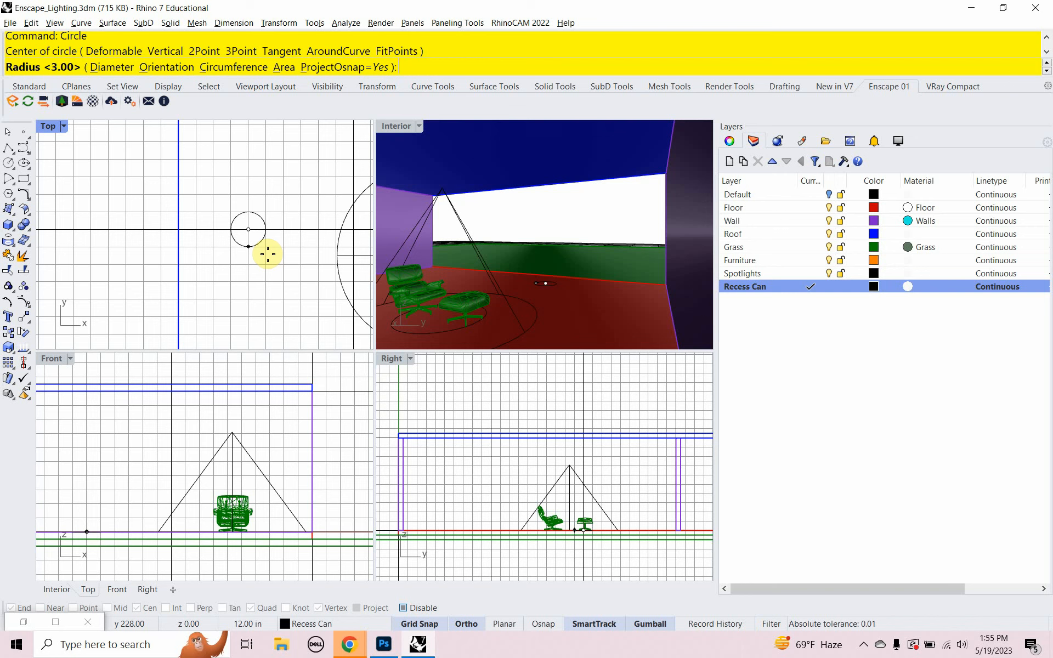
key("Return")
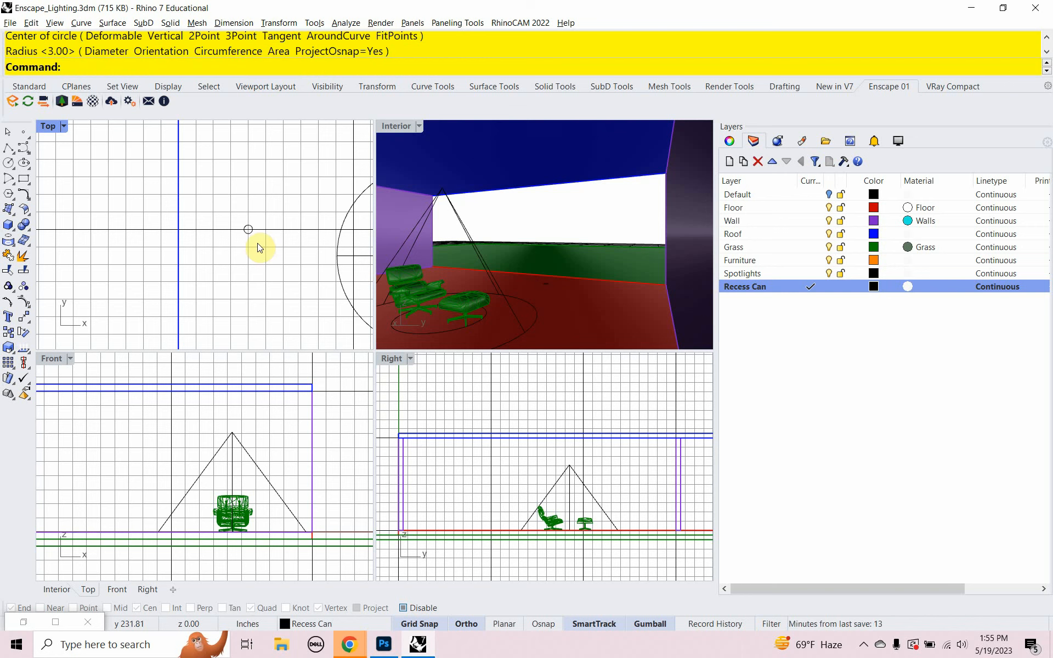
- Move the circle 120 inches straight up in the Front view, from the floor to the underside of the roof
left_click(252, 233)
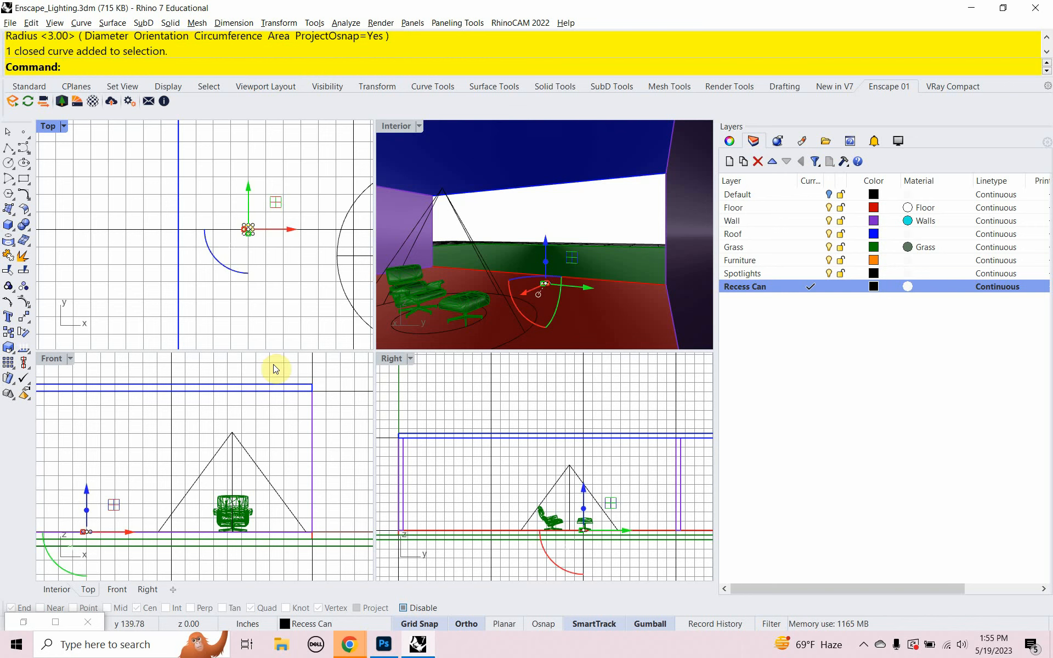
right_click_drag(196, 426, 277, 406)
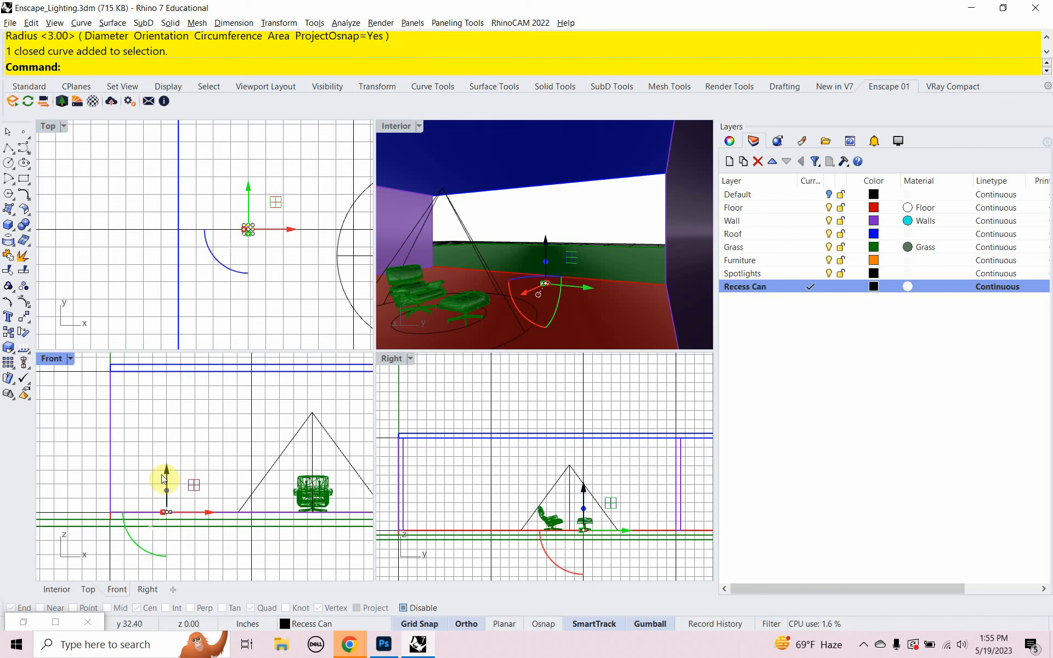
type("Move")
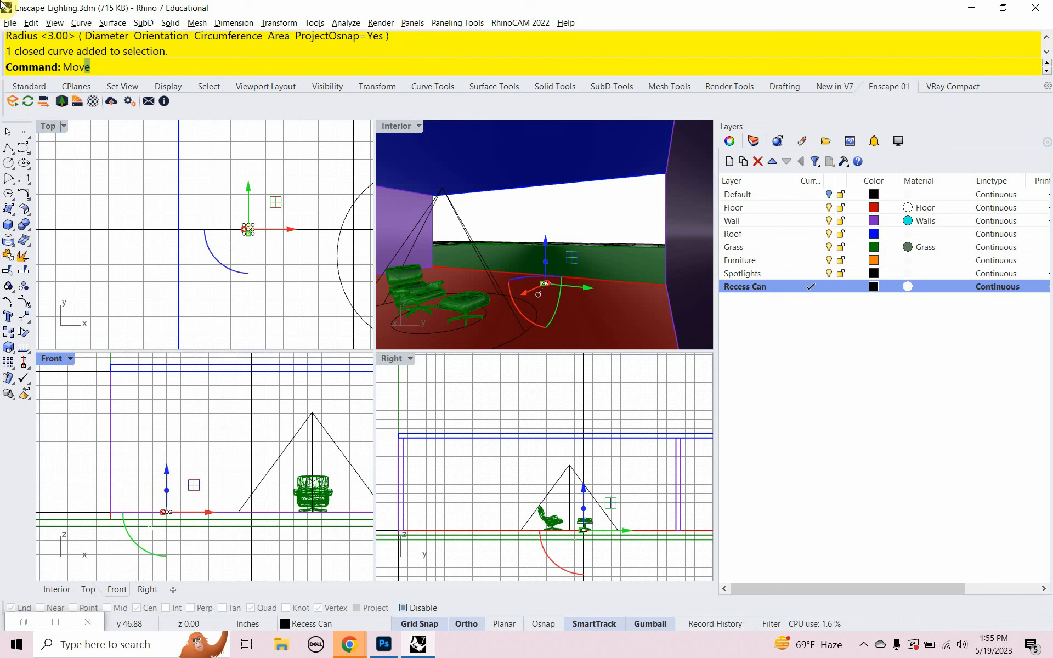
key("Return")
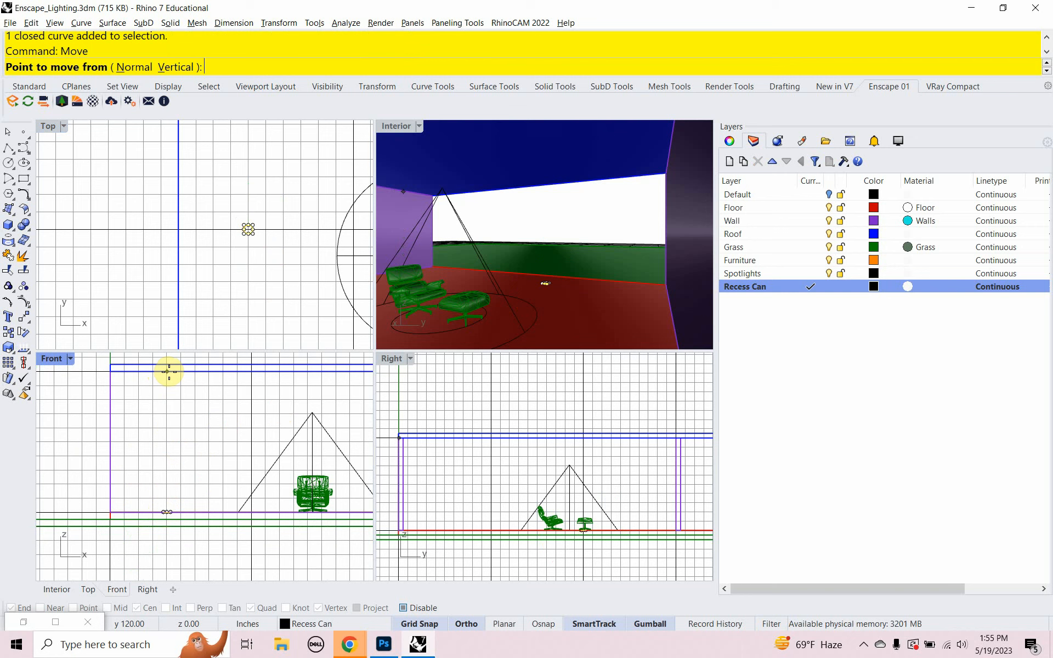
left_click(167, 512)
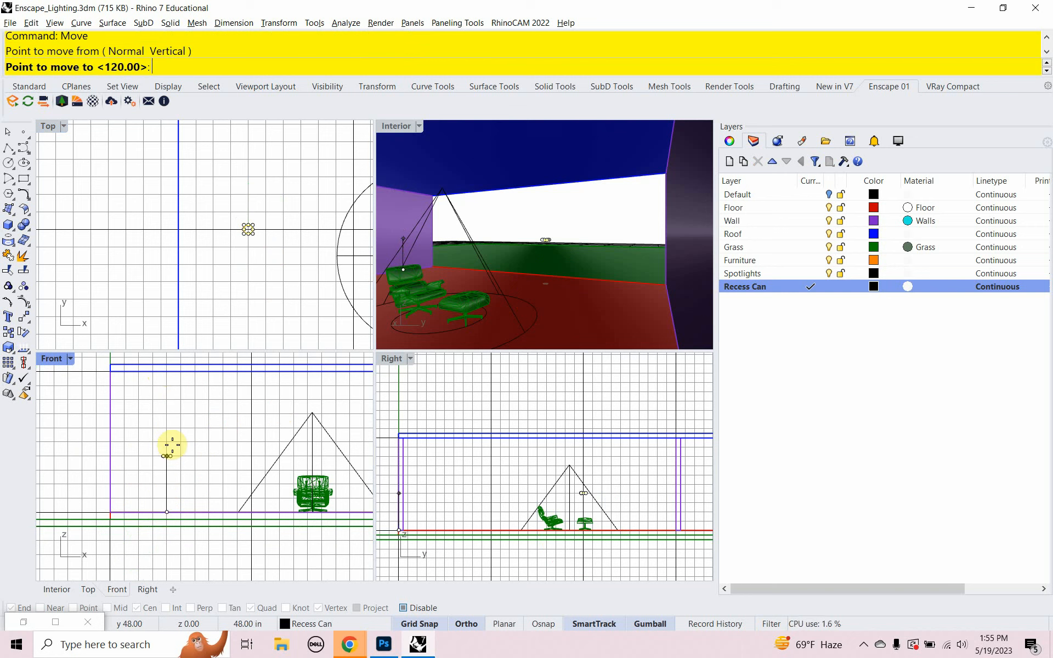
left_click(192, 372)
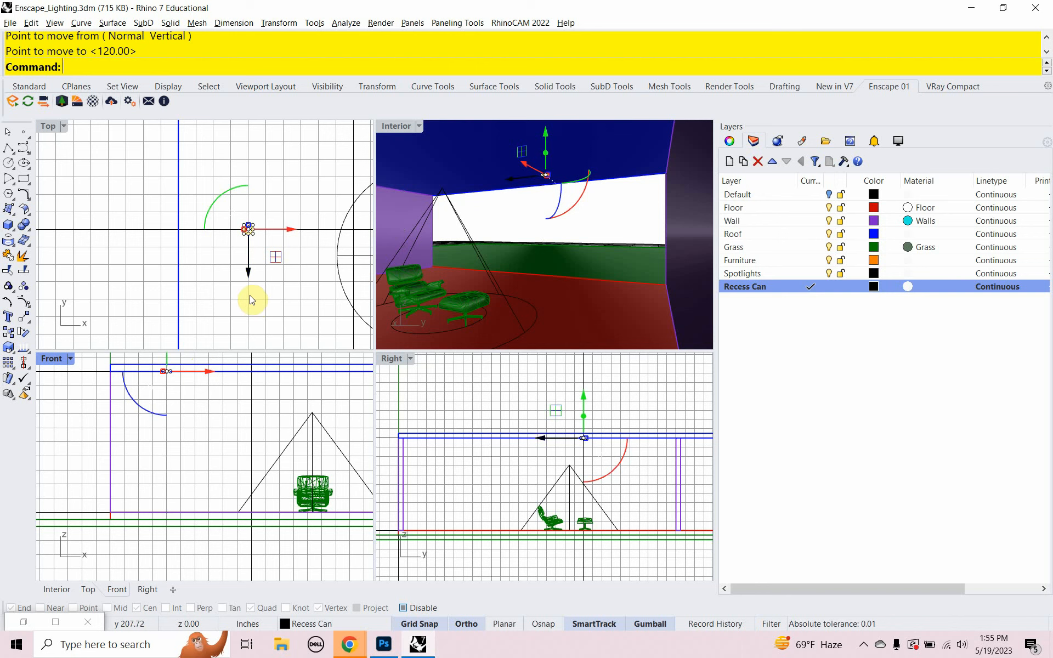
- Extrude the circle 3 inches upward into the roof as a solid cylinder and clear the selection
type("ExtrudeCrv")
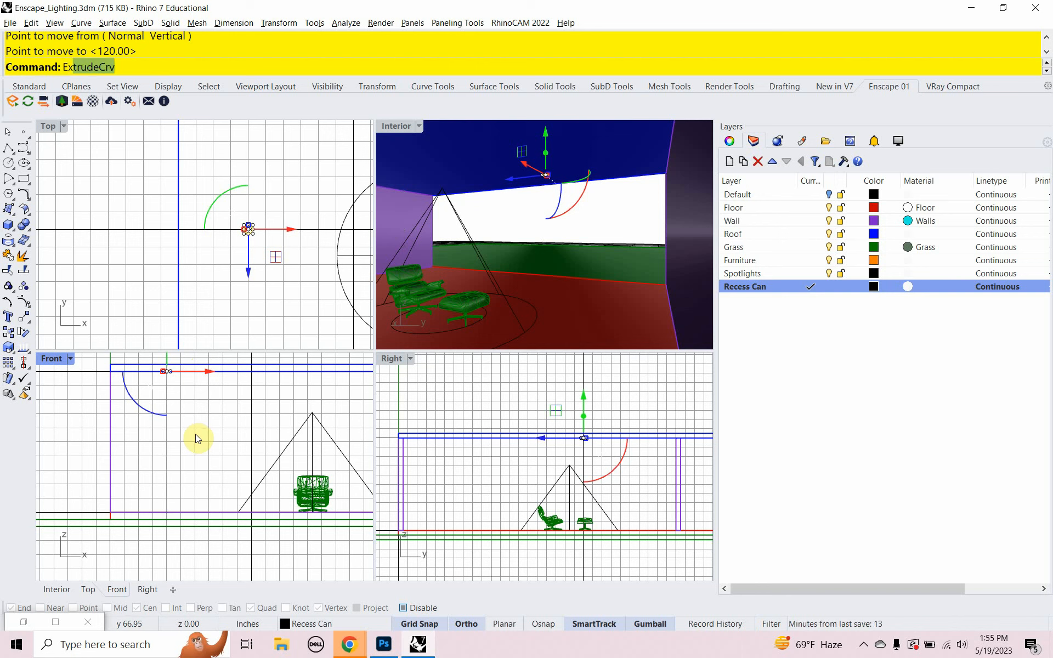
key("Return")
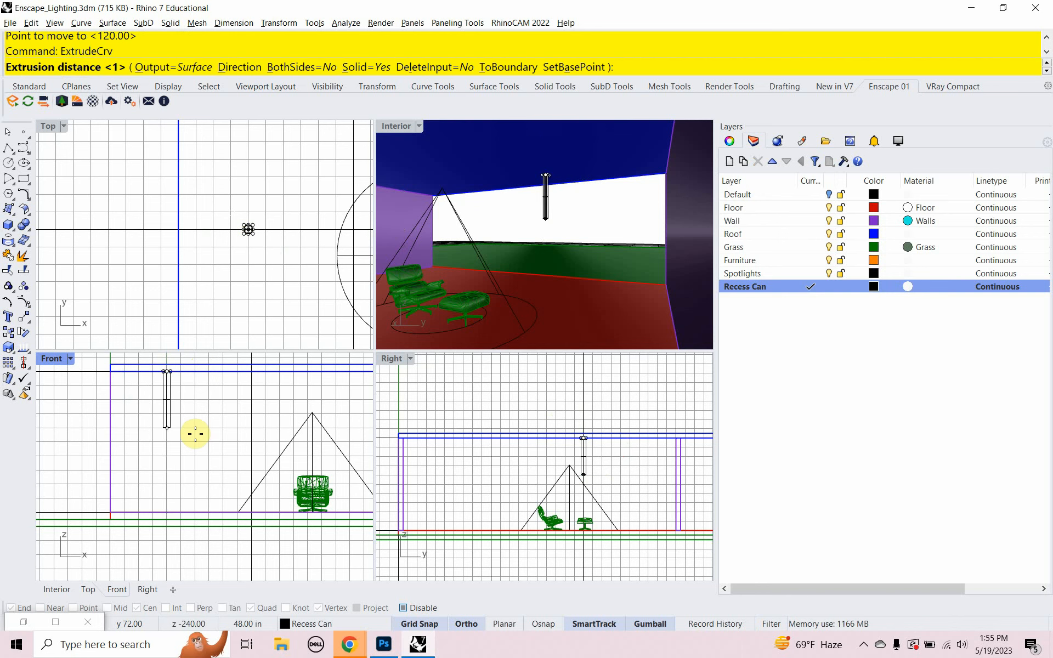
right_click_drag(193, 430, 173, 479)
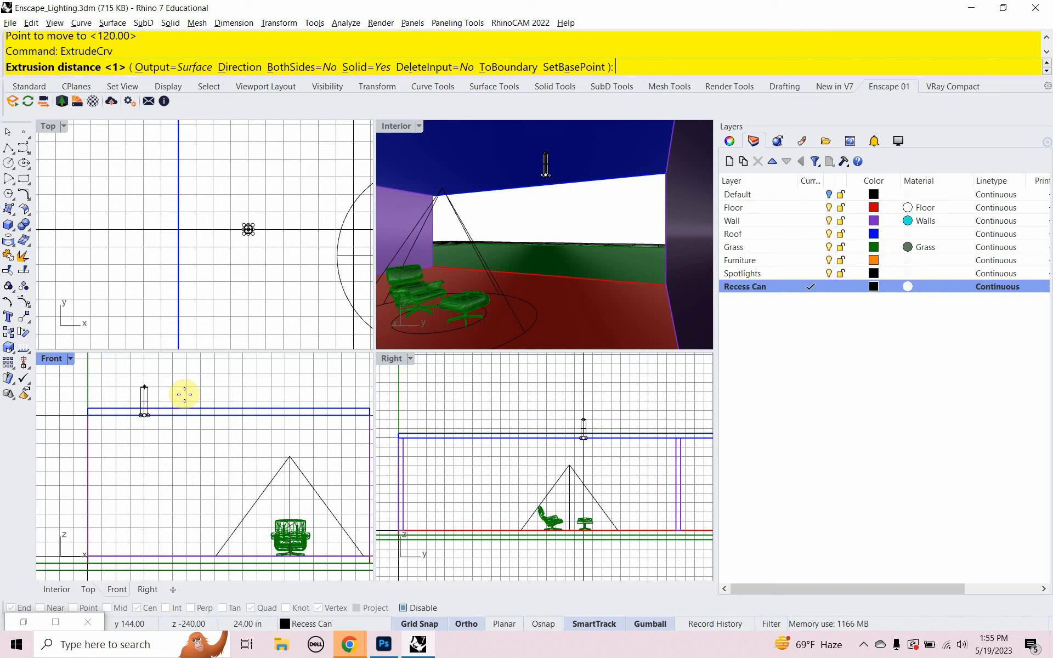
scroll(146, 409, "up", 5)
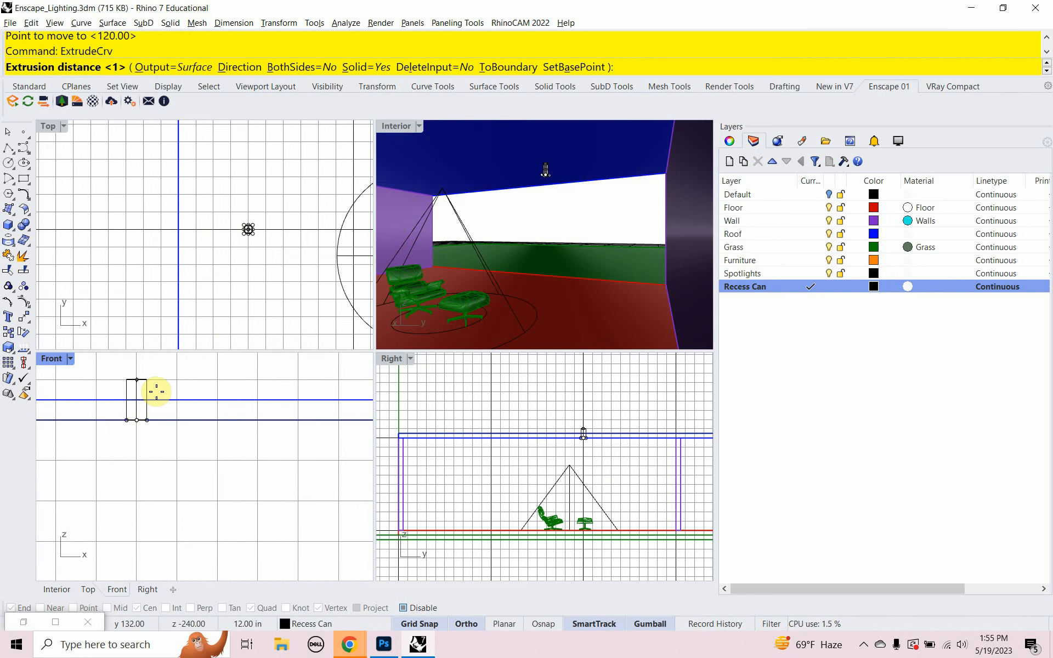
type("3\"")
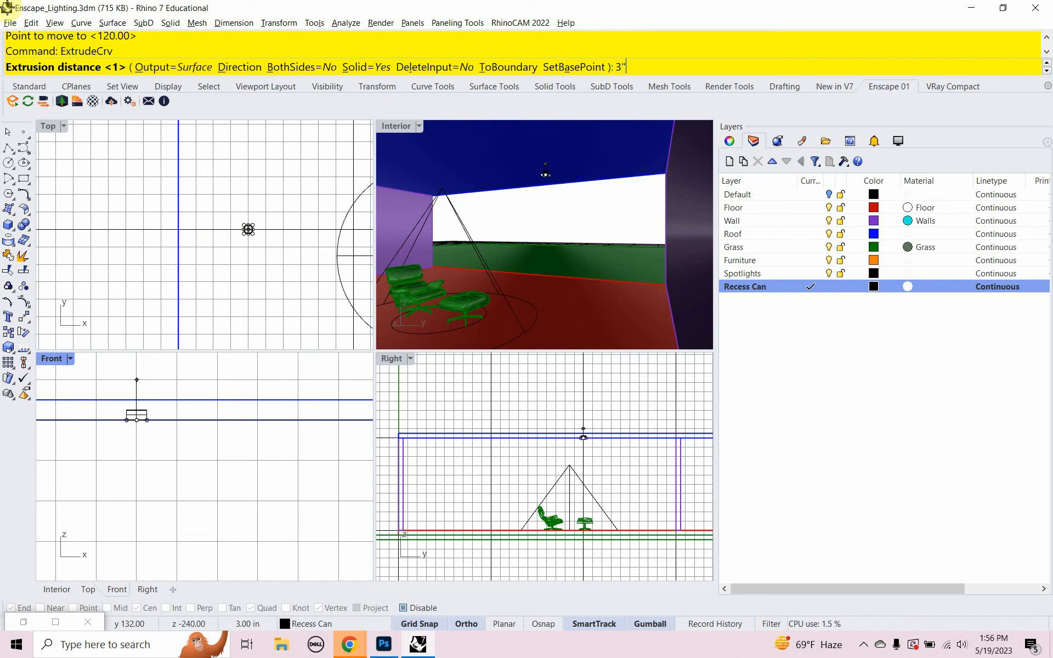
key("Return")
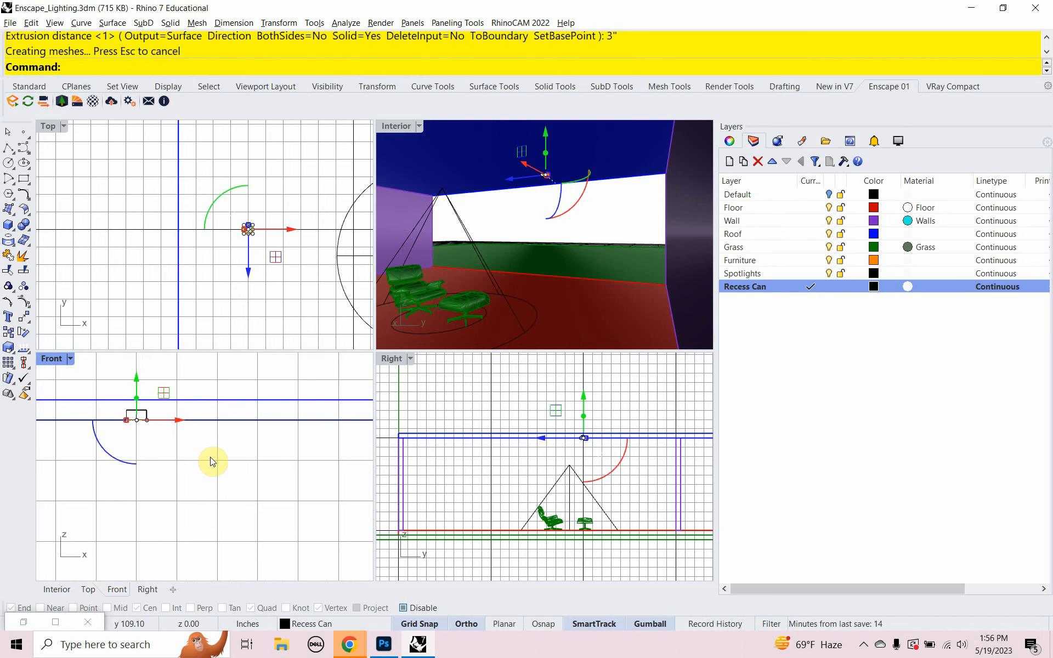
left_click(212, 462)
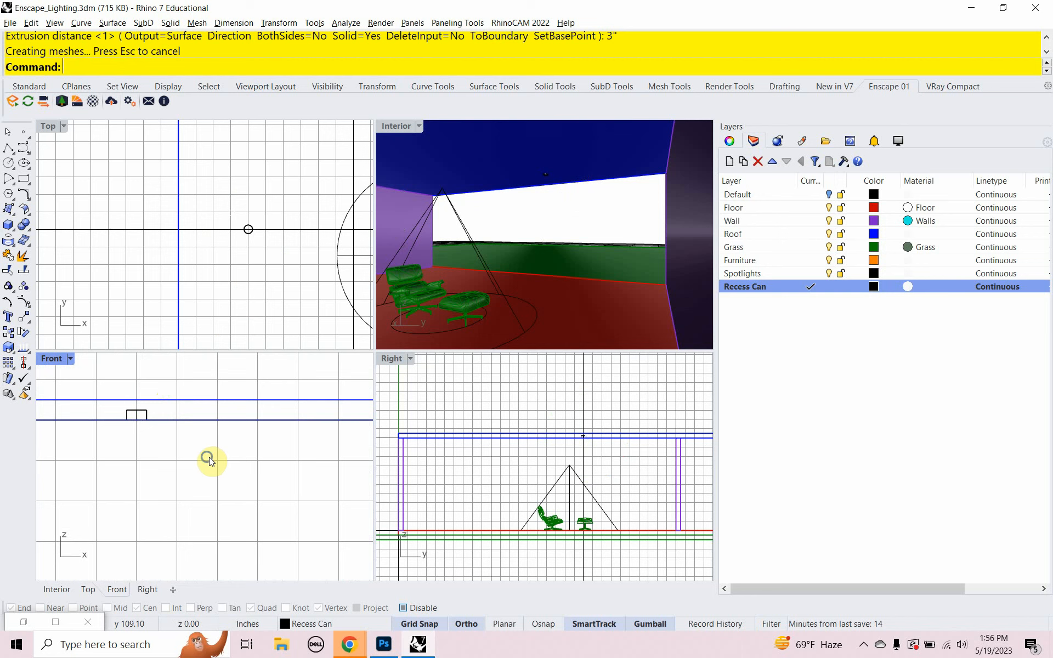
- Copy the recessed can cylinder together with its circle 5 feet along positive Y in the Top view
right_click_drag(209, 460, 249, 463)
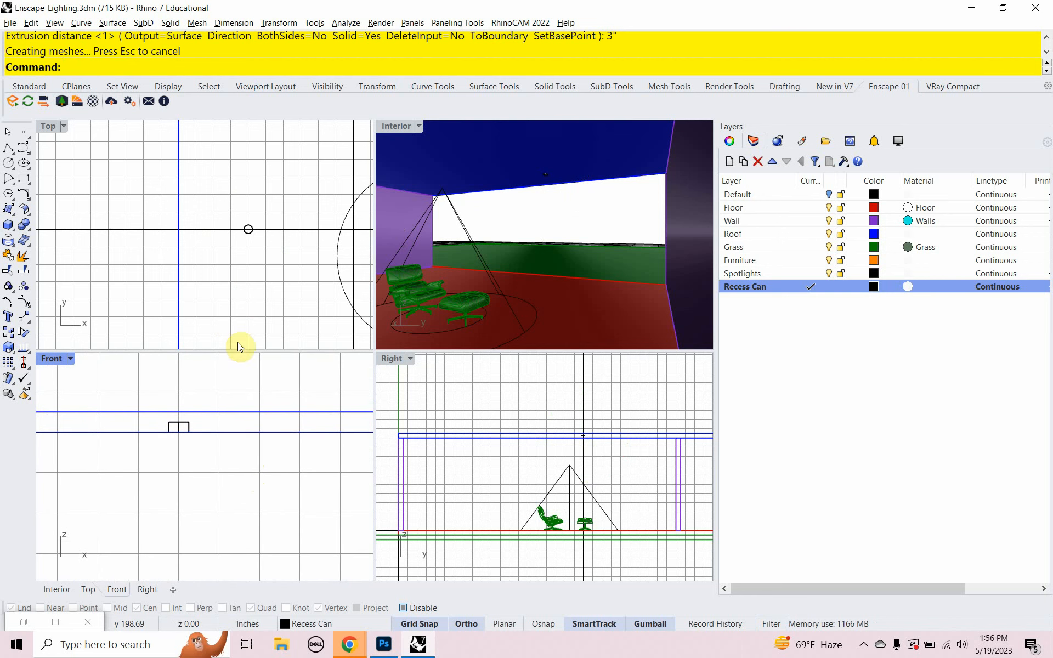
scroll(242, 323, "down", 4)
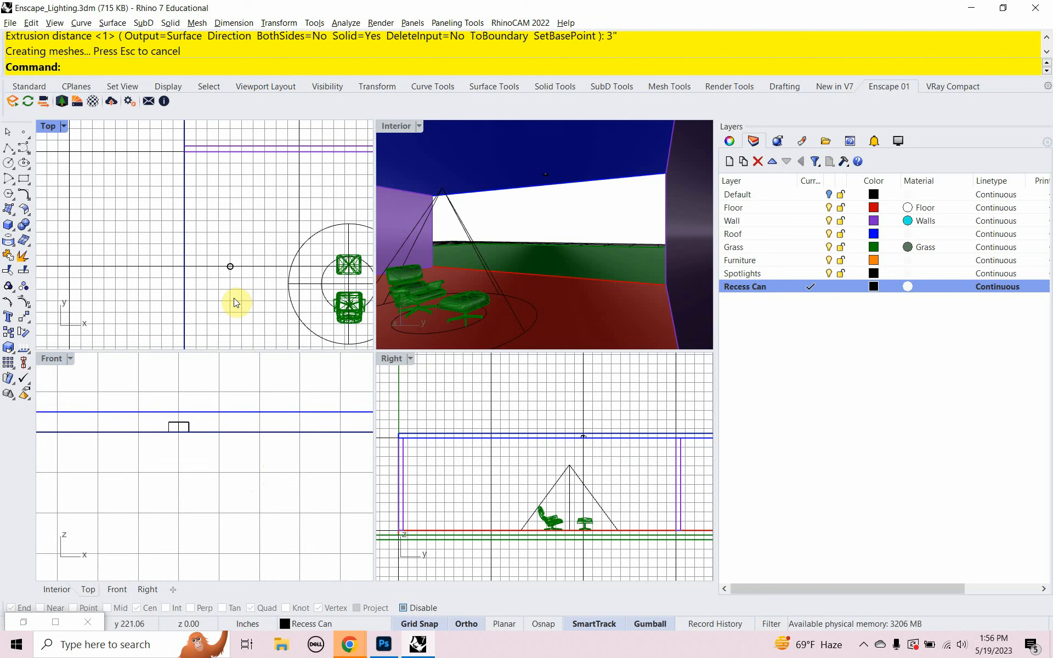
left_click_drag(219, 282, 247, 253)
type("Copy")
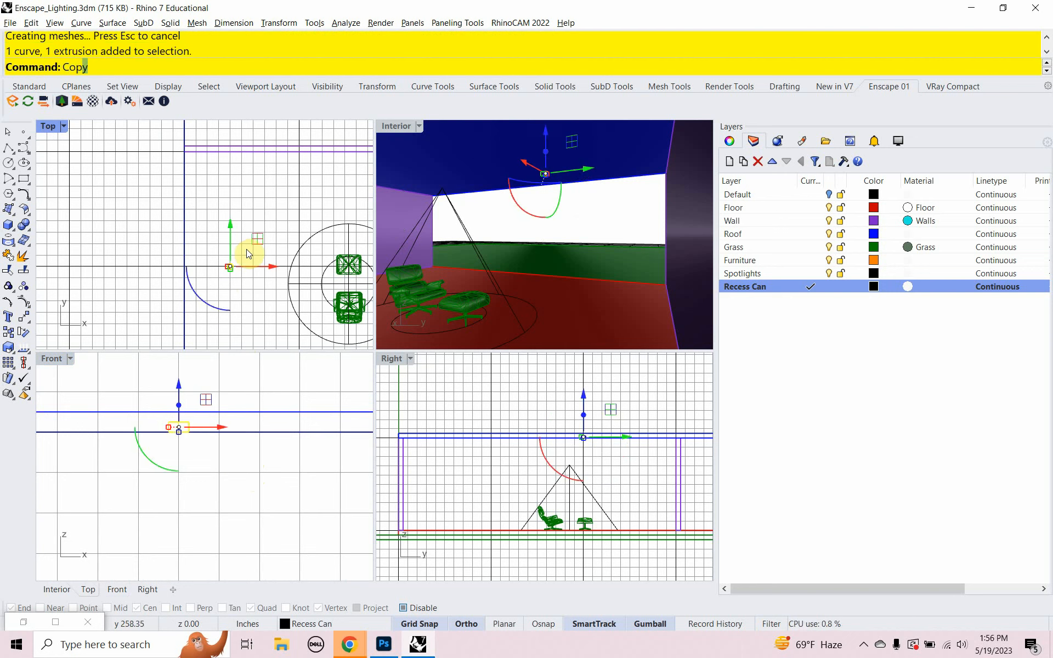
key("Return")
left_click(265, 311)
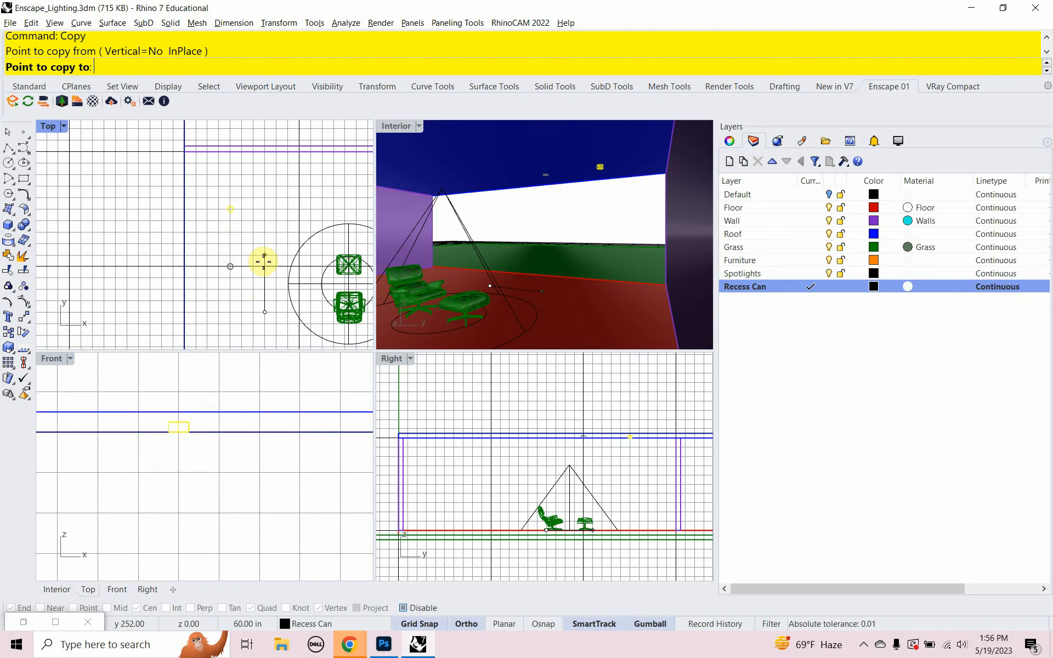
type("5'")
key("Return")
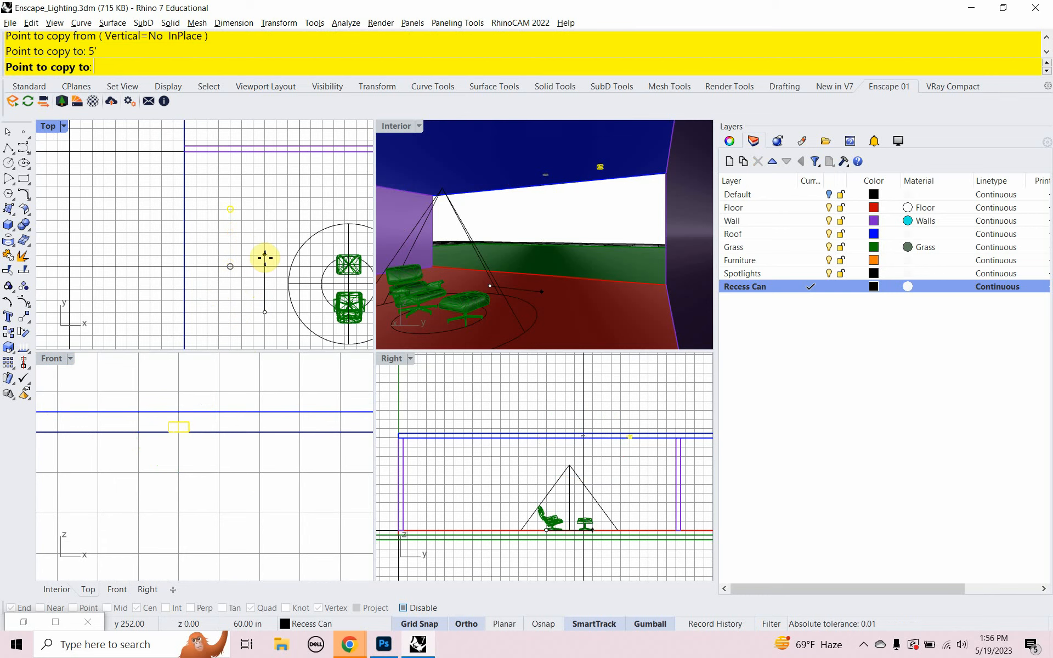
- Confirm the positive Y copy, place another copy of the recessed can 5 feet along negative Y in the Top view, and finish copying
left_click(265, 256)
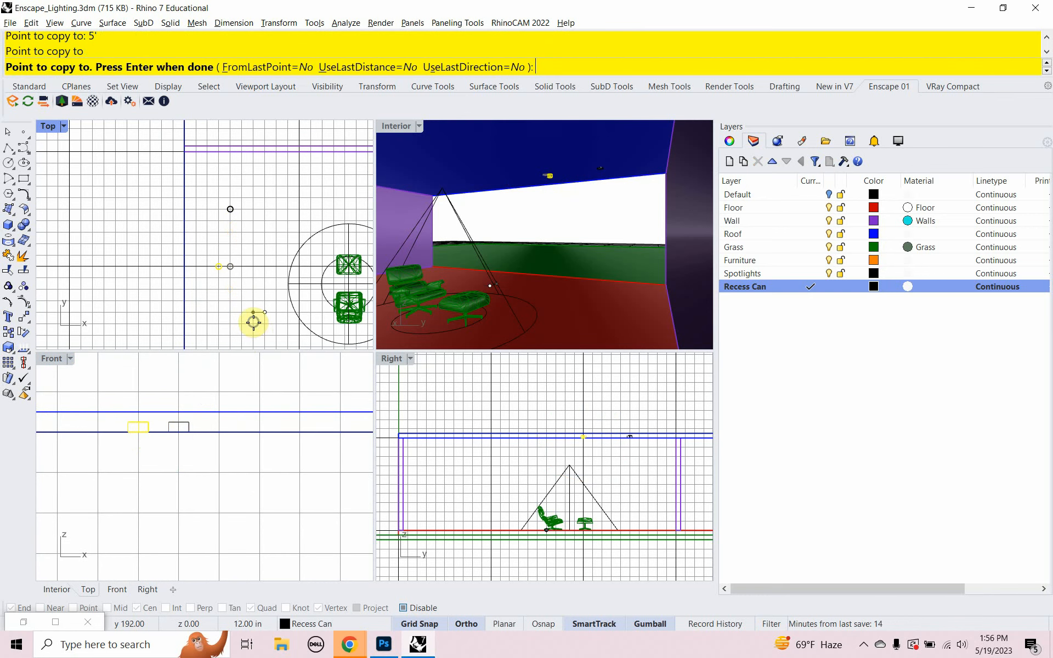
right_click_drag(254, 317, 248, 257)
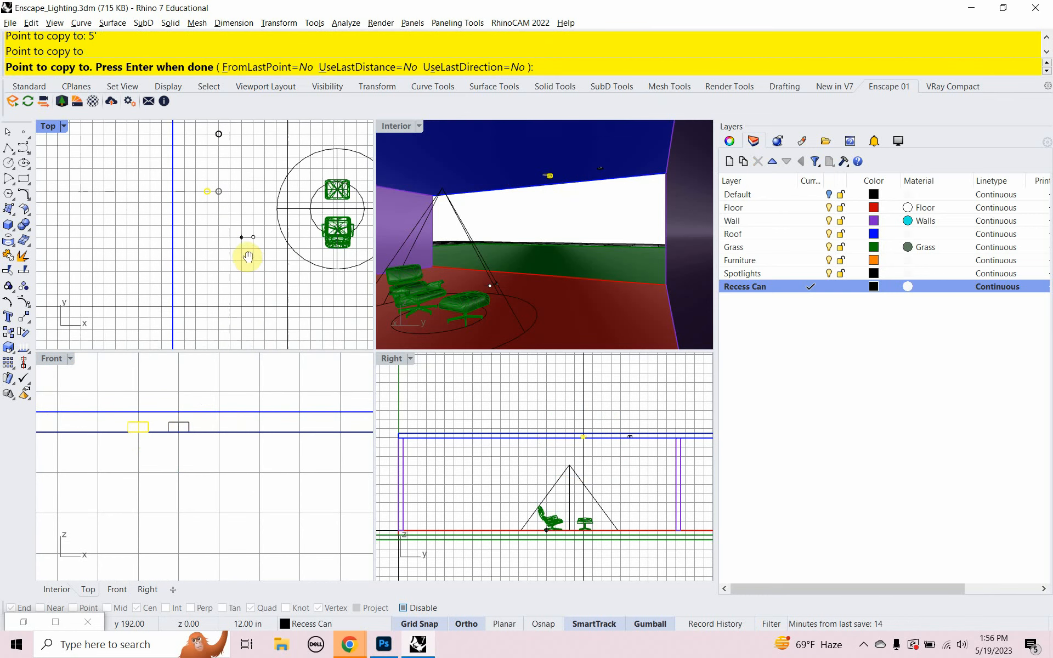
type("5'")
key("Return")
left_click(261, 295)
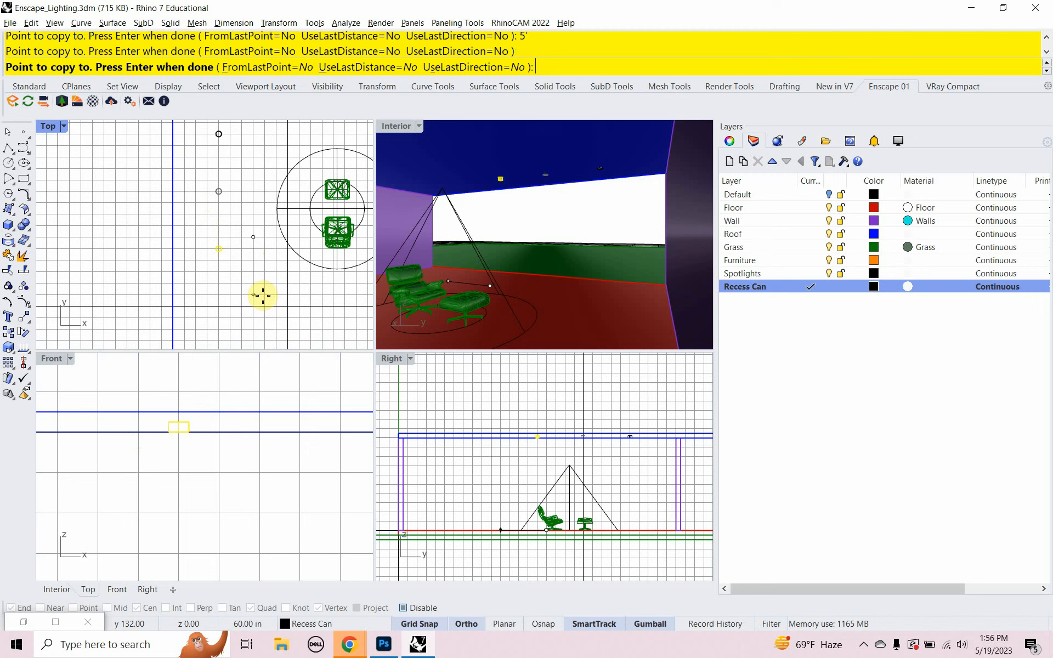
right_click(202, 308)
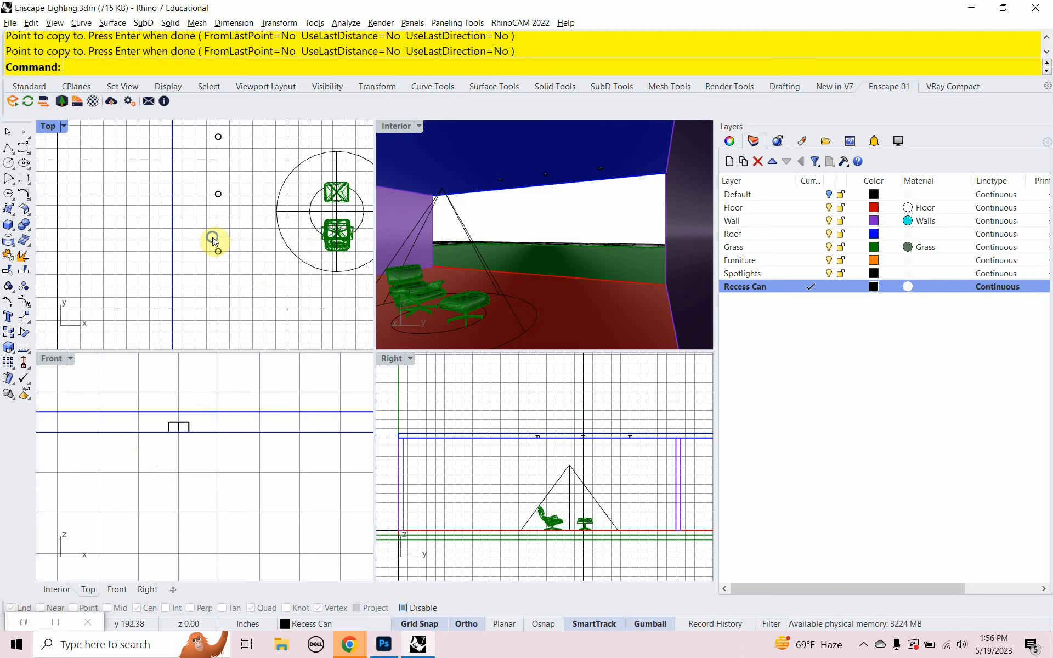
right_click_drag(213, 239, 211, 275)
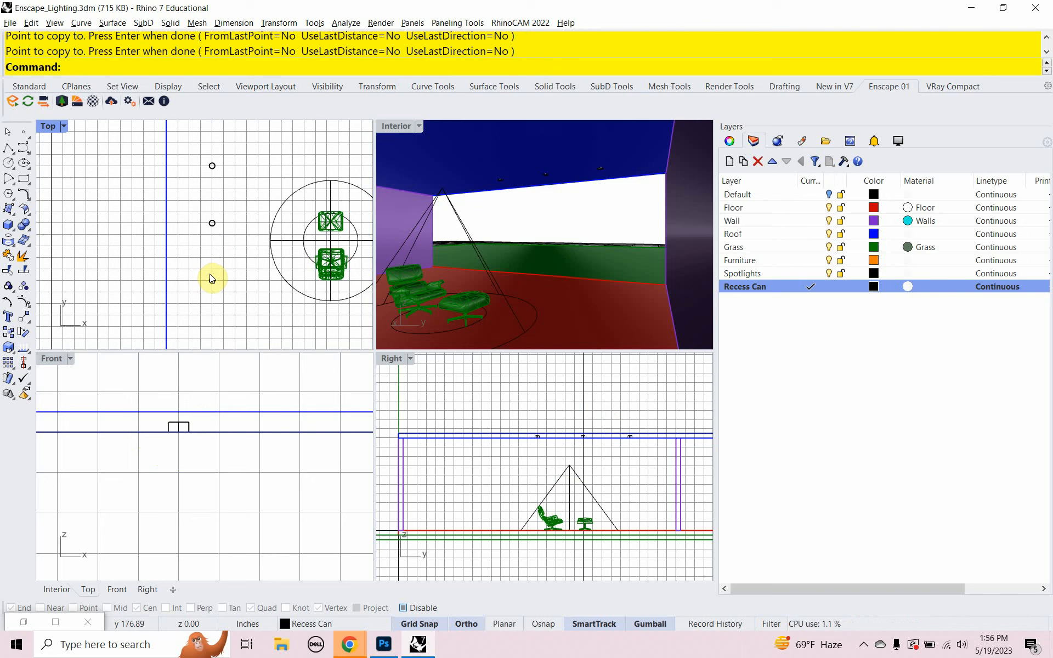
- Subtract the three can cylinders from the roof with BooleanDifference to form the recessed openings
left_click_drag(145, 462, 189, 452)
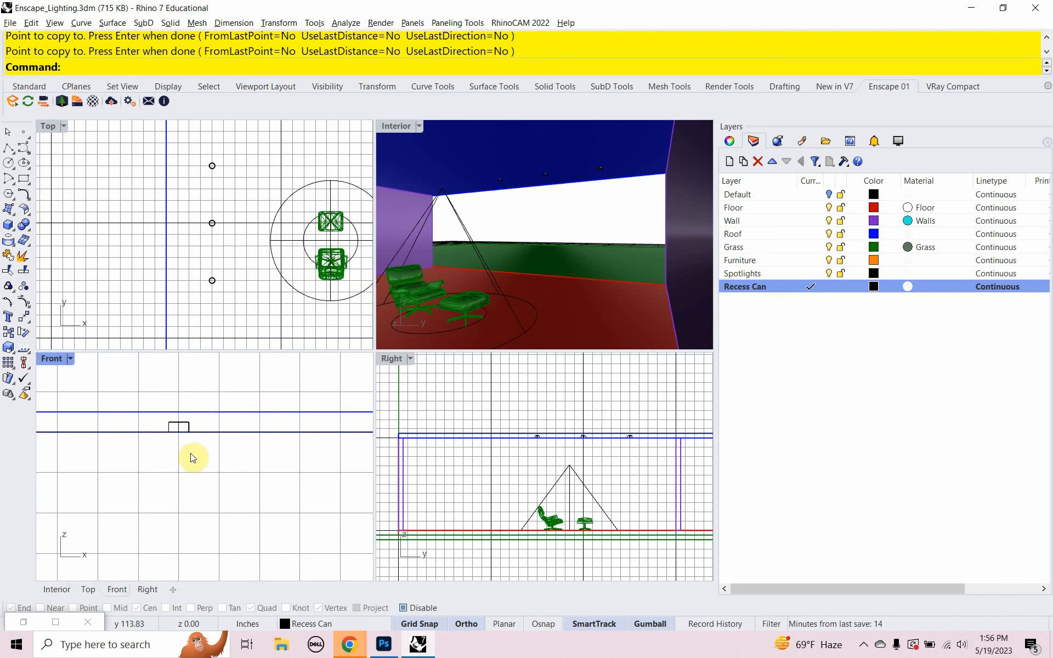
type("Boolean")
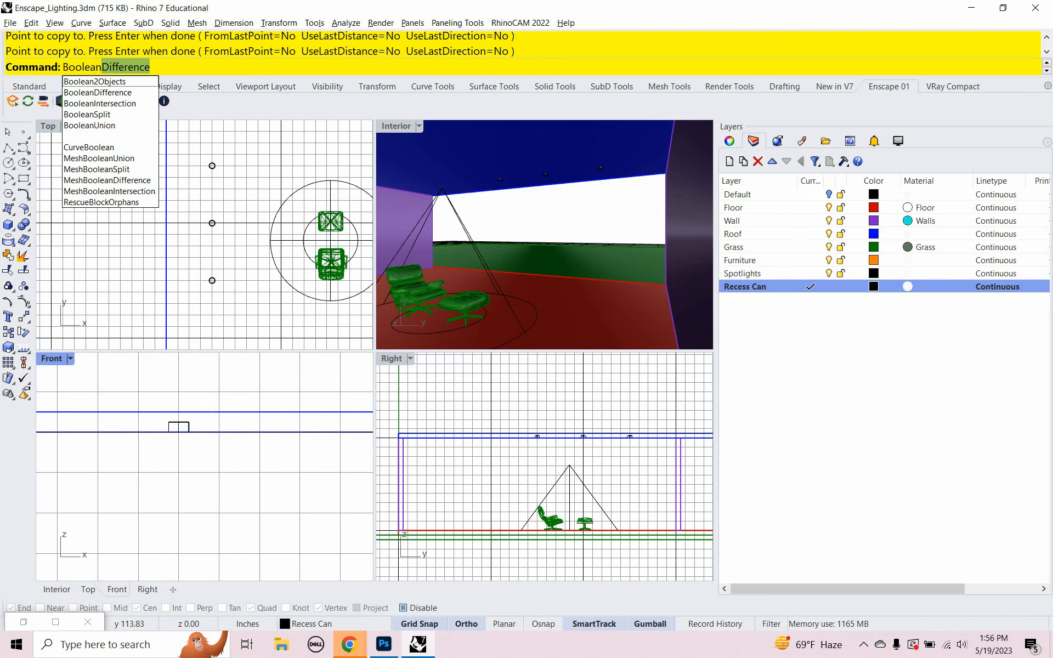
left_click(112, 93)
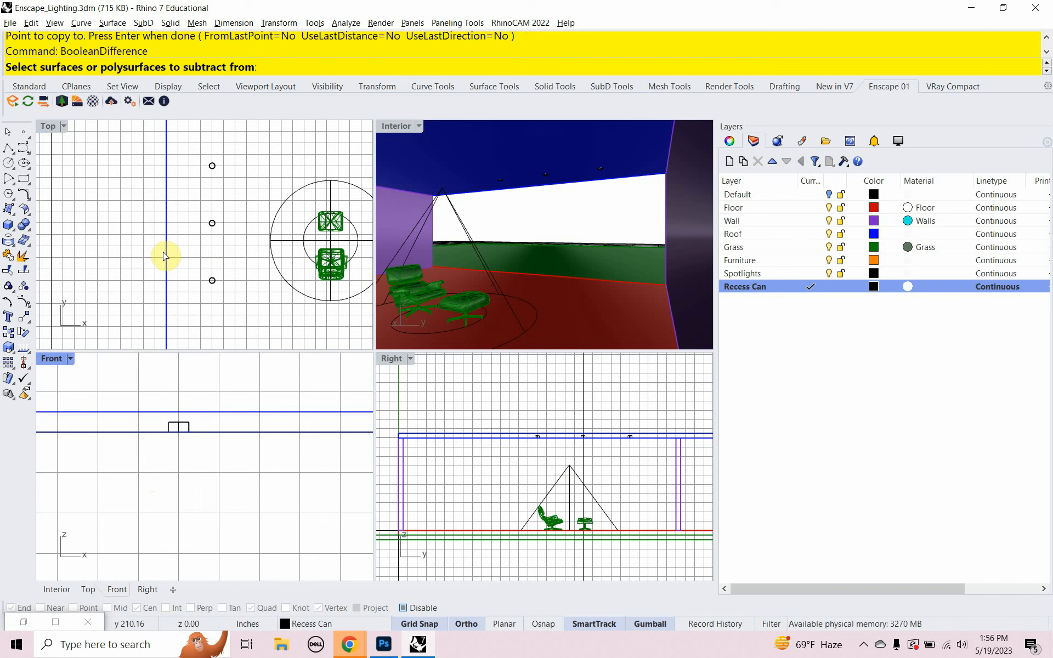
left_click(224, 412)
key("Return")
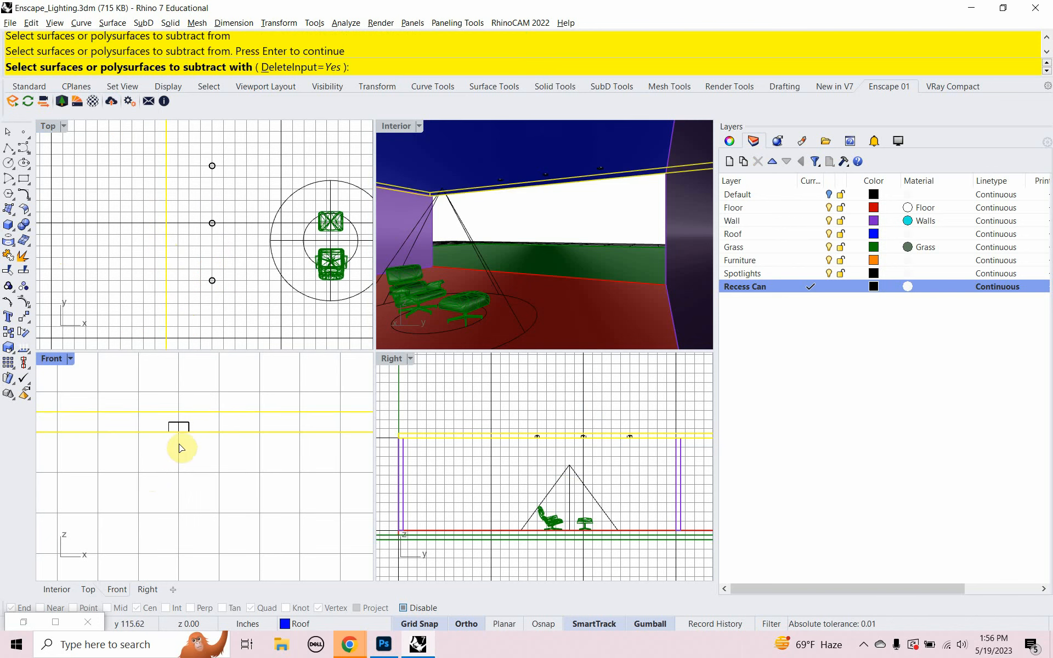
left_click_drag(151, 450, 210, 416)
key("Return")
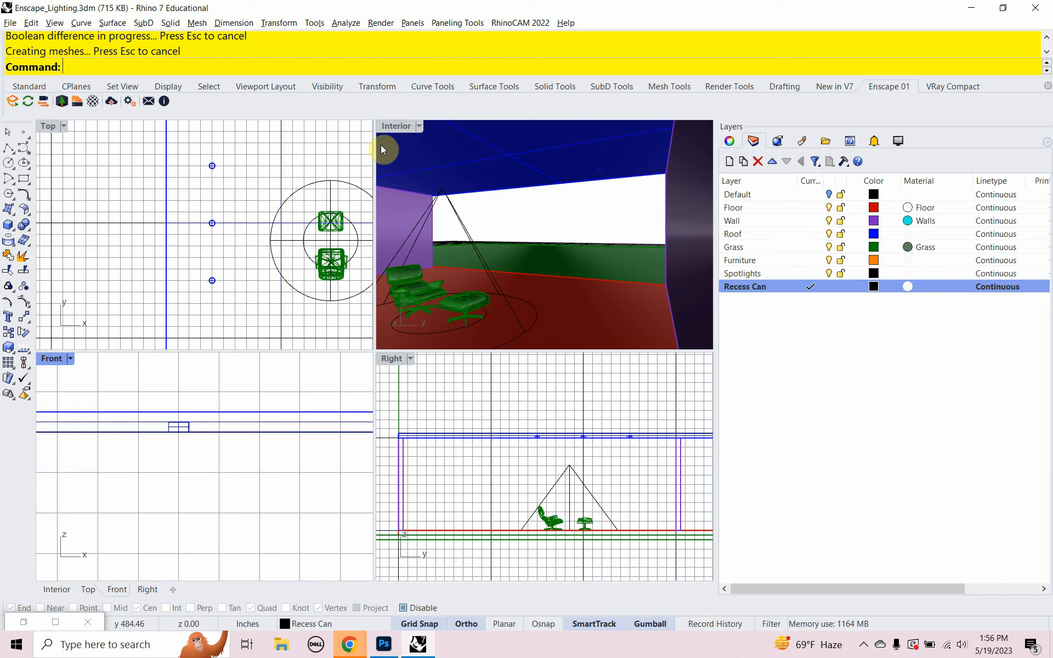
- Start the Enscape live preview, reposition its window, and load the Interior view
left_click(12, 100)
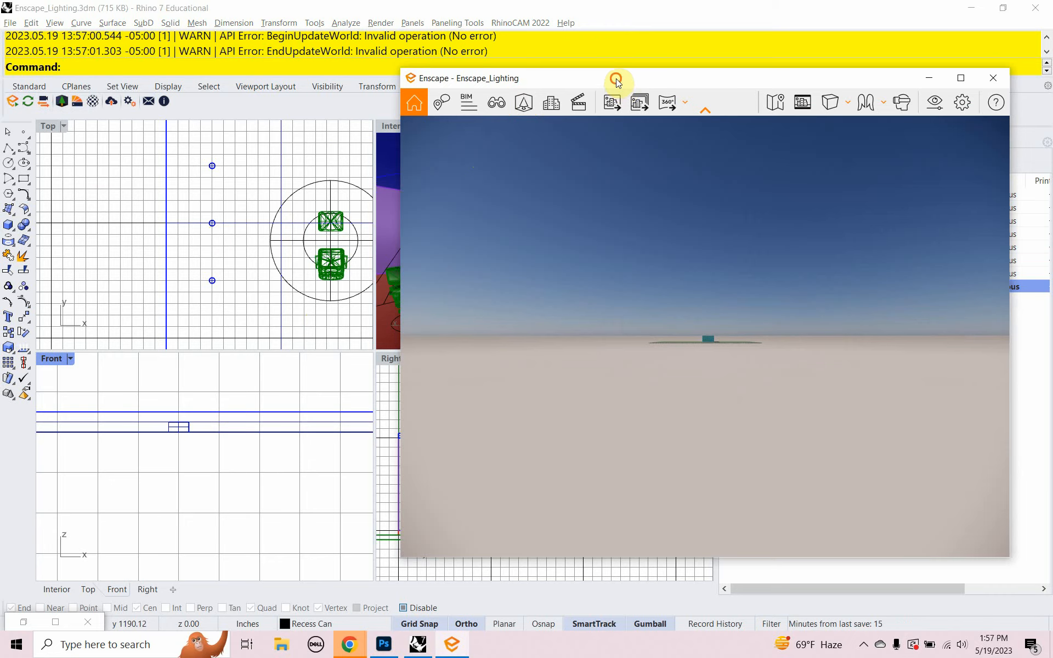
left_click_drag(616, 78, 529, 269)
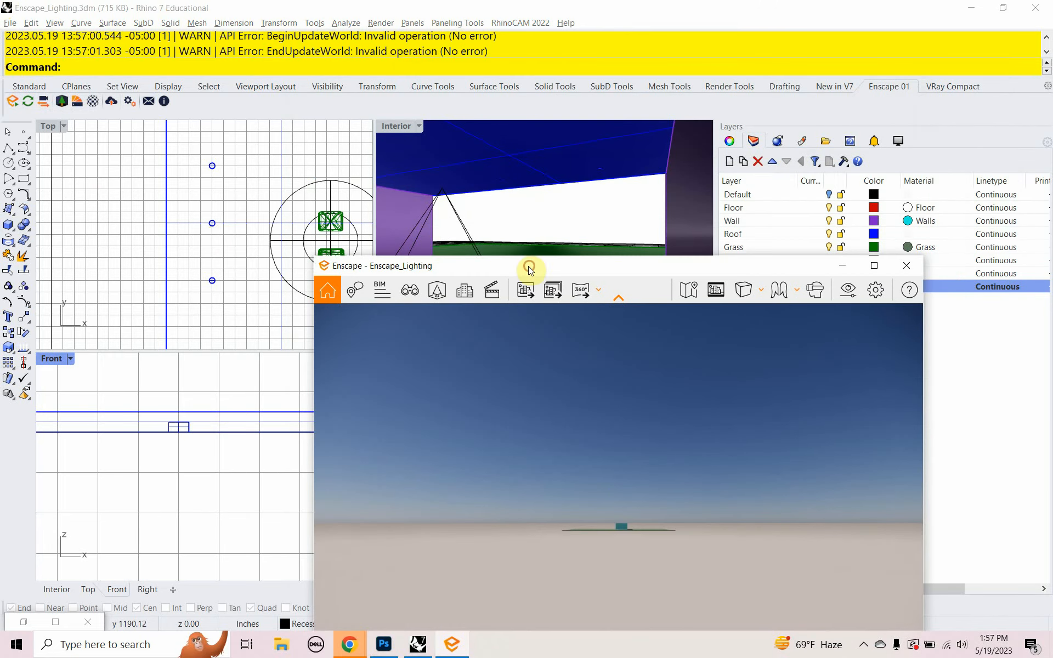
left_click_drag(439, 268, 436, 112)
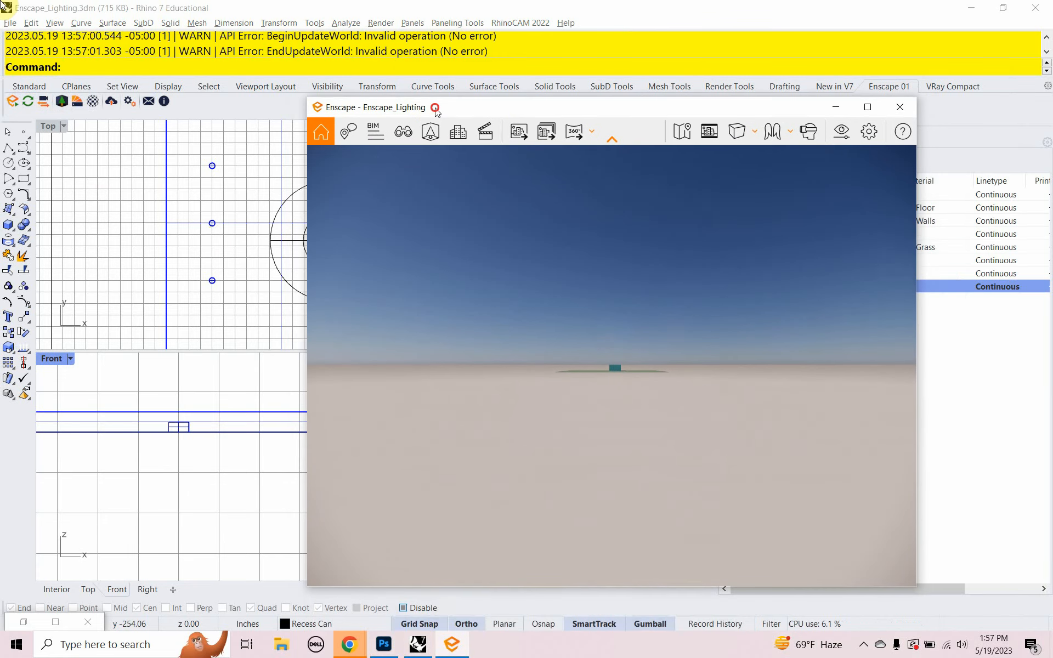
left_click(402, 136)
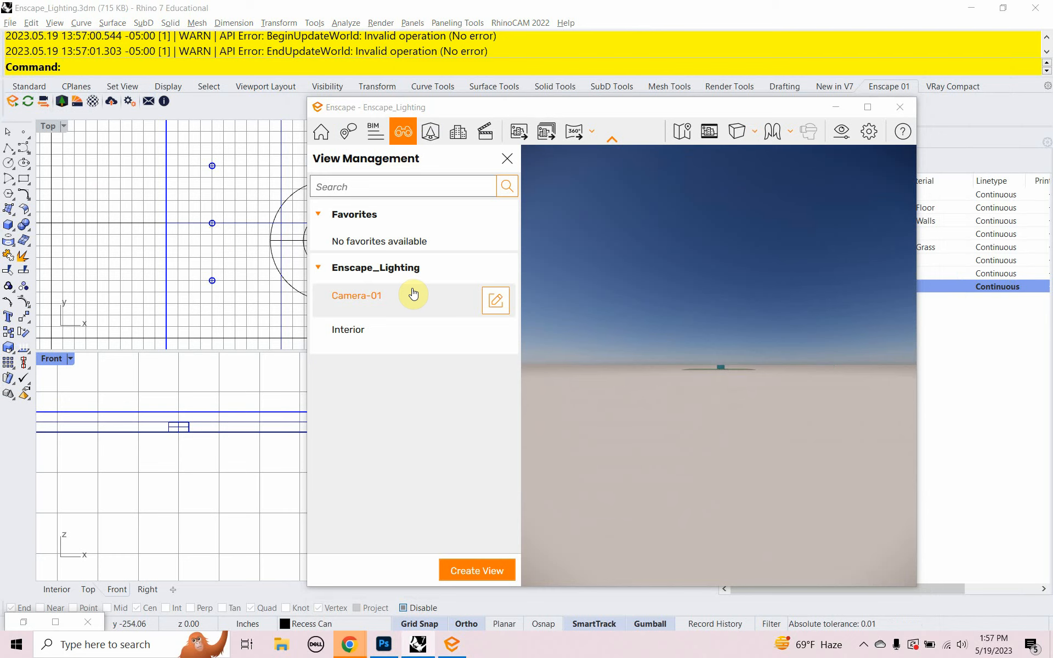
left_click(364, 334)
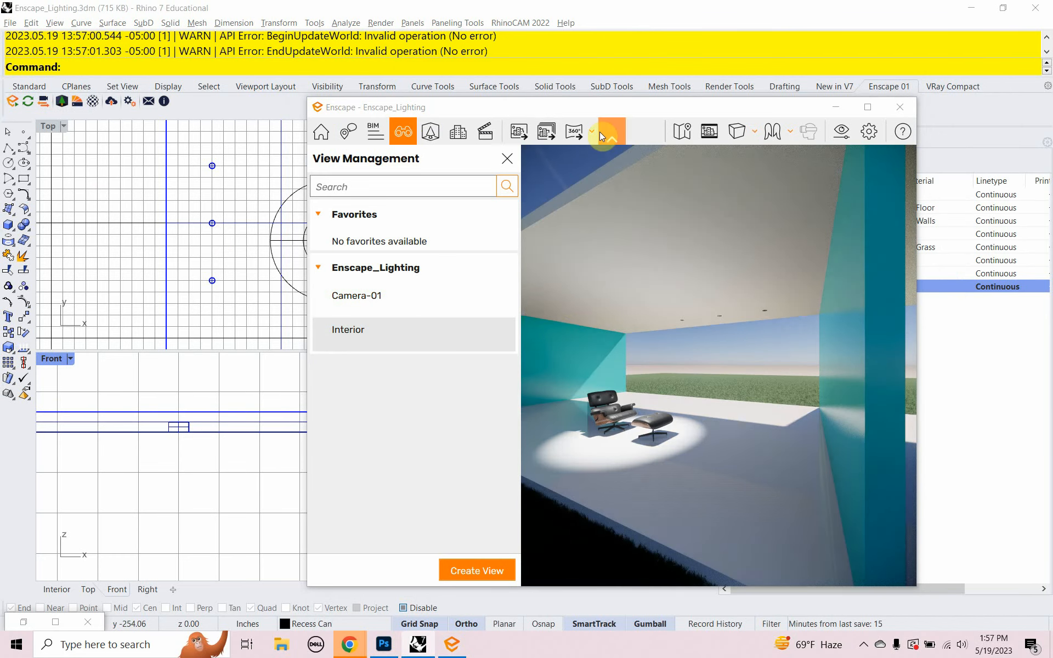
- Widen the Enscape preview and close View Management to examine the recessed cans, then move it aside and return to Rhino
left_click_drag(583, 112, 424, 74)
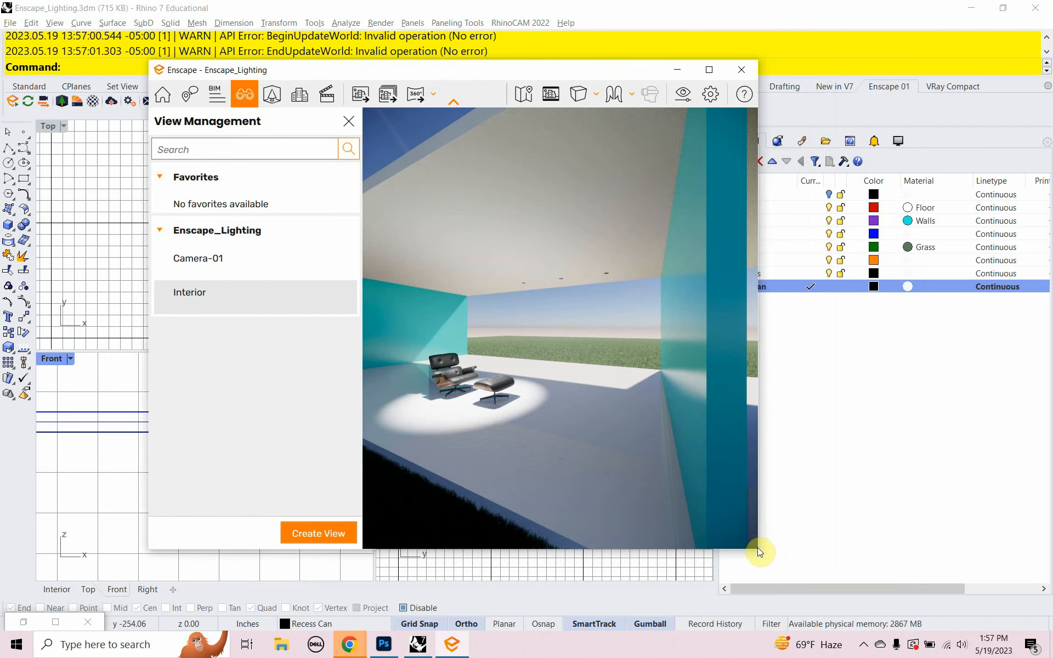
left_click_drag(757, 548, 921, 548)
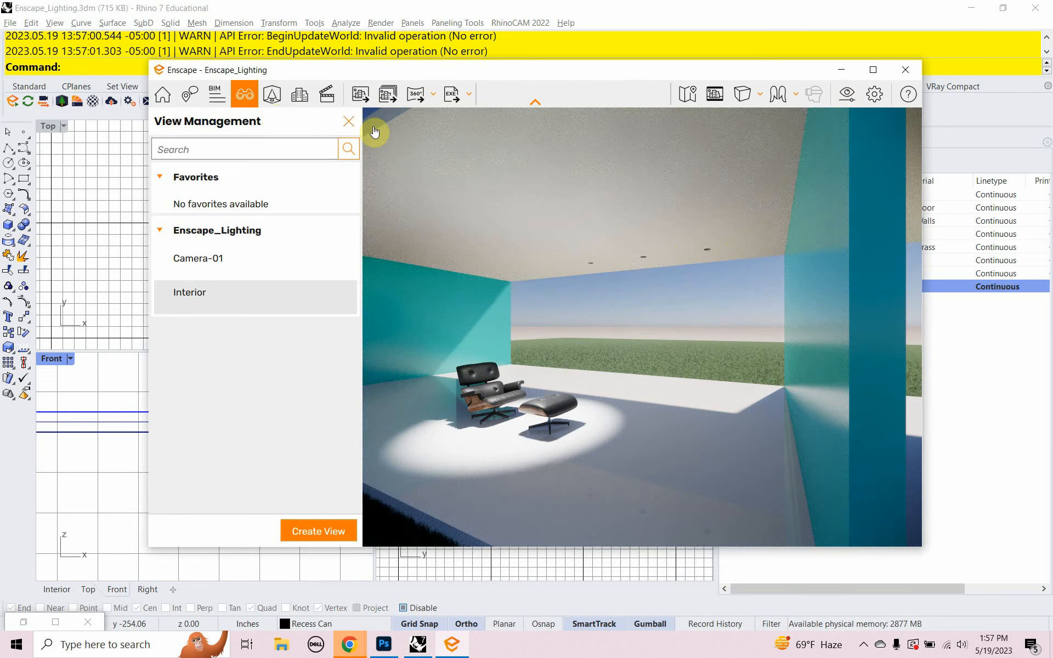
left_click(349, 121)
left_click_drag(316, 76, 963, 471)
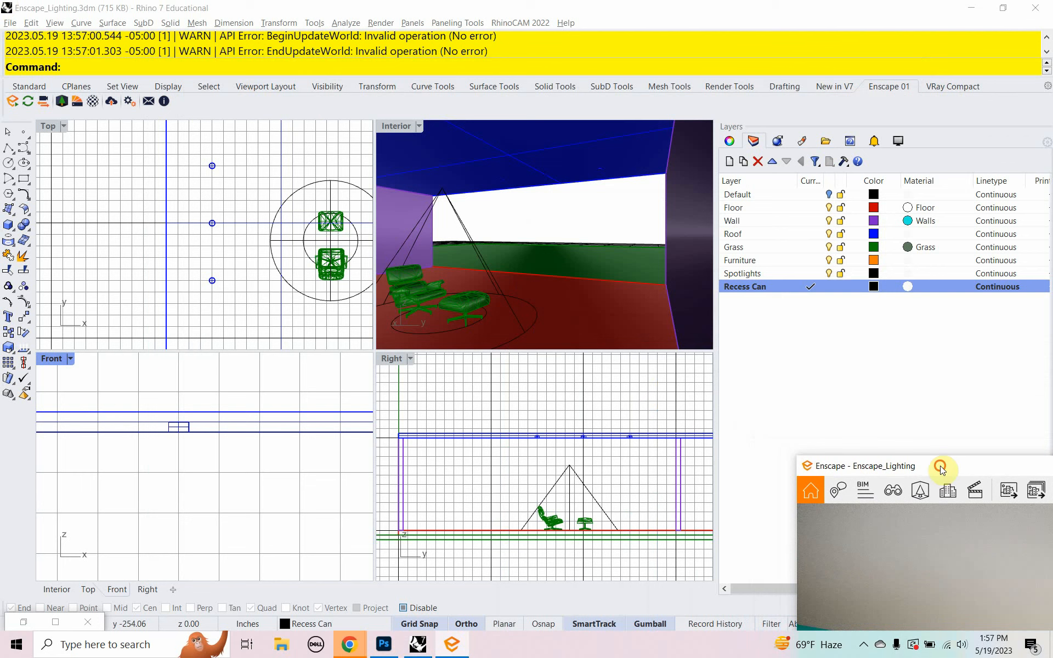
left_click(70, 243)
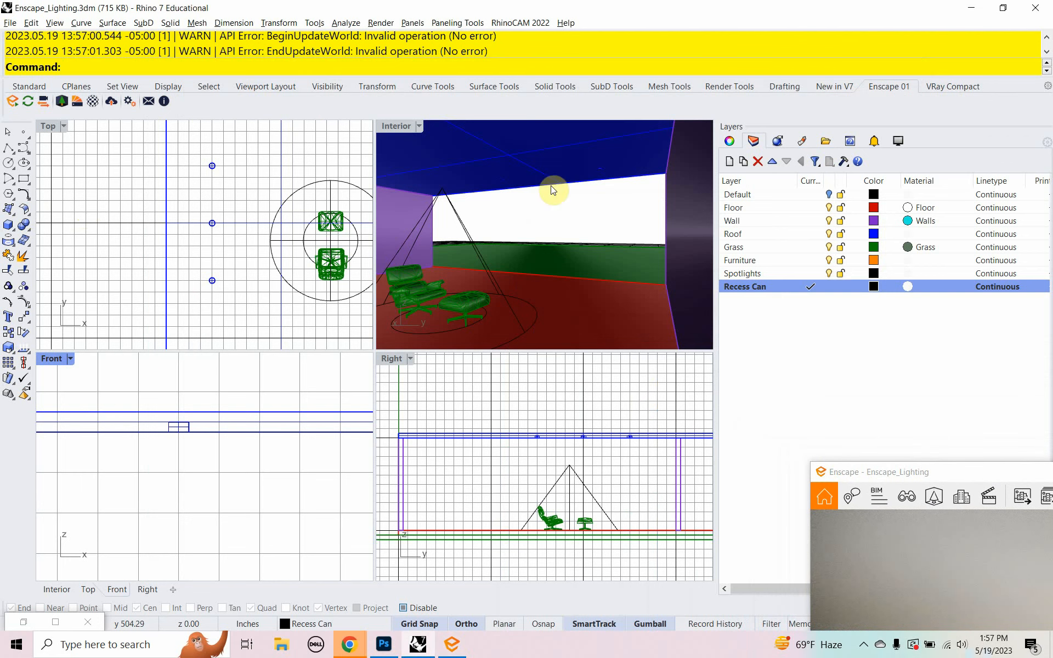
- Create a new layer named Point Light and make it the current layer
left_click(733, 314)
right_click(732, 314)
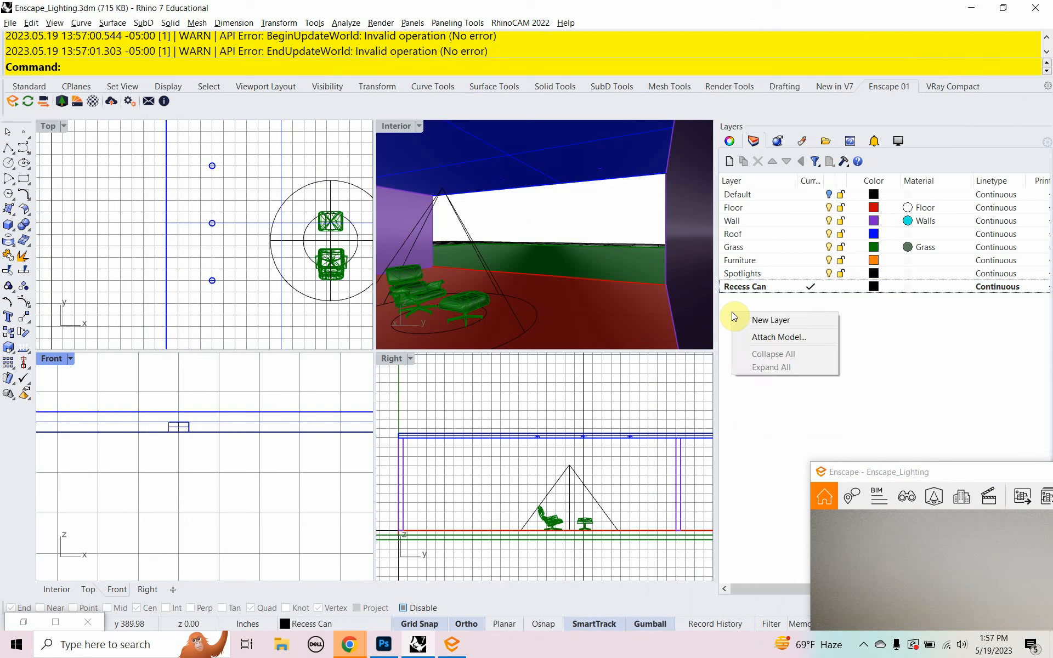
left_click(746, 320)
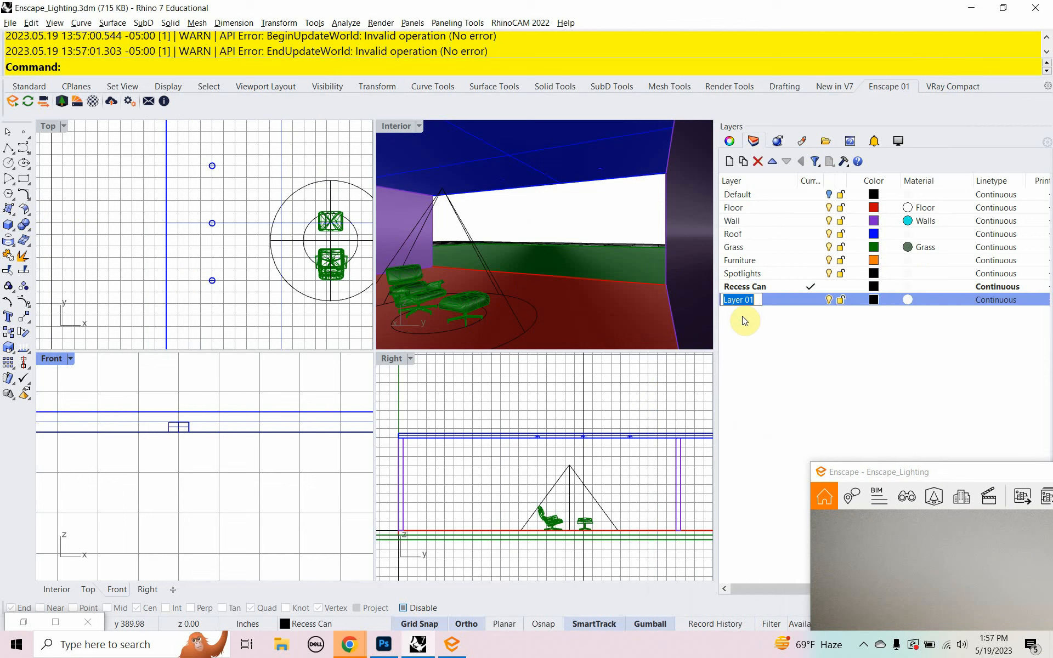
type("Point Light")
left_click(795, 301)
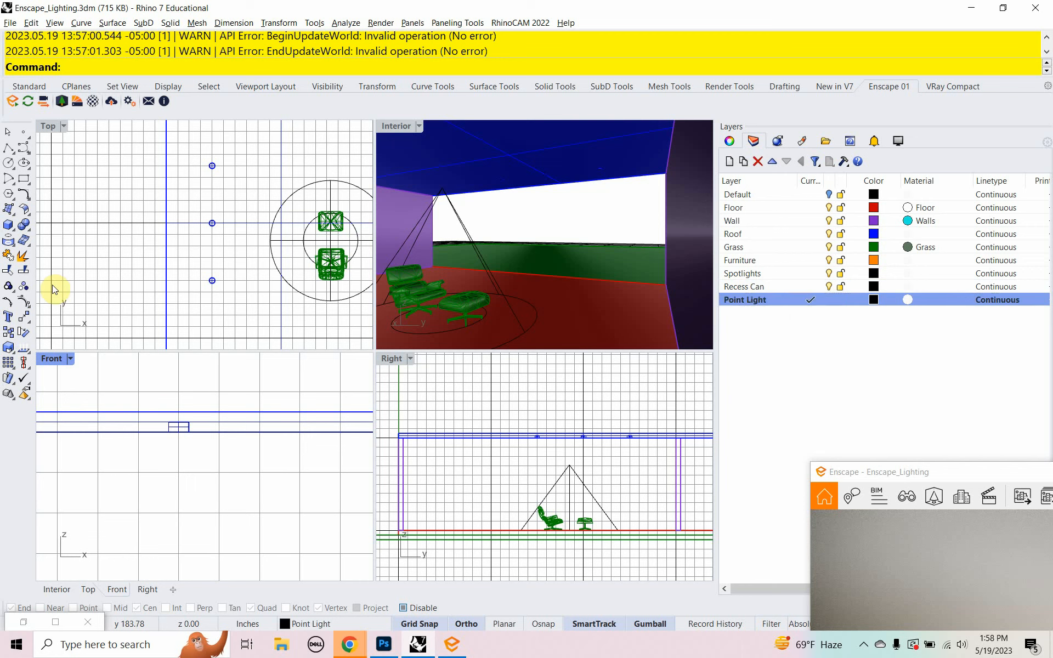
- Place a PointLight in the Top view at the centre of the recessed can at the negative Y end of the row
right_click_drag(90, 268, 80, 276)
type("Po")
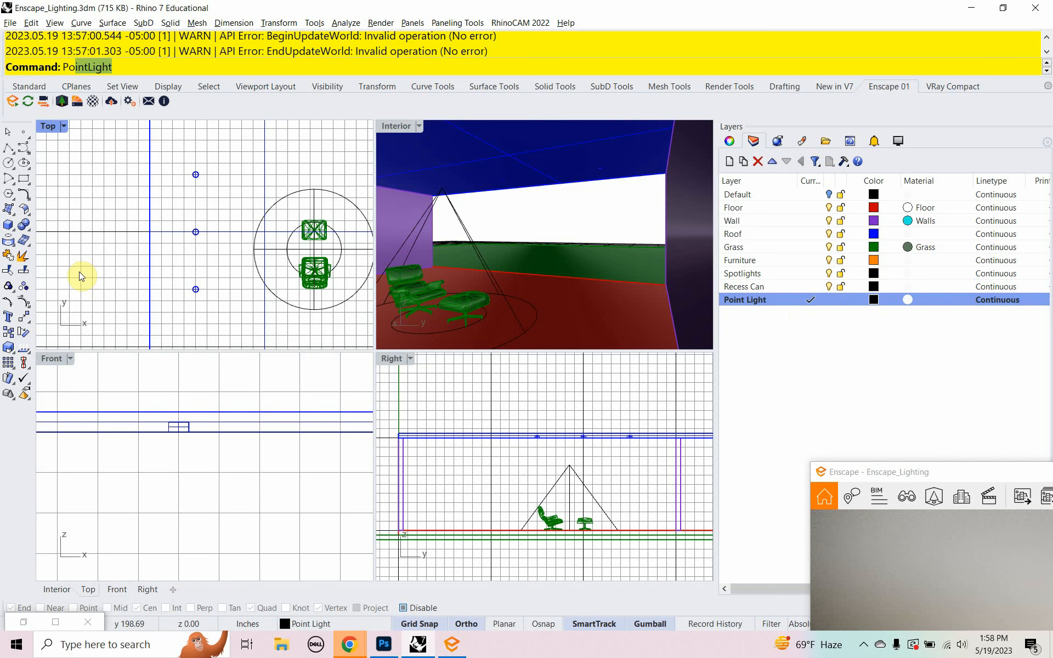
type("intLight")
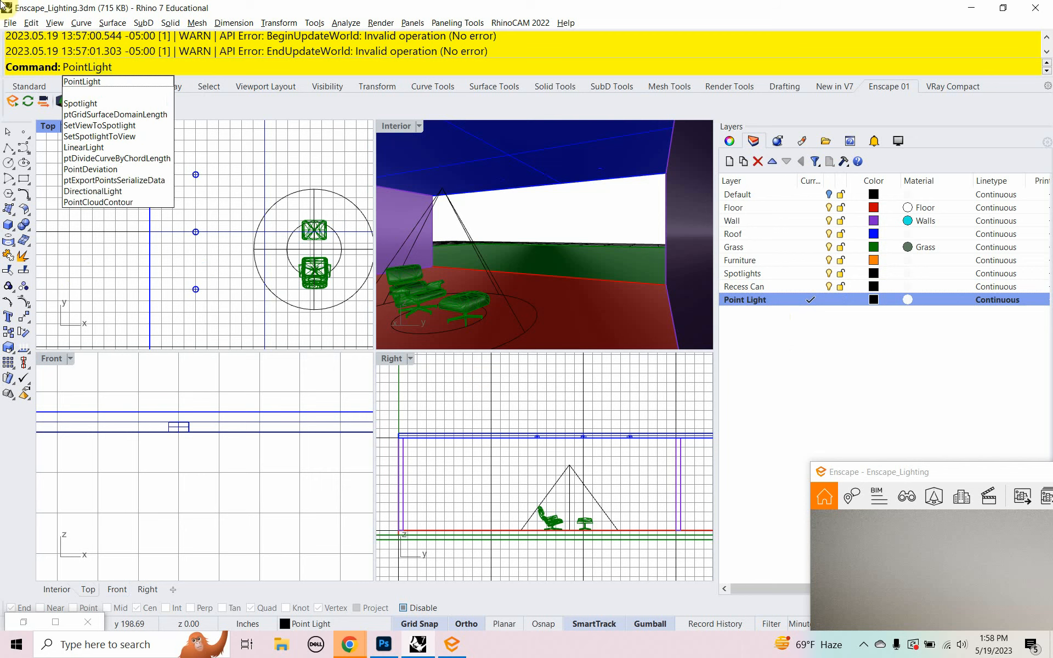
key("Return")
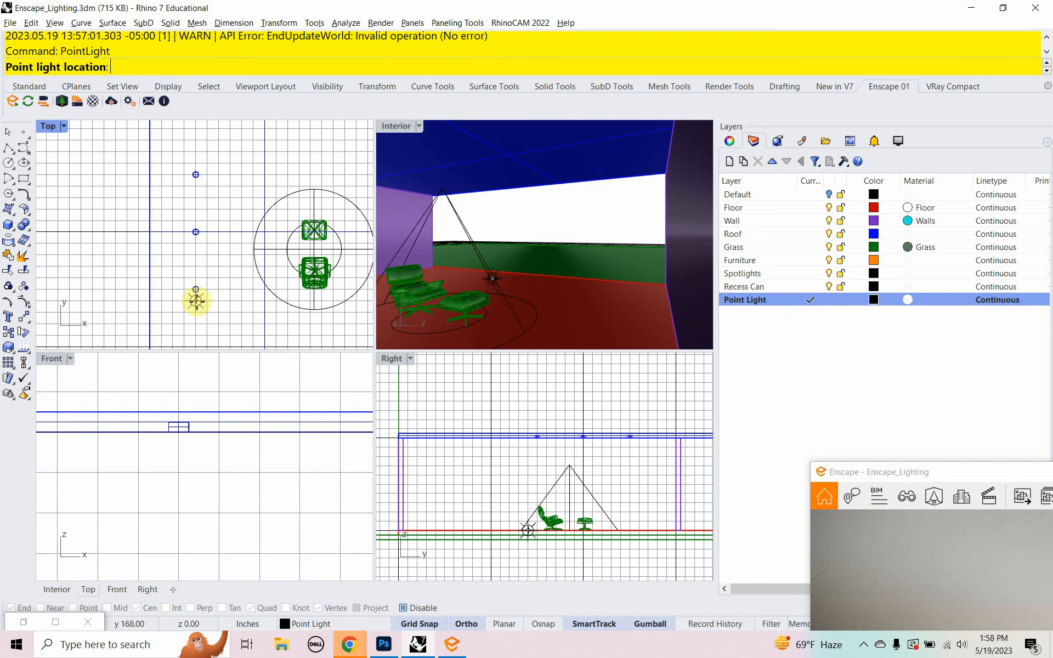
scroll(185, 297, "up", 3)
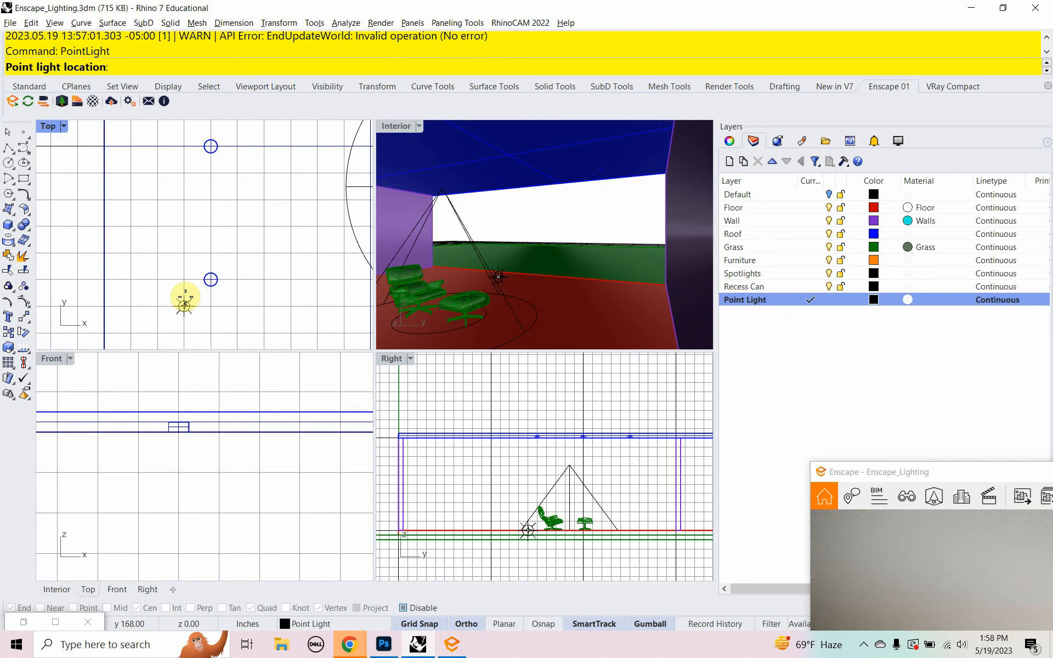
scroll(186, 279, "up", 2)
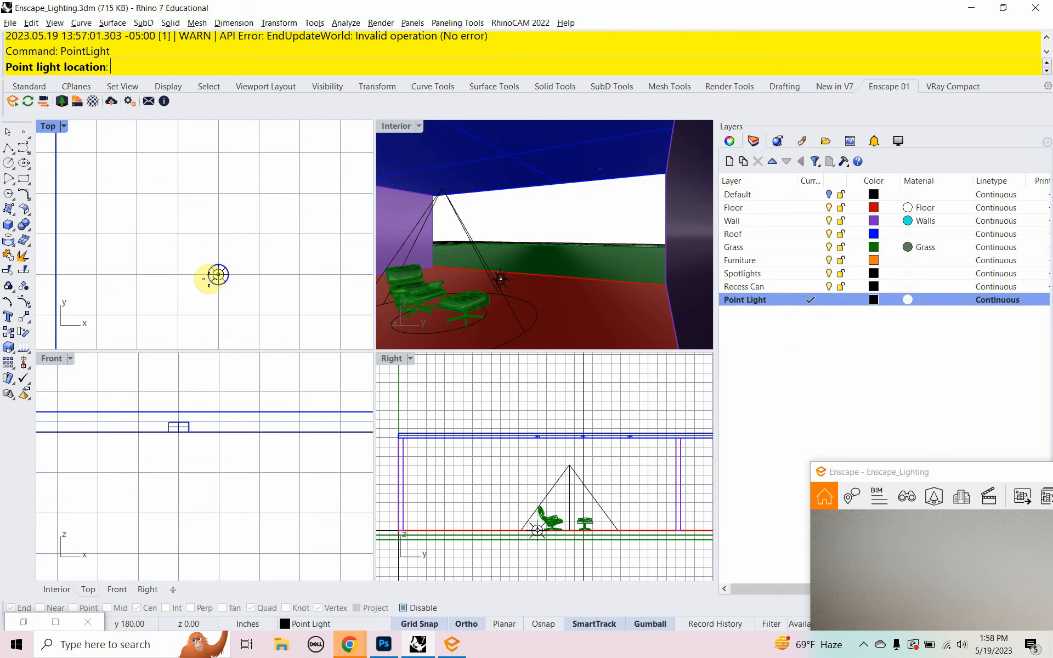
left_click(218, 276)
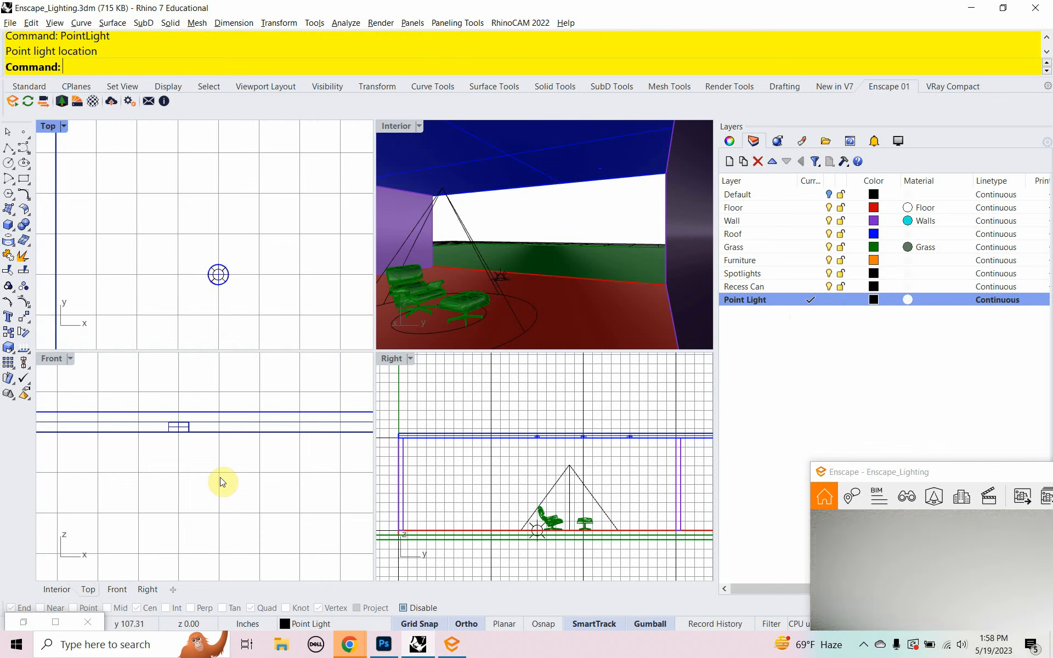
- Examine the point light's position in the Front view and its effect on the interior in the Enscape preview
right_click_drag(217, 513, 171, 436)
scroll(239, 435, "down", 16)
left_click_drag(941, 471, 383, 119)
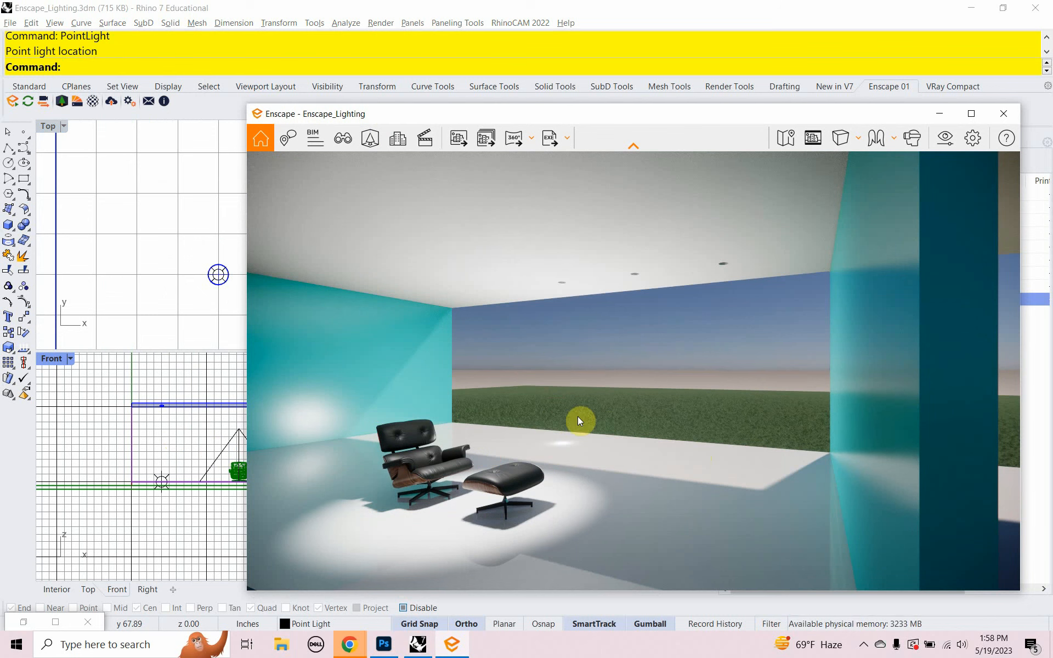
left_click_drag(387, 117, 896, 427)
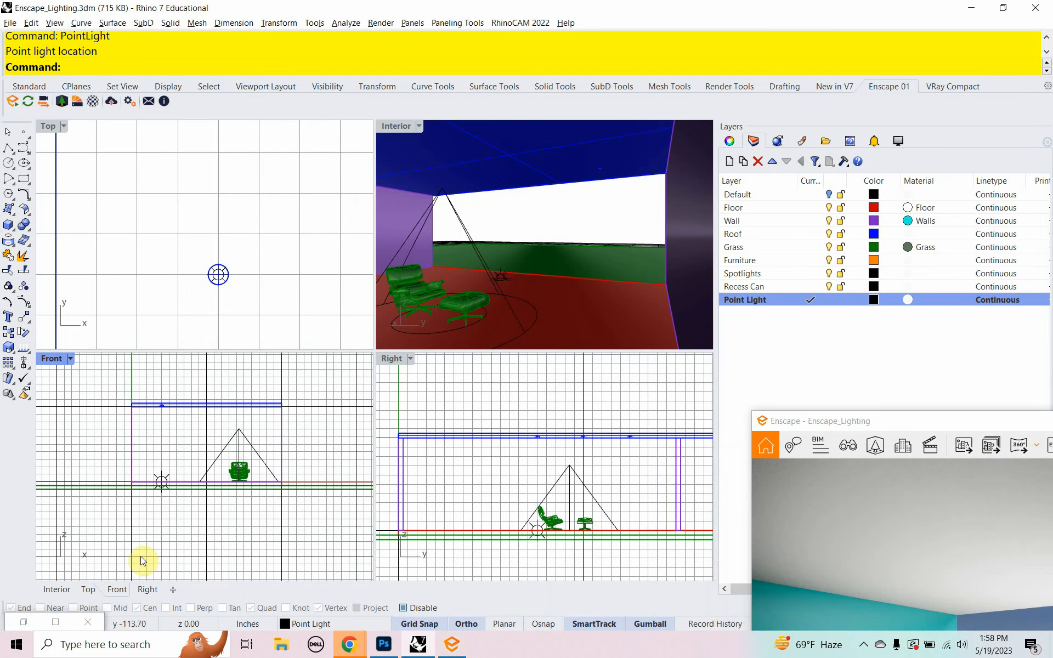
- Move the point light 120 inches straight up in the Front view to the recessed can's opening and check its effect in Enscape
left_click(164, 482)
scroll(165, 483, "up", 5)
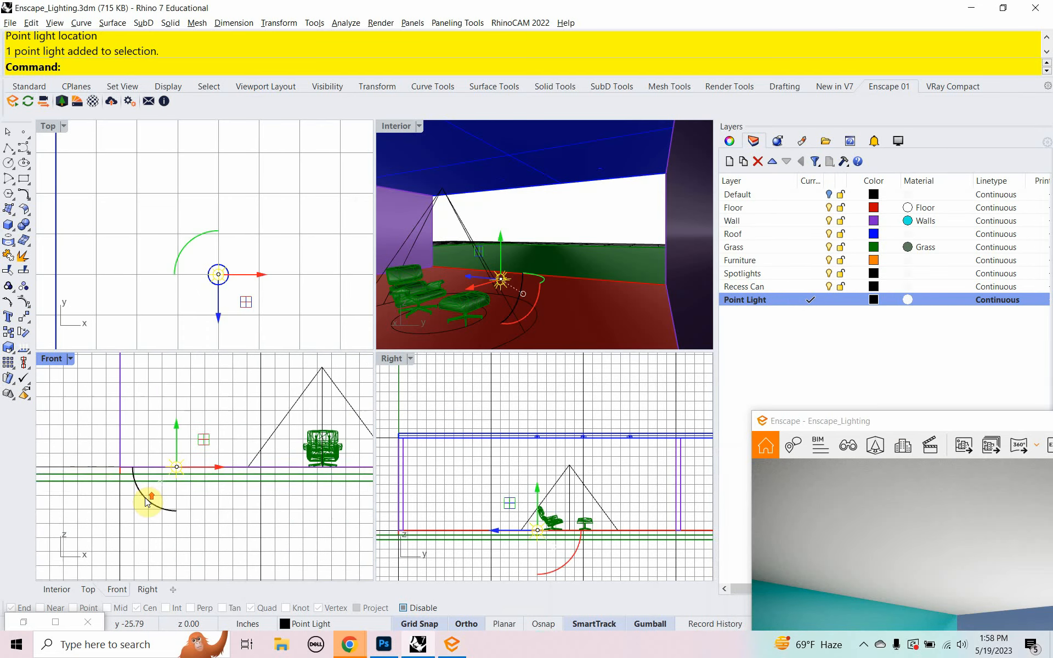
type("Move")
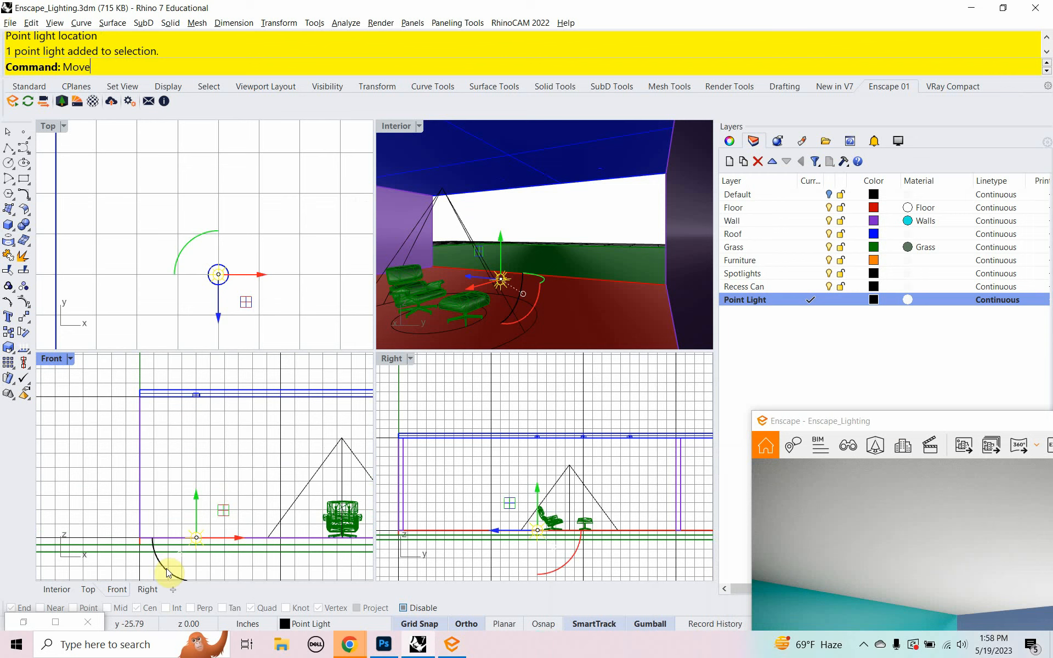
key("Return")
left_click(198, 543)
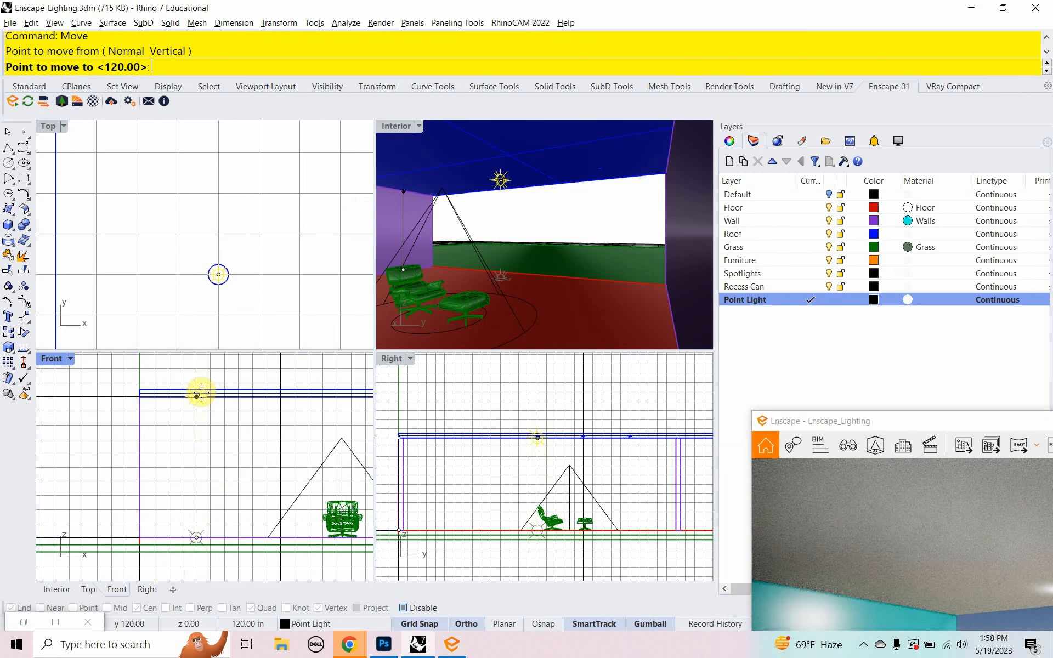
left_click(196, 395)
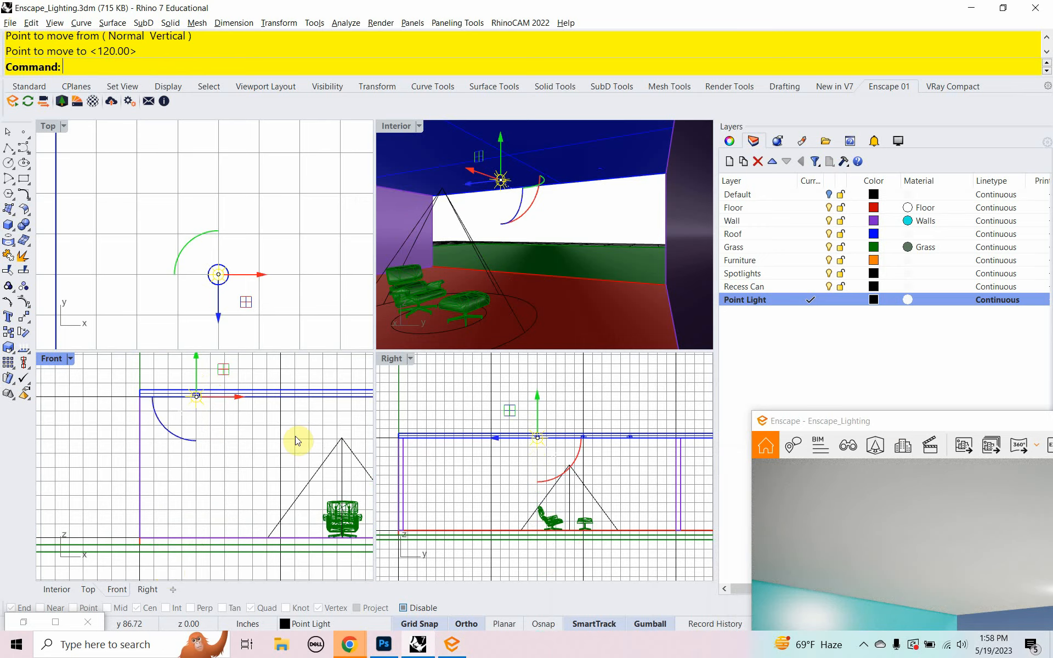
left_click_drag(943, 422, 480, 115)
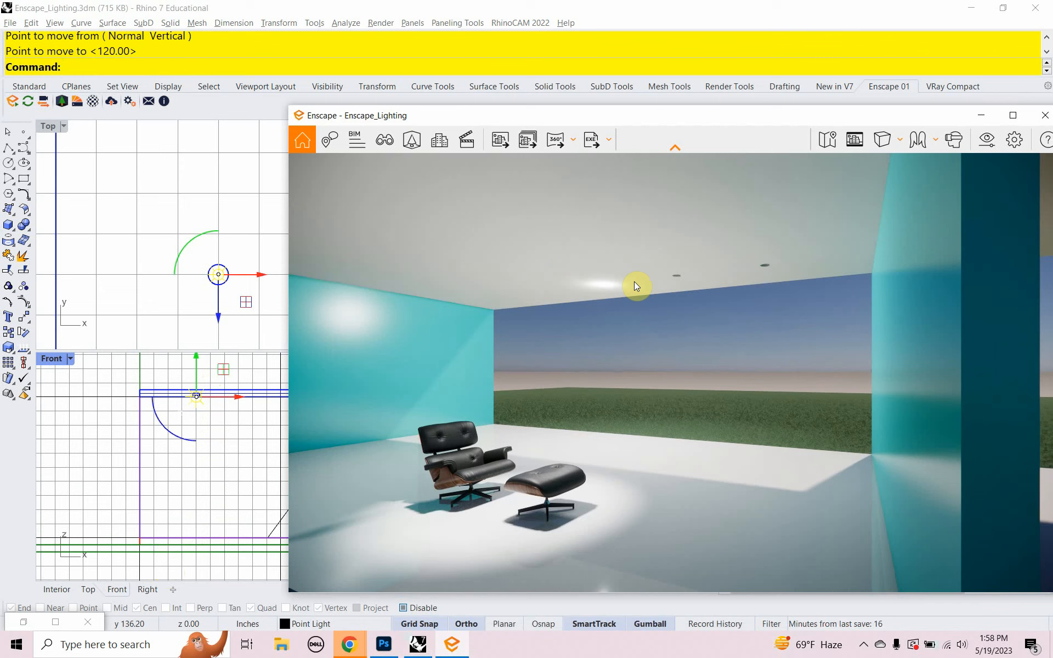
scroll(198, 430, "up", 6)
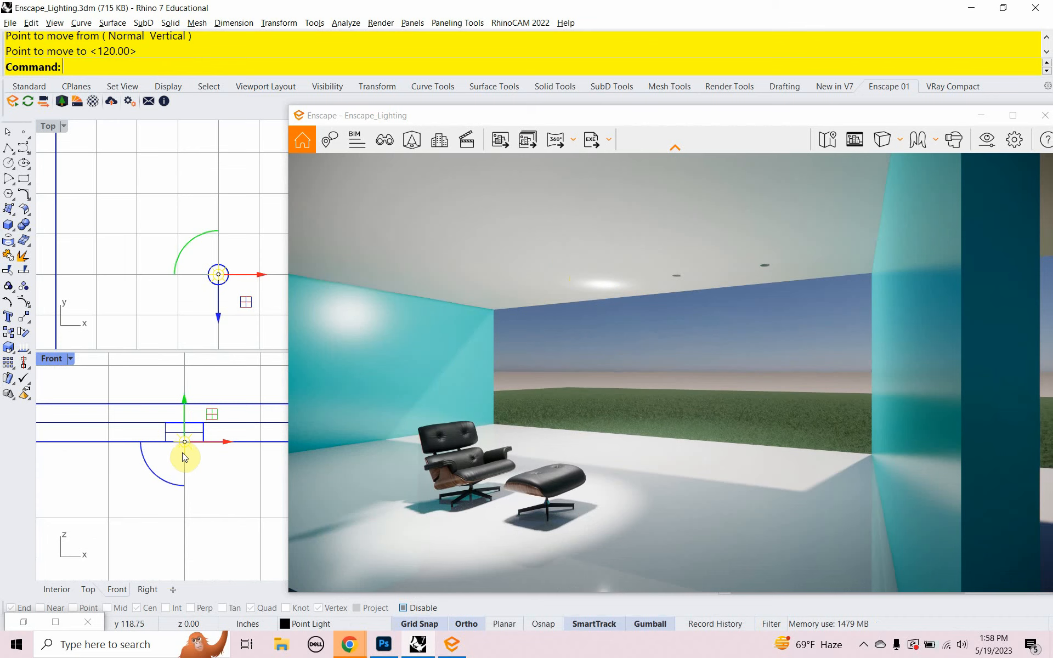
- Copy the point light from its recess can to the other two recess cans in the Top view
right_click_drag(206, 346, 166, 331)
scroll(190, 263, "down", 5)
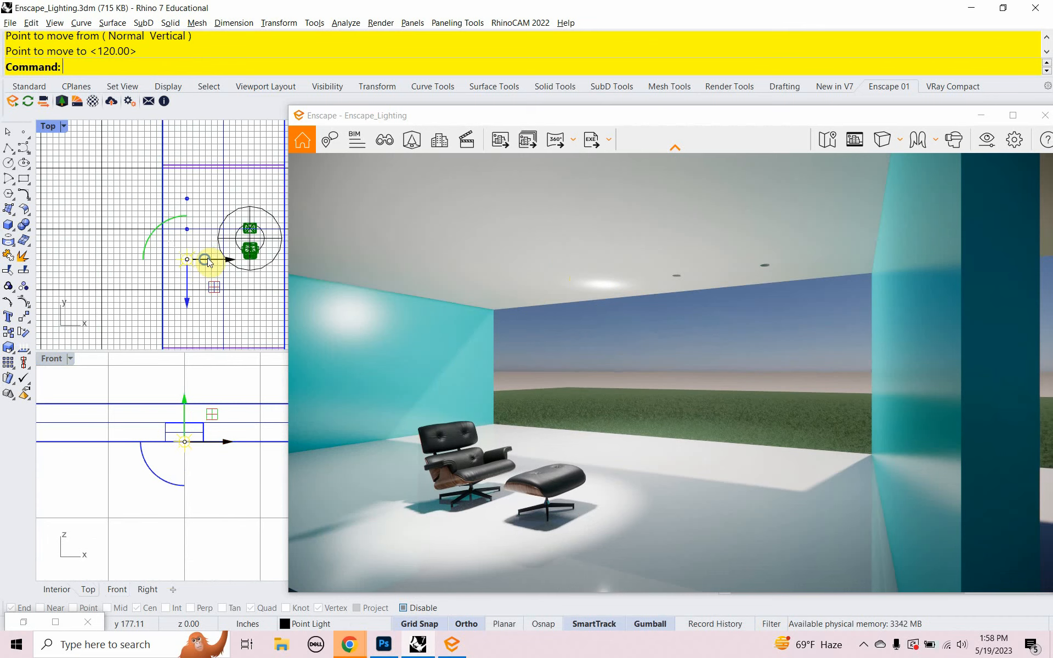
type("copy")
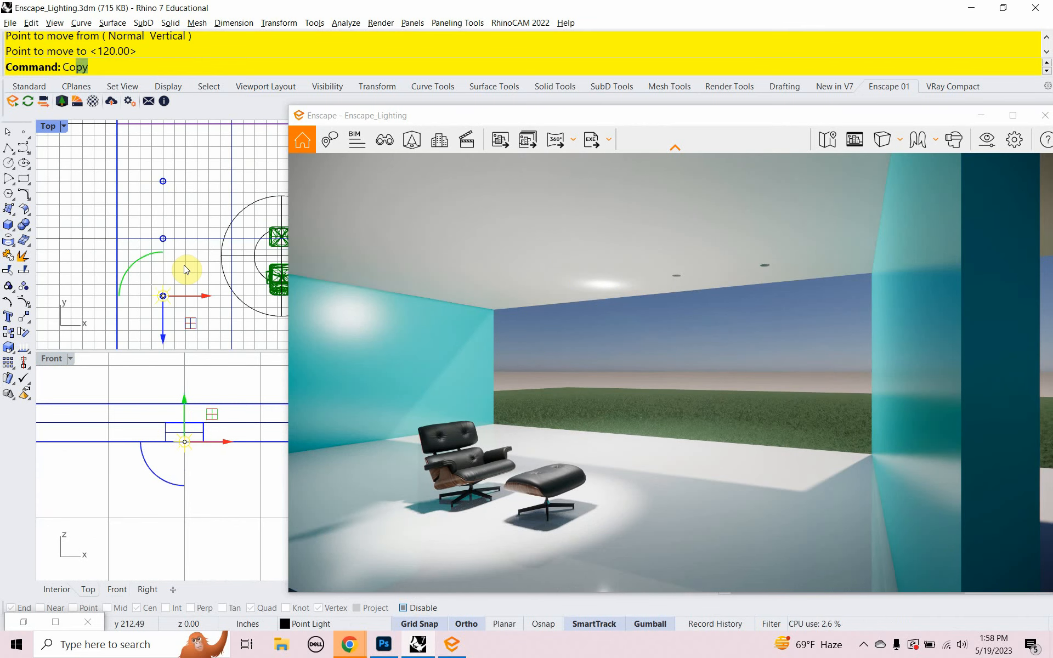
key("Return")
left_click(186, 296)
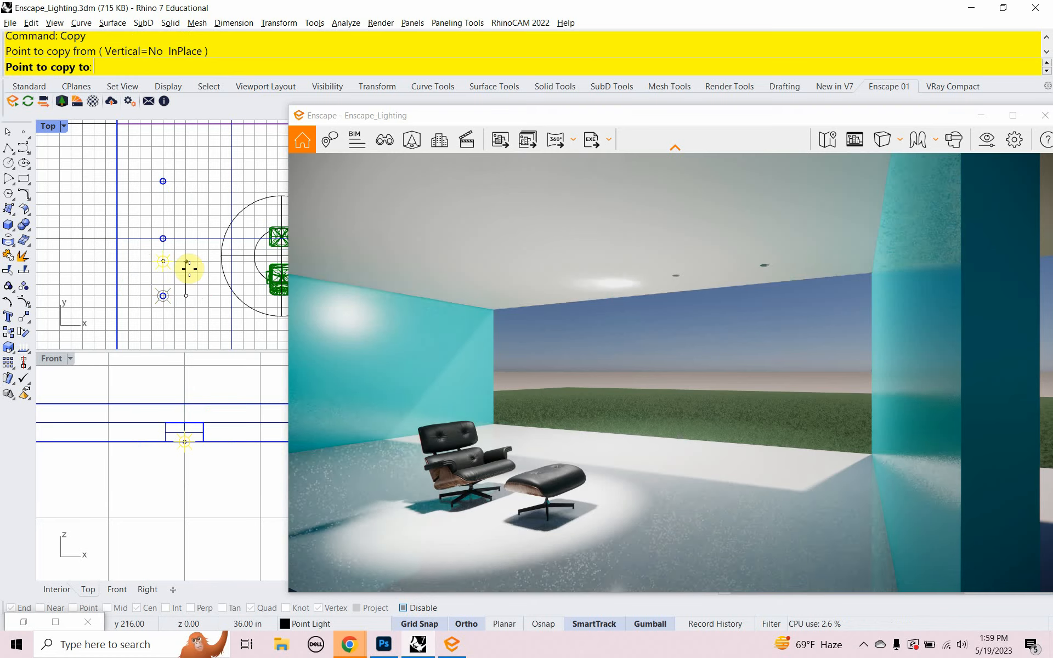
left_click(197, 178)
key("Return")
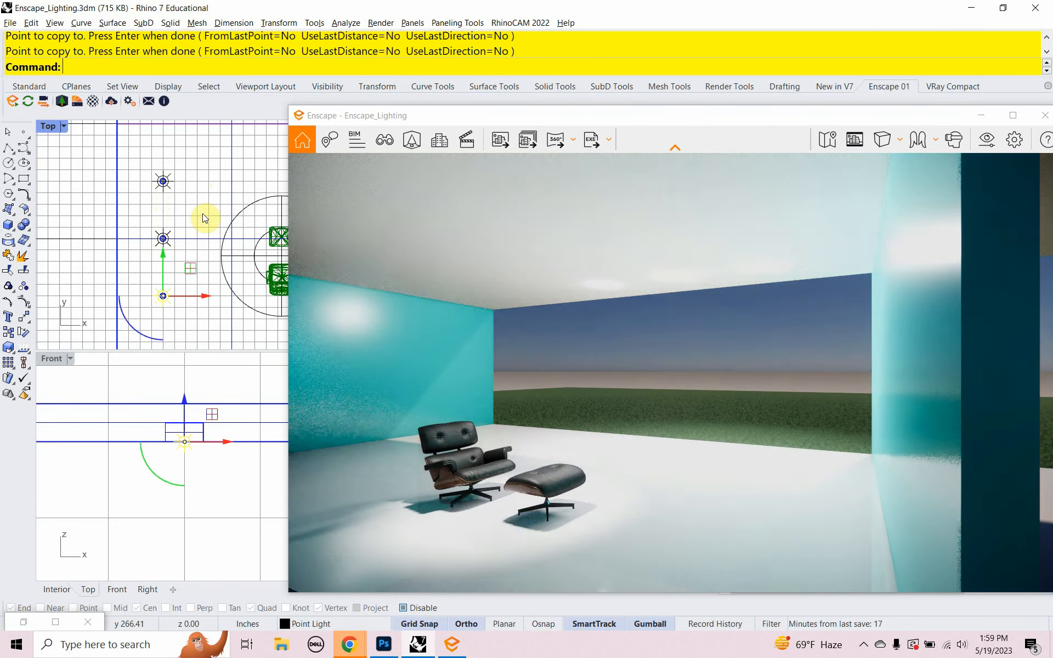
left_click(195, 252)
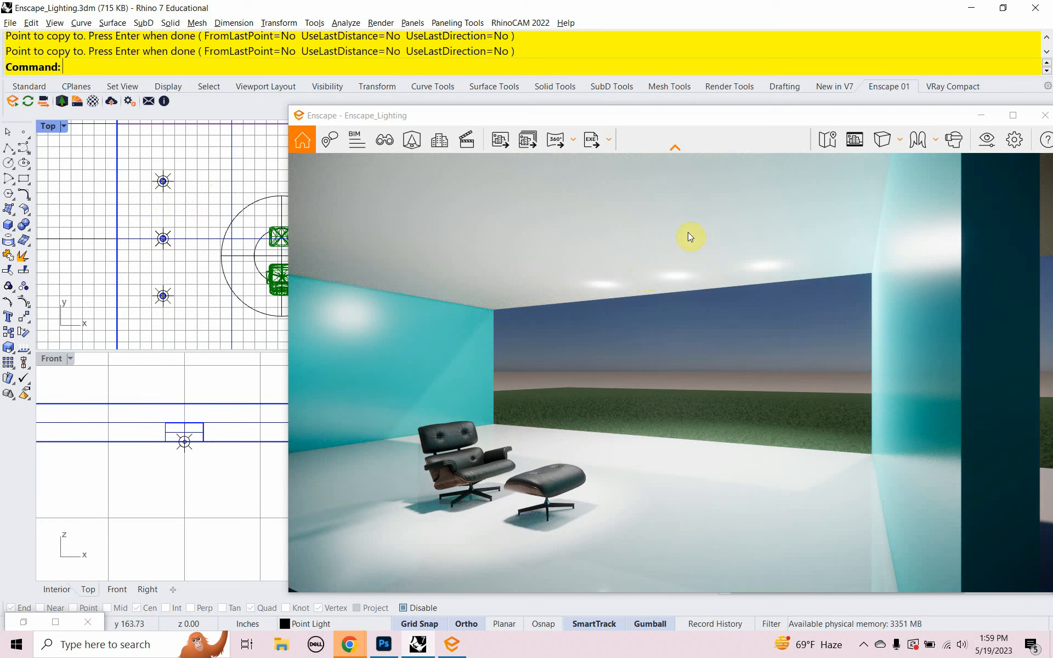
- Lower the Artificial Light Brightness to 86% in Enscape's atmosphere visual settings
left_click_drag(659, 118, 551, 72)
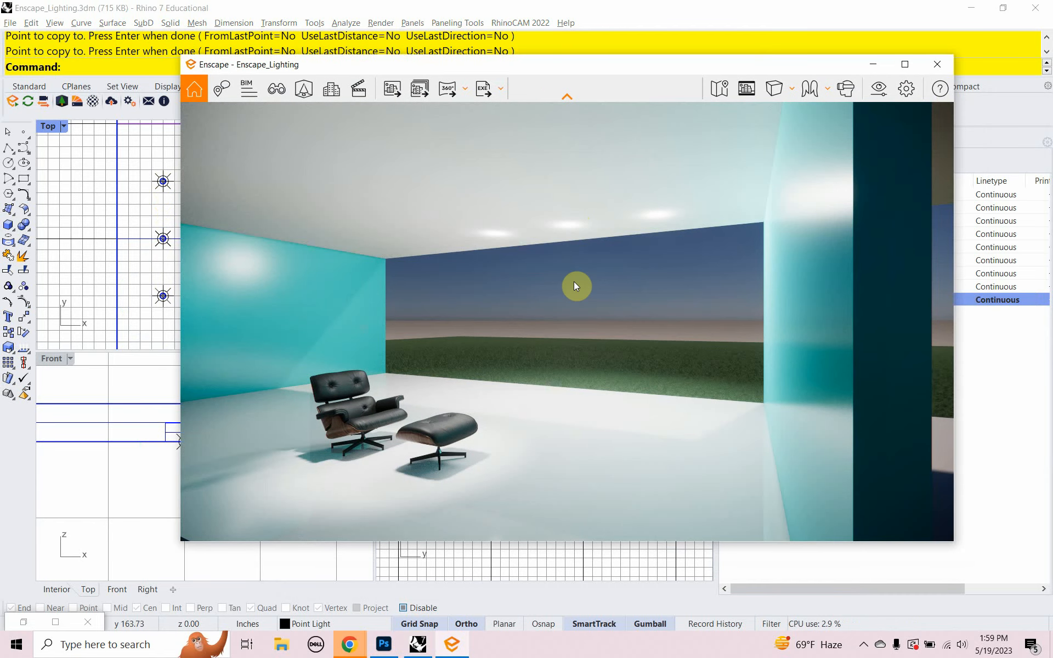
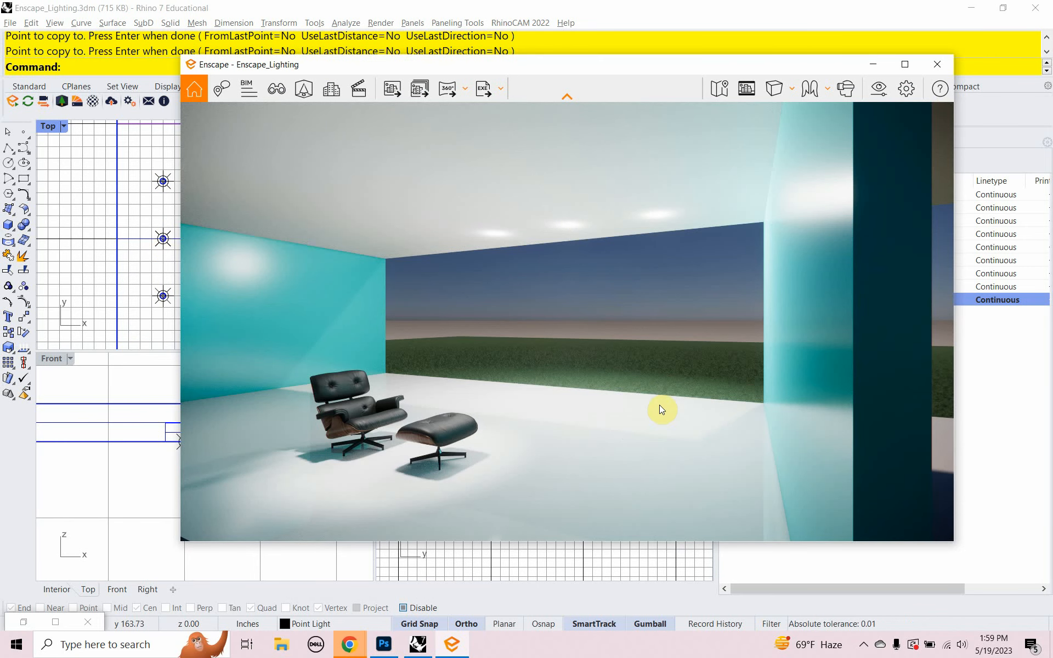
left_click_drag(561, 66, 544, 73)
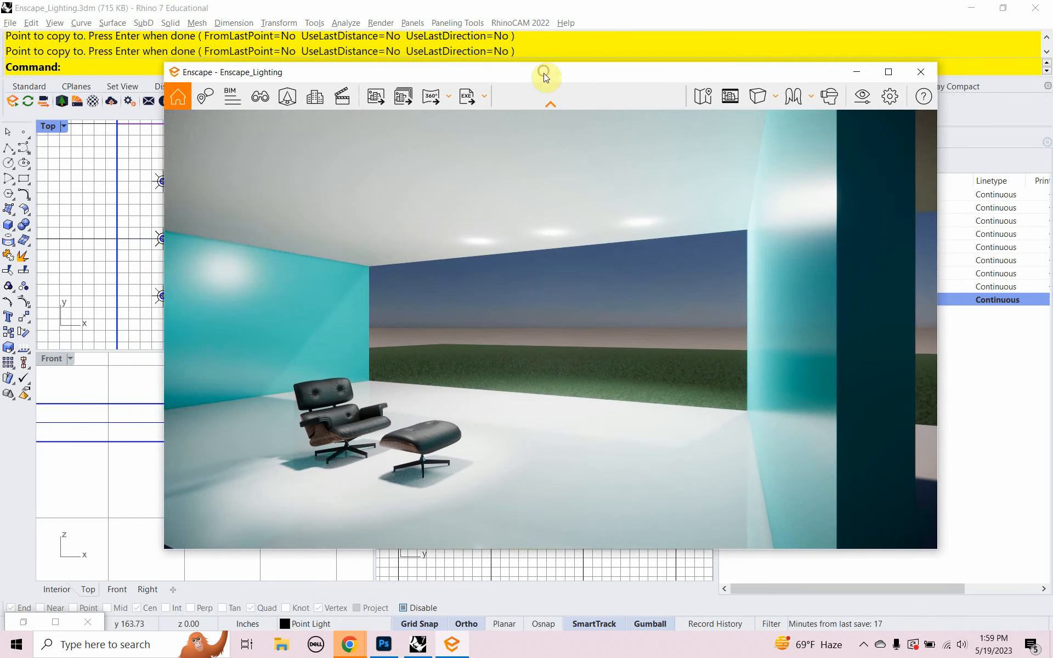
left_click(860, 101)
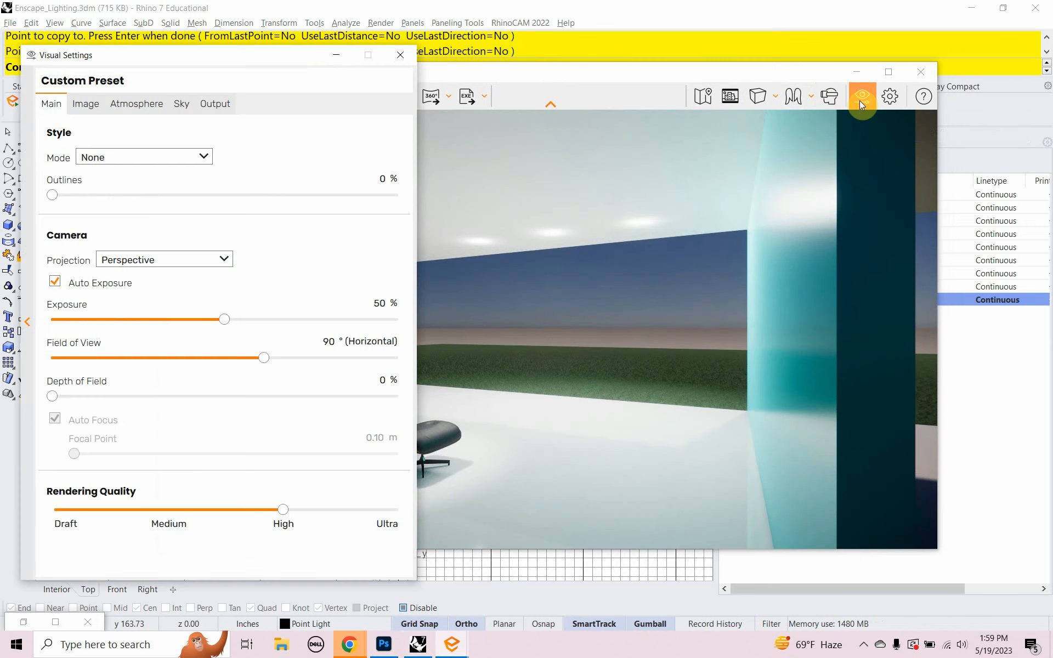
left_click(143, 104)
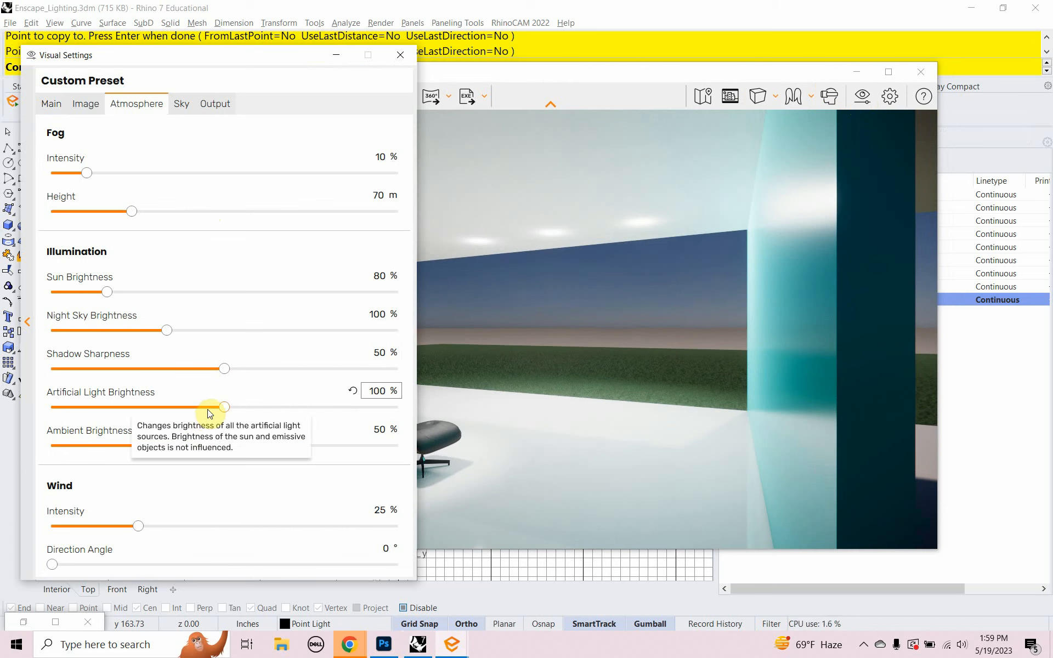
left_click_drag(226, 409, 200, 409)
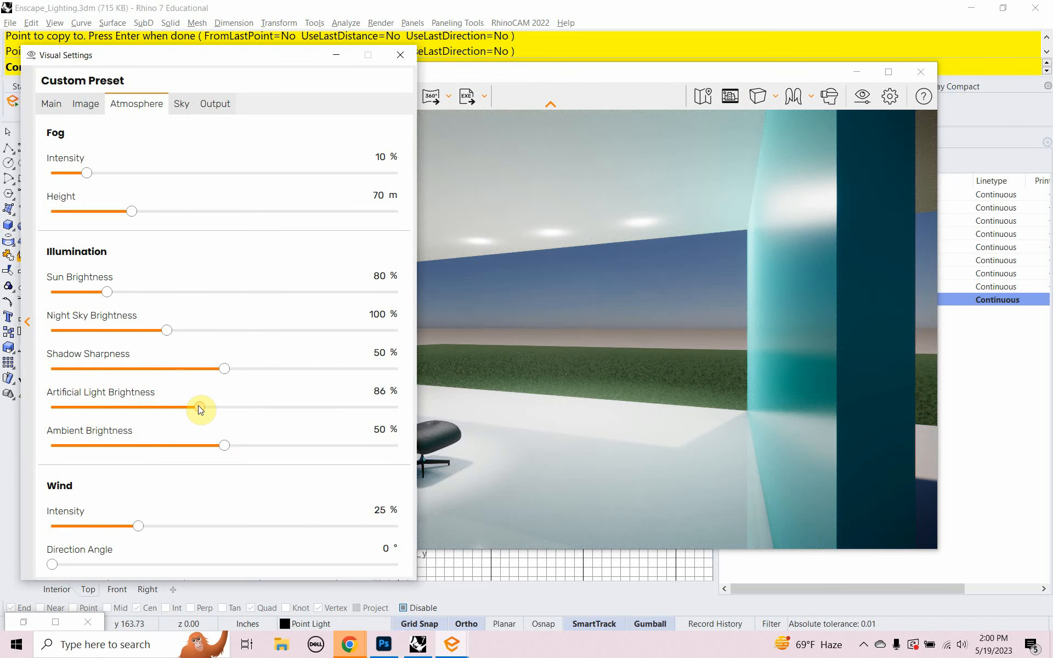
left_click_drag(198, 405, 198, 406)
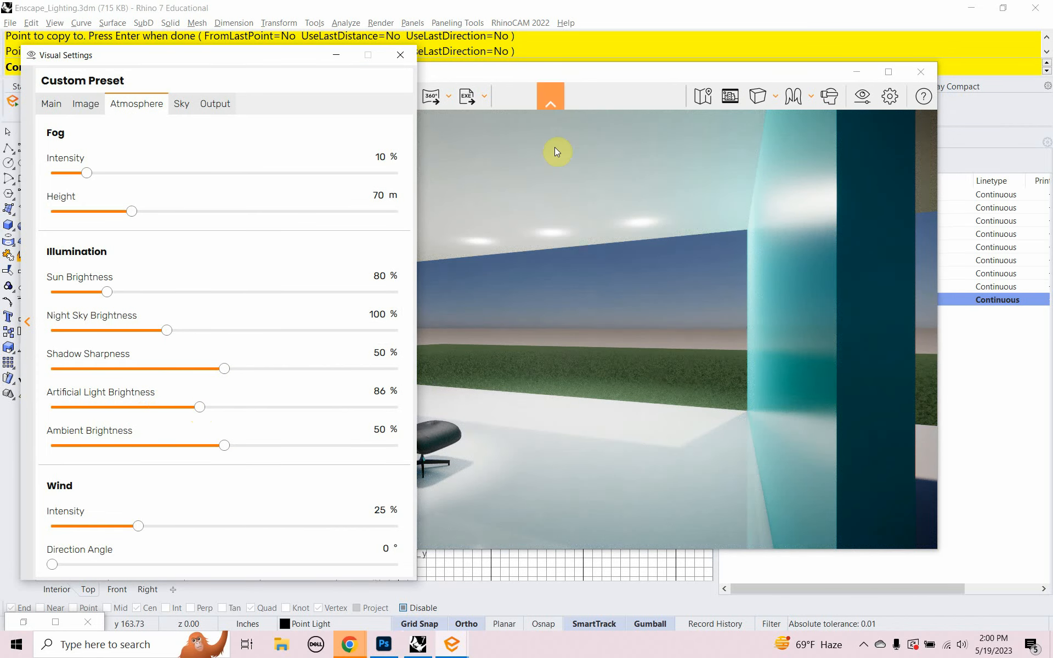
- Try the Artificial Light Brightness at 107%, reset it to 100%, and close the visual settings
left_click_drag(555, 79, 809, 84)
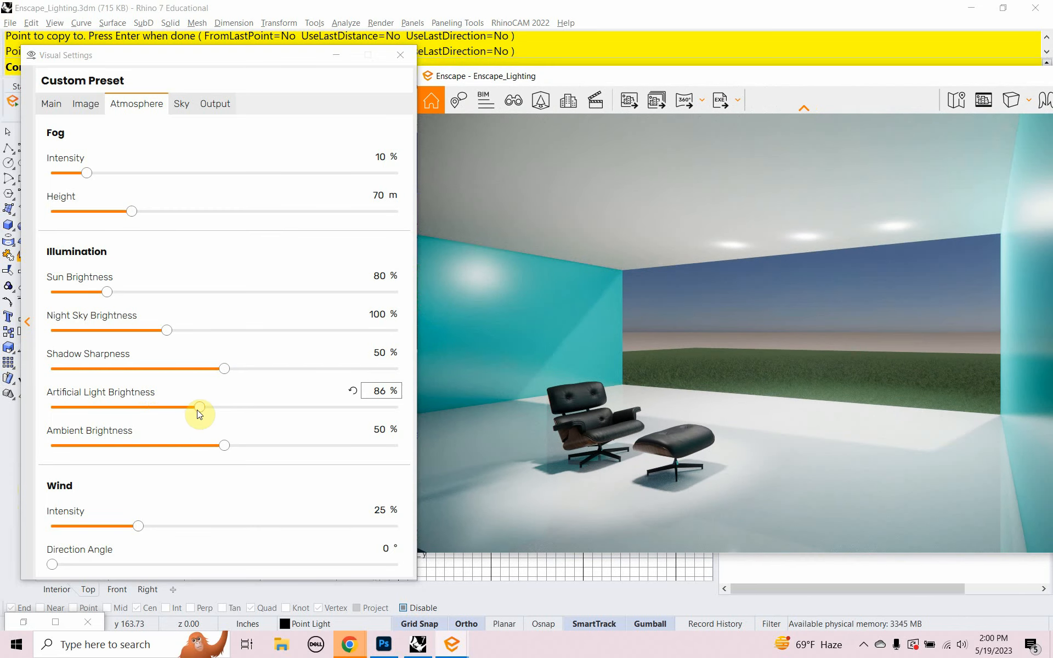
left_click_drag(201, 407, 238, 412)
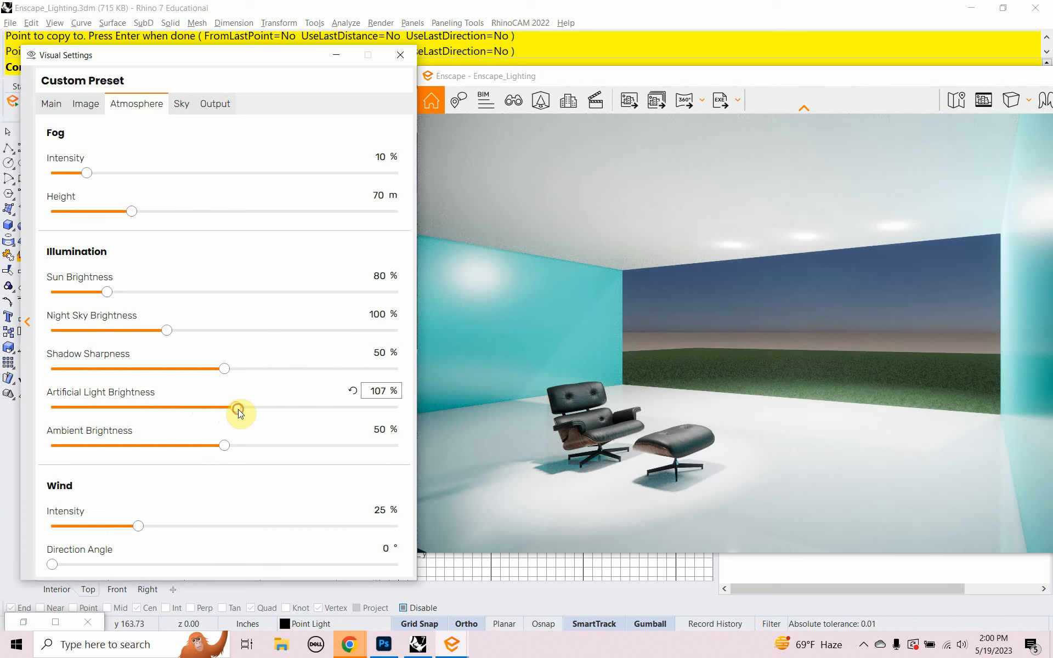
double_click(375, 392)
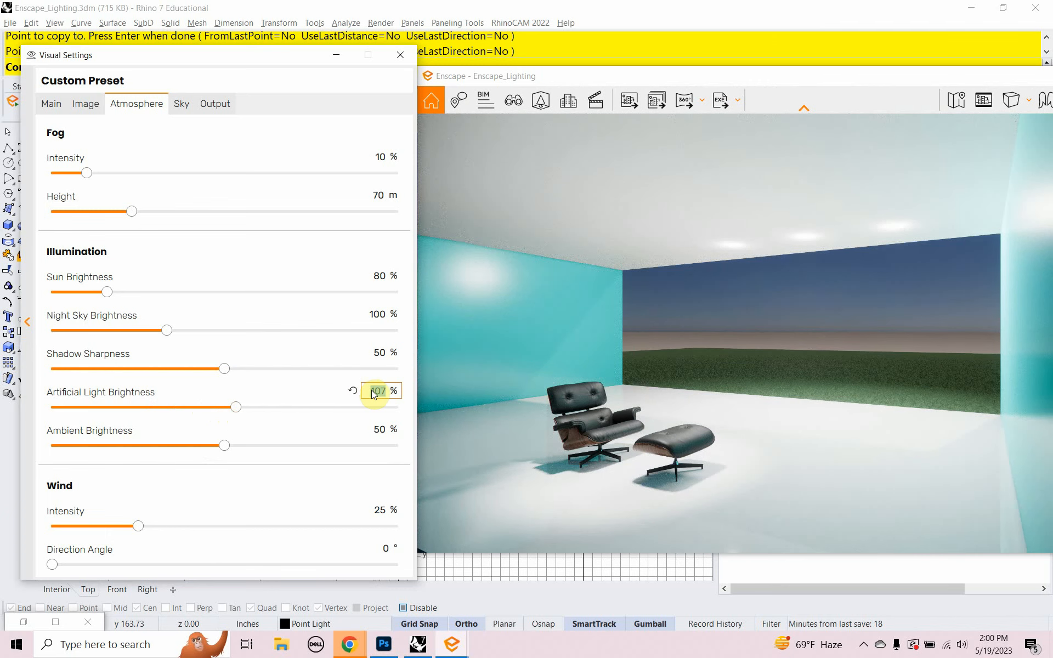
type("100")
key("Return")
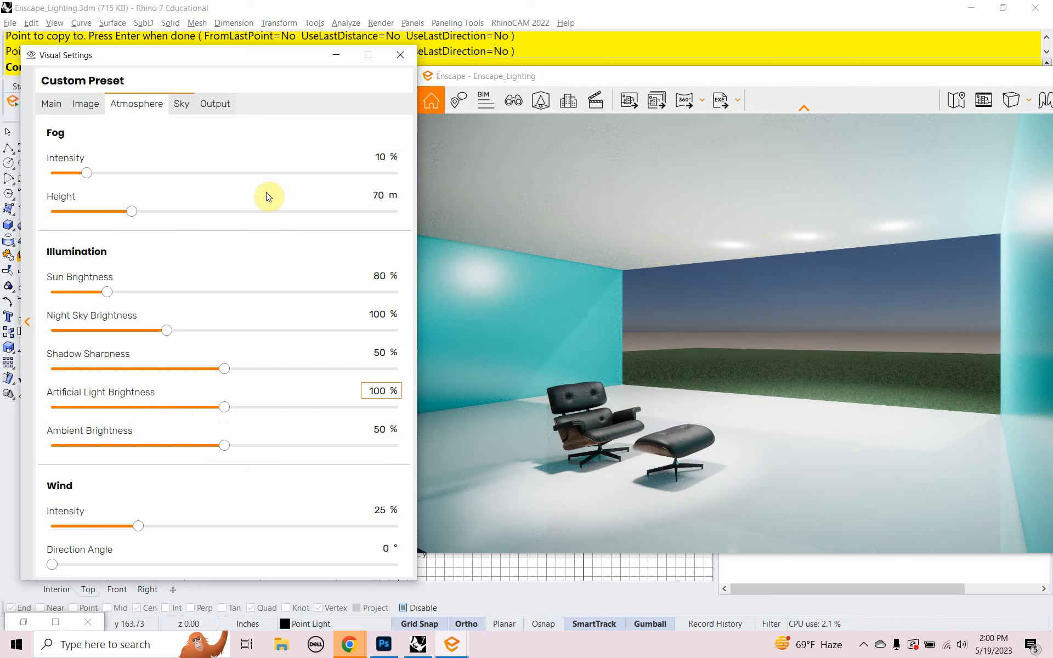
left_click(391, 56)
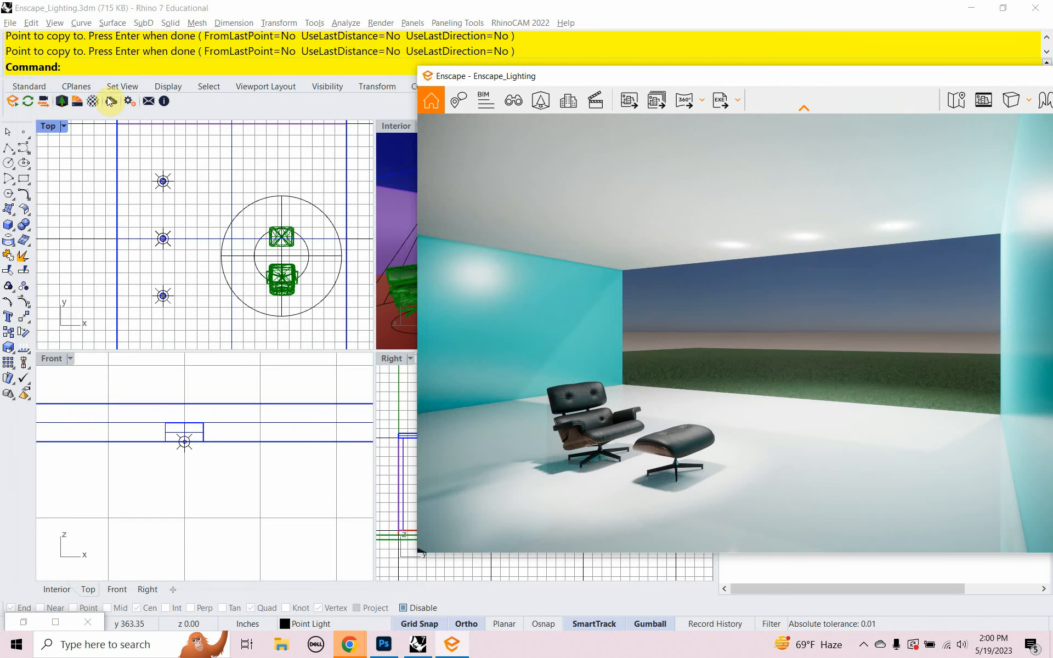
- Bring up Rhino's Lights manager and set the intensity of all three point lights to 0.3
left_click(74, 64)
type("Lights")
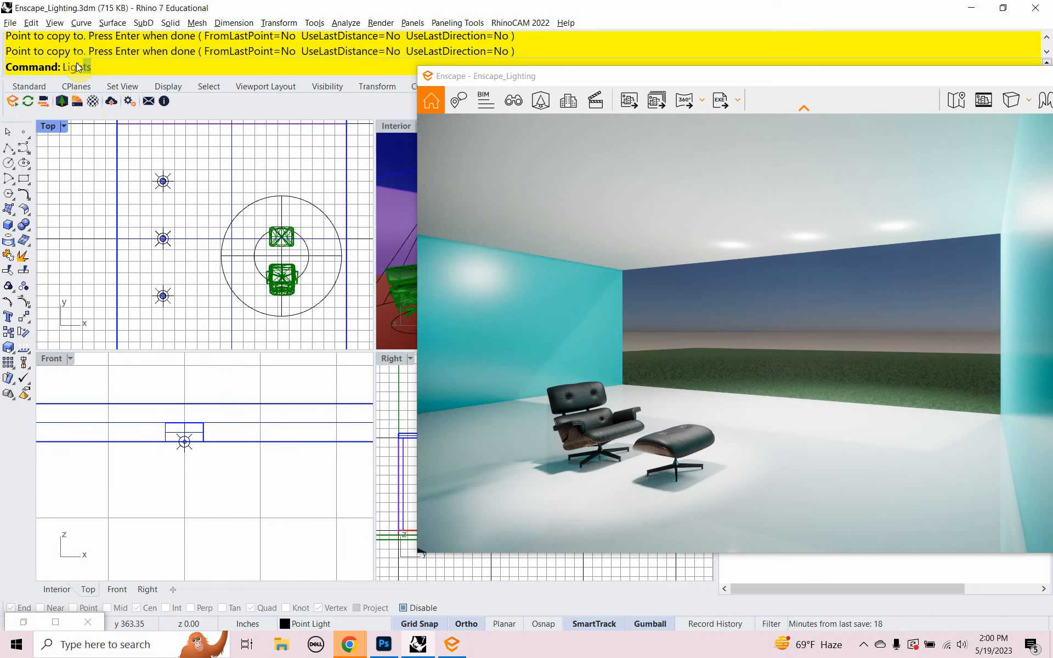
key("Return")
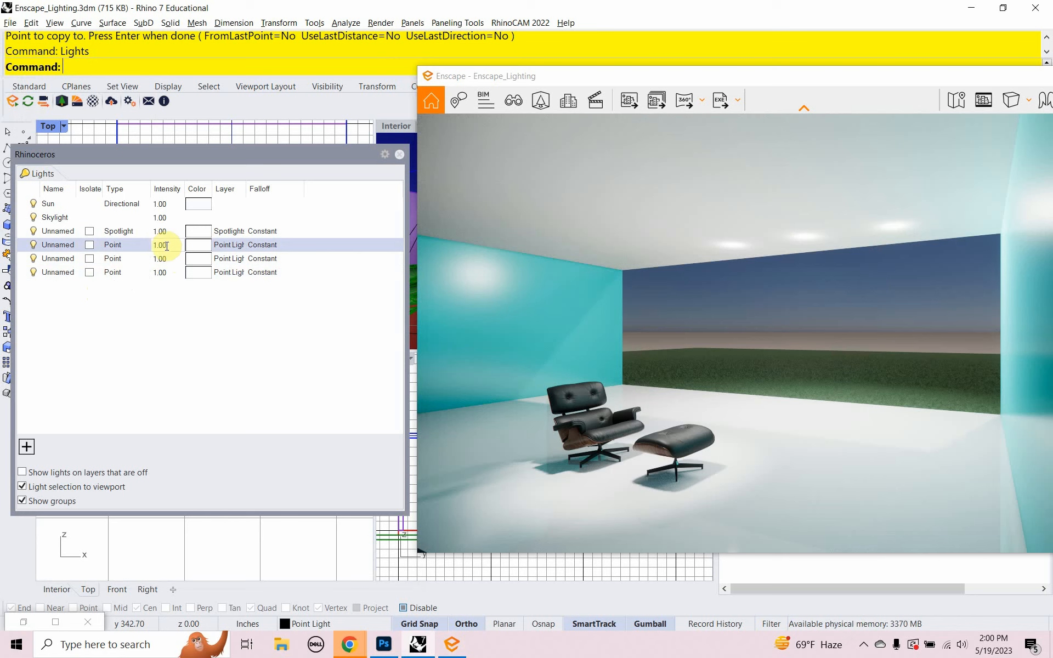
double_click(168, 245)
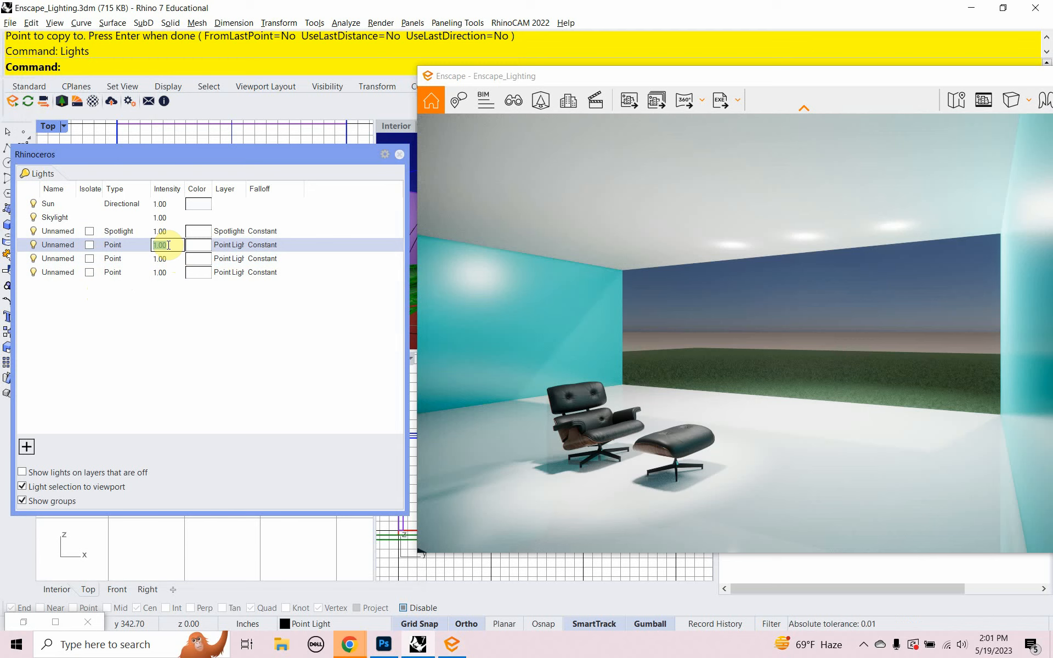
key("BackSpace")
type("0.3")
key("Return")
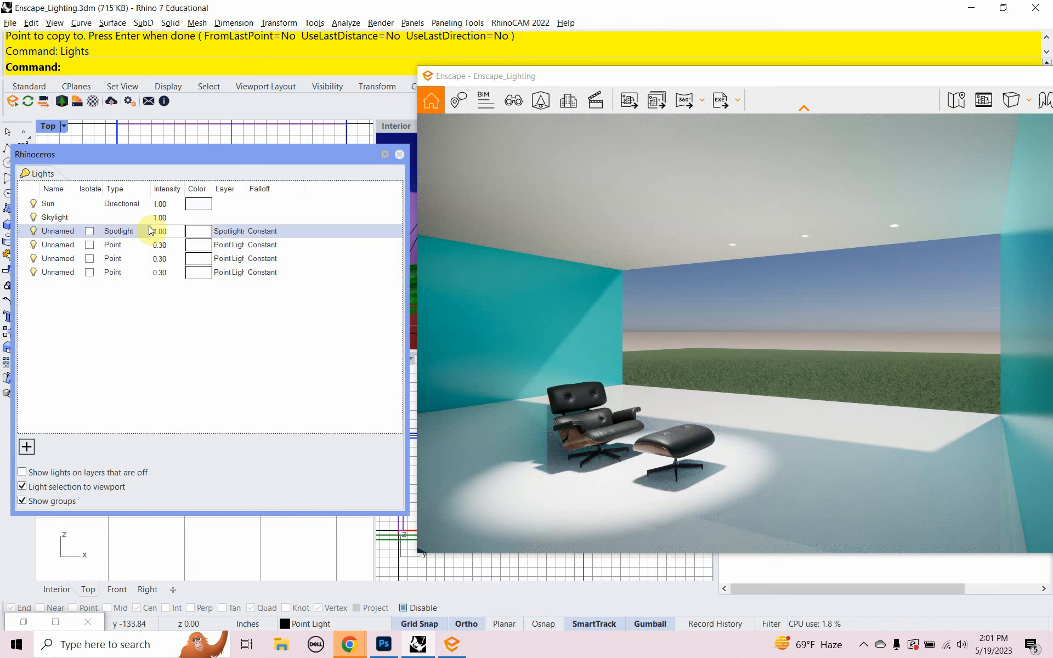
- Raise the intensity of all three point lights to 0.5 and close the Lights manager
double_click(168, 245)
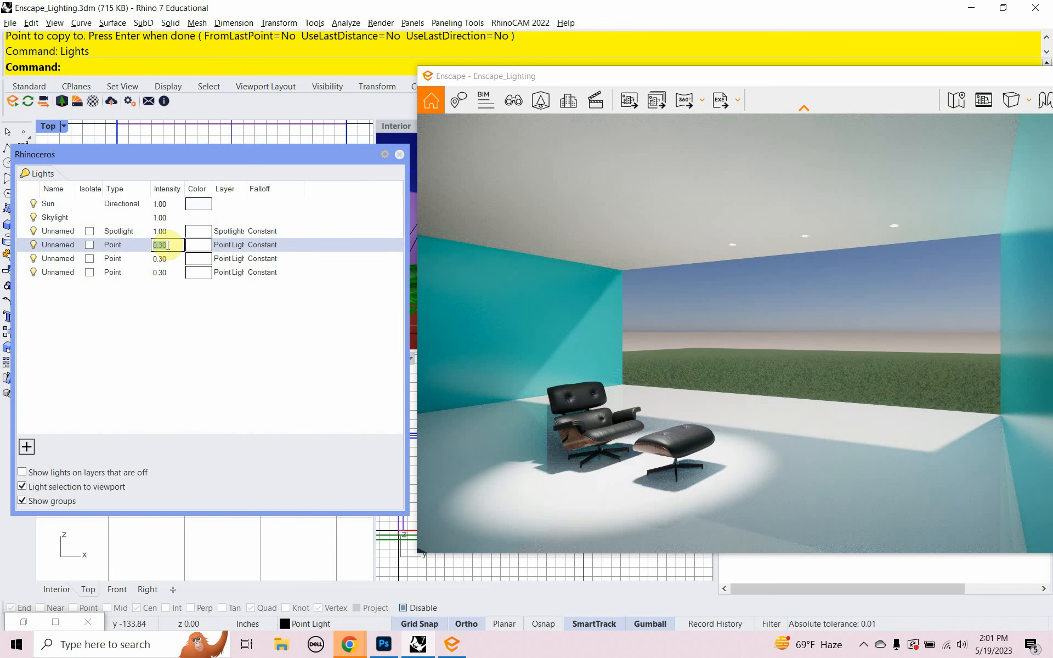
type("0.5")
key("Return")
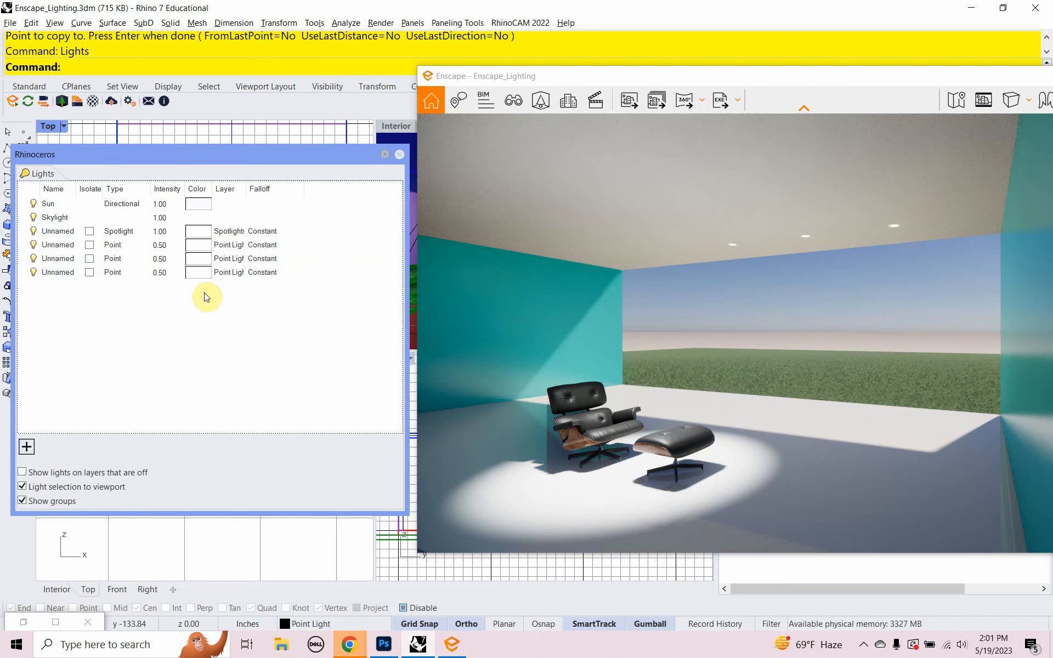
left_click(400, 155)
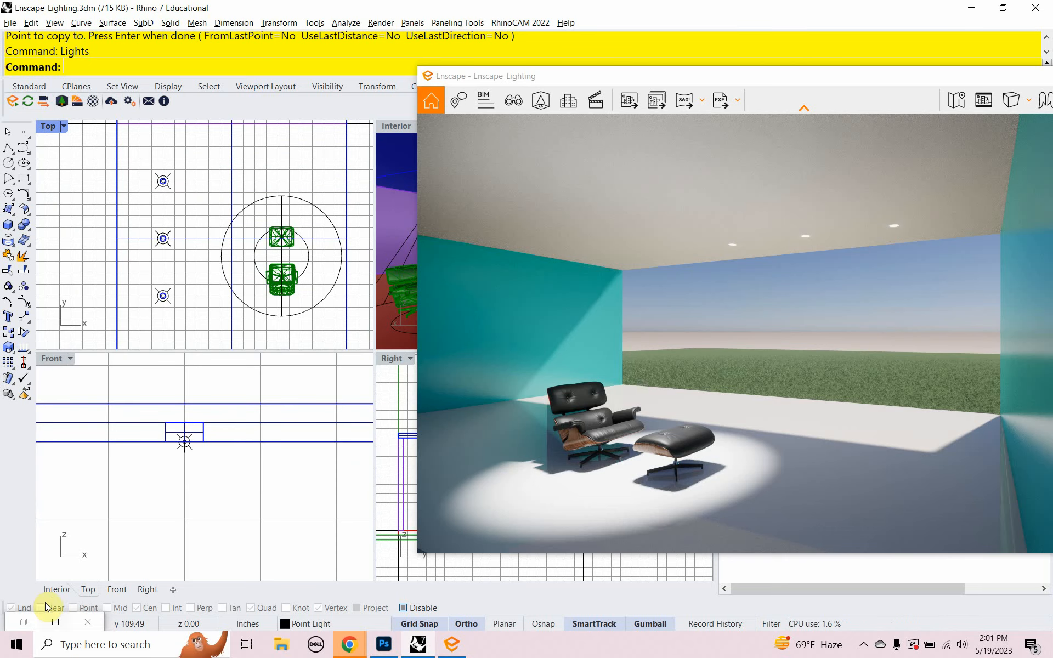
- Check the lighting topic outline in the Grasshopper window and minimize it again
left_click(55, 622)
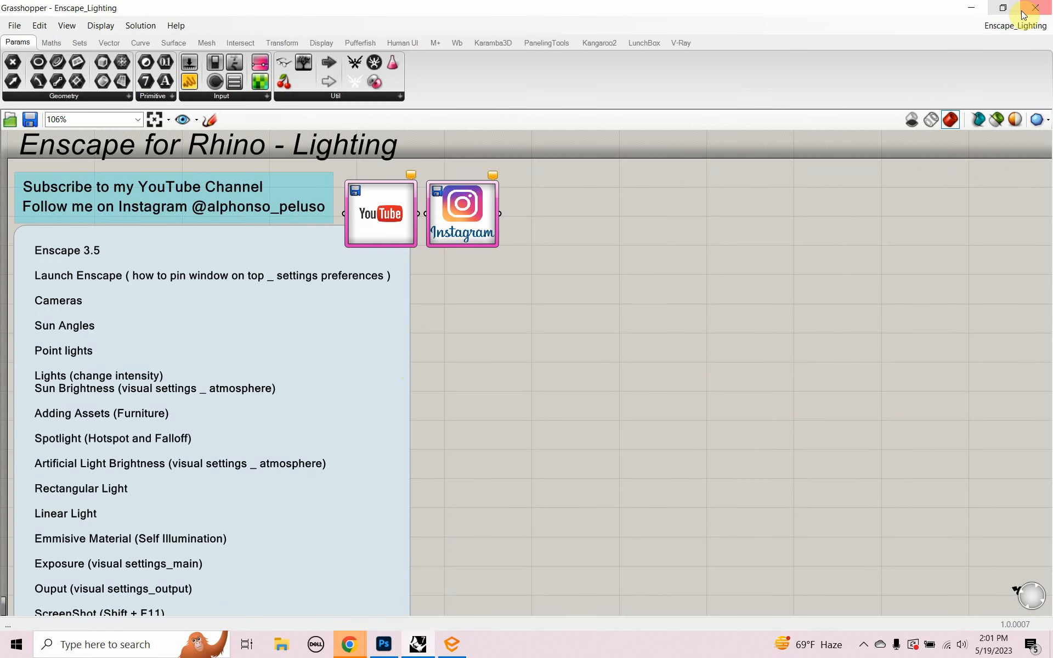
left_click(1003, 7)
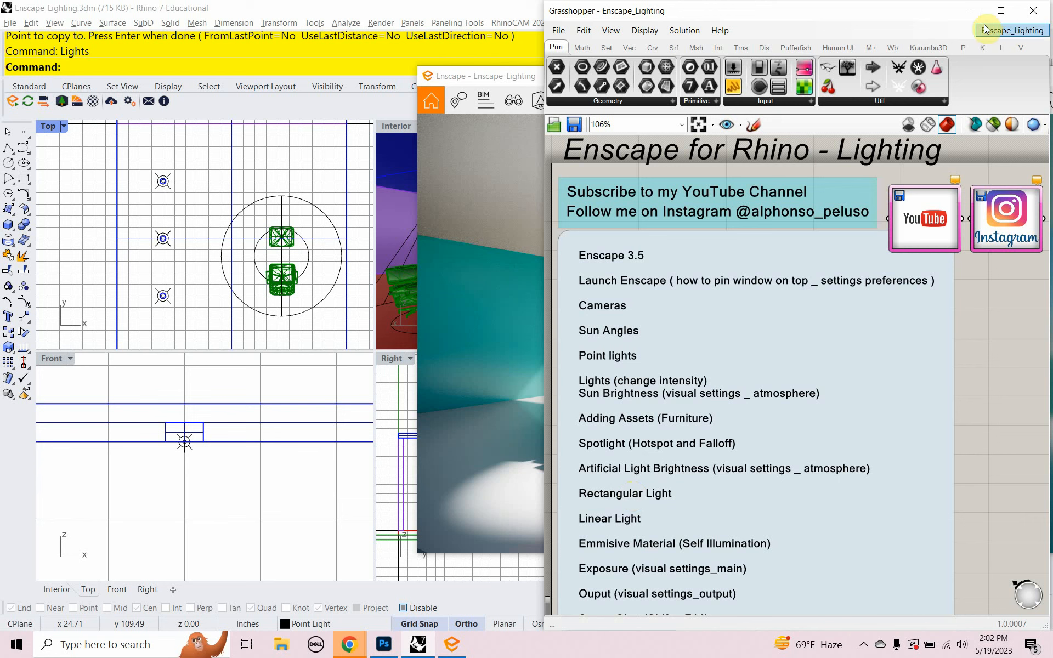
left_click(969, 11)
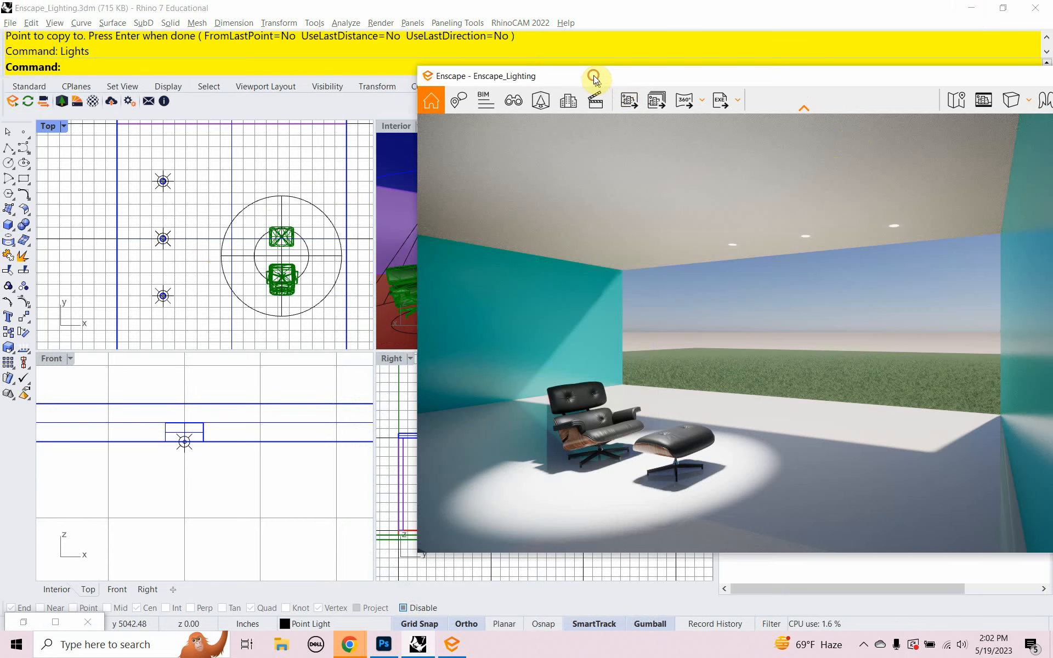
- Uncover the layer list, add a new layer named Soffit, and make it the current layer
left_click_drag(596, 80, 977, 478)
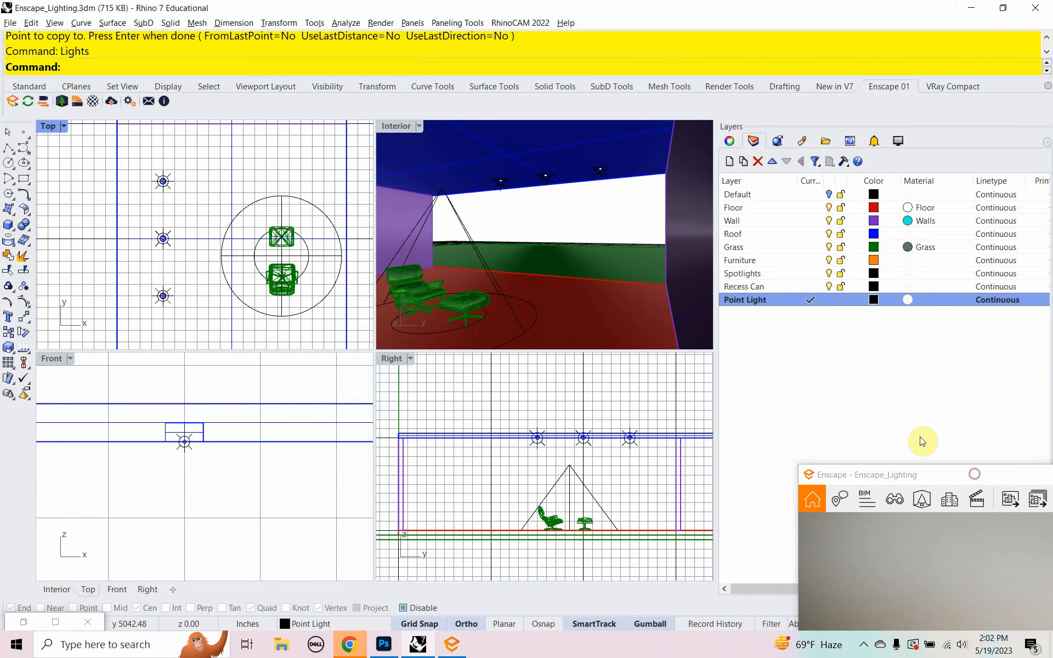
left_click(787, 387)
right_click(765, 356)
left_click(778, 360)
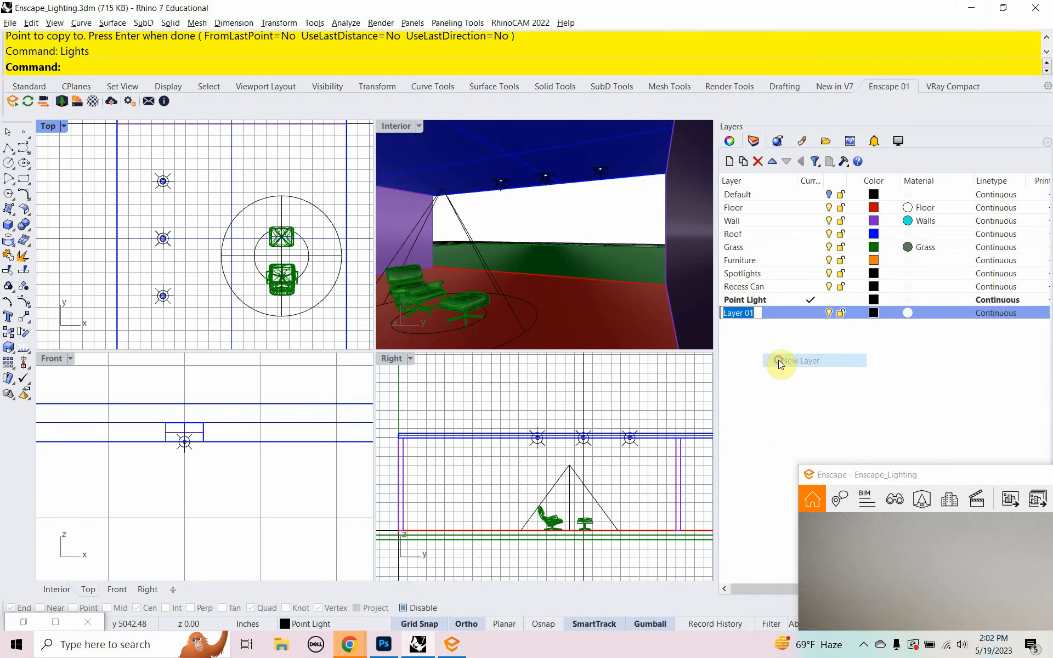
type("Soffit")
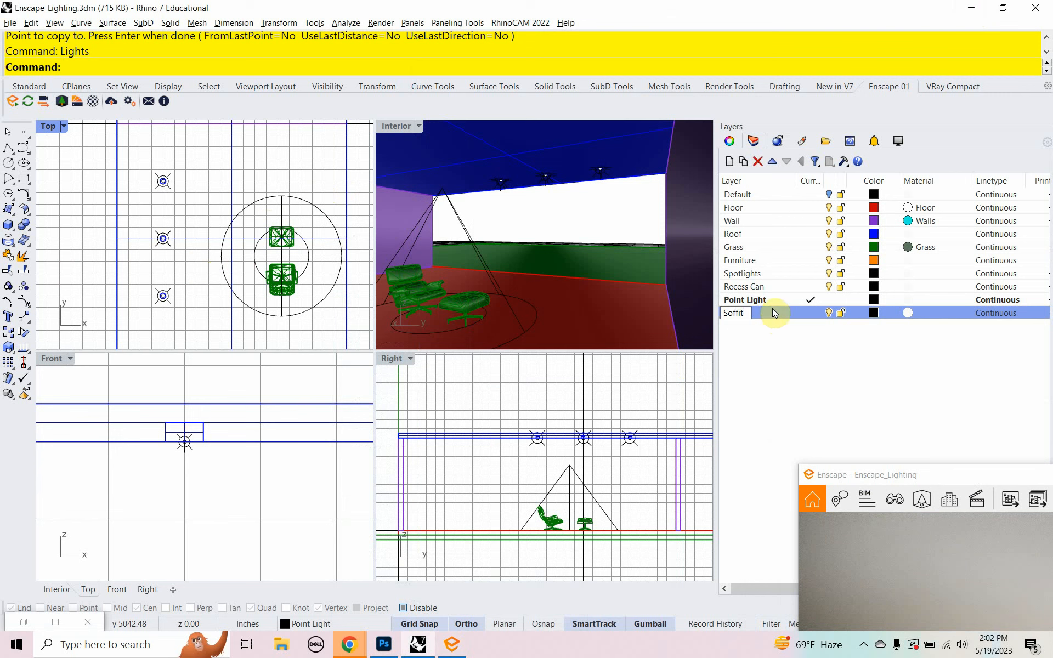
double_click(773, 313)
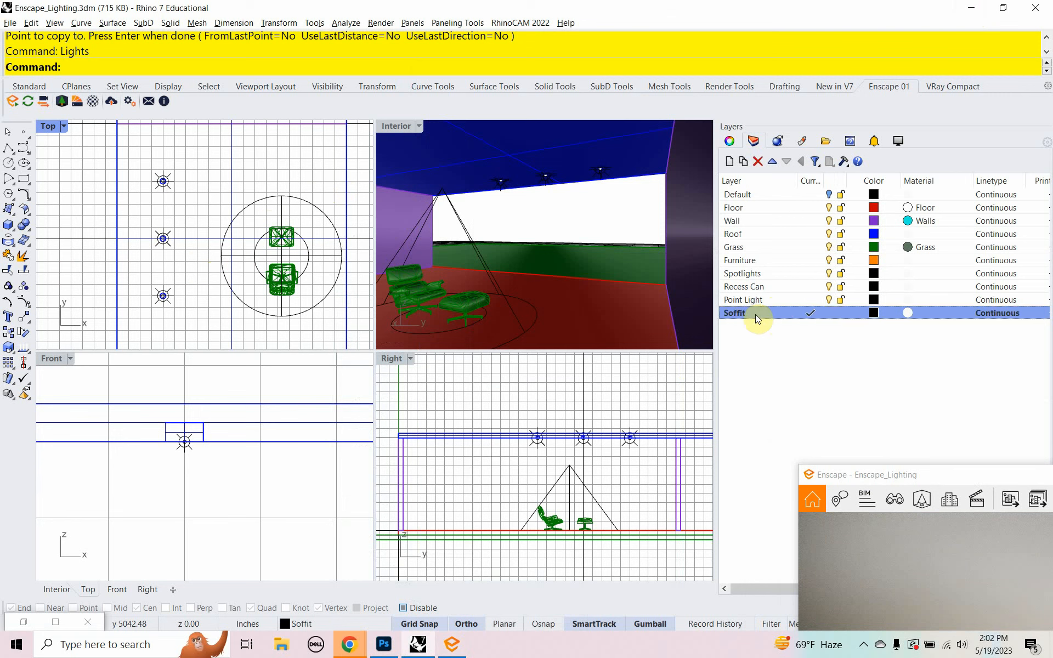
- Model the soffit as a 2-inch-high box spanning the full room width along the inside of the back wall
scroll(242, 265, "down", 5)
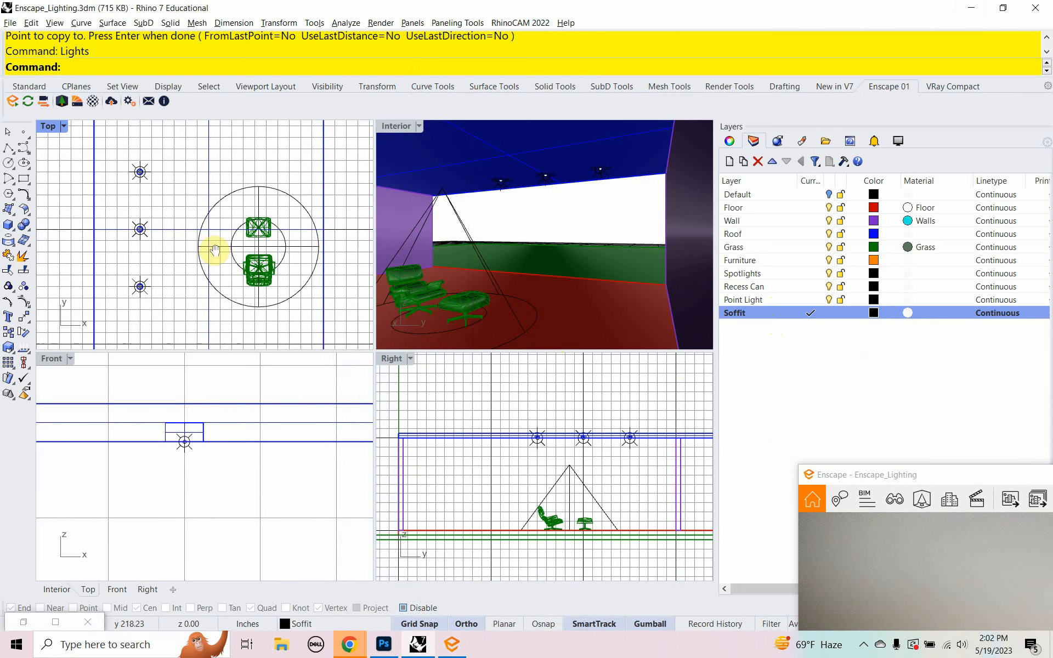
scroll(211, 212, "up", 3)
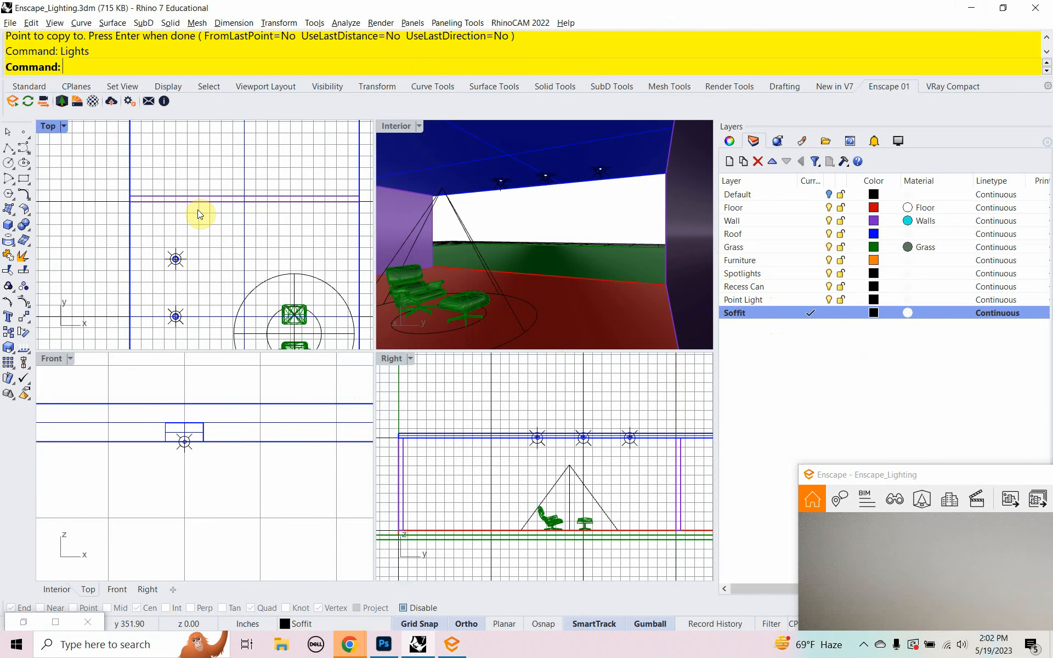
type("Box")
key("Return")
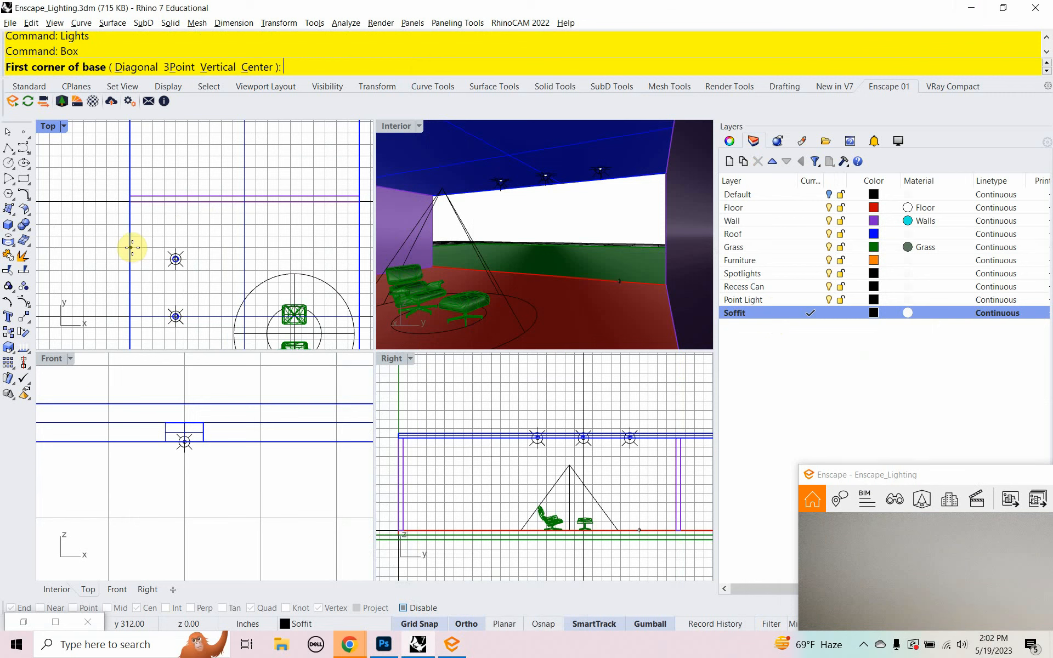
left_click(130, 236)
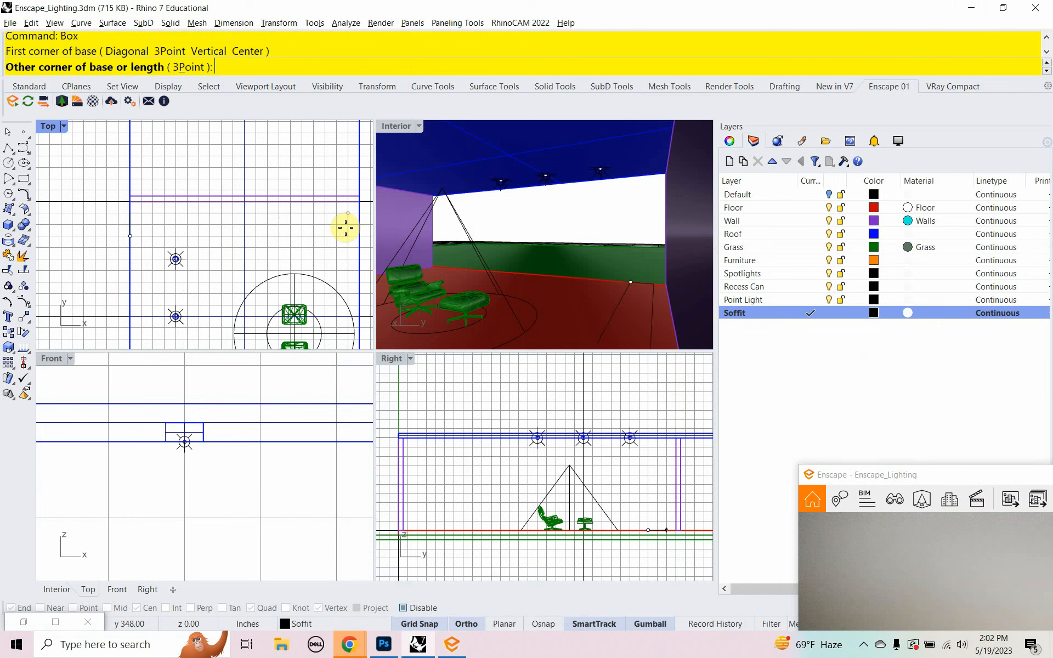
left_click(360, 201)
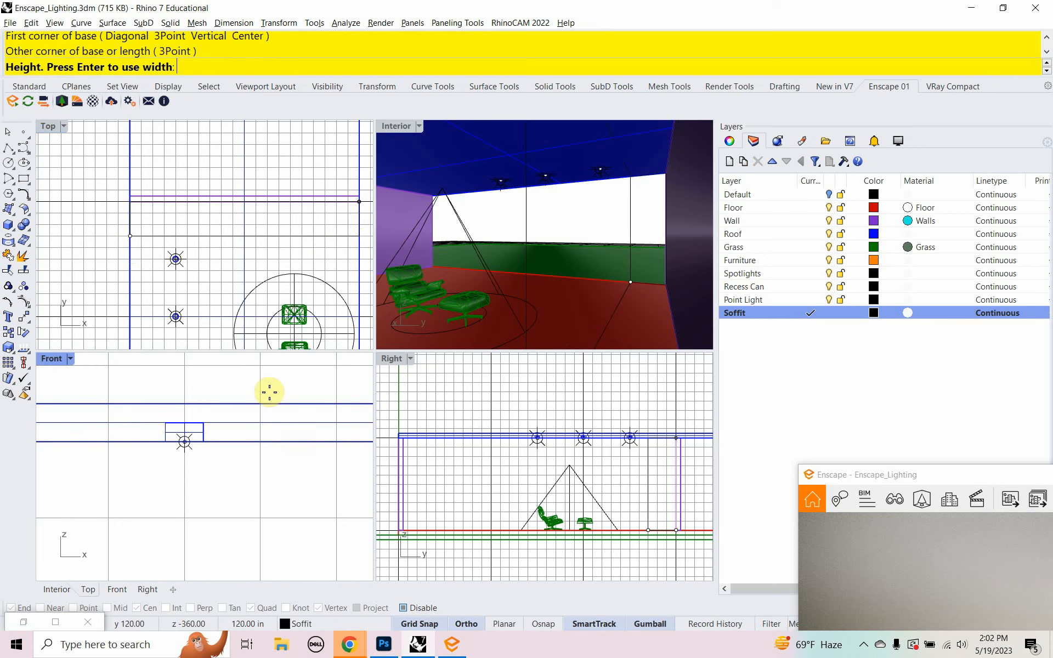
scroll(258, 510, "down", 5)
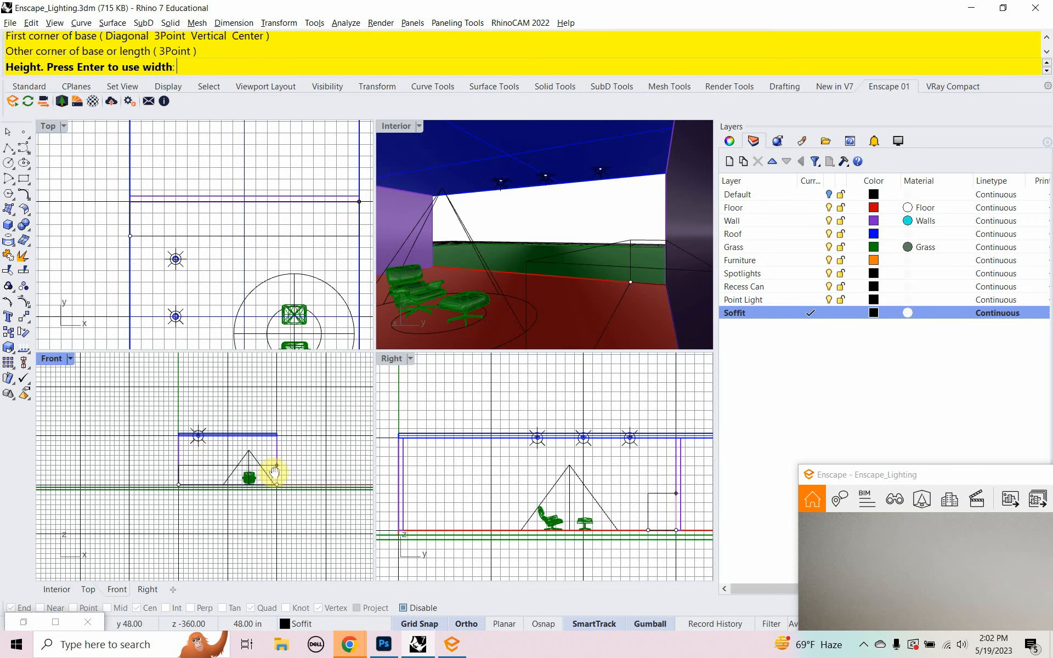
scroll(258, 472, "up", 2)
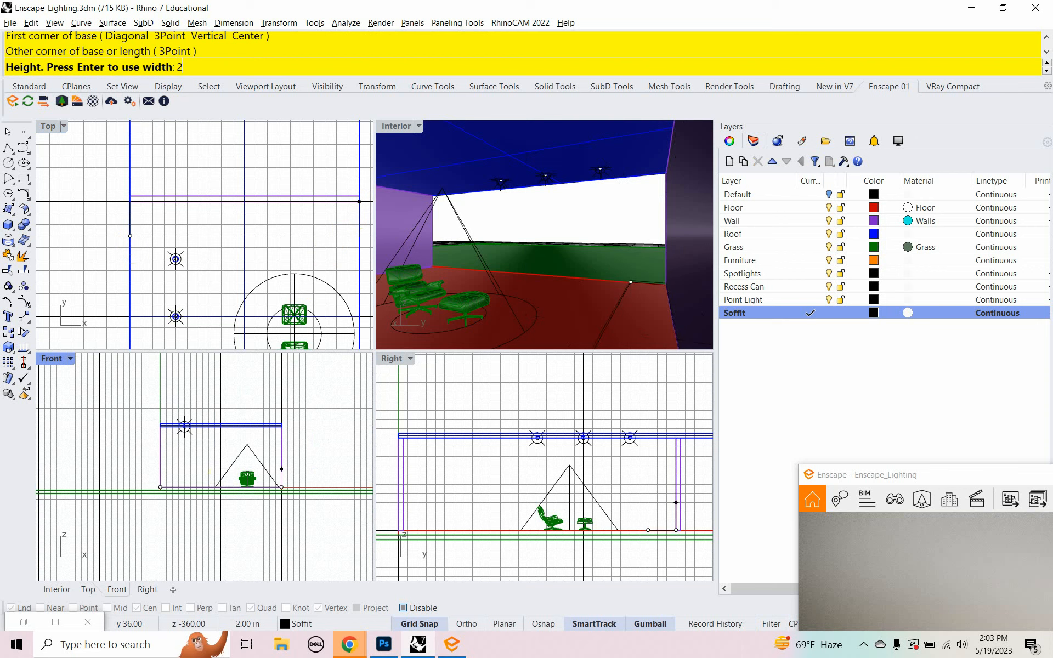
type("2")
key("Return")
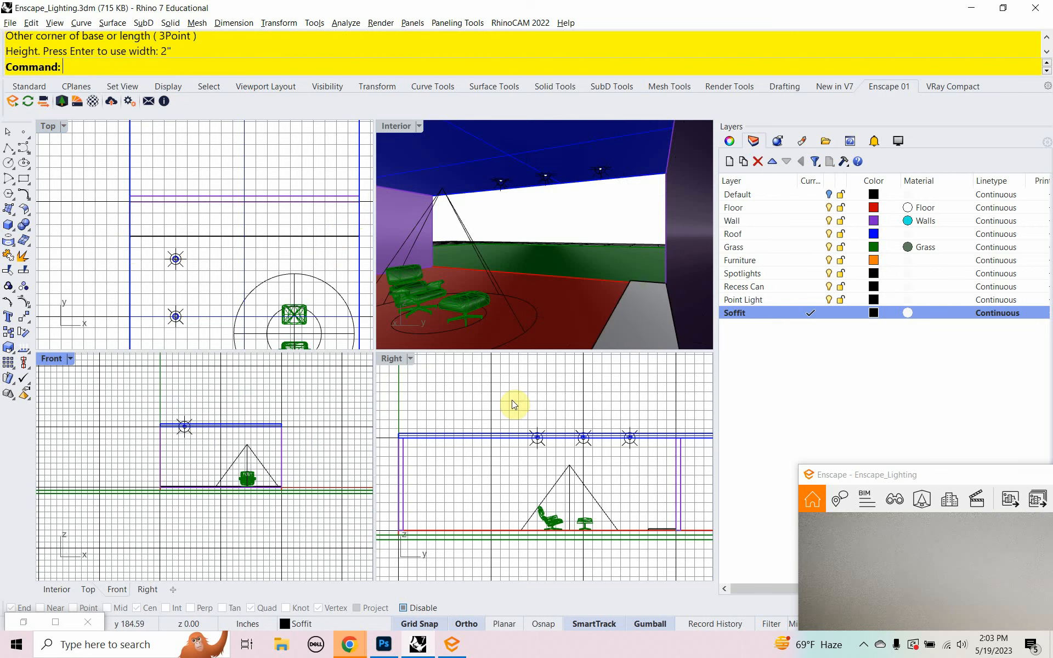
- Raise the soffit box from the floor to just below the ceiling
left_click(621, 339)
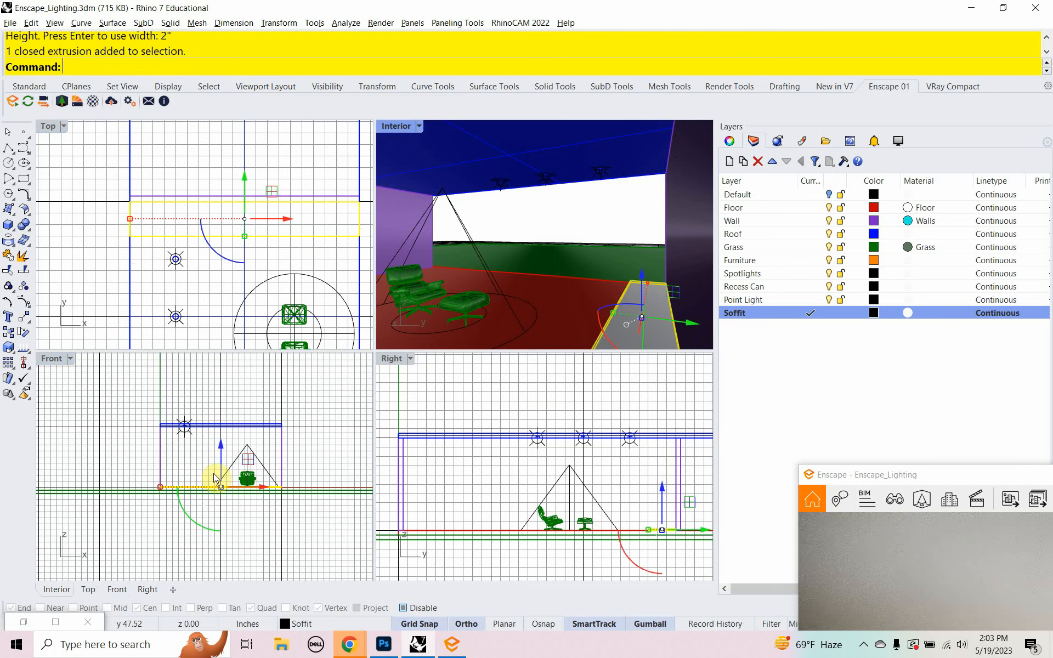
left_click_drag(222, 467, 225, 423)
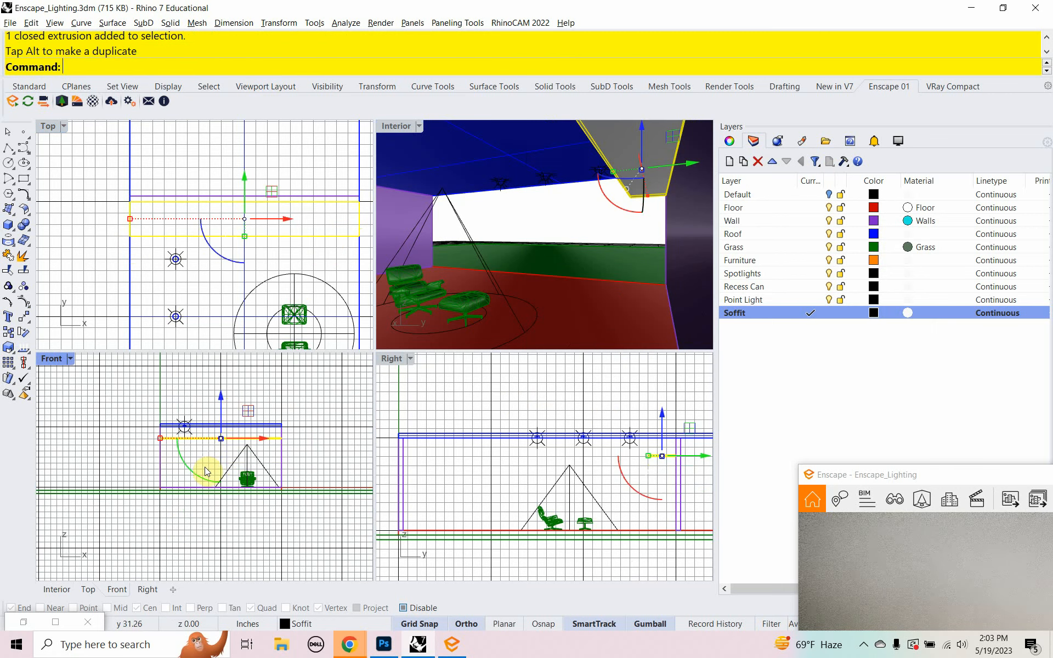
scroll(165, 444, "up", 4)
scroll(225, 471, "up", 2)
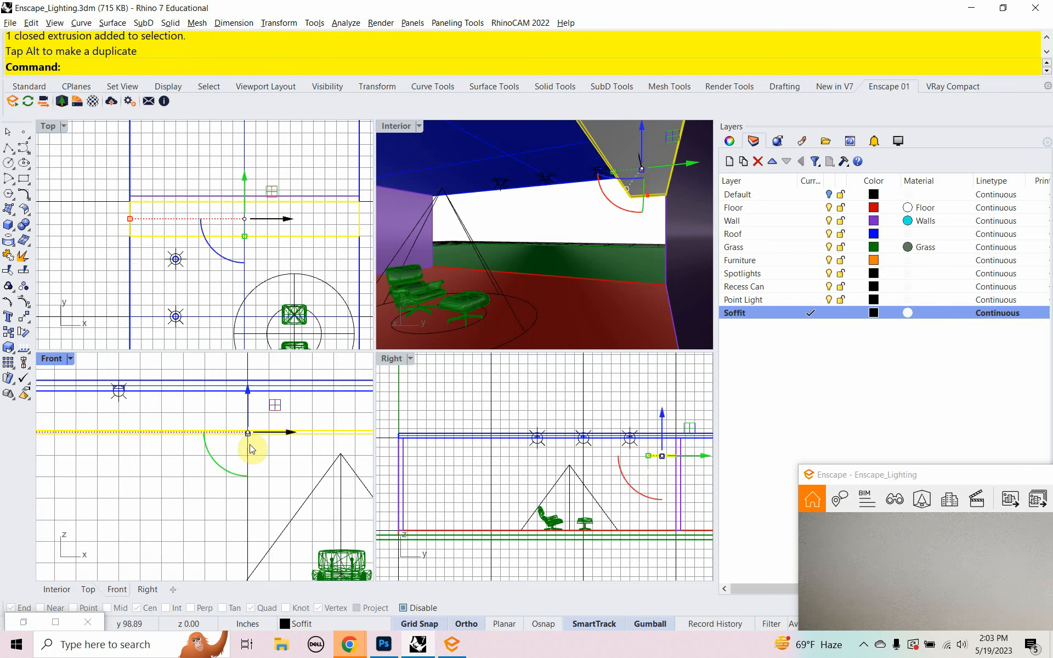
left_click_drag(250, 423, 258, 391)
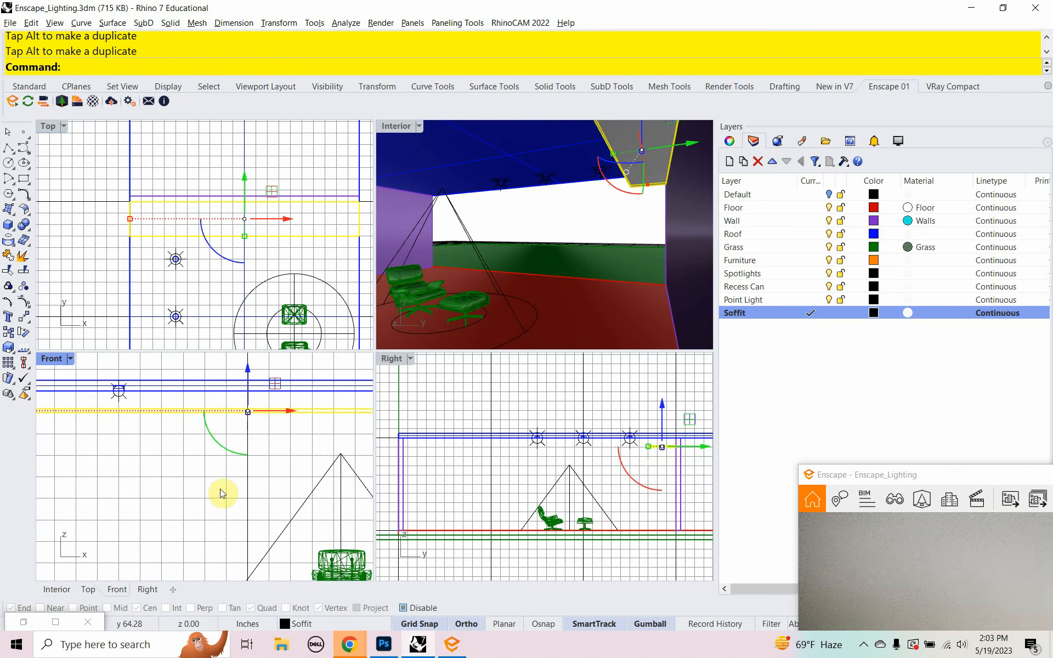
scroll(220, 496, "down", 2)
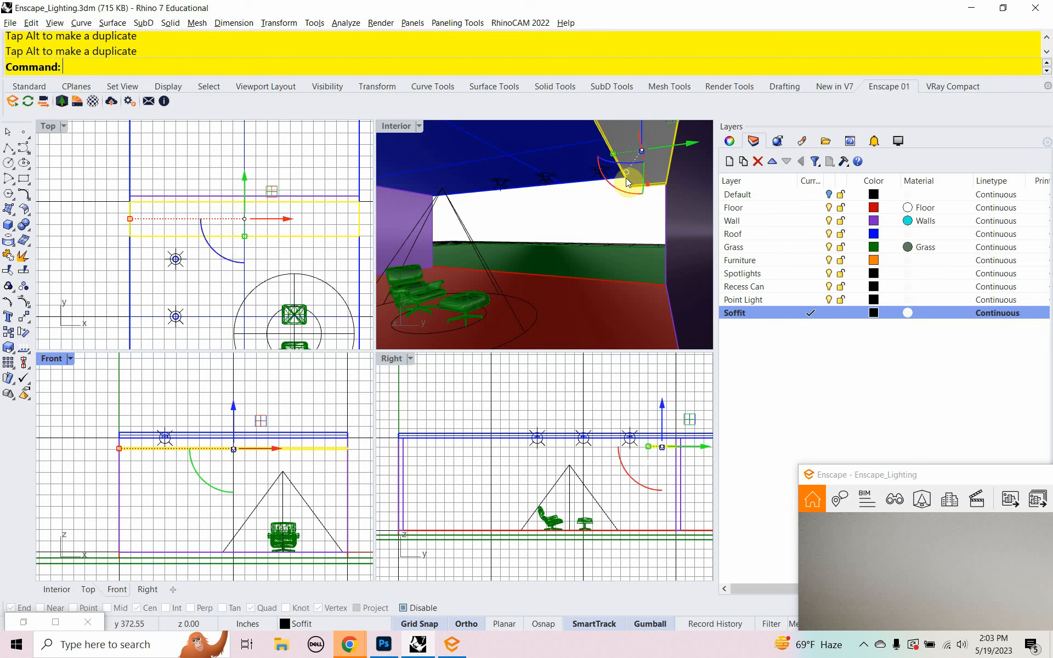
- Add a new layer named Rectangular Light and make it the current layer
left_click(747, 339)
right_click(749, 341)
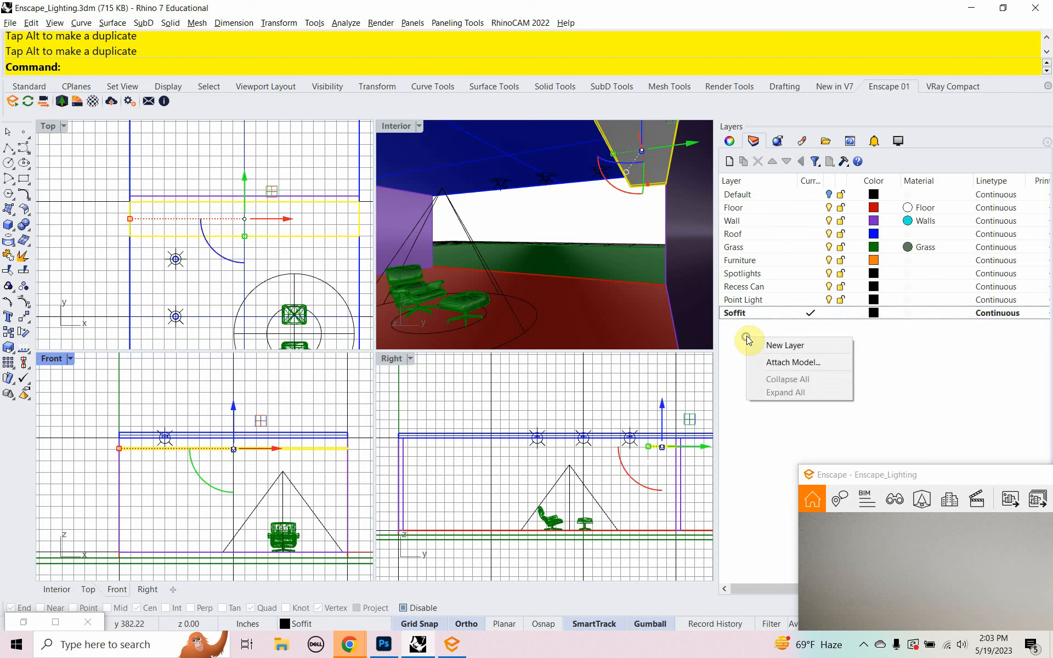
left_click(761, 345)
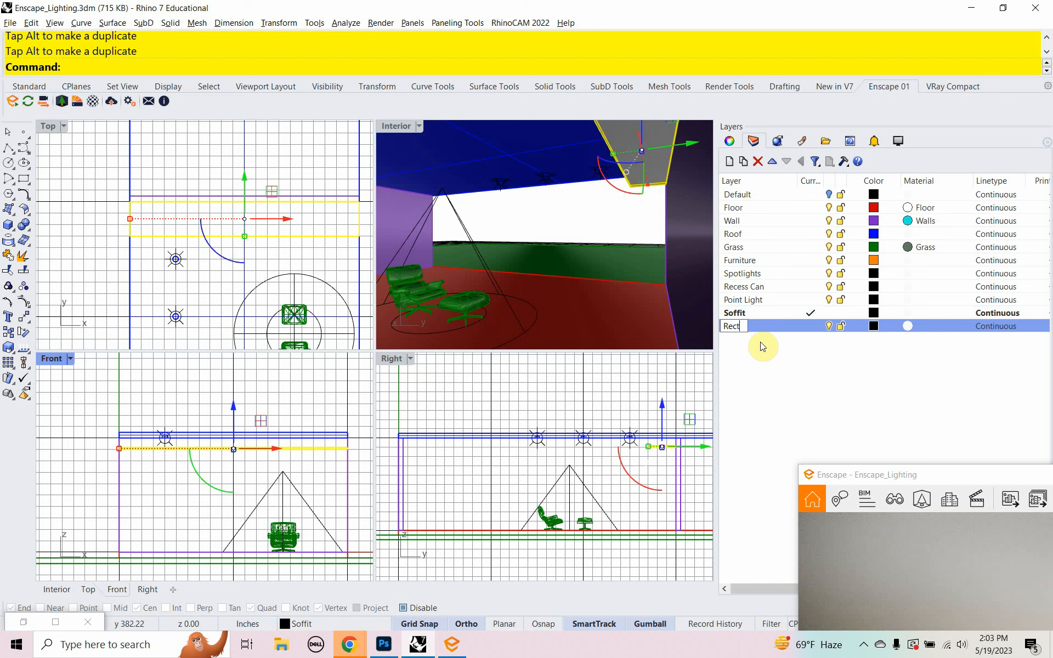
type("Rectangular Light")
left_click(809, 327)
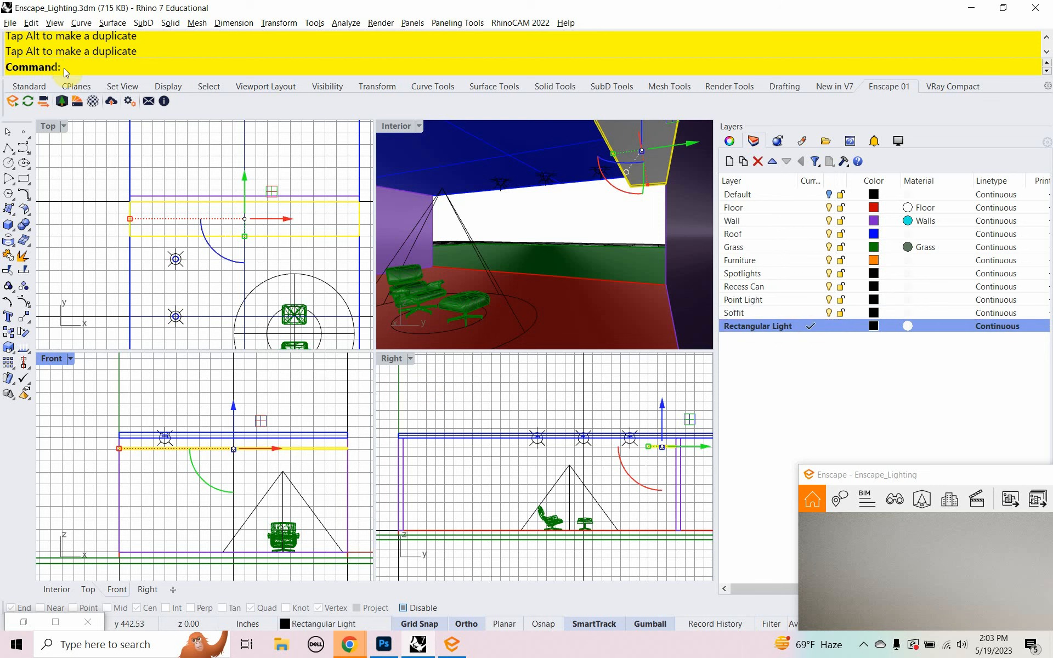
- Create a rectangular light over the soffit's footprint in plan, spanning the room's width along the back wall
type("RectangularLight")
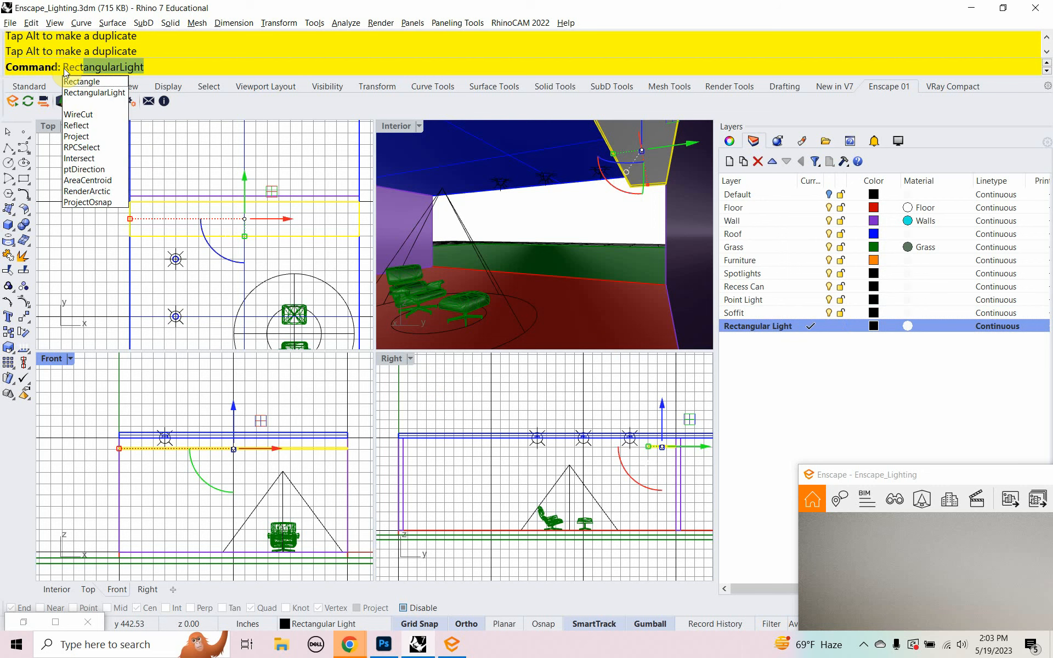
key("Return")
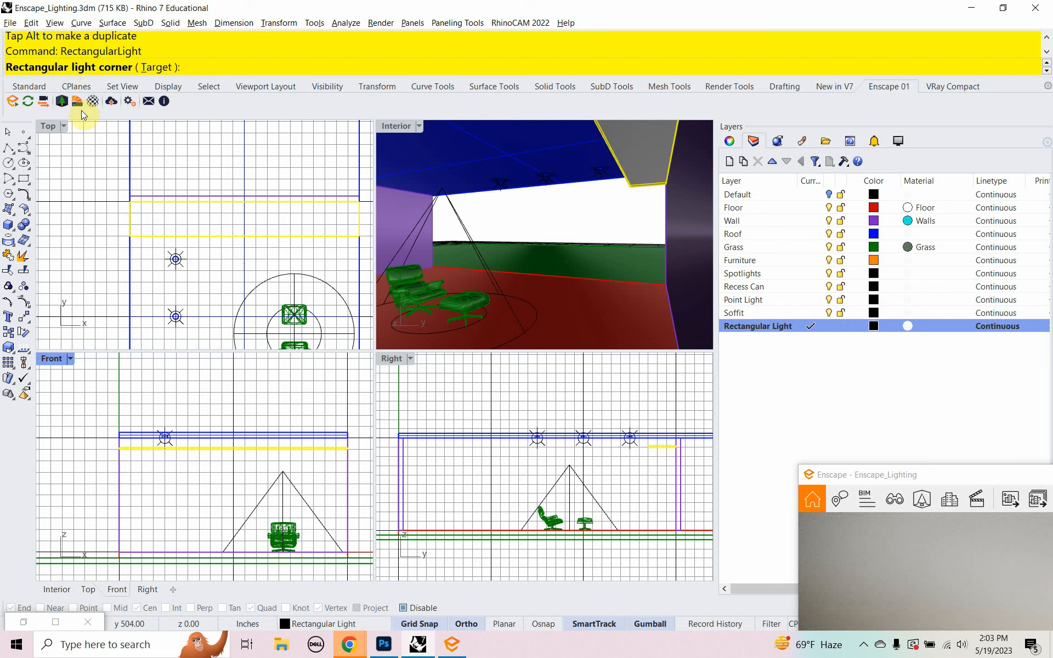
left_click(130, 236)
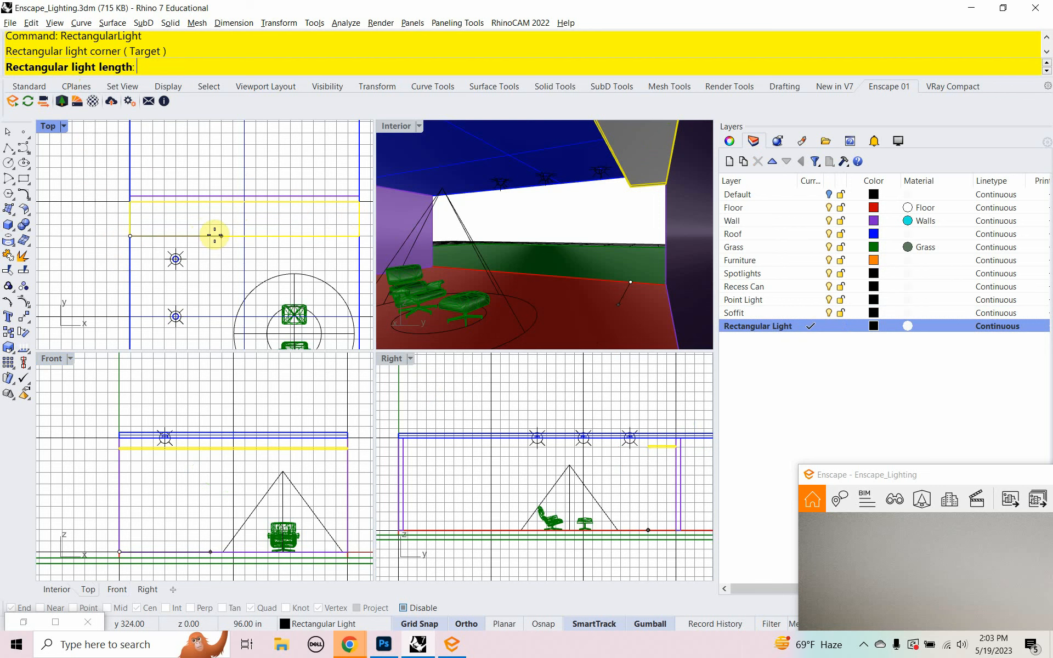
left_click(358, 236)
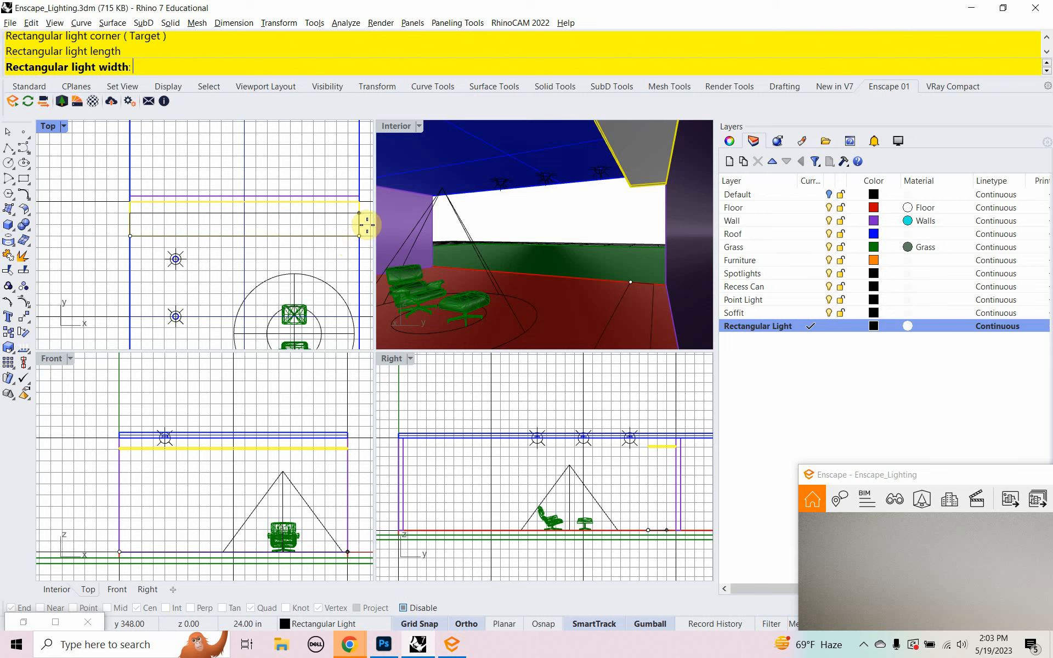
left_click(362, 198)
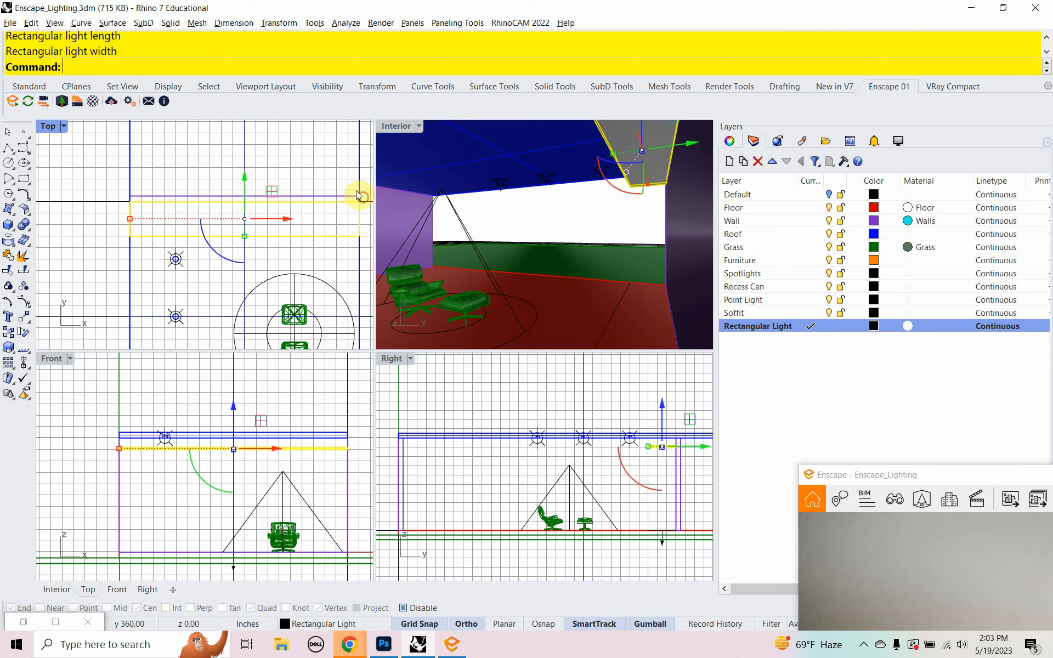
- Clear the soffit selection and raise the rectangular light from floor level to a short distance below the soffit
left_click(215, 500)
right_click_drag(215, 500, 222, 464)
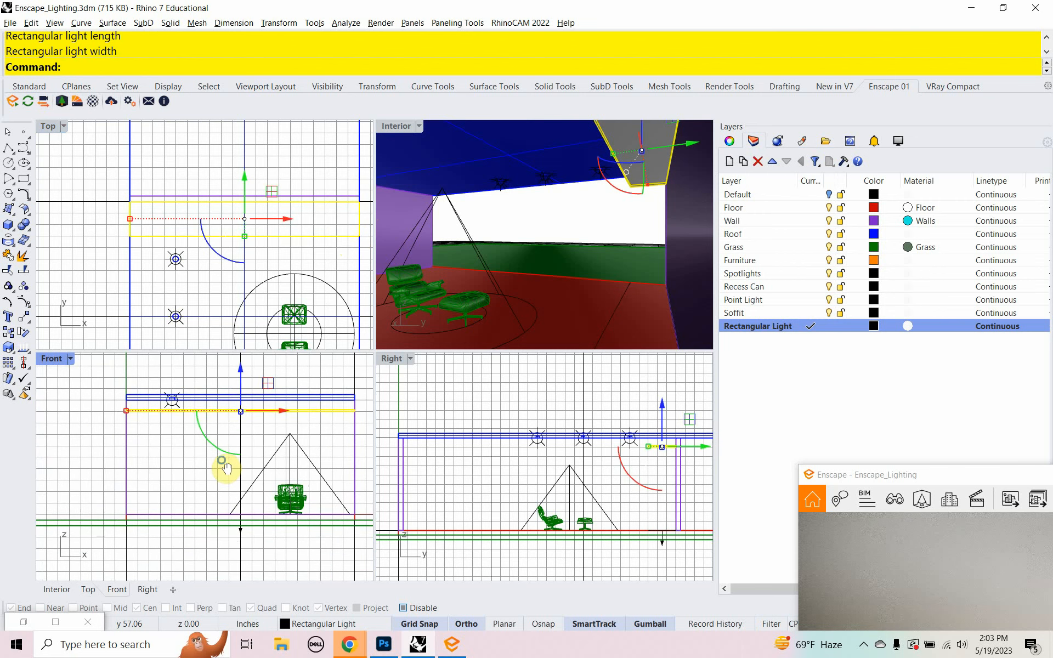
left_click(187, 480)
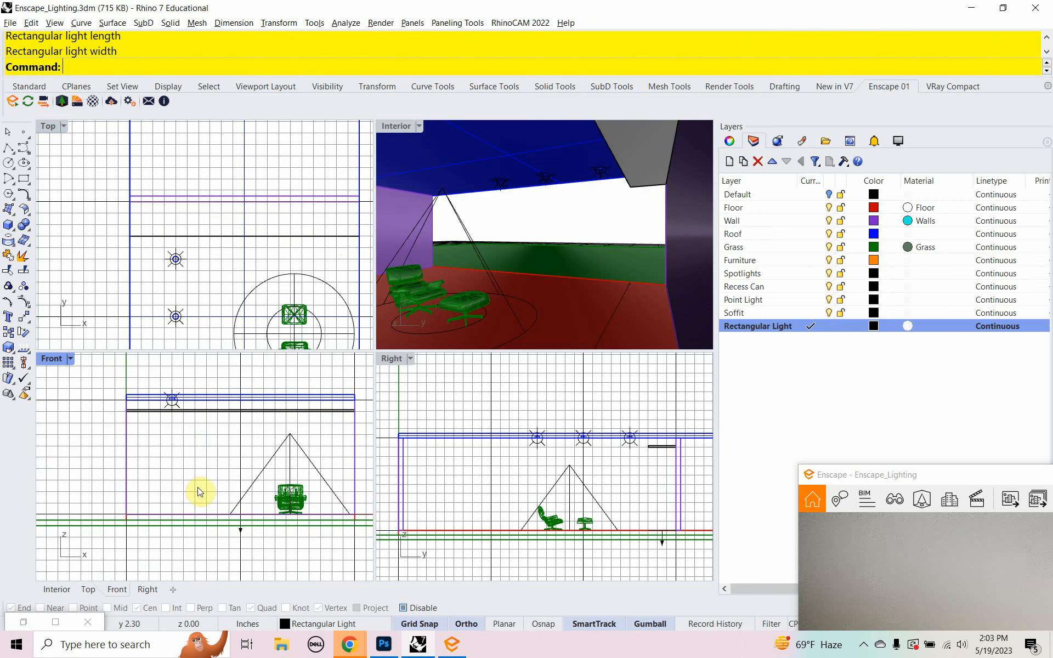
left_click(237, 535)
left_click_drag(244, 495, 266, 414)
scroll(242, 465, "up", 8)
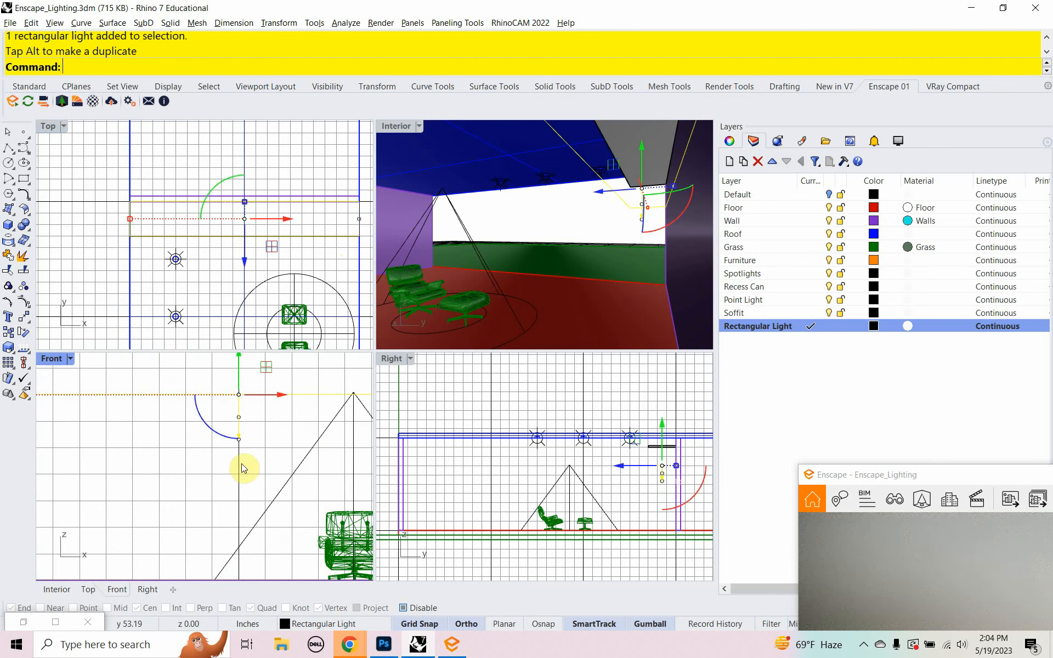
left_click(247, 458)
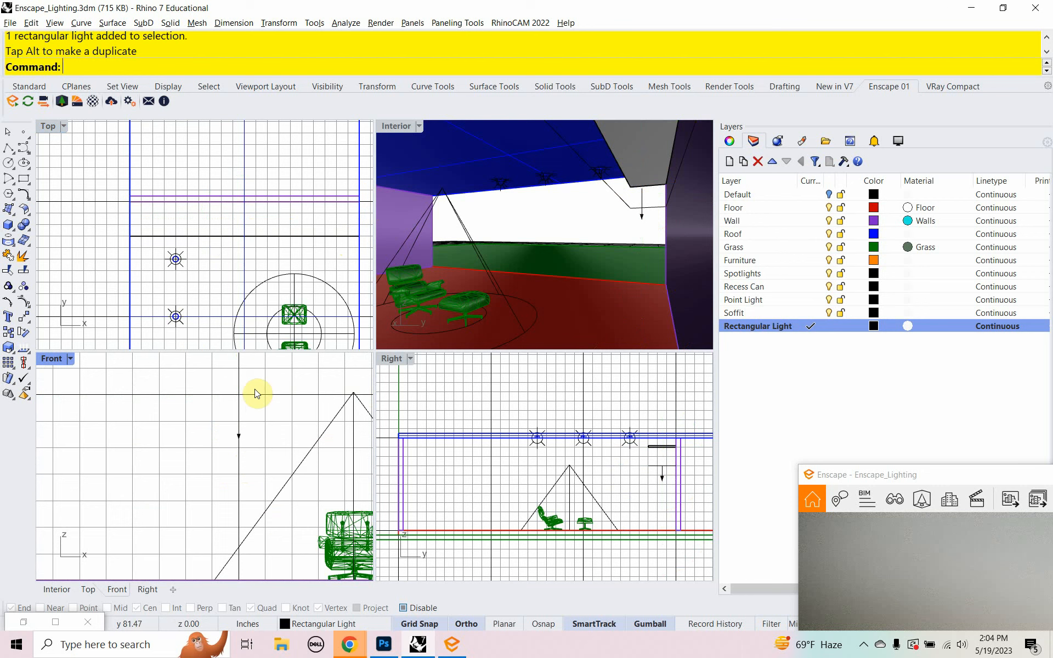
- Rotate the rectangular light 180 degrees in the Front view so it shines upward
left_click(195, 394)
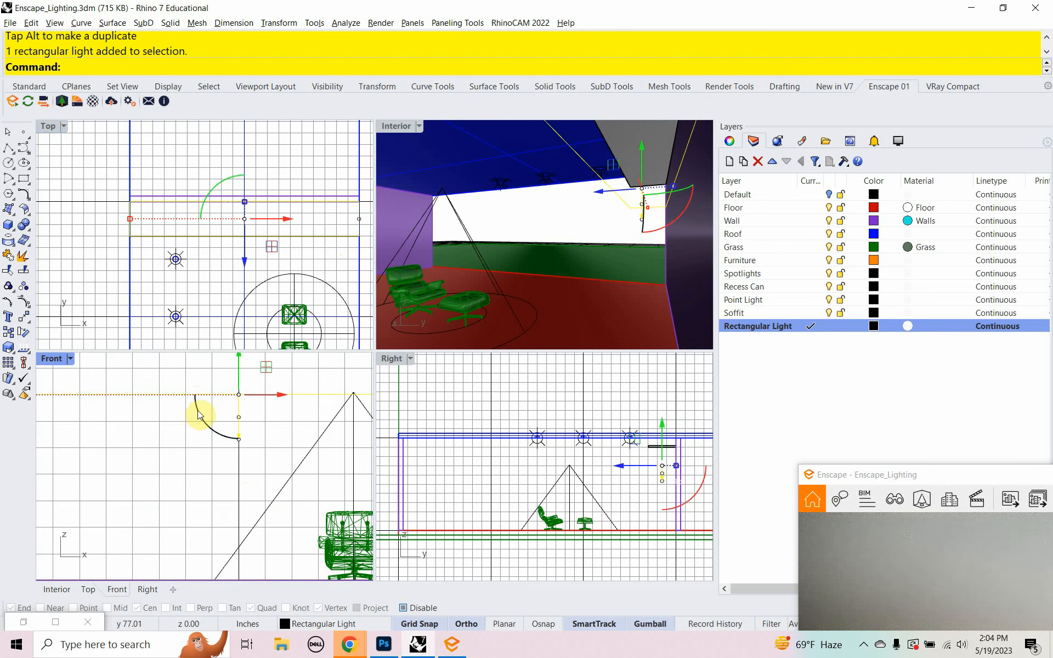
left_click_drag(198, 415, 317, 383)
left_click(192, 495)
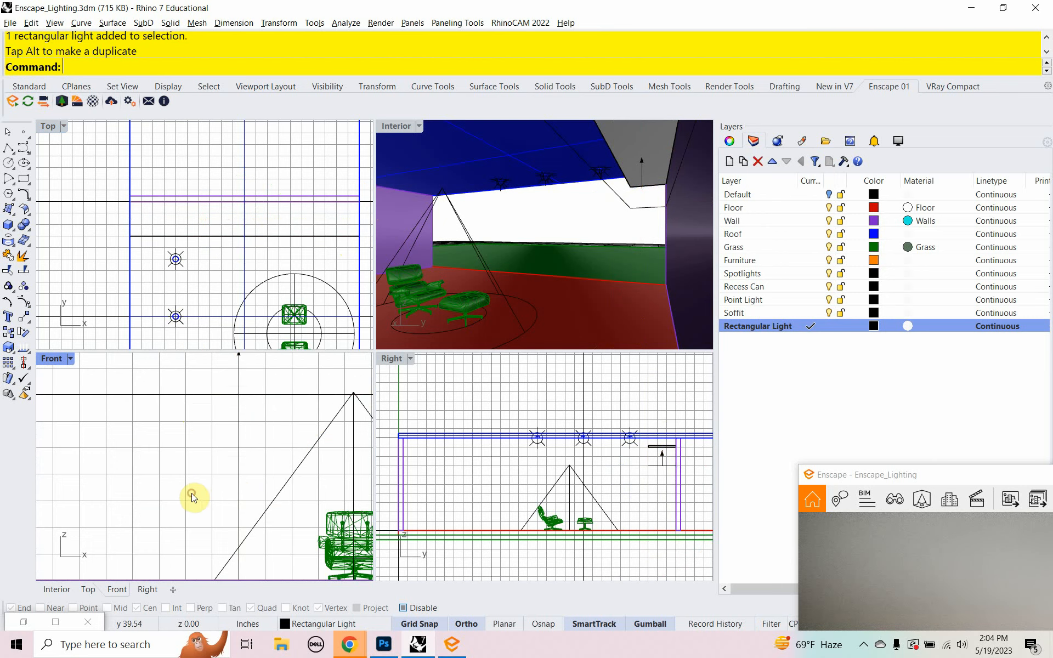
- Turn off Grid Snap and move the rectangular light up into the gap between the soffit and the ceiling
scroll(188, 496, "down", 6)
scroll(219, 434, "up", 2)
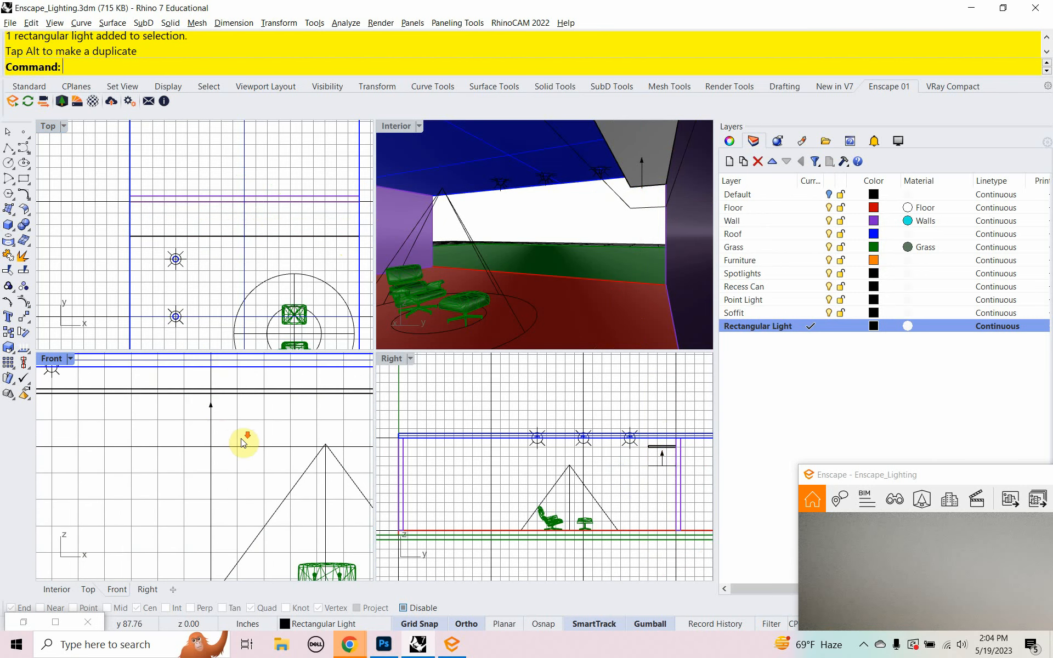
scroll(242, 439, "up", 2)
left_click(234, 446)
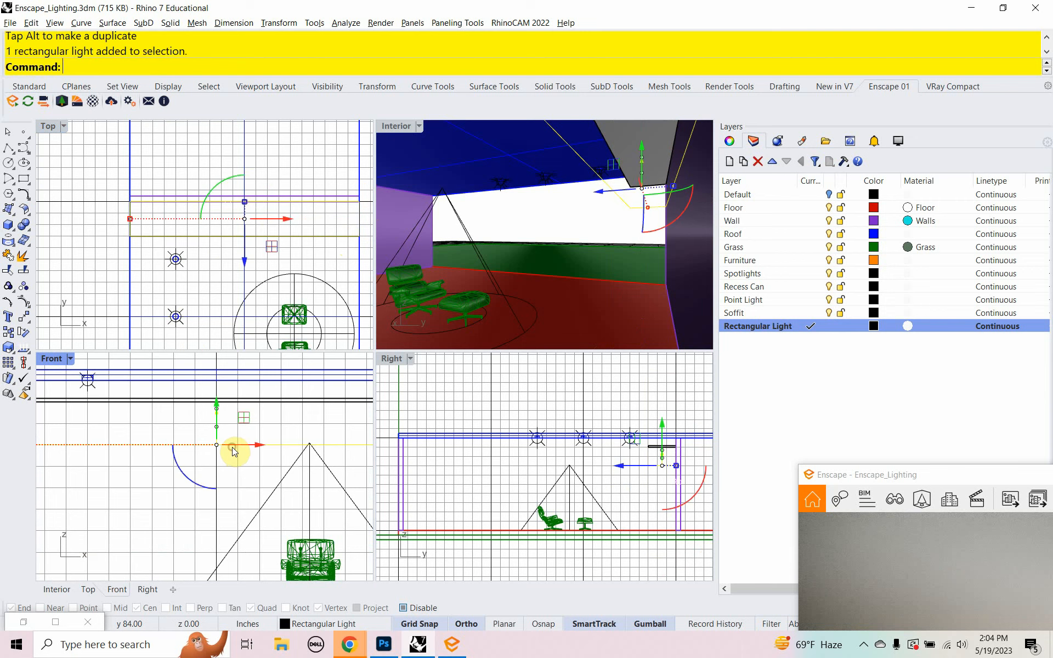
left_click(433, 631)
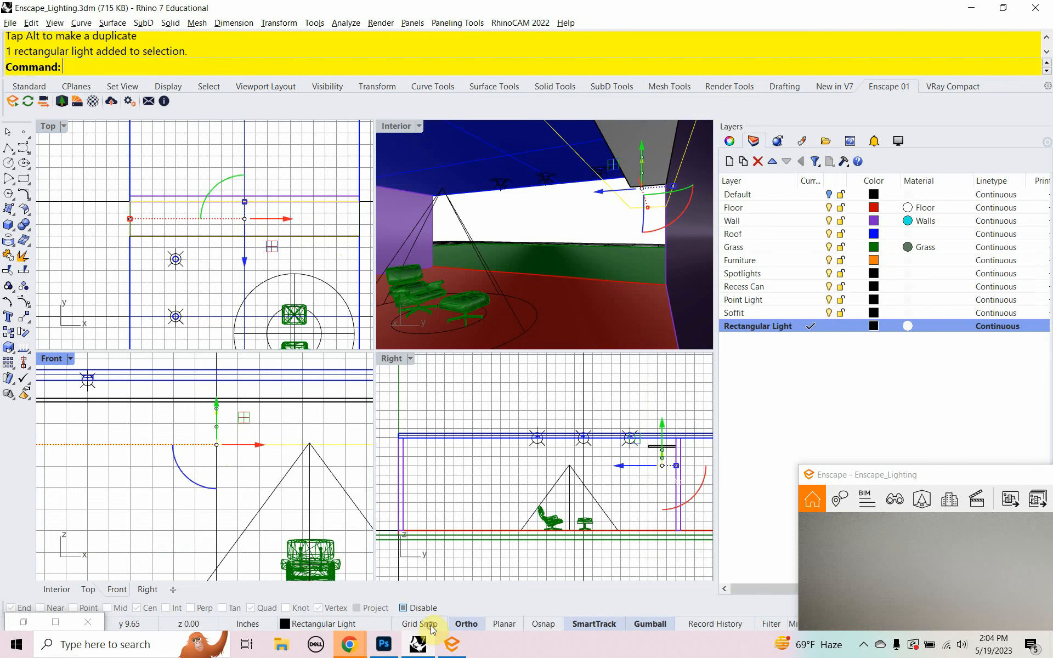
left_click_drag(217, 438, 228, 368)
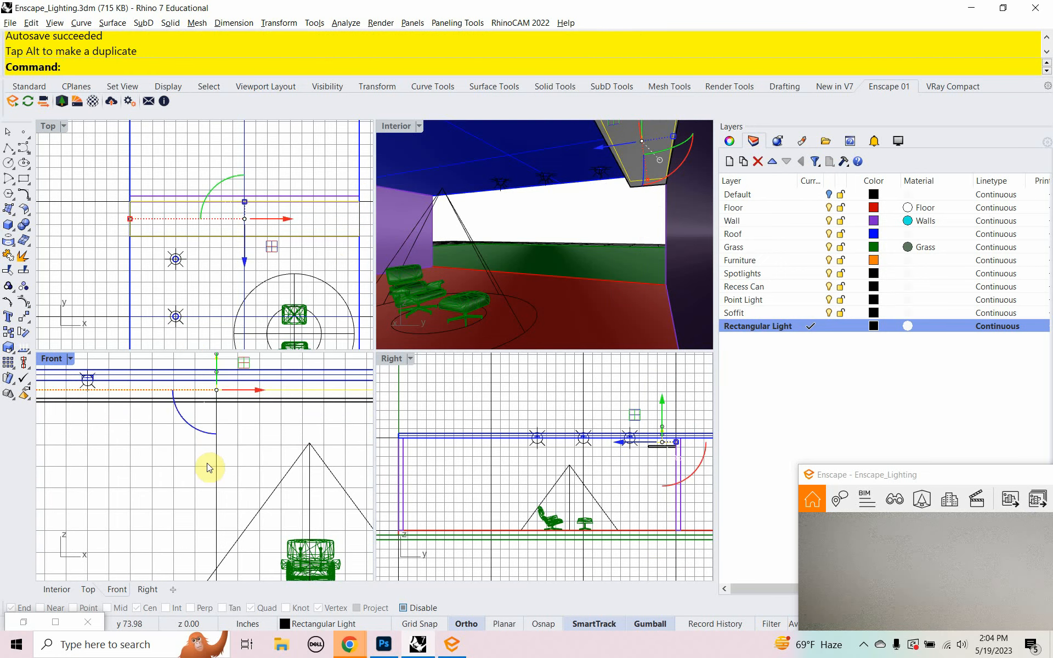
left_click(208, 477)
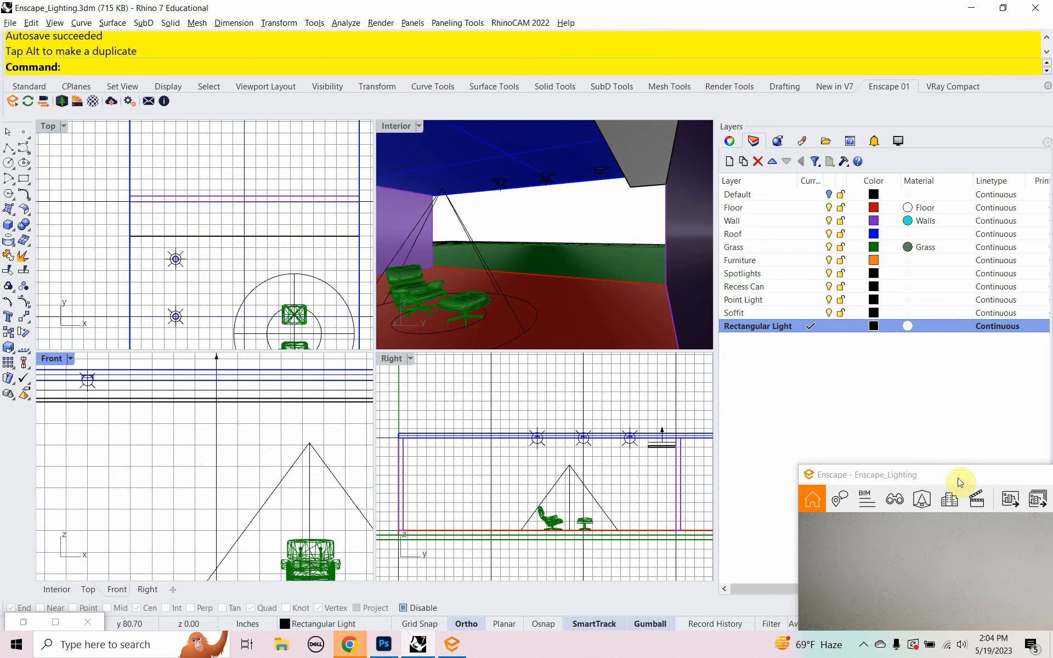
- Move the rectangular light in plan from above the soffit toward the chair and check its effect in the Enscape preview
left_click_drag(959, 479, 495, 108)
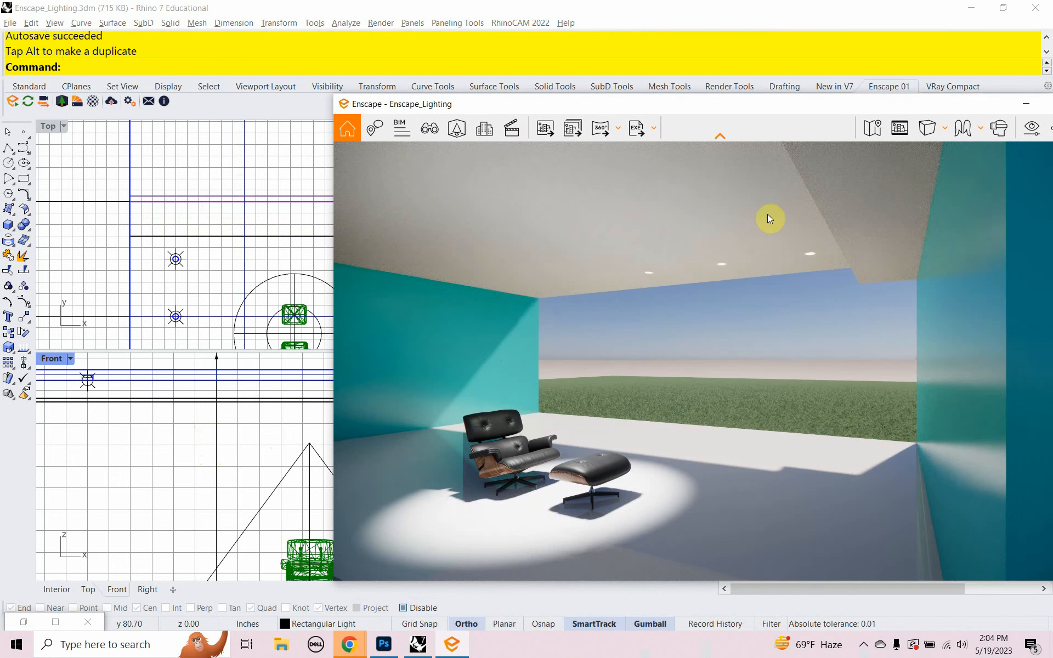
right_click_drag(228, 275, 146, 293)
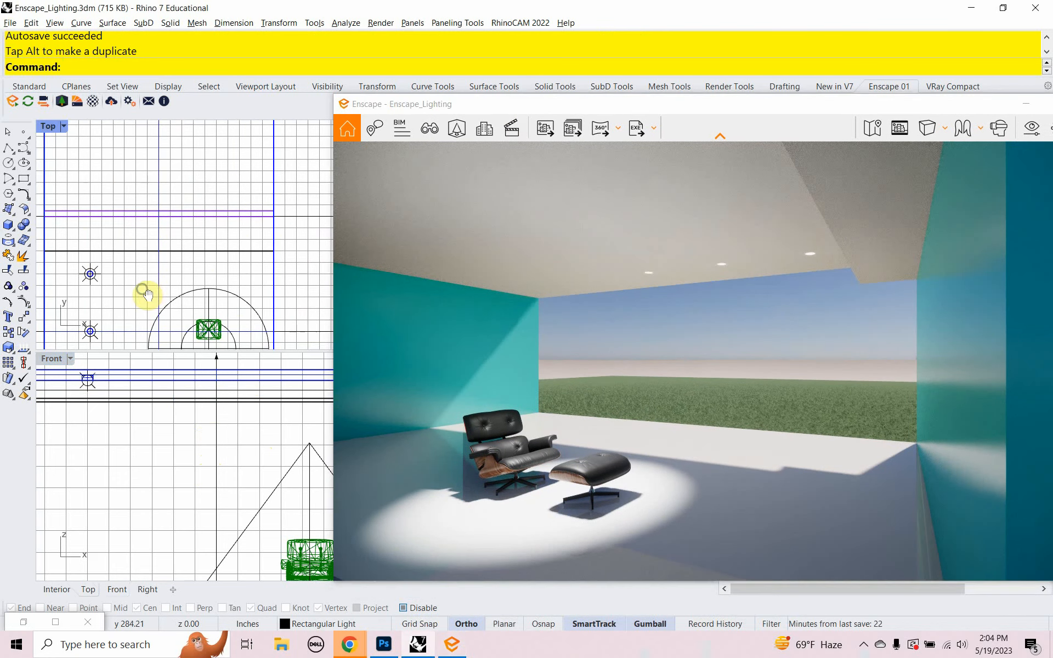
left_click(214, 392)
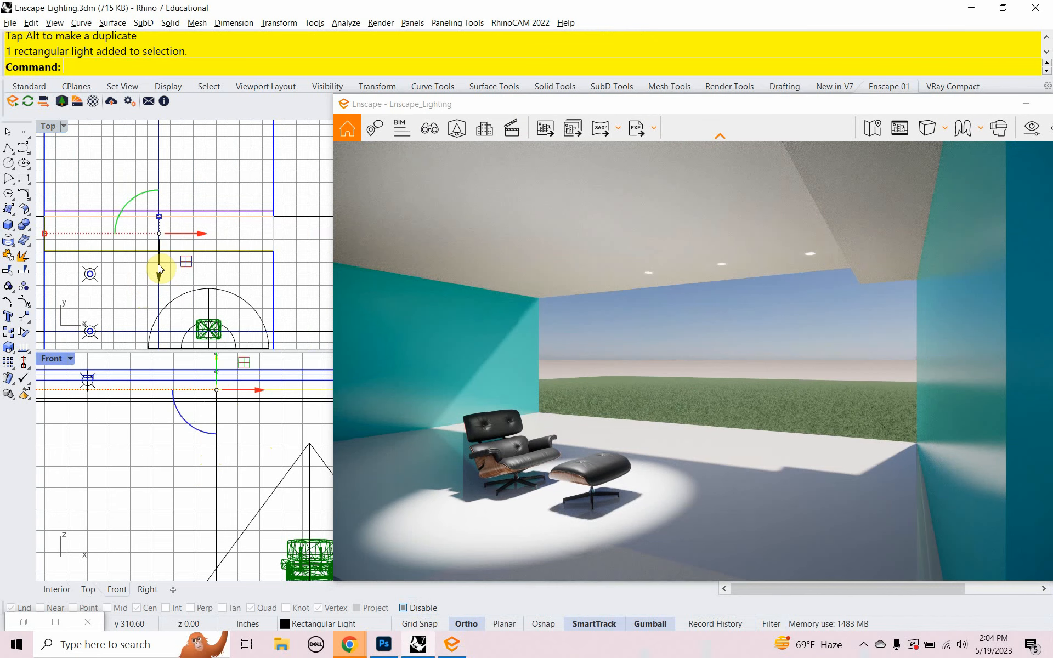
left_click_drag(158, 264, 159, 314)
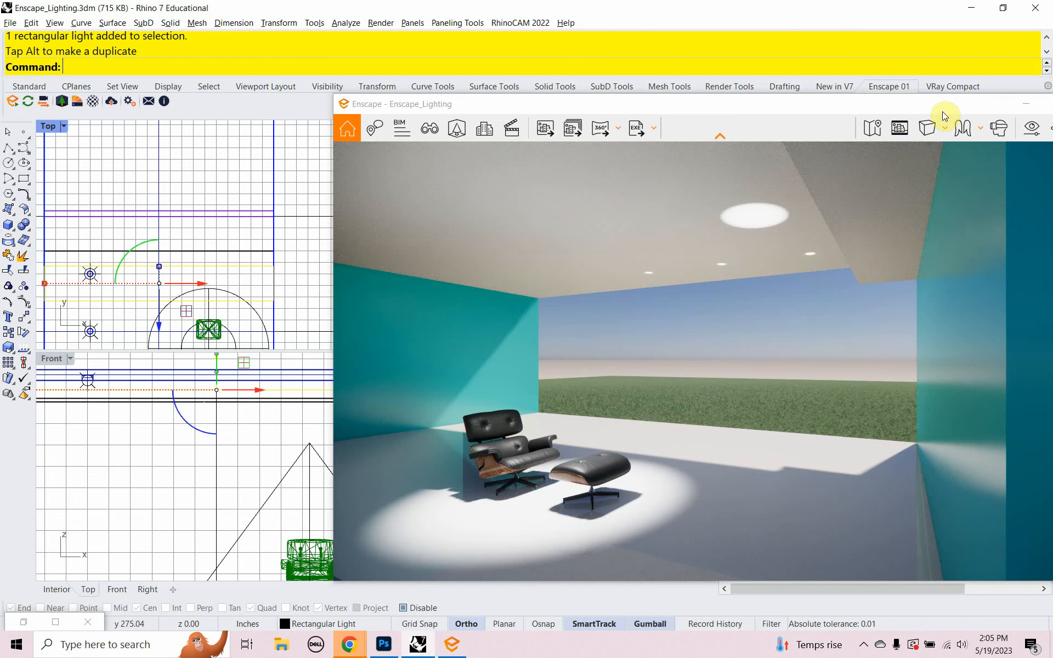
- Create a layer named Linear Light as the current layer and hide the Rectangular Light layer
left_click_drag(987, 105, 634, 98)
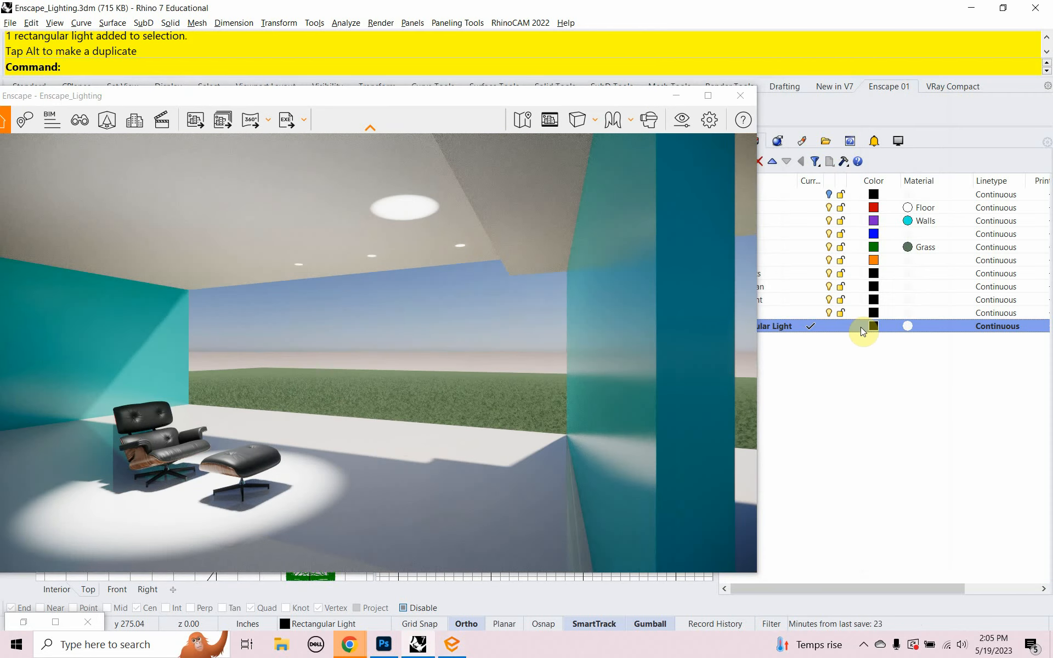
right_click(806, 371)
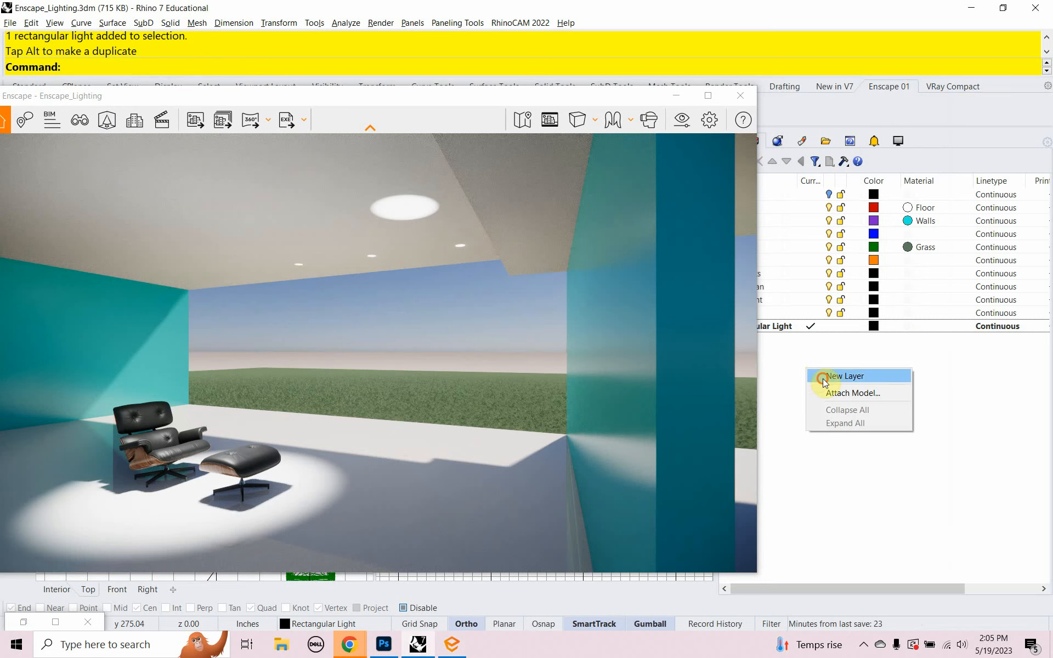
left_click(820, 376)
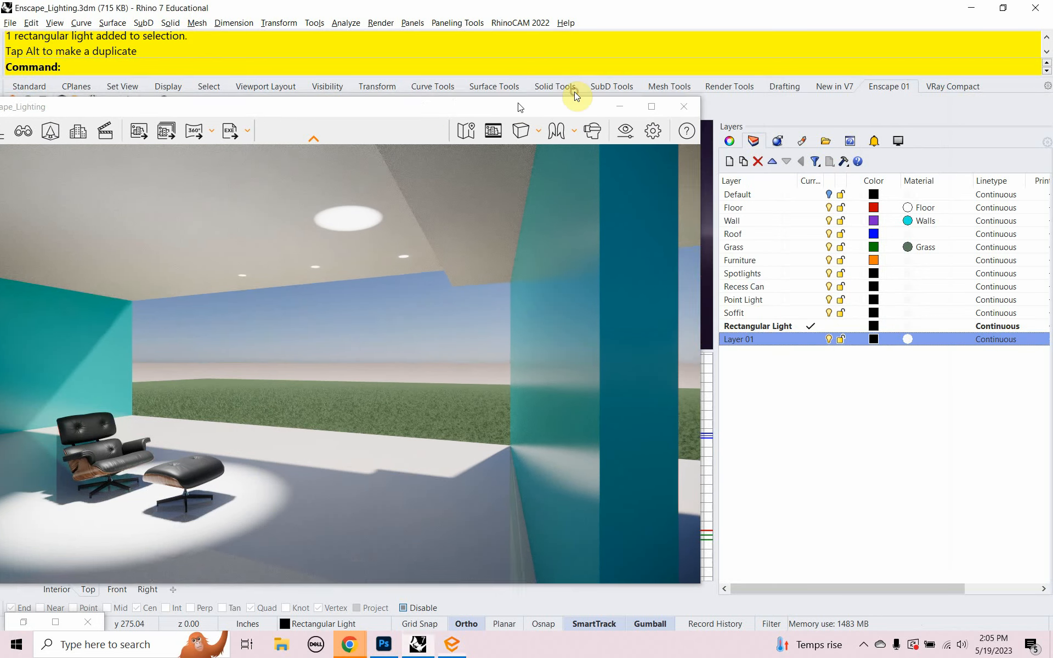
left_click_drag(575, 94, 324, 102)
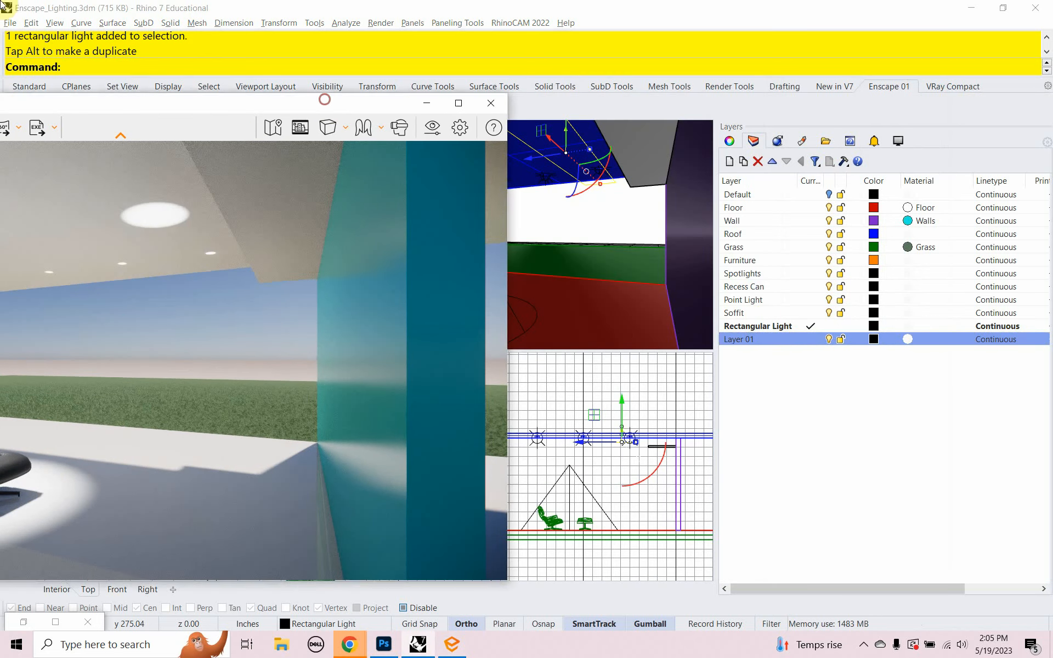
left_click(756, 341)
type("Linear")
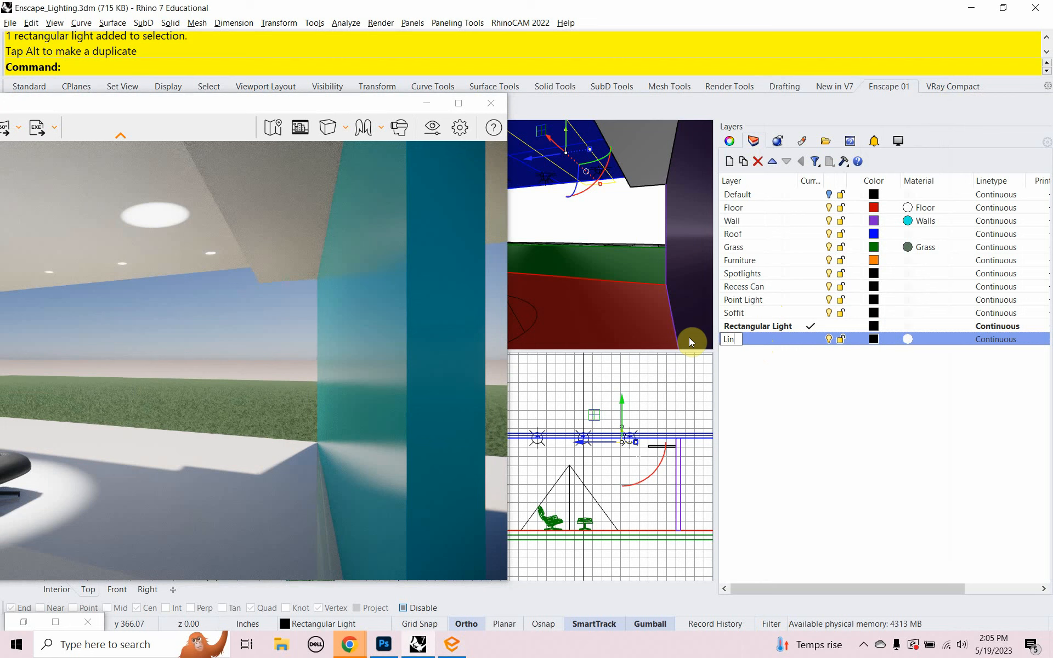
type(" Light")
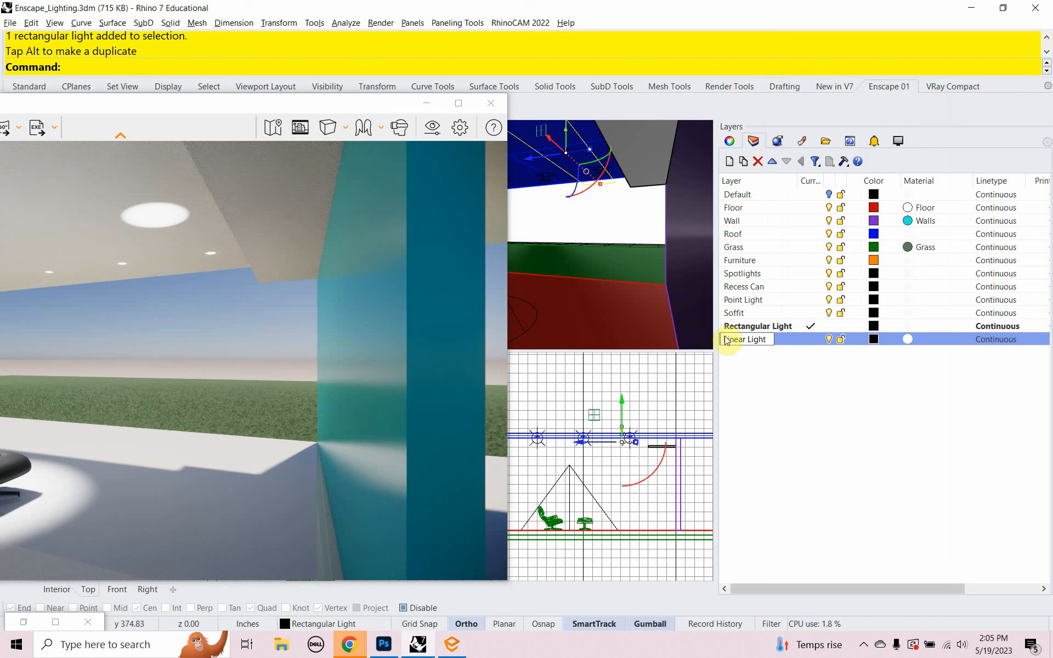
left_click(792, 349)
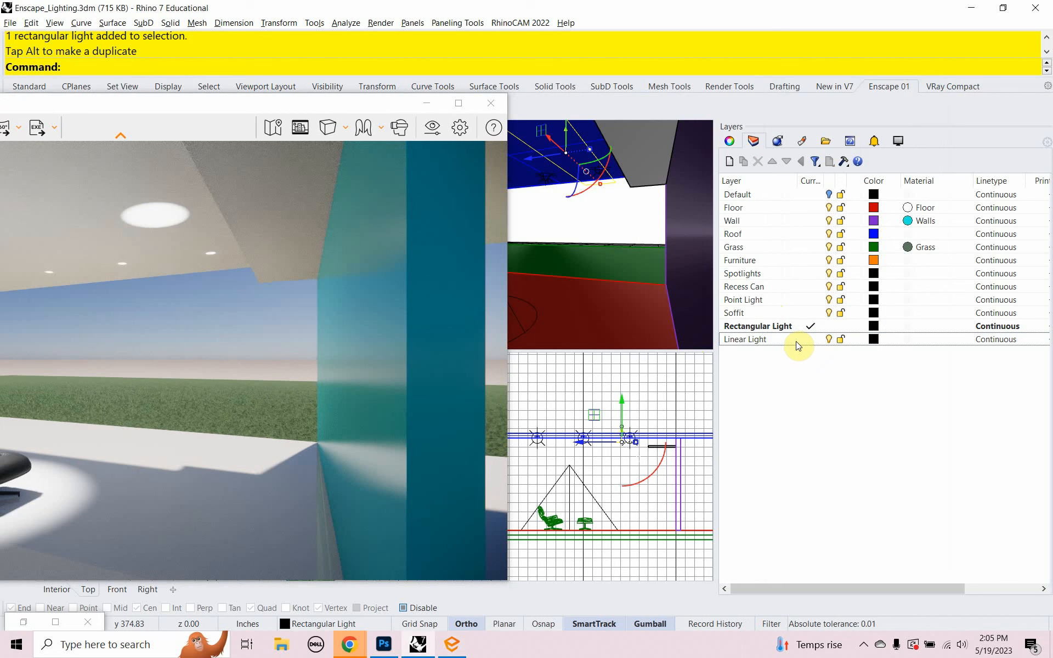
left_click(797, 341)
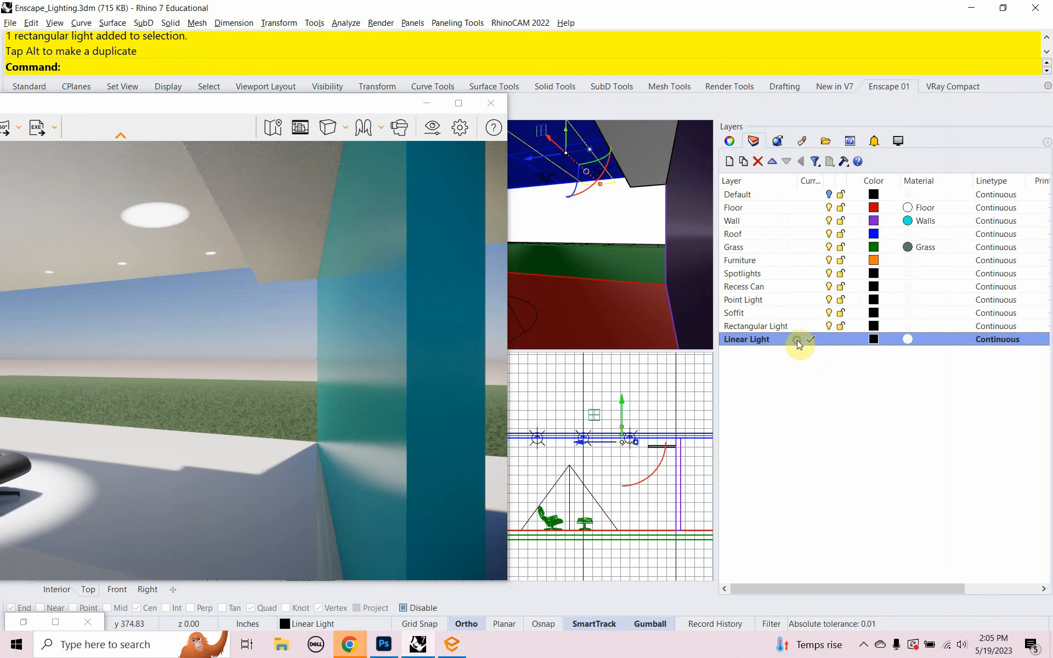
left_click(830, 329)
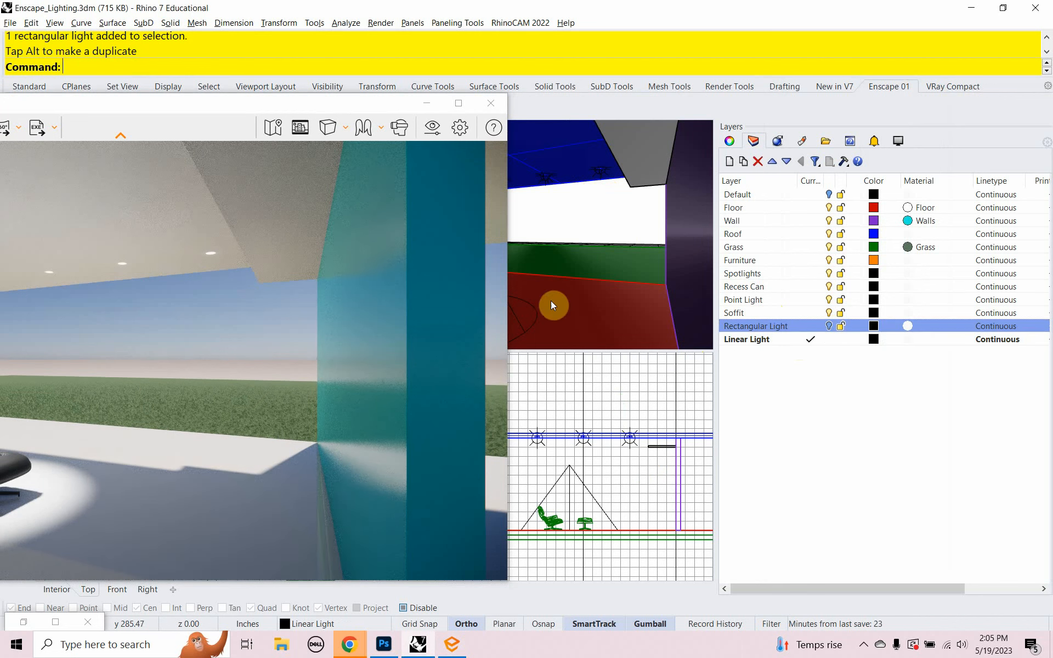
- With Grid Snap on, draw a linear light in plan along the soffit's front edge, spanning the room's full width
left_click_drag(116, 112, 777, 397)
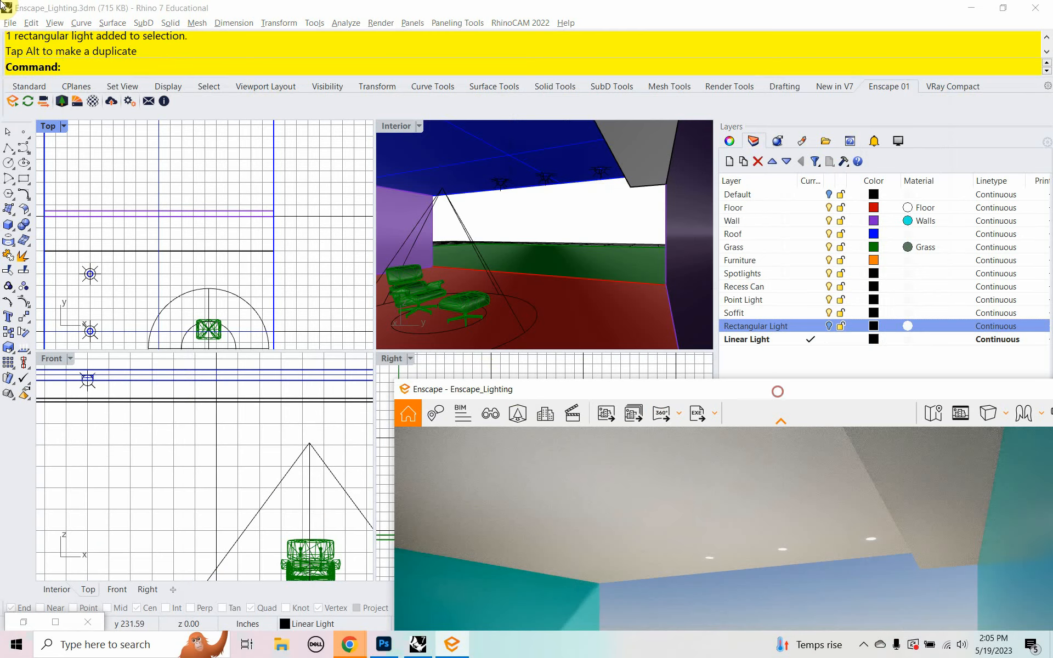
left_click_drag(521, 400, 893, 444)
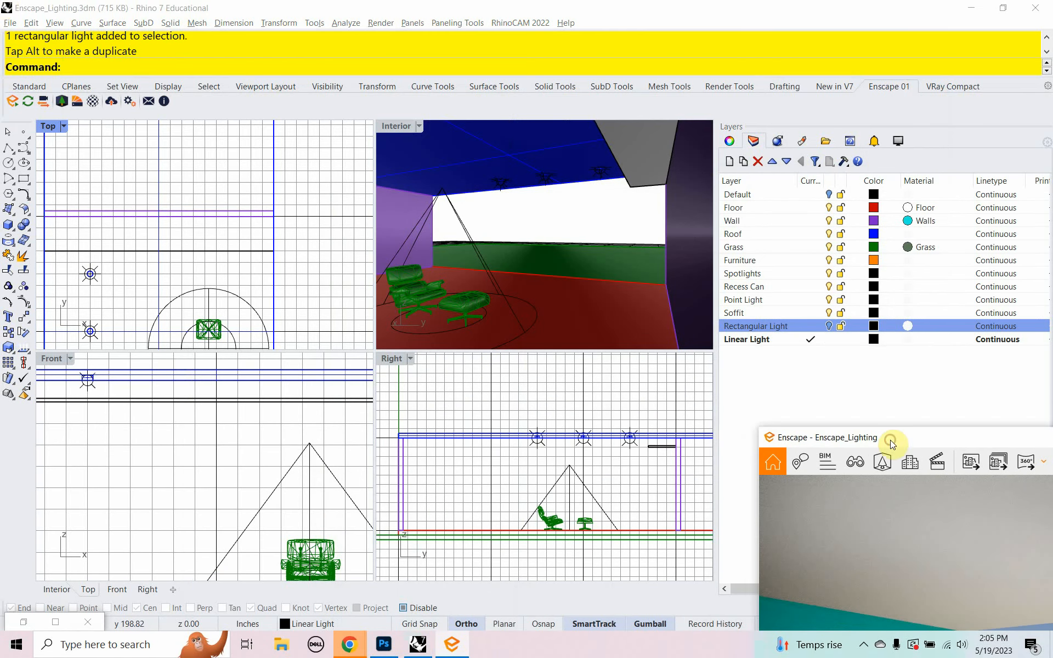
right_click_drag(181, 282, 242, 236)
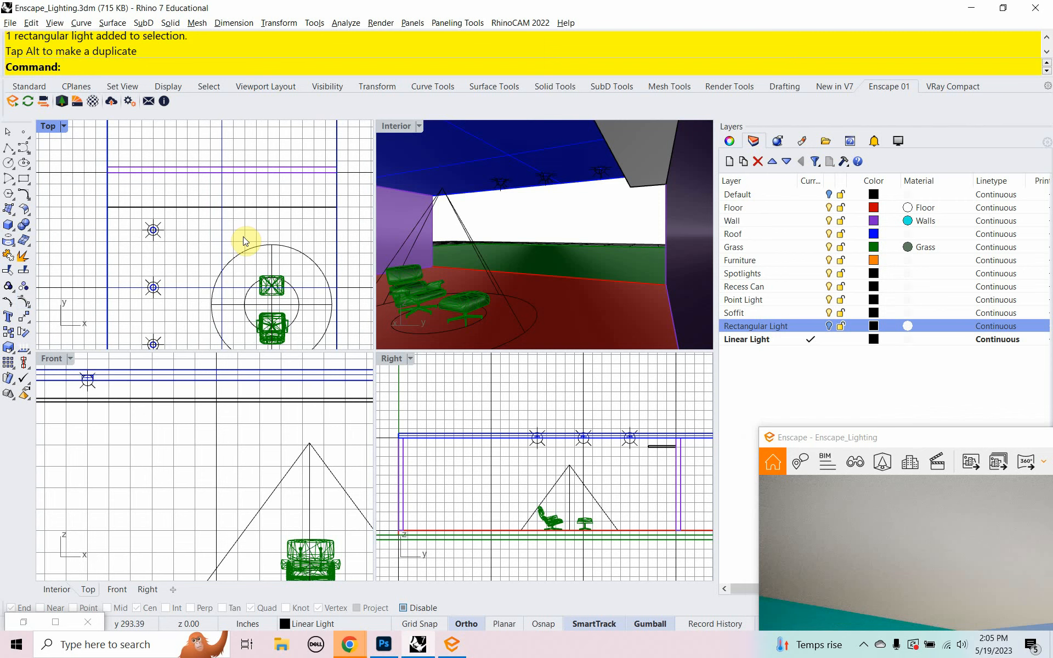
type("Lin")
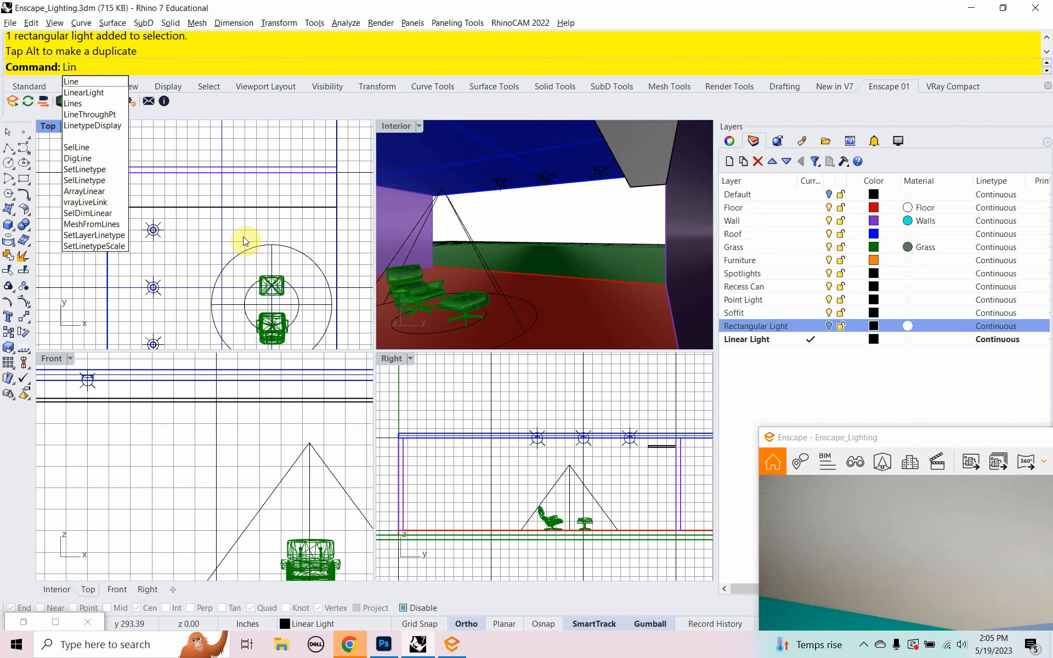
left_click(109, 92)
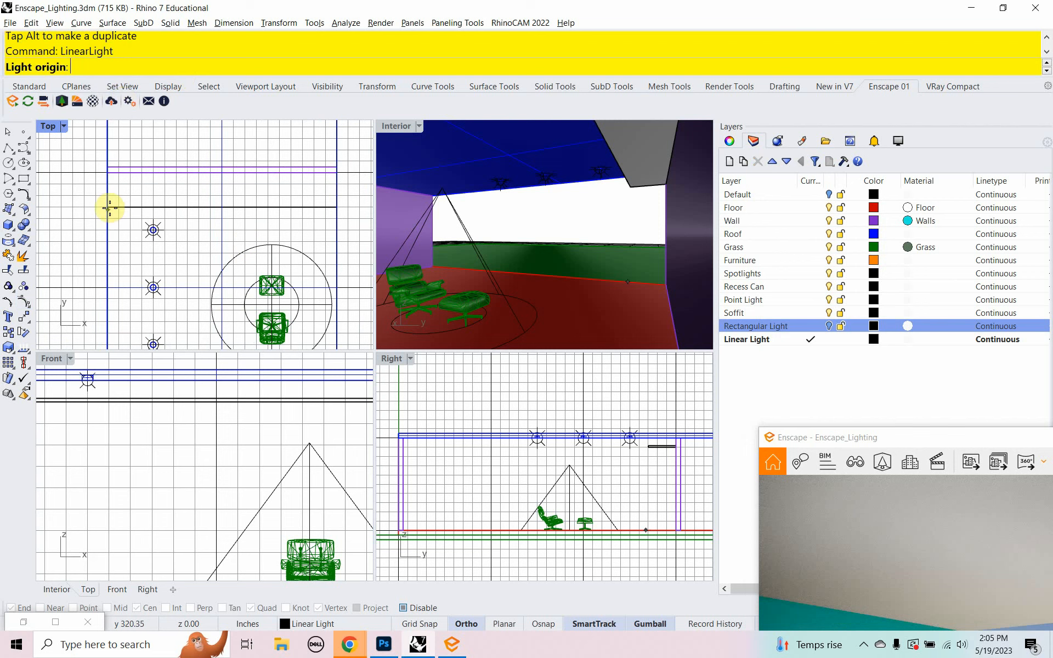
left_click(419, 624)
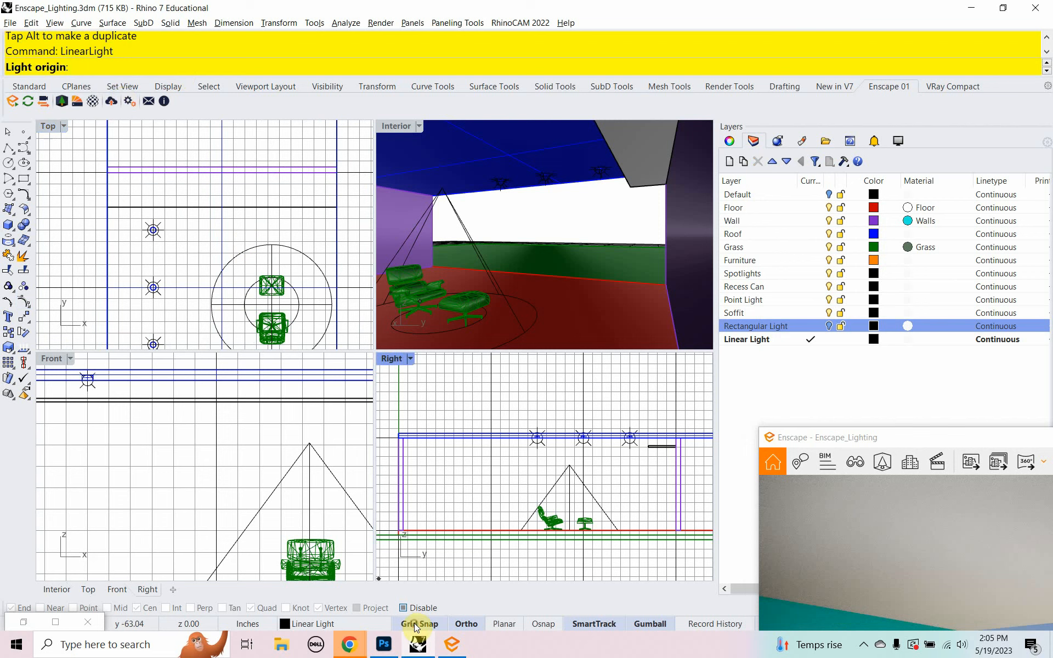
left_click(109, 205)
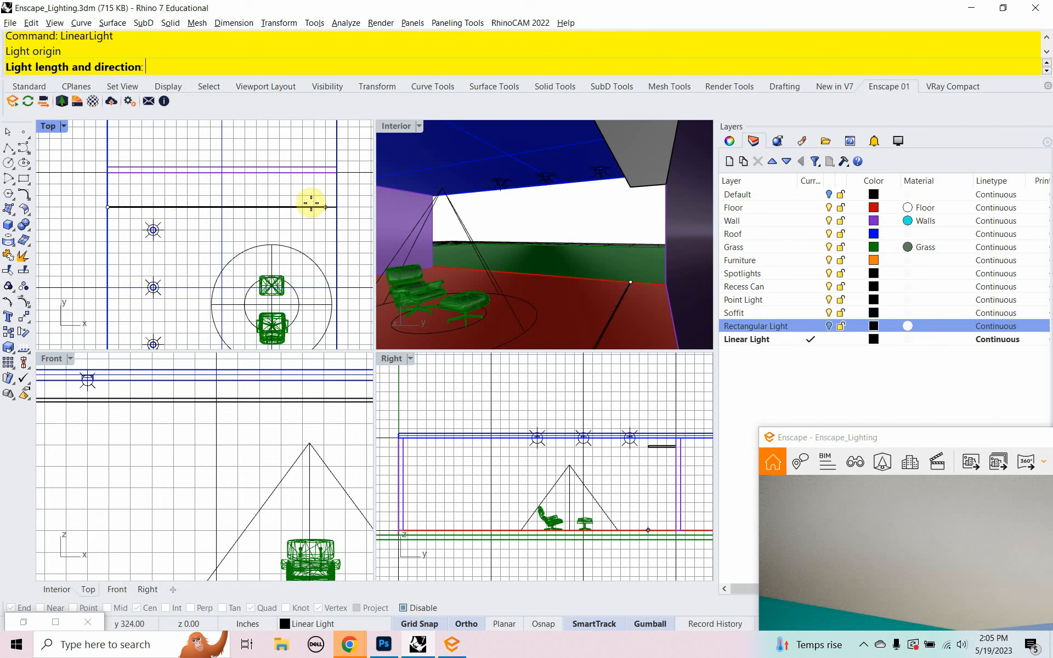
left_click(335, 208)
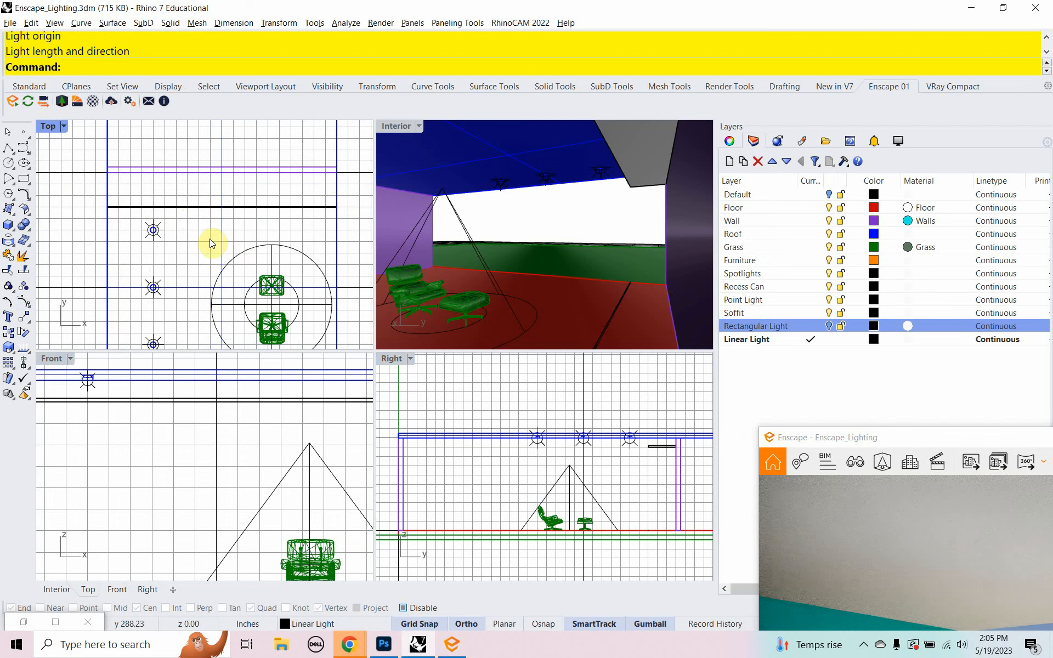
- Raise the linear light from the floor into the gap just above the soffit, turning Grid Snap off for the final adjustment
scroll(180, 465, "down", 8)
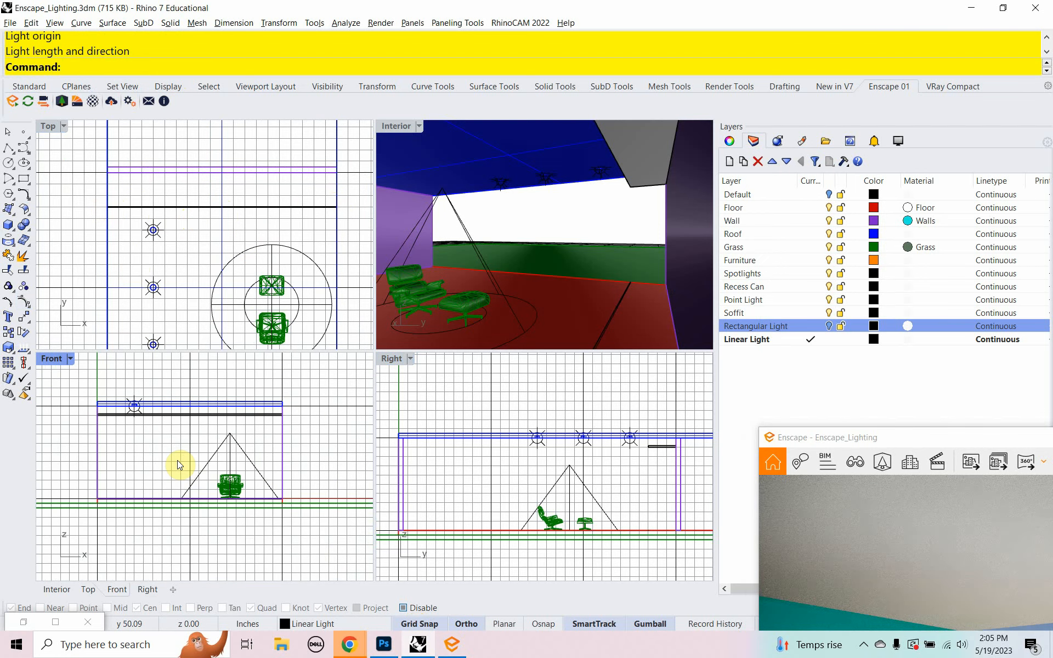
left_click(615, 306)
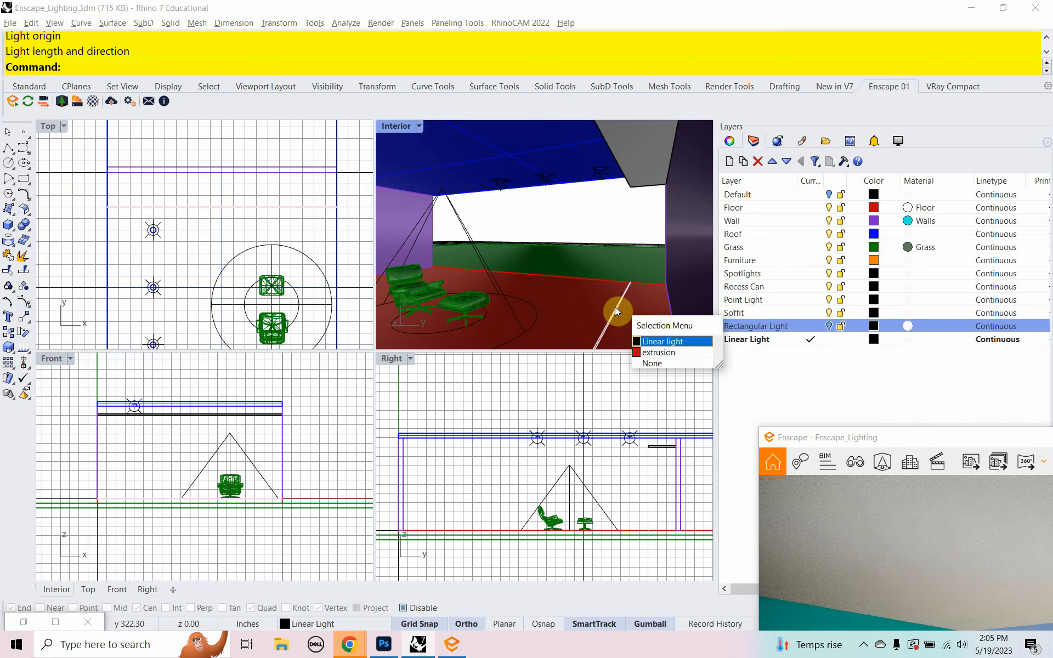
left_click(647, 346)
left_click_drag(192, 467, 211, 378)
scroll(191, 413, "up", 3)
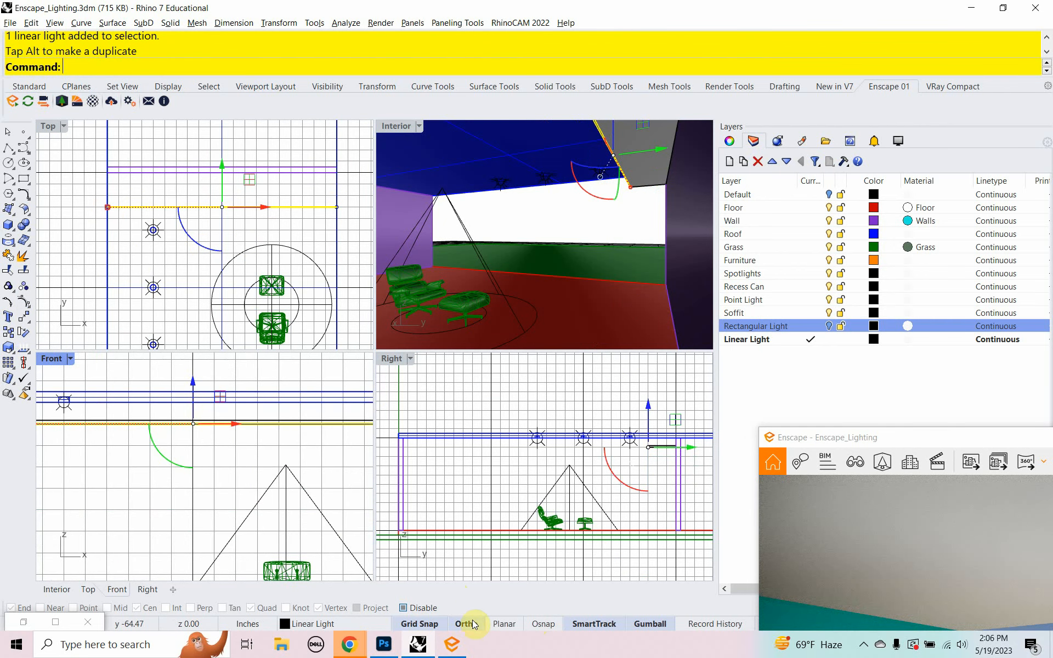
left_click(419, 625)
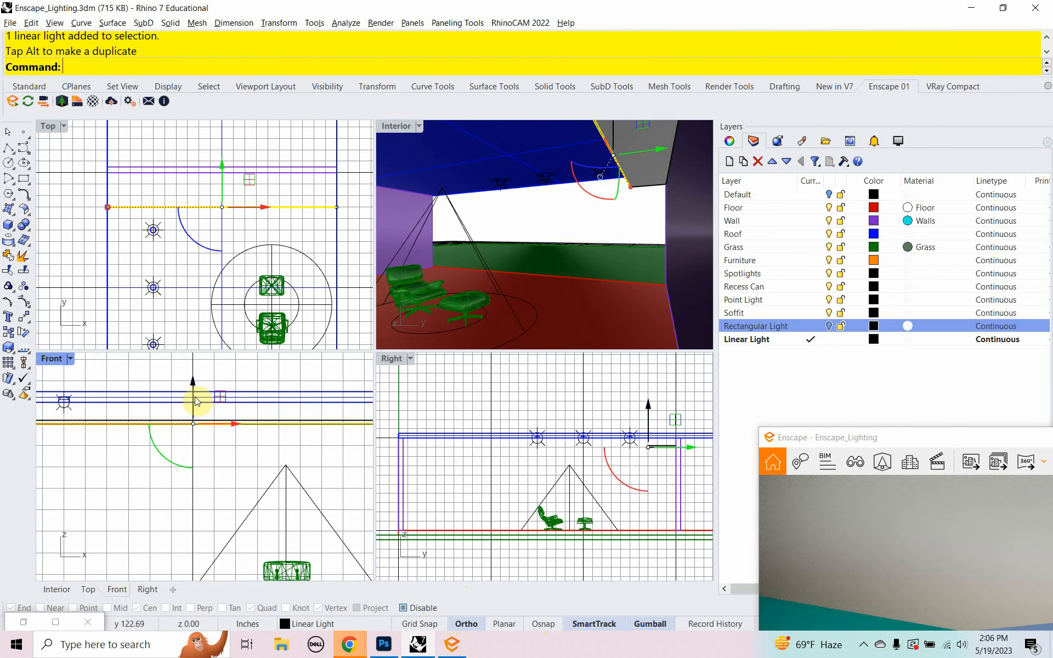
left_click_drag(196, 402, 195, 392)
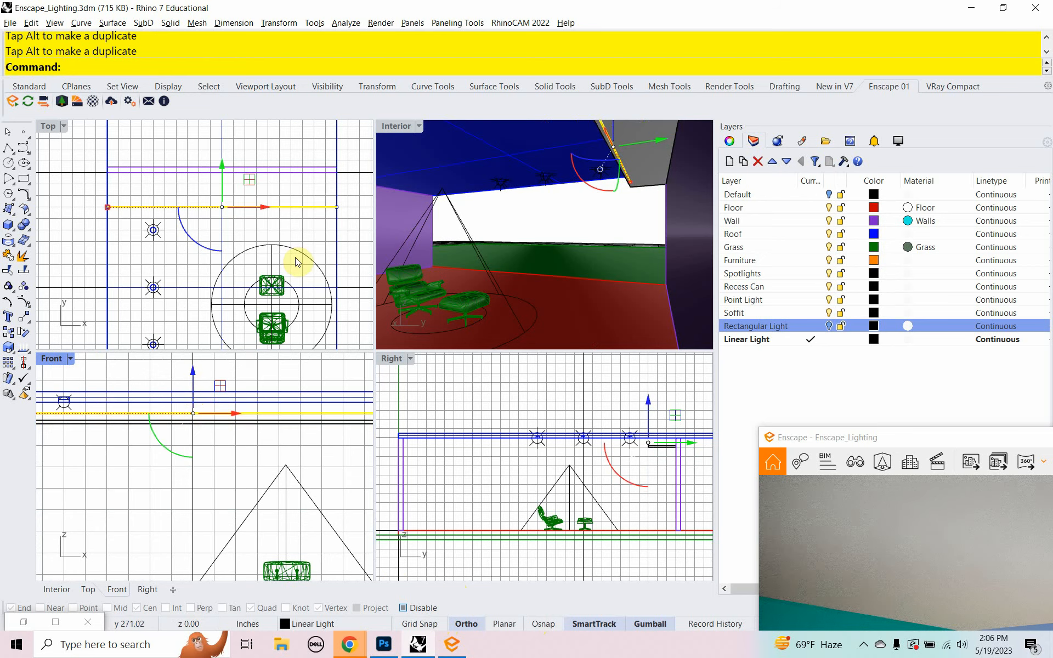
- Examine the linear light's effect on the ceiling above the soffit in the Enscape preview
left_click_drag(931, 439, 479, 214)
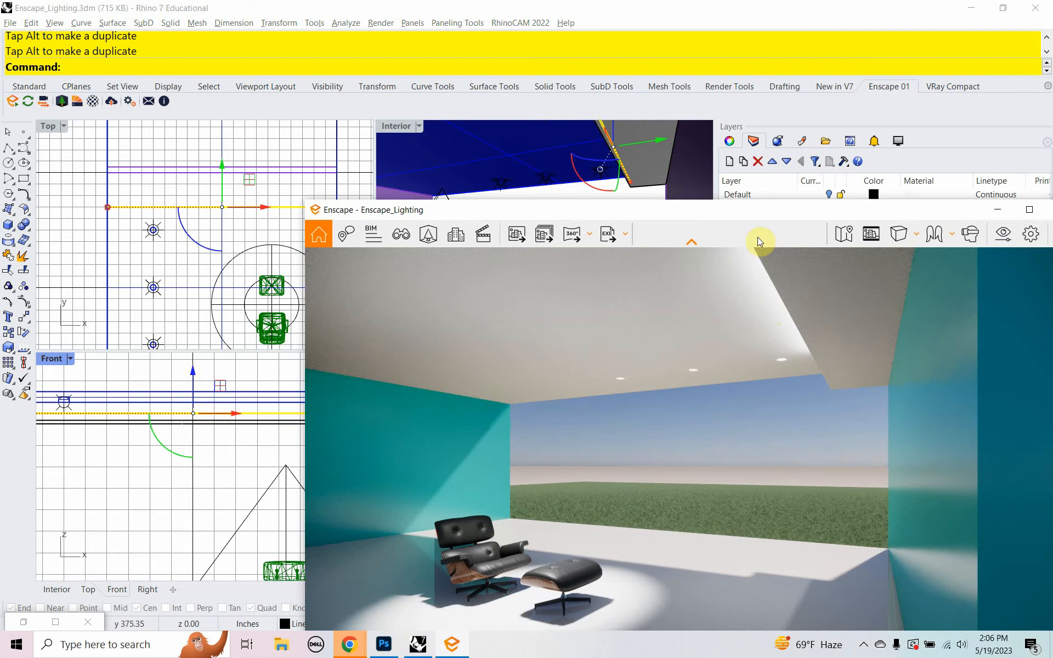
left_click_drag(742, 217, 579, 99)
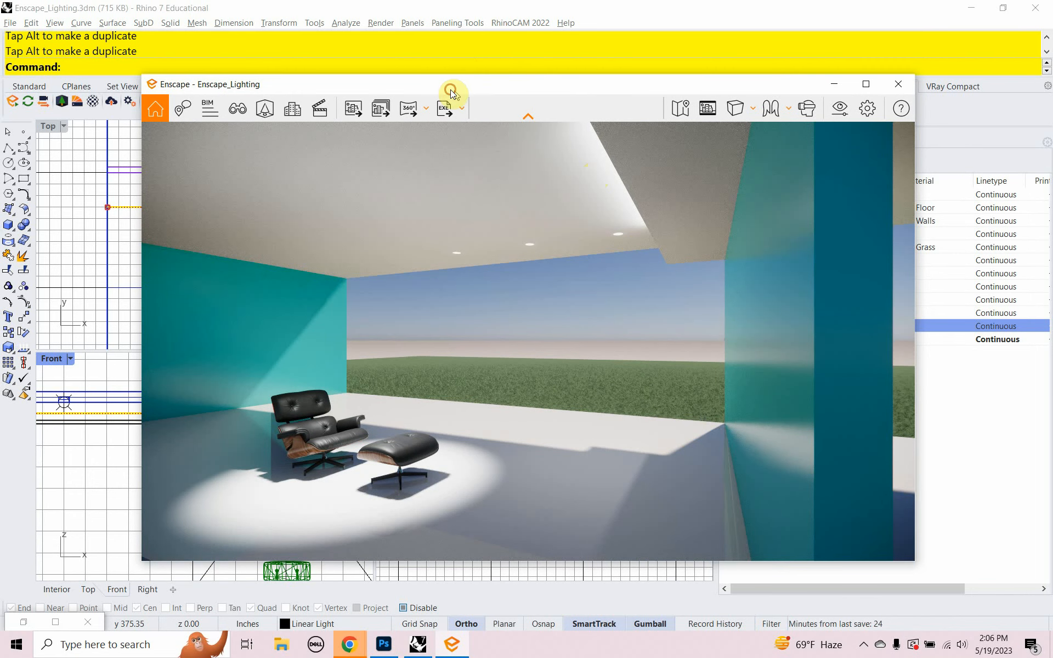
left_click_drag(450, 89, 769, 117)
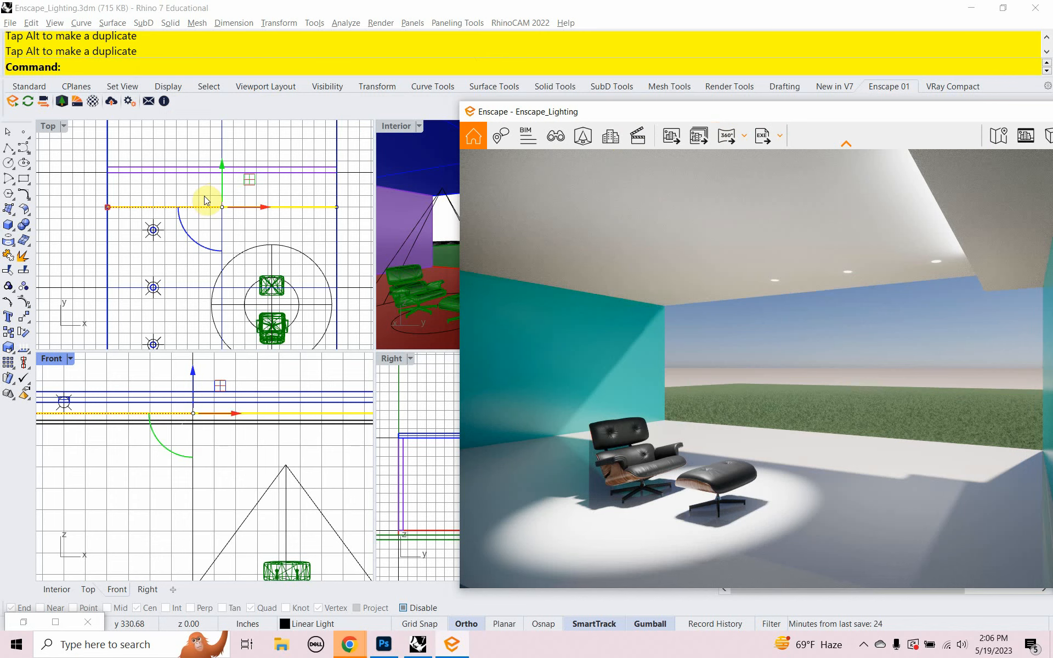
- Shift the linear light in the negative X direction past the side wall and copy it back about 61 in along the soffit edge
left_click_drag(255, 211, 201, 209)
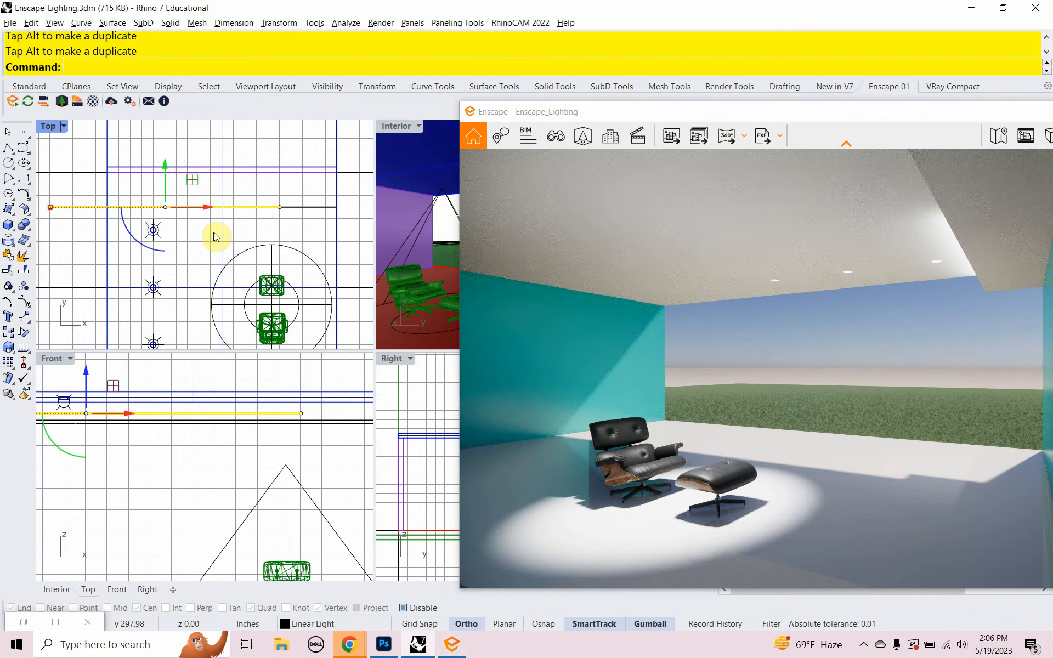
type("copy")
key("Return")
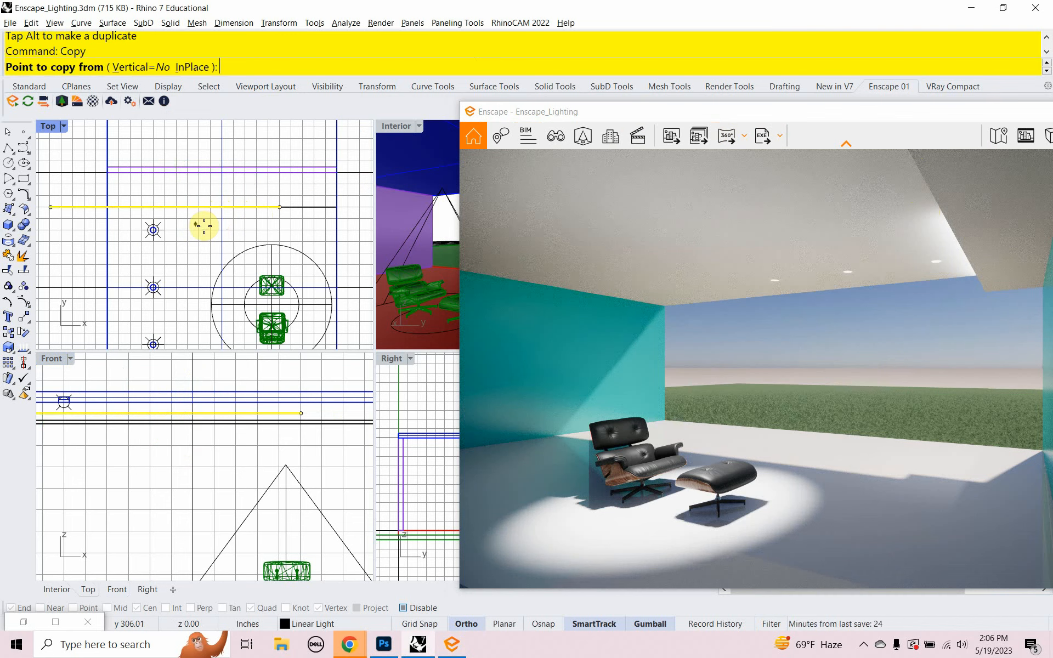
left_click(192, 223)
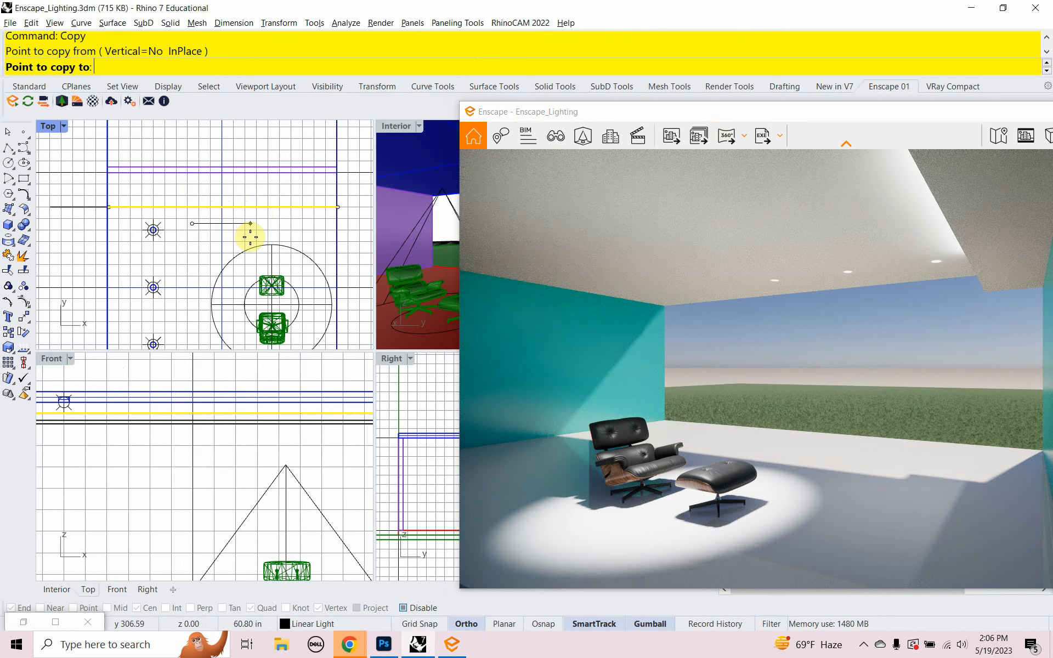
left_click(250, 237)
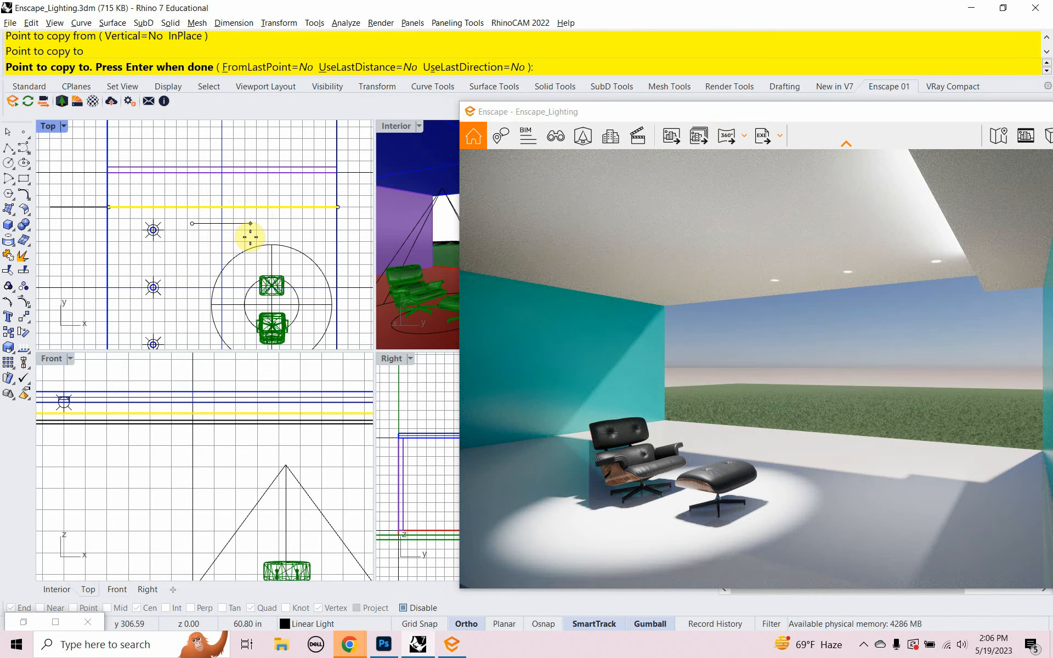
key("Return")
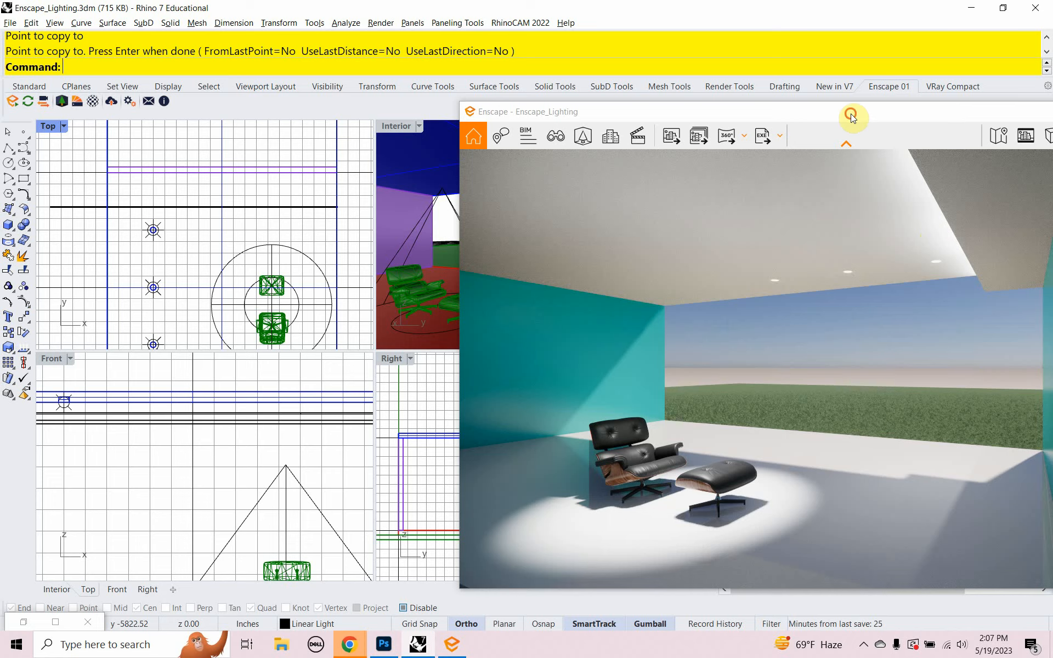
left_click_drag(851, 114, 689, 59)
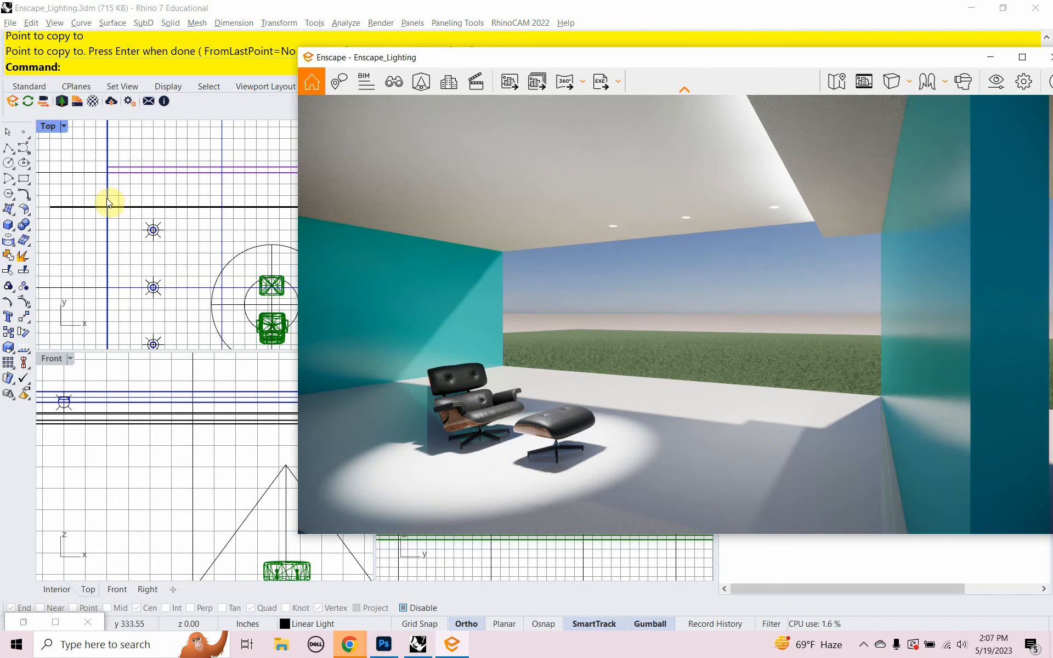
- Turn off Casts shadows and Receives shadows in the soffit extrusion's object properties
left_click_drag(561, 57, 59, 231)
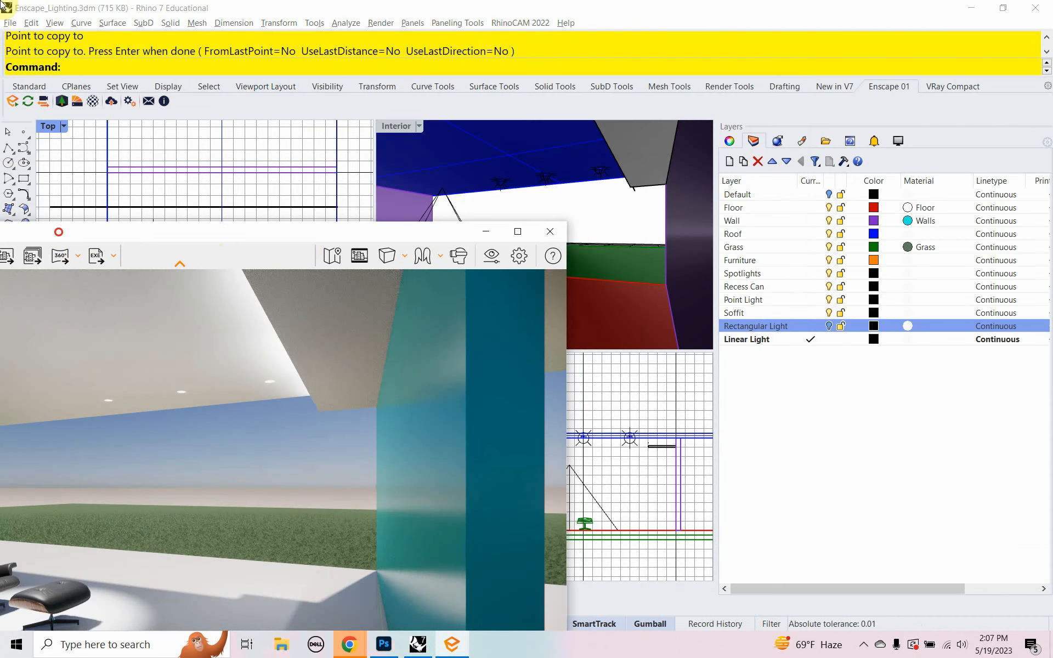
left_click_drag(307, 237, 158, 209)
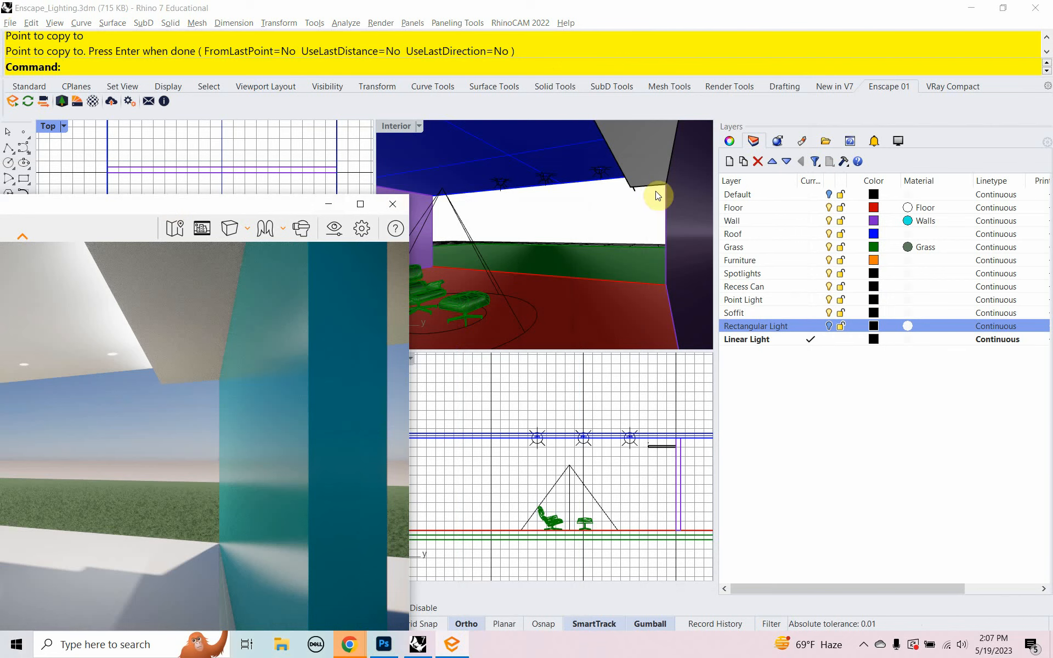
left_click(657, 195)
left_click(729, 142)
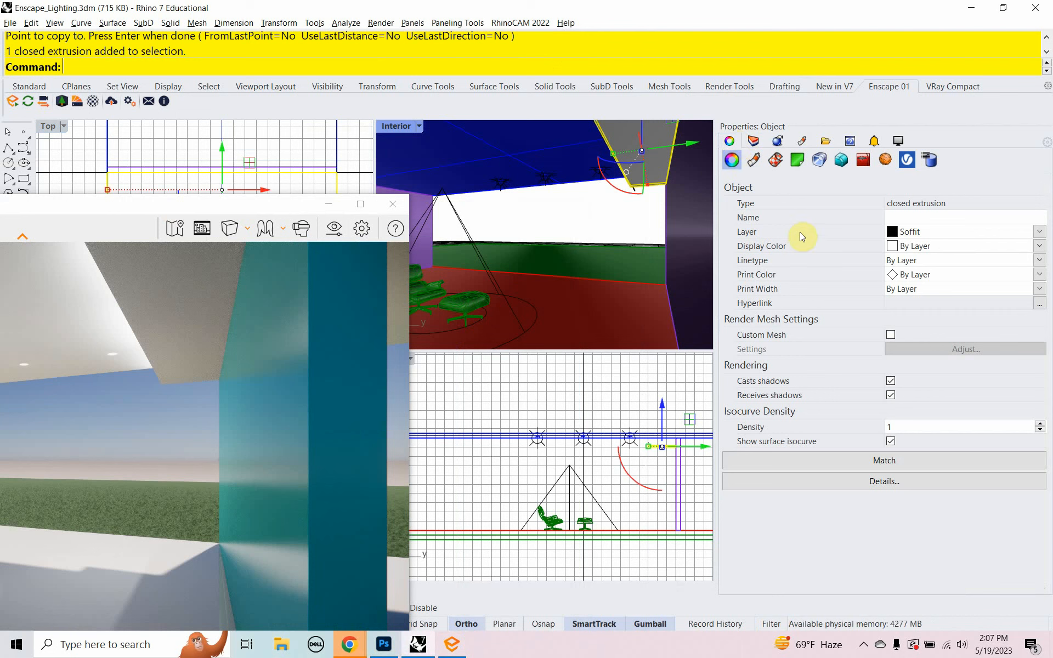
left_click(620, 140)
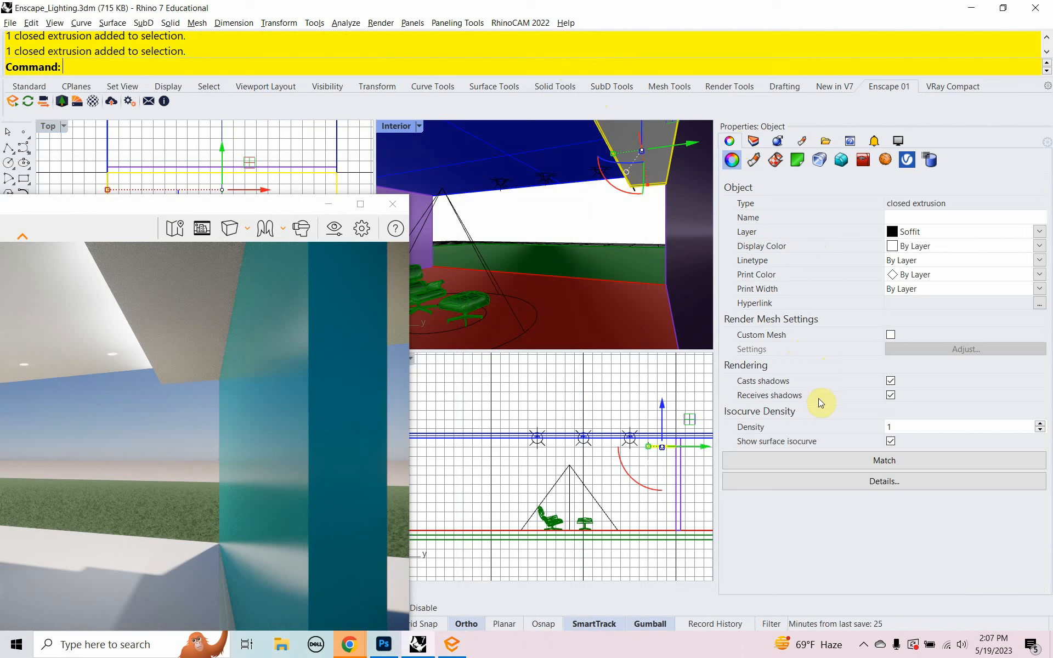
left_click(891, 380)
left_click(891, 395)
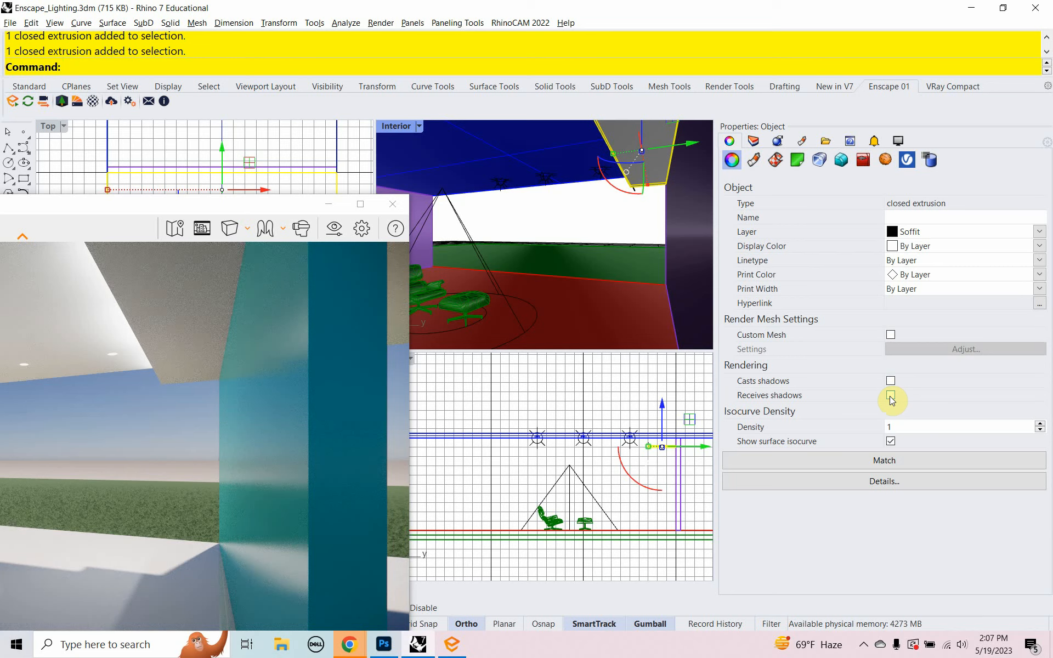
- Check the soffit in the Enscape preview and turn its Casts shadows and Receives shadows options back on
left_click_drag(176, 205, 179, 31)
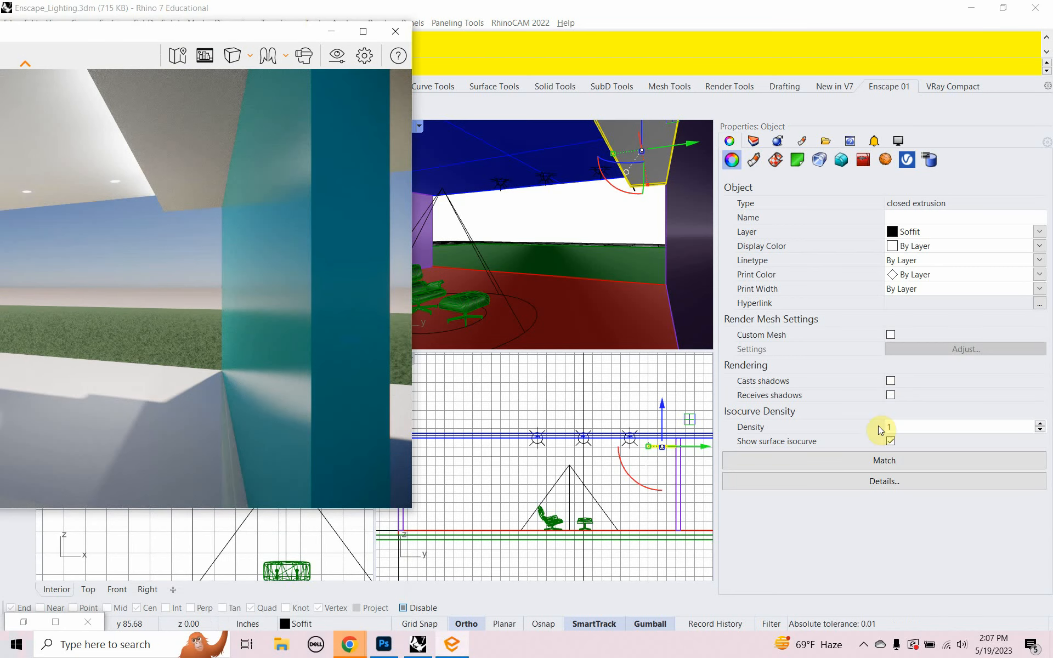
left_click(890, 380)
left_click(890, 395)
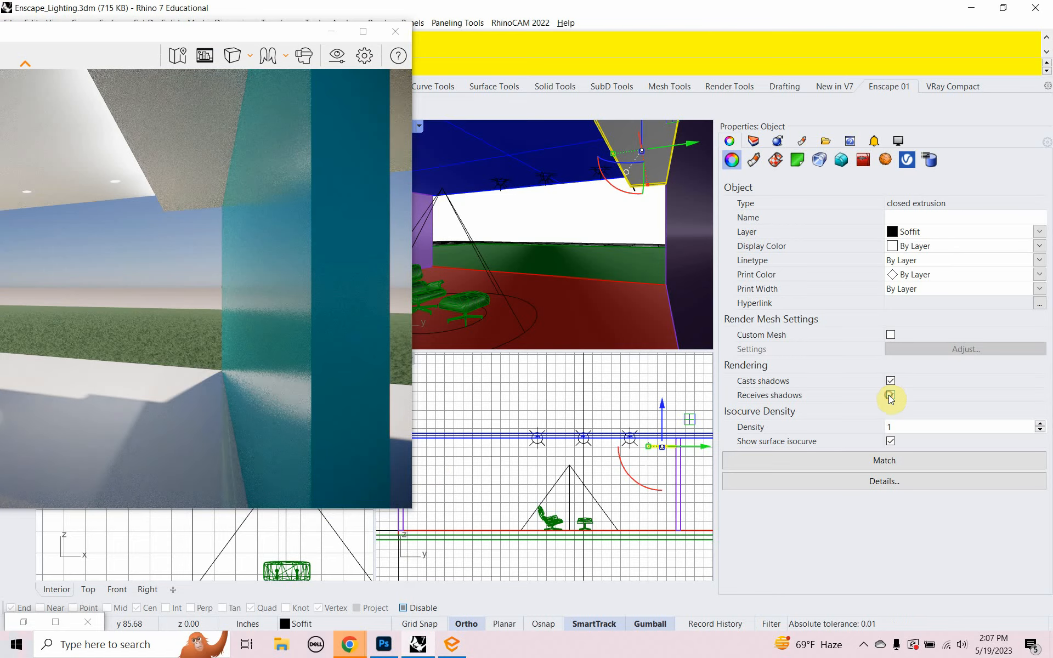
- Select both overlapping linear lights in plan and nudge them slightly in the Y direction at the soffit's front edge
left_click_drag(138, 32, 837, 108)
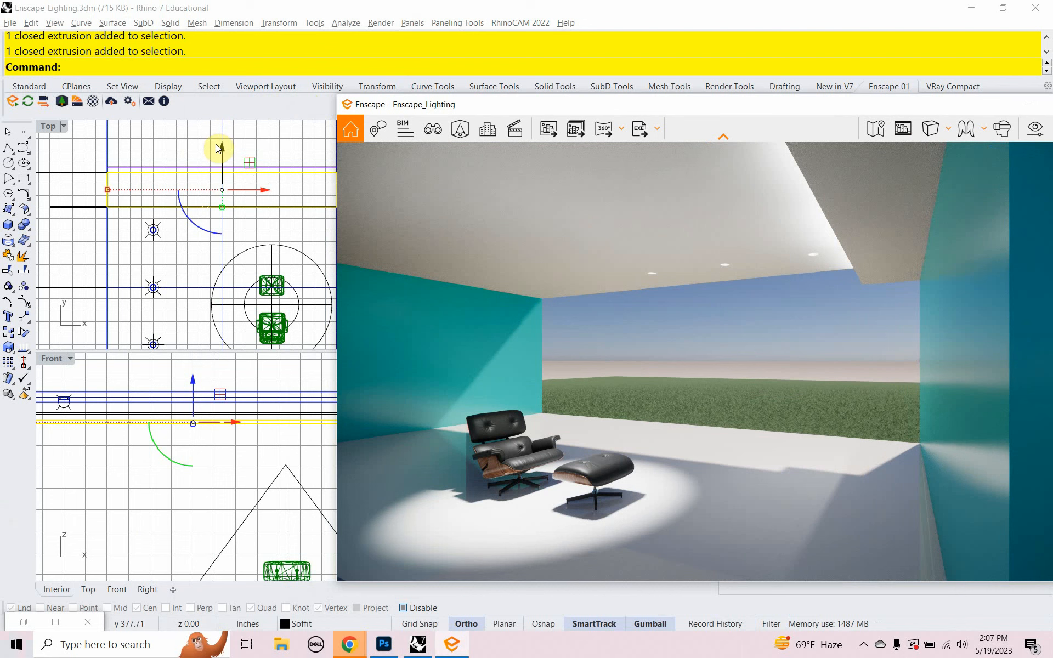
left_click(179, 231)
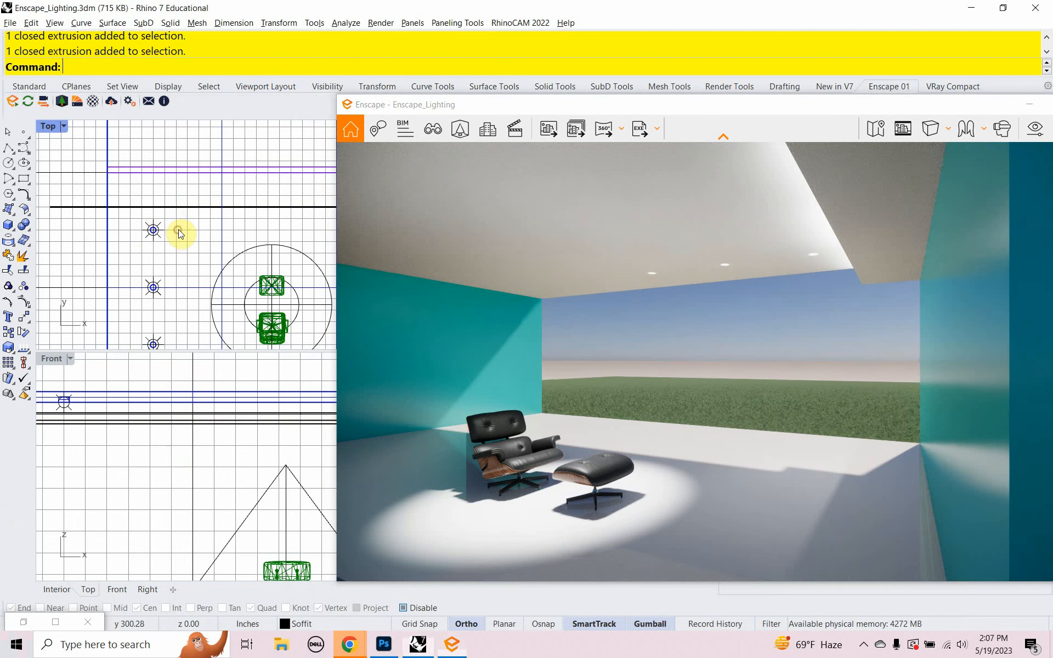
left_click(88, 207)
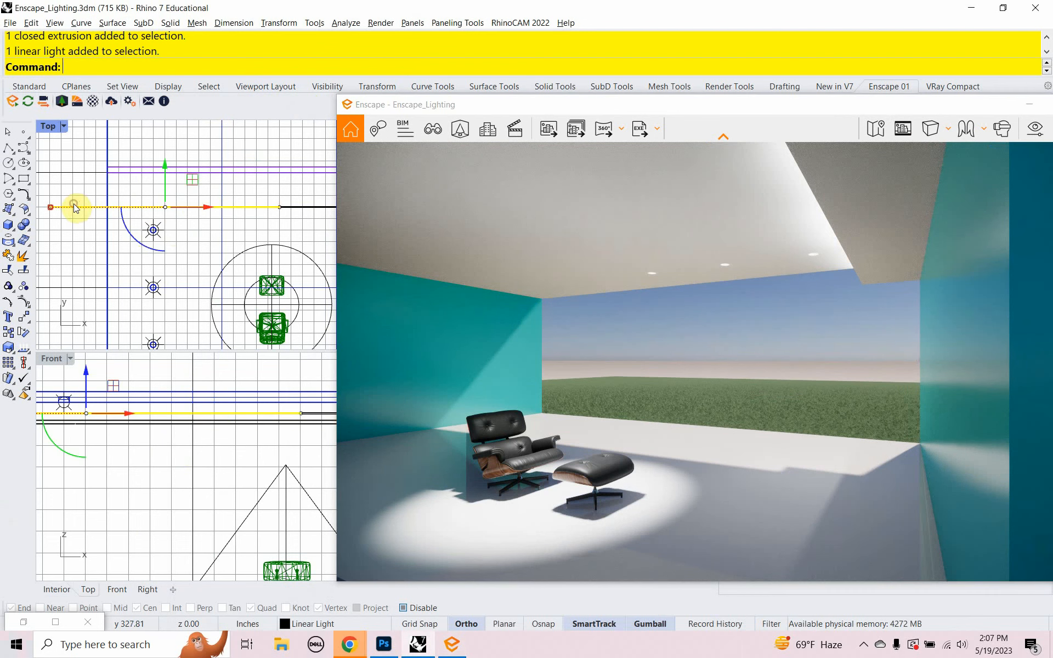
left_click(320, 206)
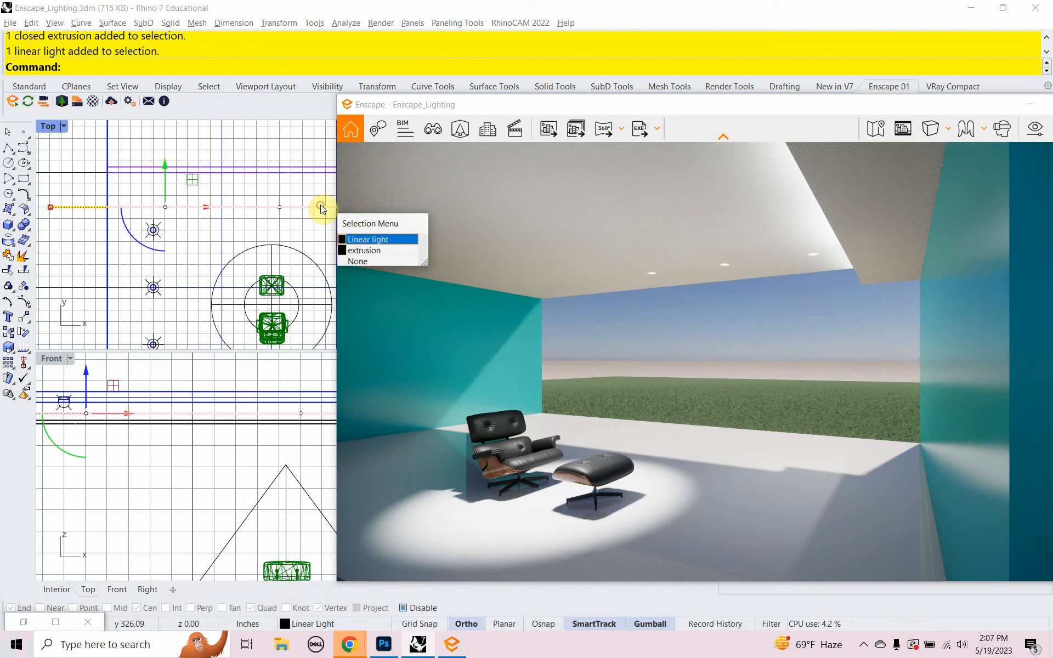
left_click(362, 241)
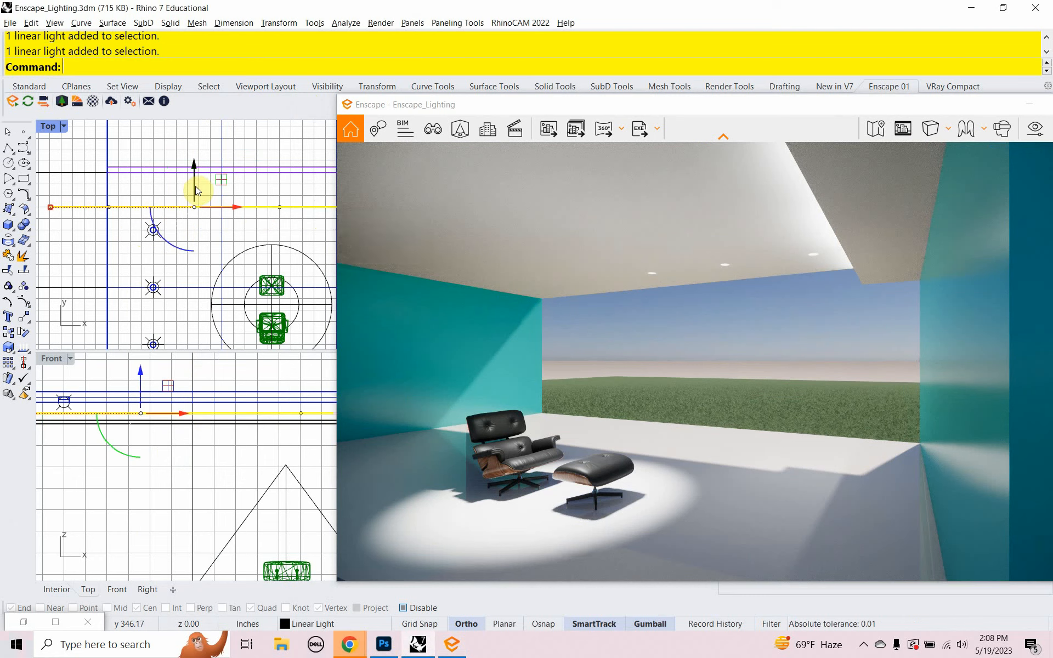
mouse_move(195, 185)
left_mouse_down()
mouse_move(213, 151)
mouse_move(207, 189)
left_mouse_up()
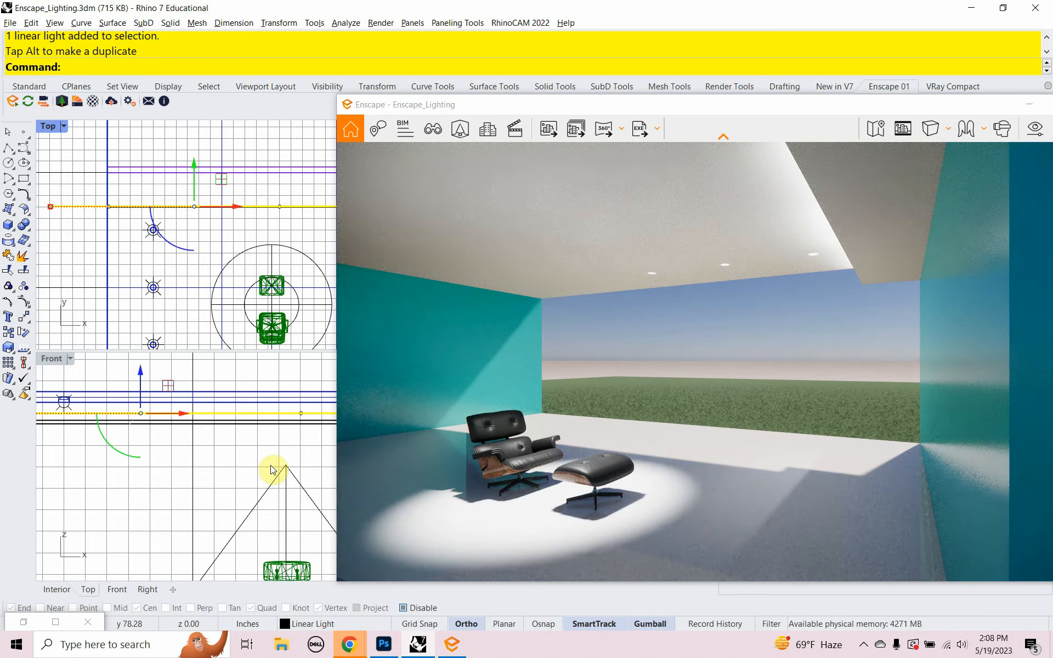
- In the Right view, move both linear lights slightly out in front of the soffit edge and higher, and check the Enscape preview
right_click_drag(272, 470, 155, 435)
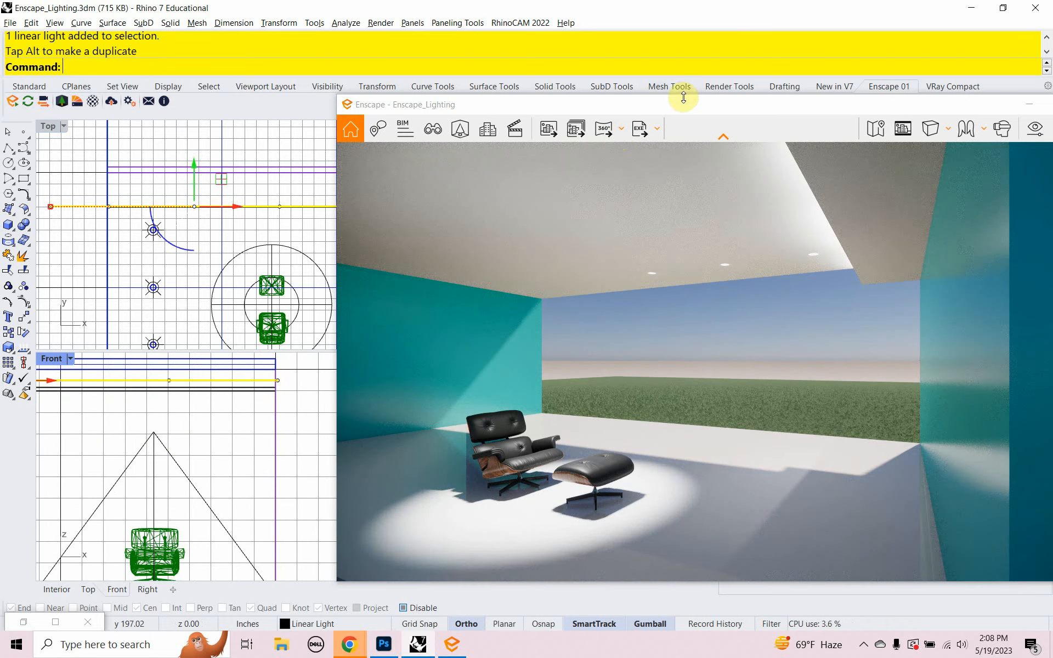
left_click_drag(684, 103, 224, 66)
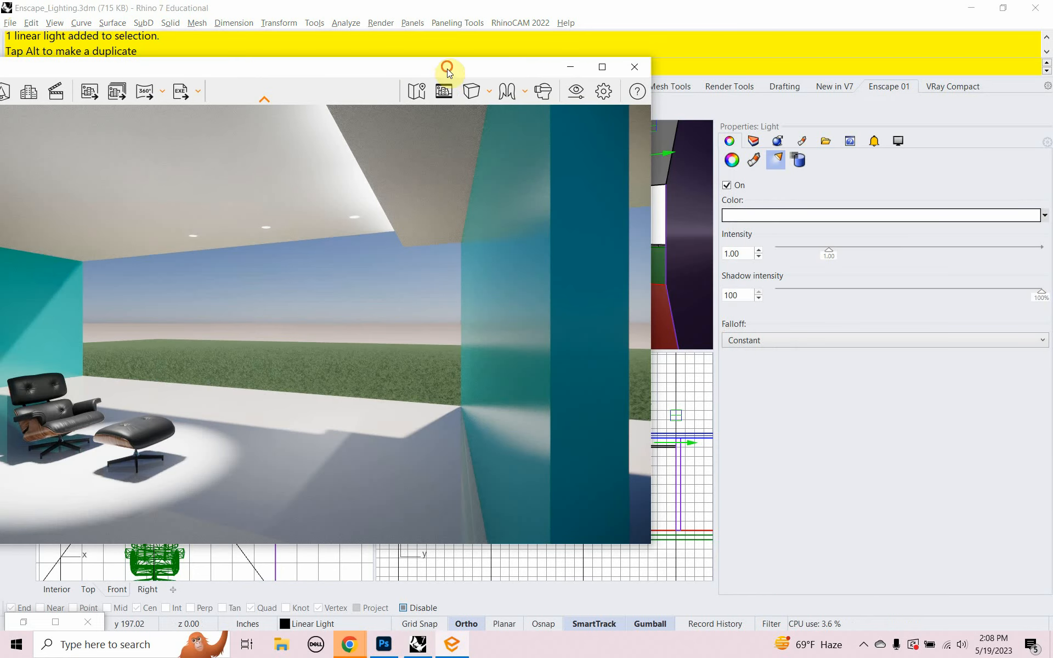
left_click_drag(446, 68, 175, 105)
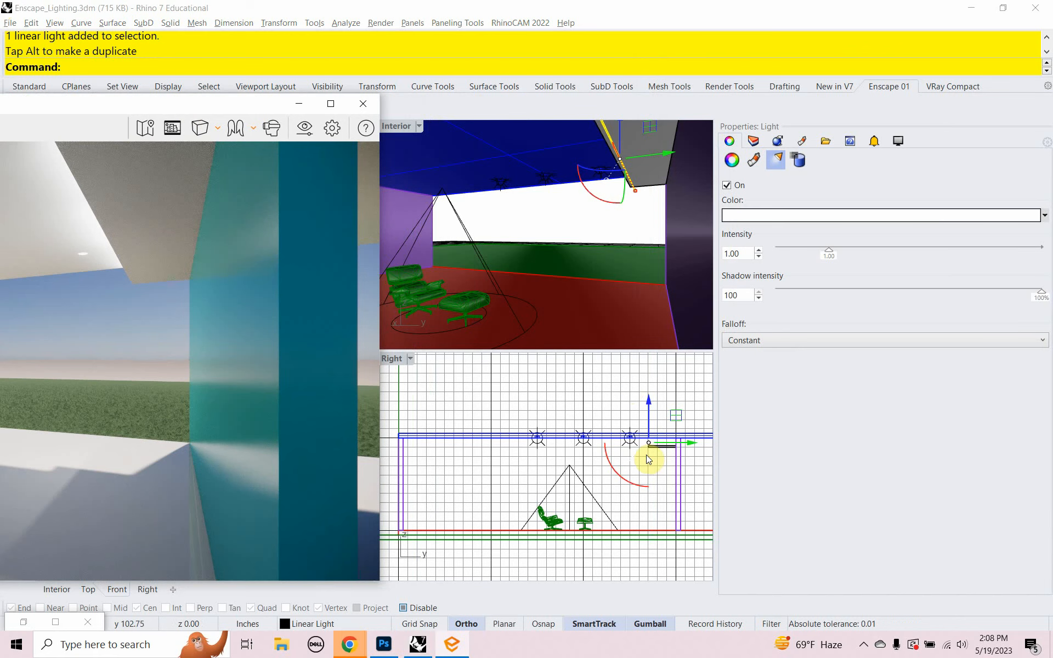
scroll(649, 460, "up", 5)
right_click_drag(688, 407, 605, 446)
mouse_move(581, 390)
left_mouse_down()
mouse_move(582, 442)
mouse_move(577, 380)
mouse_move(590, 404)
mouse_move(578, 400)
left_mouse_up()
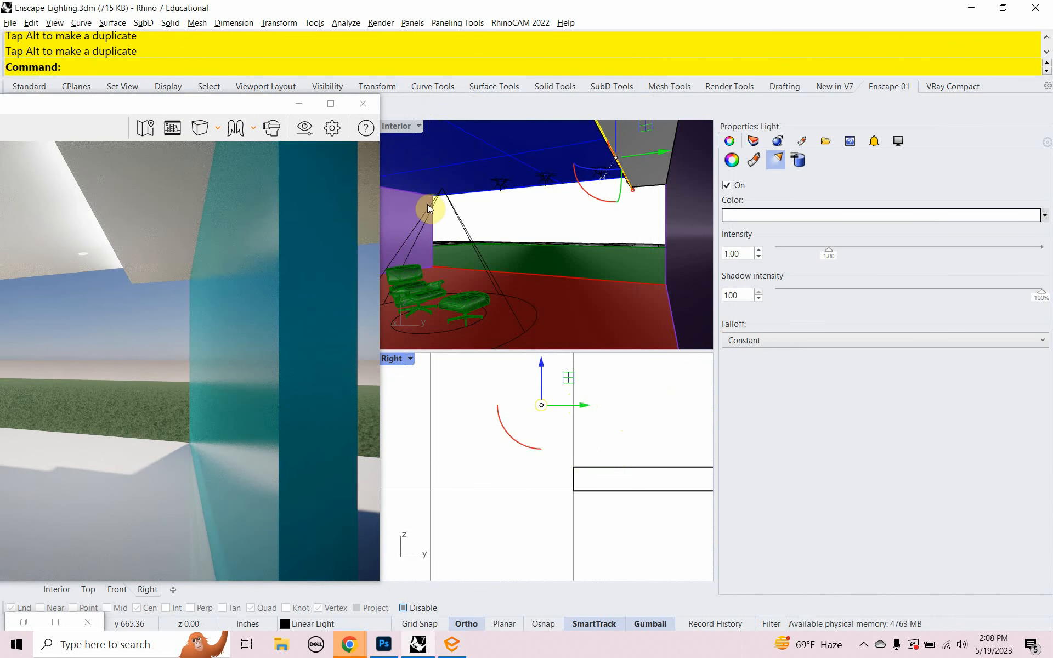
left_click_drag(121, 101, 607, 38)
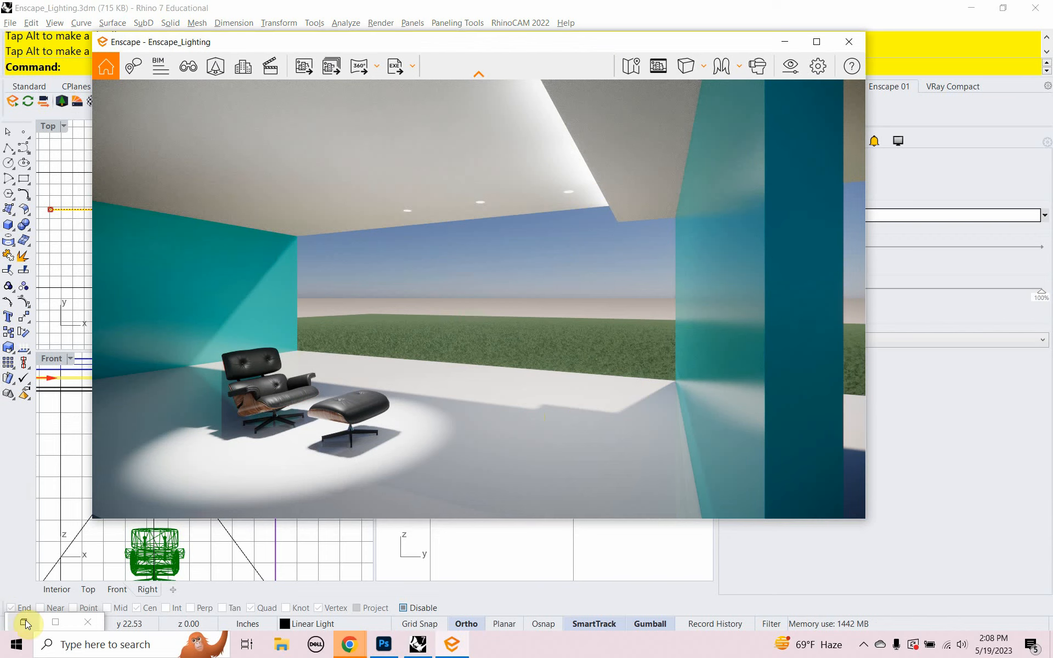
- Read the remaining lesson topics in the Grasshopper outline and minimise it again
left_click(55, 623)
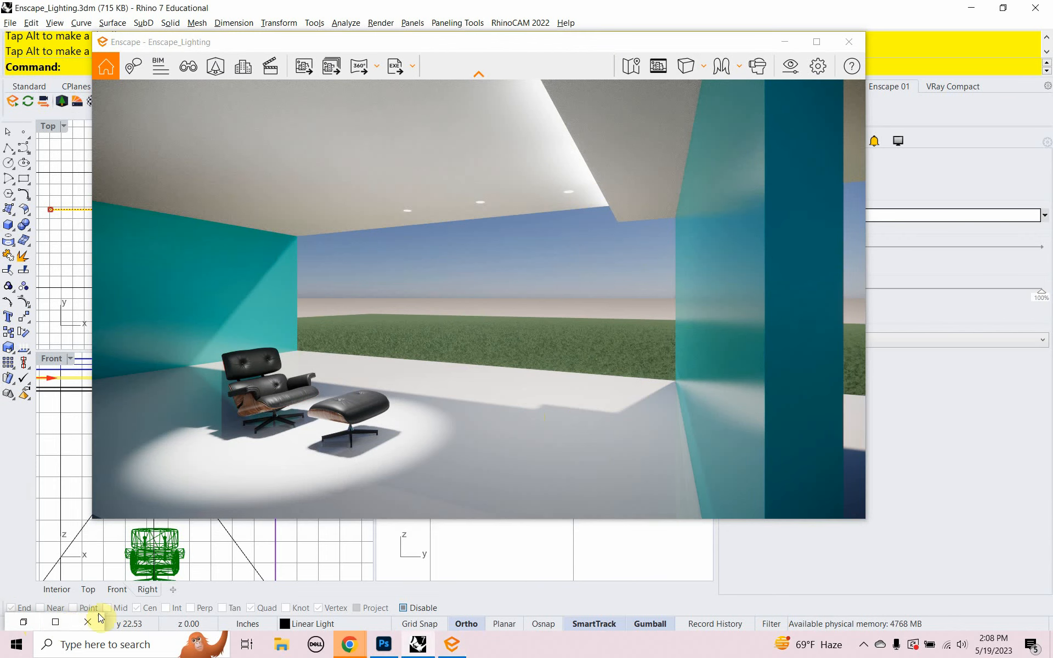
left_click(24, 623)
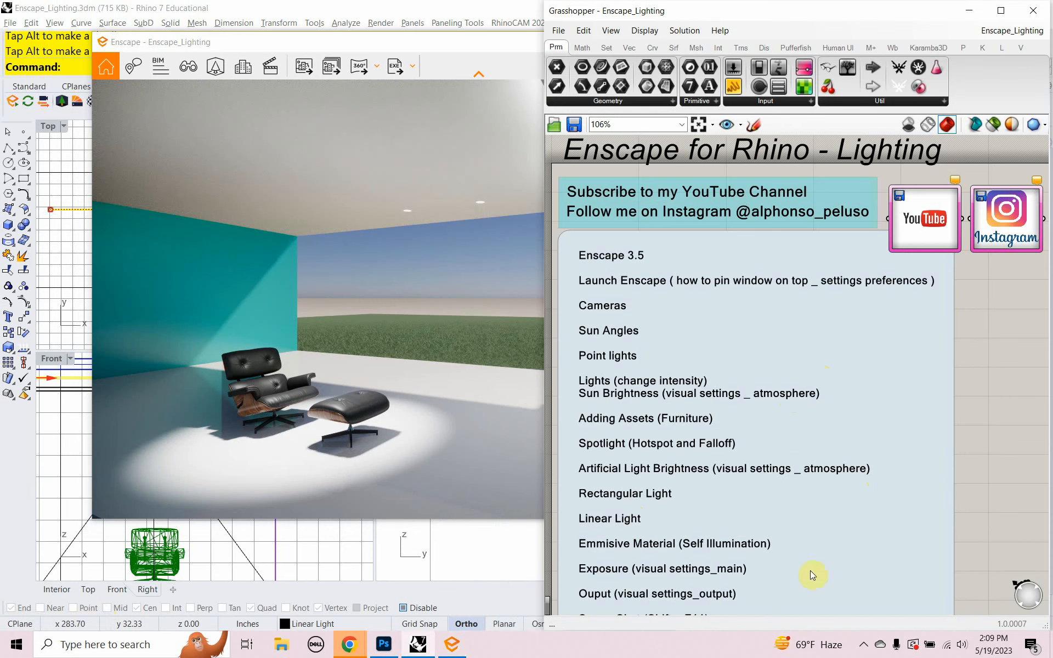
right_click_drag(812, 574, 824, 533)
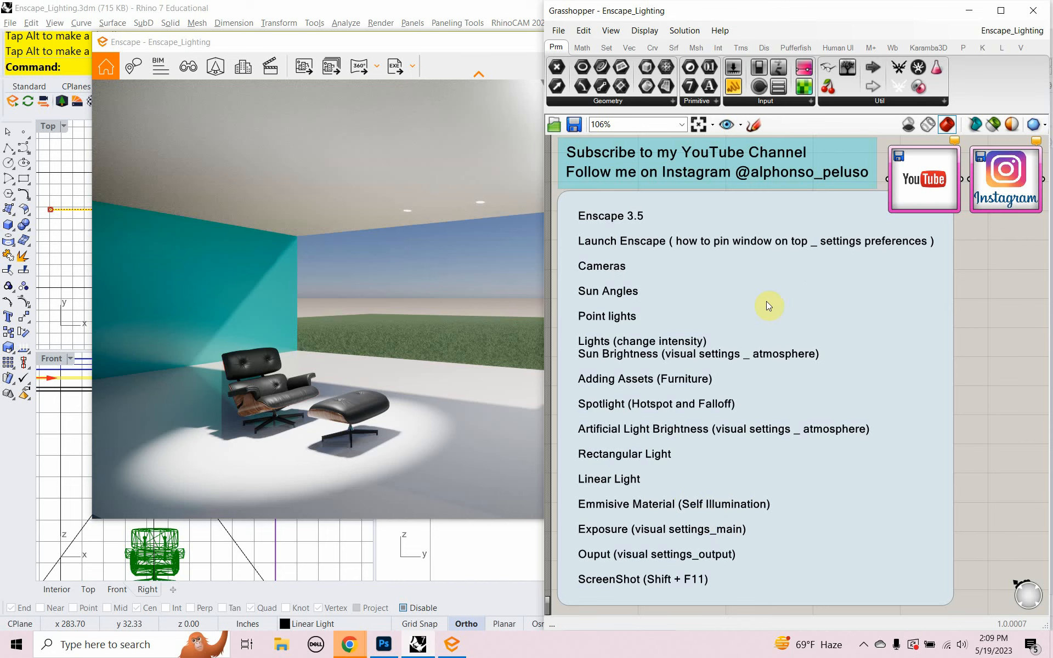
left_click(968, 10)
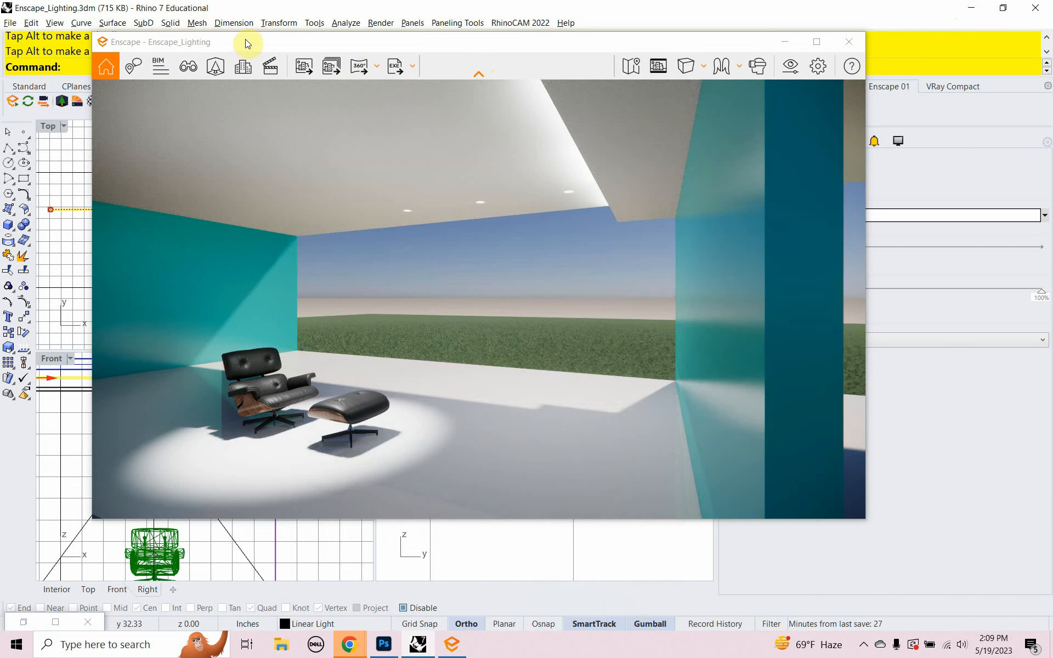
- Create a new layer named "Emmisve Box" and make it the current layer
left_click_drag(246, 43, 1023, 532)
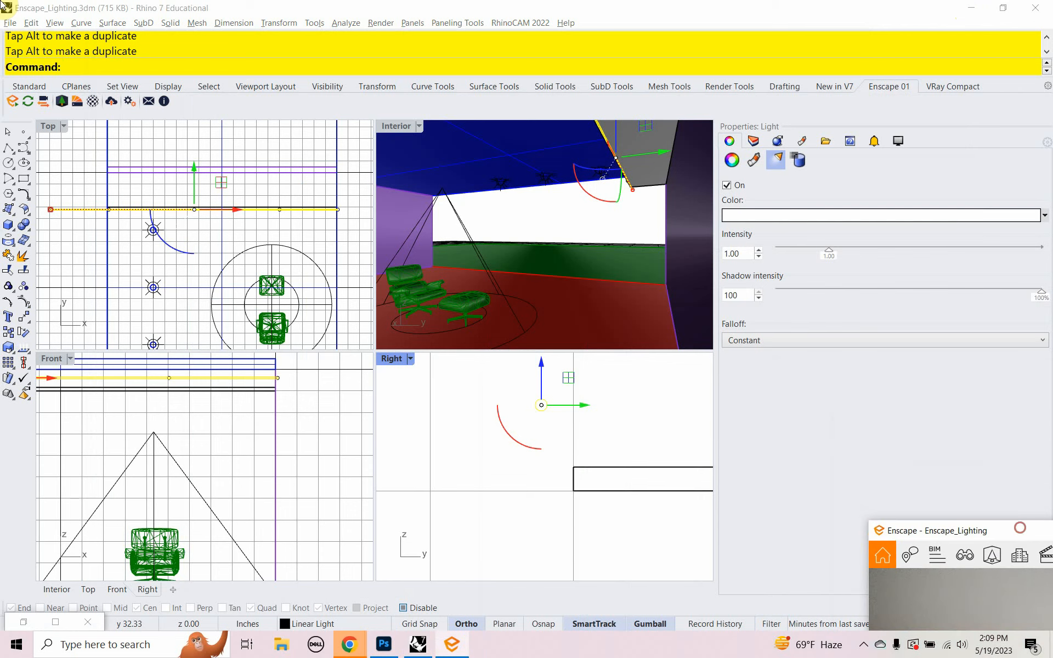
left_click(753, 141)
right_click(771, 377)
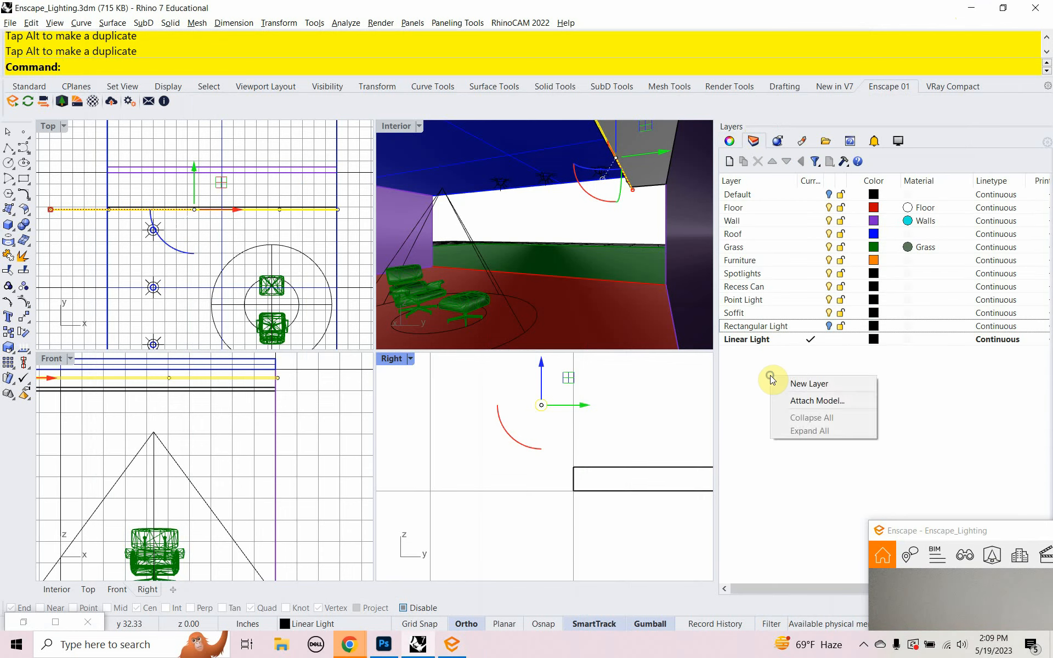
left_click(787, 384)
type("Emmise")
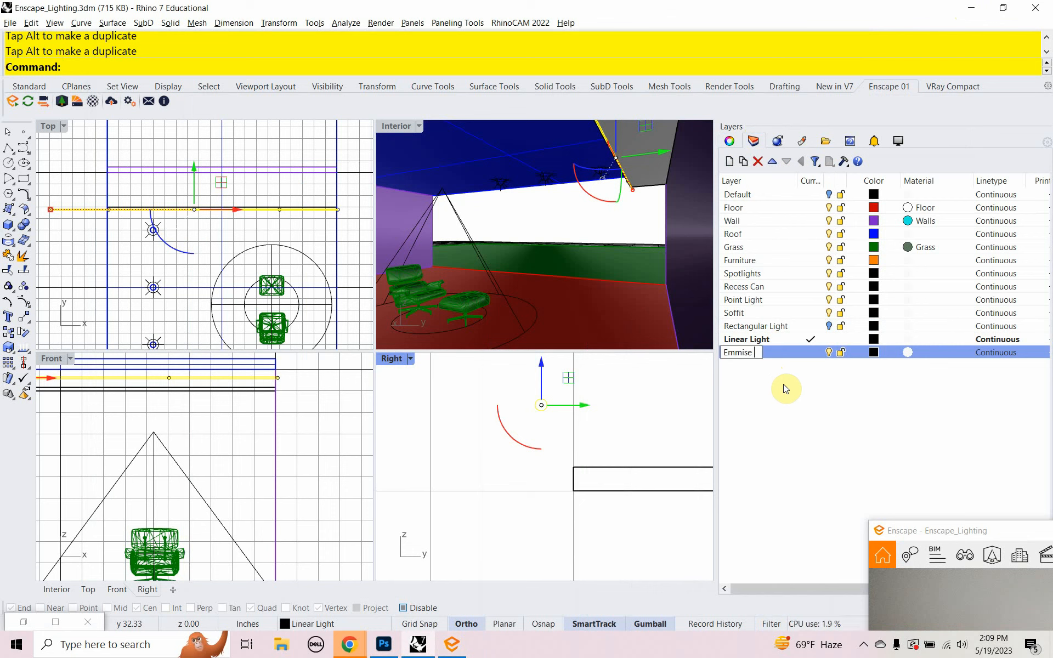
key("BackSpace")
type("svw")
key("BackSpace")
type("e Box")
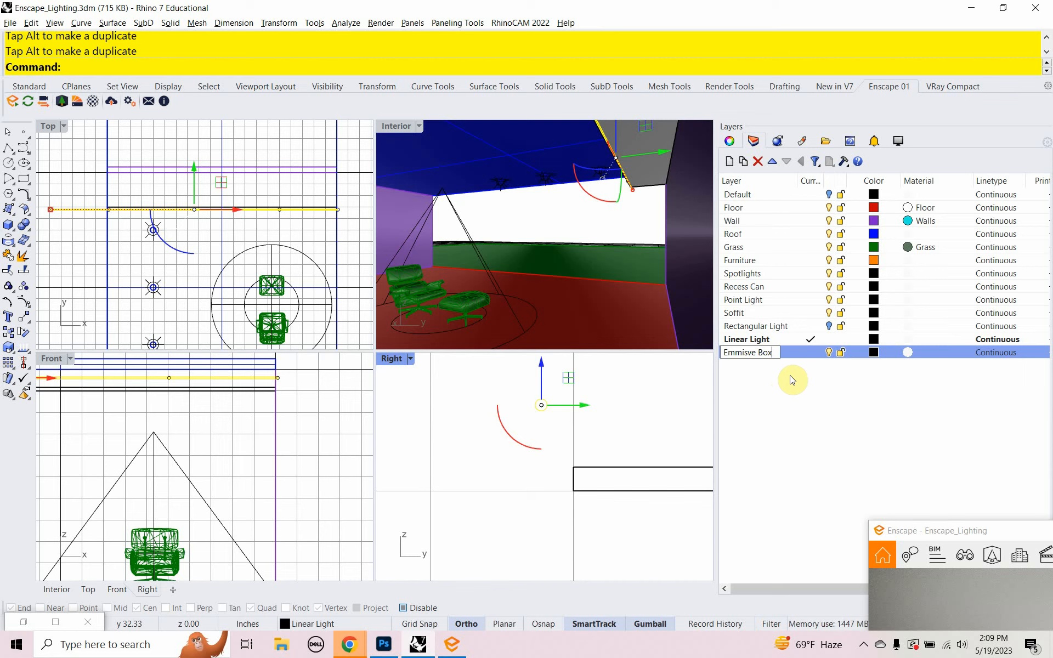
left_click(801, 354)
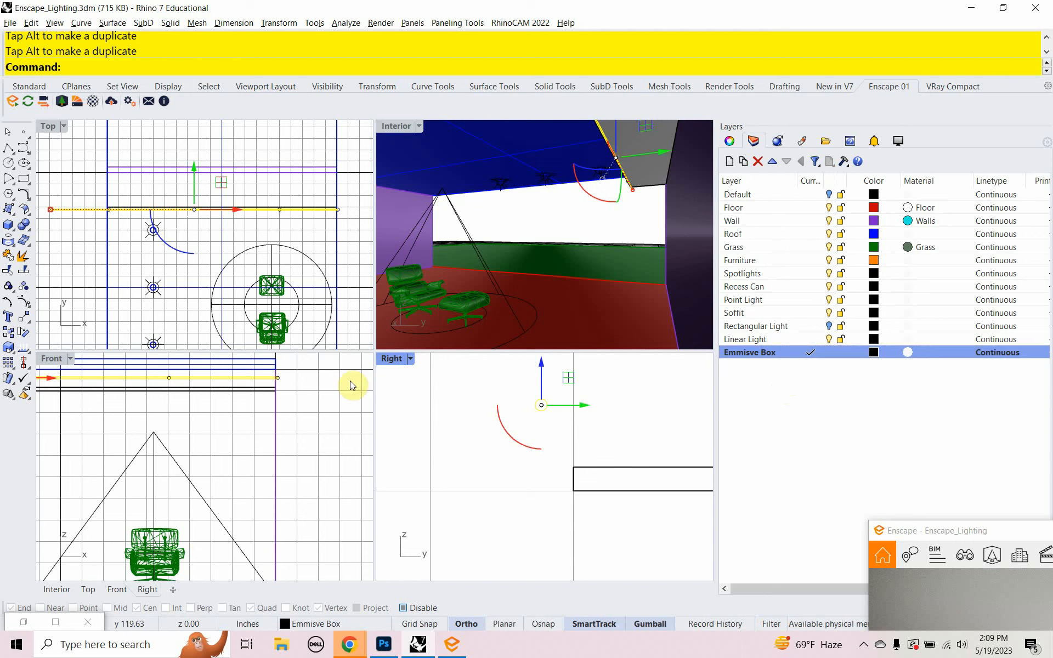
- Draw a box about 41 in high on the floor beside the ottoman, below the soffit, in the Interior view
type("box")
key("Return")
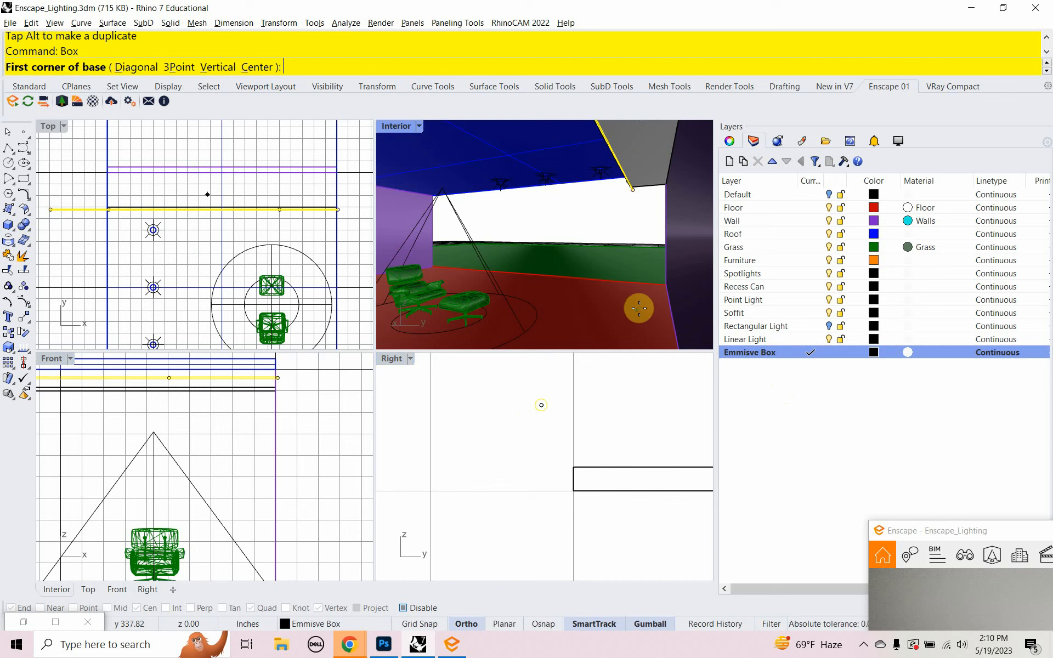
left_click(634, 304)
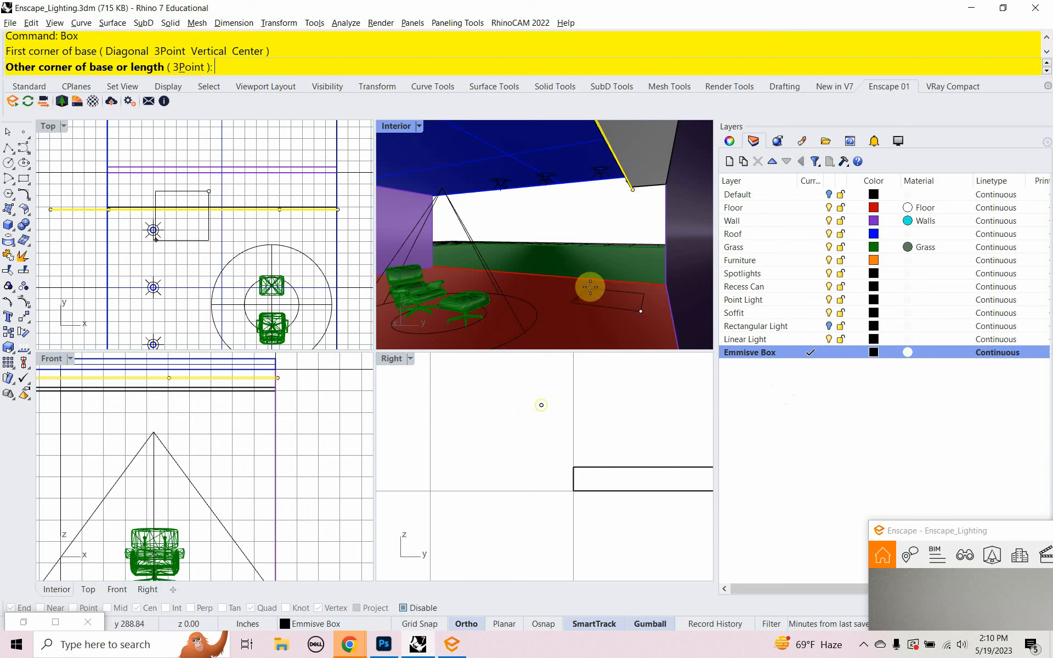
left_click(597, 288)
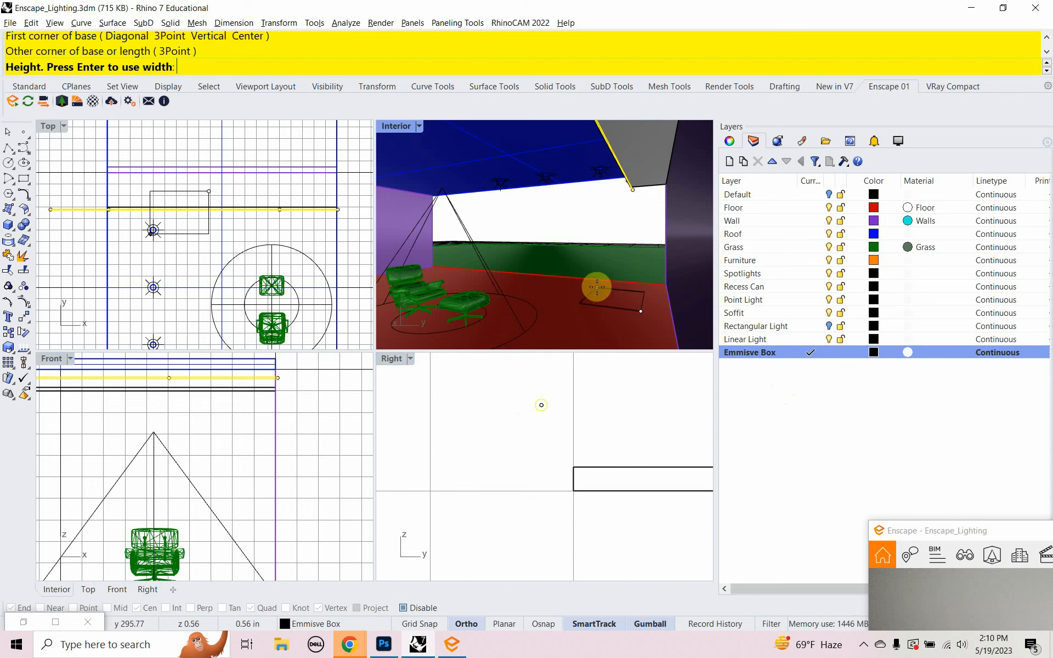
left_click(607, 248)
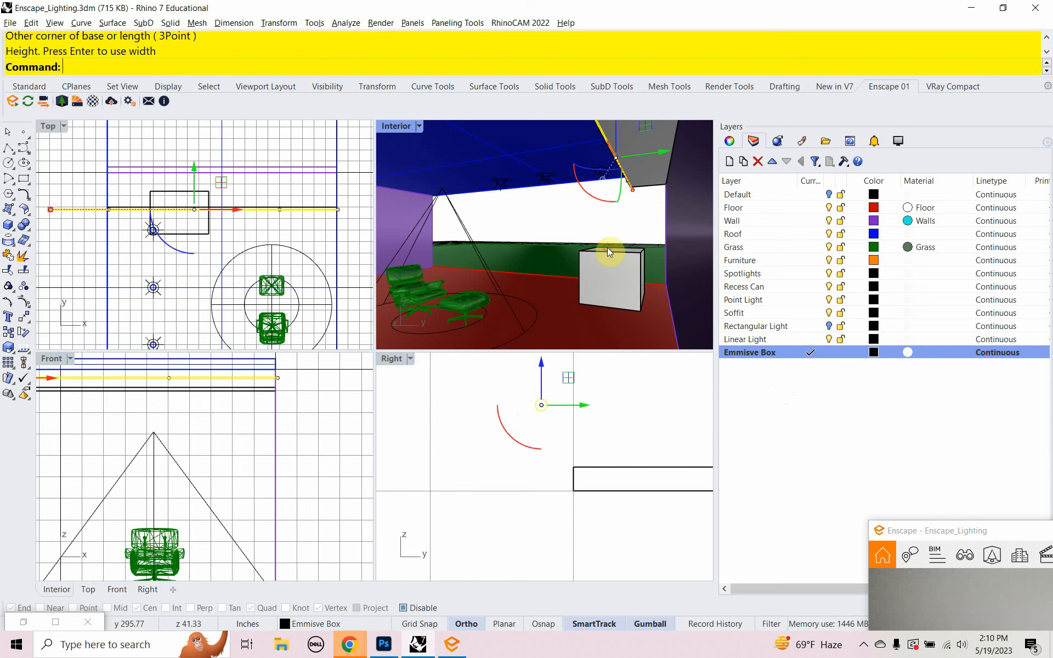
- Fillet all edges of the box beside the ottoman with a radius of 6
left_click(607, 286)
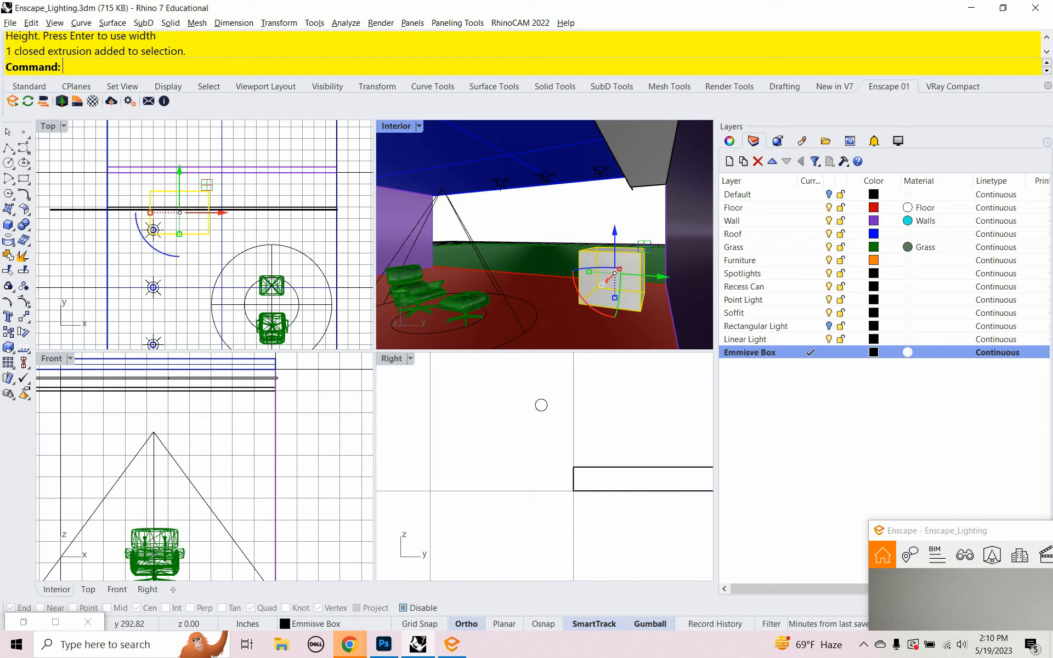
type("Fillet")
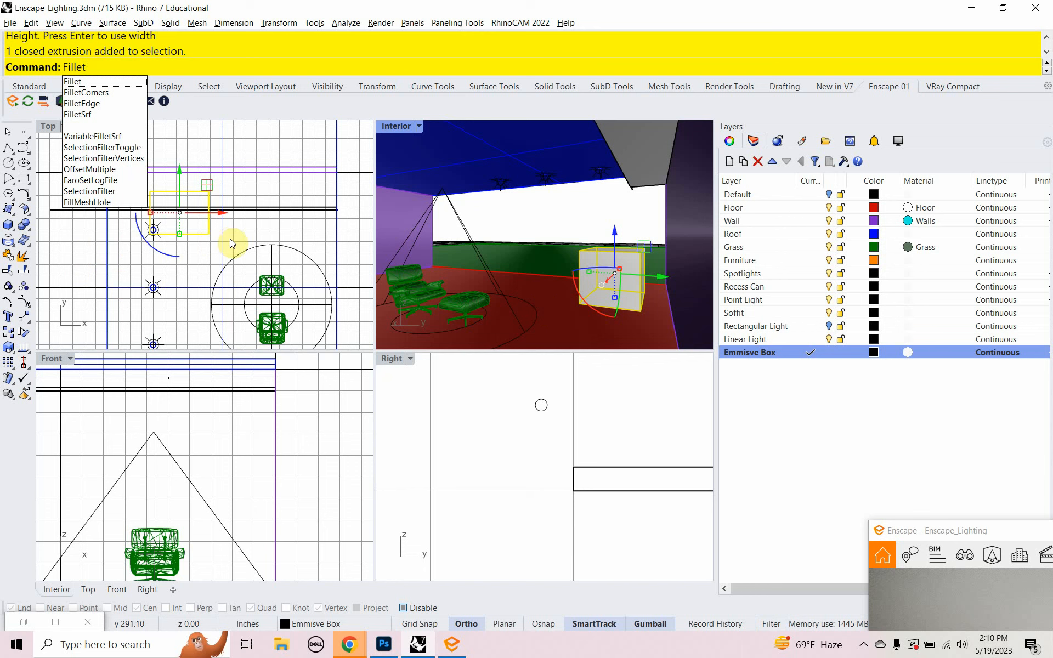
left_click(89, 104)
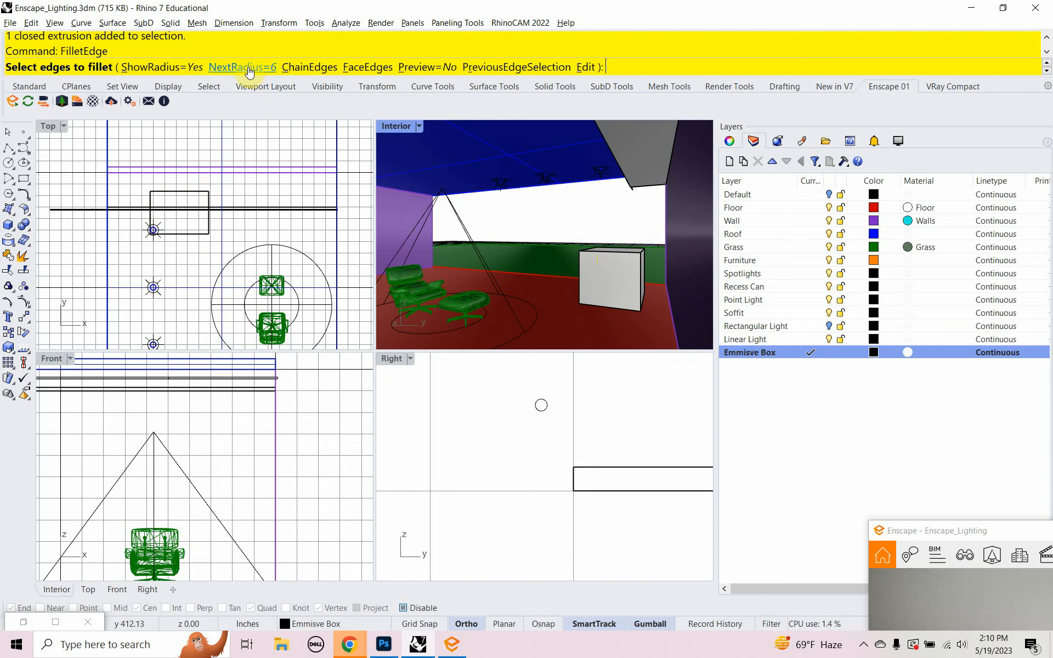
left_click(246, 67)
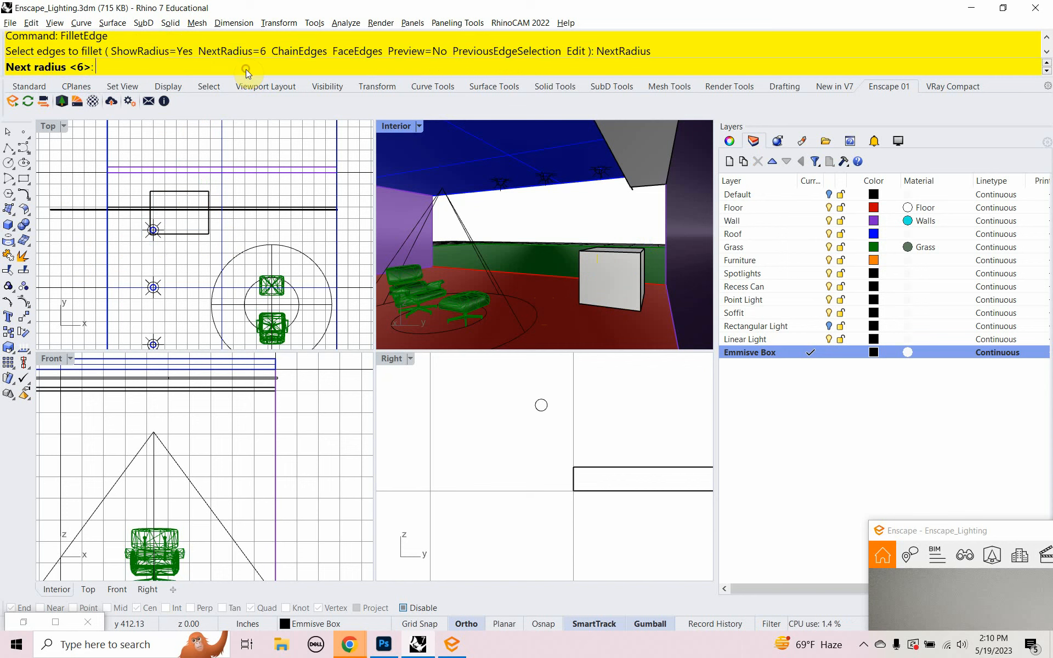
type("6")
key("Return")
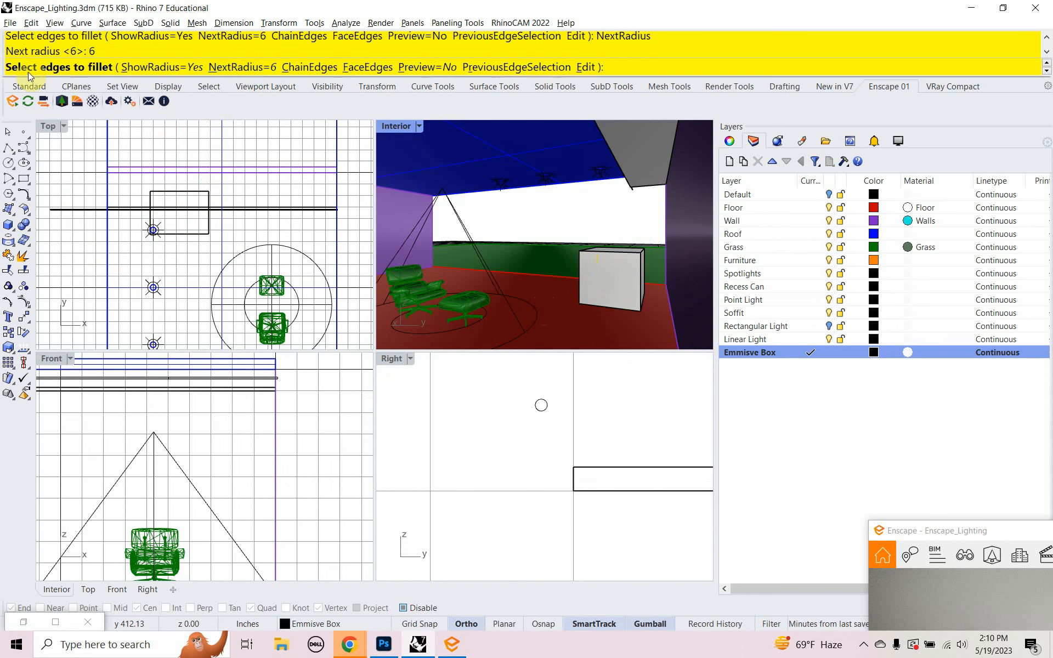
left_click_drag(132, 253, 219, 186)
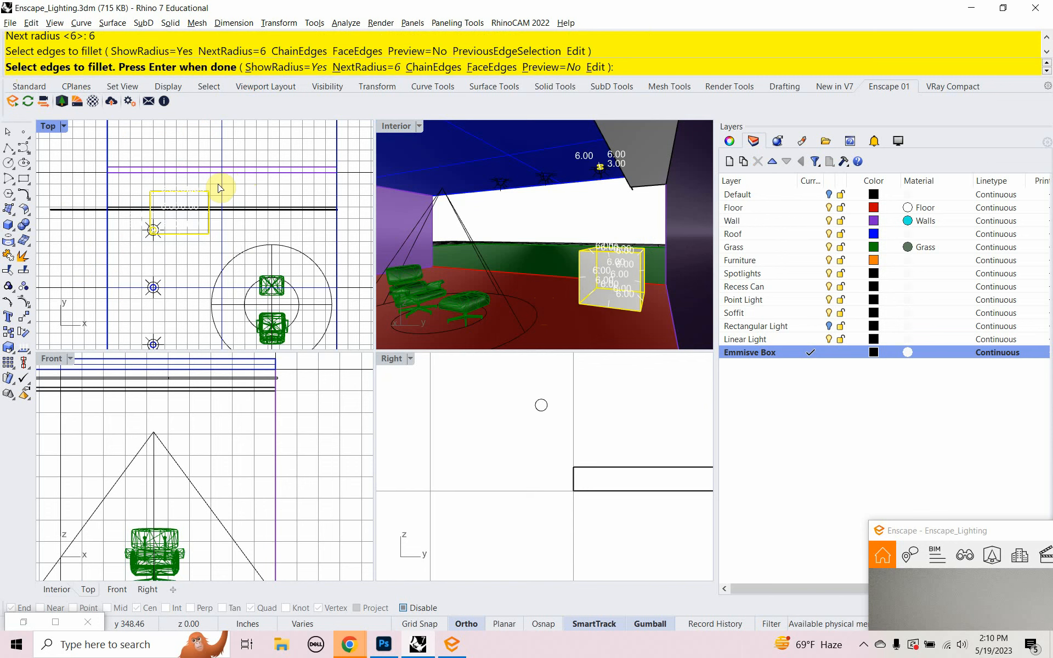
key("Return")
key("Return")
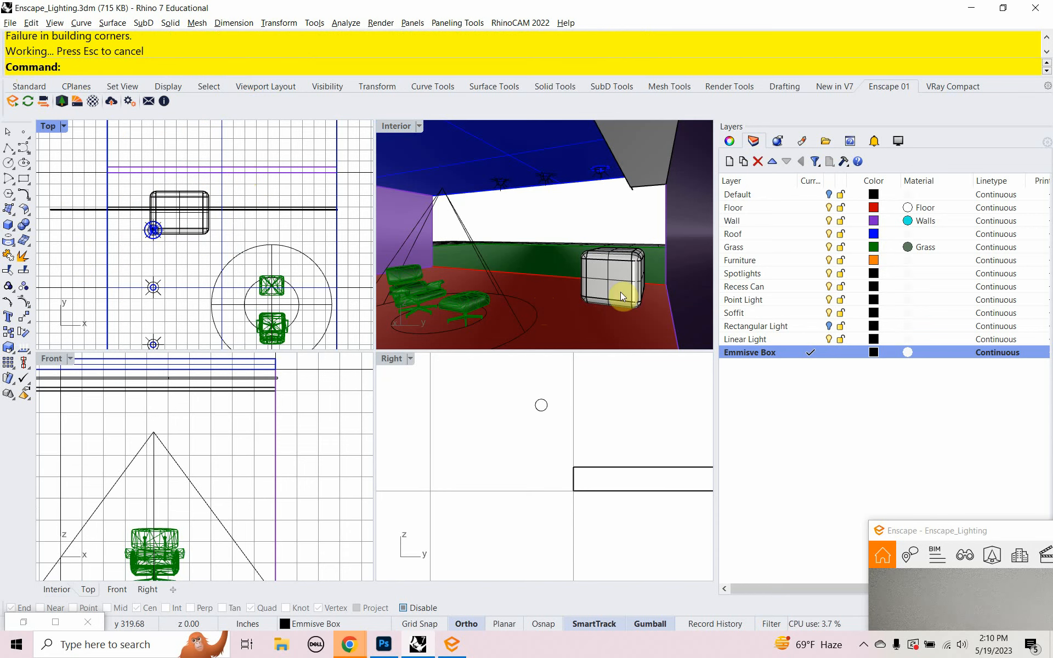
- Inspect the box's rounded edges in the Front view and in the Enscape preview
scroll(223, 423, "down", 3)
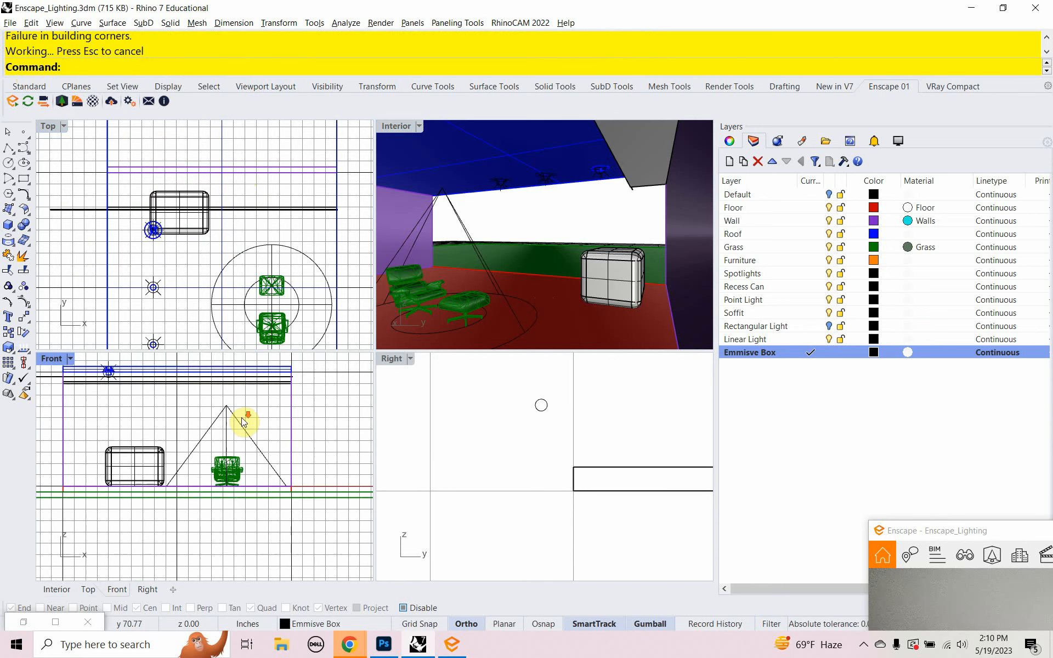
scroll(132, 482, "up", 4)
scroll(132, 482, "up", 3)
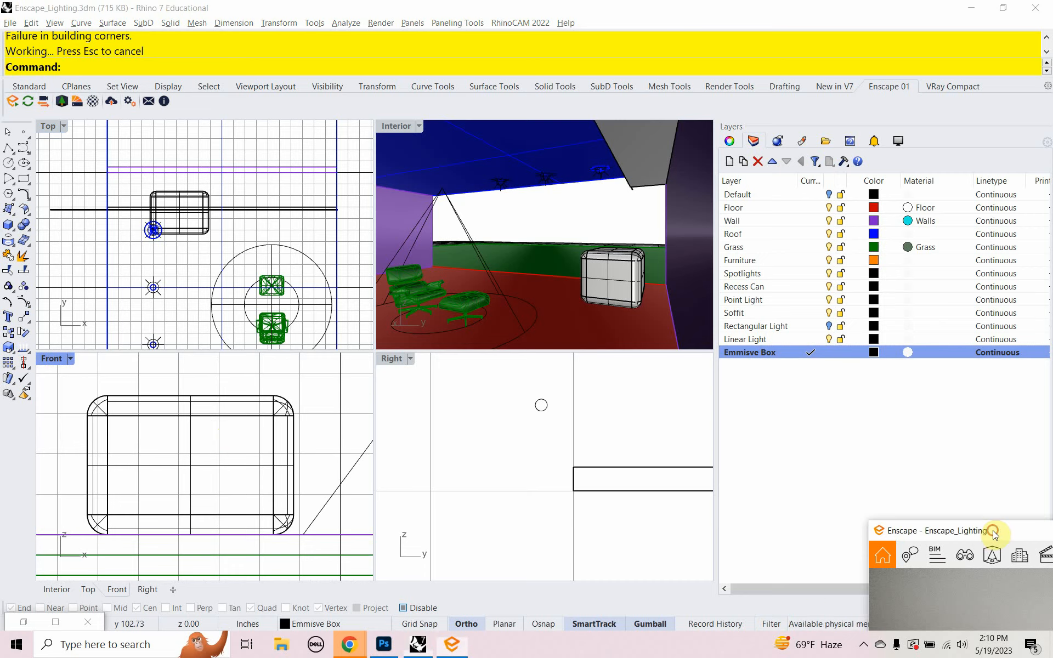
left_click_drag(985, 530, 438, 81)
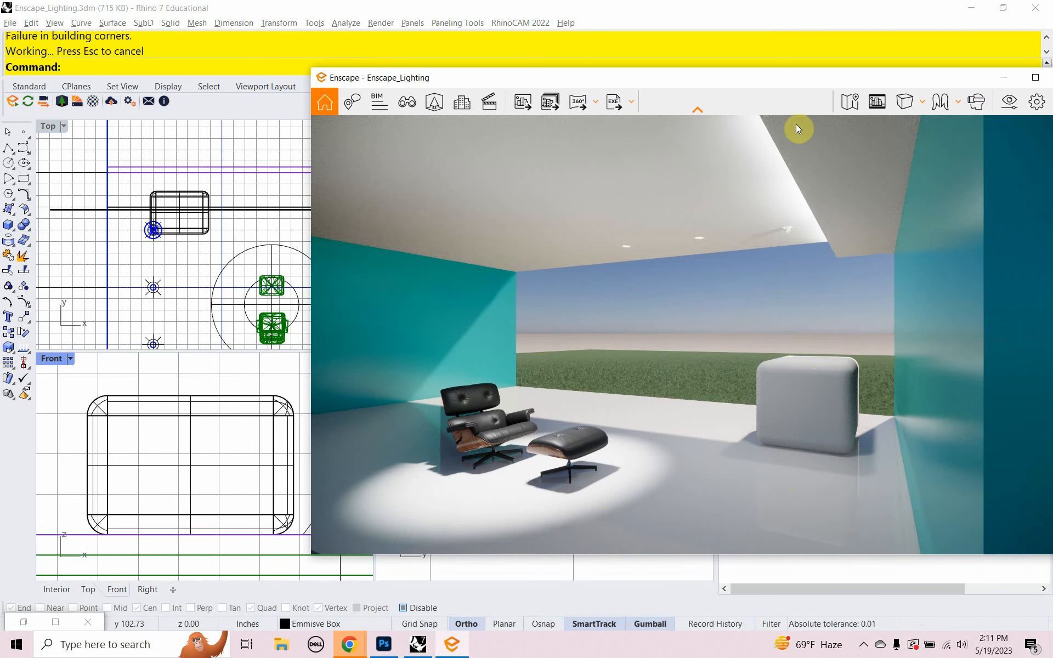
left_click_drag(783, 82, 742, 243)
left_click_drag(636, 238, 909, 524)
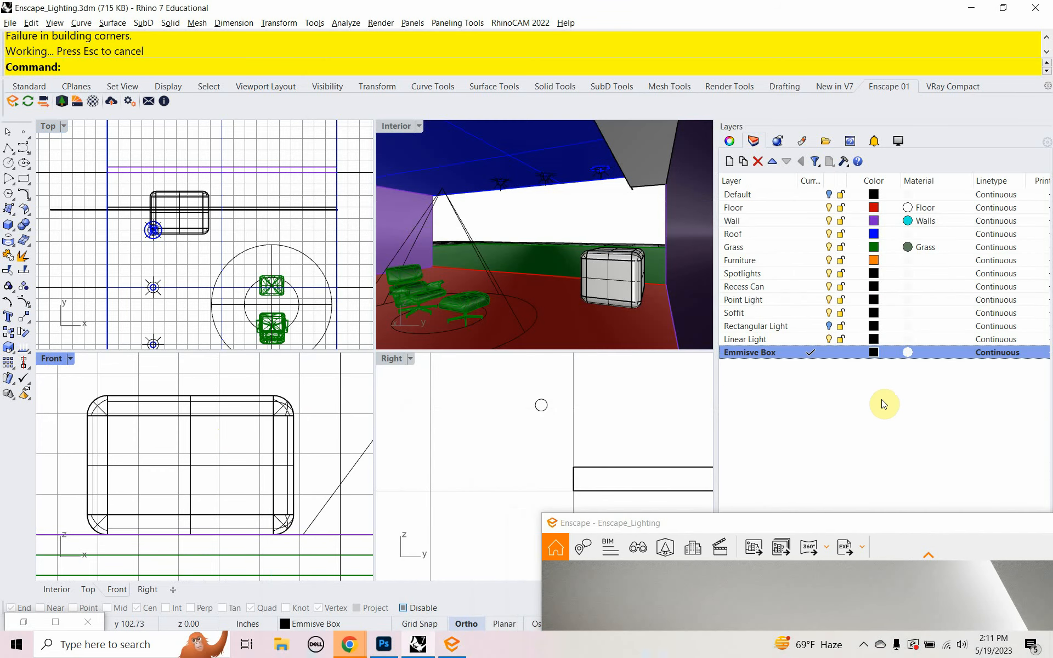
- Assign a new Enscape-type material named "Emmisive" to the Emmisve Box layer
left_click(908, 355)
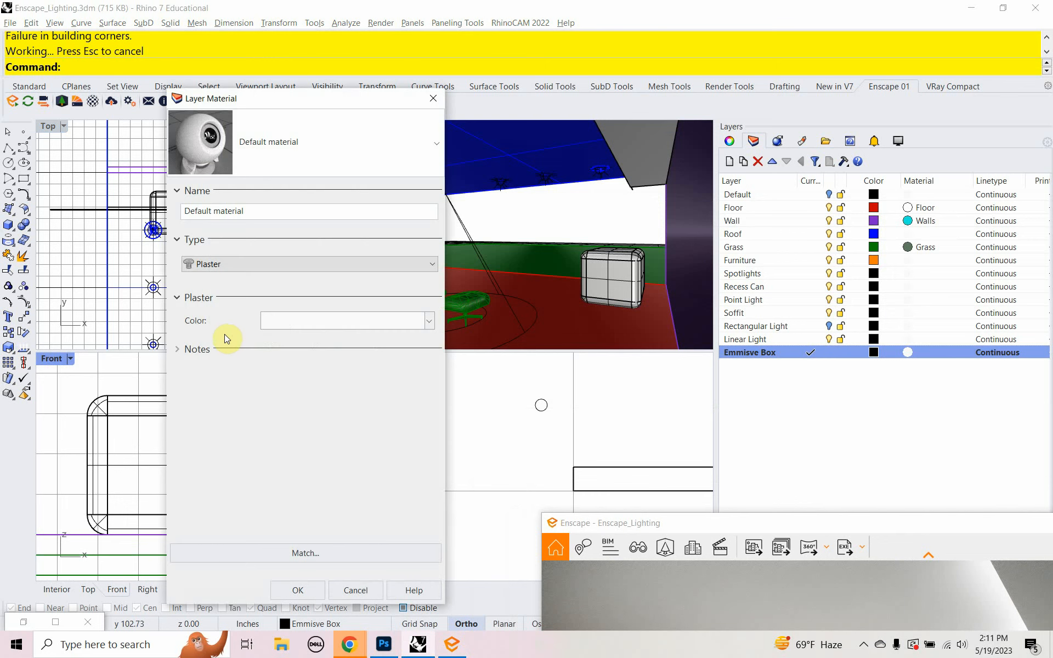
left_click(240, 266)
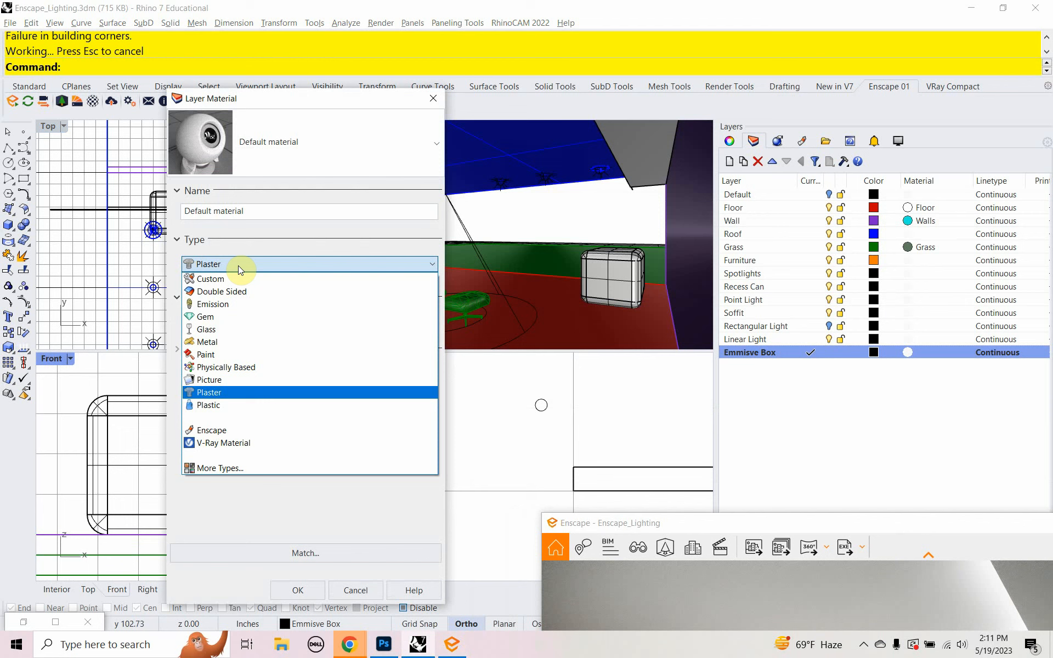
left_click(268, 430)
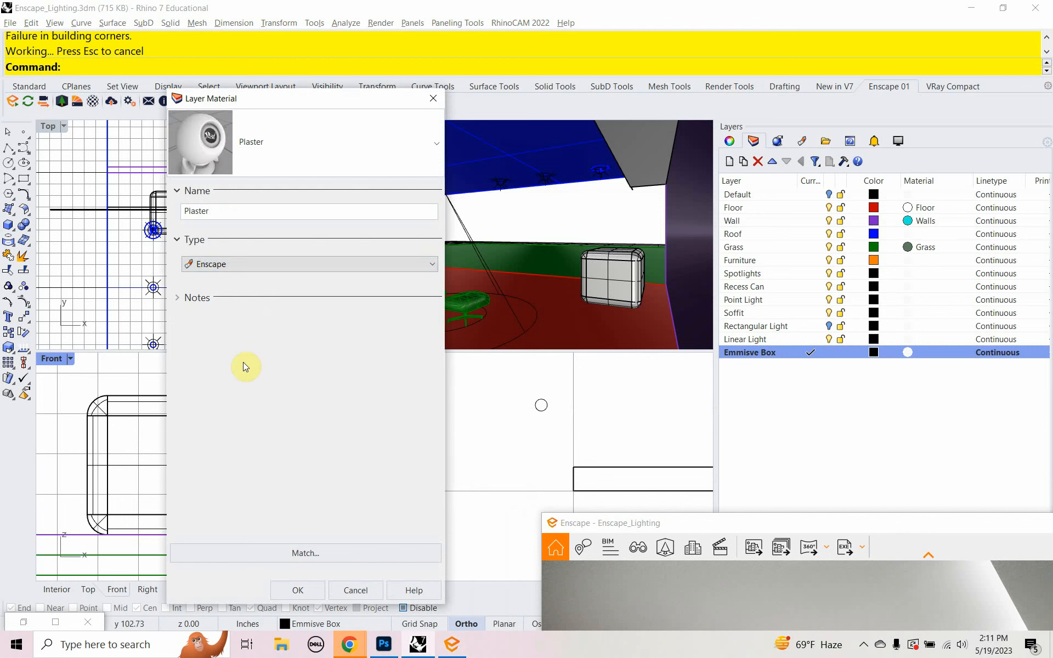
left_click(215, 211)
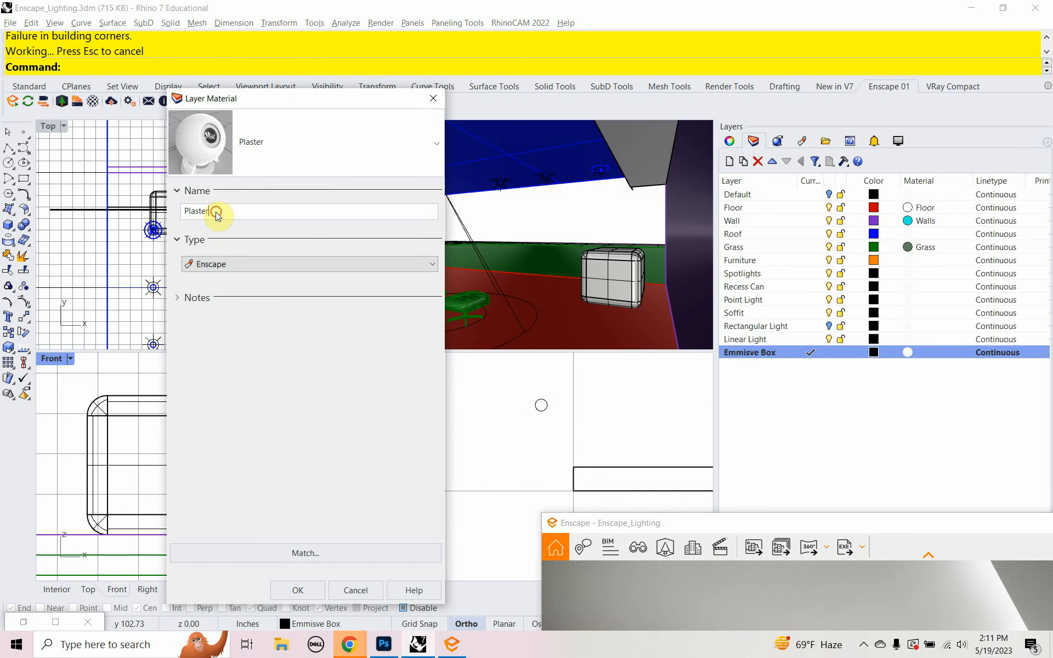
left_click_drag(217, 213, 177, 209)
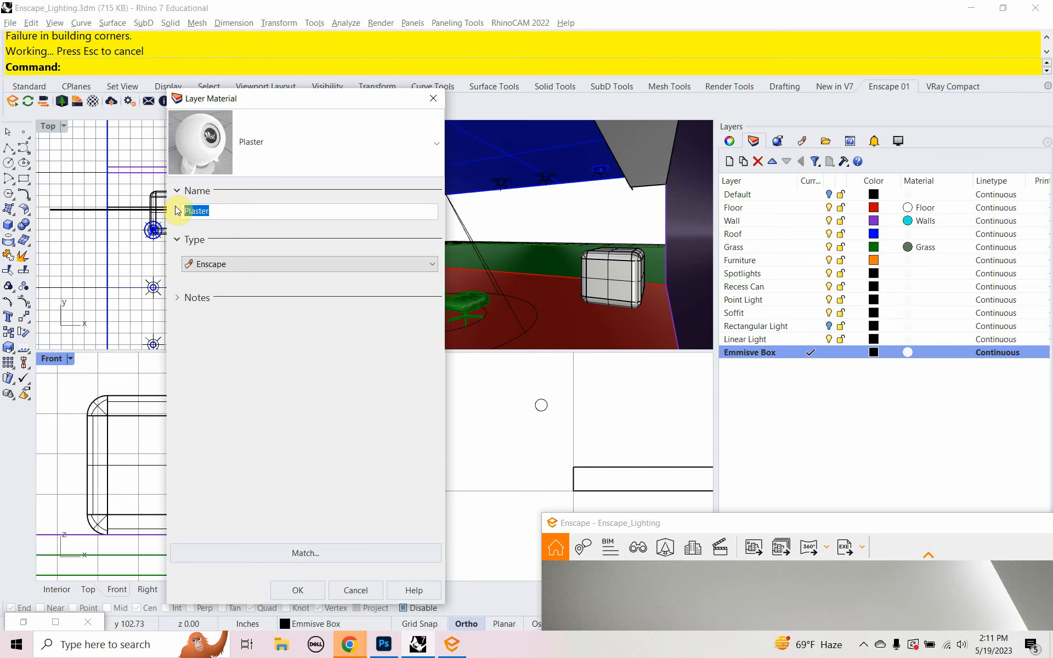
type("Emmisive")
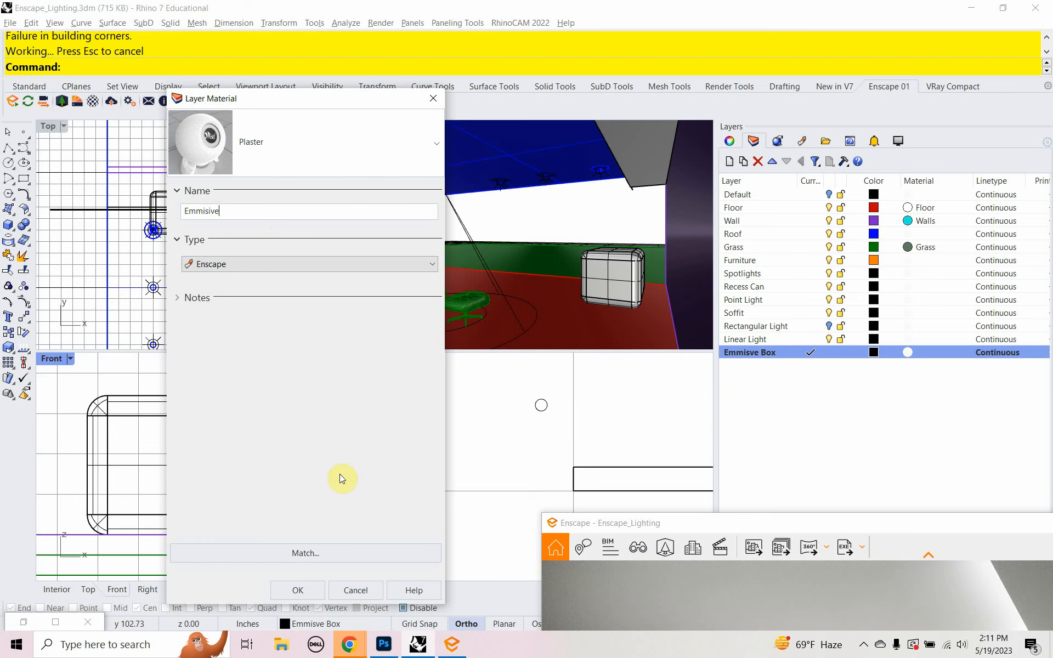
left_click(298, 590)
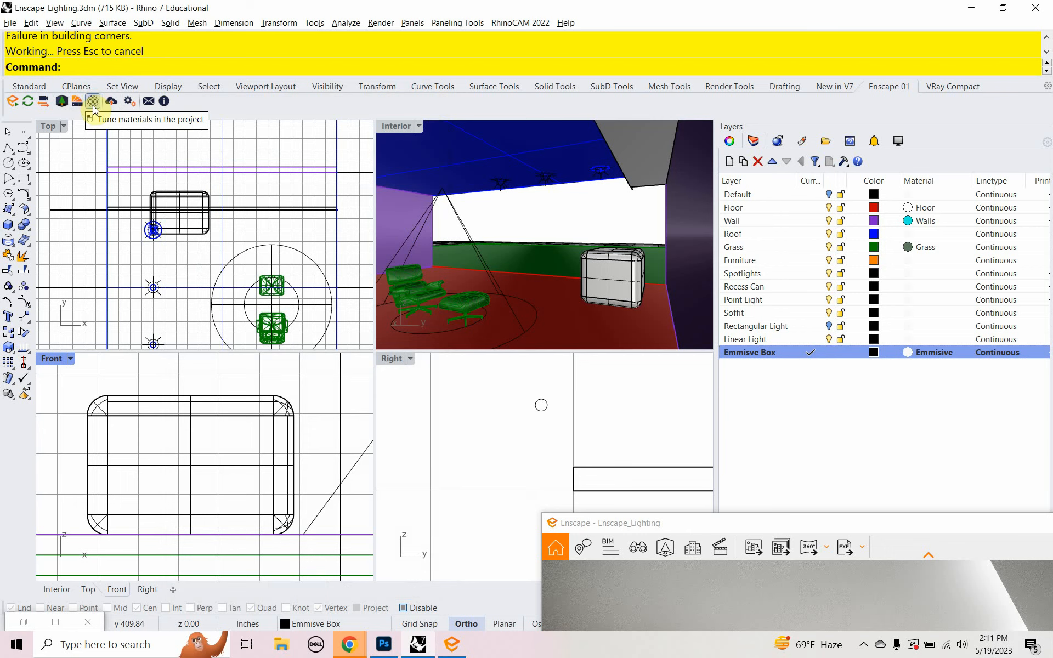
- In the Enscape Material Editor, make the Emmisive material Self-illuminated and raise its luminance to 100,000 cd/m²
left_click(93, 104)
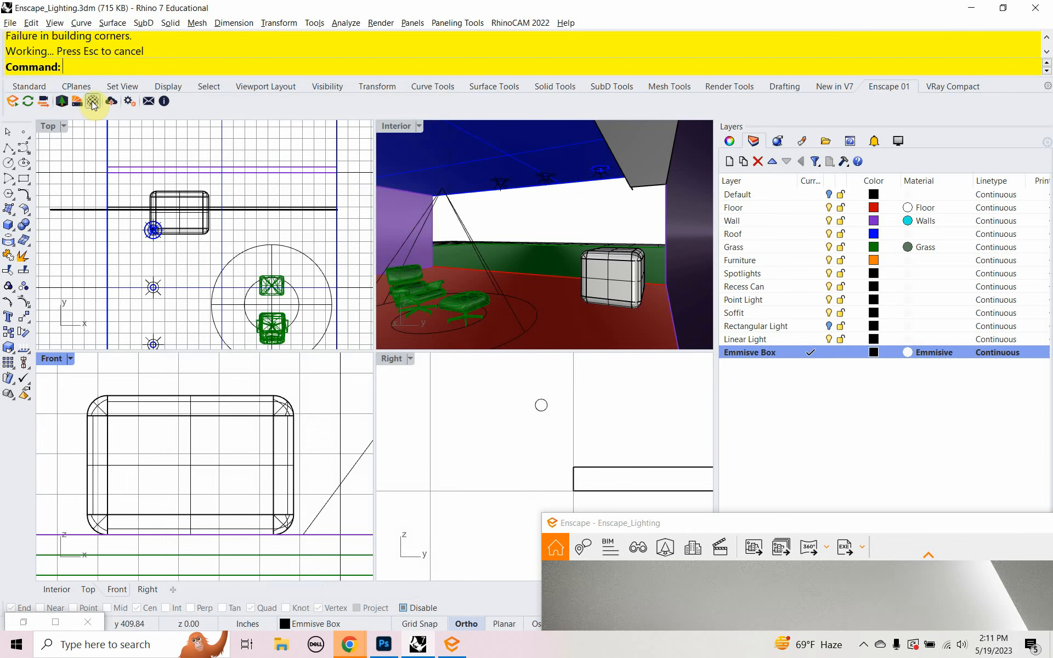
left_click(92, 102)
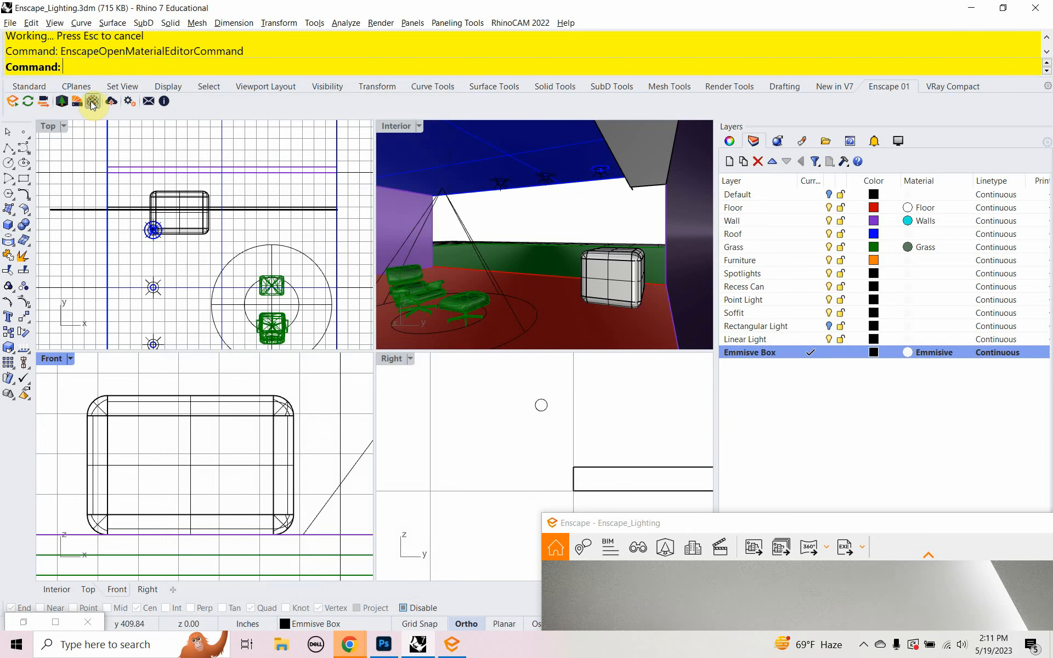
left_click_drag(722, 532, 469, 113)
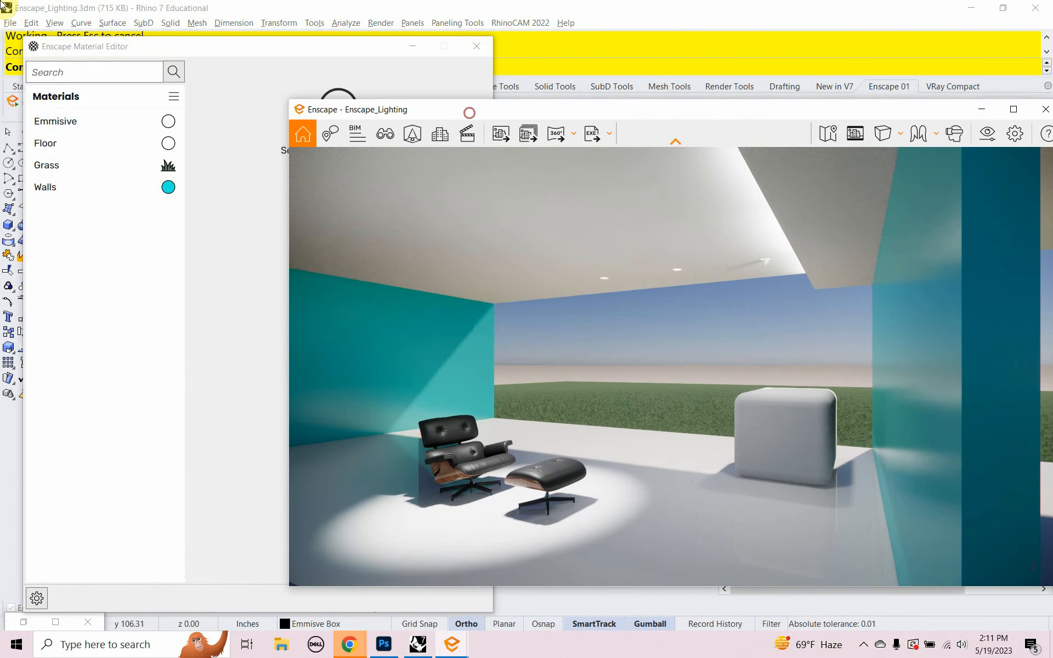
left_click(107, 123)
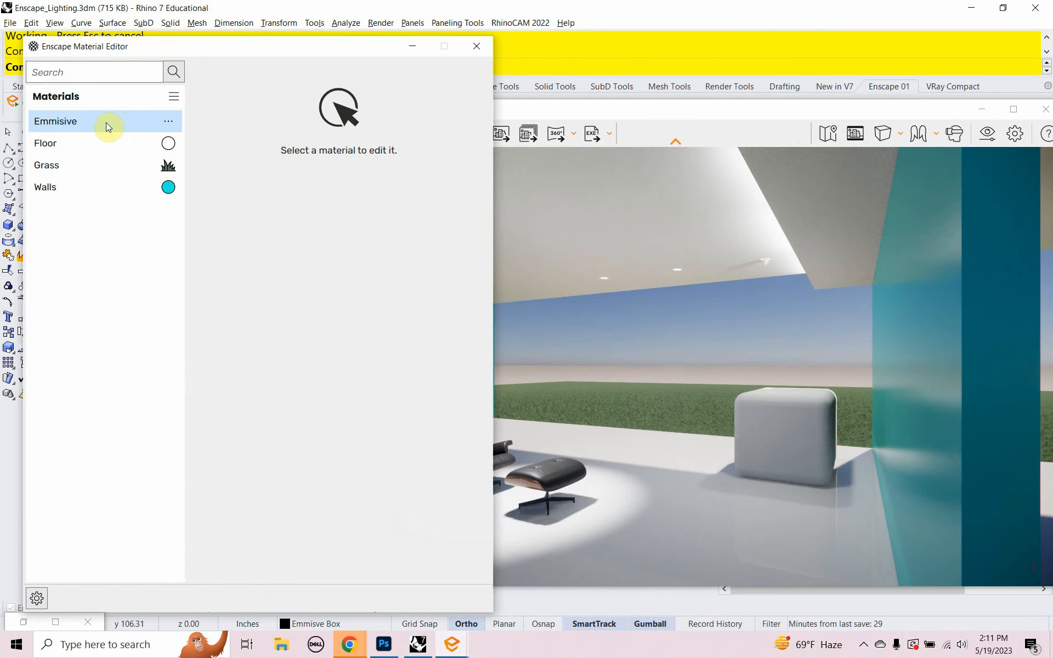
left_click(31, 122)
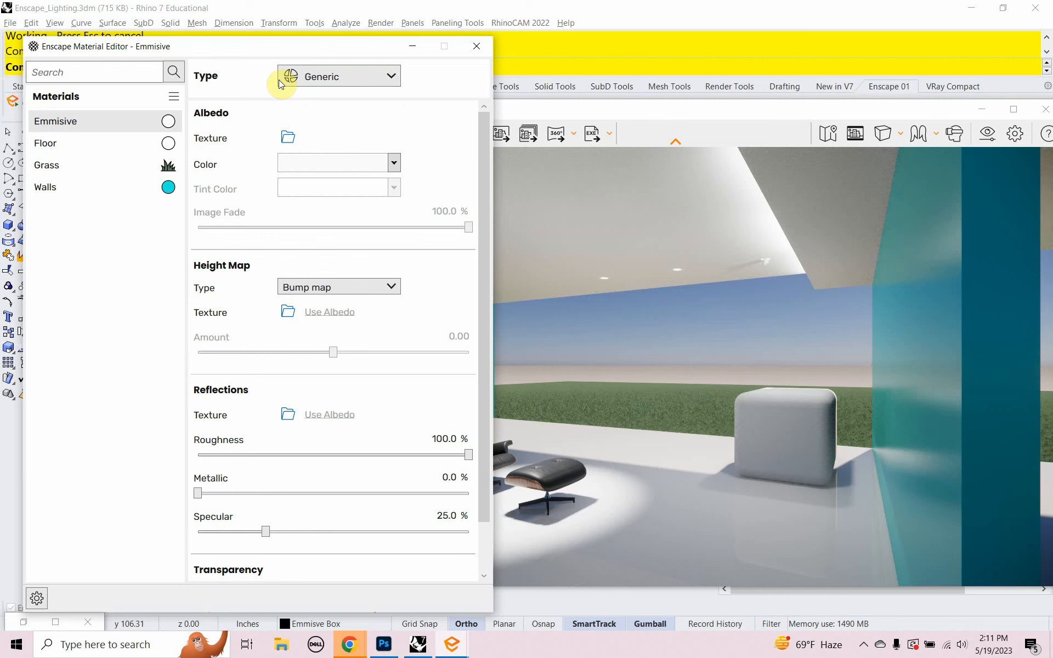
left_click(393, 76)
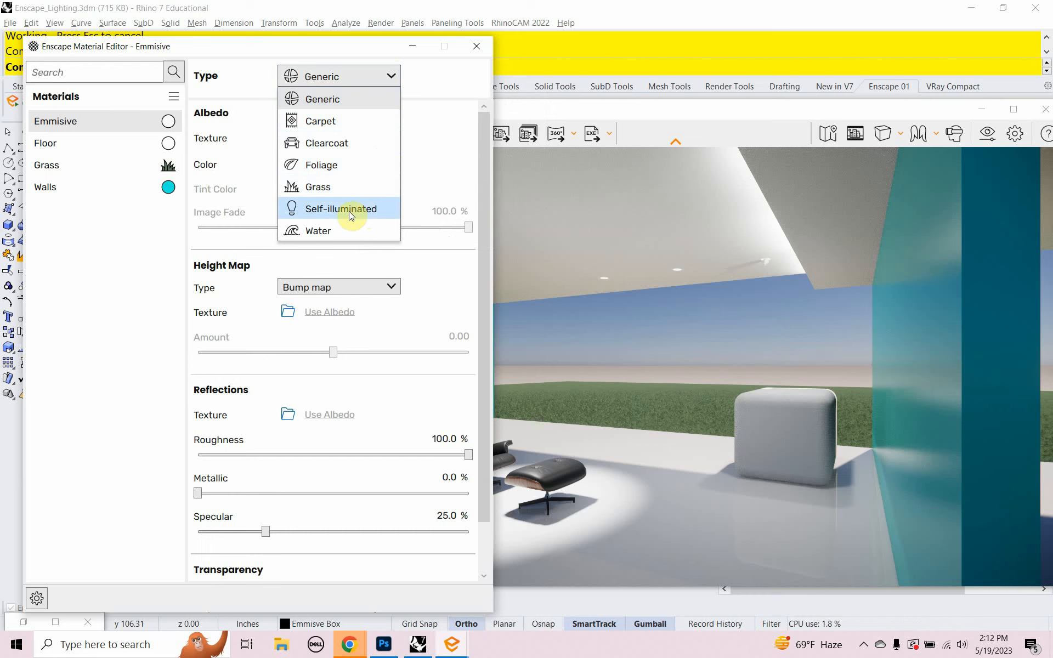
left_click(334, 211)
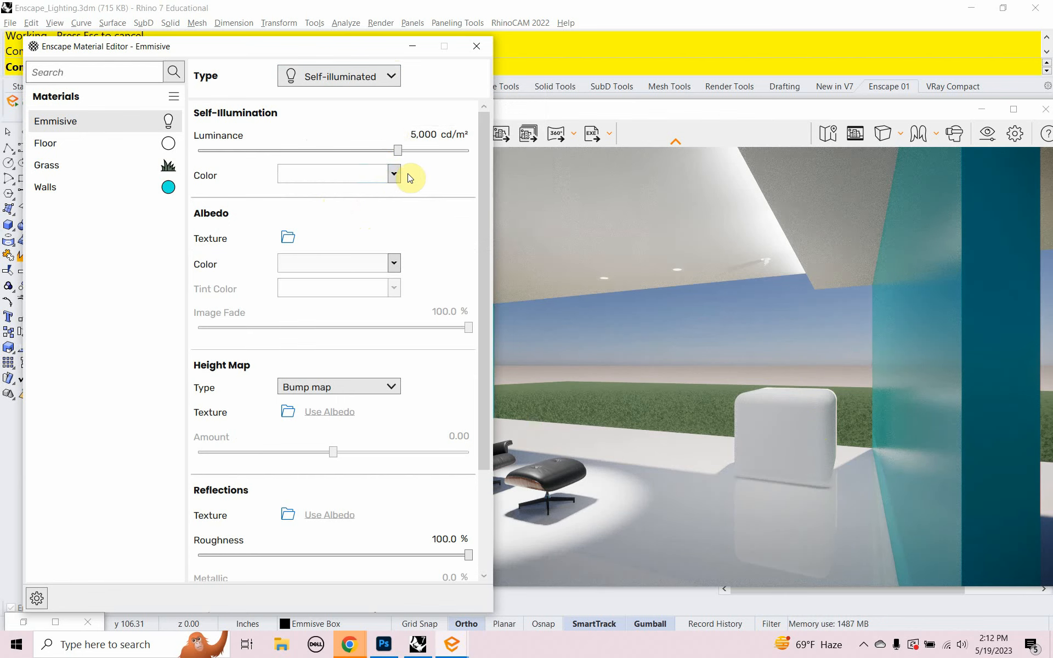
left_click_drag(399, 151, 475, 176)
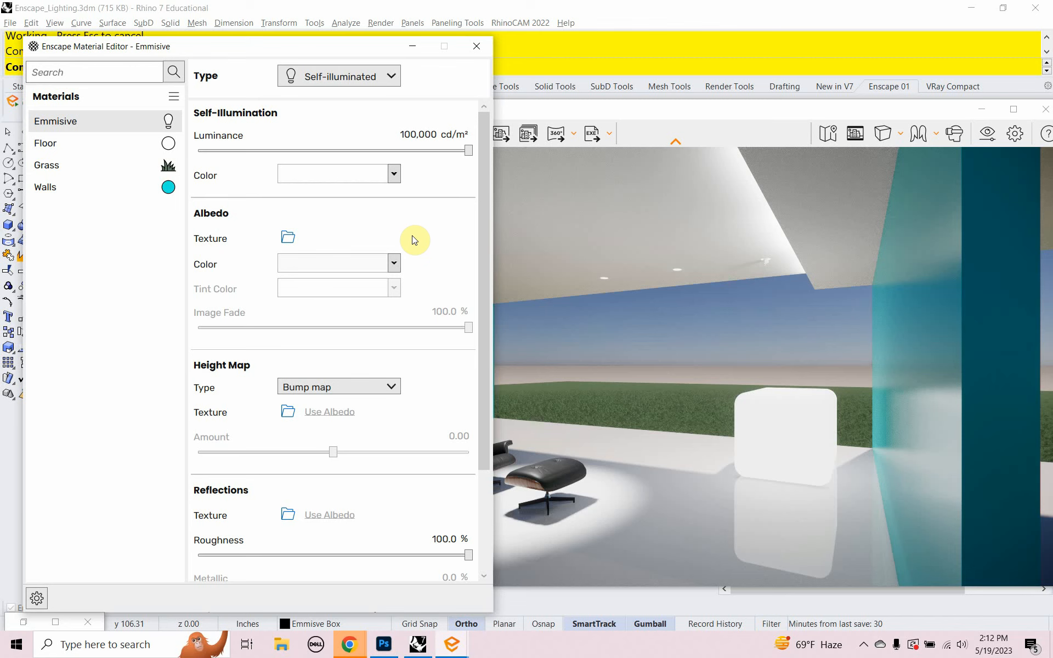
- Set the Emmisive material's self-illumination color to magenta and its luminance to 2,000 cd/m²
left_click(342, 171)
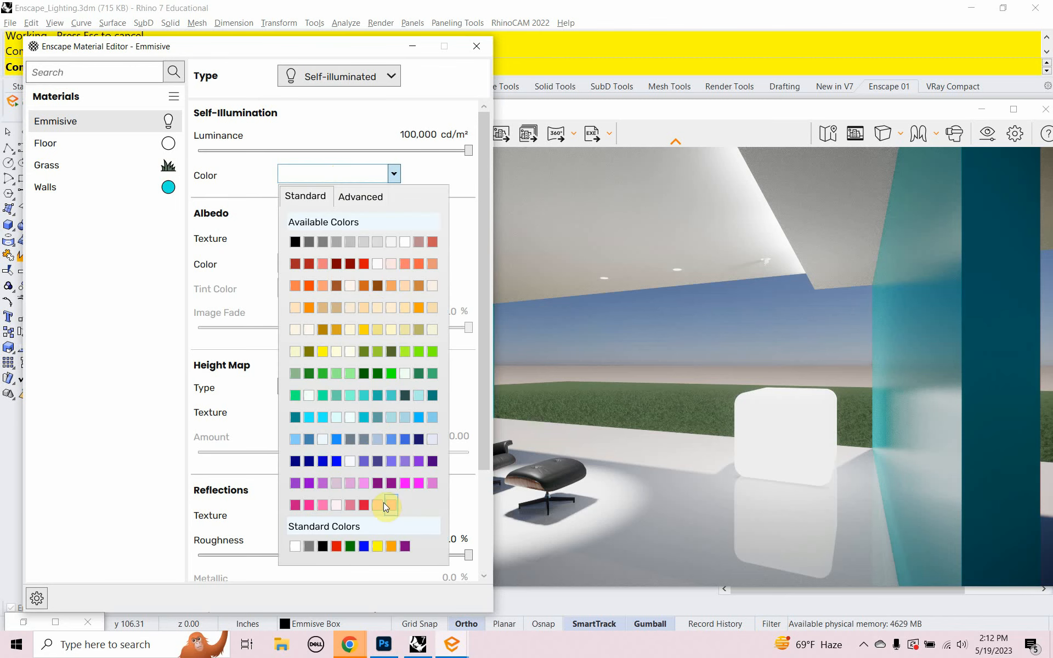
left_click(406, 485)
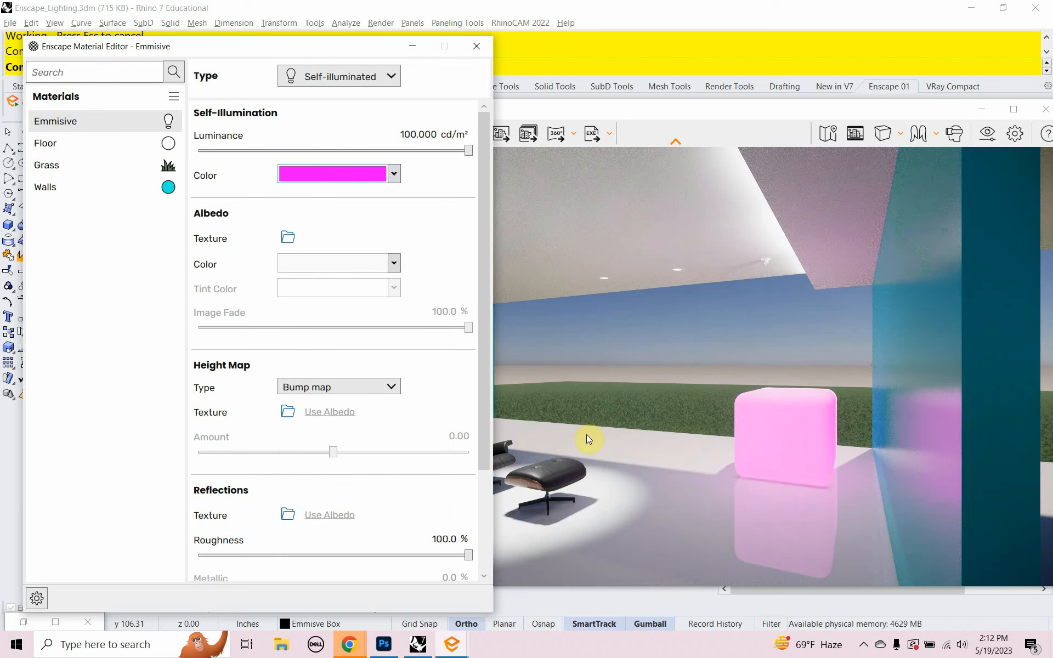
mouse_move(448, 154)
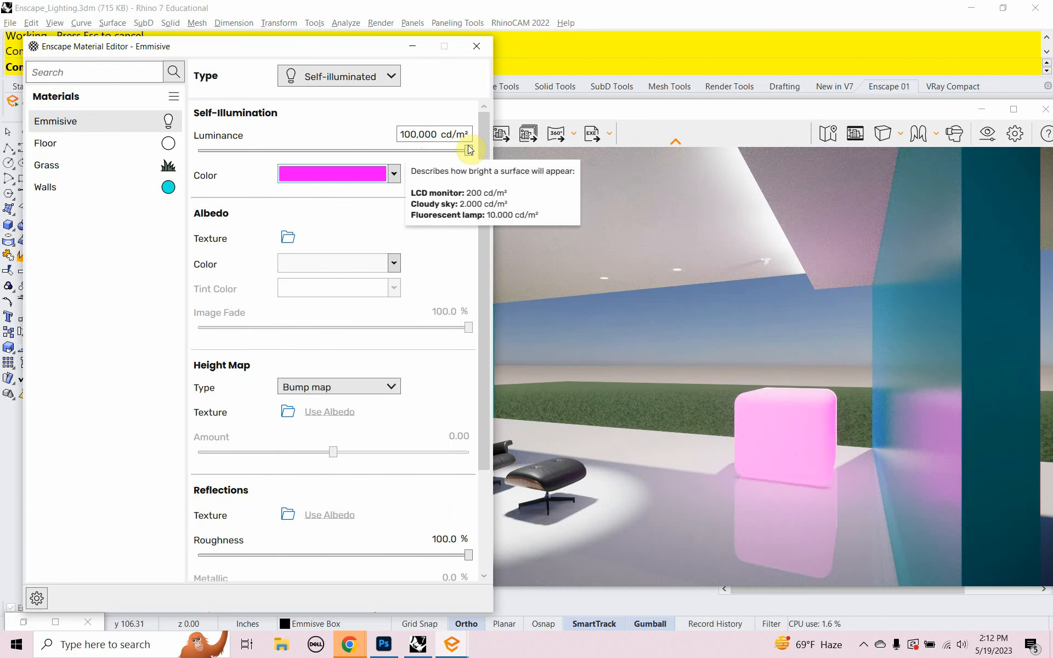
double_click(409, 136)
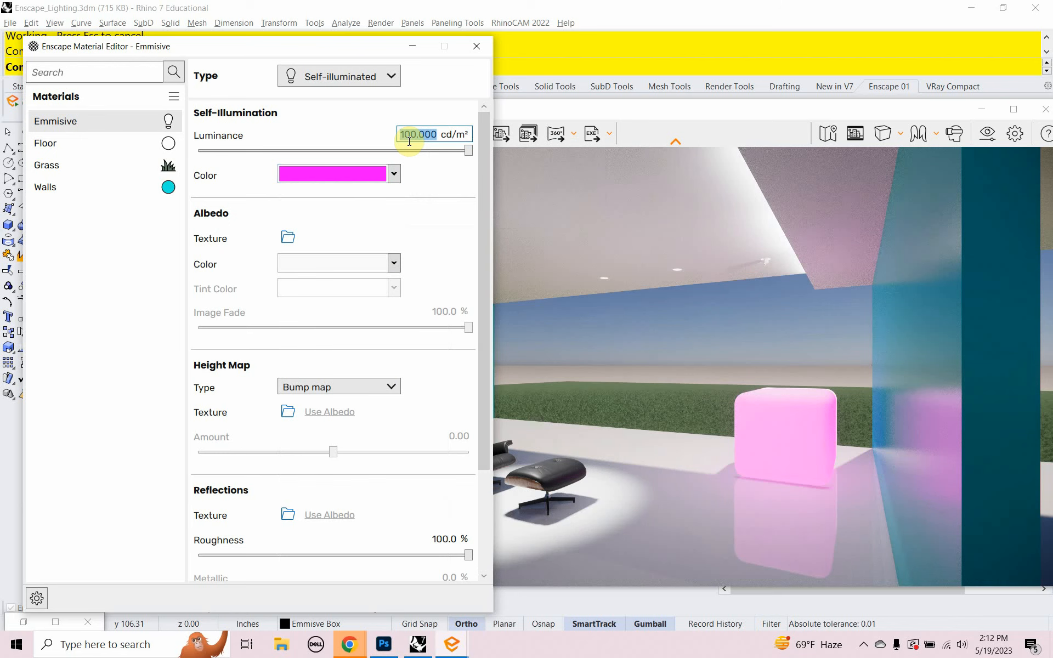
type("2,00")
type("0")
key("Return")
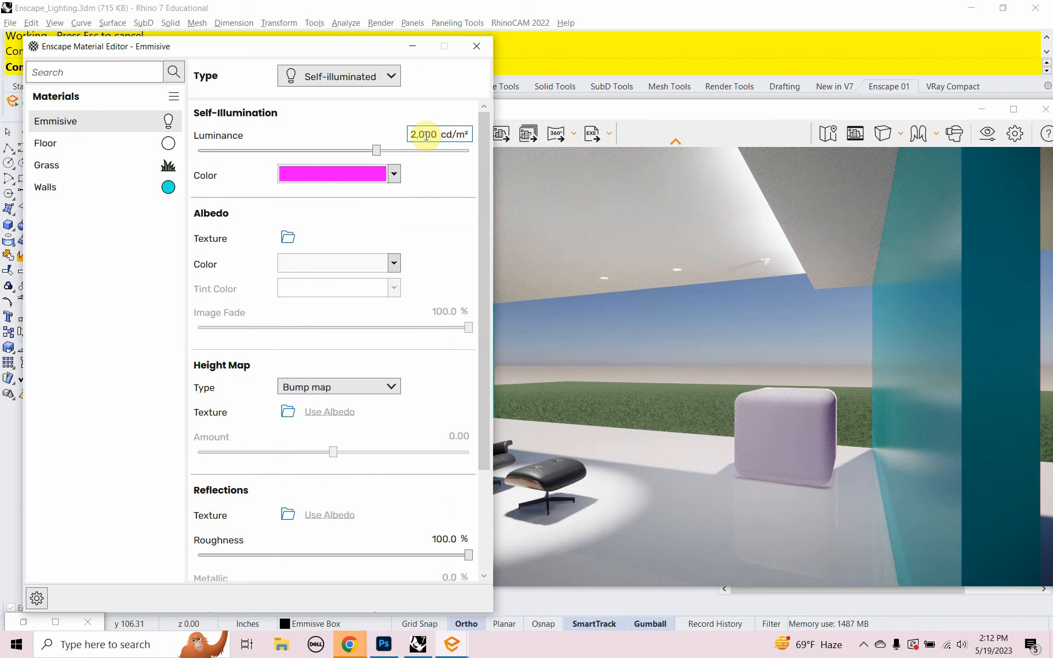
- Enter a luminance of 2000000 for the Emmisive material and set its self-illumination color to white
left_click_drag(439, 134, 404, 137)
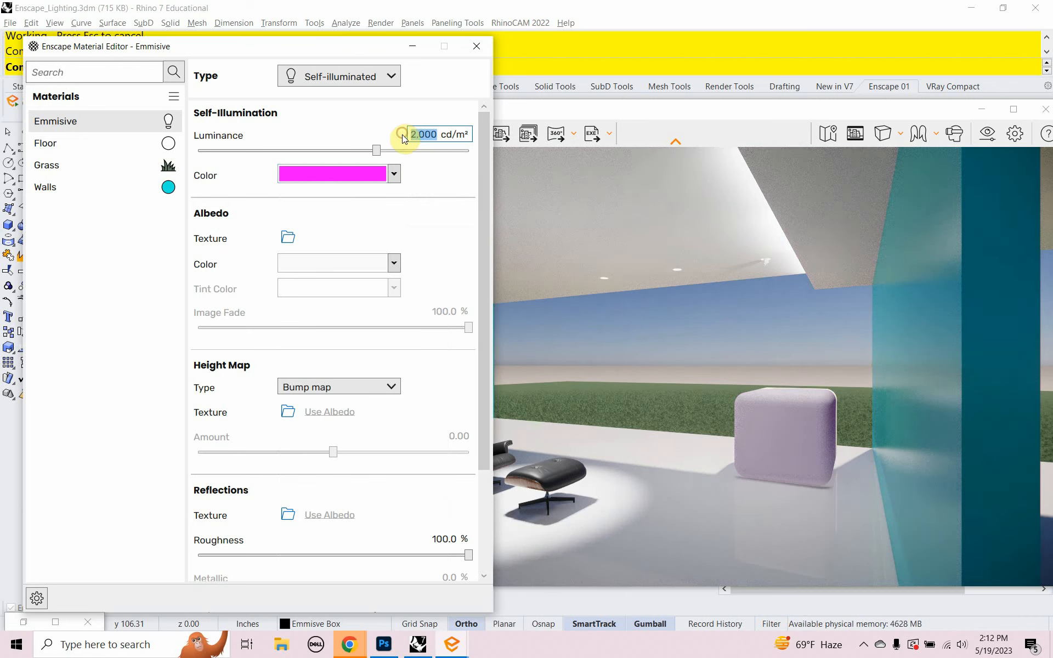
type("2000000")
key("Return")
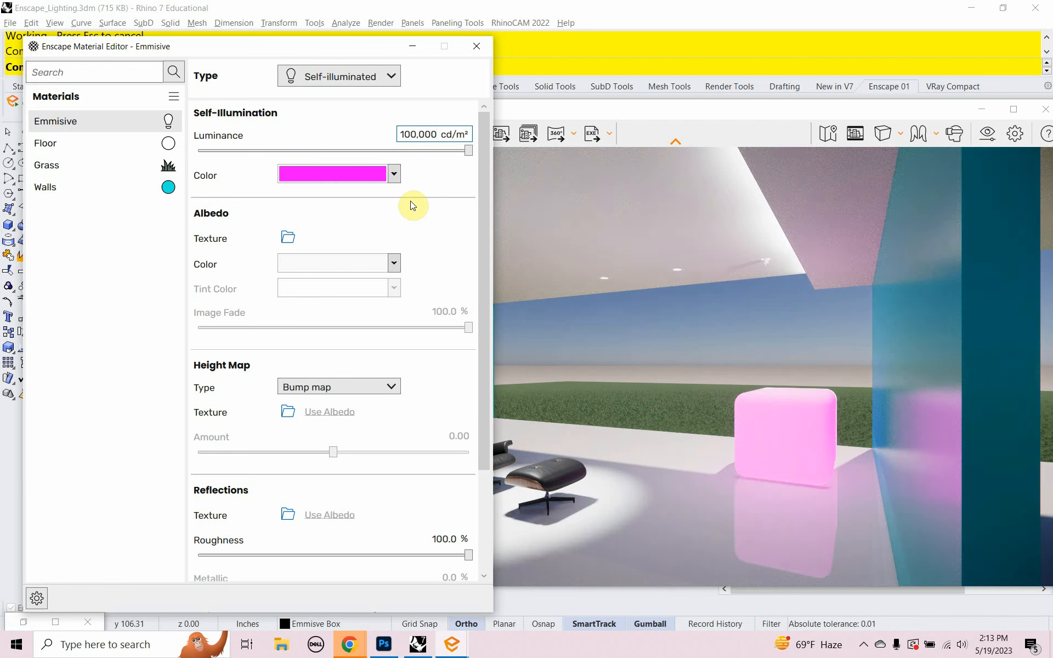
left_click(394, 175)
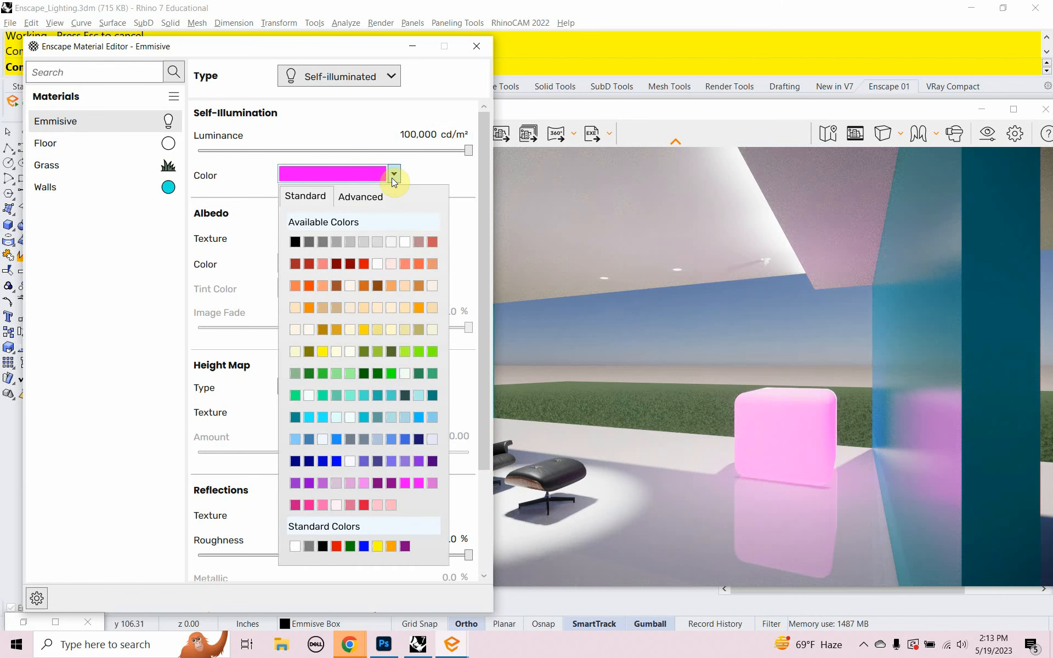
left_click(403, 244)
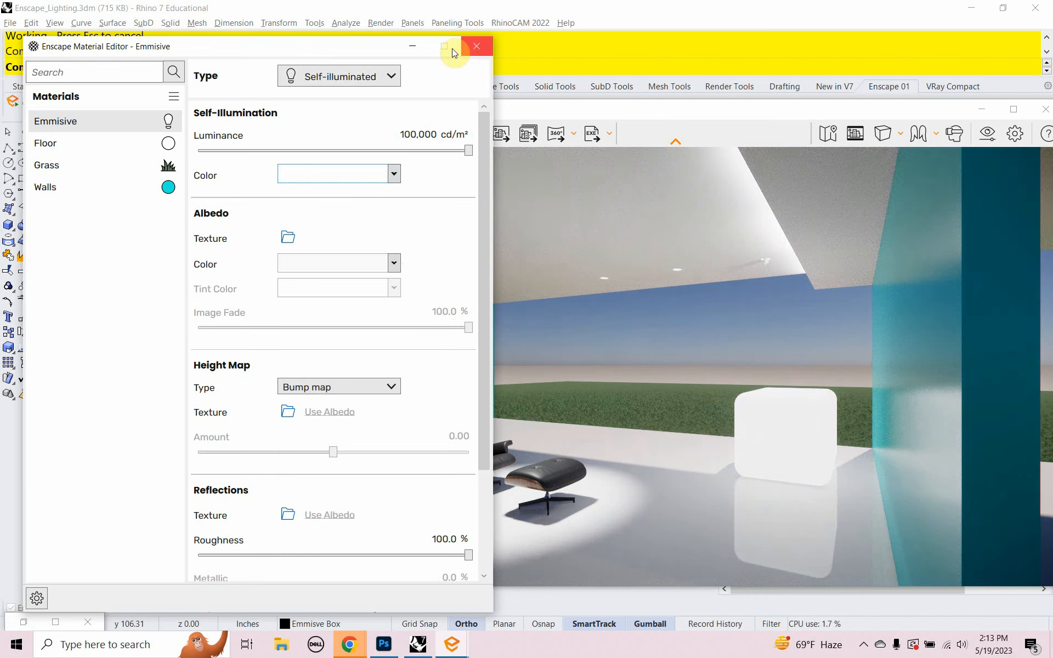
- Close the material editor and examine the recessed ceiling lights, soffit lighting and self-illuminated box in the Enscape render
left_click(481, 46)
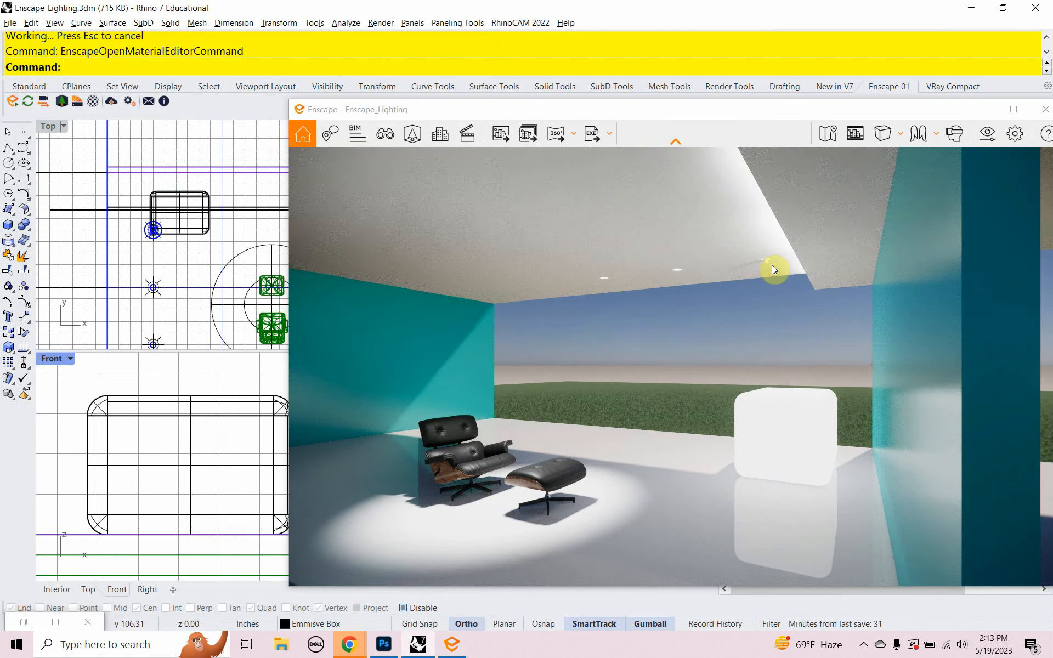
scroll(771, 264, "up", 3)
scroll(816, 217, "up", 3)
scroll(817, 216, "up", 2)
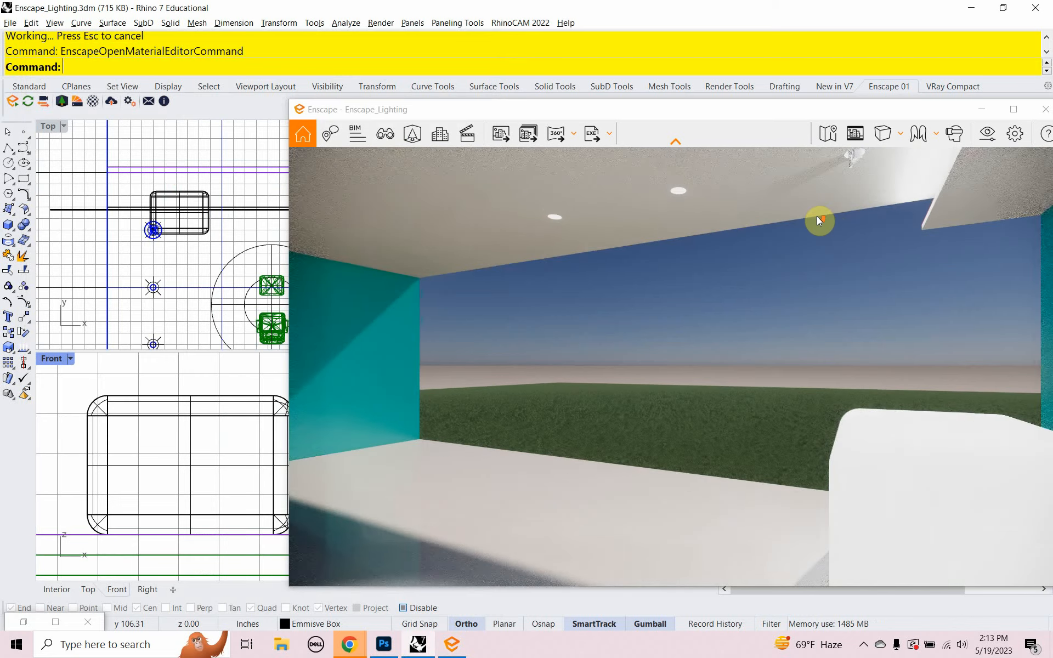
left_click(860, 217)
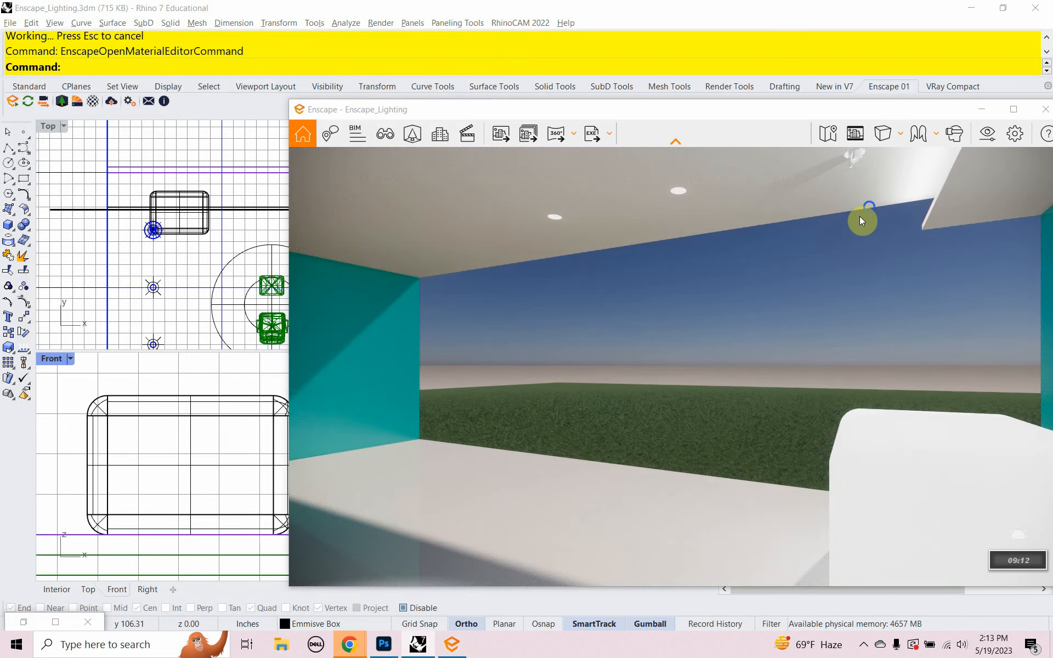
right_click_drag(859, 218, 851, 181)
scroll(670, 366, "down", 5)
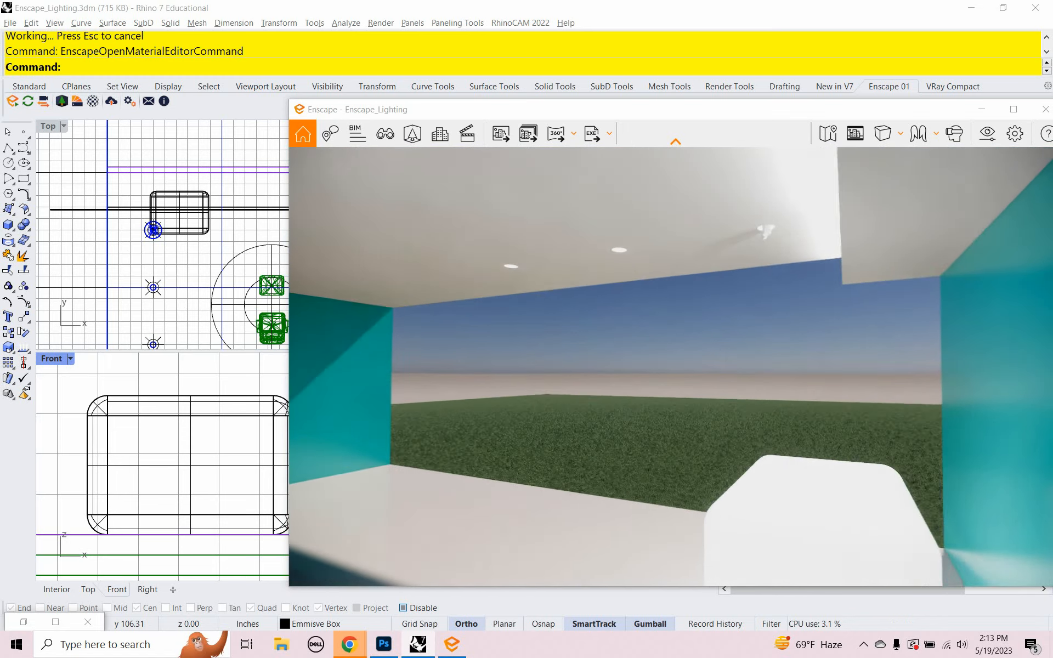
scroll(770, 226, "up", 2)
scroll(769, 227, "down", 2)
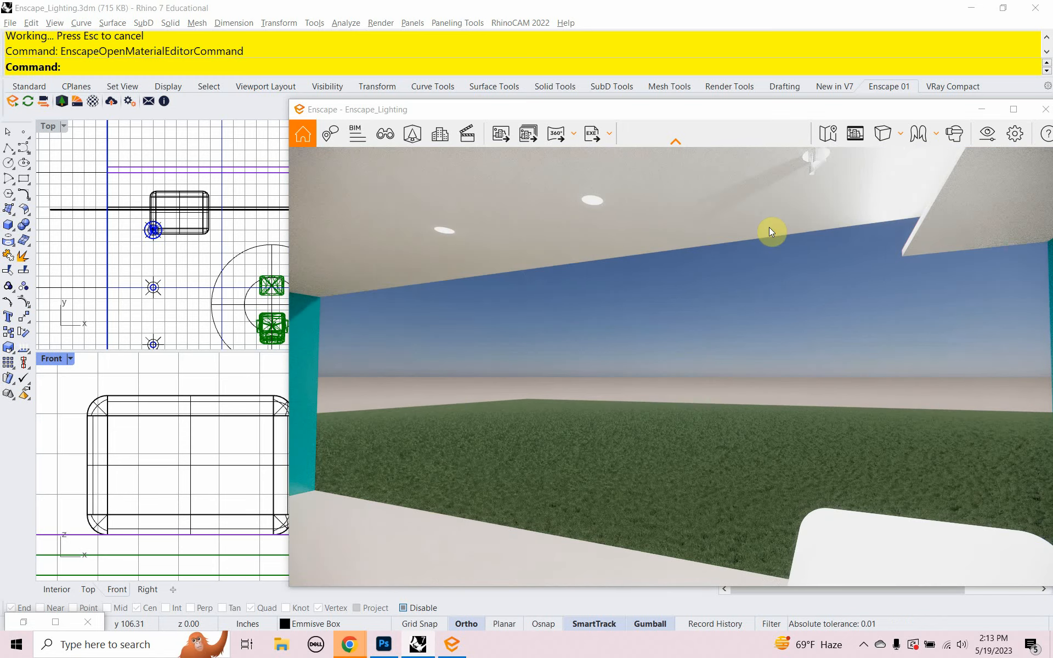
scroll(821, 198, "down", 1)
right_click_drag(788, 205, 780, 255)
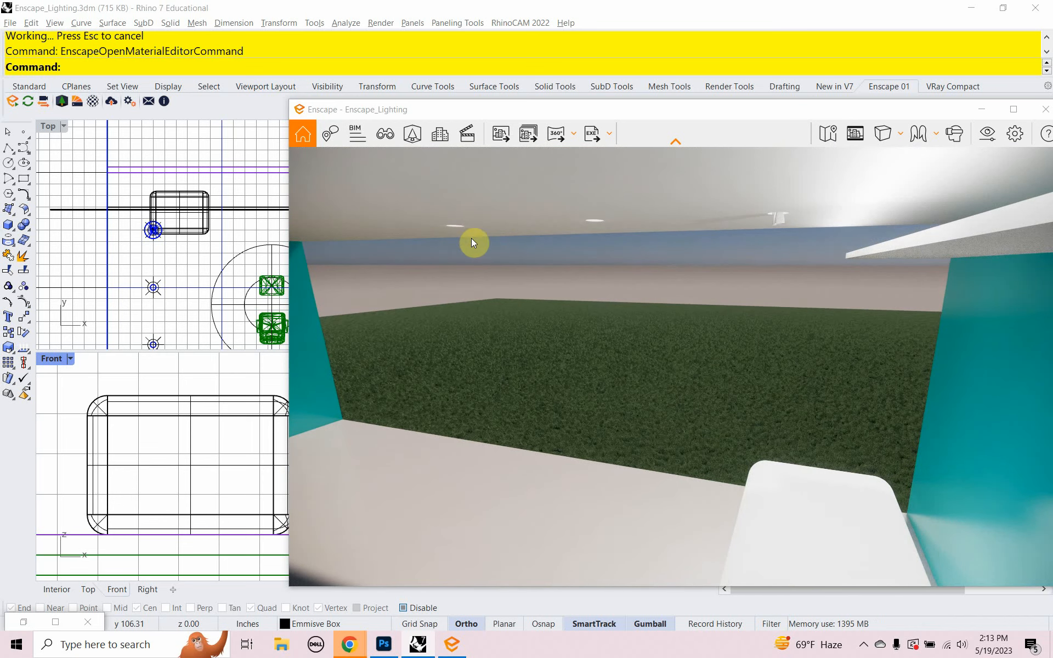
scroll(578, 226, "up", 2)
scroll(579, 227, "down", 3)
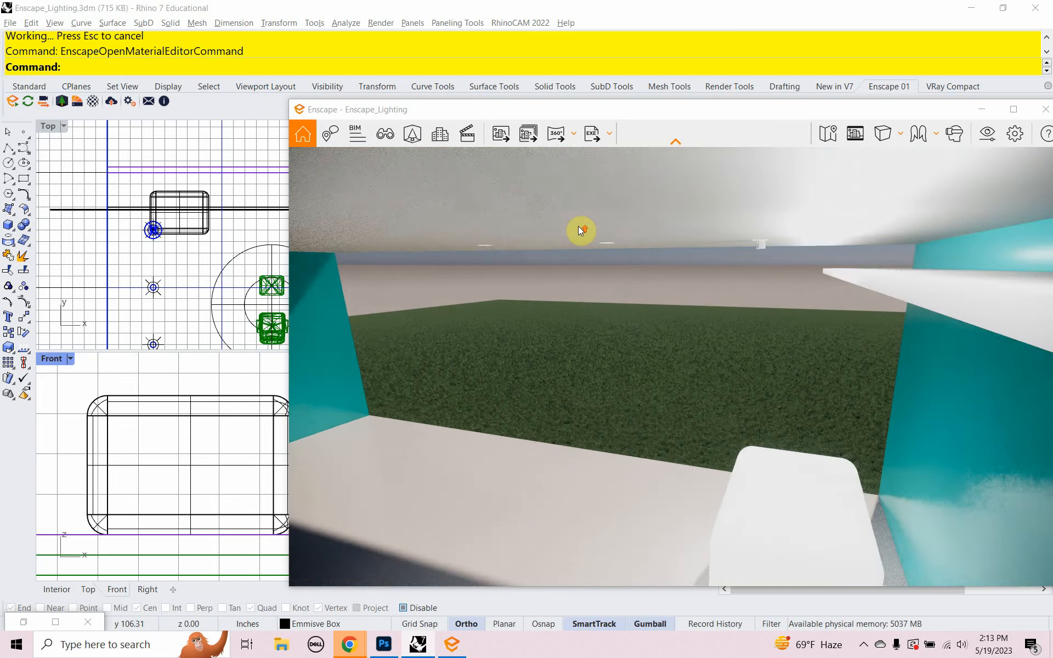
- Check the saved Camera-01 view in Enscape and return the render camera to the saved Interior view
left_click(378, 134)
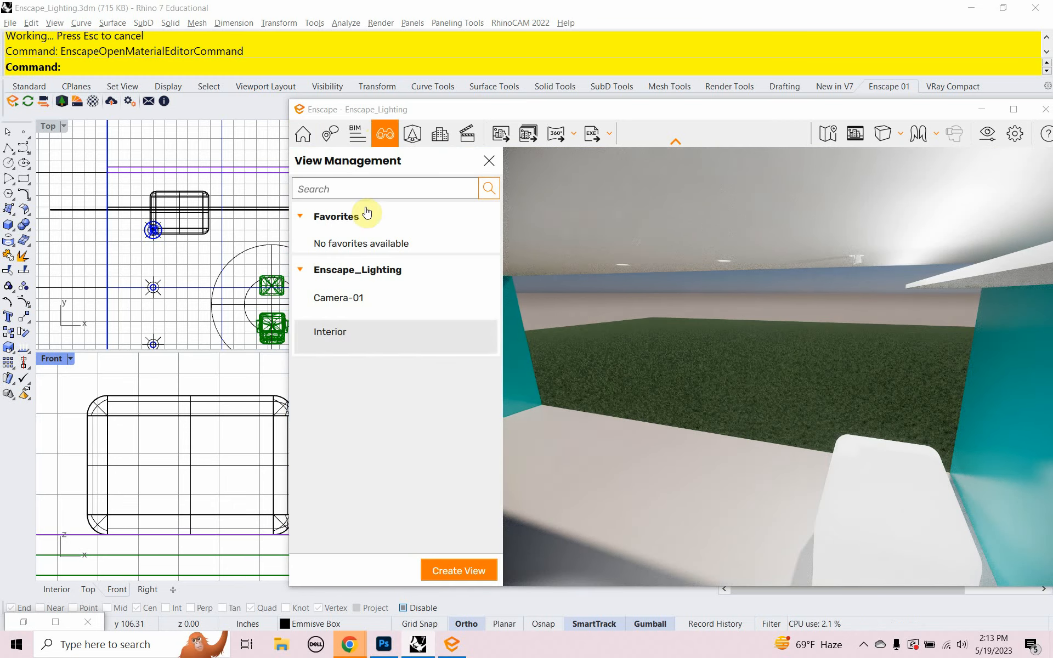
left_click(358, 300)
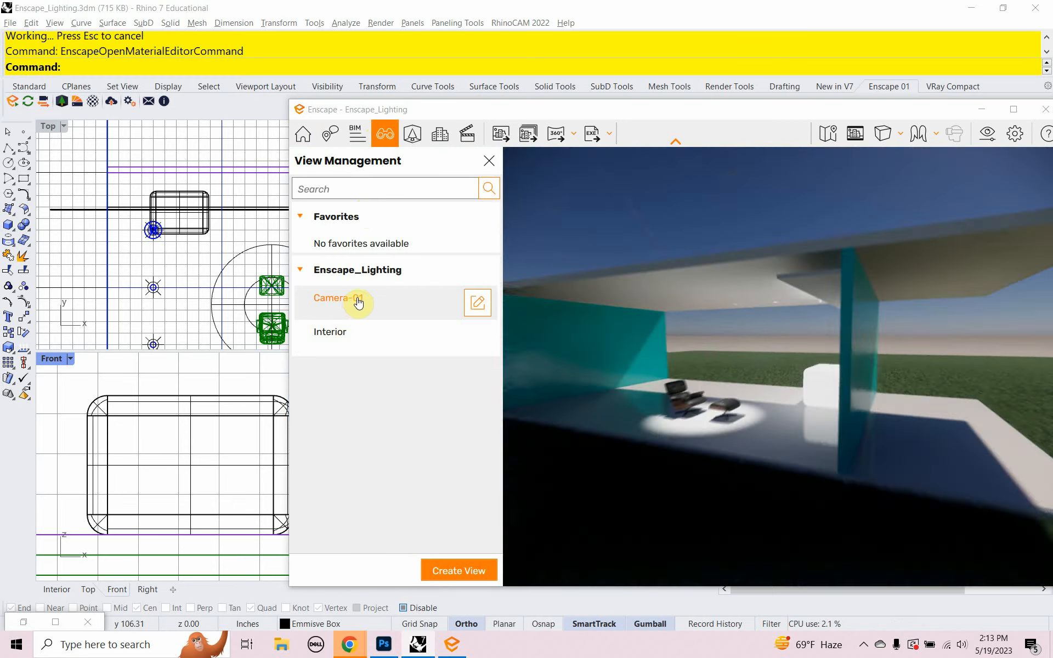
left_click(355, 335)
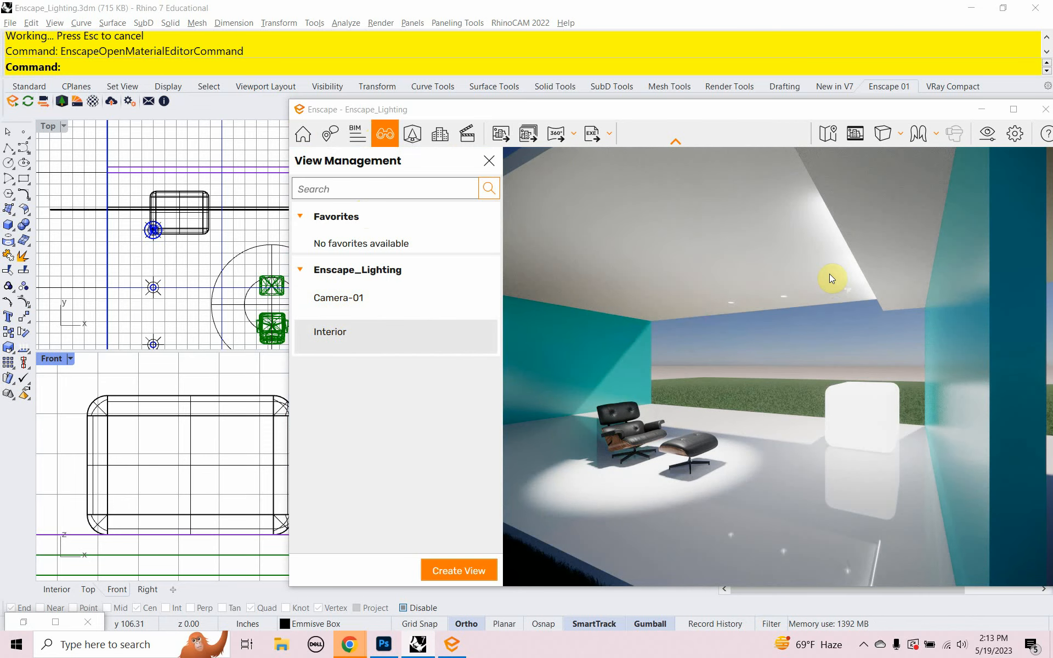
left_click(487, 164)
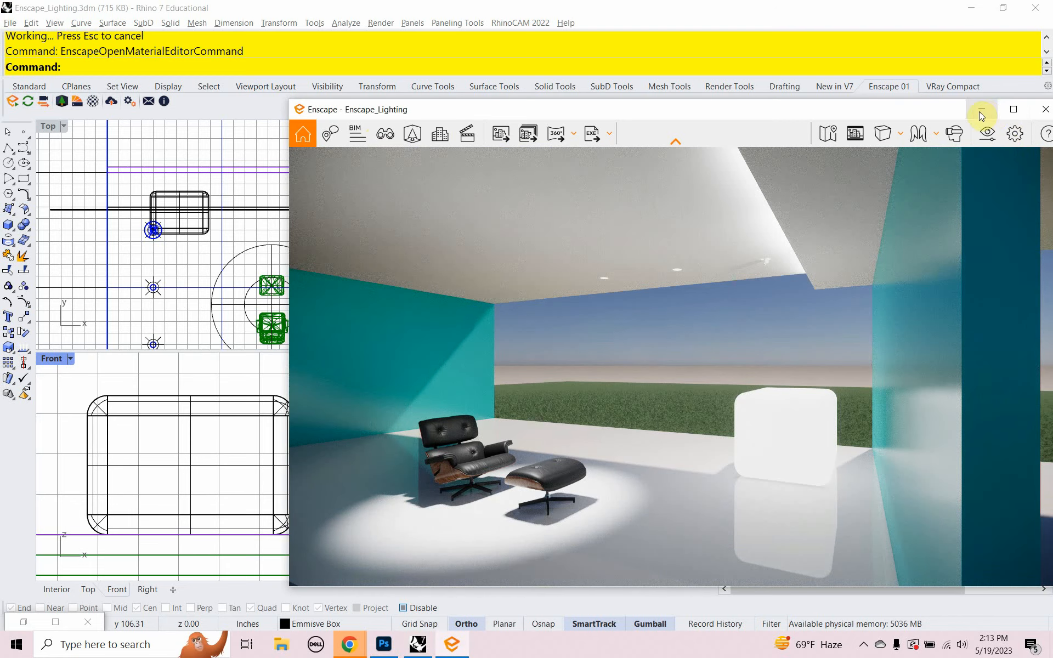
- Close the Enscape render window and make Recess Can the current layer
left_click(1038, 113)
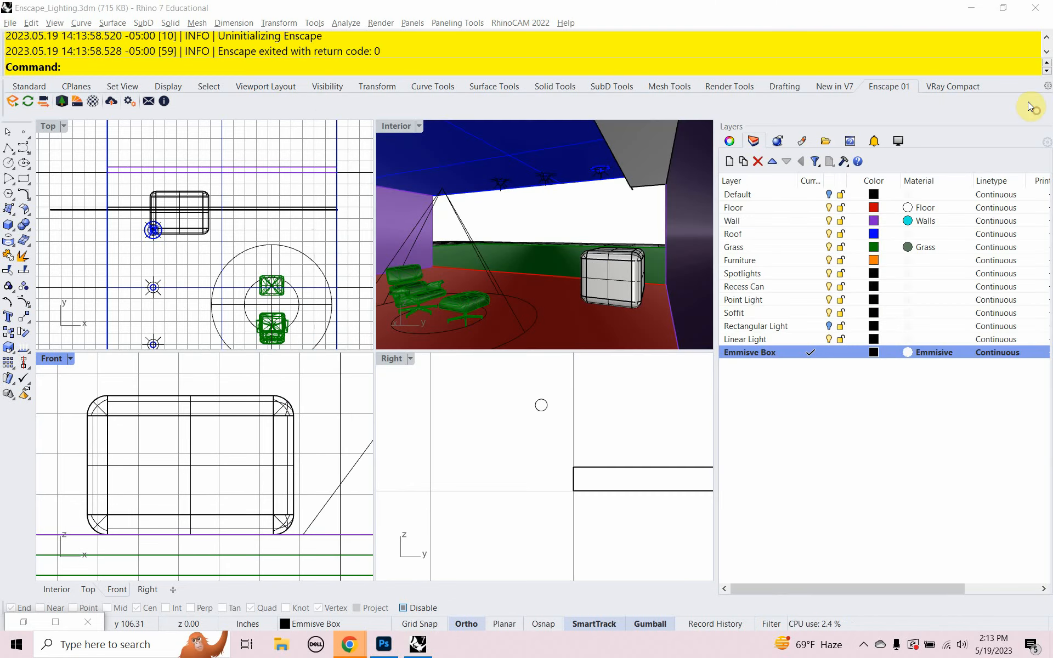
right_click_drag(188, 313, 212, 266)
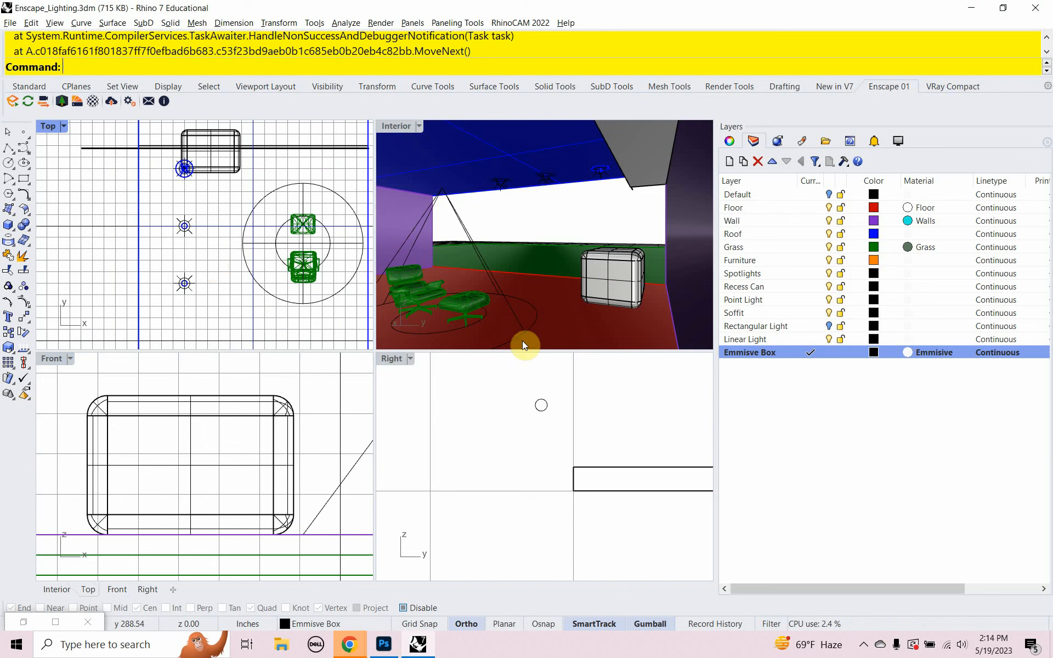
double_click(784, 289)
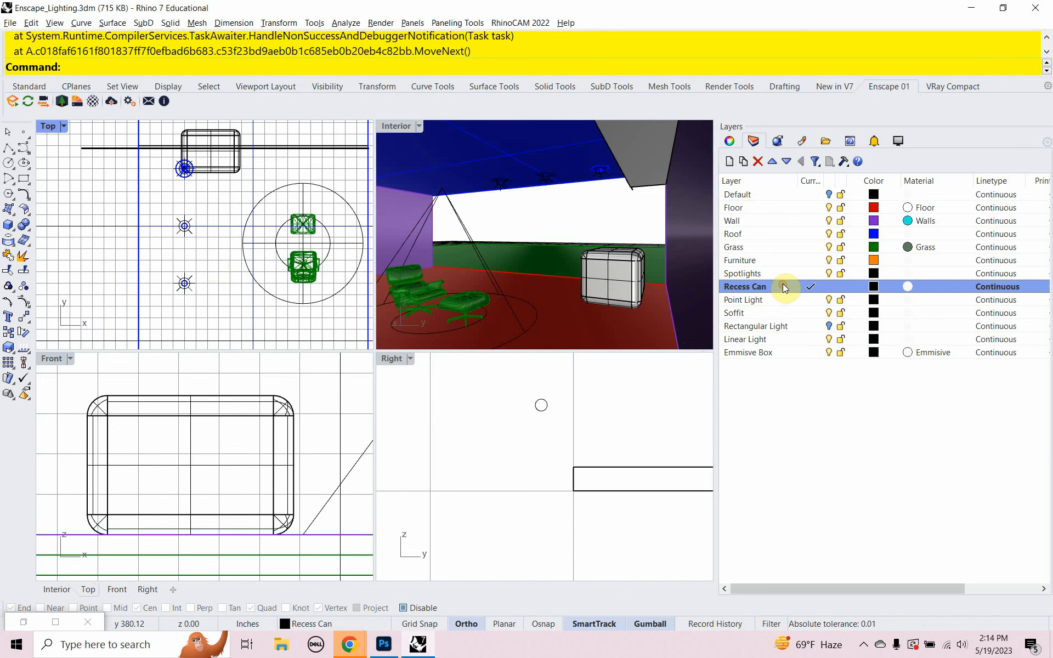
- Inspect the object description of the large flared surface around the corner ceiling light using the What command
scroll(176, 430, "down", 10)
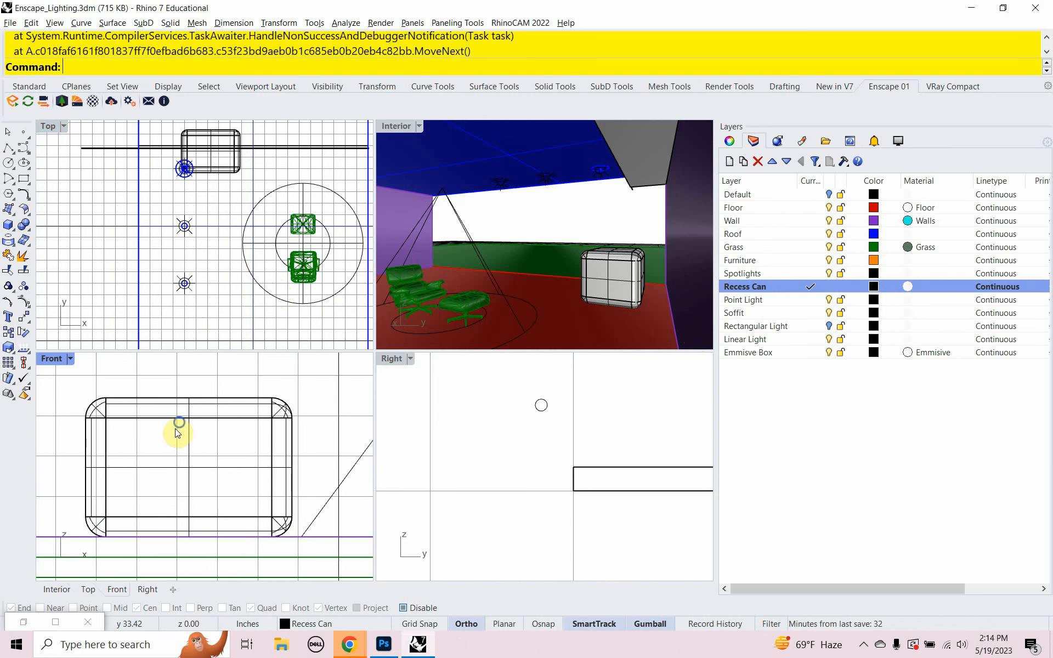
right_click_drag(151, 470, 165, 475)
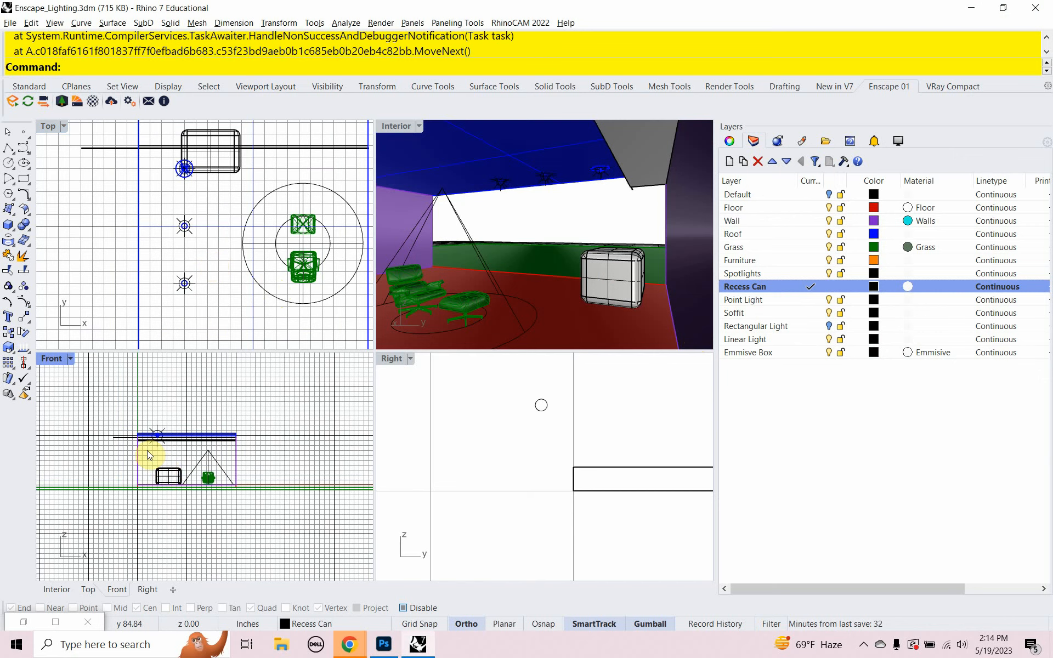
scroll(141, 450, "up", 5)
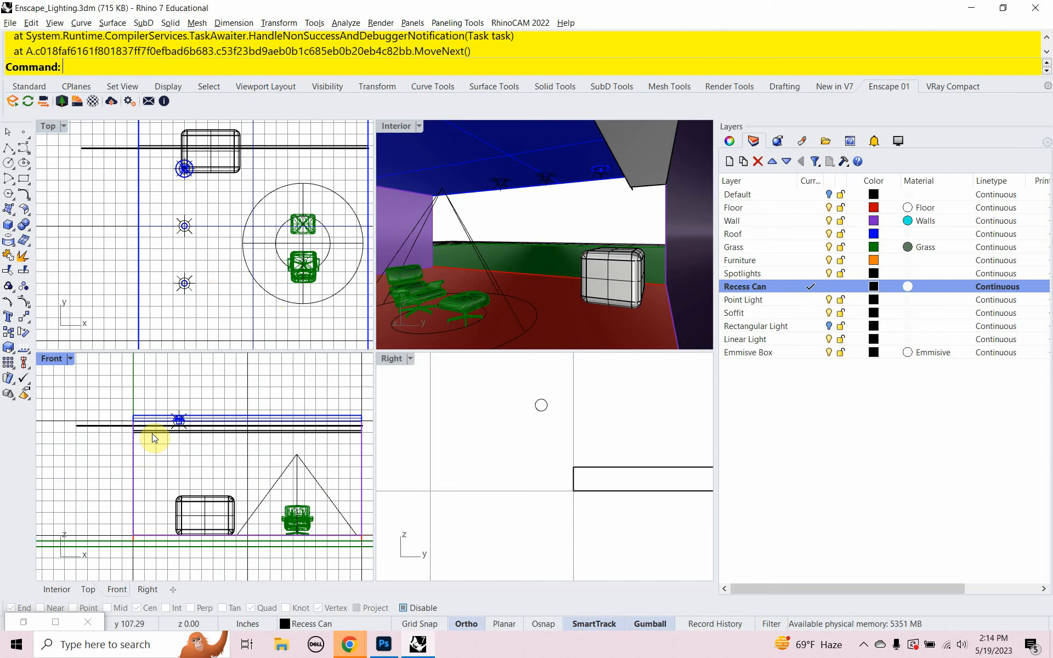
scroll(189, 209, "up", 5)
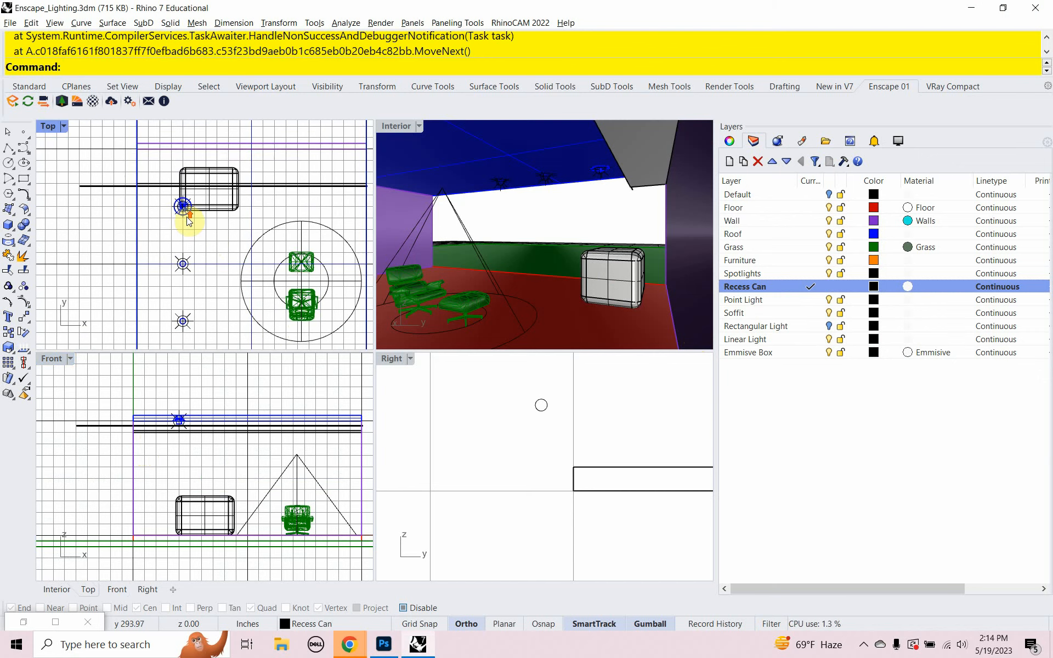
scroll(188, 209, "up", 4)
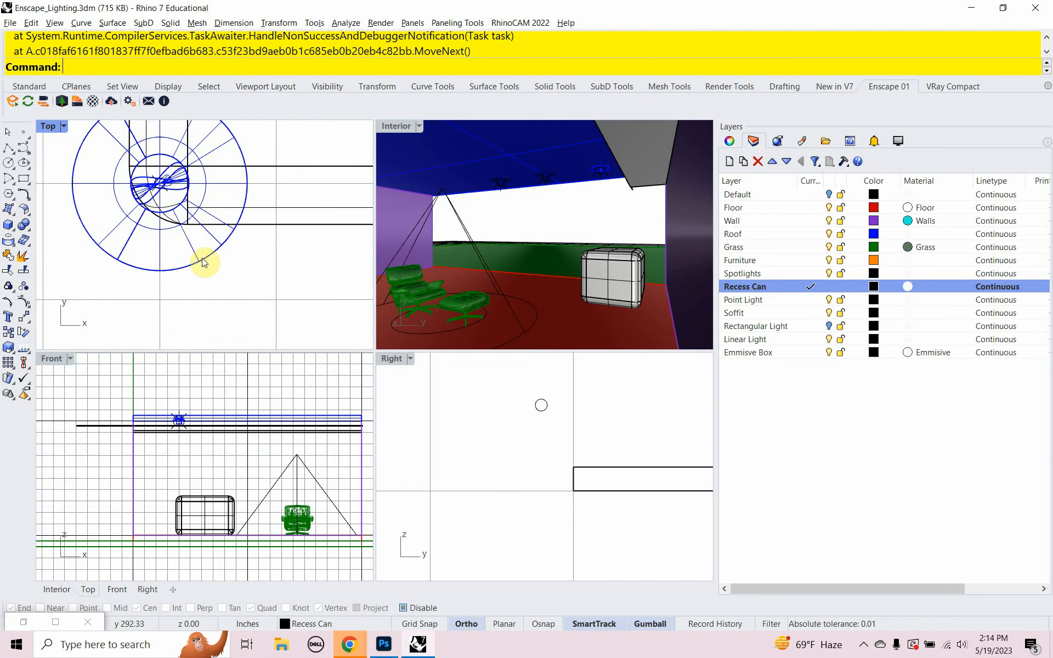
left_click(200, 259)
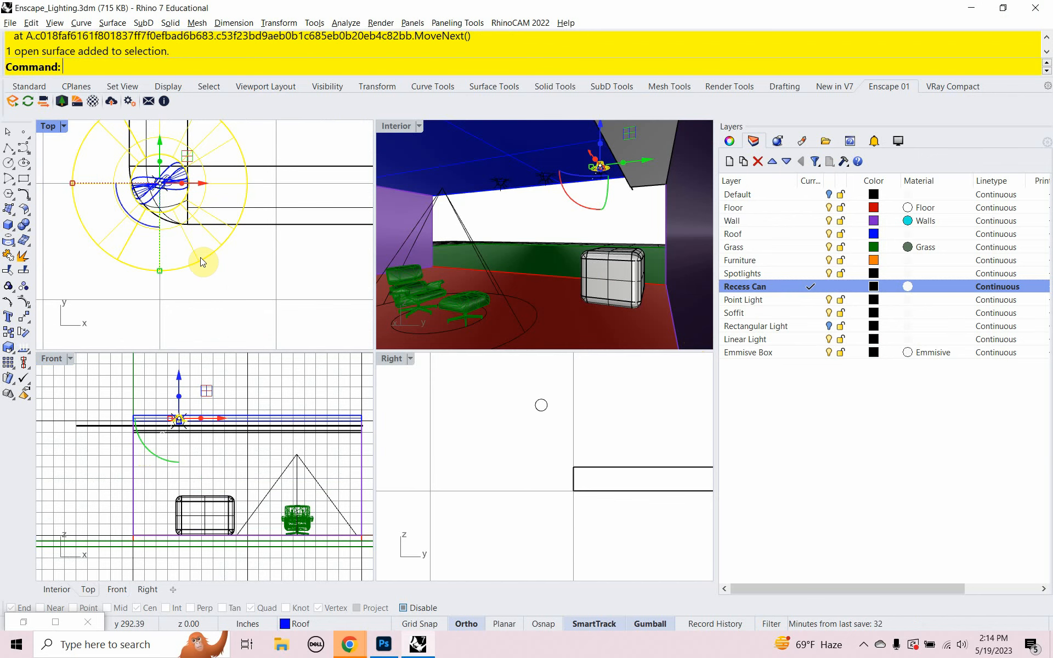
type("What")
key("Return")
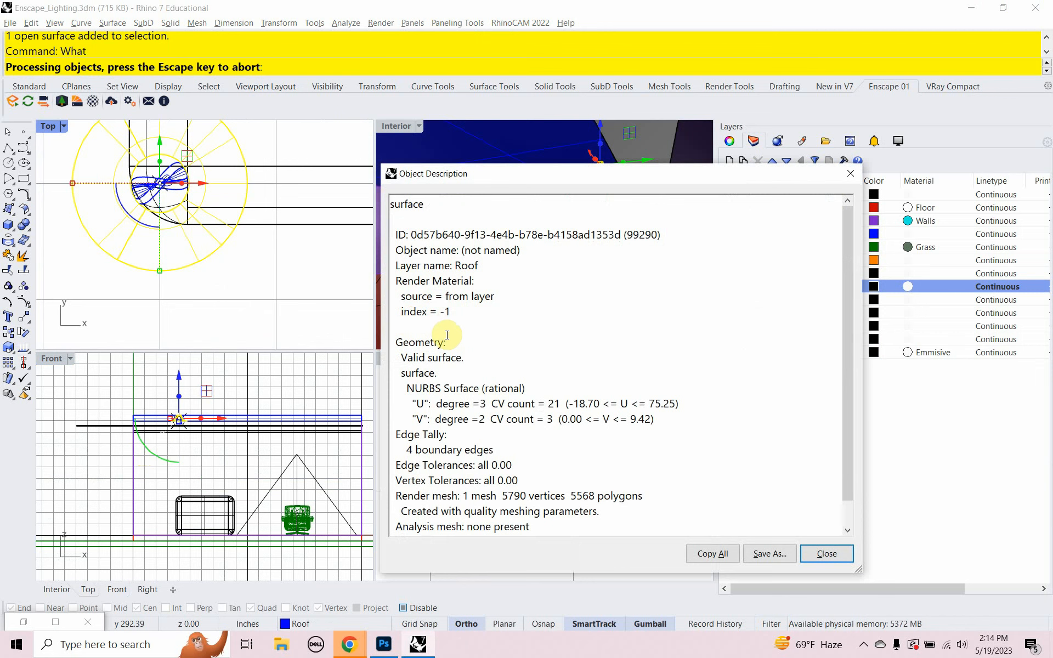
left_click(826, 554)
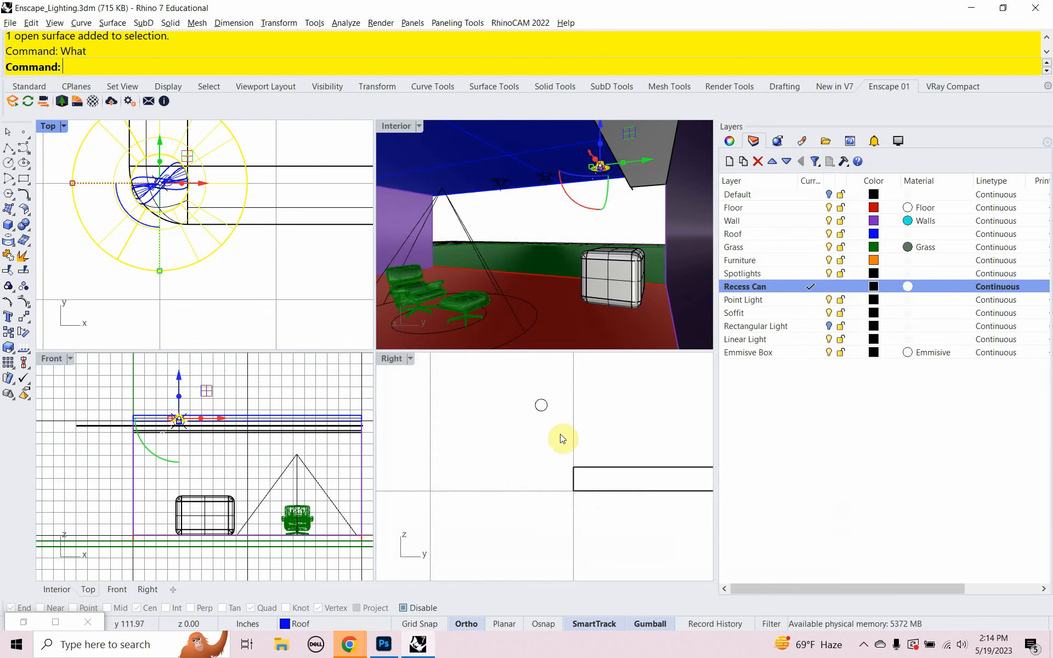
- Inspect the object description of the small twisted surface inside the corner ceiling light using the What command
left_click(297, 311)
scroll(299, 310, "down", 4)
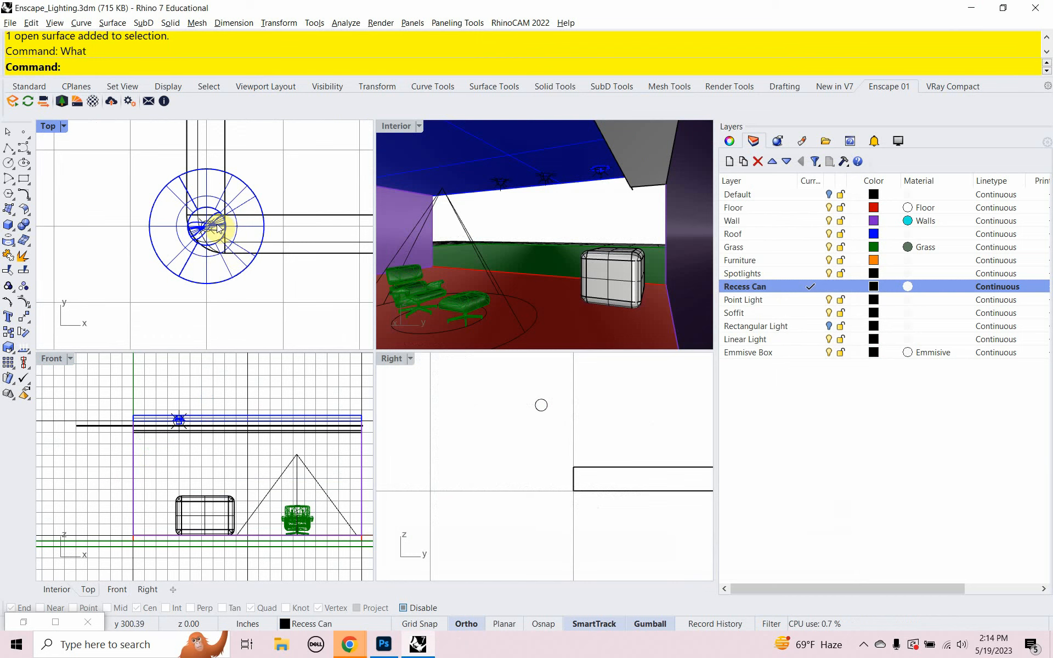
left_click(218, 233)
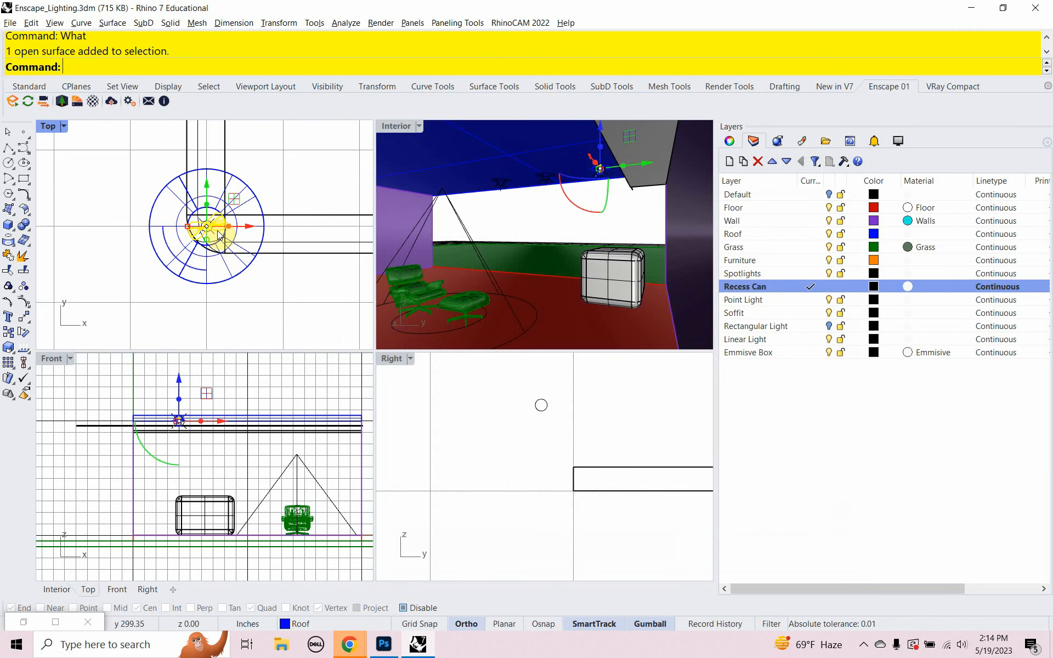
type("What")
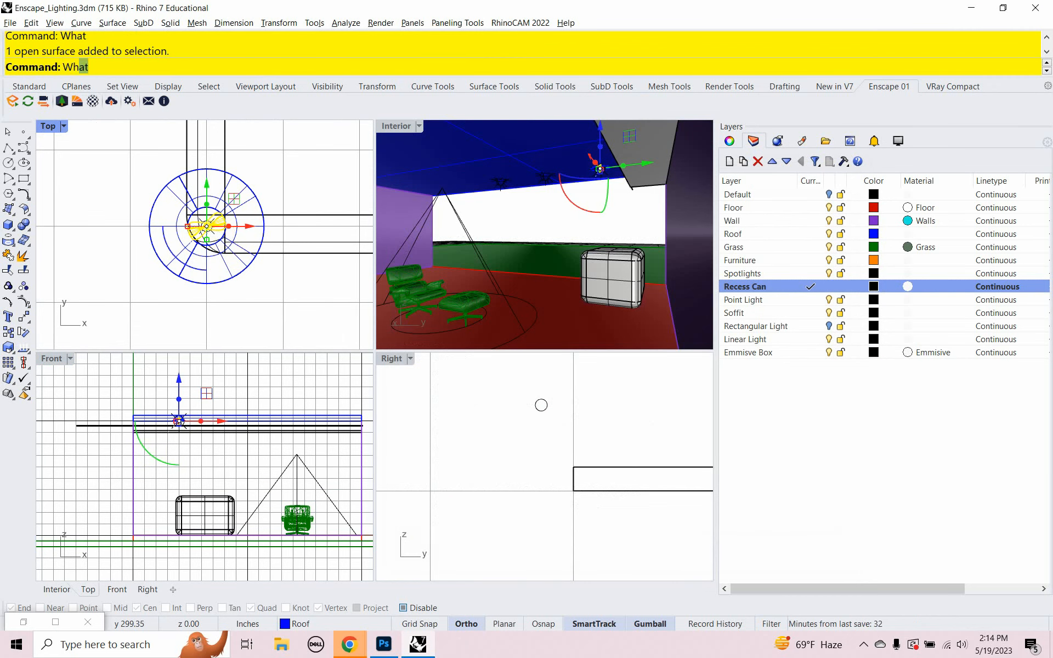
key("Return")
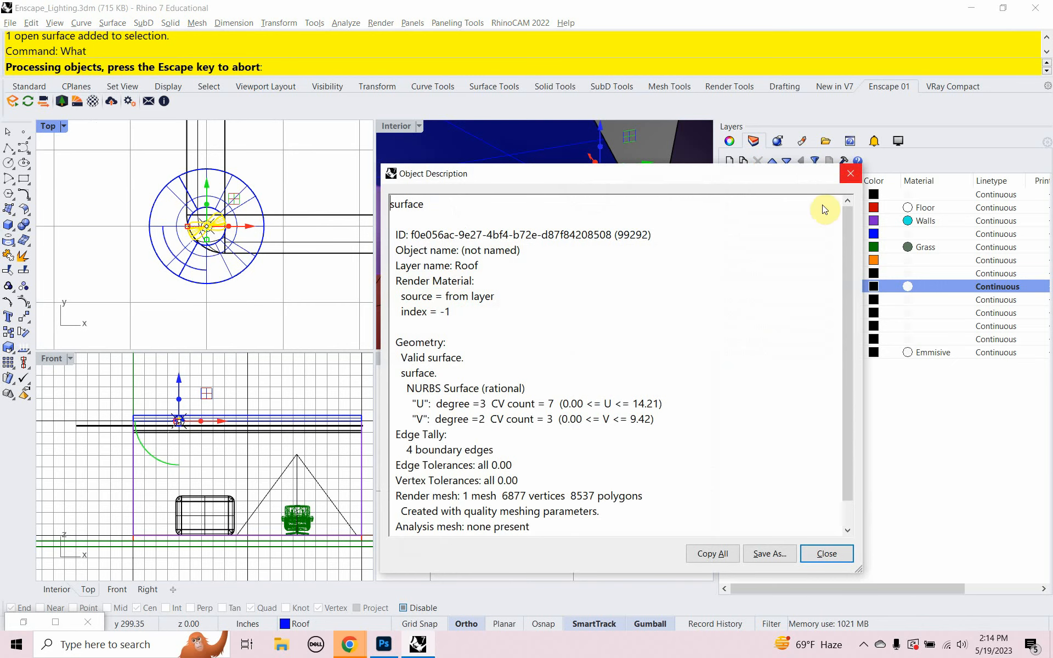
left_click(851, 173)
- Delete the small twisted inner surface and the large flared outer surface at the corner ceiling light
scroll(175, 425, "up", 6)
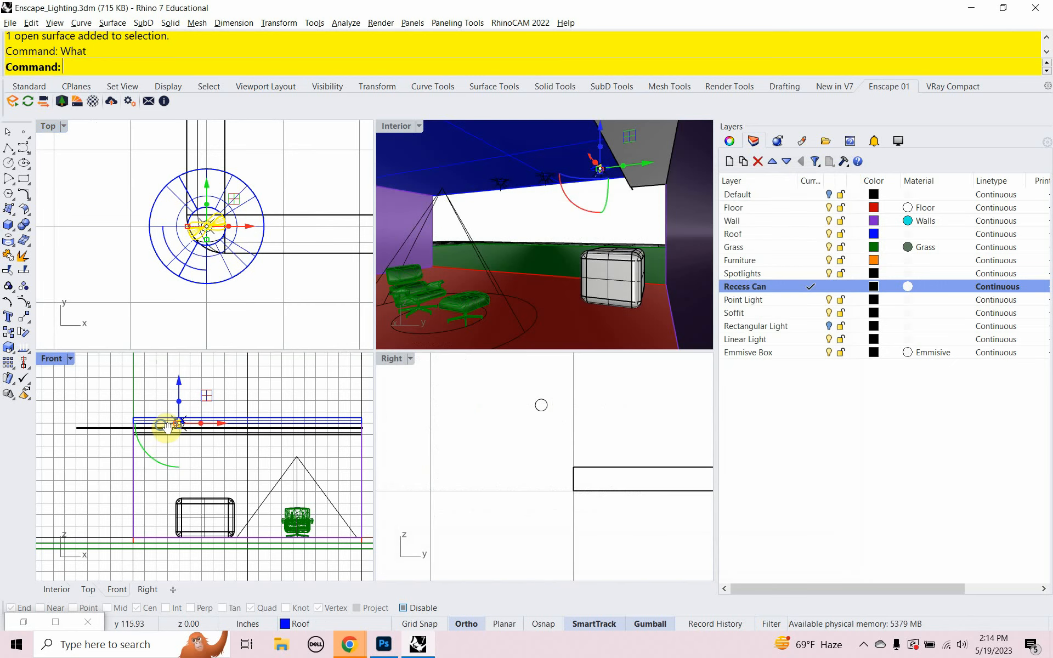
scroll(213, 453, "up", 2)
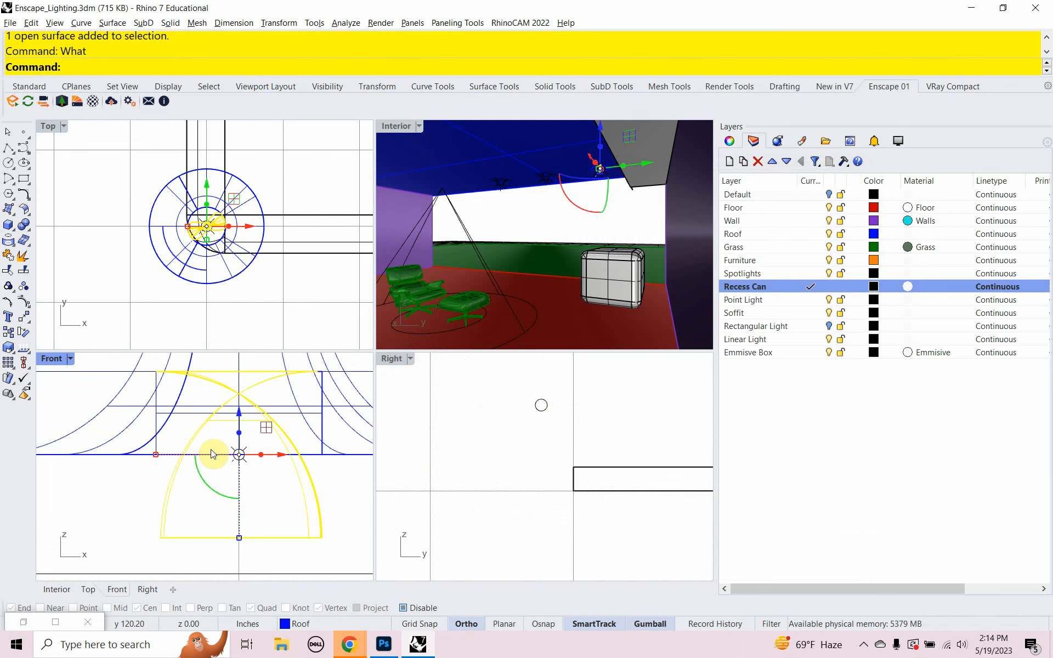
key("Delete")
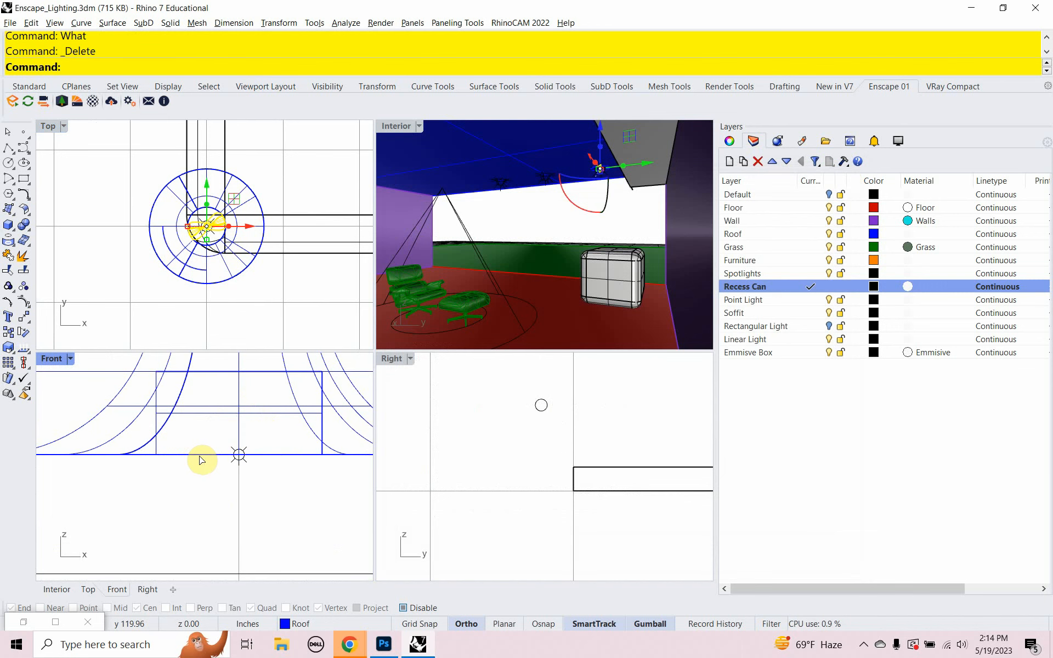
left_click(348, 426)
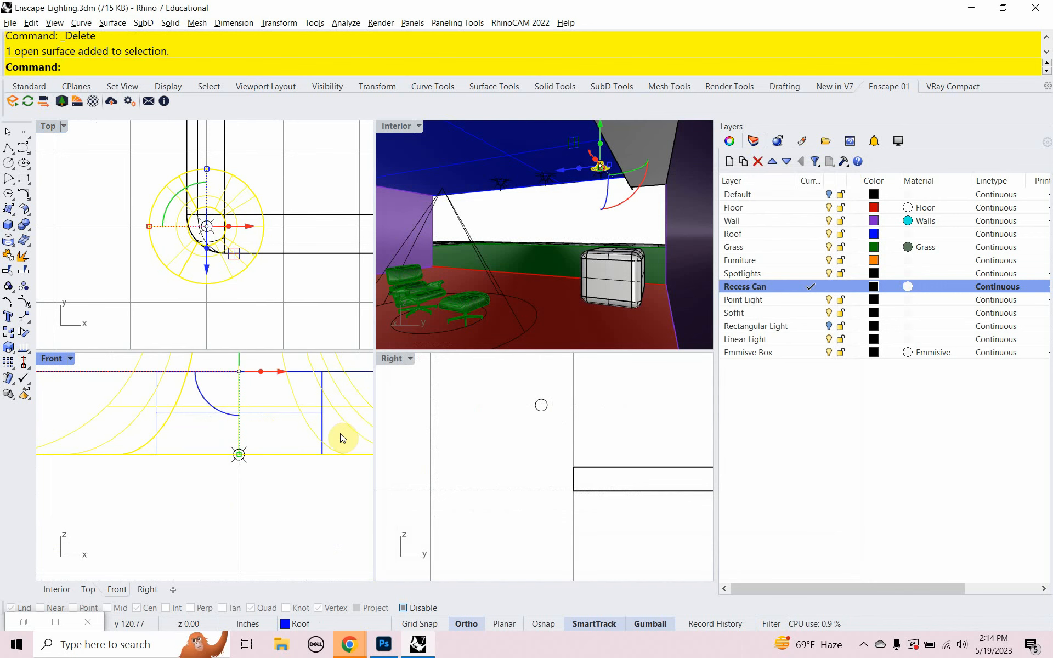
key("Delete")
scroll(219, 436, "down", 3)
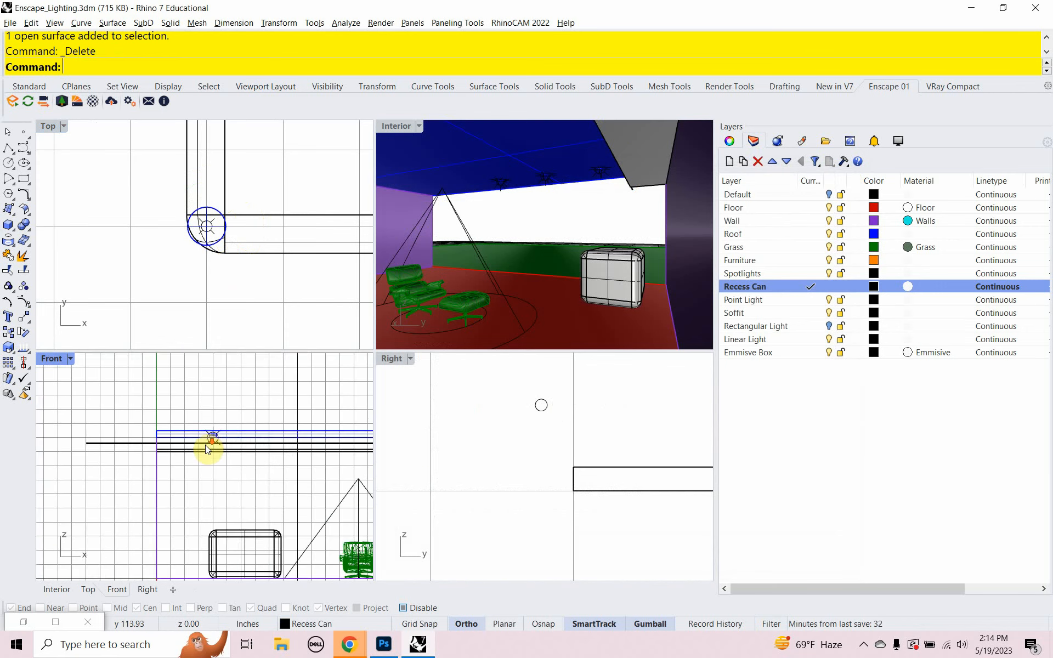
scroll(208, 449, "down", 2)
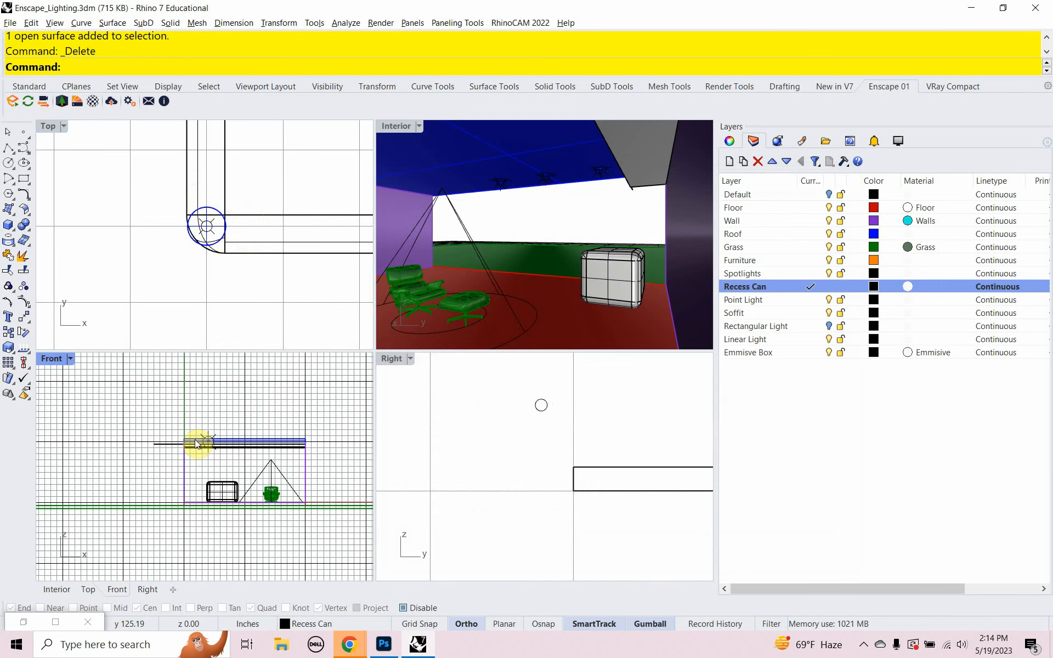
right_click_drag(203, 275, 149, 285)
scroll(155, 282, "down", 5)
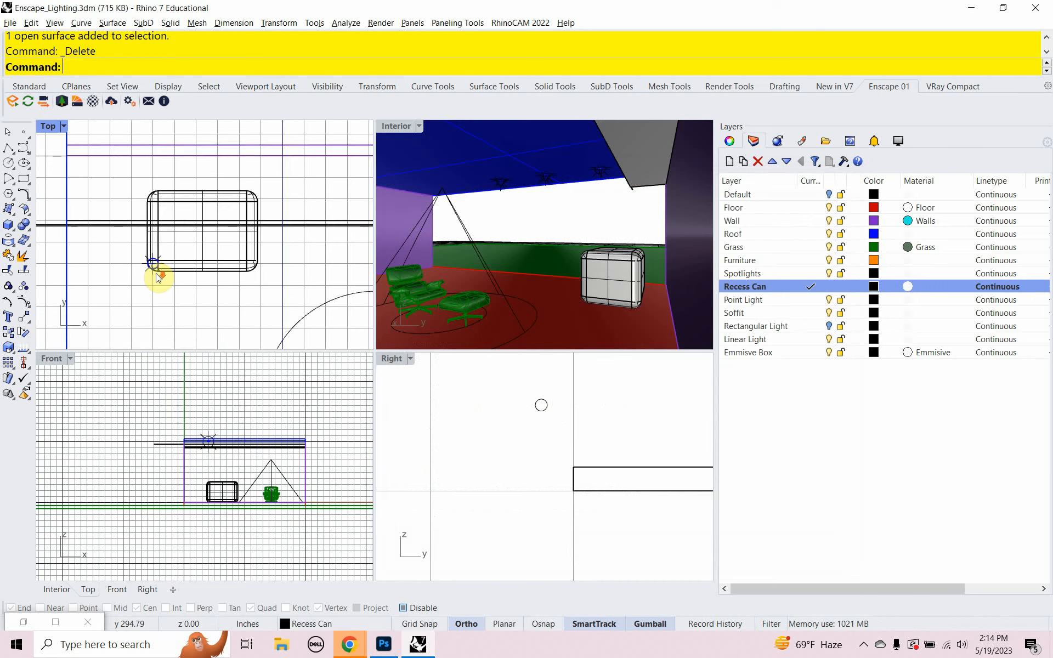
scroll(156, 275, "up", 5)
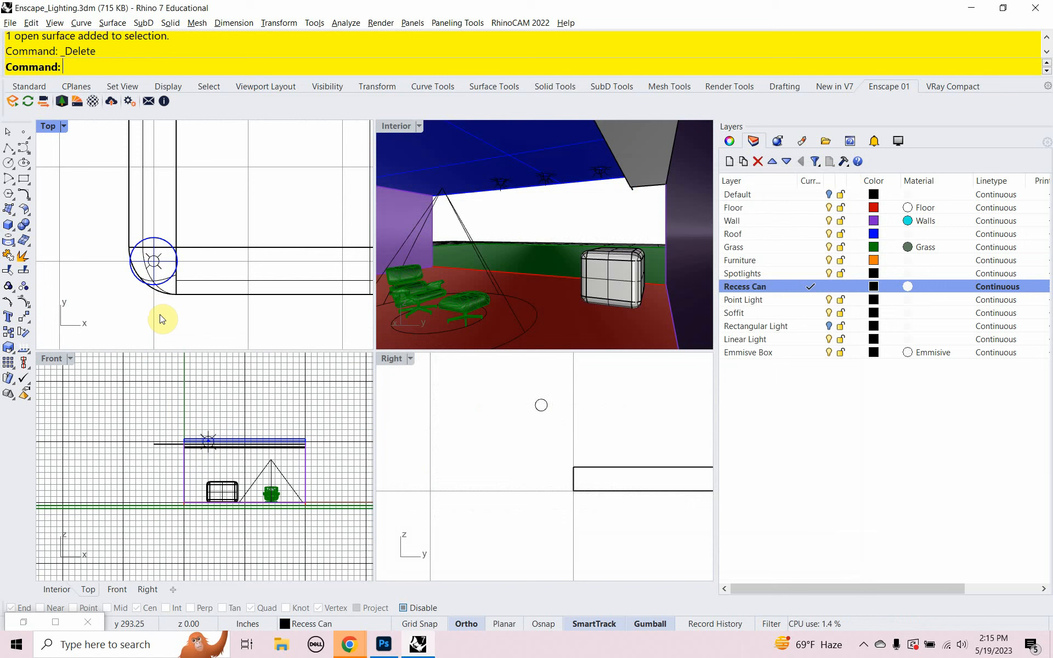
scroll(162, 288, "down", 6)
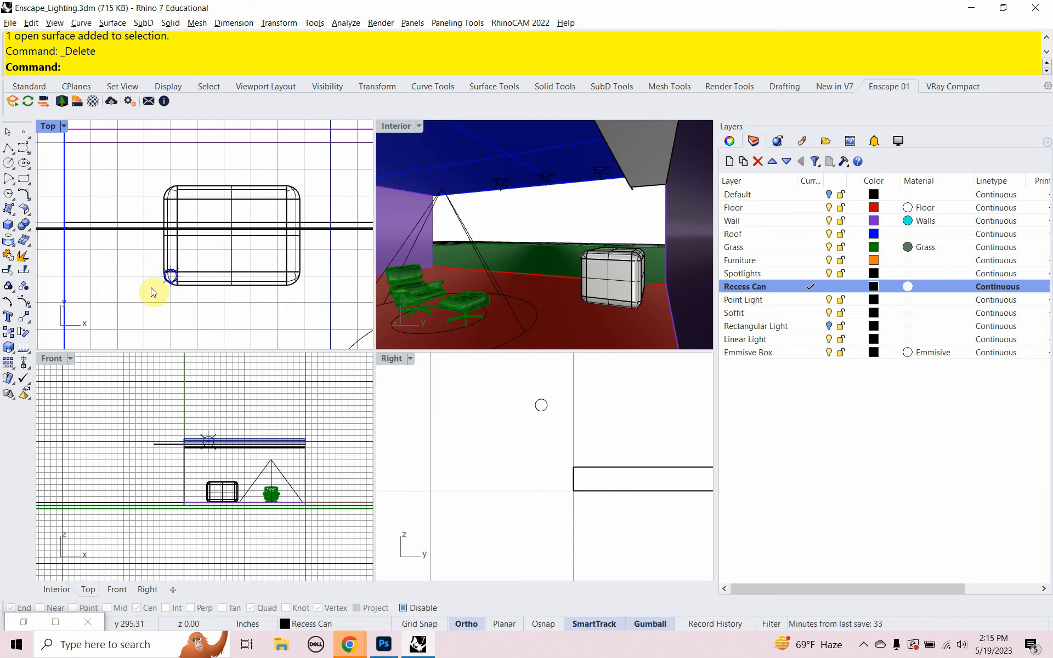
- Offset the circle curve of the corner ceiling light outward by 2 inches
right_click_drag(204, 398, 182, 393)
right_click_drag(181, 296, 188, 231)
scroll(211, 211, "down", 12)
scroll(196, 283, "up", 10)
scroll(193, 294, "up", 5)
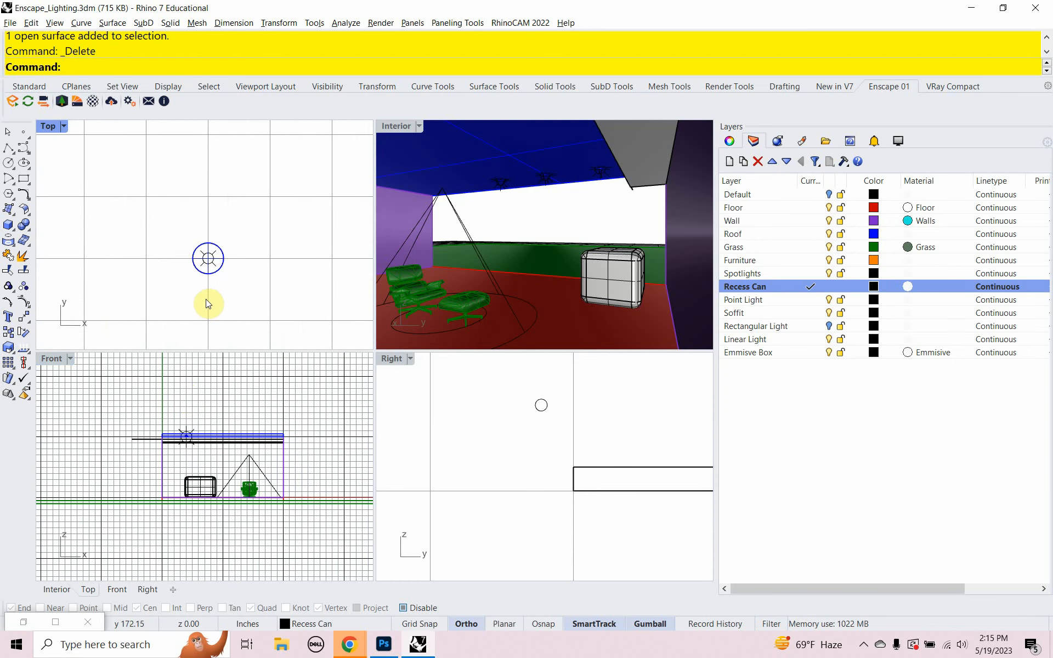
left_click(229, 255)
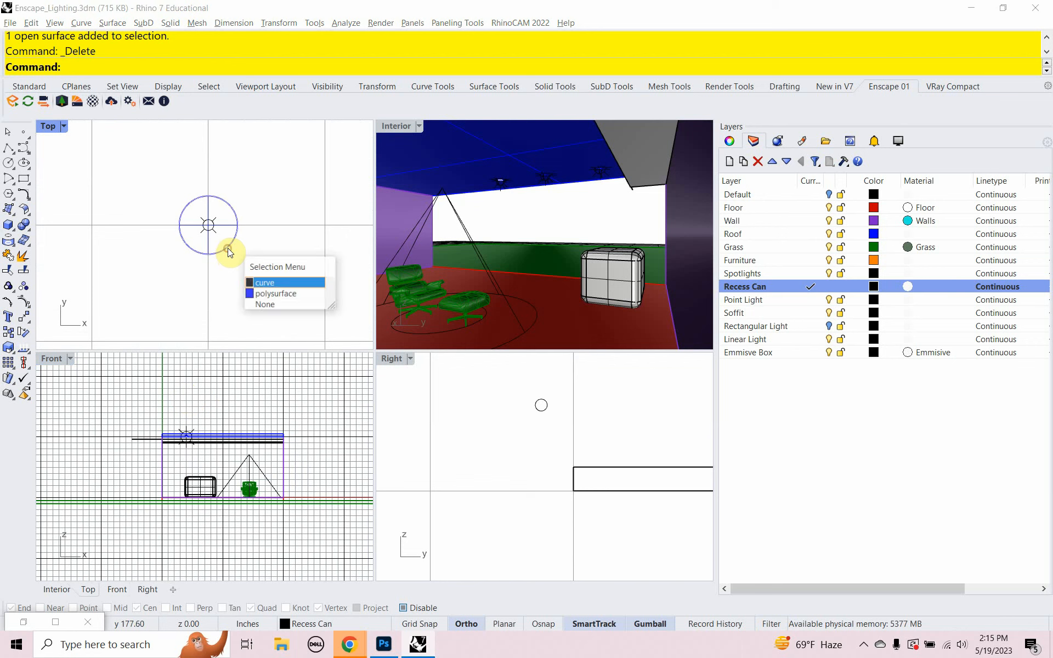
left_click(272, 284)
type("O")
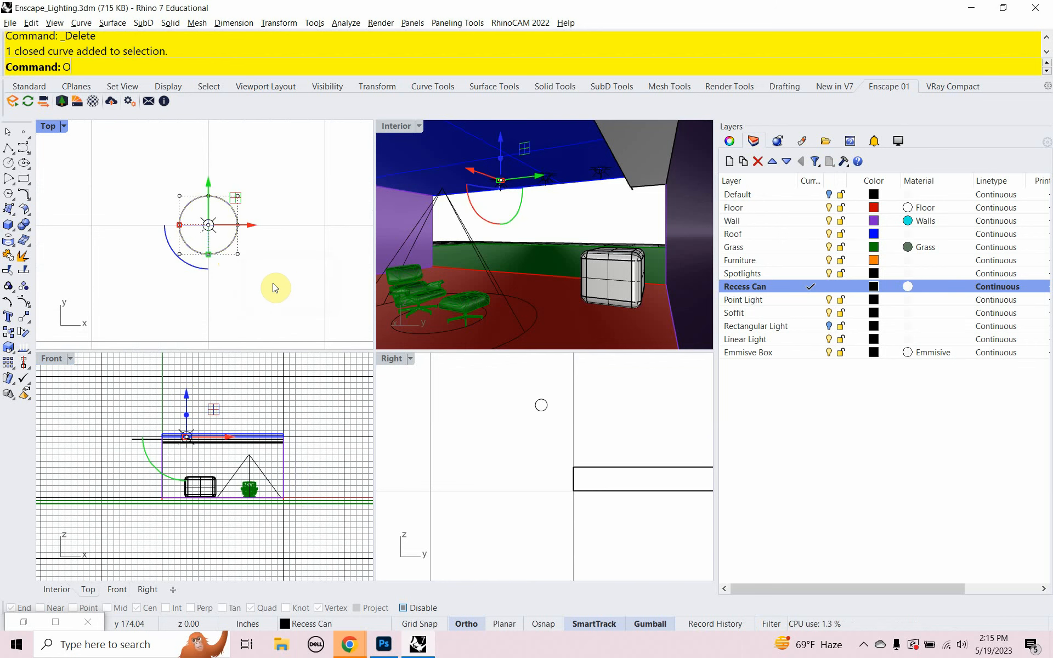
type("ffset")
key("Return")
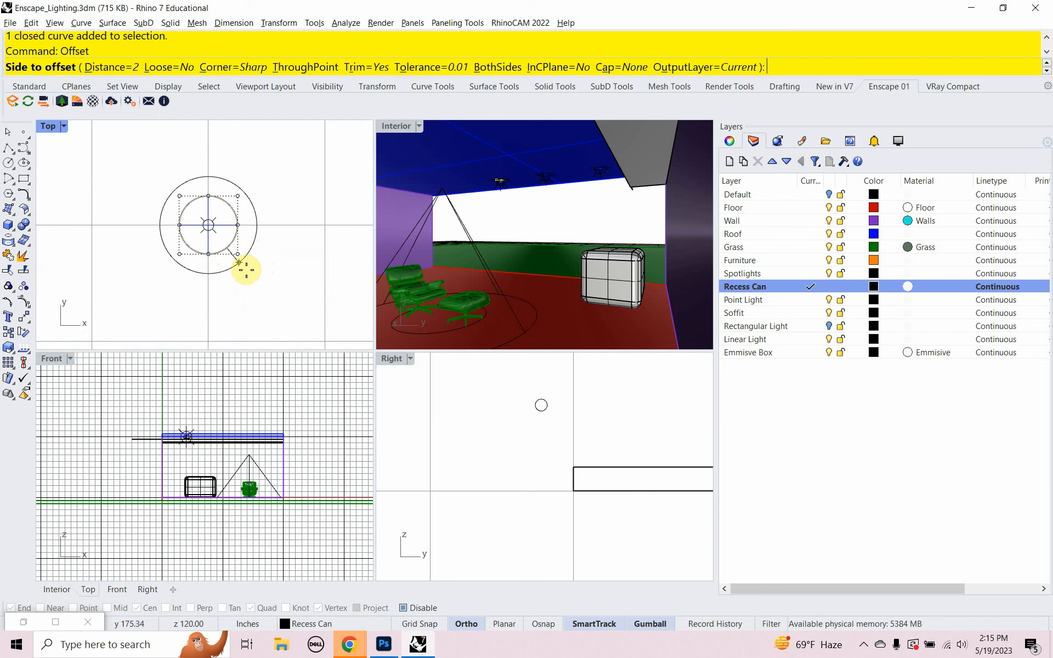
left_click(245, 271)
left_click(240, 296)
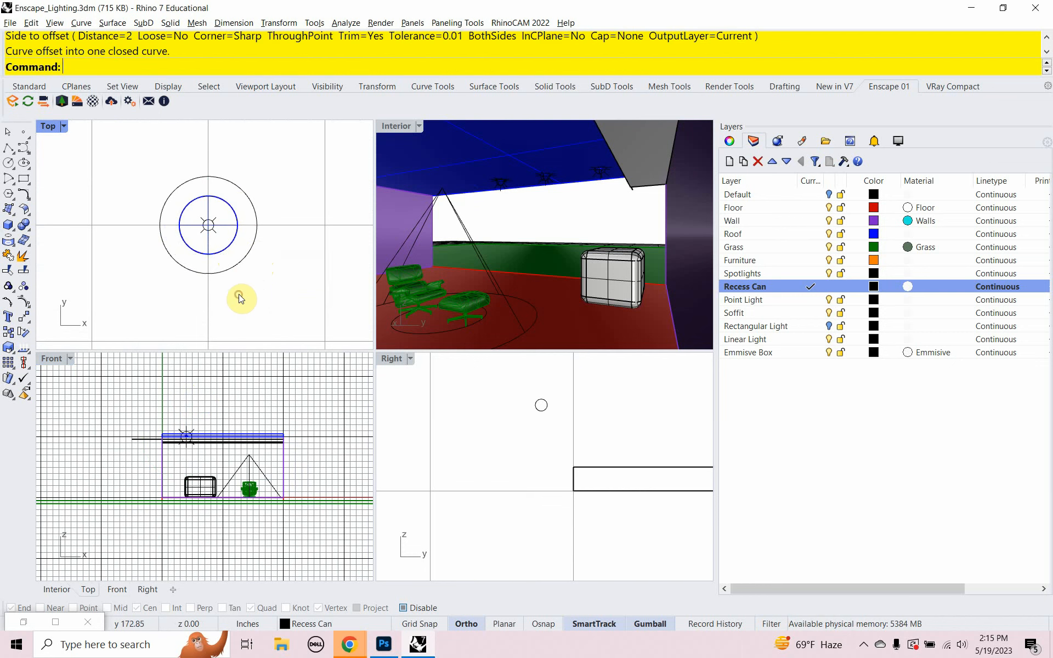
- Extrude the inner and outer circles of the corner ceiling light together as a solid ring 2" downward
left_click(235, 262)
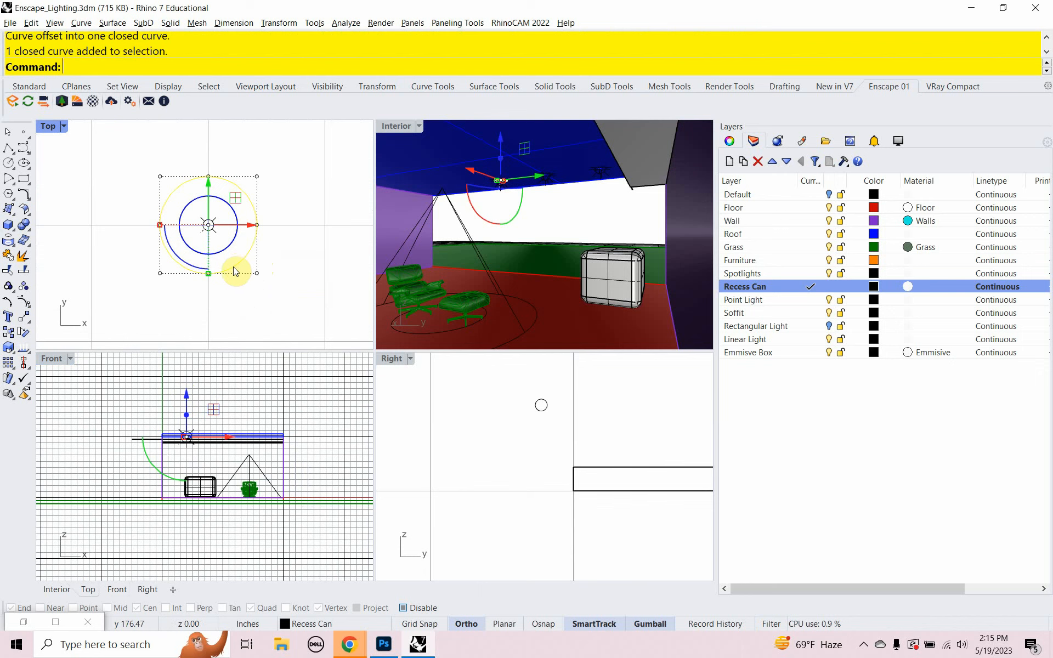
left_click(221, 250)
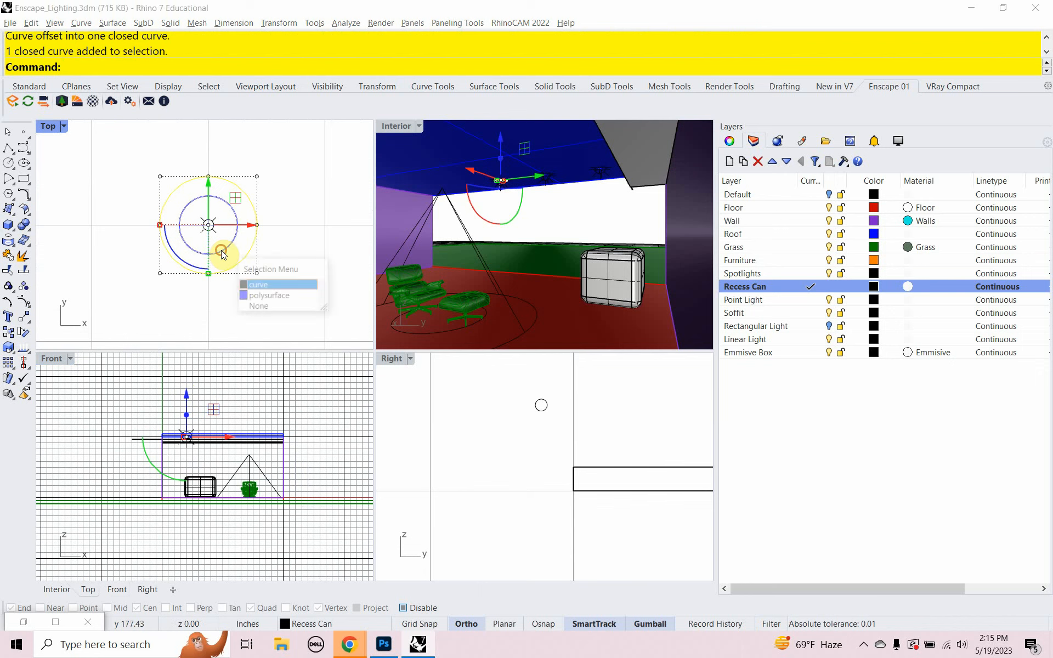
left_click(261, 284)
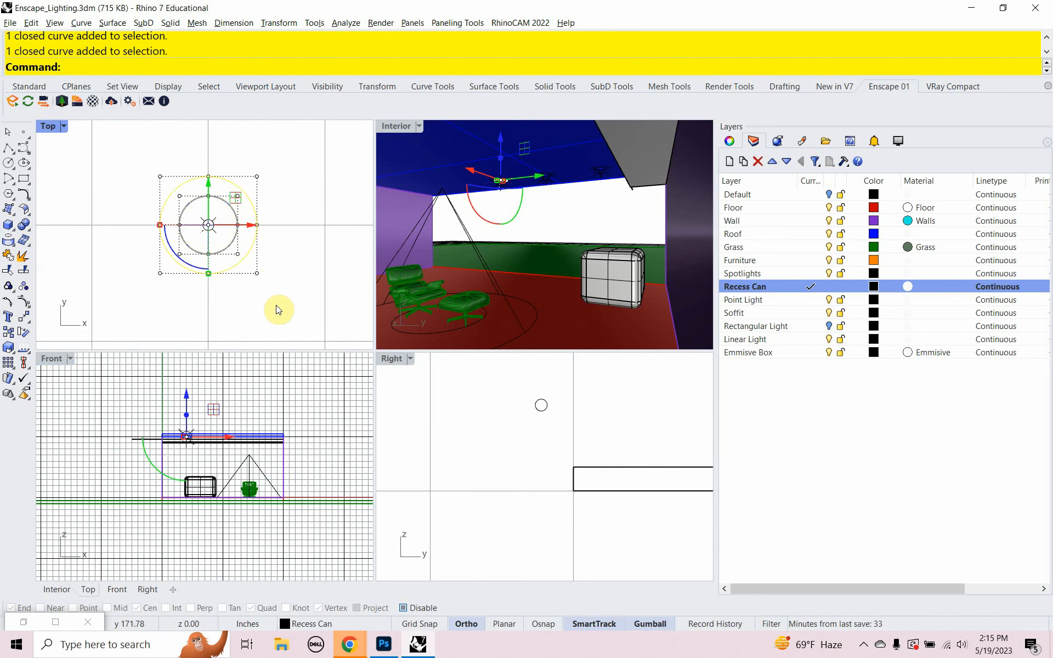
type("ExtrudeCrv")
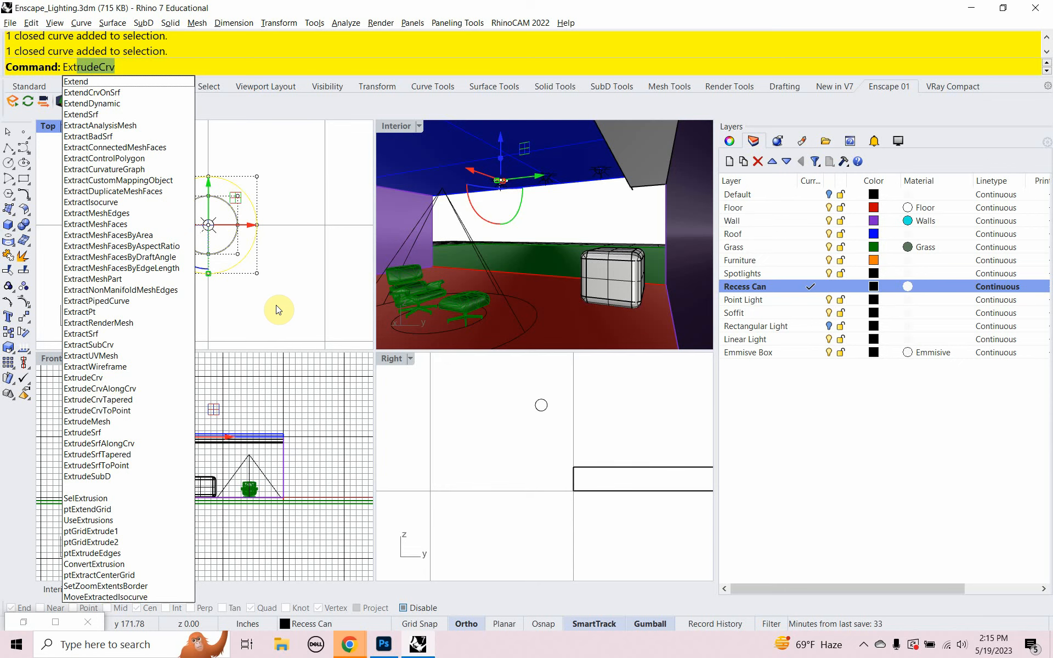
key("Return")
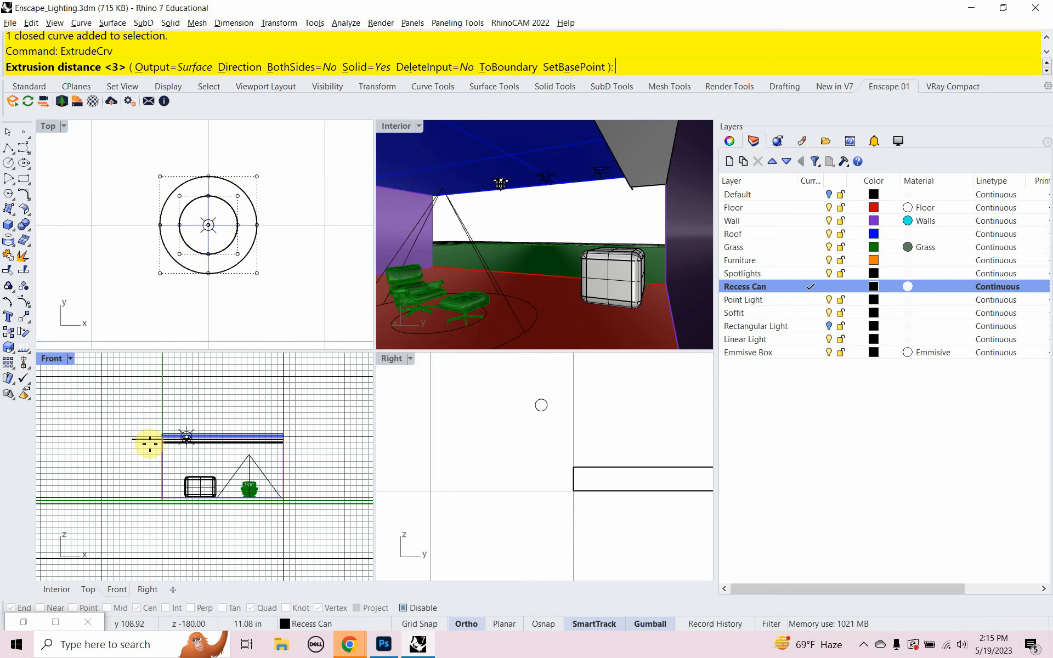
scroll(147, 439, "up", 6)
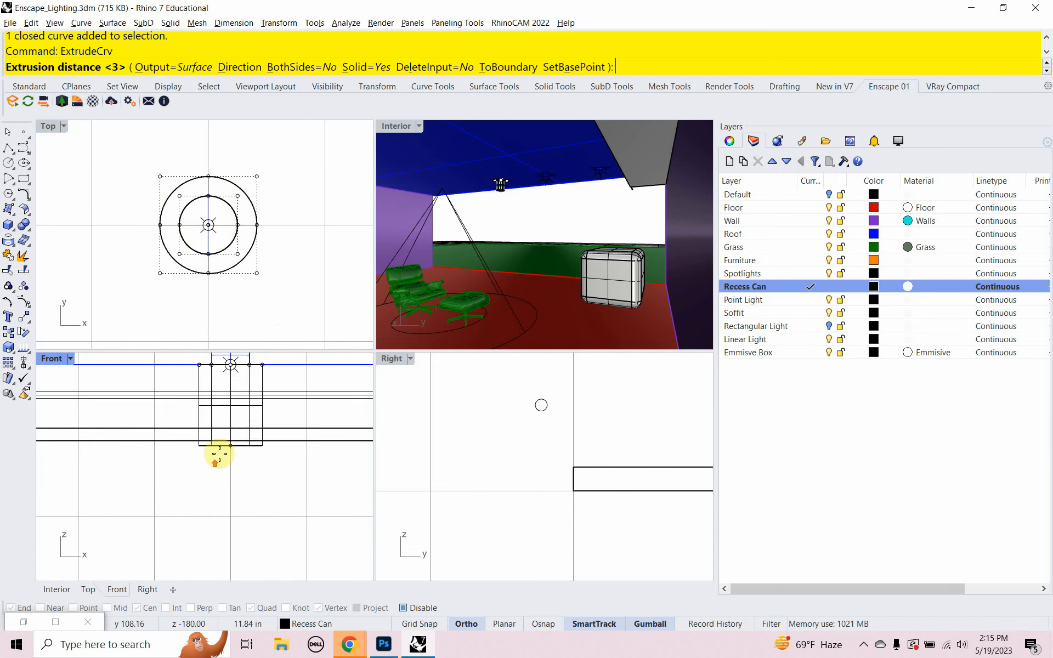
scroll(250, 409, "up", 5)
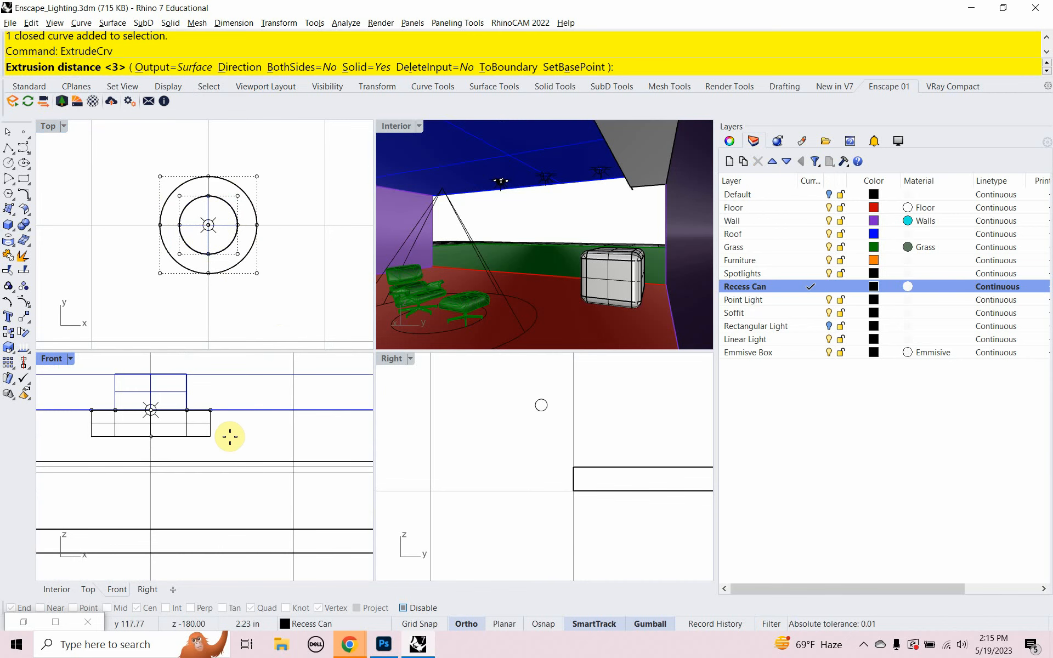
type("2")
key("Return")
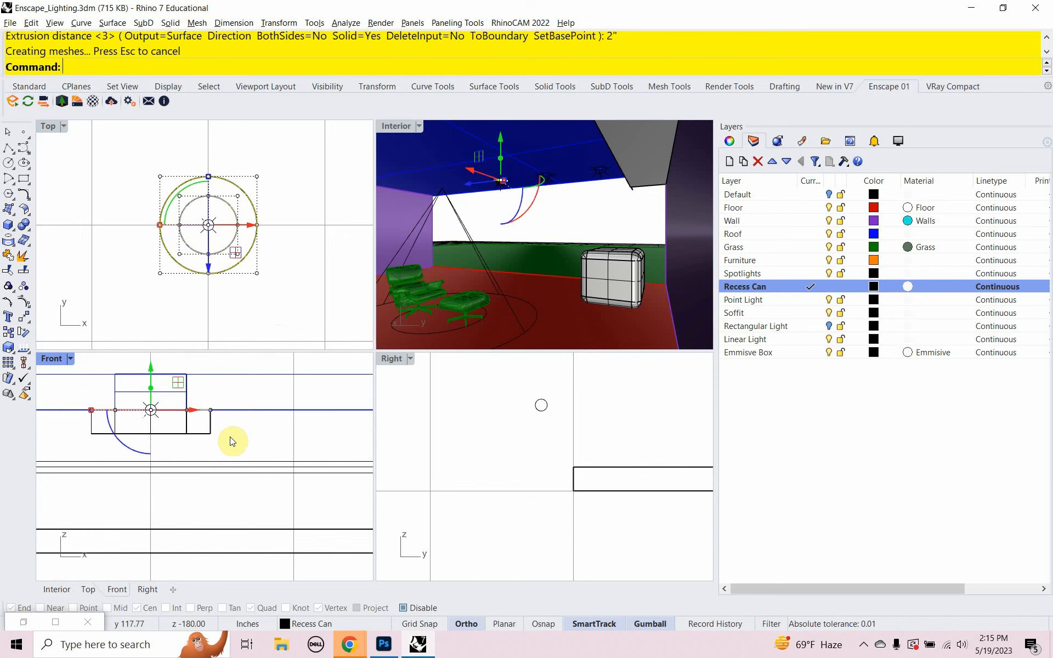
left_click(227, 440)
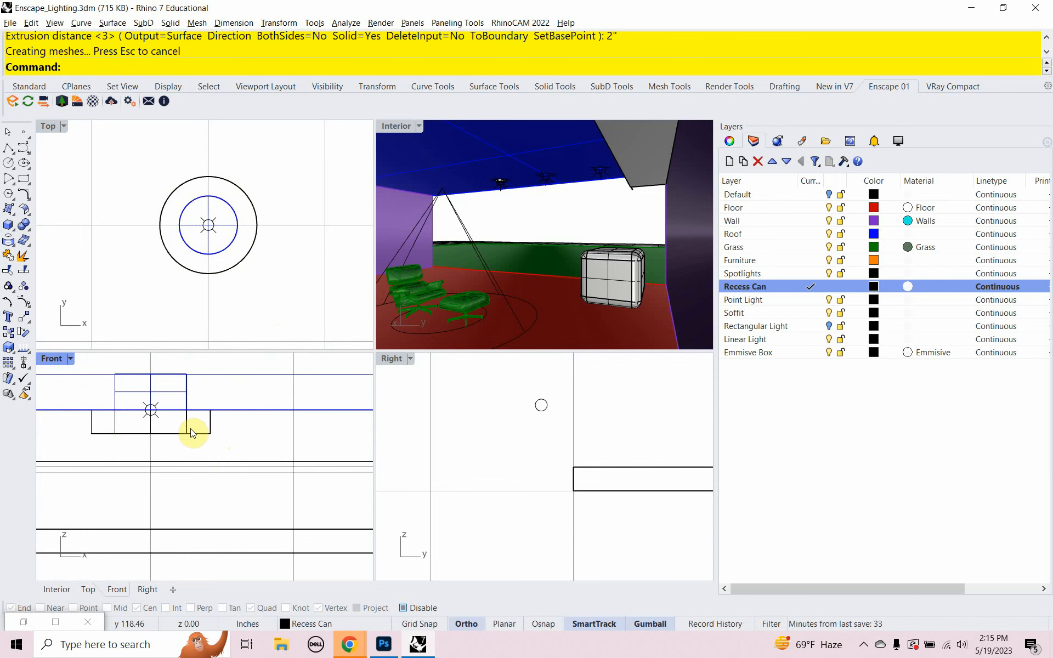
- Copy the solid ring 5' and 10' along the row onto the other two recessed ceiling lights
left_click(209, 427)
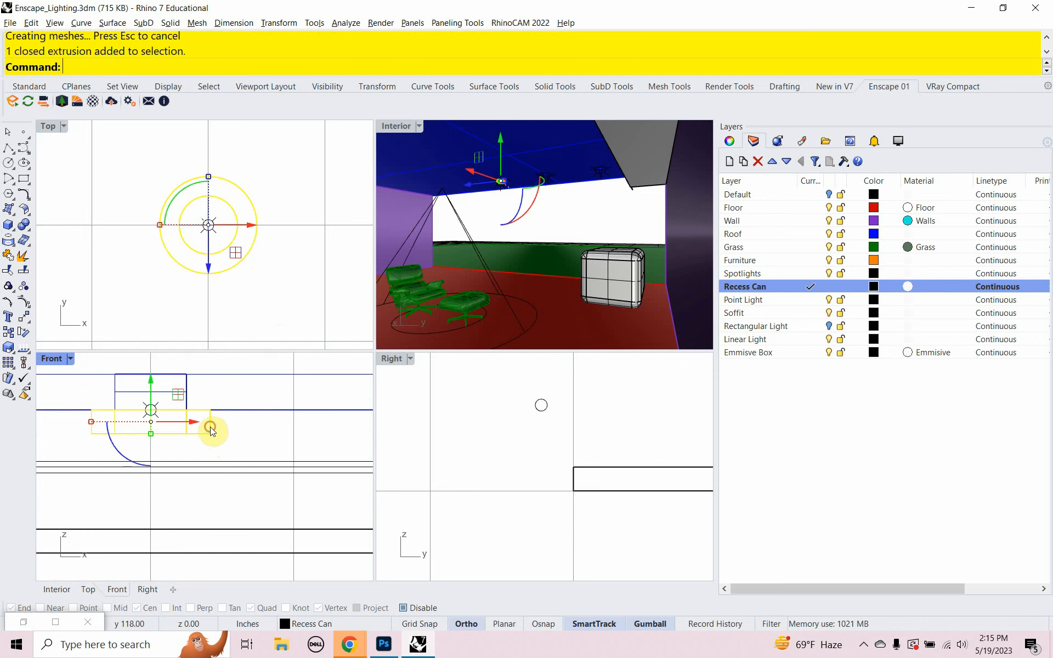
scroll(200, 269, "down", 5)
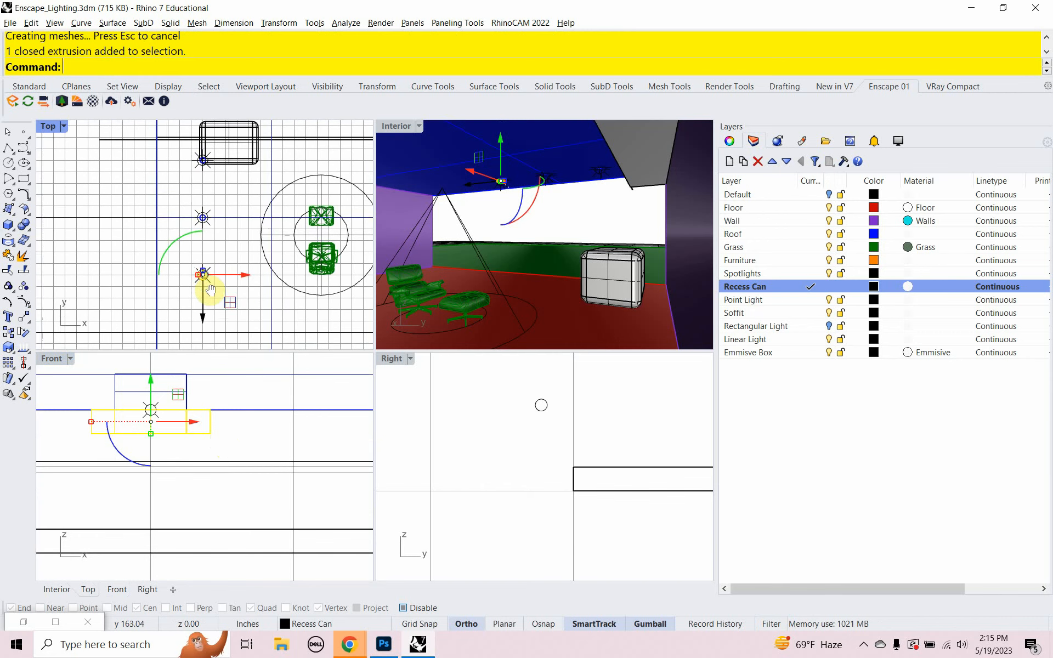
type("copy")
key("Return")
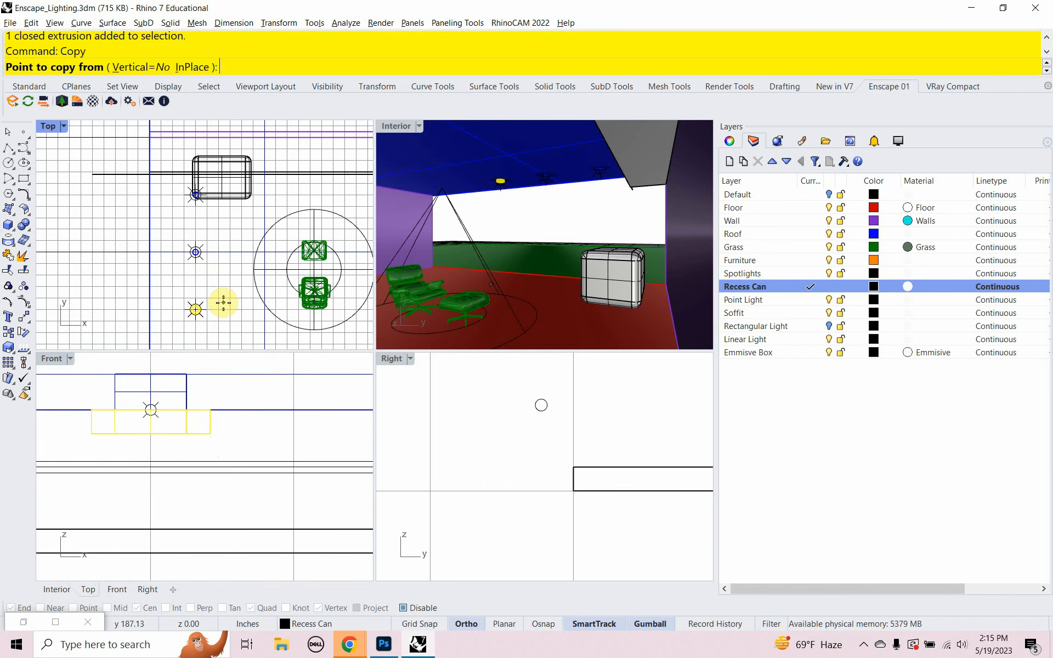
left_click(219, 307)
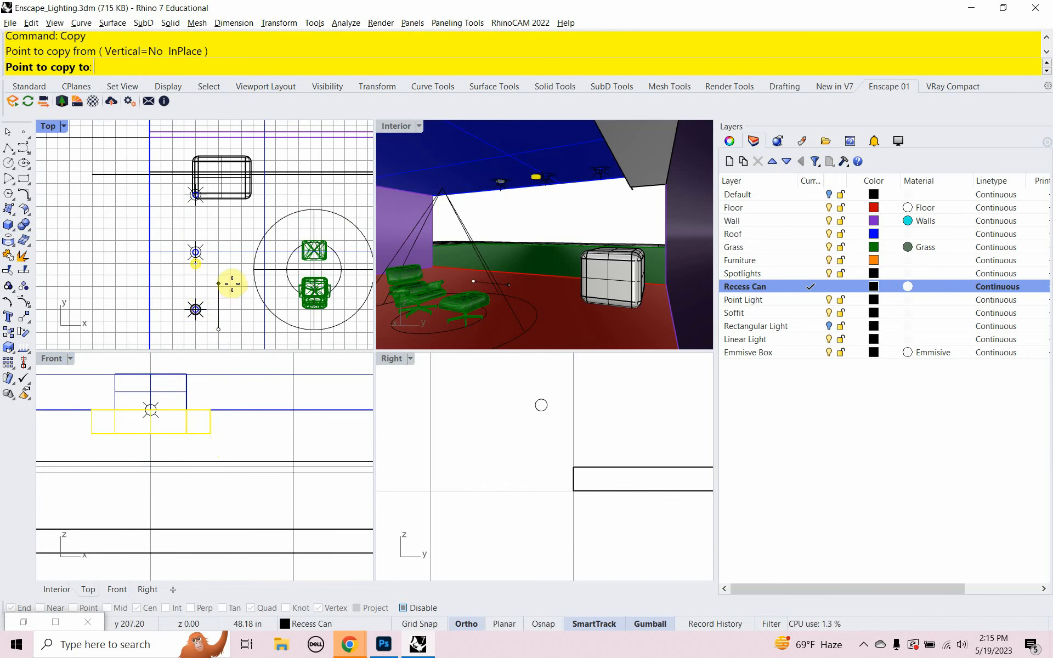
type("5'")
key("Return")
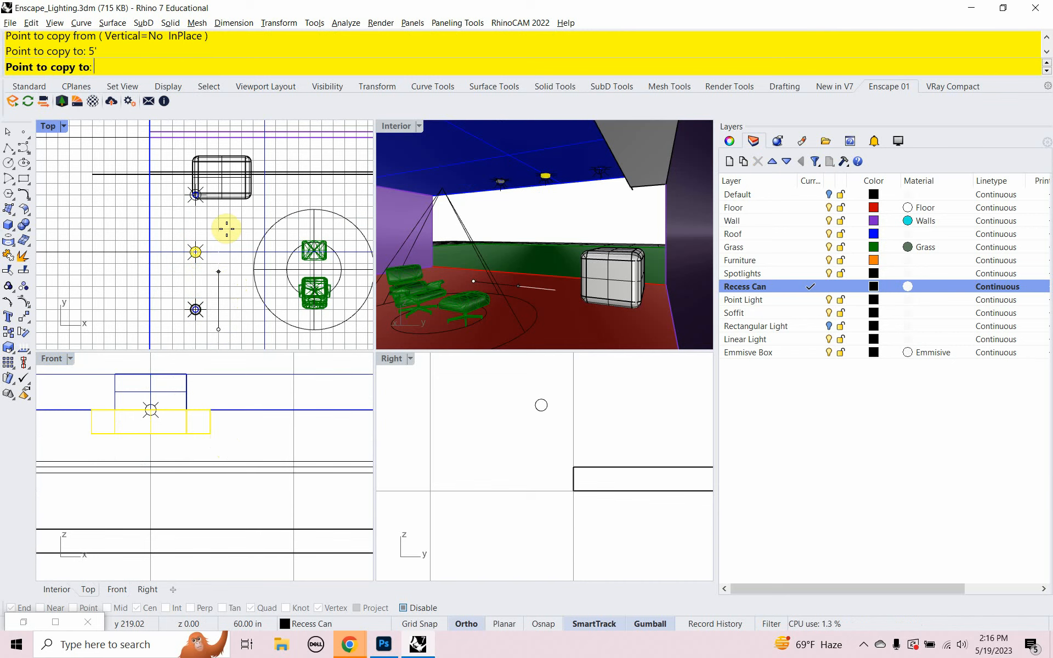
left_click(222, 271)
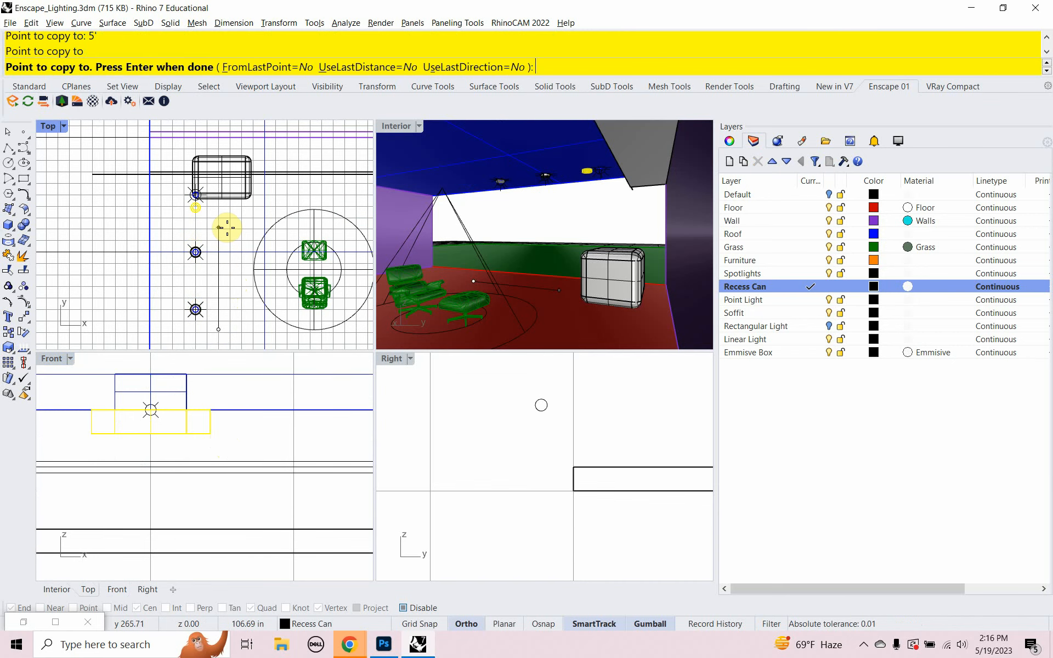
type("10'")
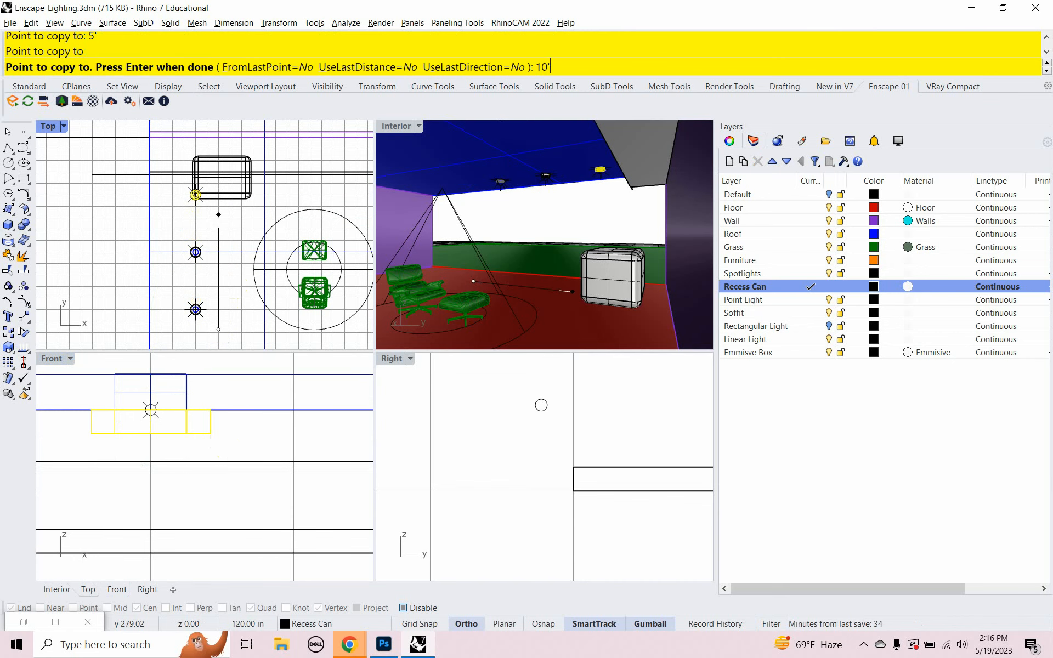
key("Return")
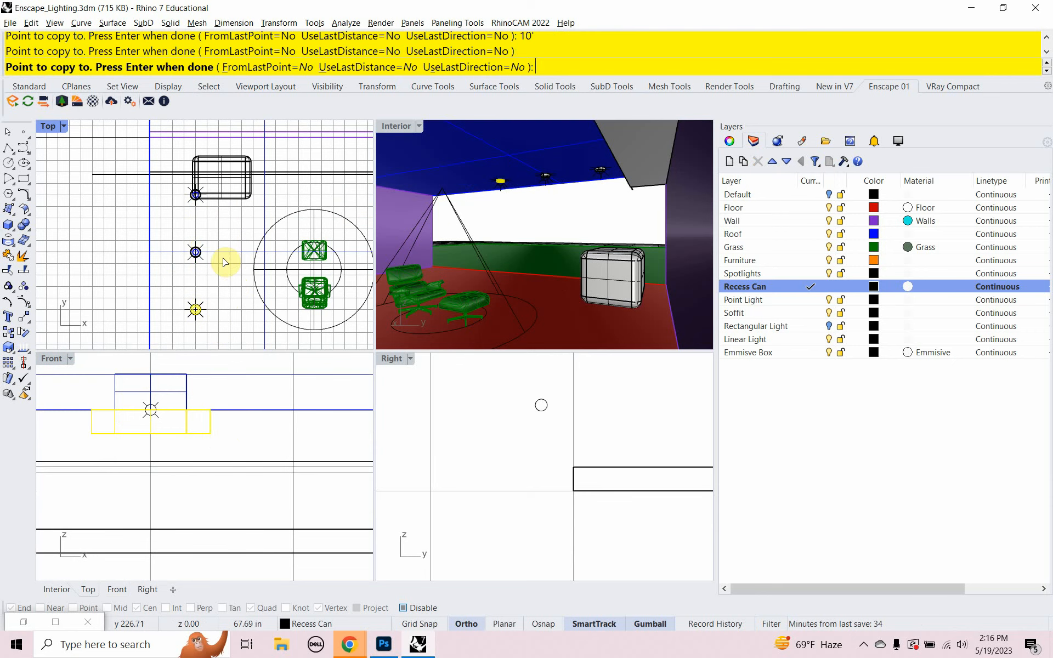
key("Return")
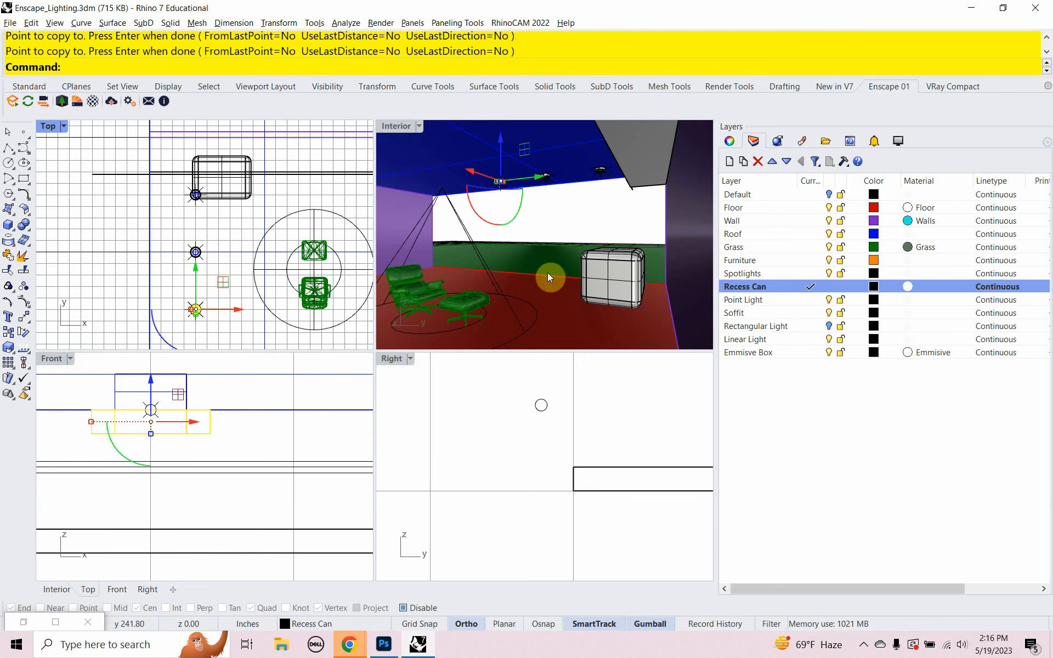
- Zoom to the middle light's ring in the Interior viewport and examine the trim rings from below
right_click_drag(570, 221, 597, 182)
key("Escape")
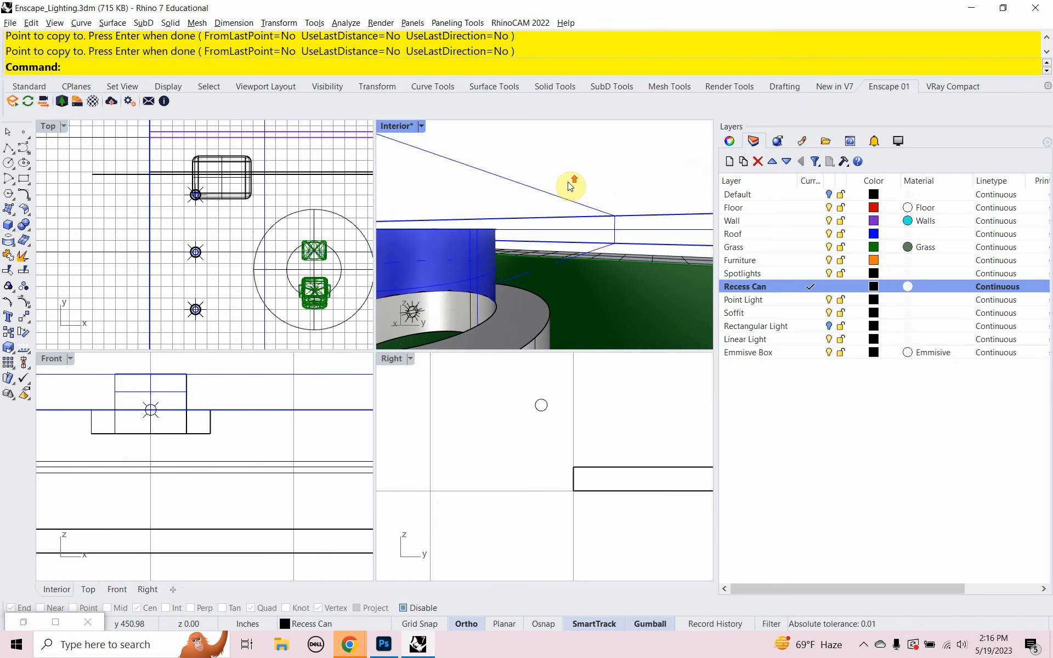
left_click(565, 190)
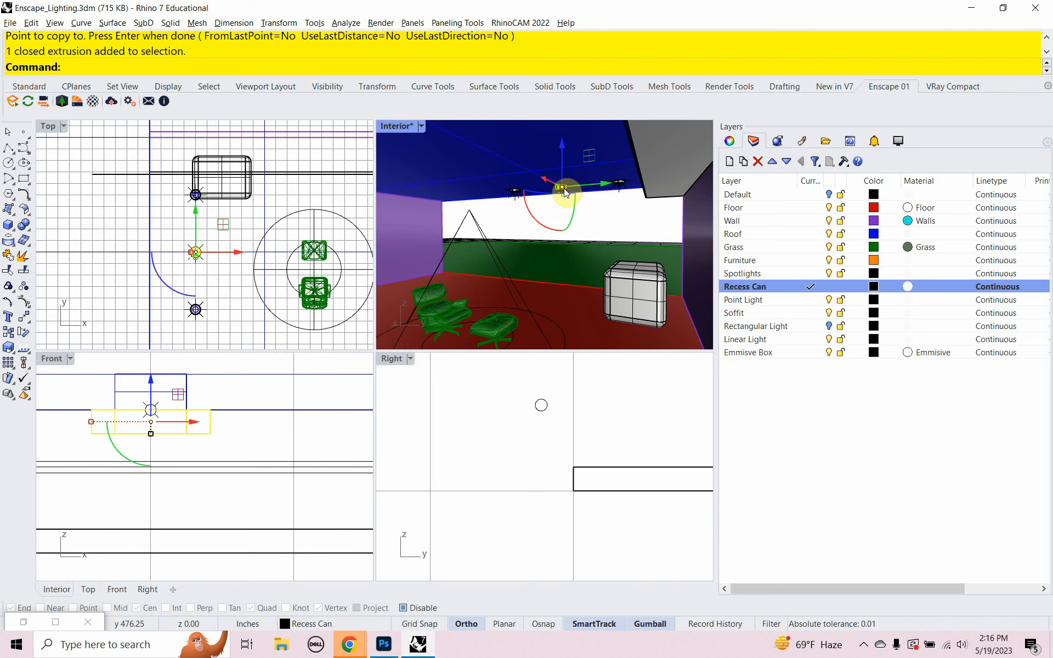
type("zs")
key("Return")
right_click_drag(562, 222, 482, 242)
scroll(554, 170, "down", 14)
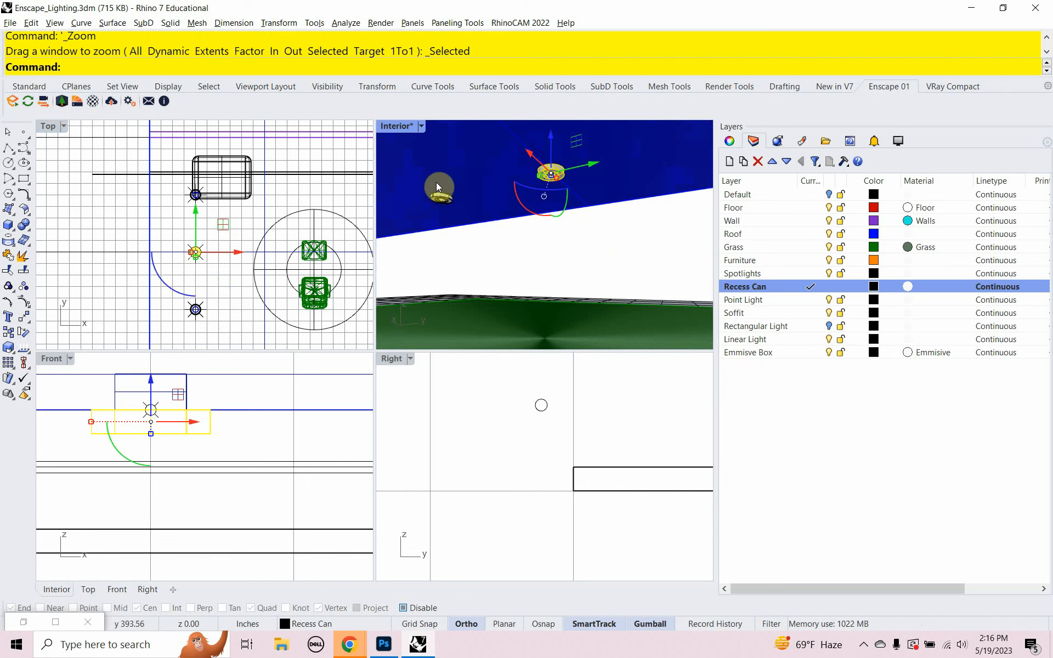
- Restore the saved Interior named view and close the named views window
type("Name")
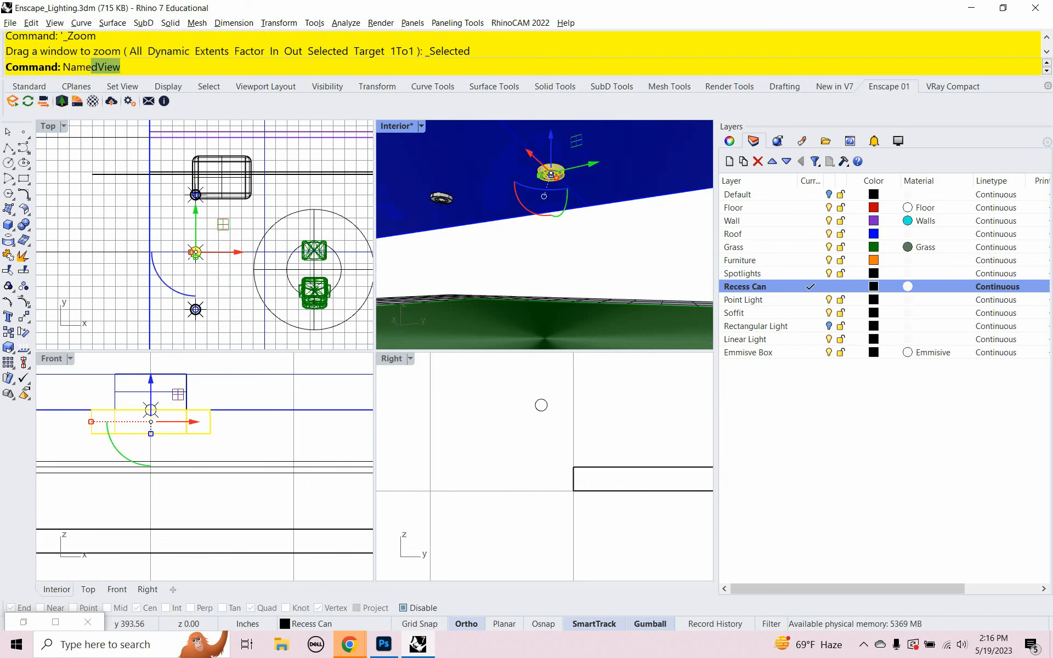
key("Return")
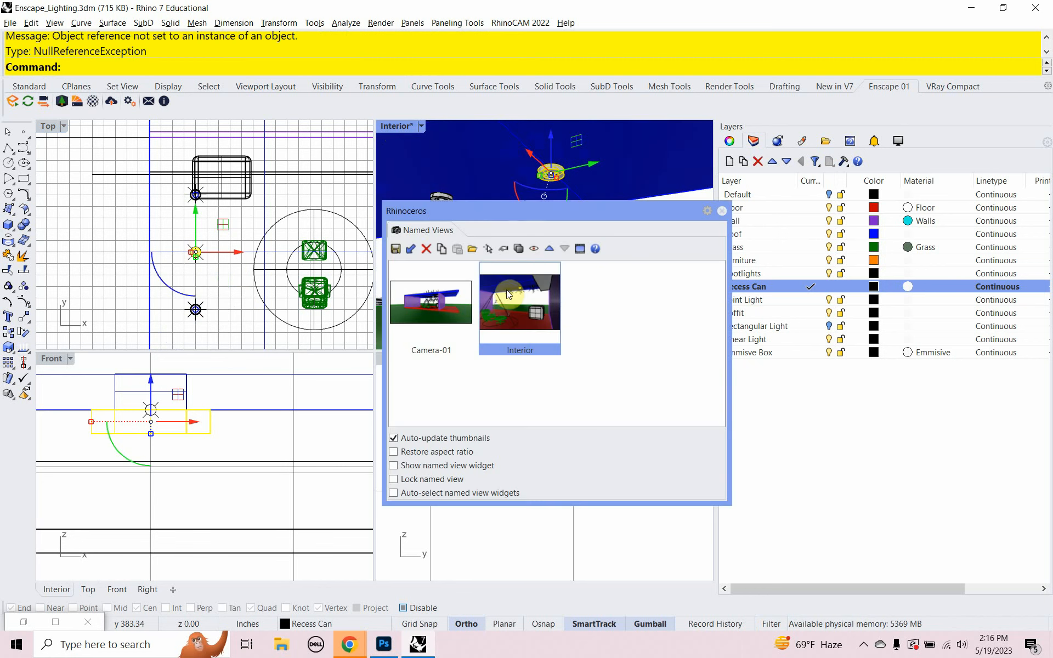
double_click(504, 313)
left_click(721, 211)
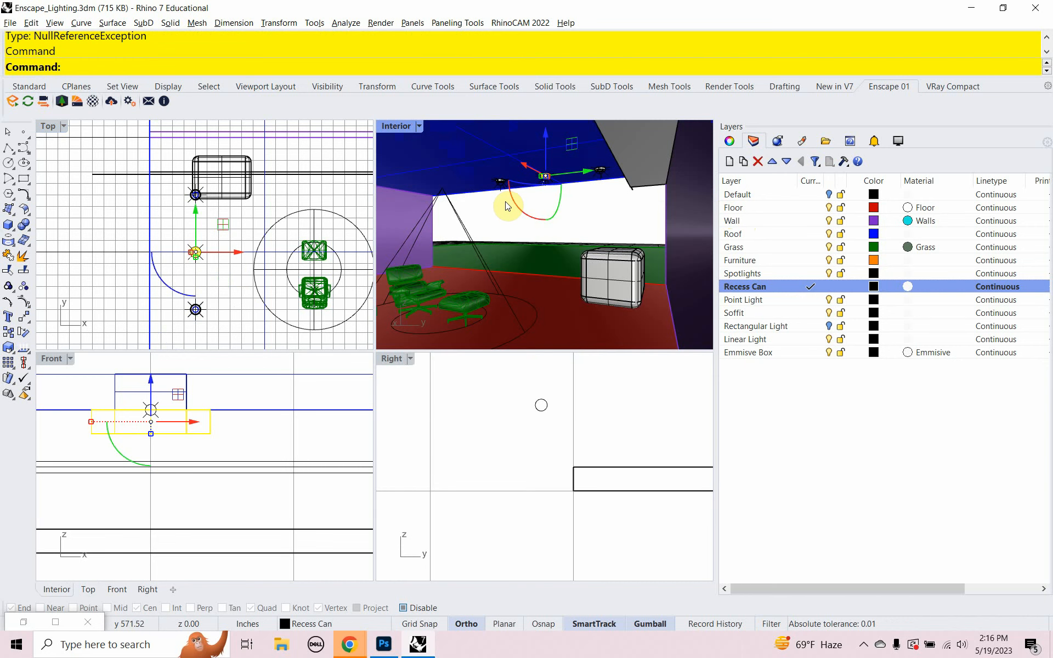
- Start Enscape, restore the Grasshopper notes window, and reposition the render window so the whole interior rendering can be viewed
left_click(13, 101)
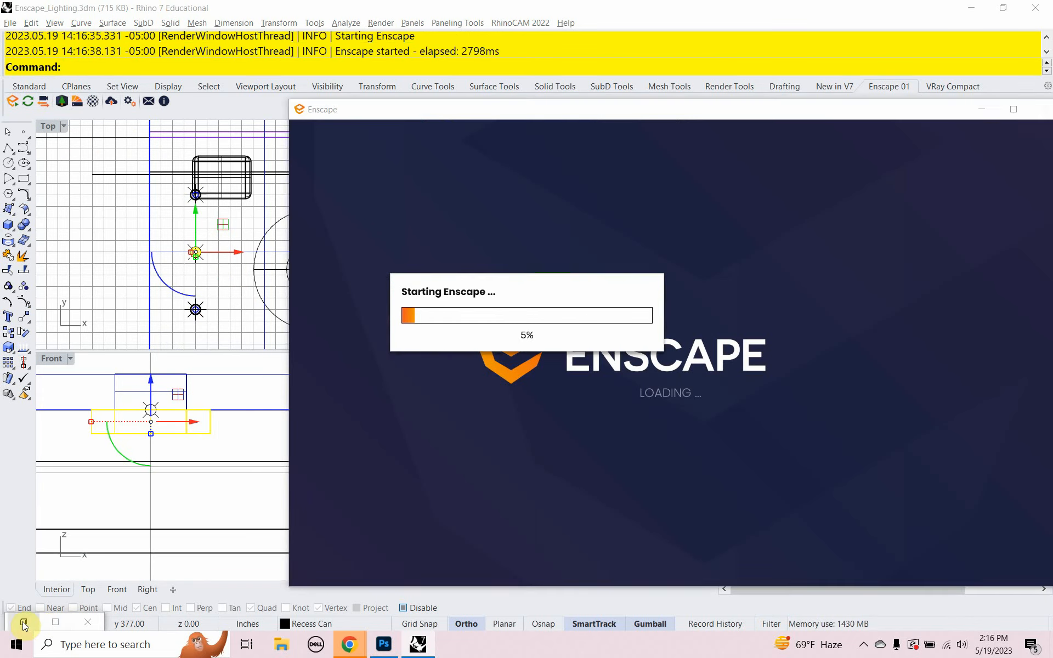
left_click(24, 623)
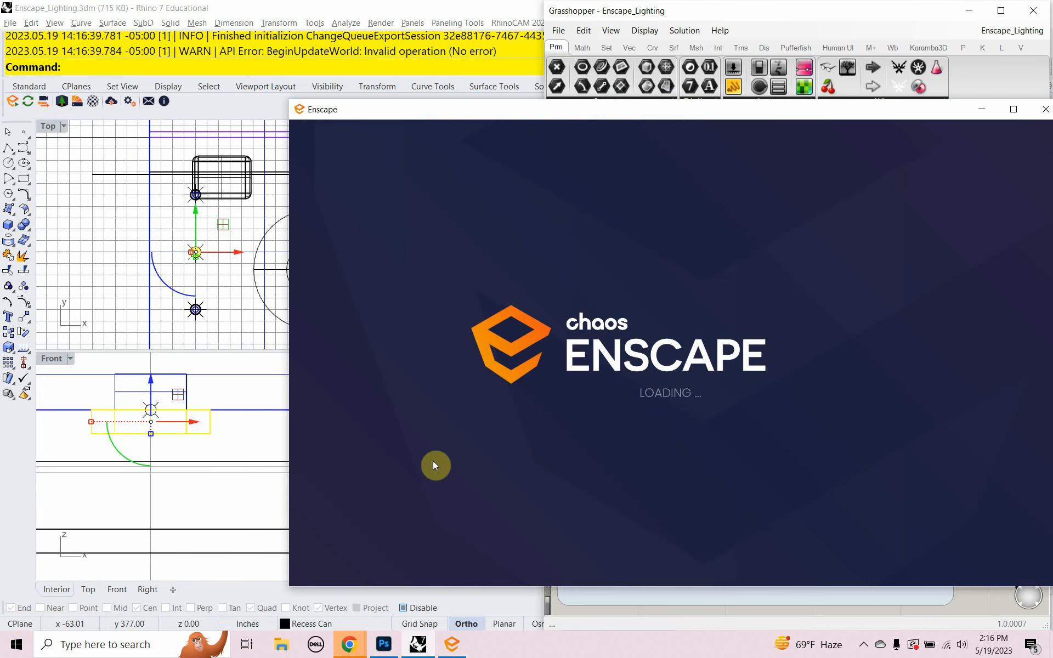
left_click_drag(853, 110, 343, 97)
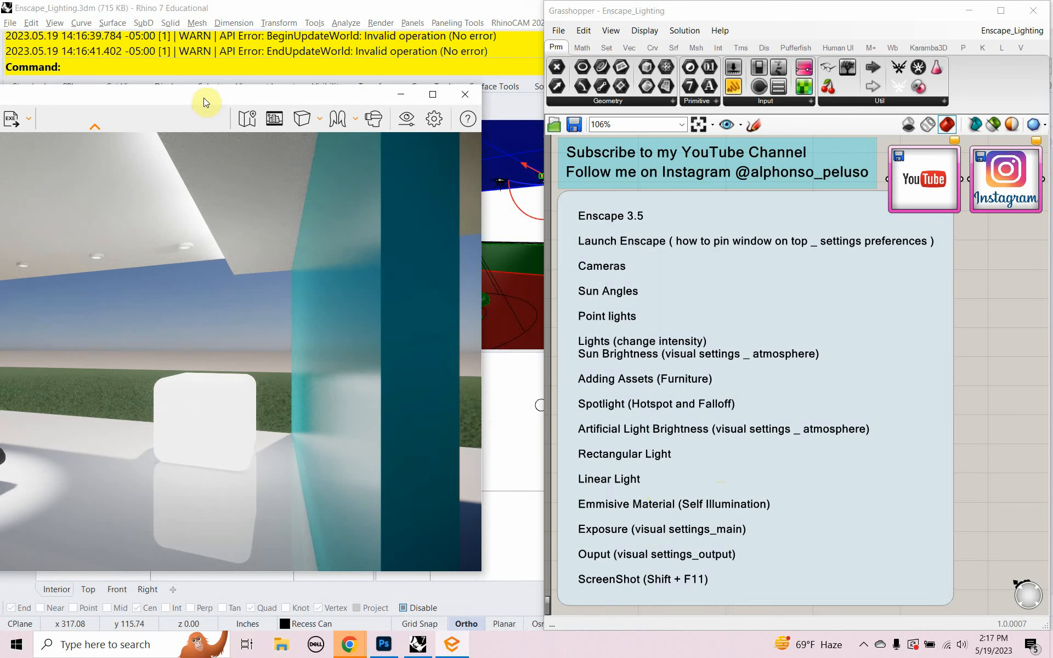
left_click_drag(203, 97, 533, 84)
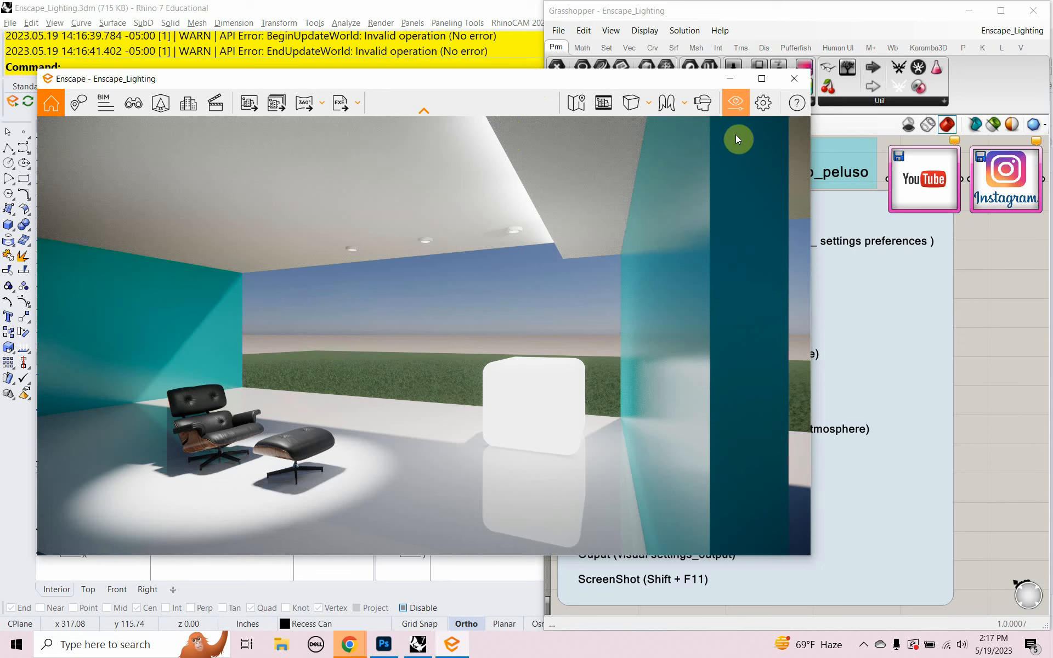
- Open the visual settings, review the atmosphere options, and place the render window beside the main camera settings
left_click(733, 103)
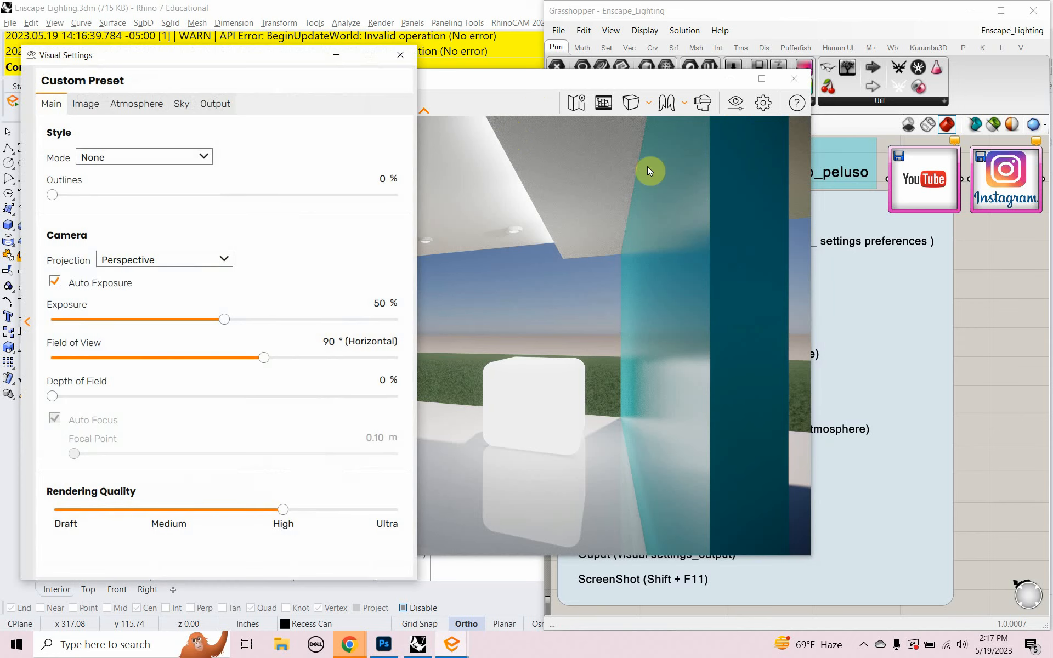
left_click(143, 104)
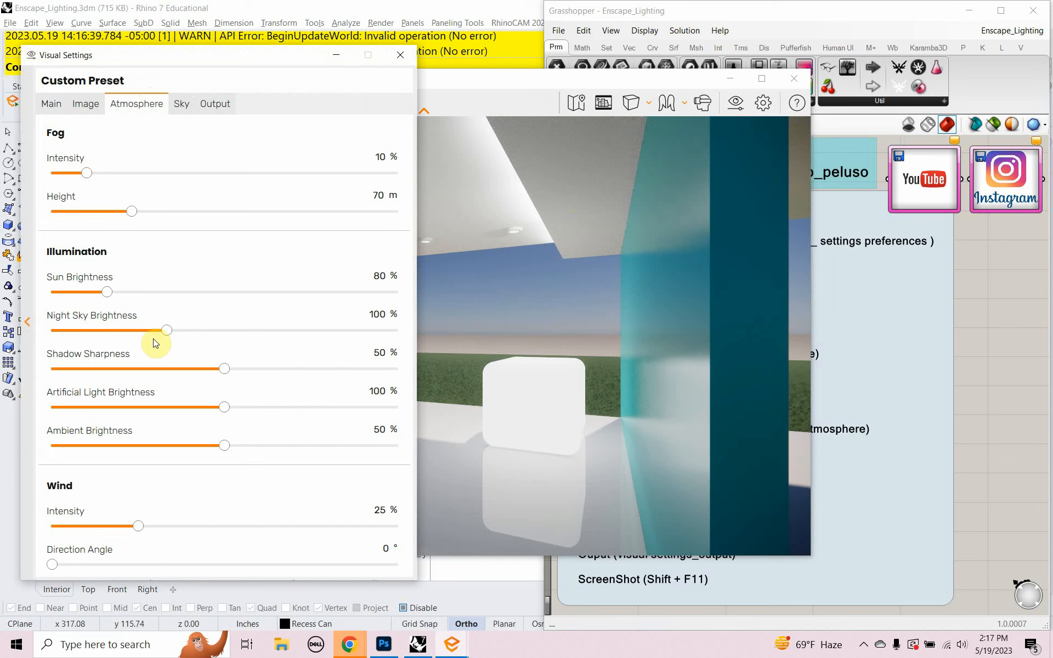
left_click(48, 105)
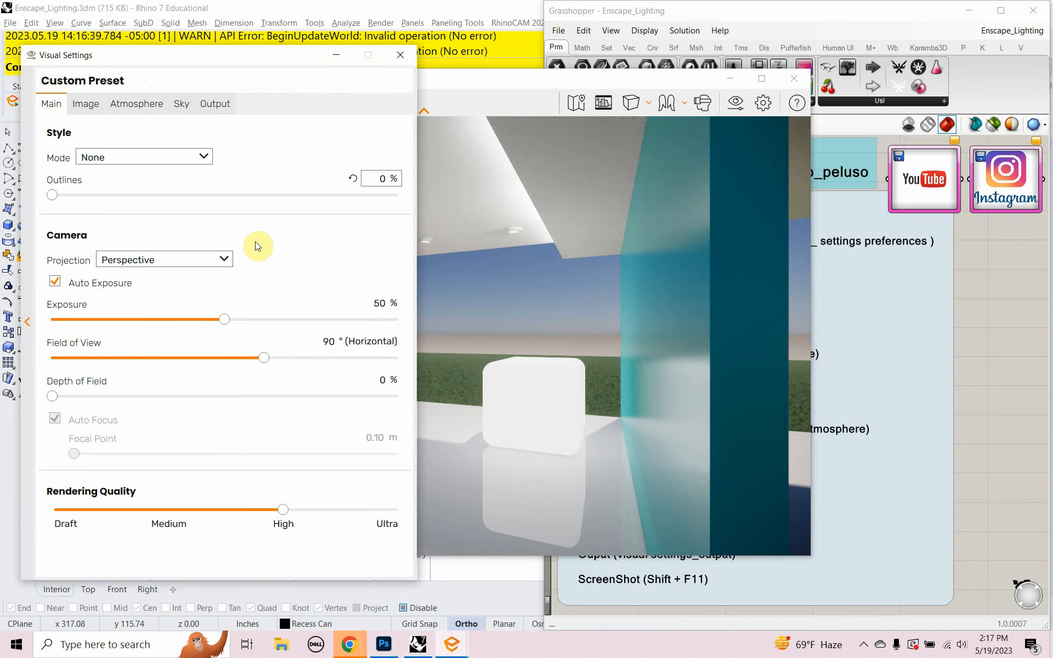
left_click_drag(456, 84, 839, 97)
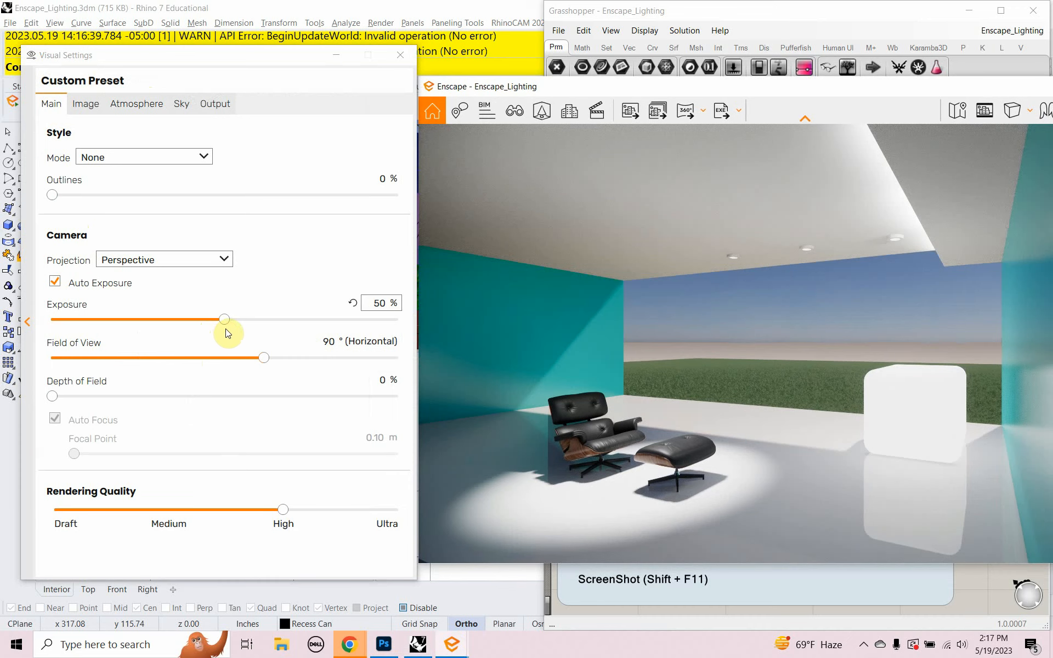
- Test the camera exposure, leave it at 50%, and narrow the horizontal field of view to 83°
mouse_move(225, 321)
left_mouse_down()
mouse_move(159, 323)
mouse_move(330, 330)
mouse_move(229, 338)
left_mouse_up()
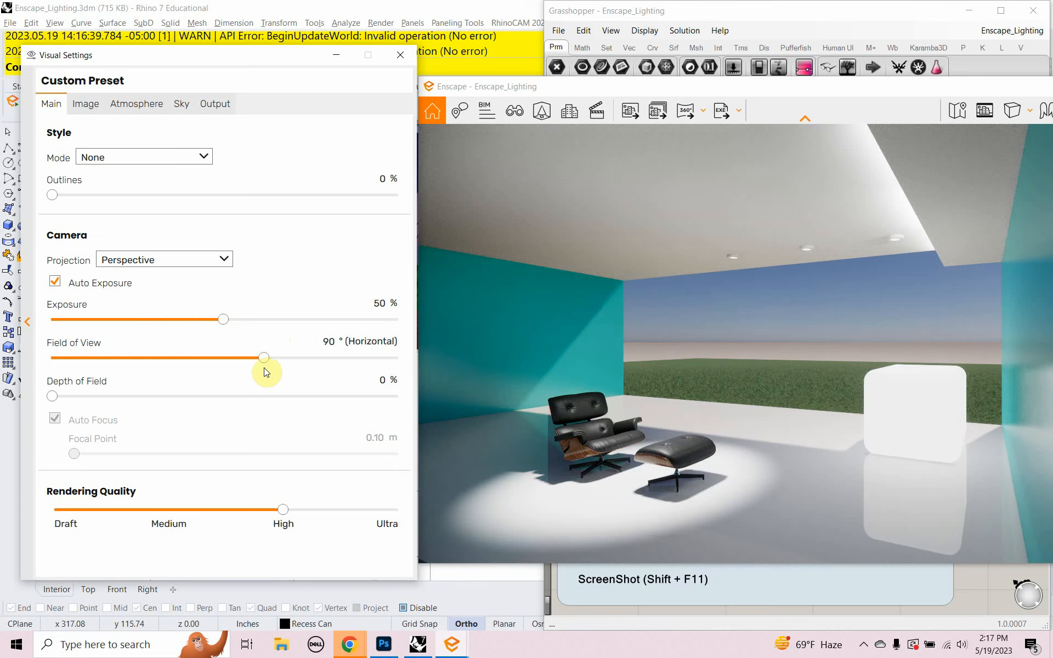
mouse_move(265, 359)
left_mouse_down()
mouse_move(162, 356)
mouse_move(296, 373)
mouse_move(349, 366)
mouse_move(248, 359)
left_mouse_up()
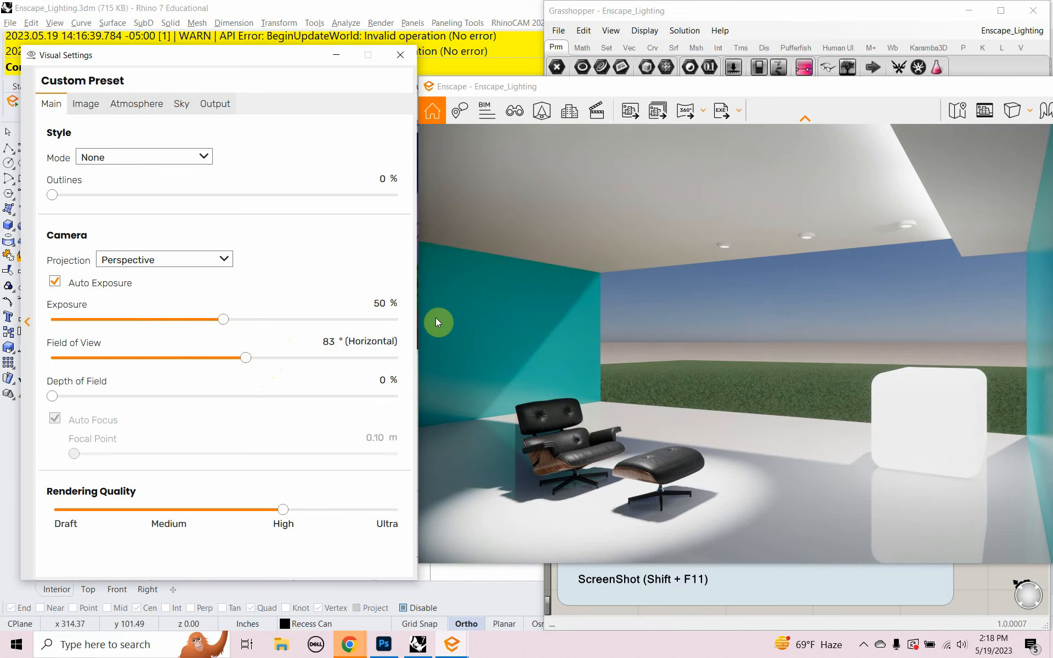
mouse_move(511, 87)
left_mouse_down()
mouse_move(524, 89)
mouse_move(514, 83)
left_mouse_up()
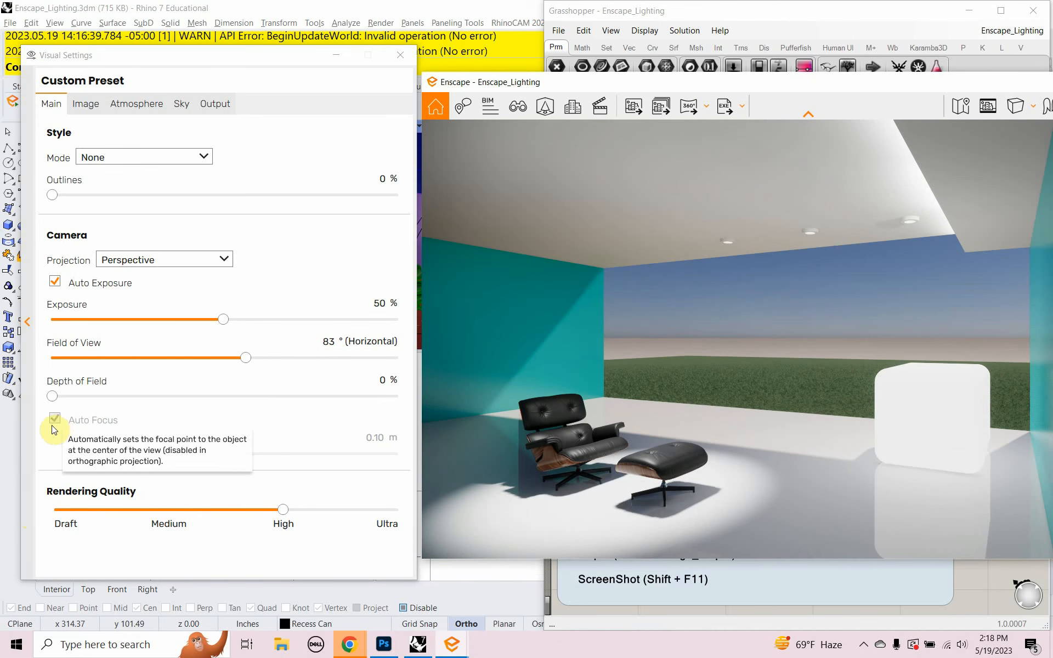
- Set the depth of field to 50%, turn off auto focus, and set the focal point to about 4.83 m
left_click_drag(53, 399, 72, 405)
left_click_drag(103, 410, 249, 420)
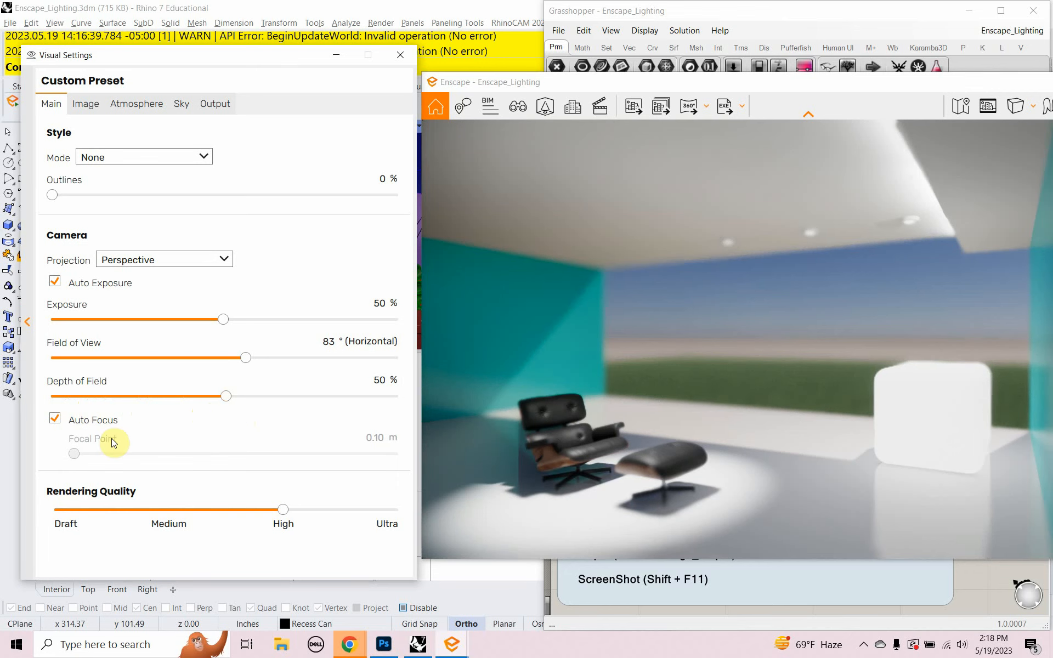
left_click(54, 419)
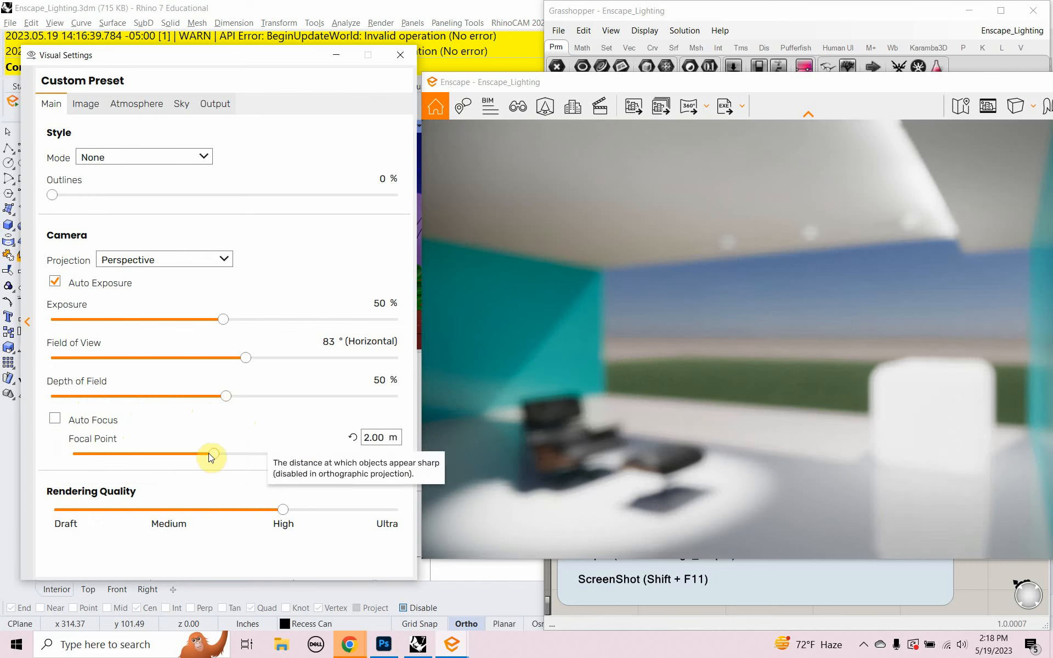
left_click_drag(217, 458, 240, 464)
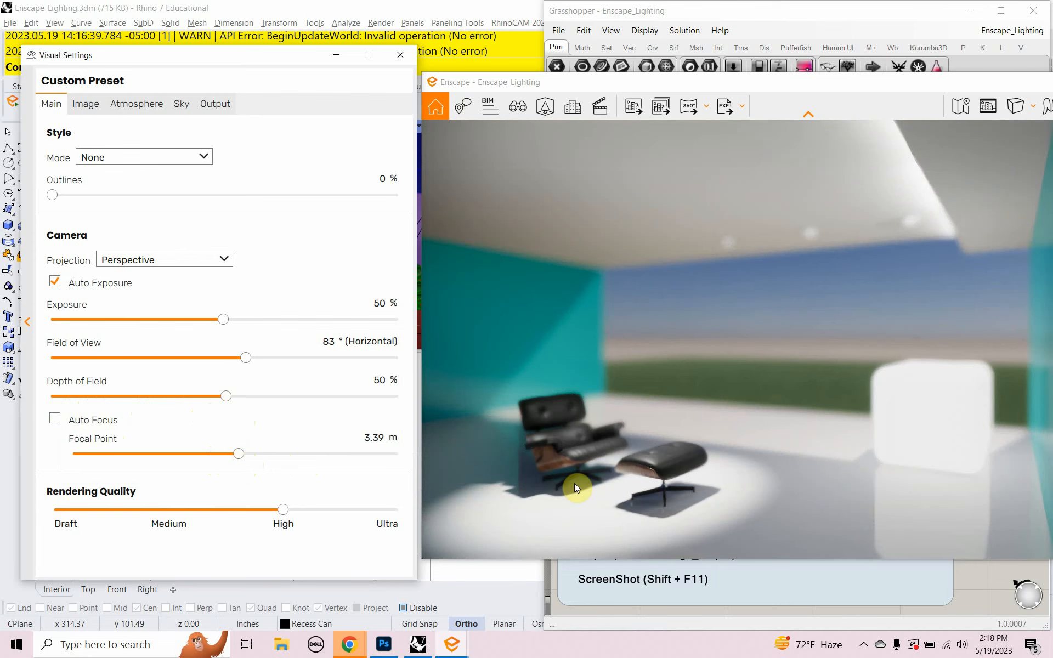
left_click_drag(239, 455, 258, 455)
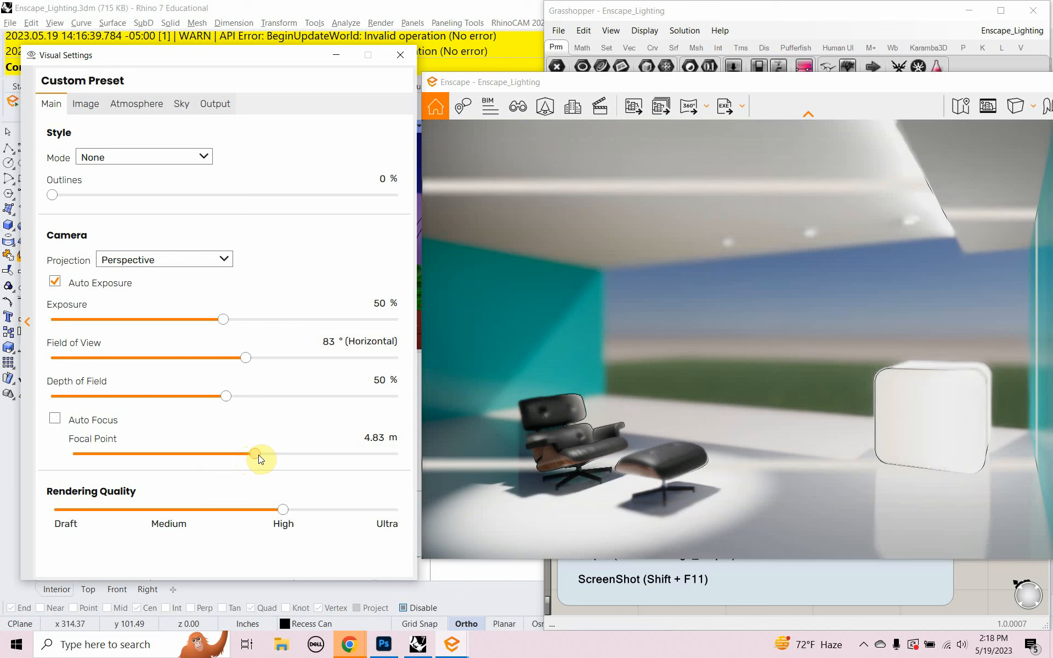
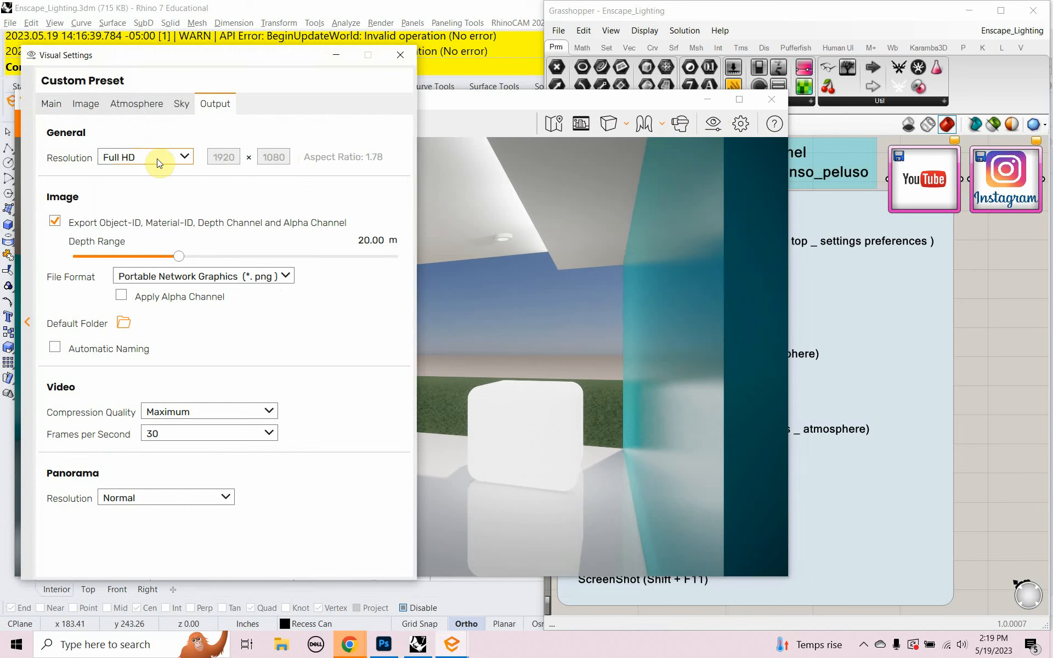
- Try the Ultra HD output resolution, and set the resolution to Custom at 2500 × 1500
left_click(187, 156)
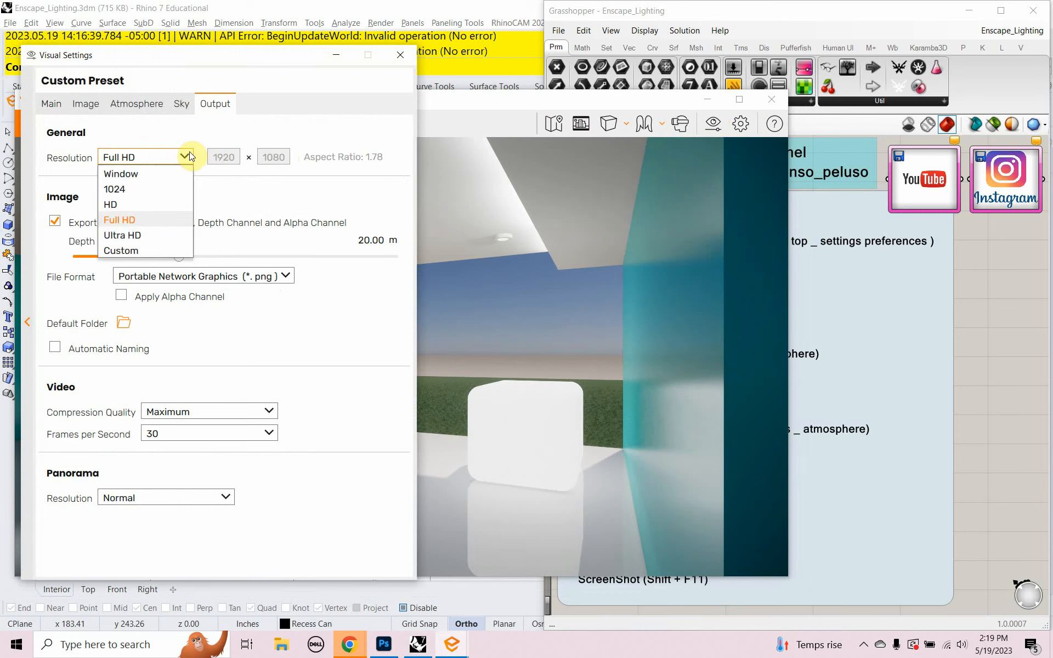
left_click(139, 235)
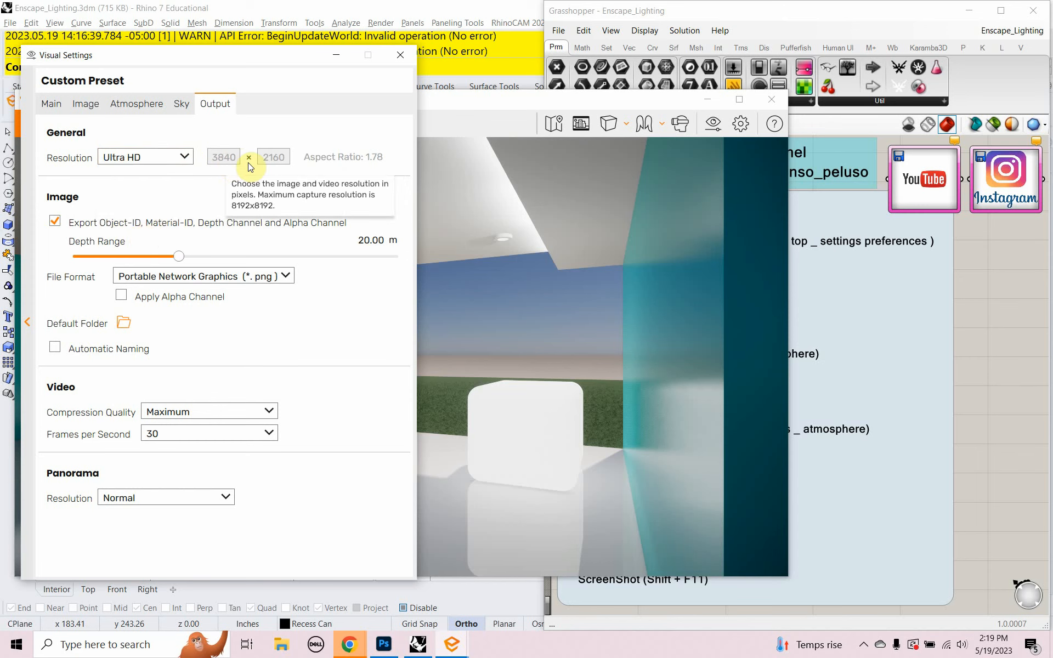
left_click(183, 158)
left_click(149, 251)
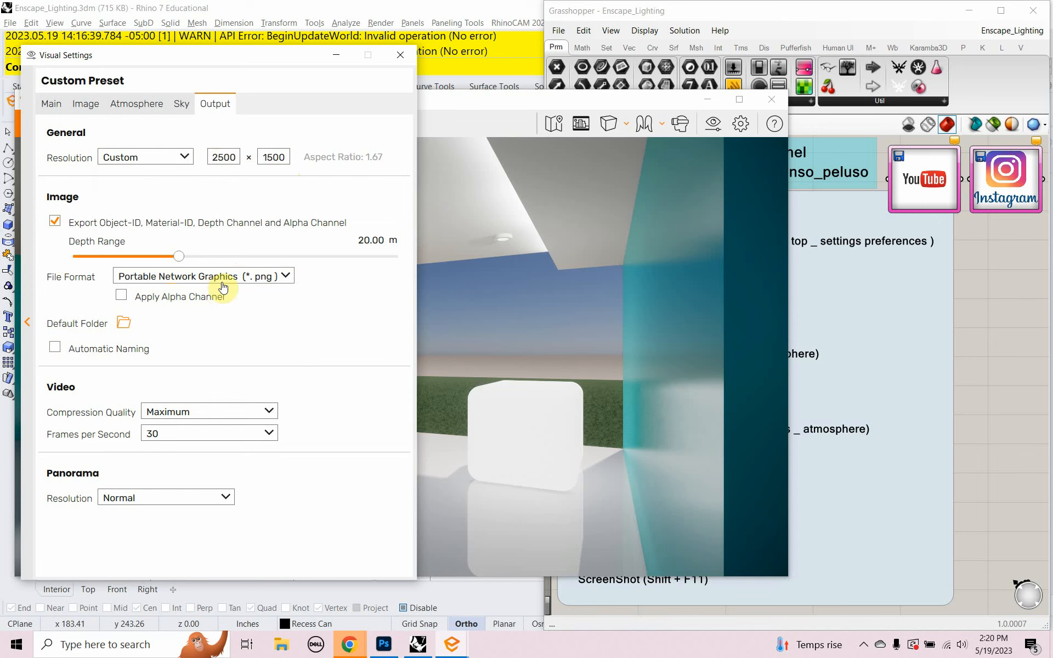
- Toggle Apply Alpha Channel on and off, close the visual settings, and reposition the render window to show the whole interior
left_click(121, 296)
left_click(121, 297)
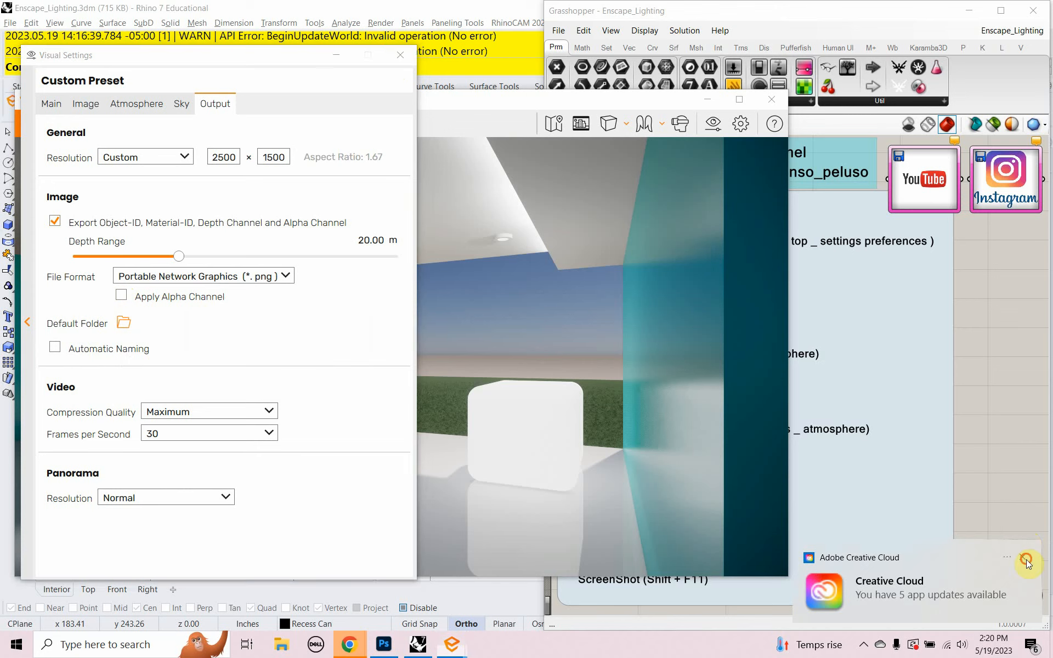
left_click(1023, 557)
left_click(402, 57)
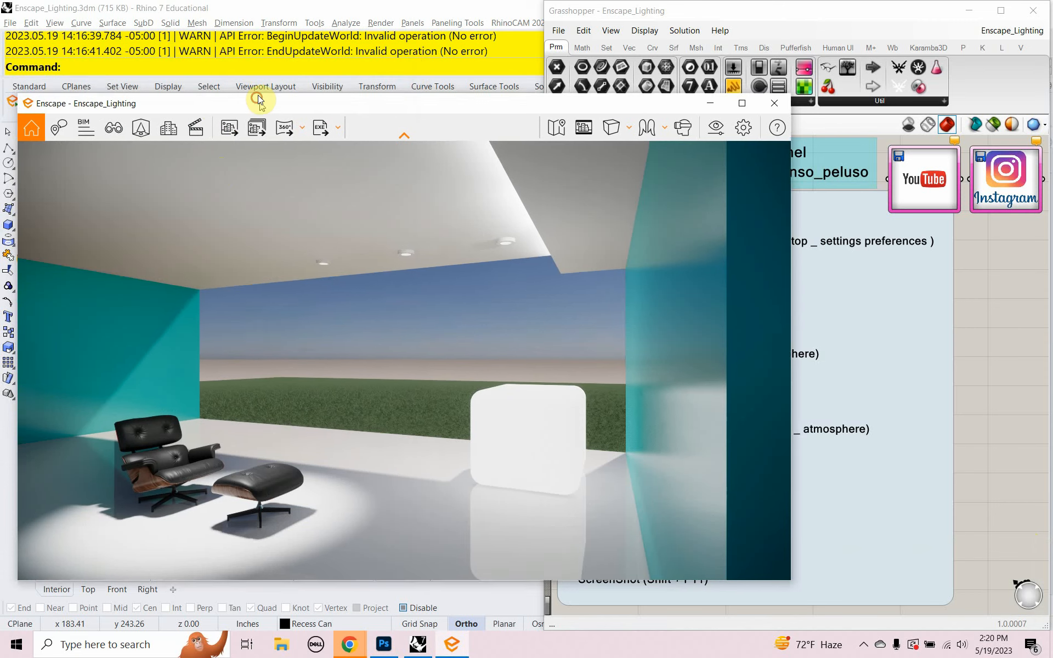
left_click_drag(258, 101, 315, 83)
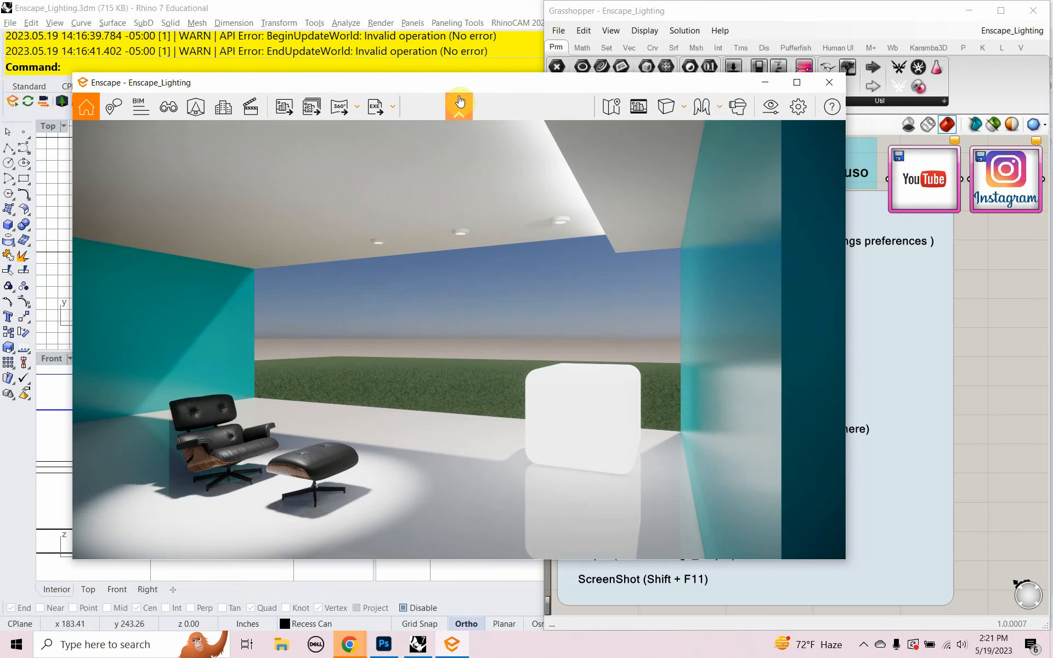
mouse_move(459, 87)
left_mouse_down()
mouse_move(442, 104)
mouse_move(447, 94)
left_mouse_up()
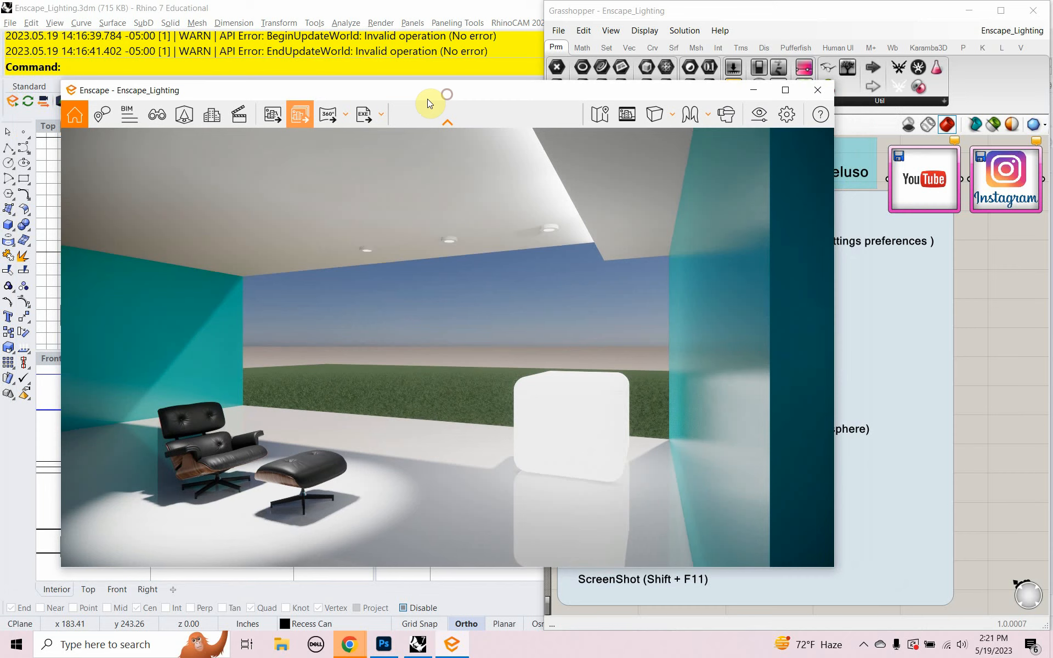
- Save a screenshot of the rendering as Enscape_Lighting in Portable Network Graphics format in the Enscape_Lighting folder
left_click(269, 117)
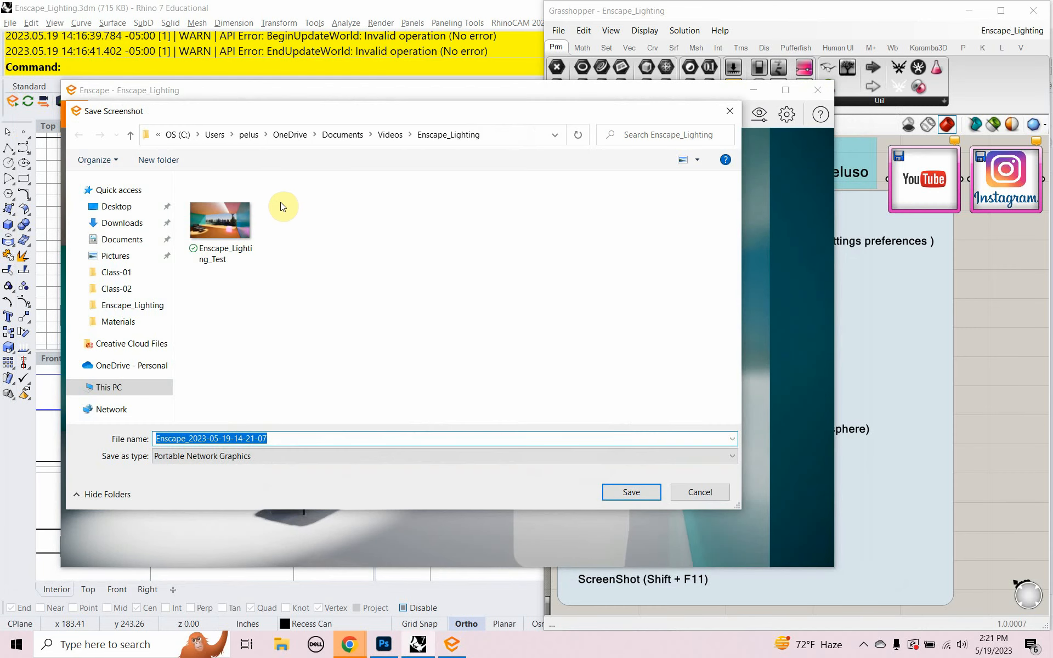
left_click(247, 256)
double_click(248, 439)
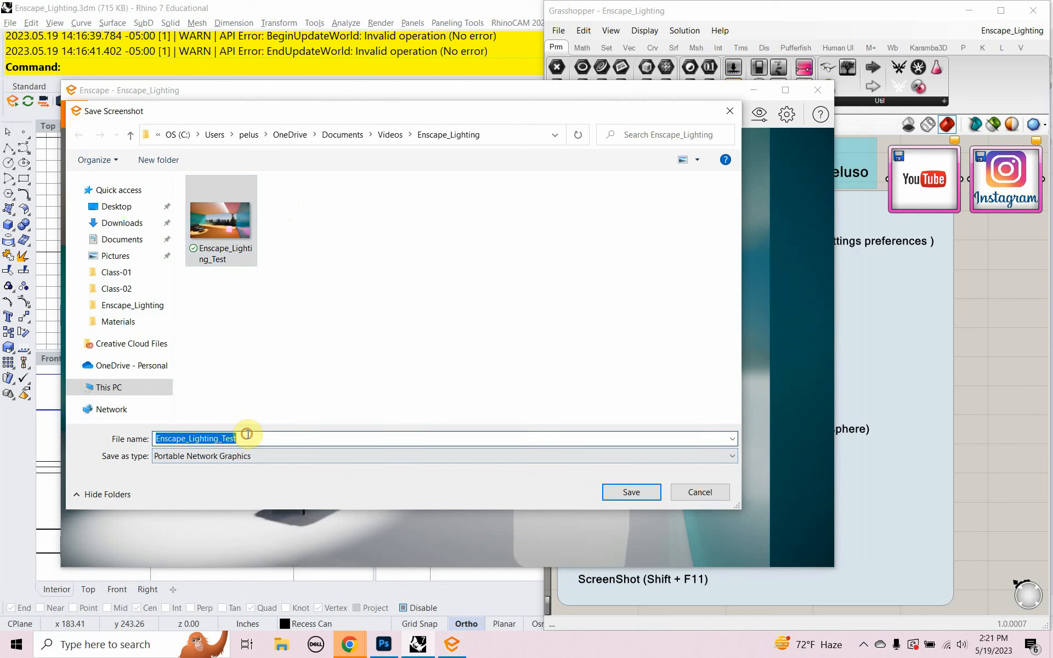
left_click(245, 439)
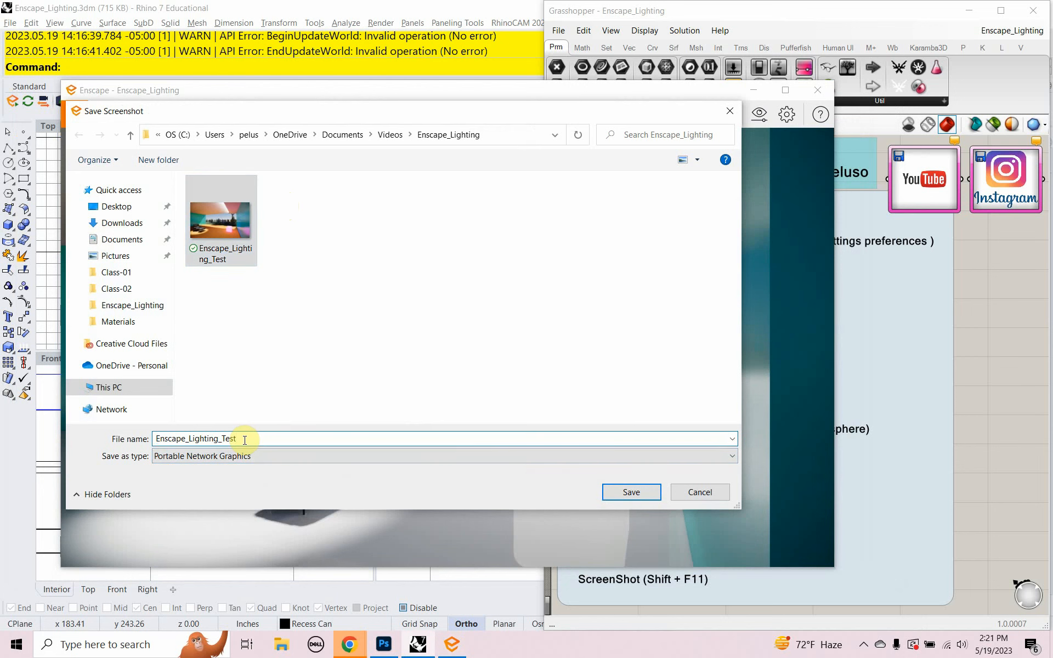
key("BackSpace")
key("BackSpace")
key("BackSpace")
key("BackSpace")
key("BackSpace")
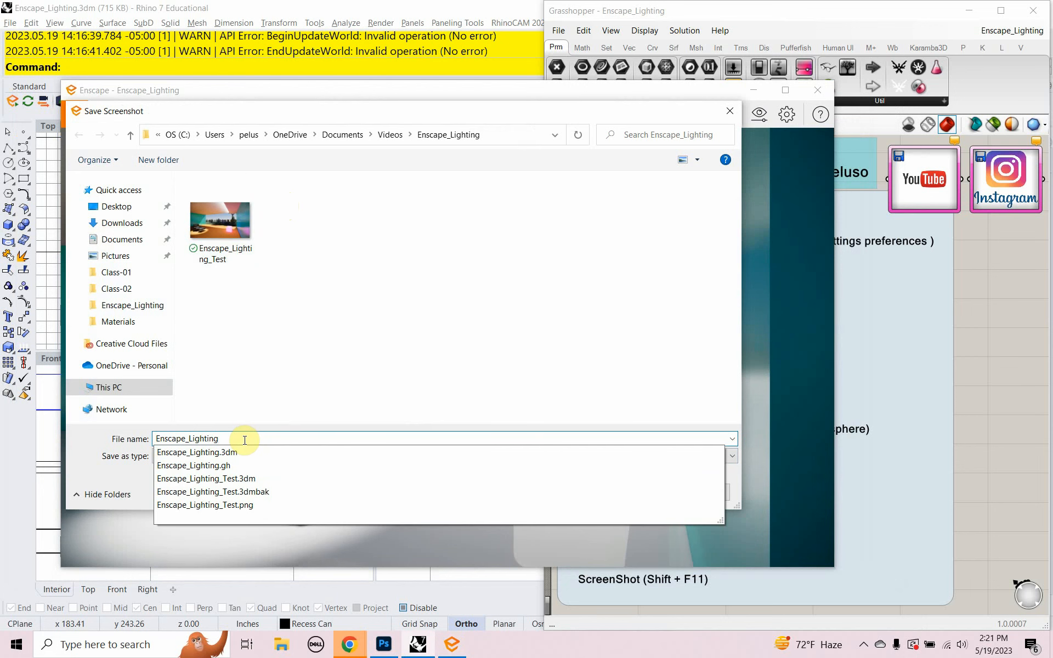
left_click(265, 374)
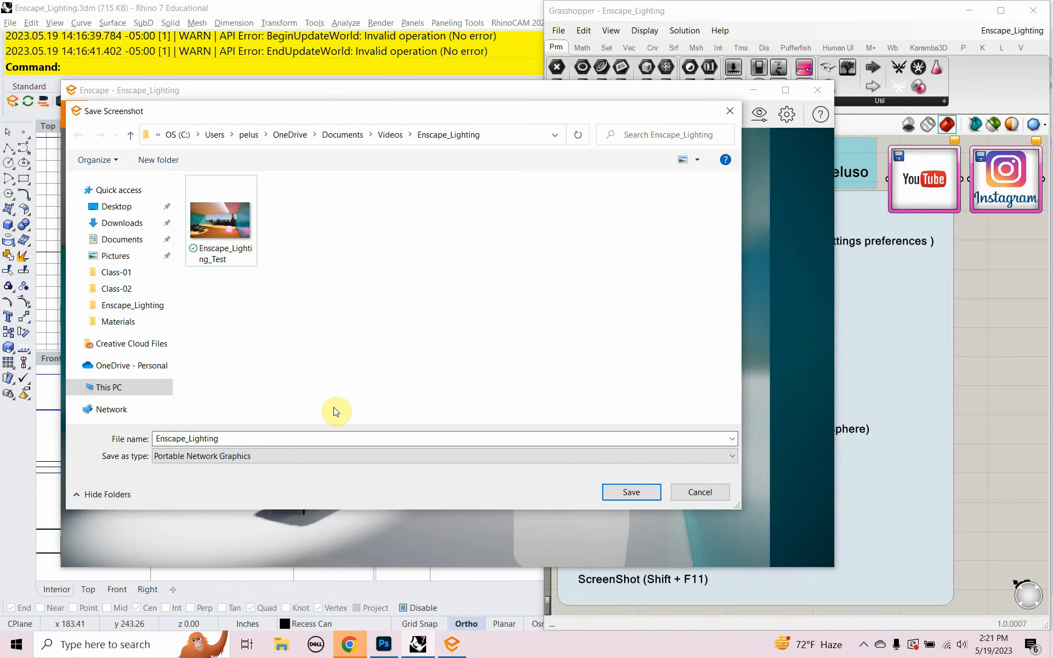
left_click(619, 493)
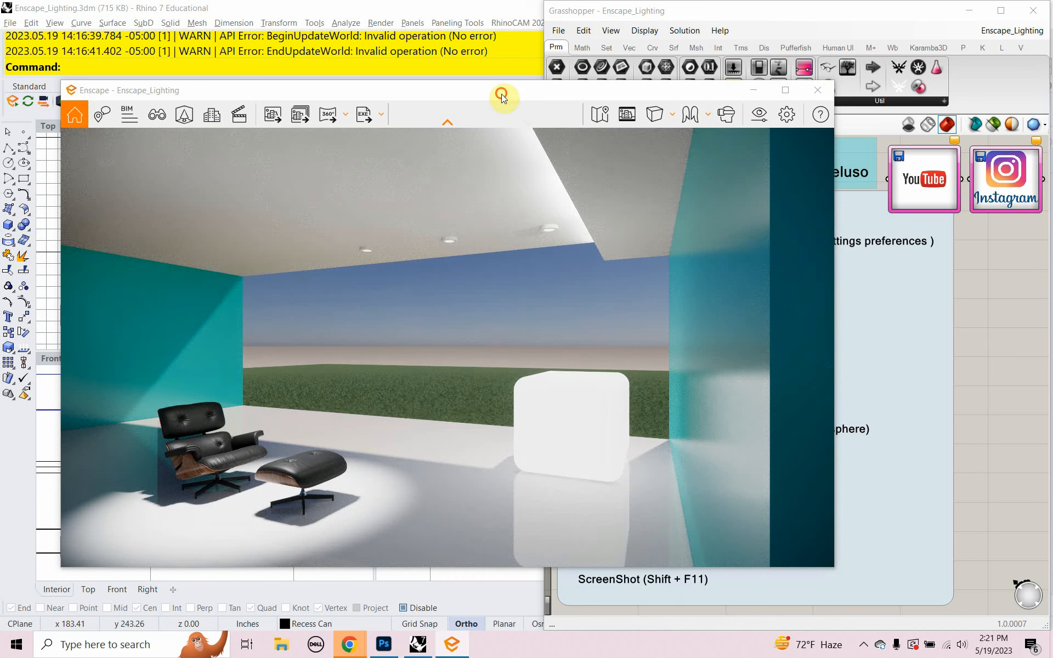
- Minimize the Grasshopper notes, turn on the Default layer in Rhino, and bring the whole render window back into view
left_click_drag(501, 94, 206, 120)
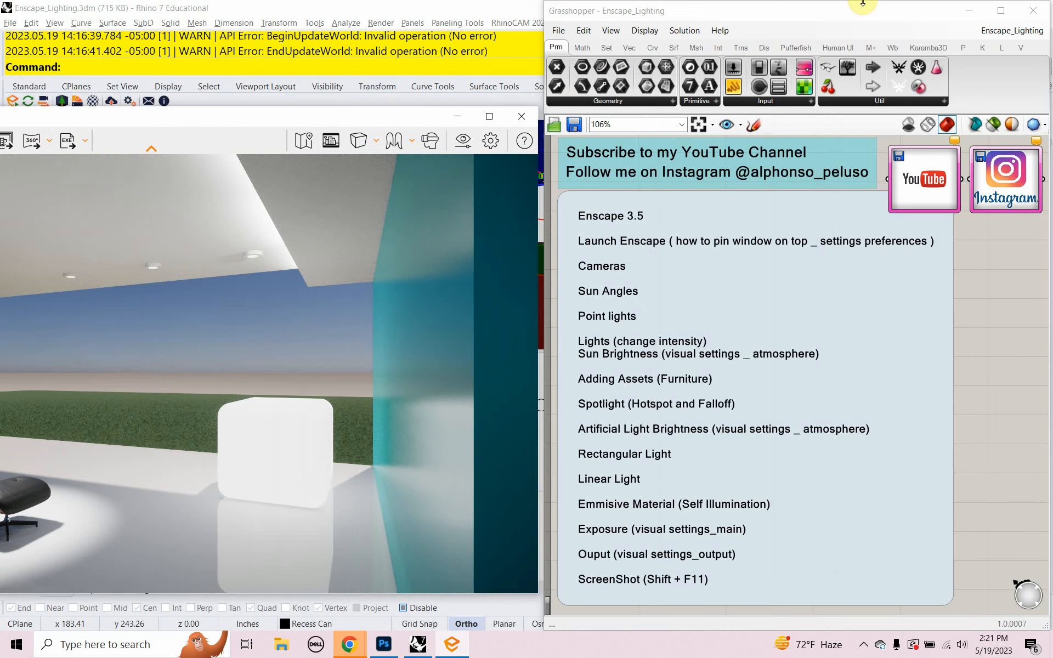
left_click(970, 10)
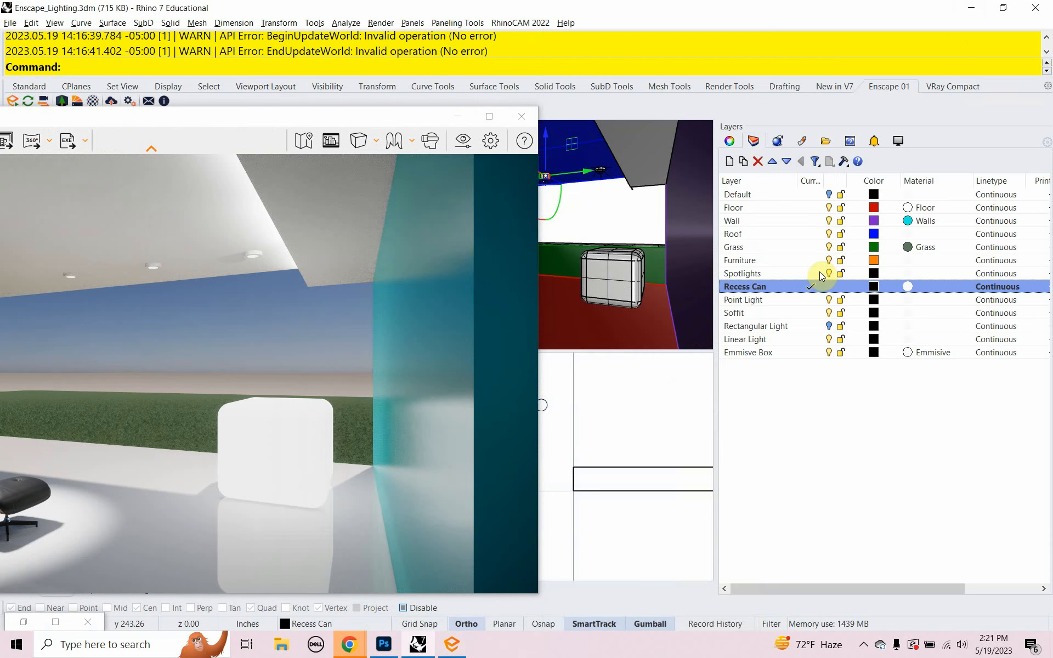
left_click(820, 194)
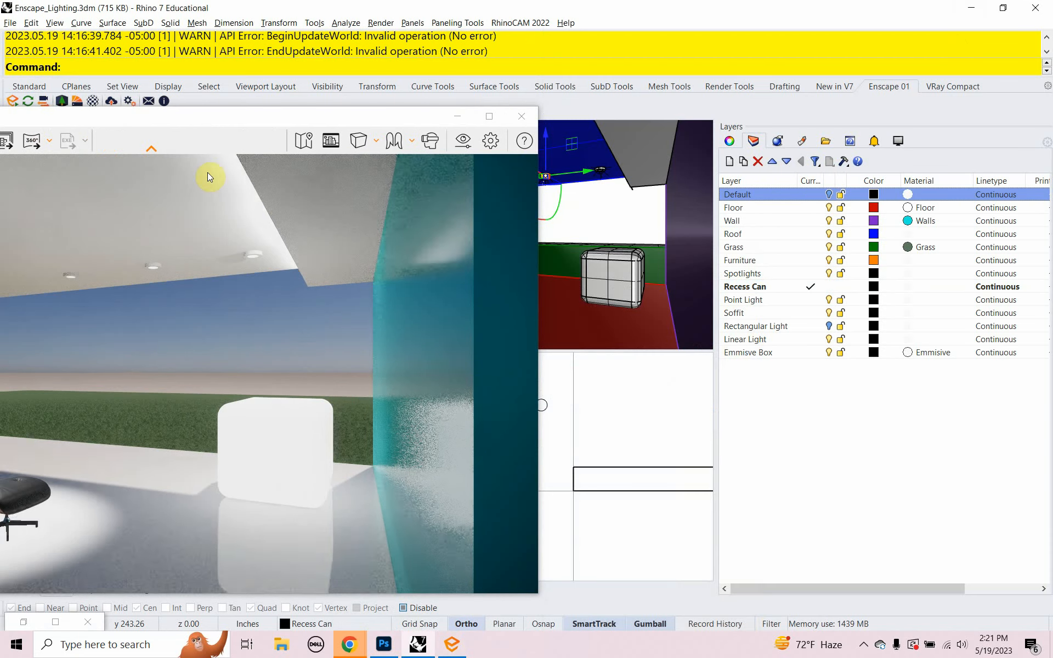
left_click_drag(184, 119, 481, 70)
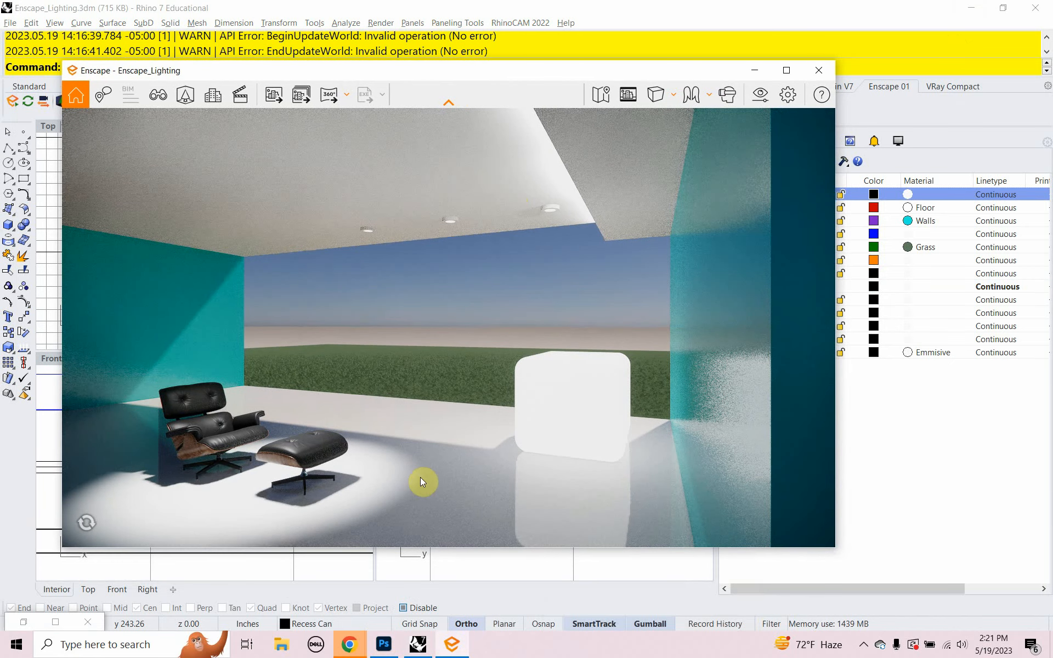
- Switch to Photoshop to open the Enscape_Lighting.png rendering, and return to Rhino
mouse_move(380, 651)
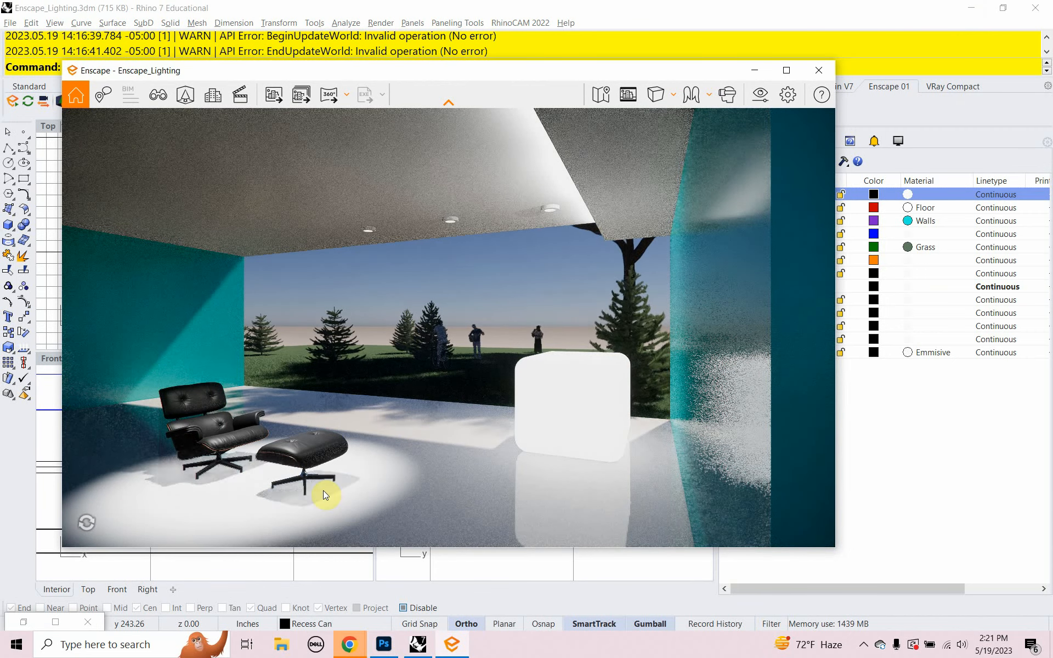
left_click(384, 644)
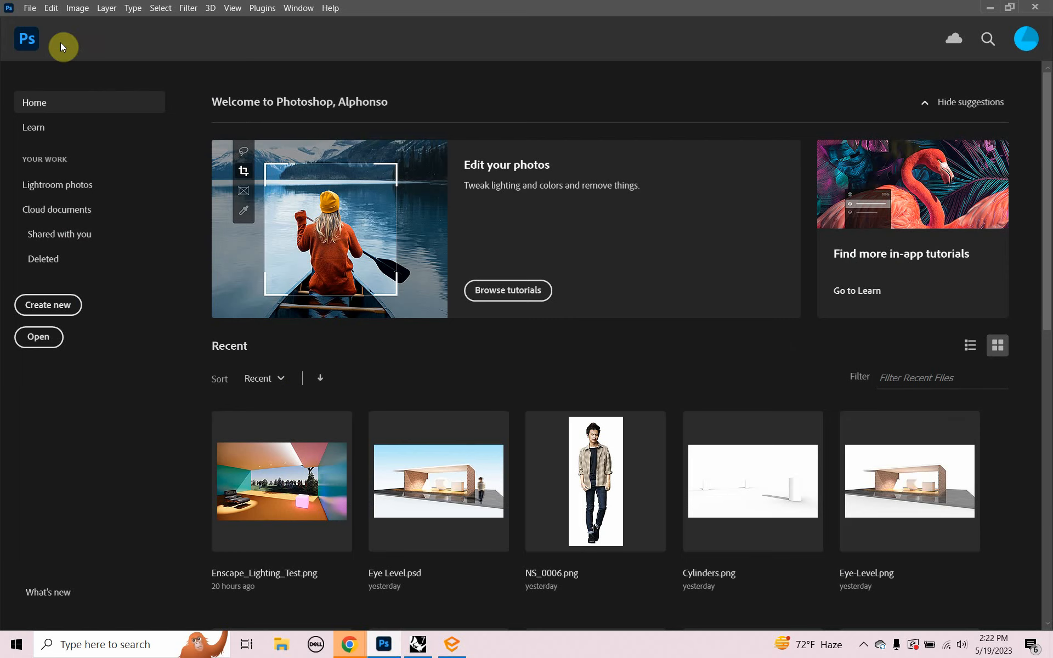
left_click(29, 8)
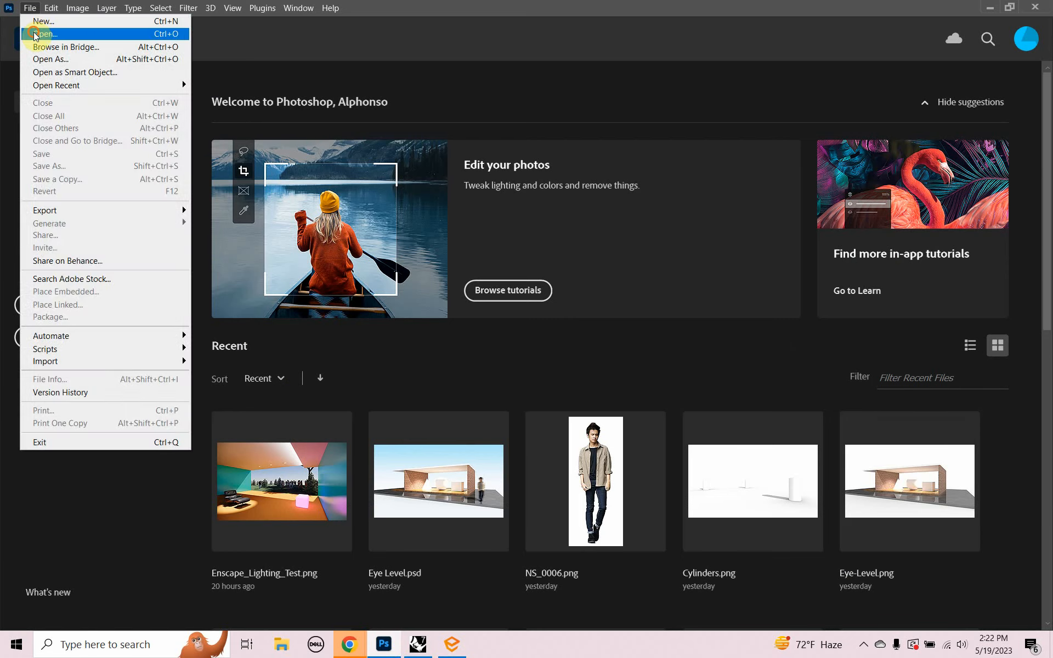
left_click(35, 34)
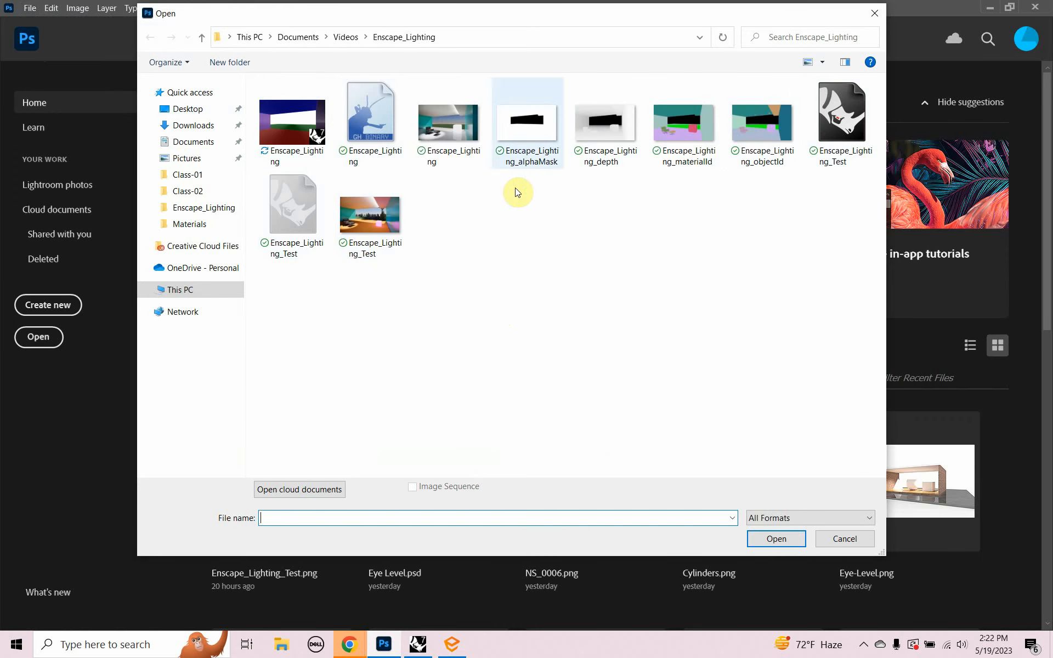
double_click(444, 128)
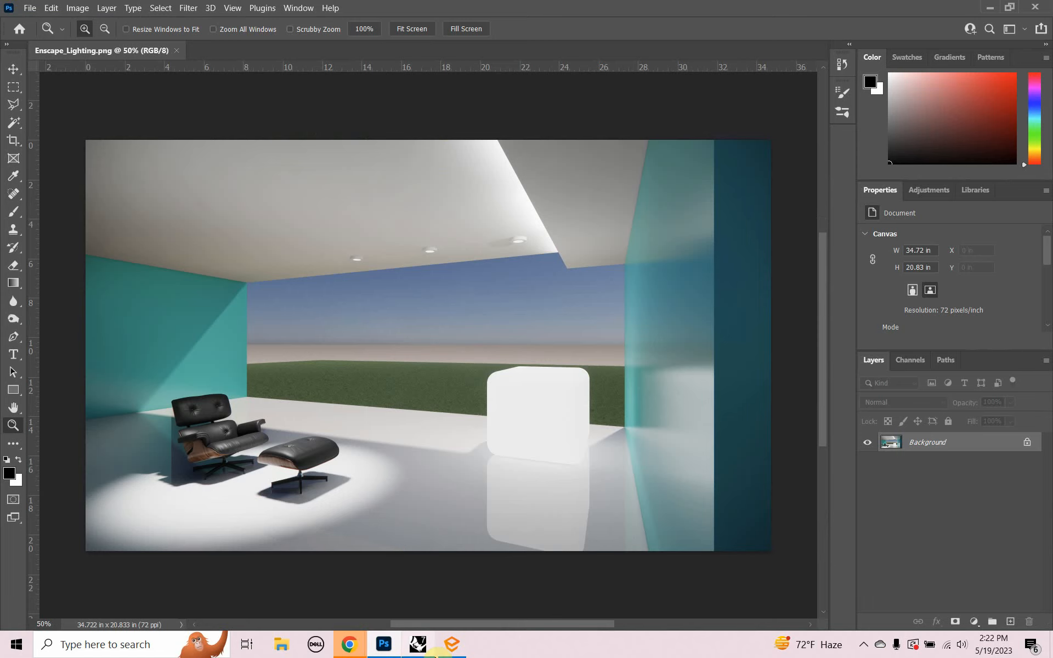
left_click(417, 644)
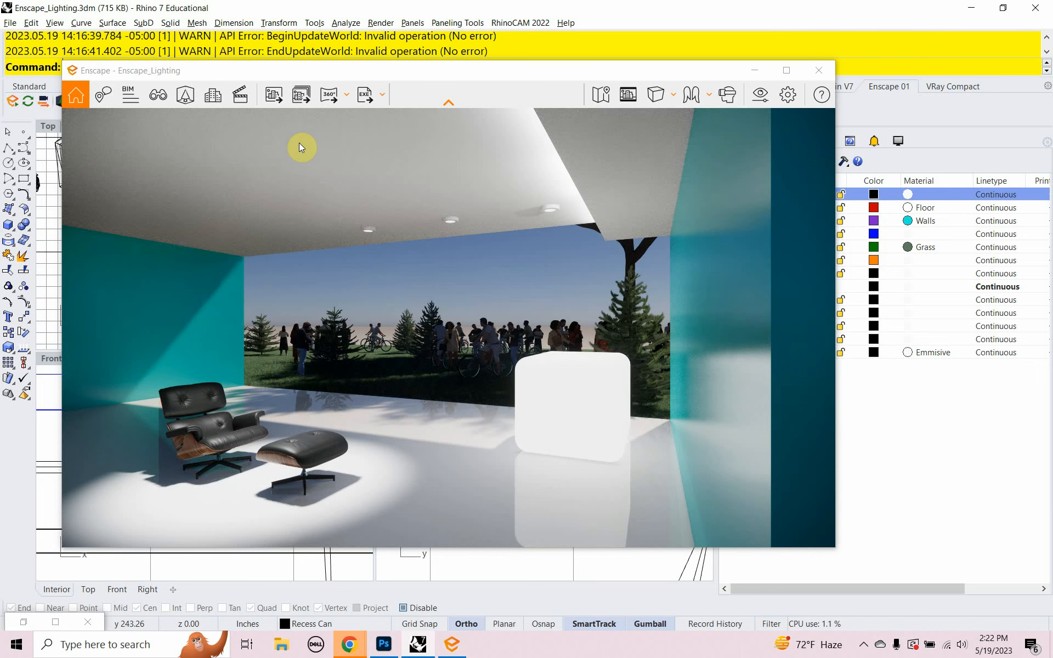
- Save another screenshot of the rendering with the trees and people as Enscape_Lighting-02 in Portable Network Graphics format in the Enscape_Lighting folder
key("shift+Home")
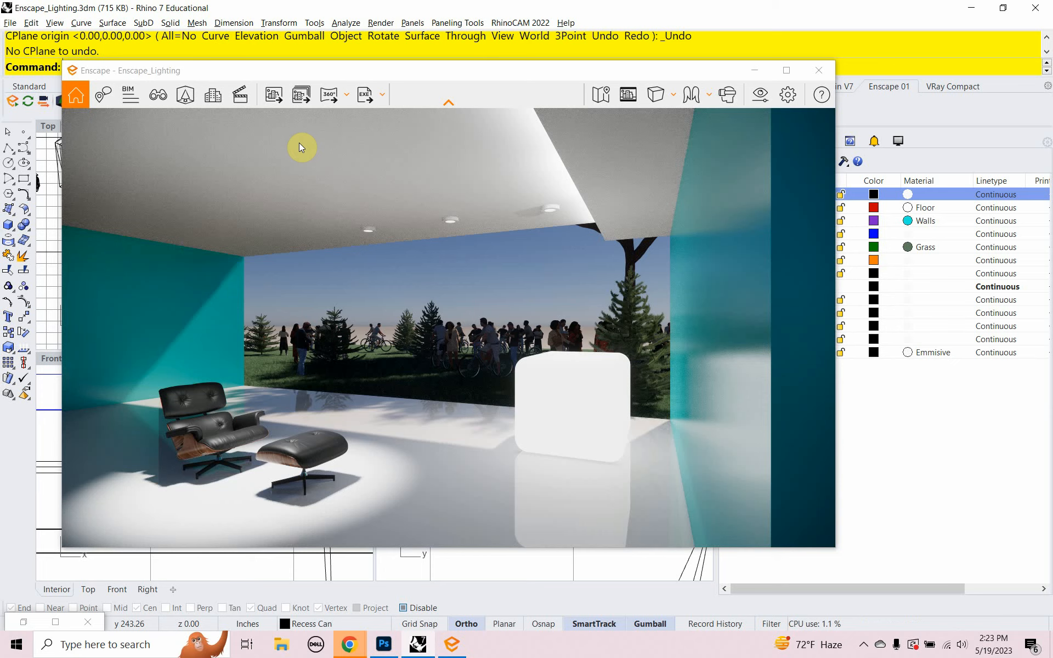
left_click(287, 72)
mouse_move(286, 70)
left_mouse_down()
mouse_move(290, 89)
mouse_move(288, 77)
left_mouse_up()
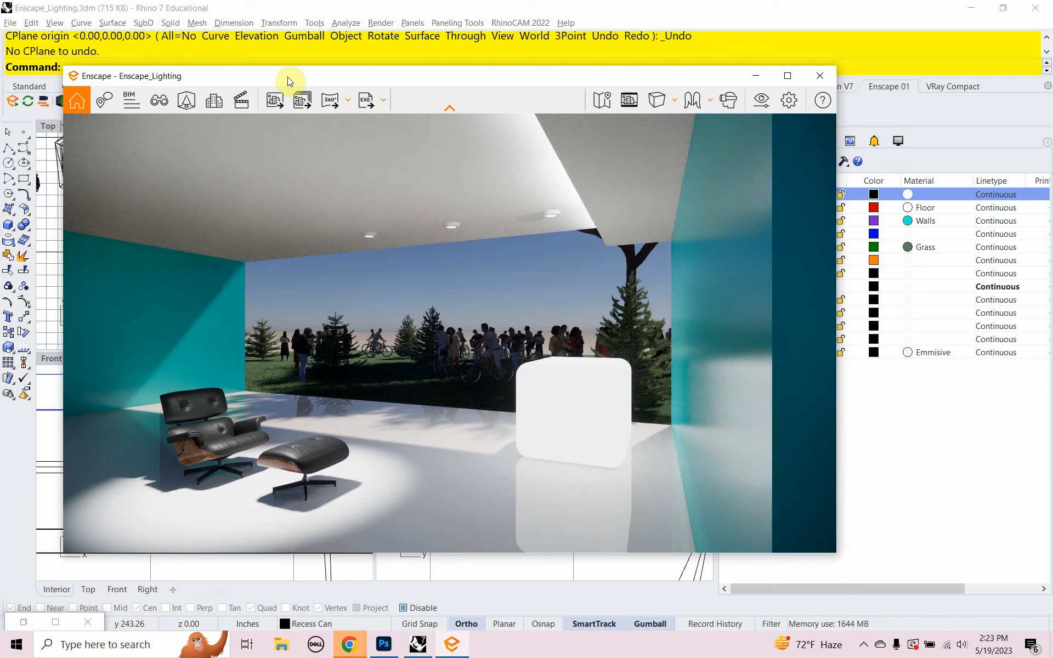
left_click(274, 101)
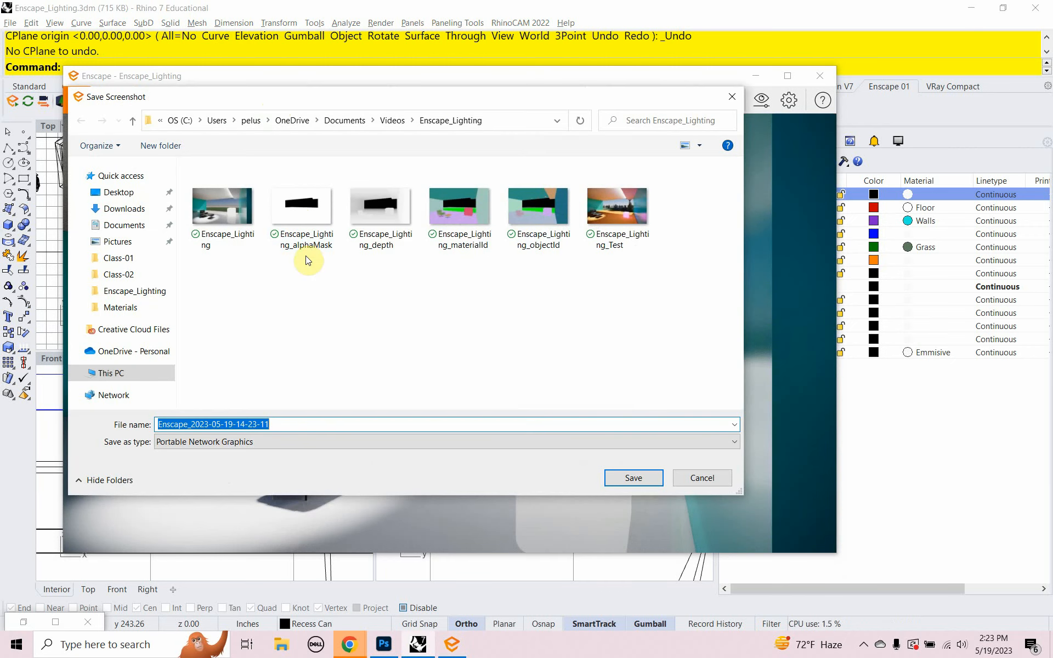
left_click(217, 206)
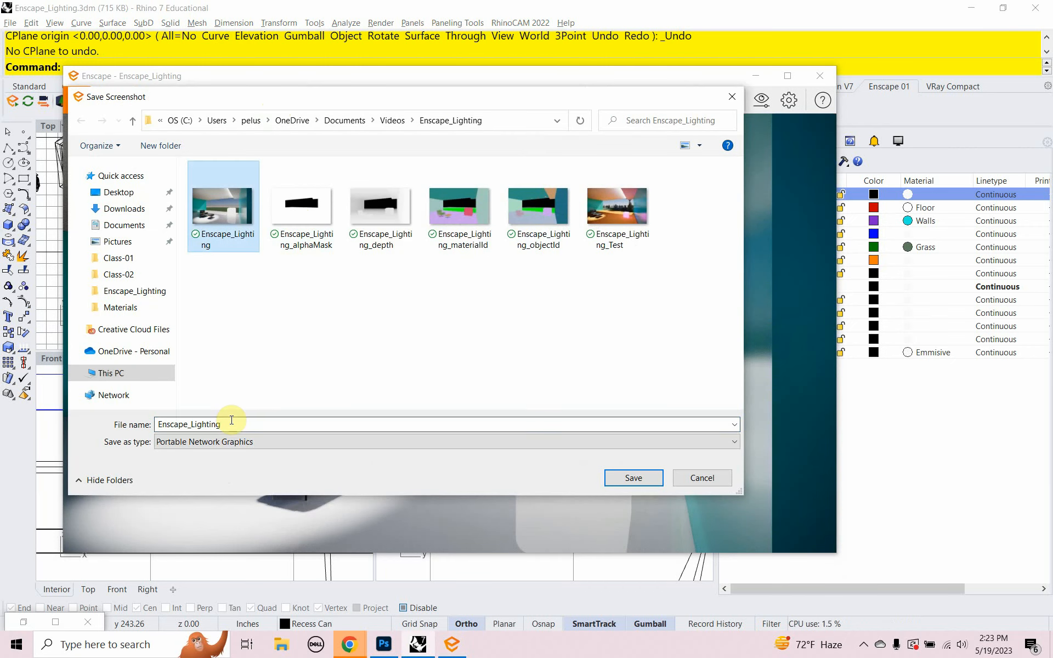
double_click(231, 425)
left_click(231, 425)
type("-")
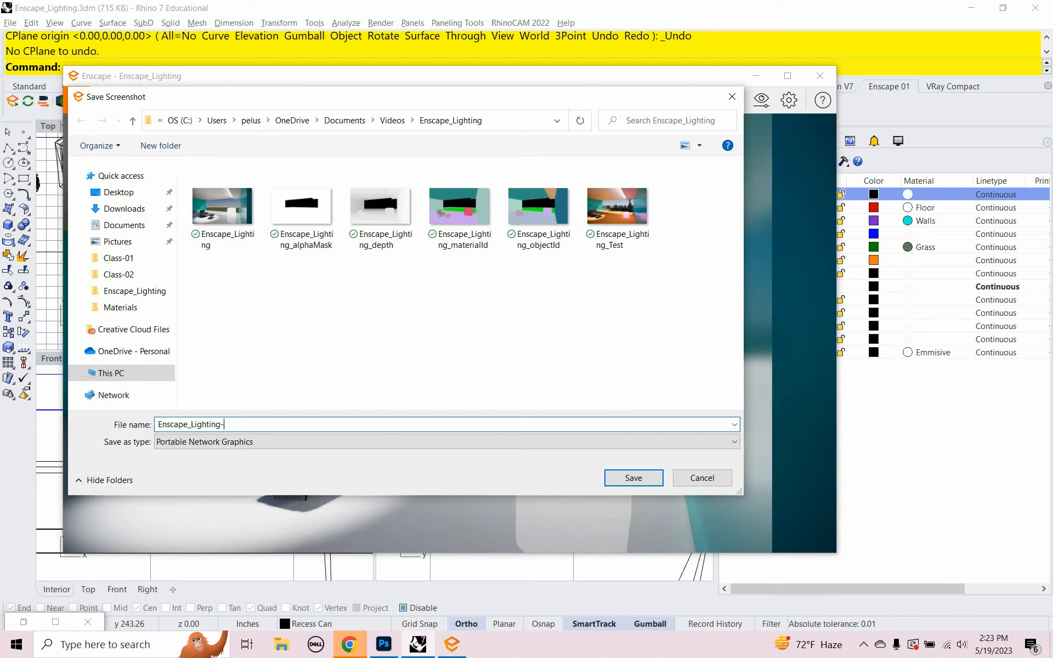
type("02")
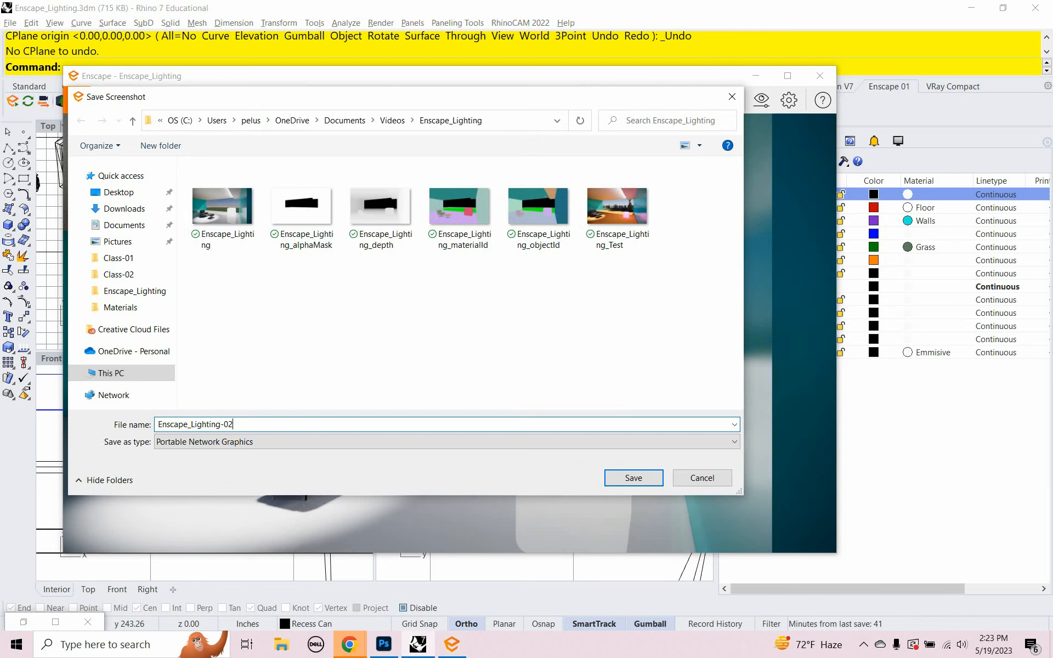
left_click(619, 479)
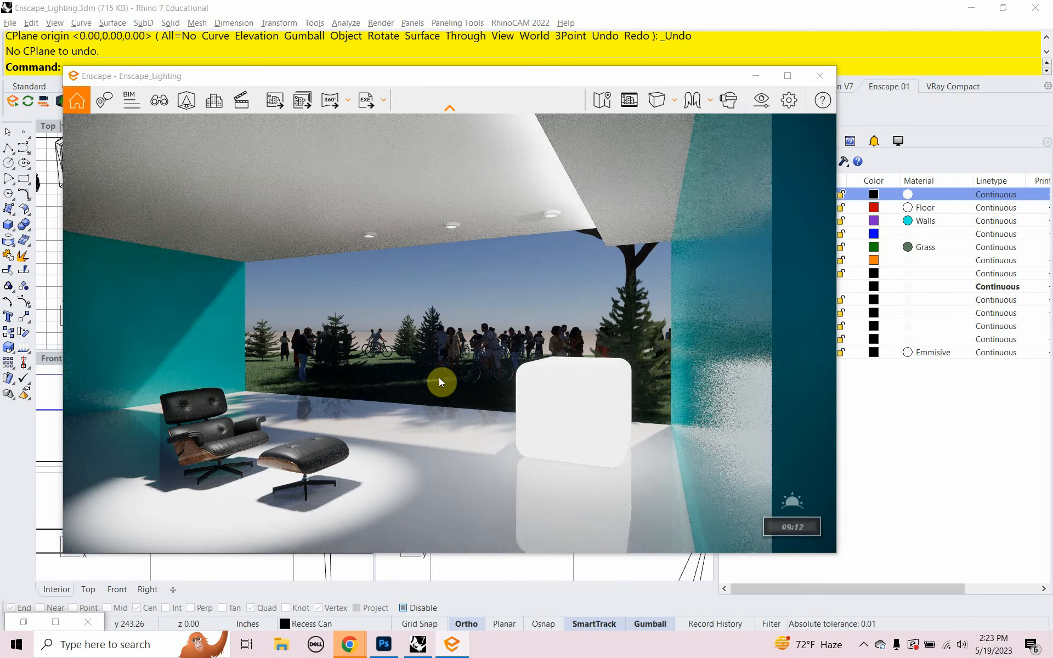
- Switch to Photoshop and open the Enscape_Lighting-02 PNG rendering from the Enscape_Lighting folder
left_click(383, 644)
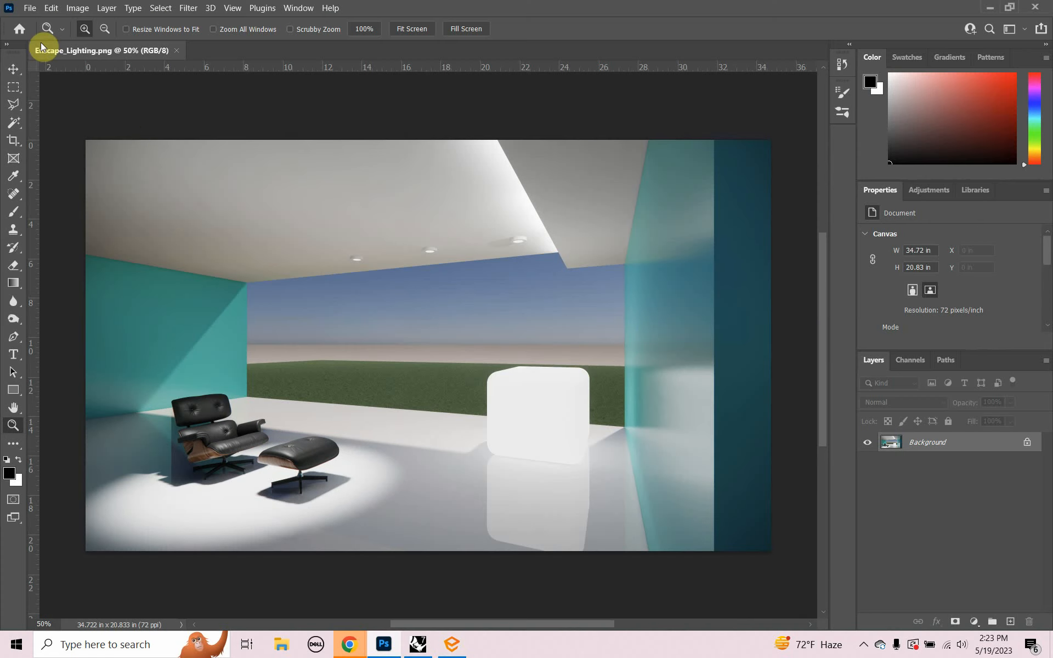
left_click(30, 8)
left_click(43, 33)
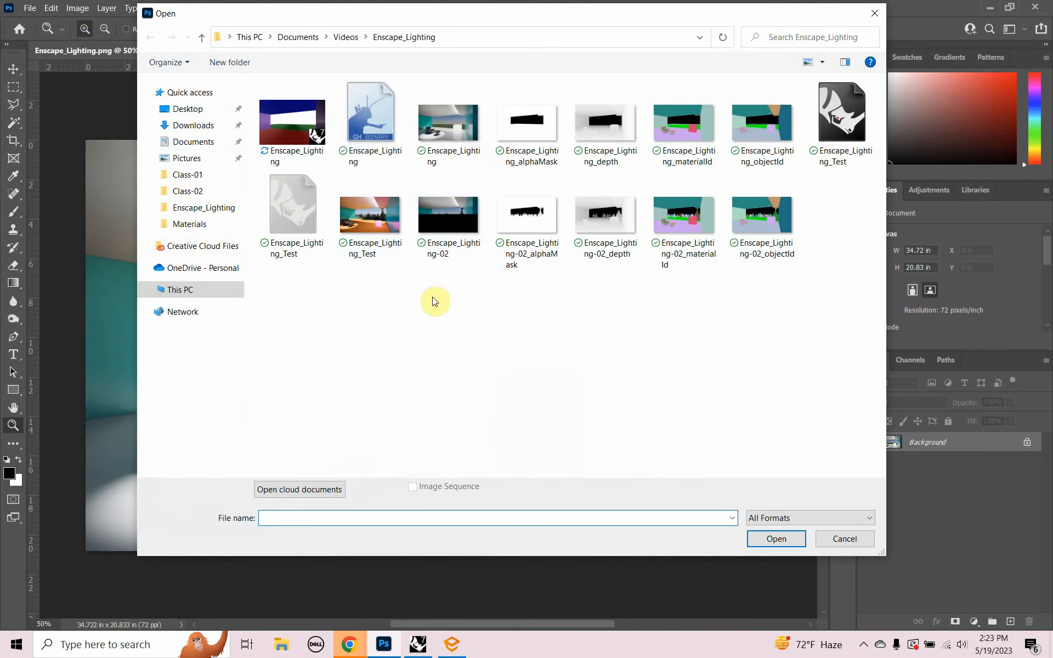
left_click(447, 226)
double_click(447, 227)
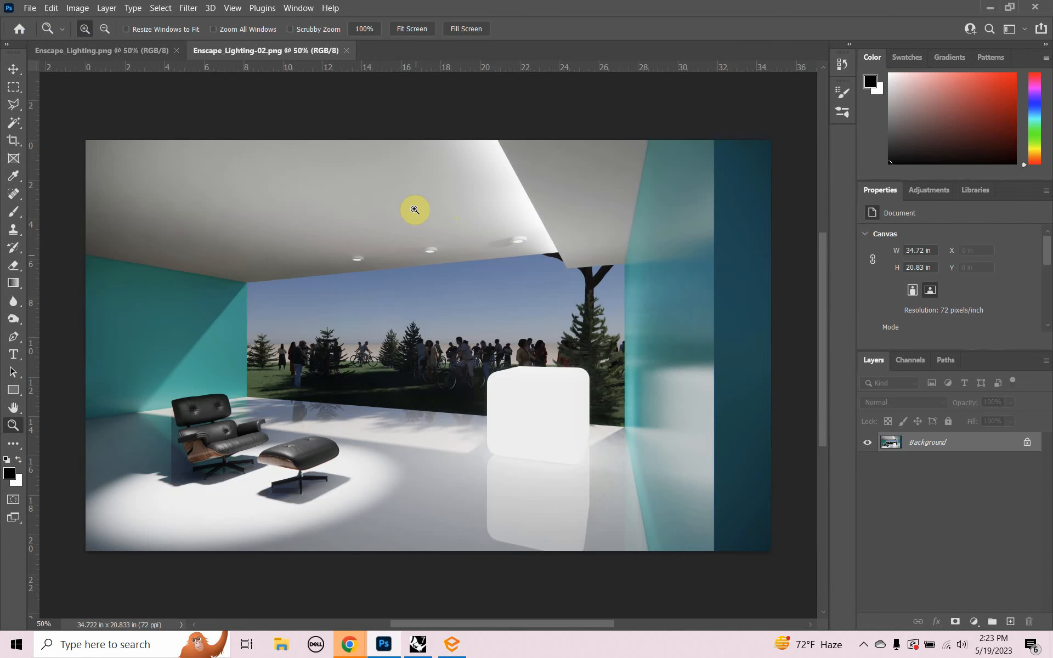
- Return to Rhino and the Enscape render, and restore the Grasshopper notes as a window beside the Rhino viewports
left_click(423, 650)
left_click(452, 649)
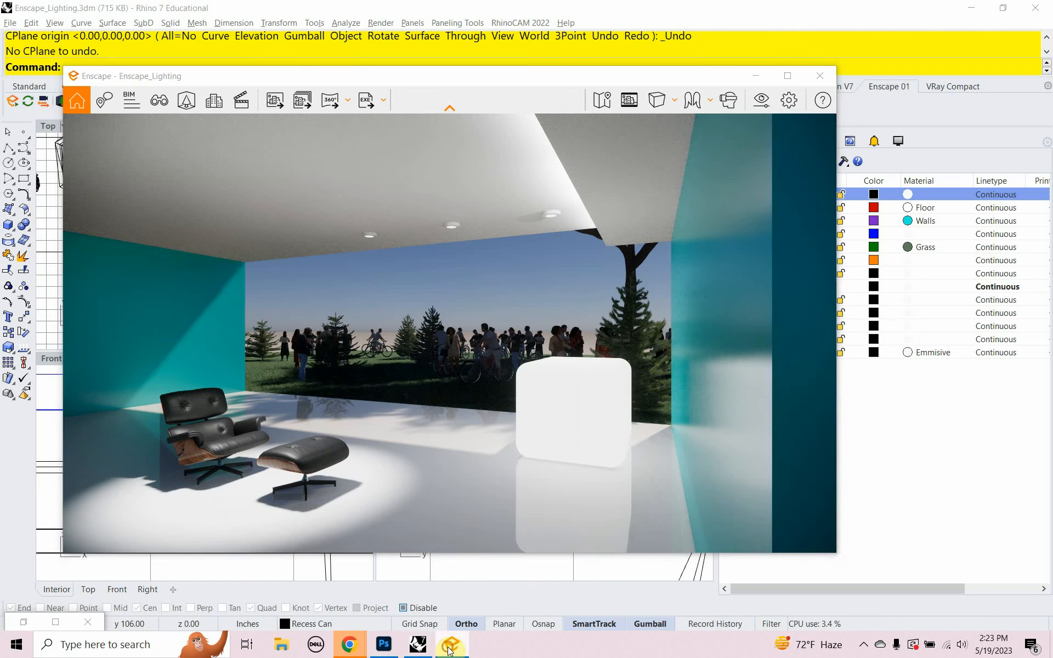
left_click(55, 622)
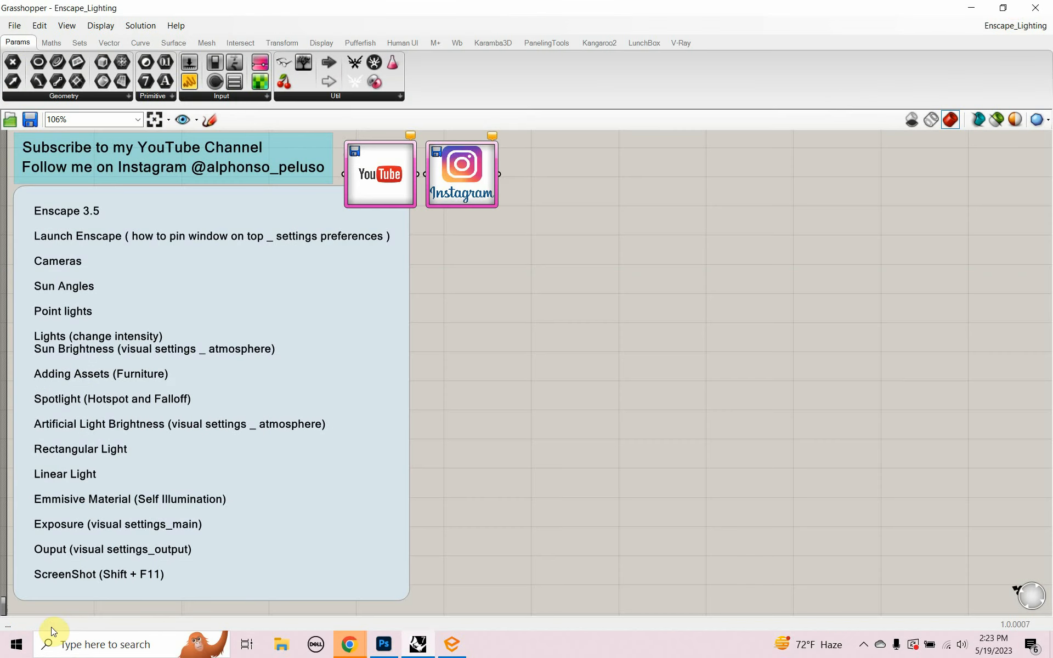
left_click(1002, 16)
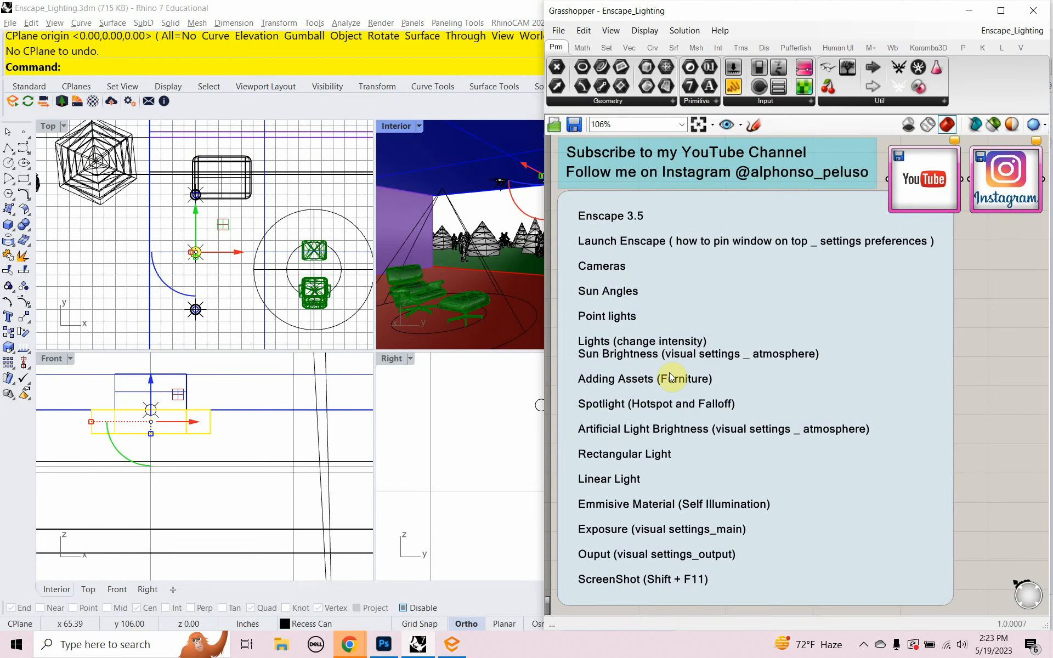